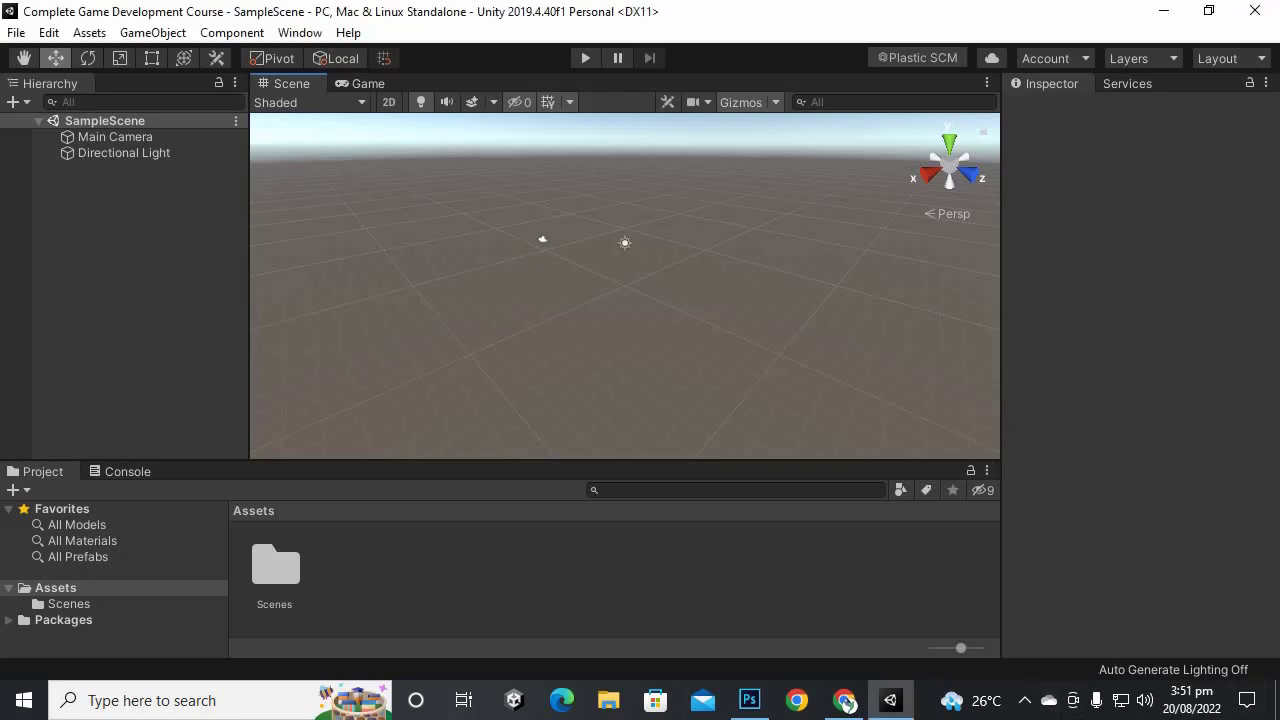
Step: Enlarge the Project window by shrinking the Scene view's height, and open the Asset Store in the editor
{"action": "left_click_drag", "start_coordinate": [1000, 459], "coordinate": [1003, 387]}
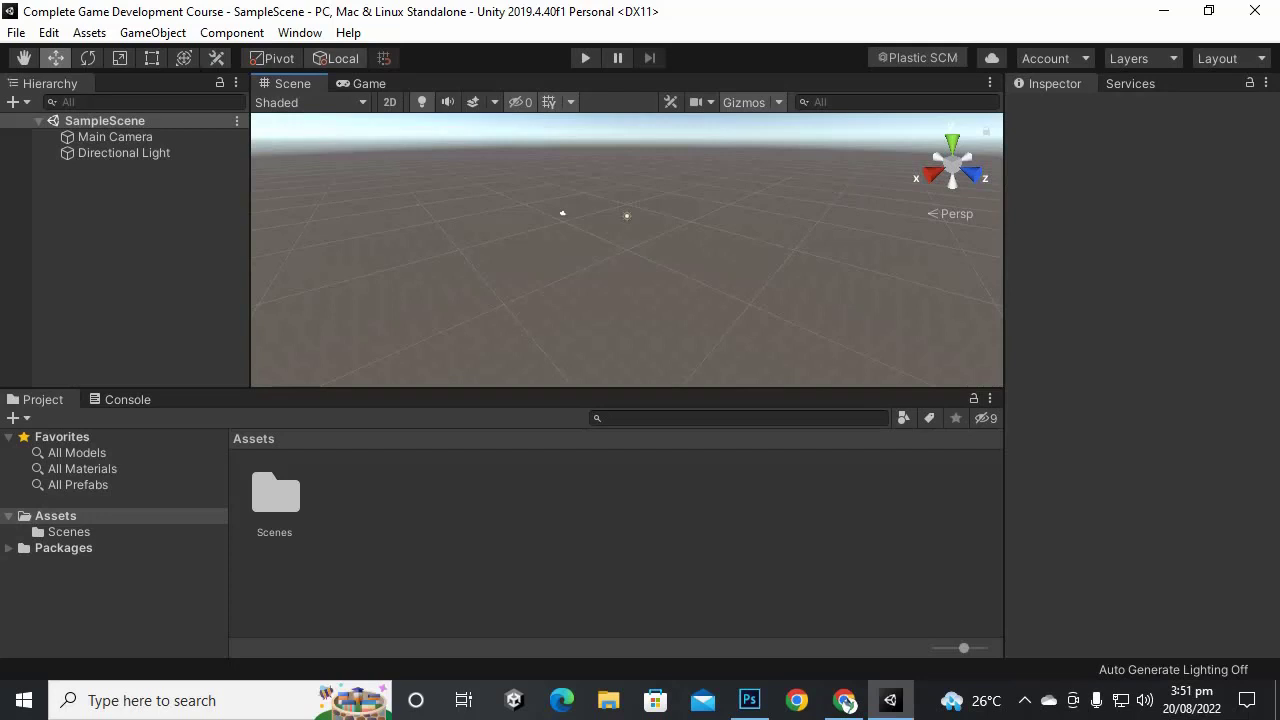
{"action": "left_click", "coordinate": [300, 32]}
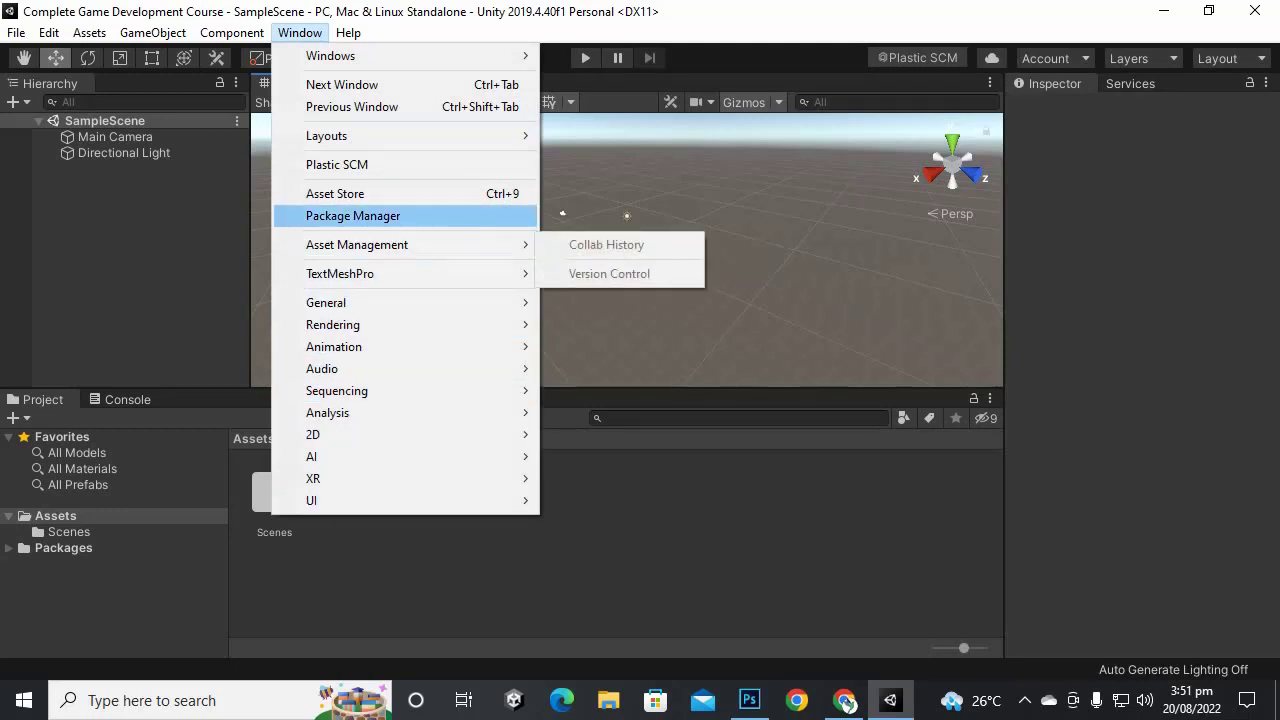
{"action": "left_click", "coordinate": [335, 193]}
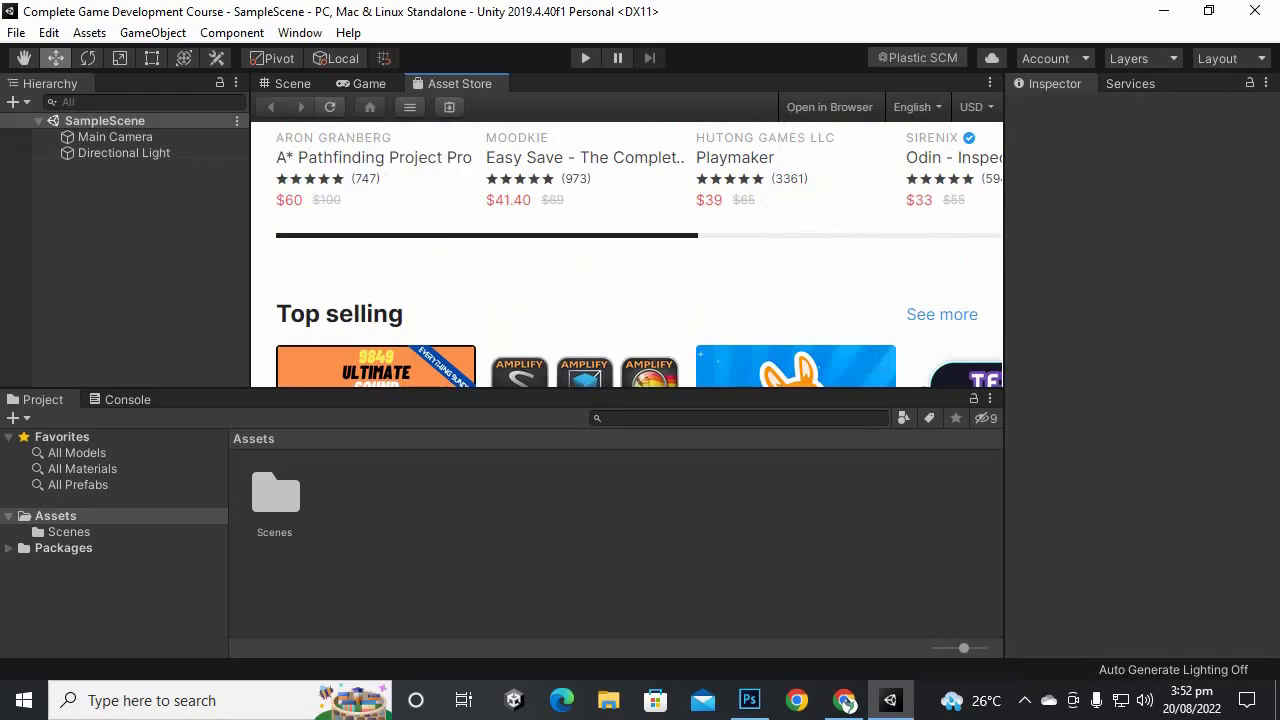
Step: Switch to Chrome, look through the Unity Asset Store home page's staff picks, sale assets and publishers, and return to Unity
{"action": "left_click", "coordinate": [845, 700]}
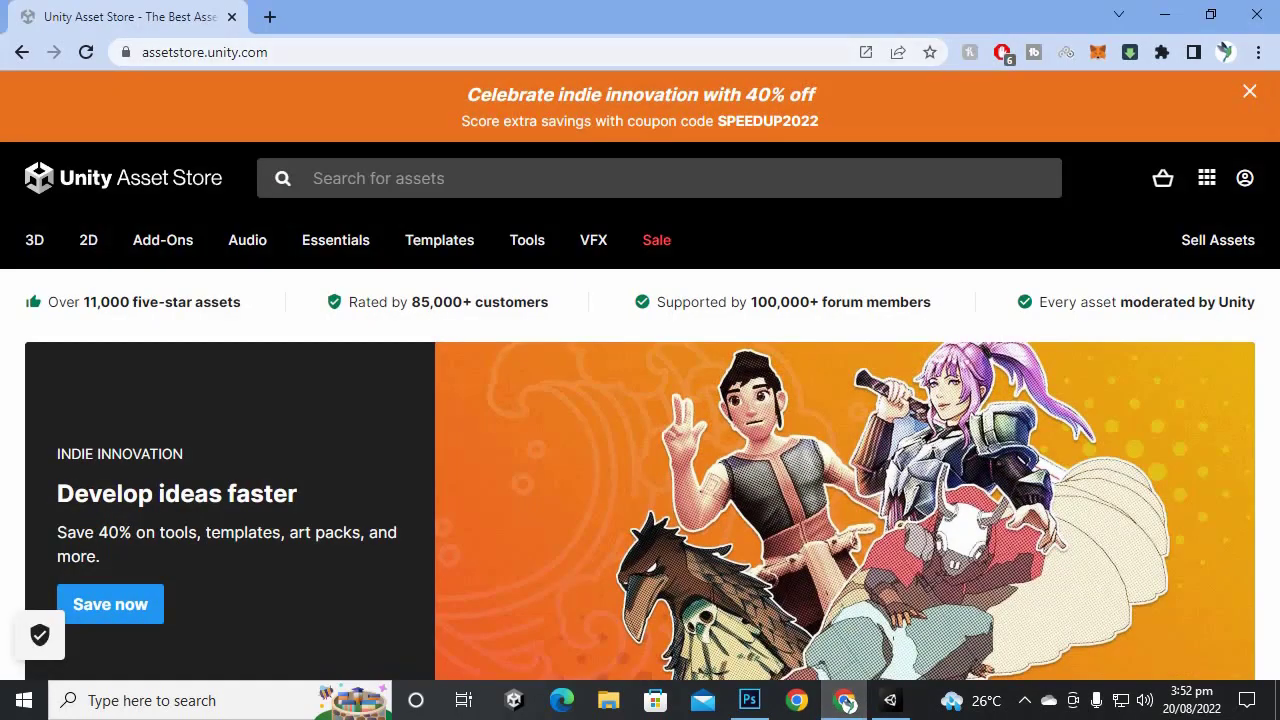
{"action": "key", "text": "ctrl+l"}
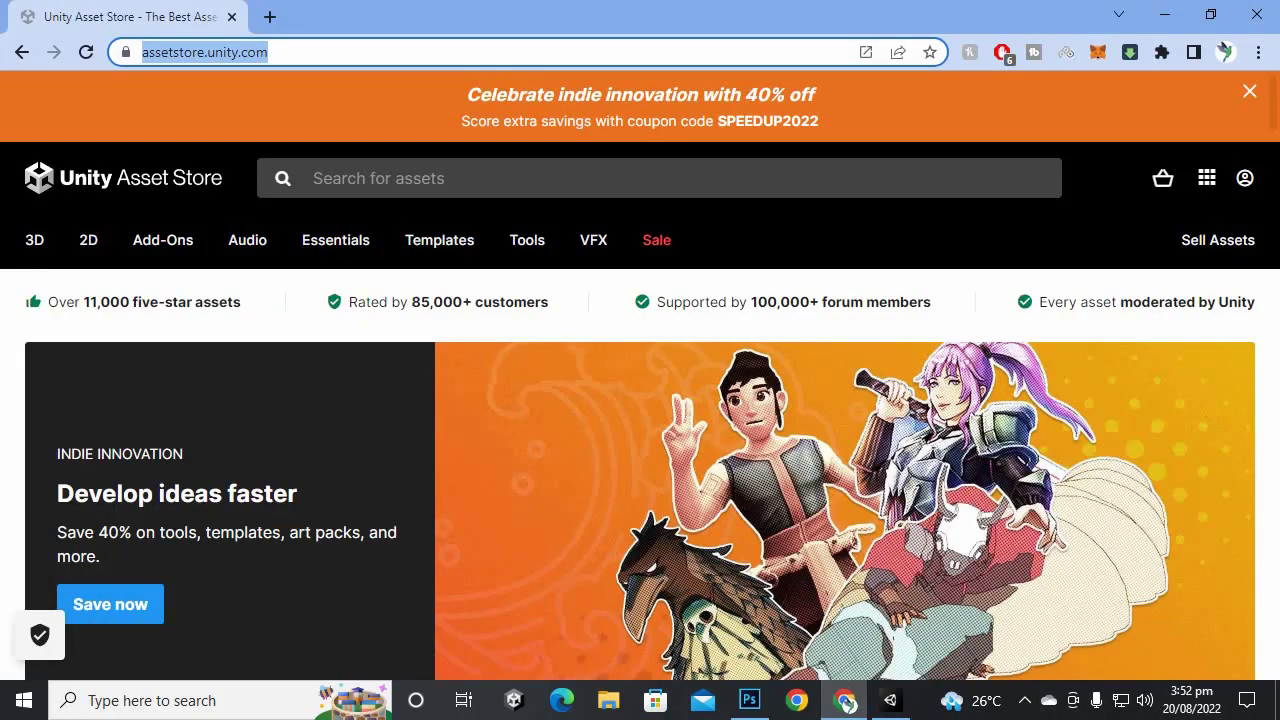
{"action": "scroll", "coordinate": [760, 140], "scroll_direction": "down", "scroll_amount": 15}
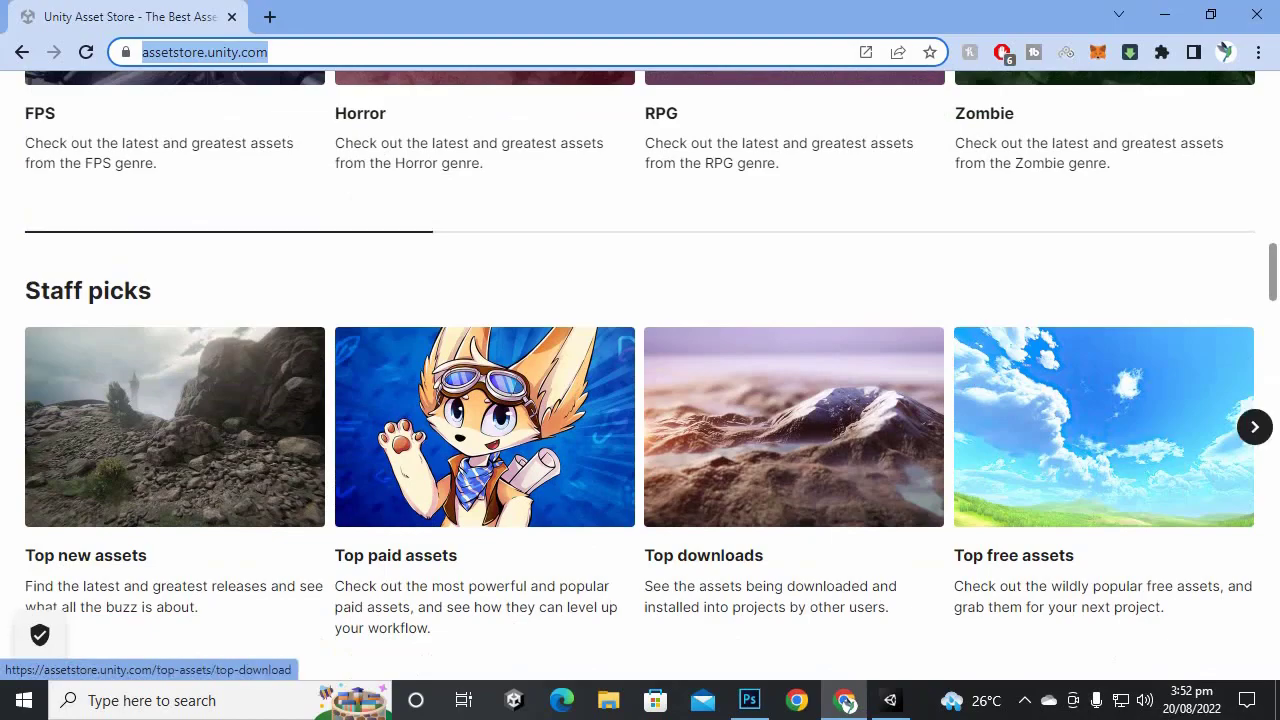
{"action": "scroll", "coordinate": [790, 400], "scroll_direction": "down", "scroll_amount": 8}
{"action": "scroll", "coordinate": [640, 400], "scroll_direction": "down", "scroll_amount": 5}
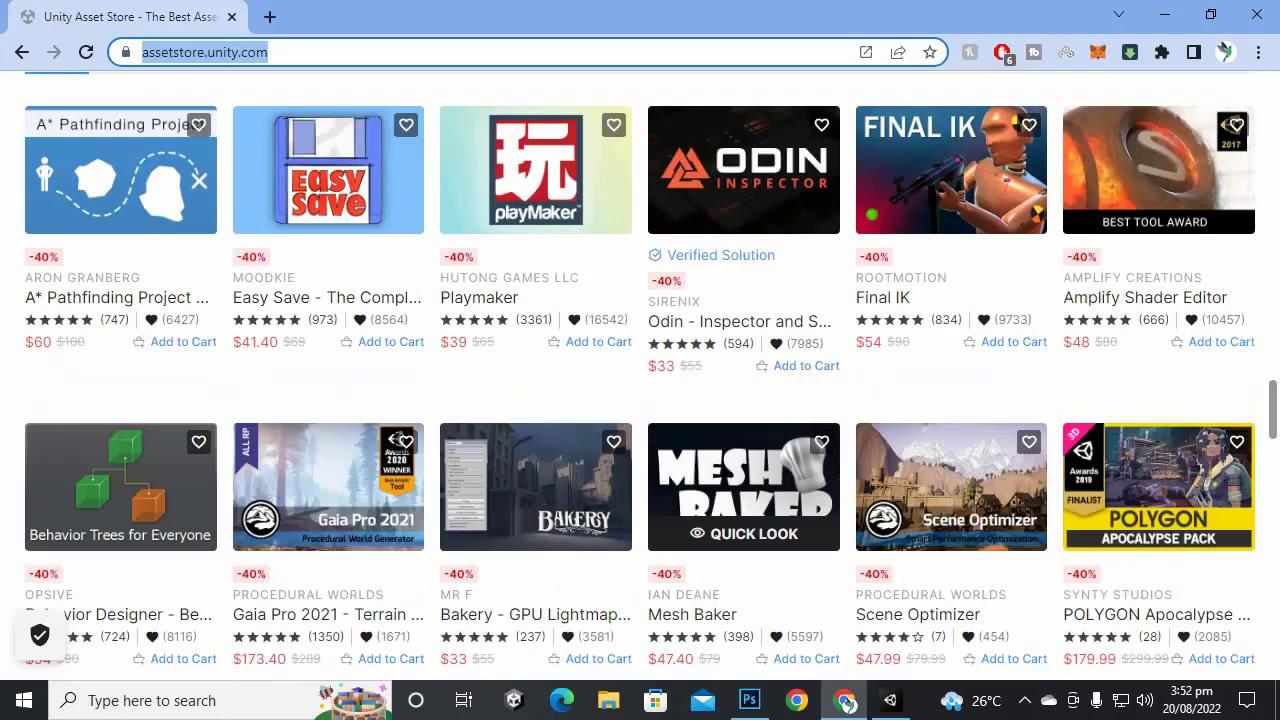
{"action": "scroll", "coordinate": [640, 400], "scroll_direction": "down", "scroll_amount": 5}
{"action": "scroll", "coordinate": [640, 400], "scroll_direction": "down", "scroll_amount": 5}
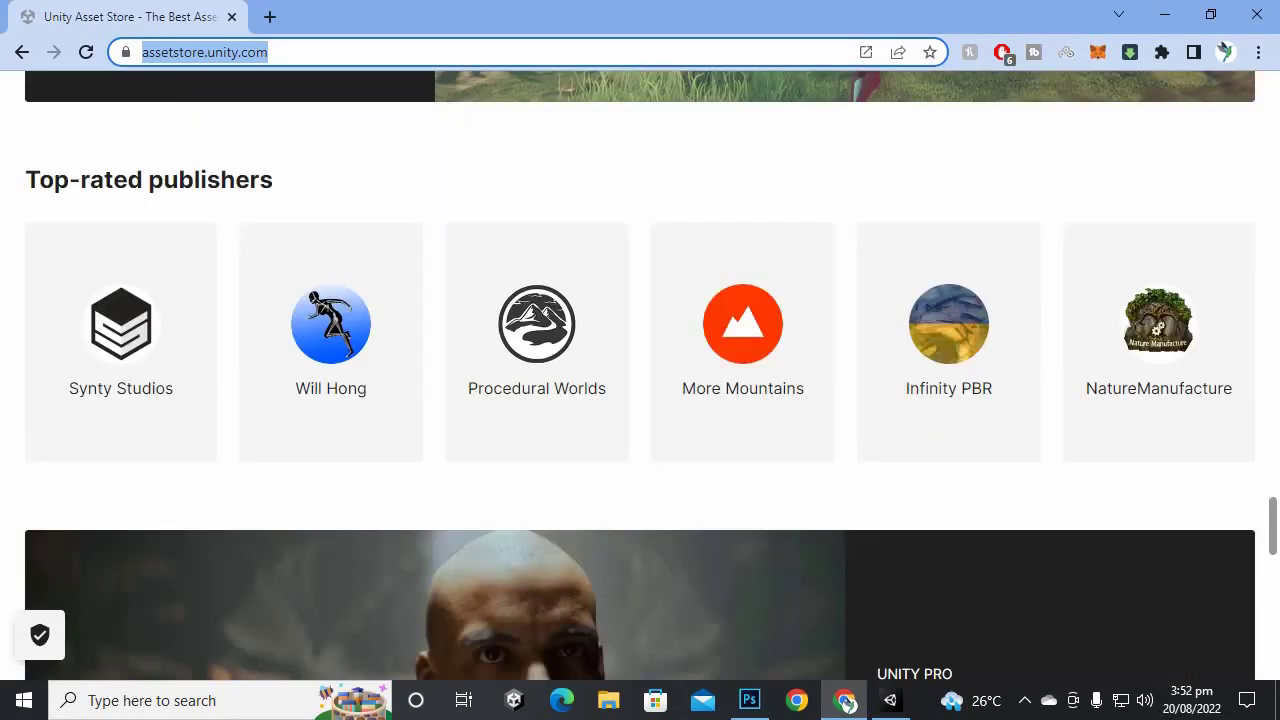
{"action": "scroll", "coordinate": [640, 400], "scroll_direction": "down", "scroll_amount": 3}
{"action": "scroll", "coordinate": [640, 400], "scroll_direction": "down", "scroll_amount": 10}
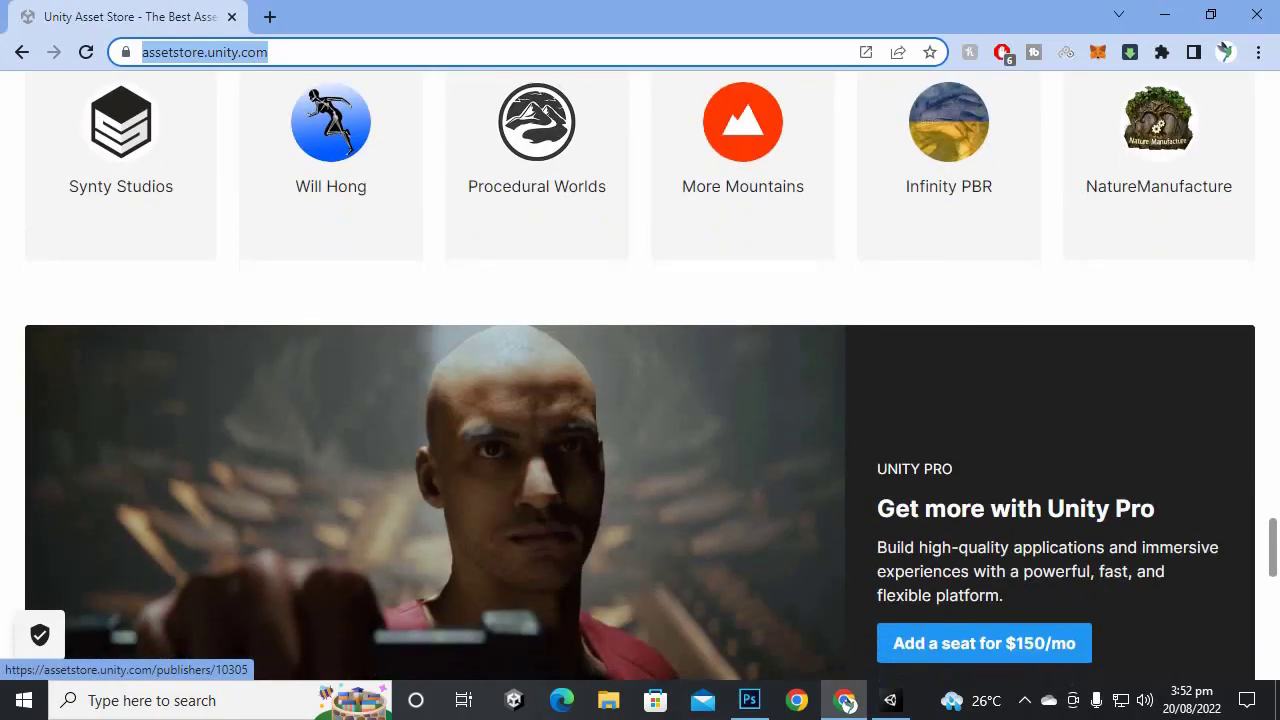
{"action": "scroll", "coordinate": [640, 400], "scroll_direction": "up", "scroll_amount": 20}
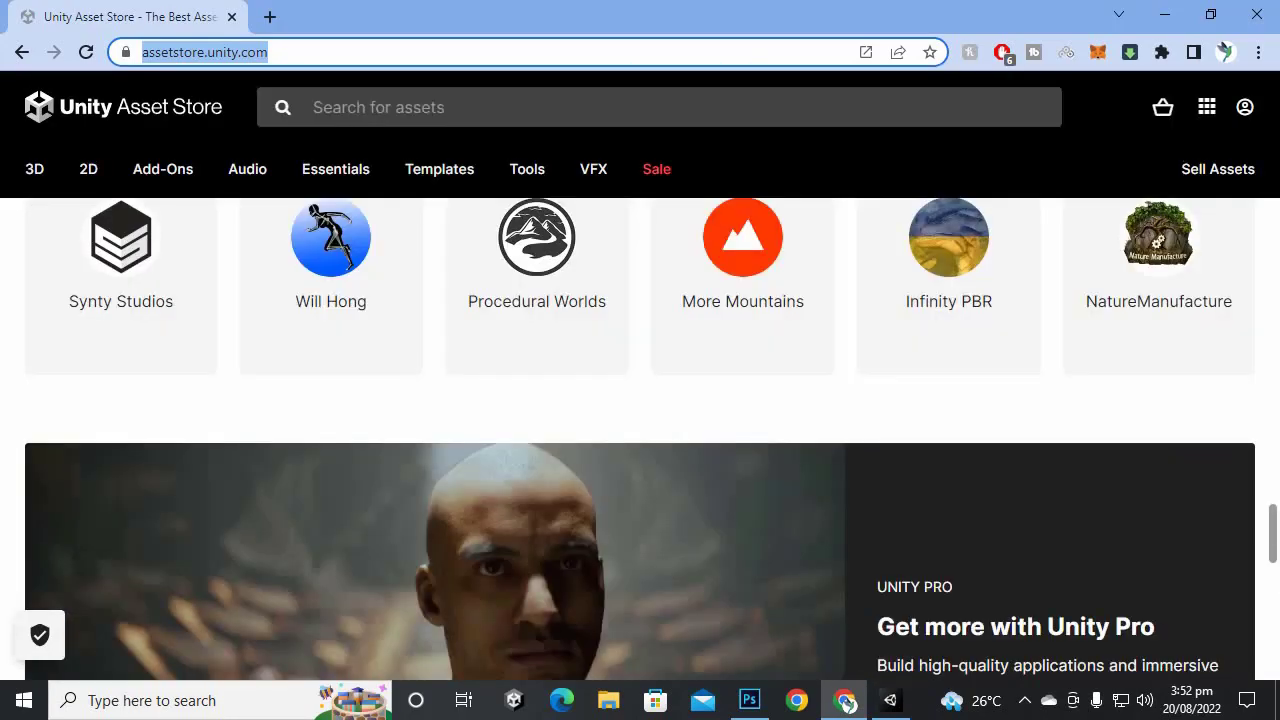
{"action": "scroll", "coordinate": [640, 400], "scroll_direction": "up", "scroll_amount": 4}
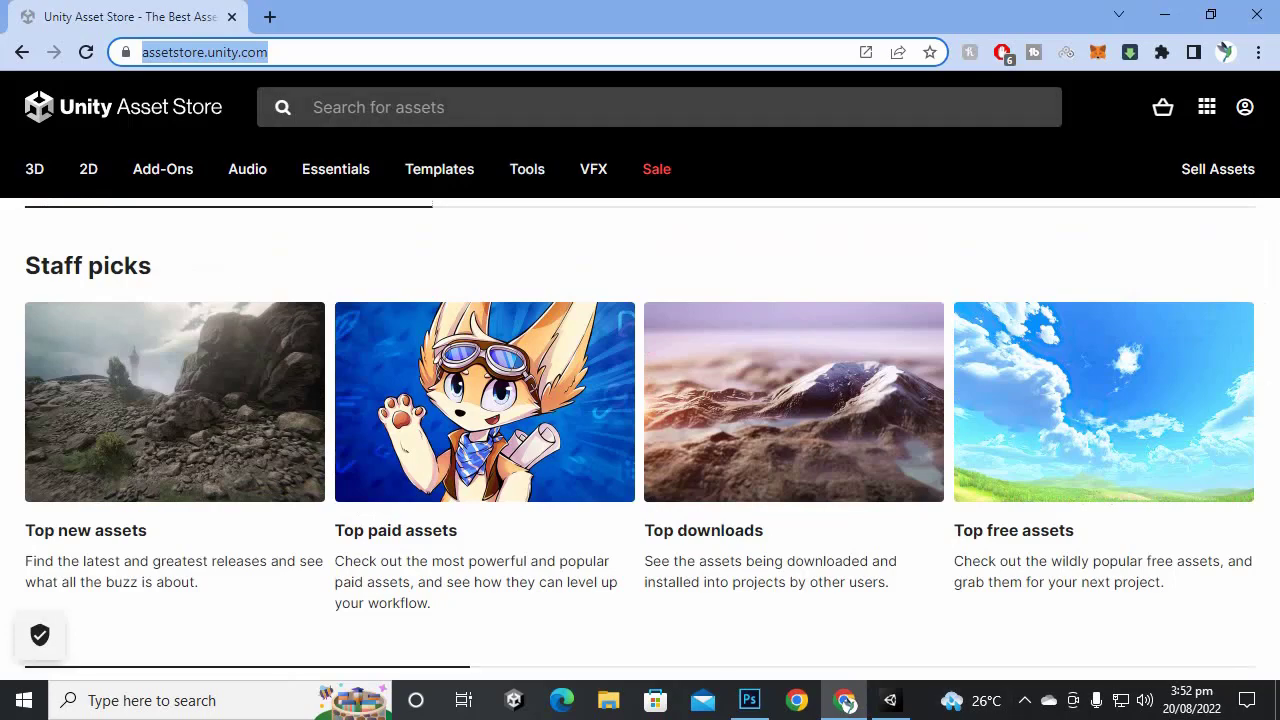
{"action": "scroll", "coordinate": [640, 450], "scroll_direction": "up", "scroll_amount": 10}
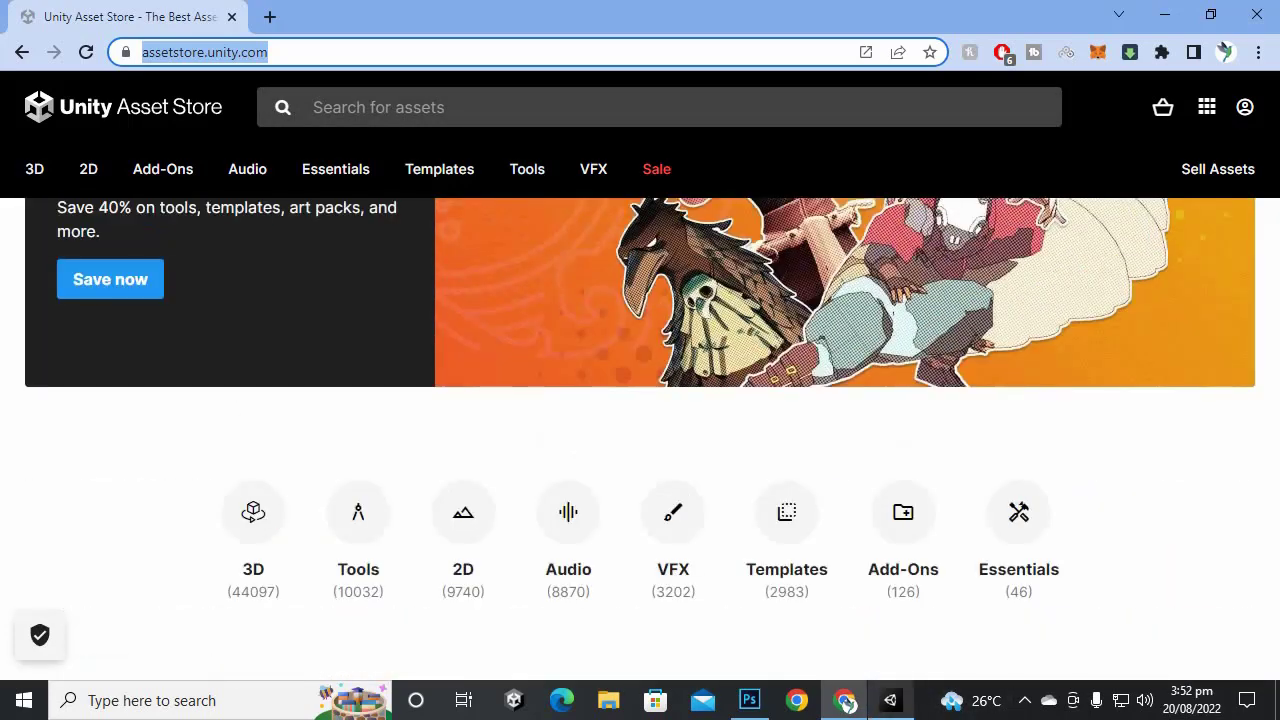
{"action": "left_click", "coordinate": [846, 702]}
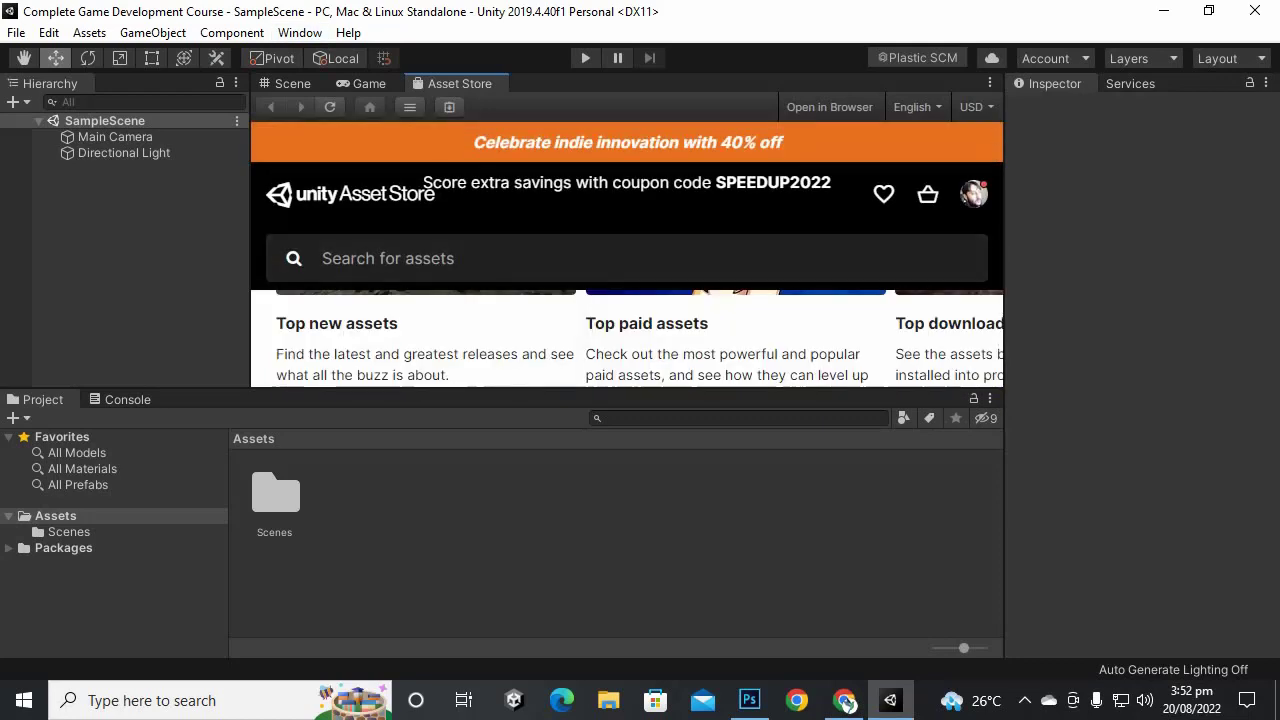
Step: Open the Package Manager and review the Terrain Tools package details and supporting images under My Assets
{"action": "left_click", "coordinate": [299, 32]}
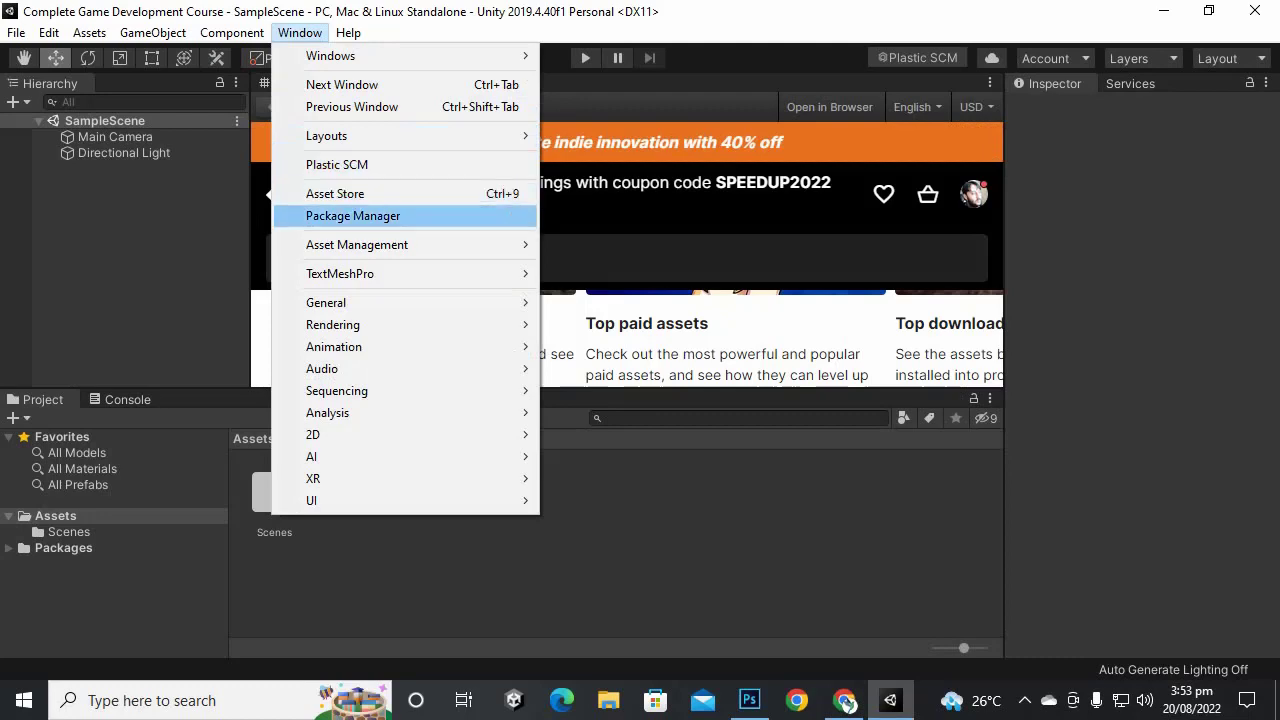
{"action": "left_click", "coordinate": [353, 216]}
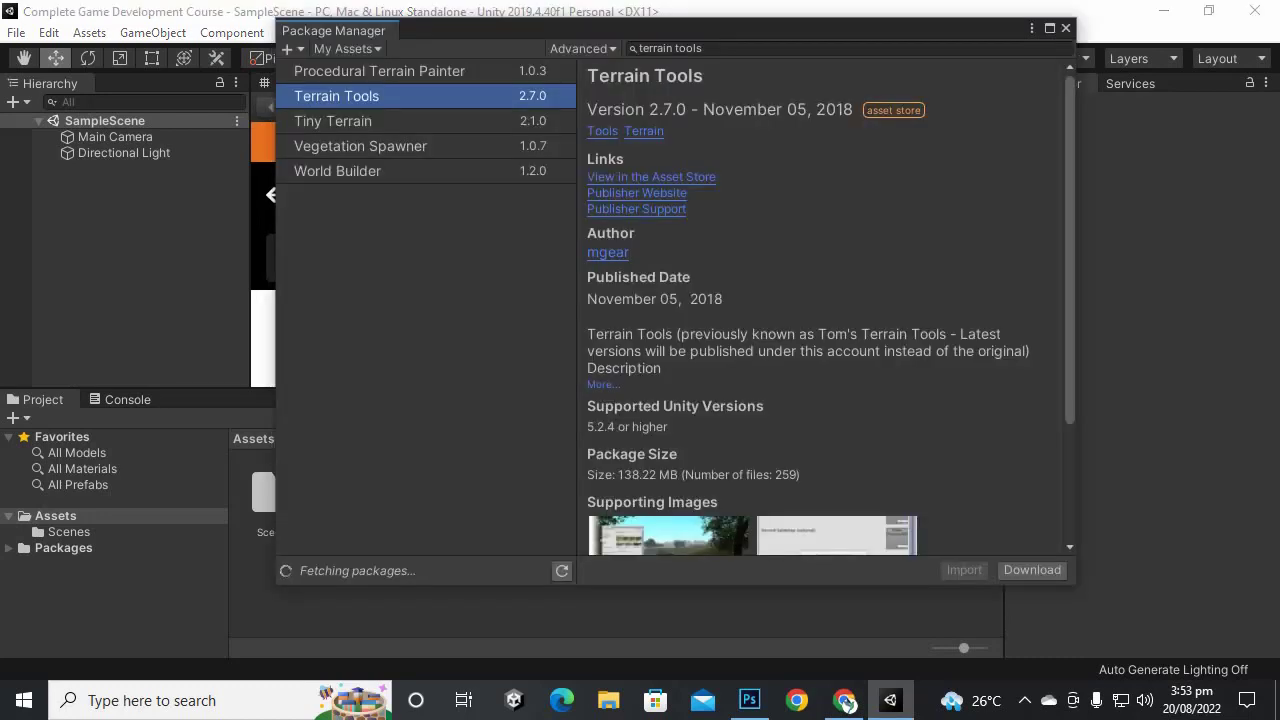
{"action": "left_click", "coordinate": [347, 48]}
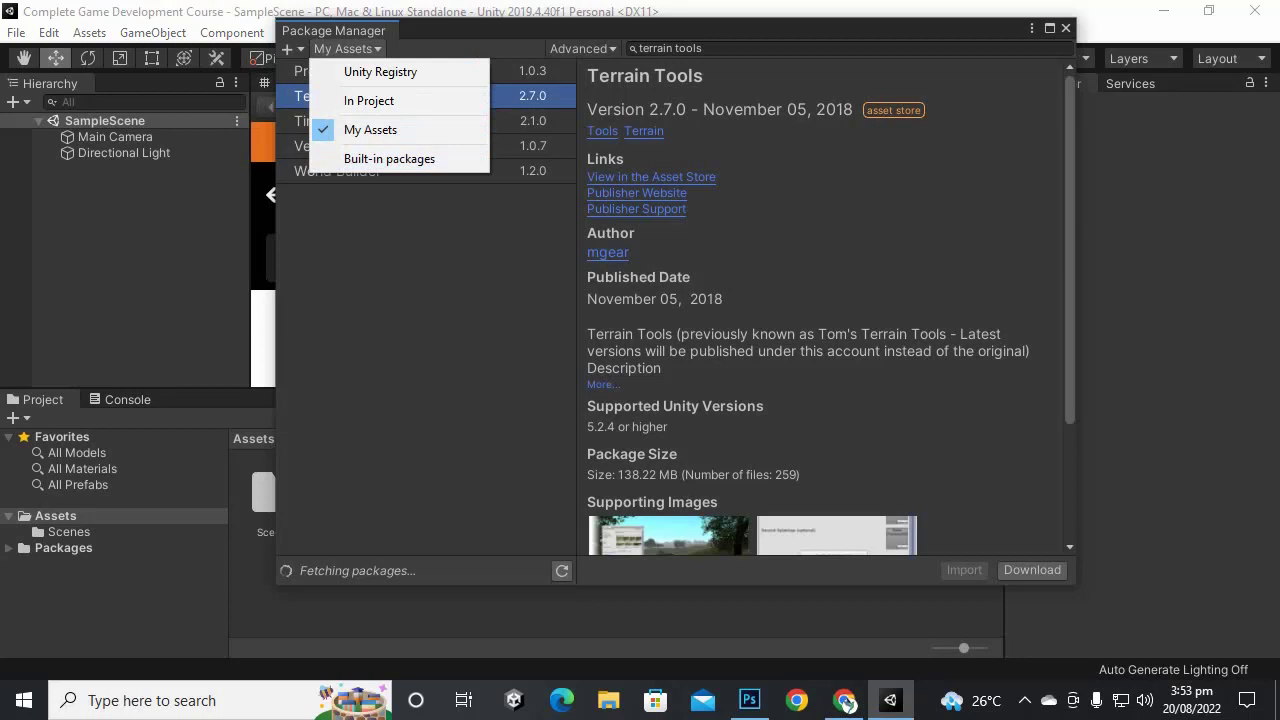
{"action": "key", "text": "Escape"}
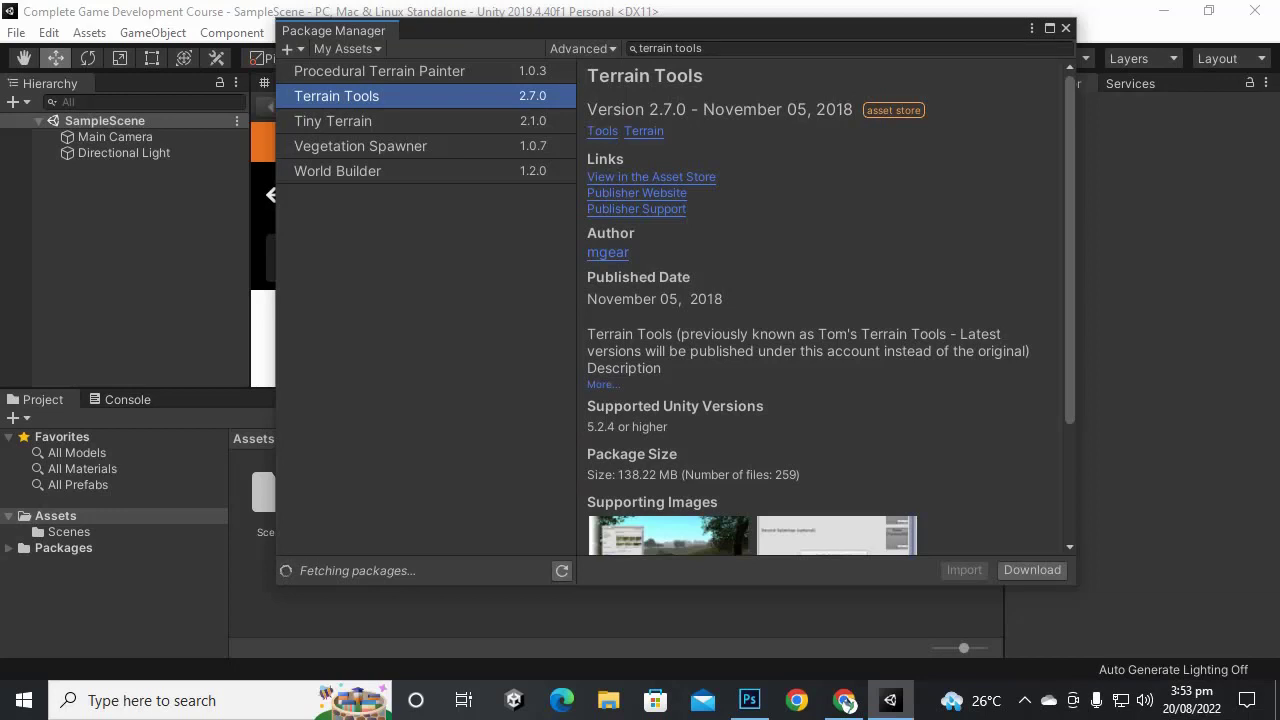
{"action": "scroll", "coordinate": [820, 310], "scroll_direction": "down", "scroll_amount": 3}
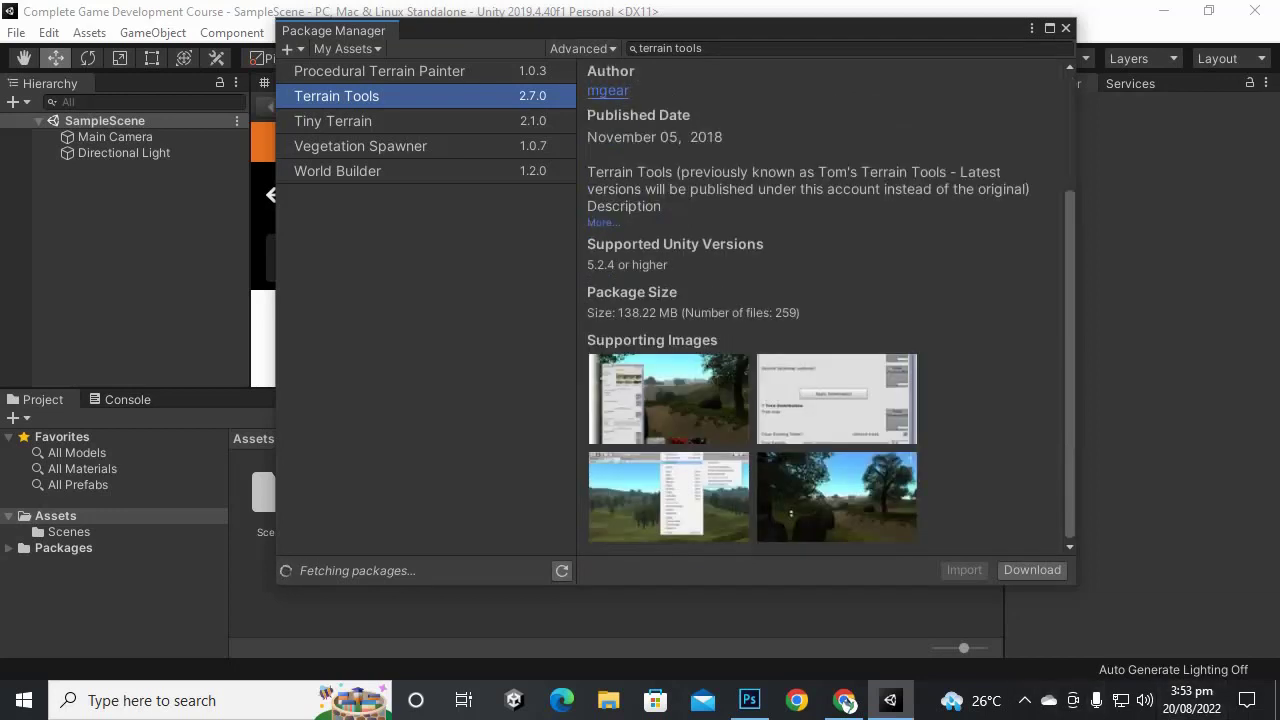
{"action": "scroll", "coordinate": [820, 310], "scroll_direction": "up", "scroll_amount": 3}
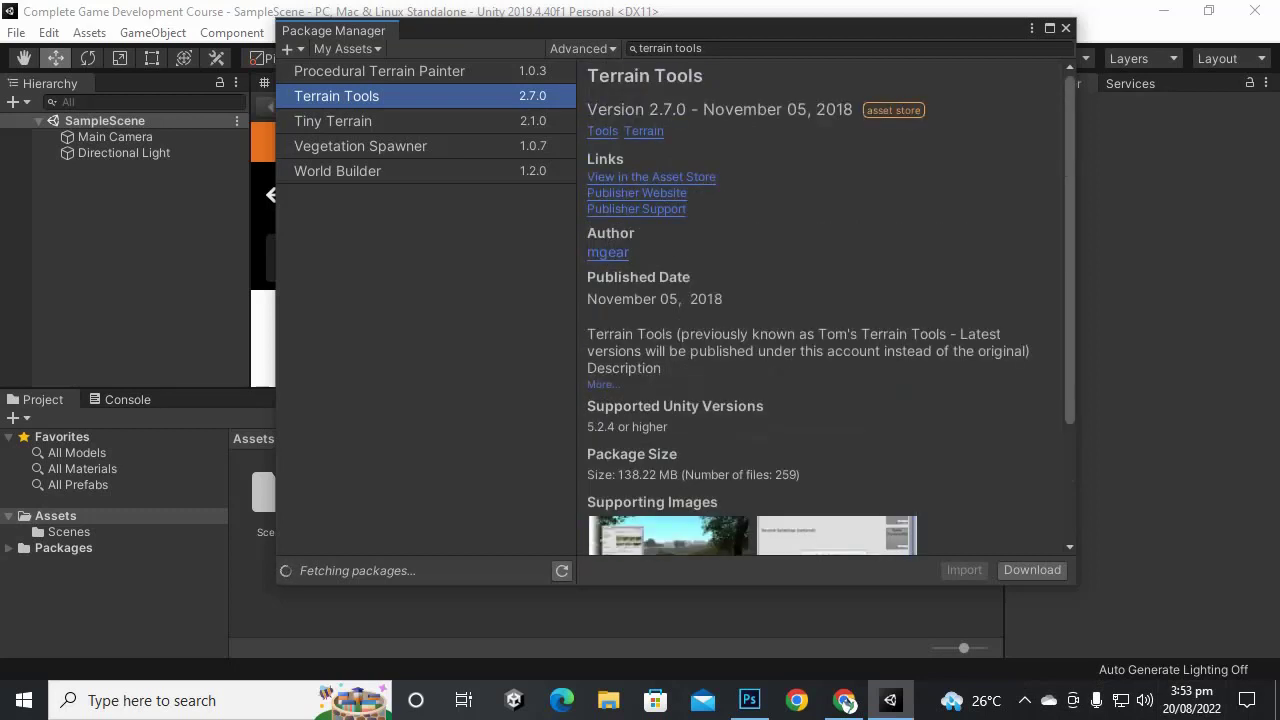
Step: Show the Built-in packages for the "terrain tools" search and close the Package Manager
{"action": "left_click", "coordinate": [345, 48]}
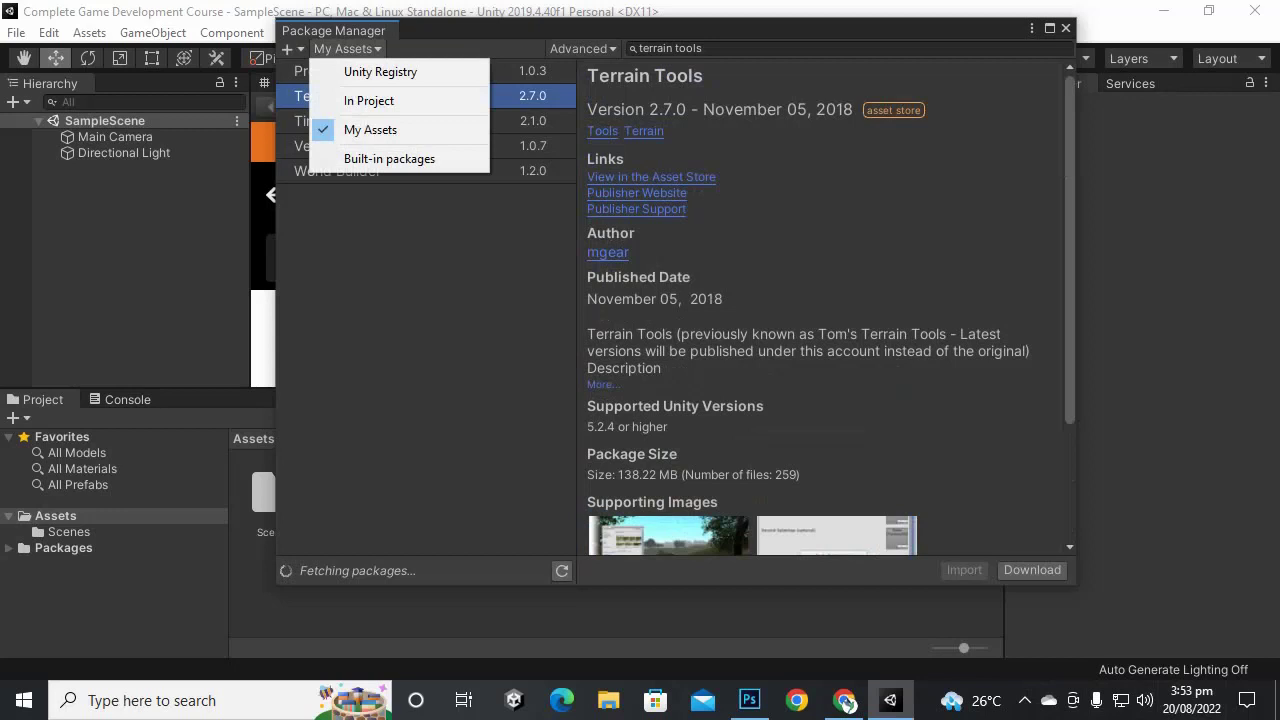
{"action": "left_click", "coordinate": [389, 159]}
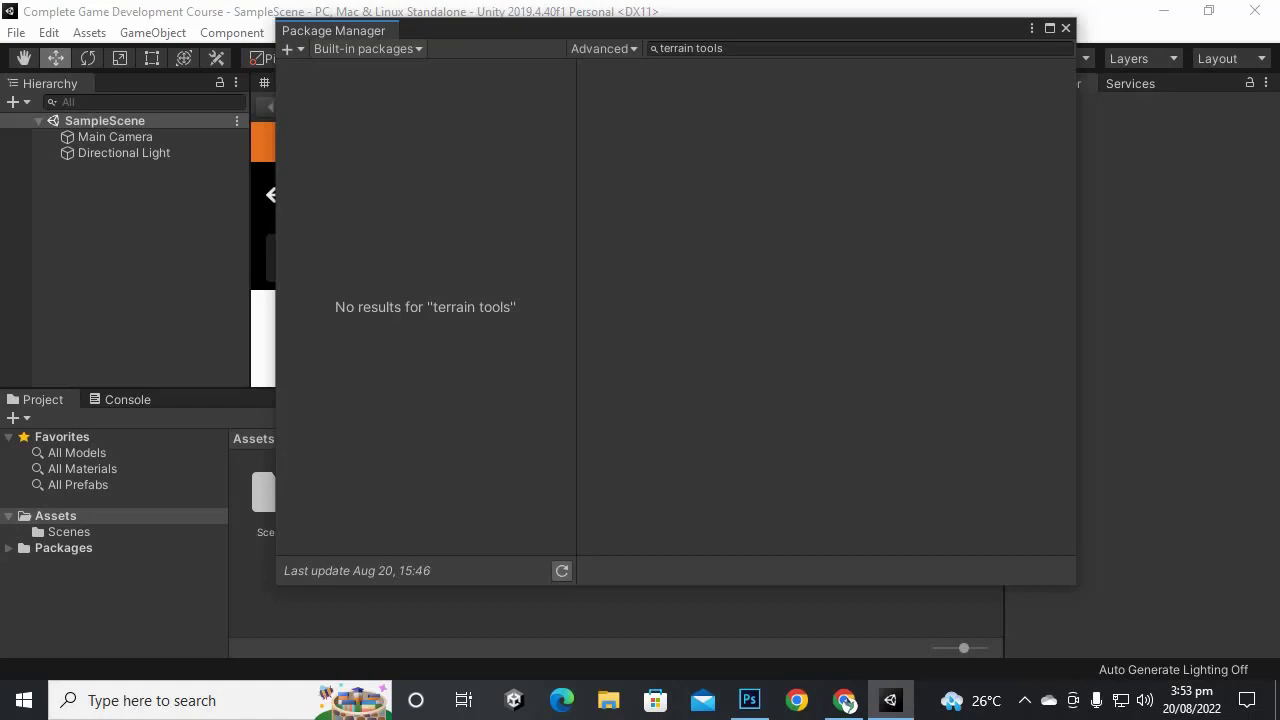
{"action": "left_click", "coordinate": [723, 48]}
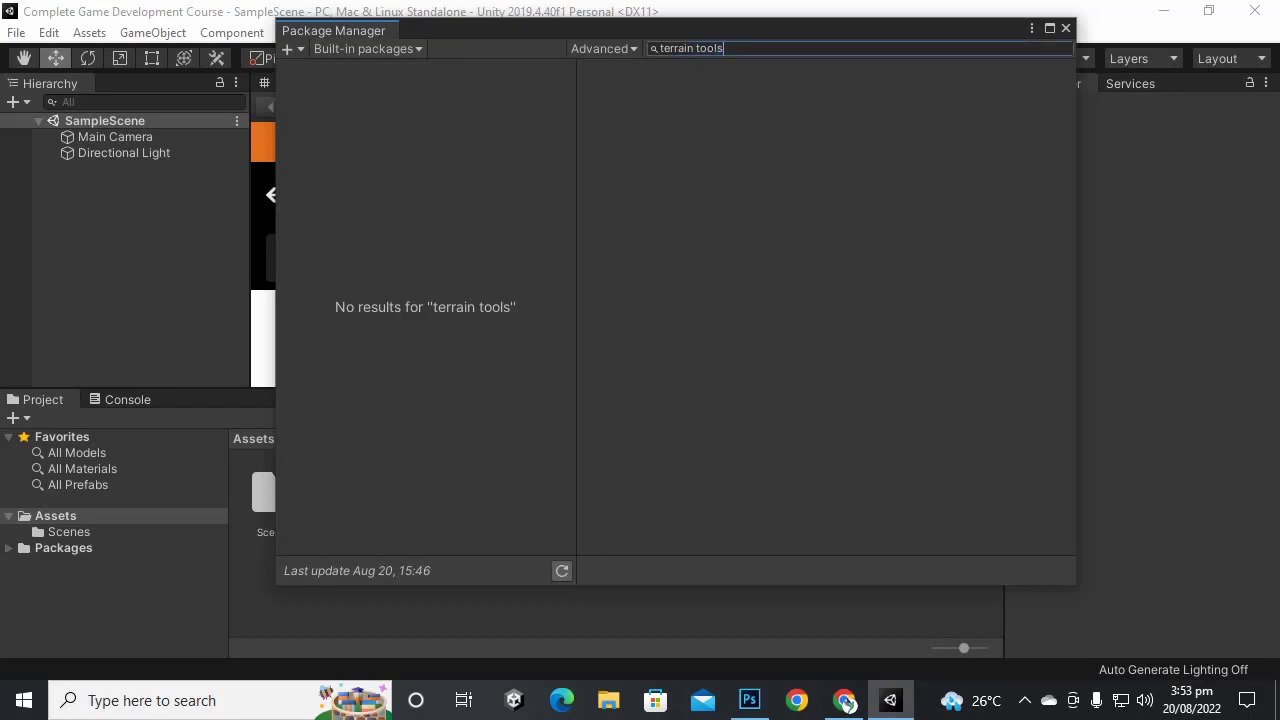
{"action": "left_click", "coordinate": [1066, 28]}
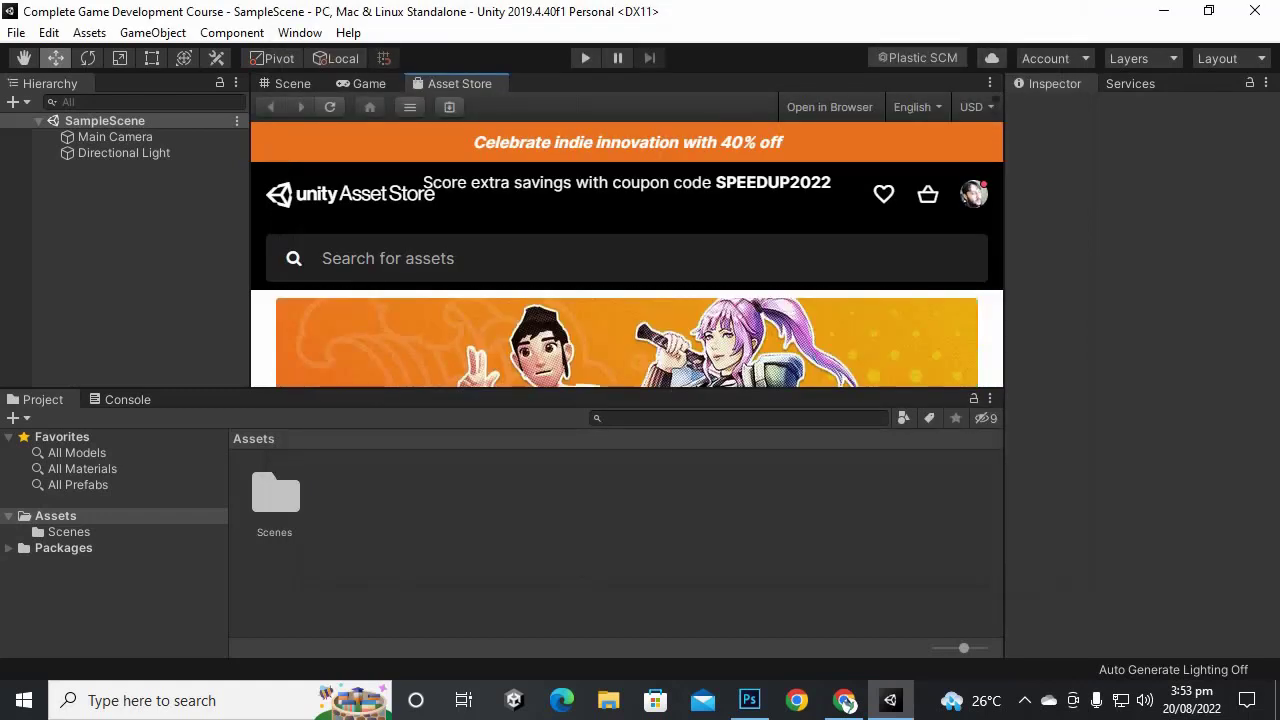
Step: Return to the Scene view, create a scene named Level1 in the Scenes folder, and open it
{"action": "left_click", "coordinate": [292, 83]}
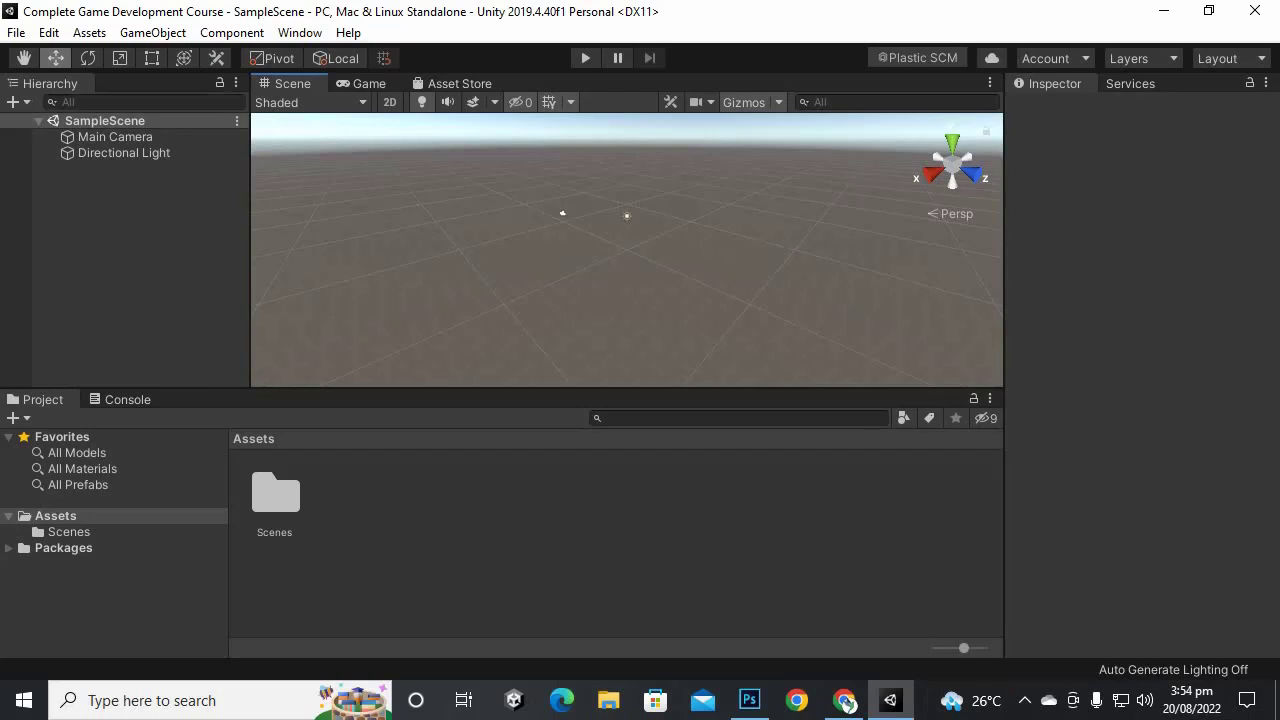
{"action": "left_click", "coordinate": [275, 497]}
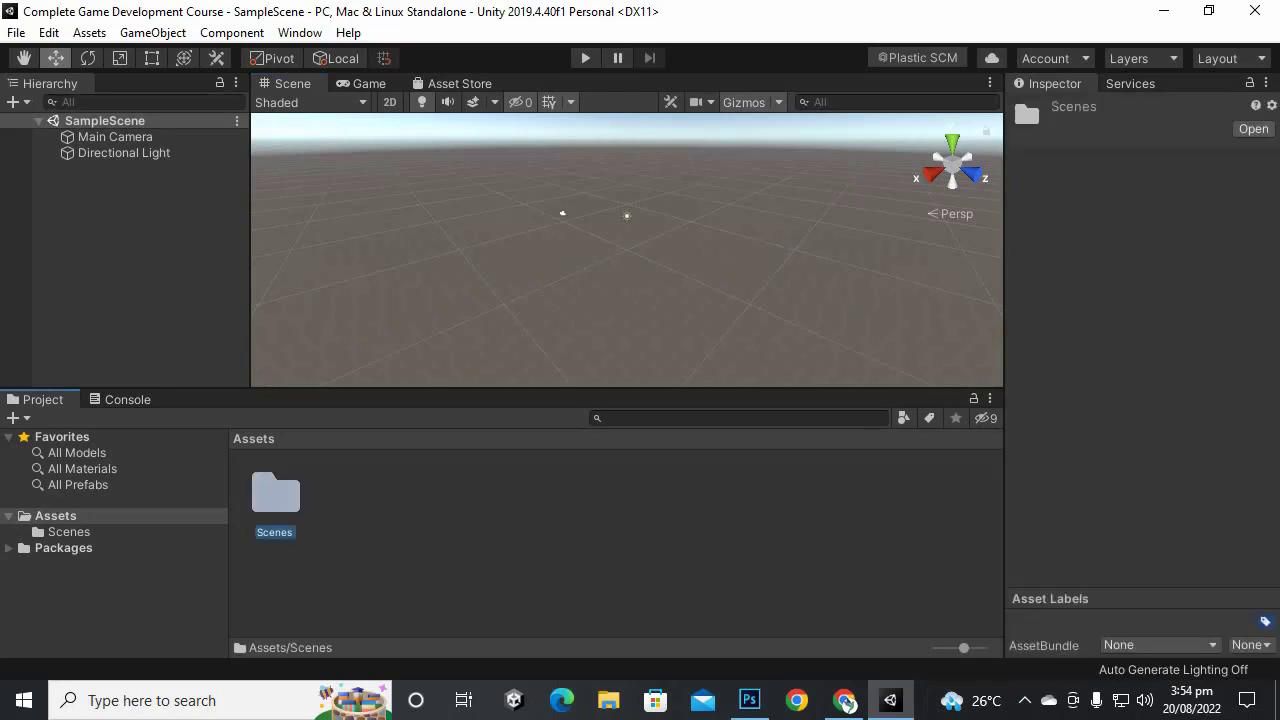
{"action": "double_click", "coordinate": [275, 497]}
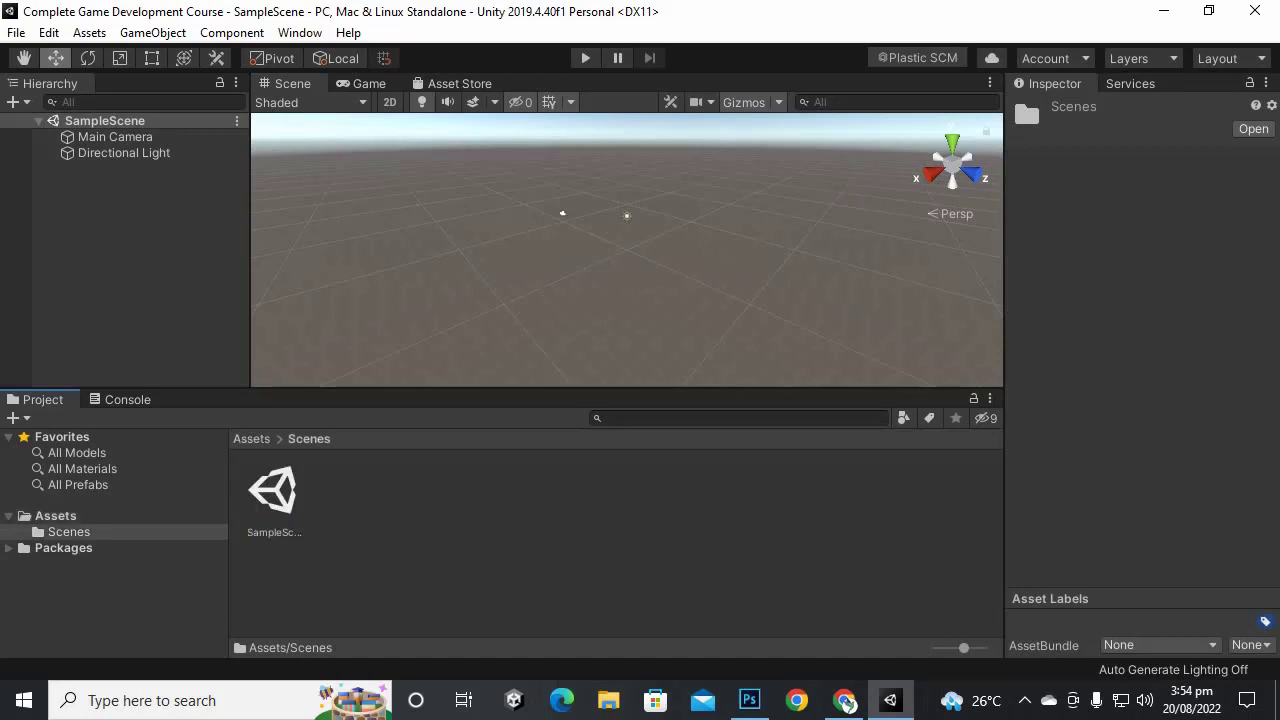
{"action": "right_click", "coordinate": [427, 495]}
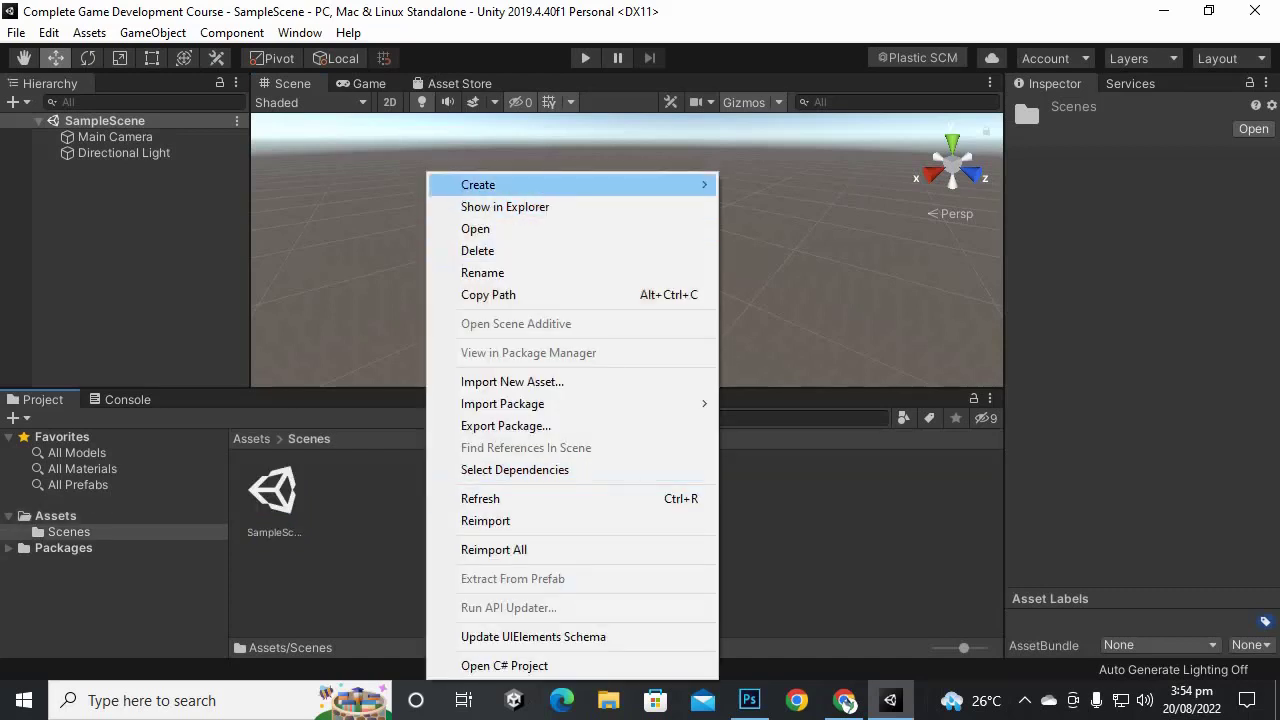
{"action": "mouse_move", "coordinate": [570, 184]}
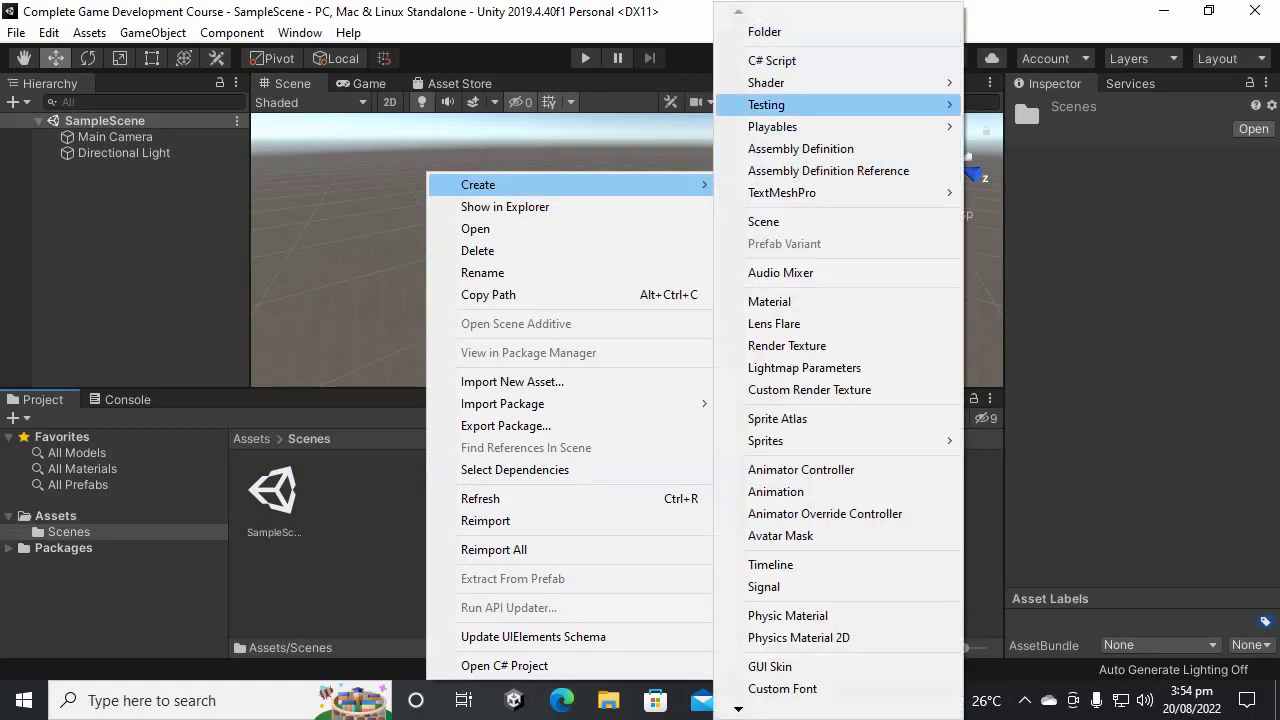
{"action": "left_click", "coordinate": [763, 221]}
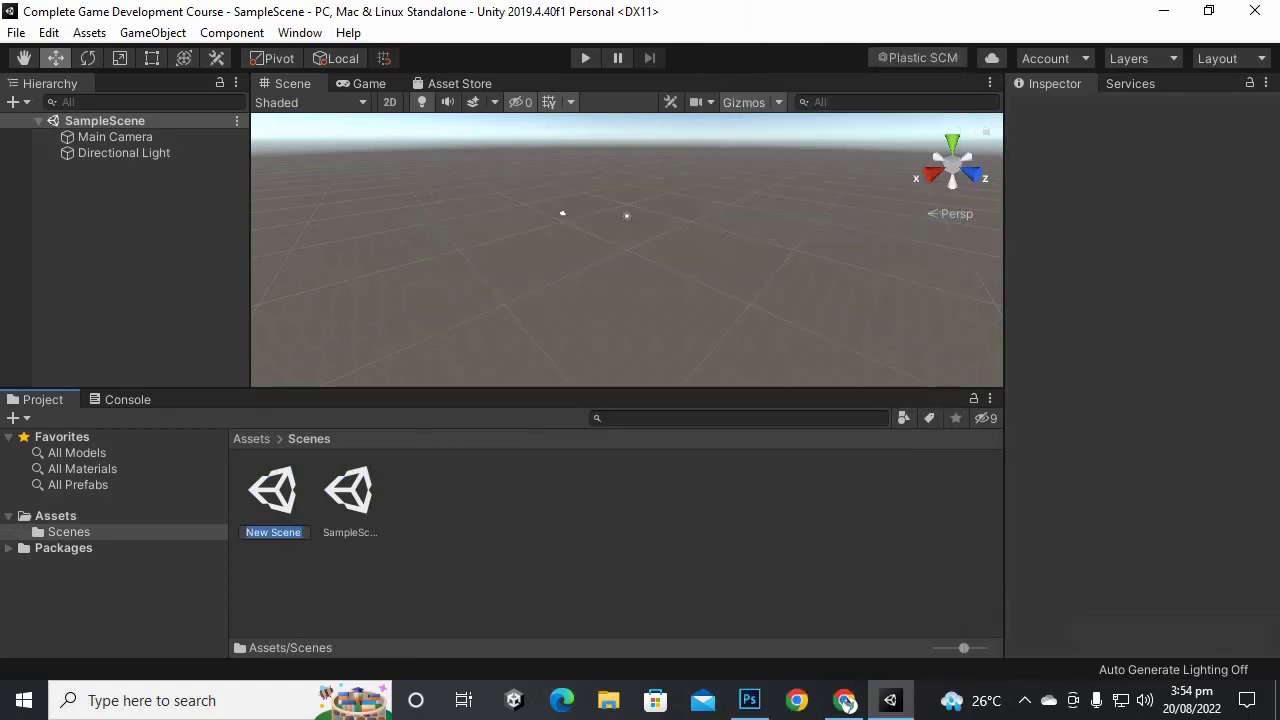
{"action": "type", "text": "Level"}
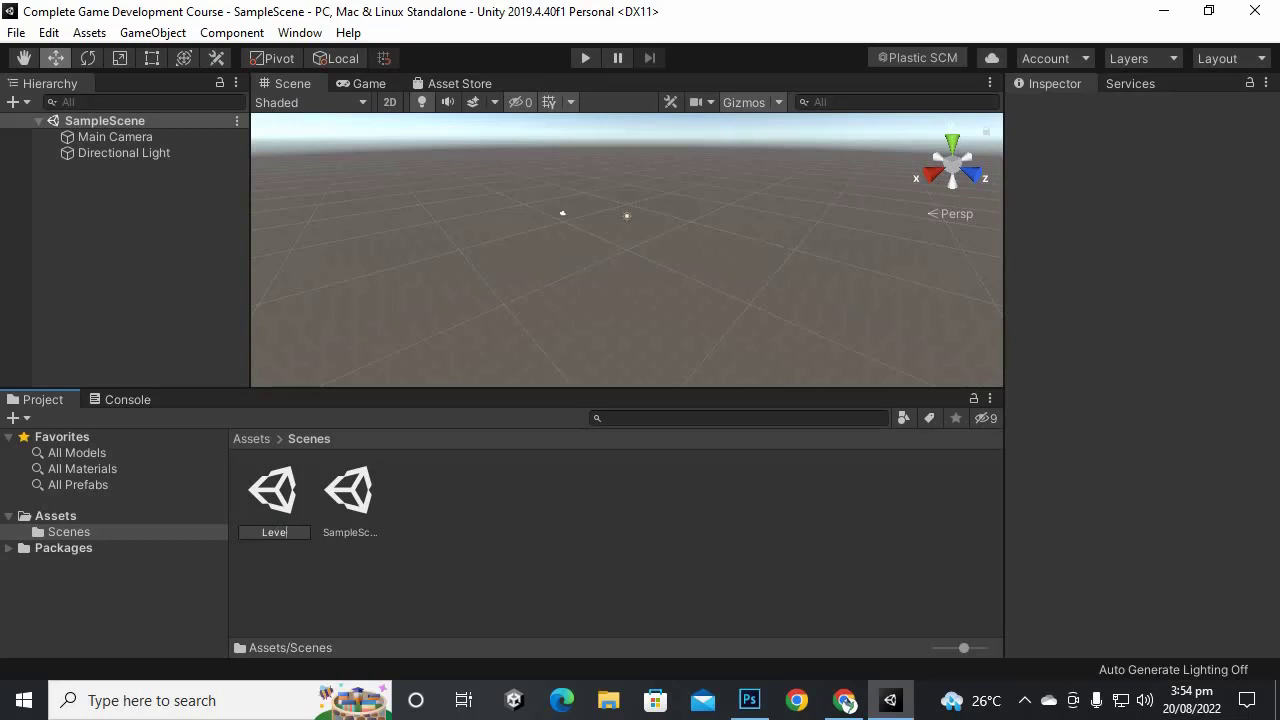
{"action": "type", "text": "1"}
{"action": "key", "text": "Return"}
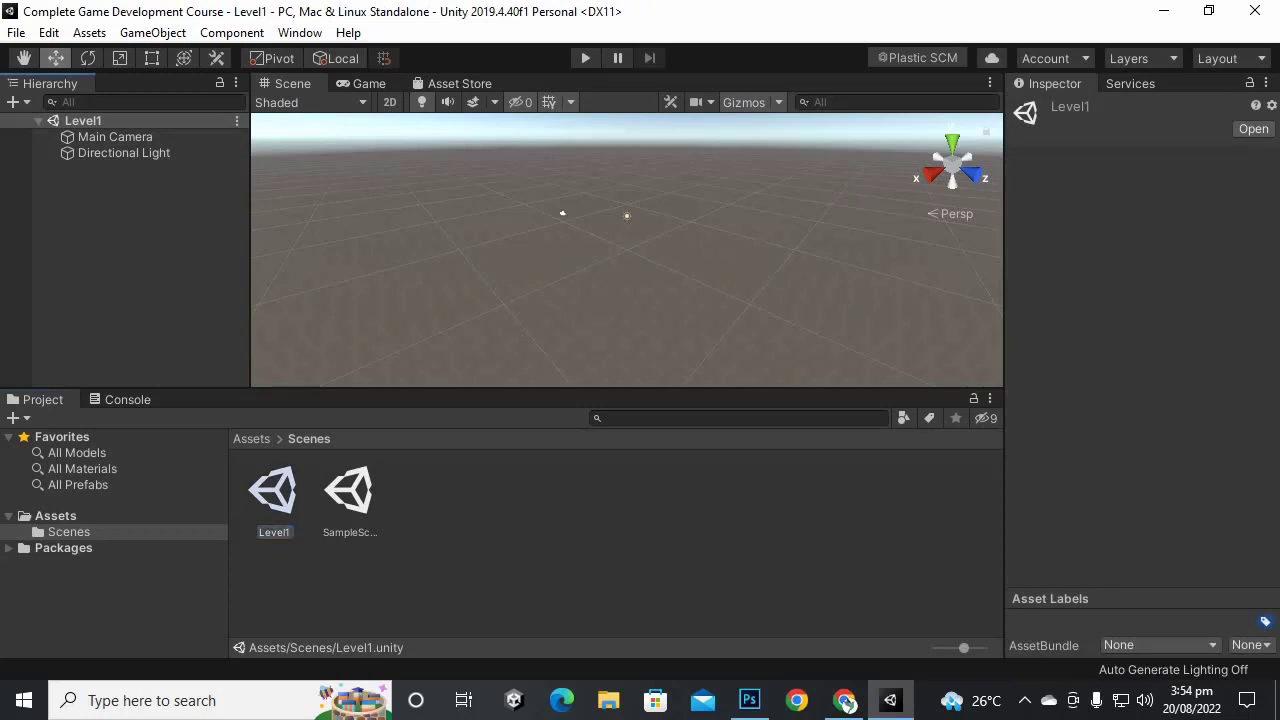
Step: Select the Main Camera and the Directional Light of Level1 in turn to view their properties, and clear the selection
{"action": "right_click", "coordinate": [126, 197]}
{"action": "key", "text": "Escape"}
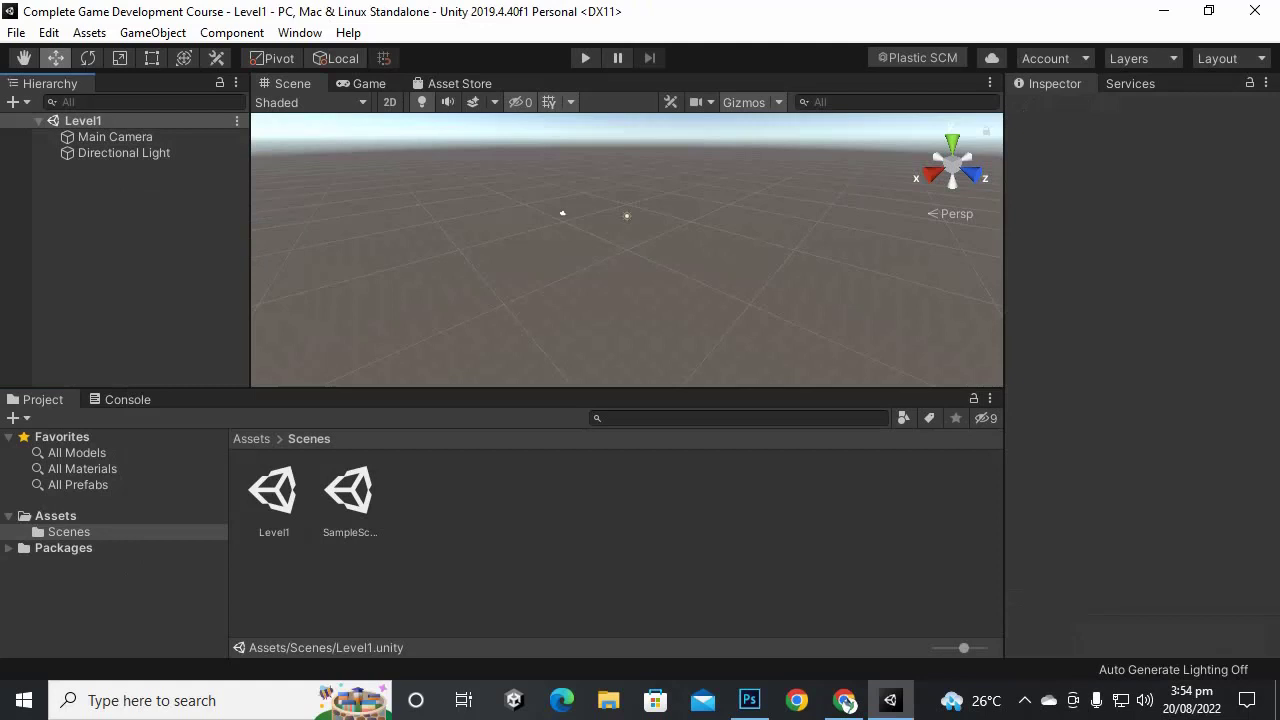
{"action": "key", "text": "Down"}
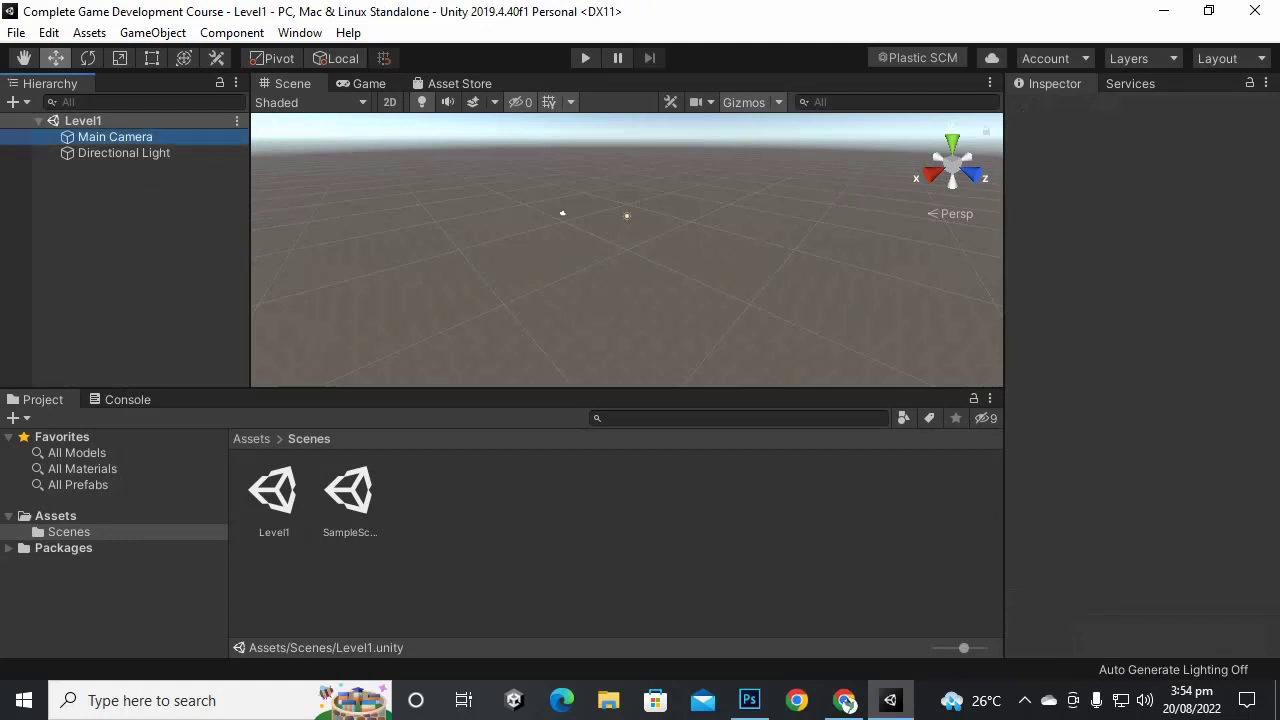
{"action": "key", "text": "Down"}
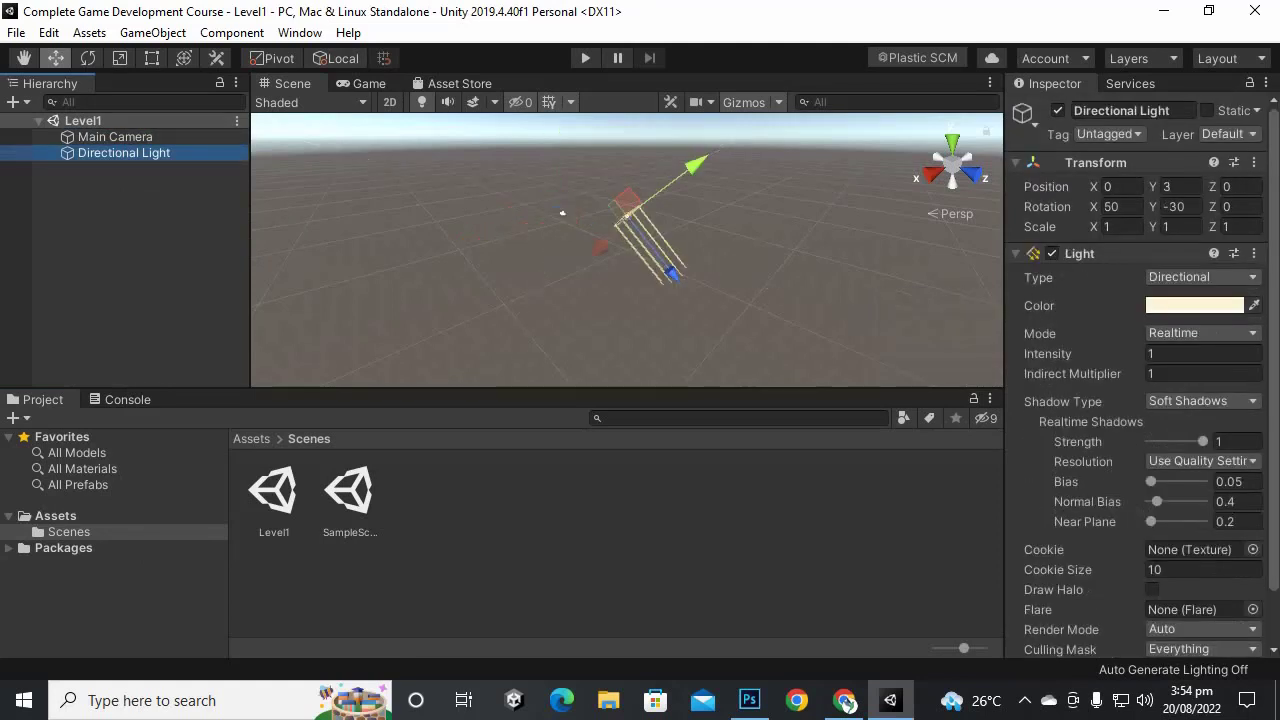
{"action": "key", "text": "shift+d"}
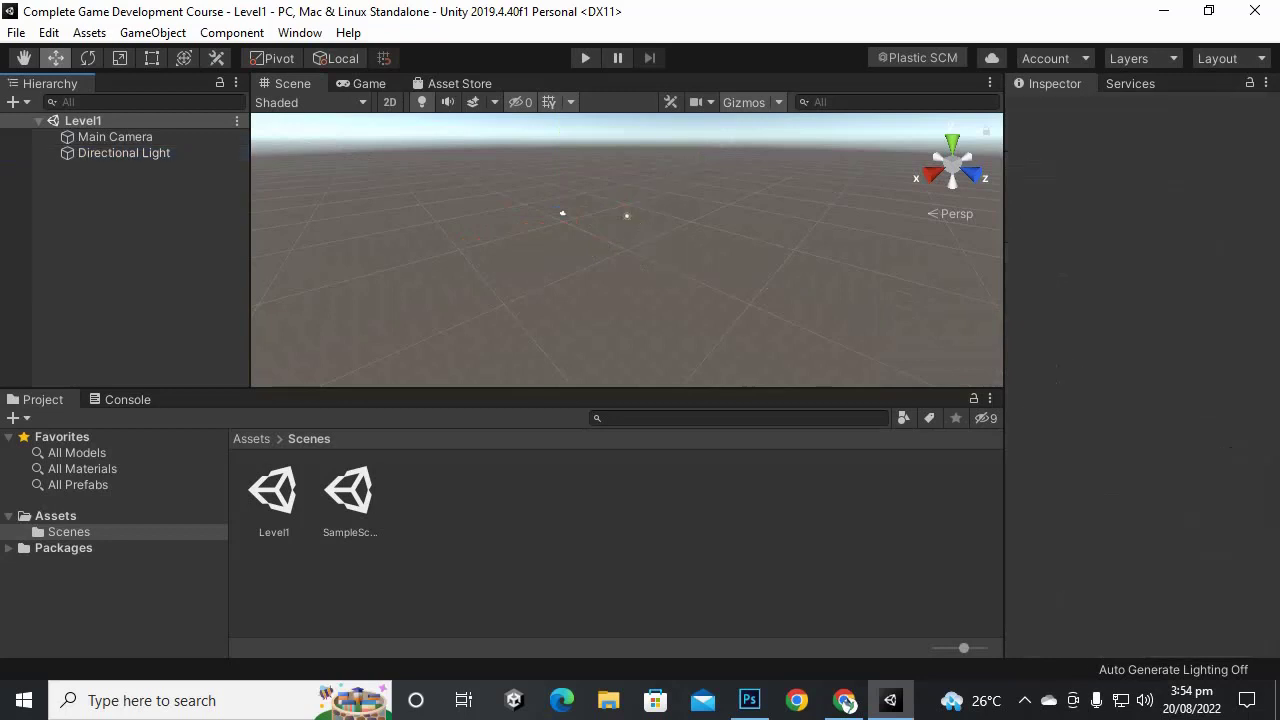
Step: Add a 3D Terrain object to the Level1 scene, view it from another side, and clear the selection
{"action": "right_click", "coordinate": [181, 201]}
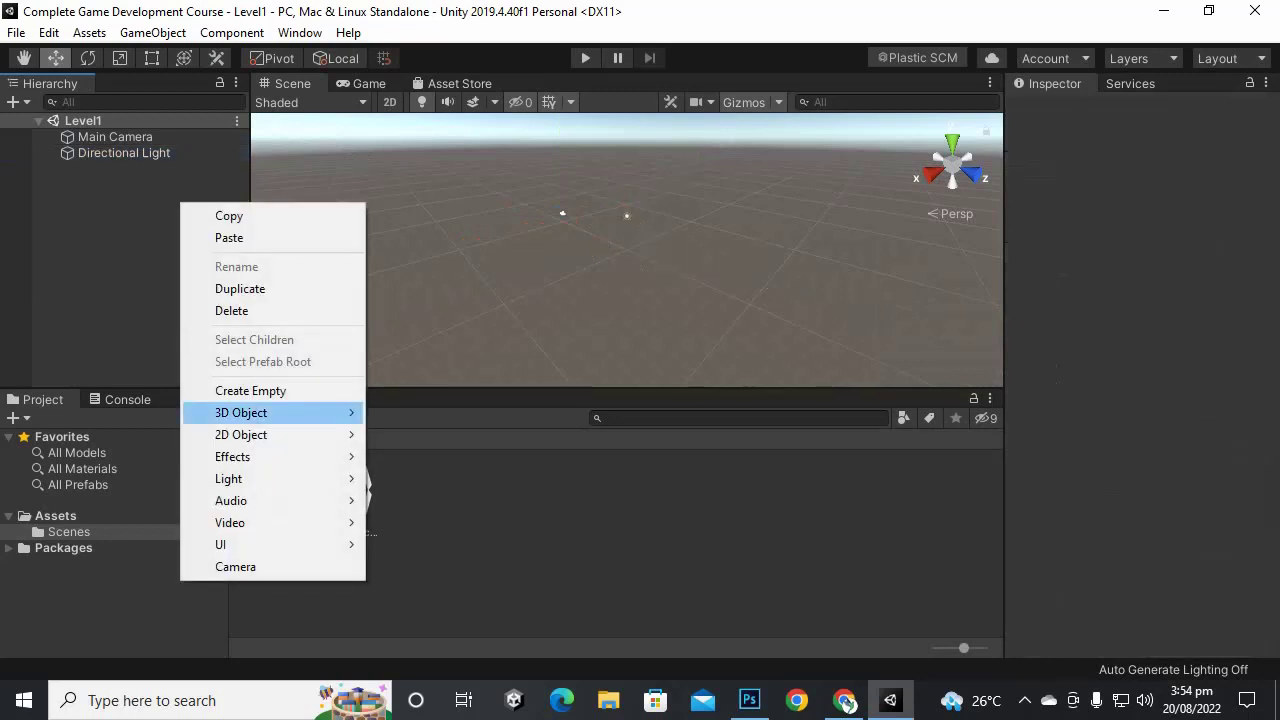
{"action": "mouse_move", "coordinate": [245, 412]}
{"action": "left_click", "coordinate": [412, 588]}
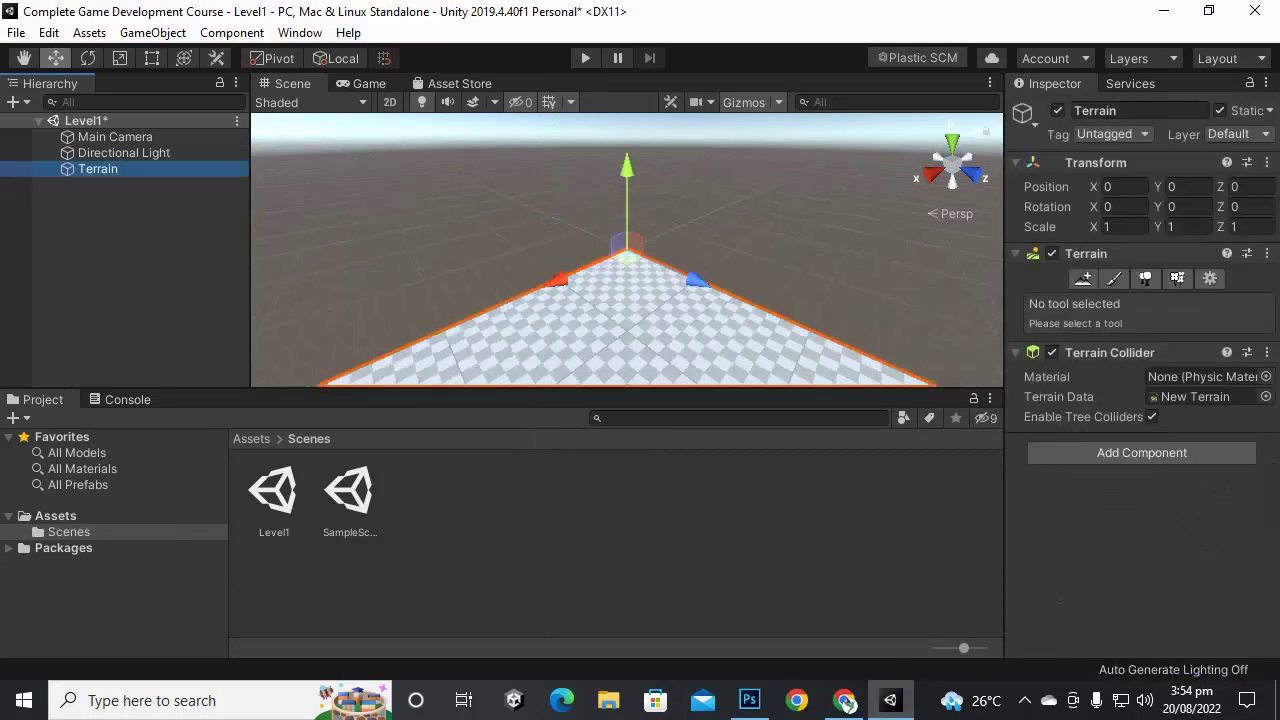
{"action": "middle_click_drag", "start_coordinate": [627, 246], "coordinate": [520, 101]}
{"action": "scroll", "coordinate": [650, 214], "scroll_direction": "down", "scroll_amount": 10}
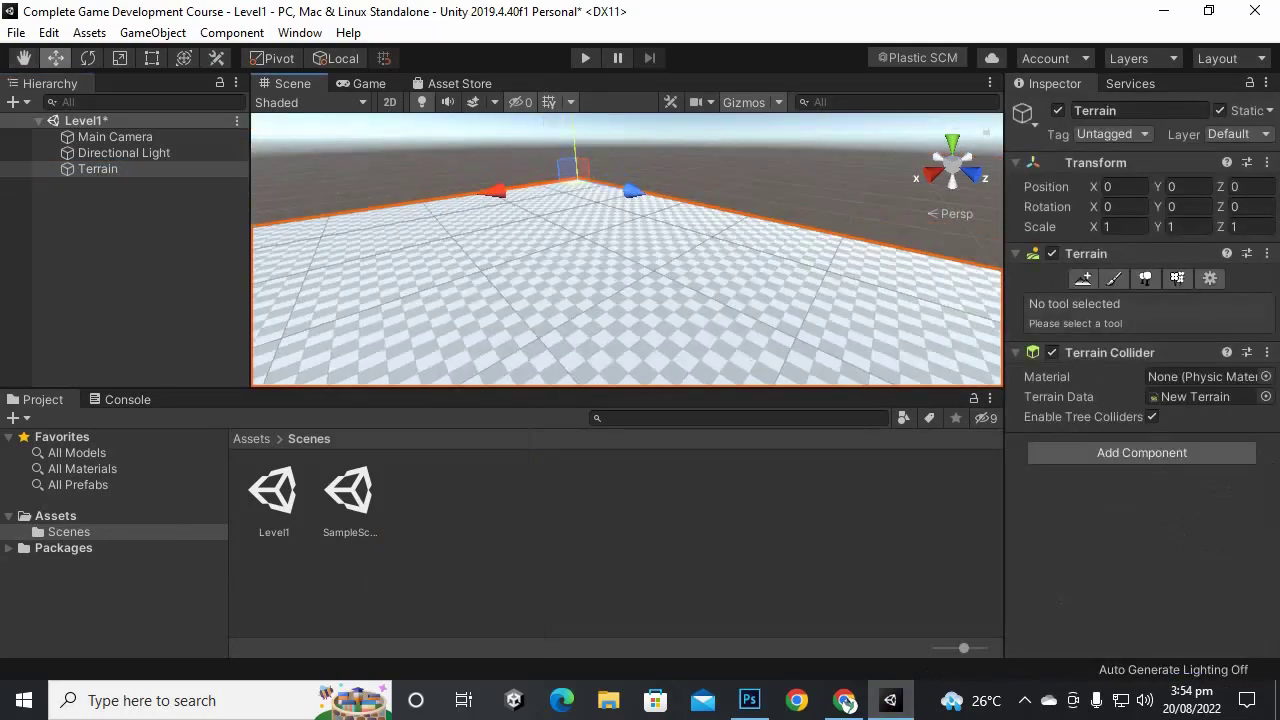
{"action": "left_click_drag", "start_coordinate": [650, 214], "coordinate": [990, 200], "text": "alt"}
{"action": "left_click_drag", "start_coordinate": [900, 200], "coordinate": [968, 352], "text": "alt"}
{"action": "middle_click_drag", "start_coordinate": [668, 246], "coordinate": [509, 331]}
{"action": "left_click", "coordinate": [700, 330]}
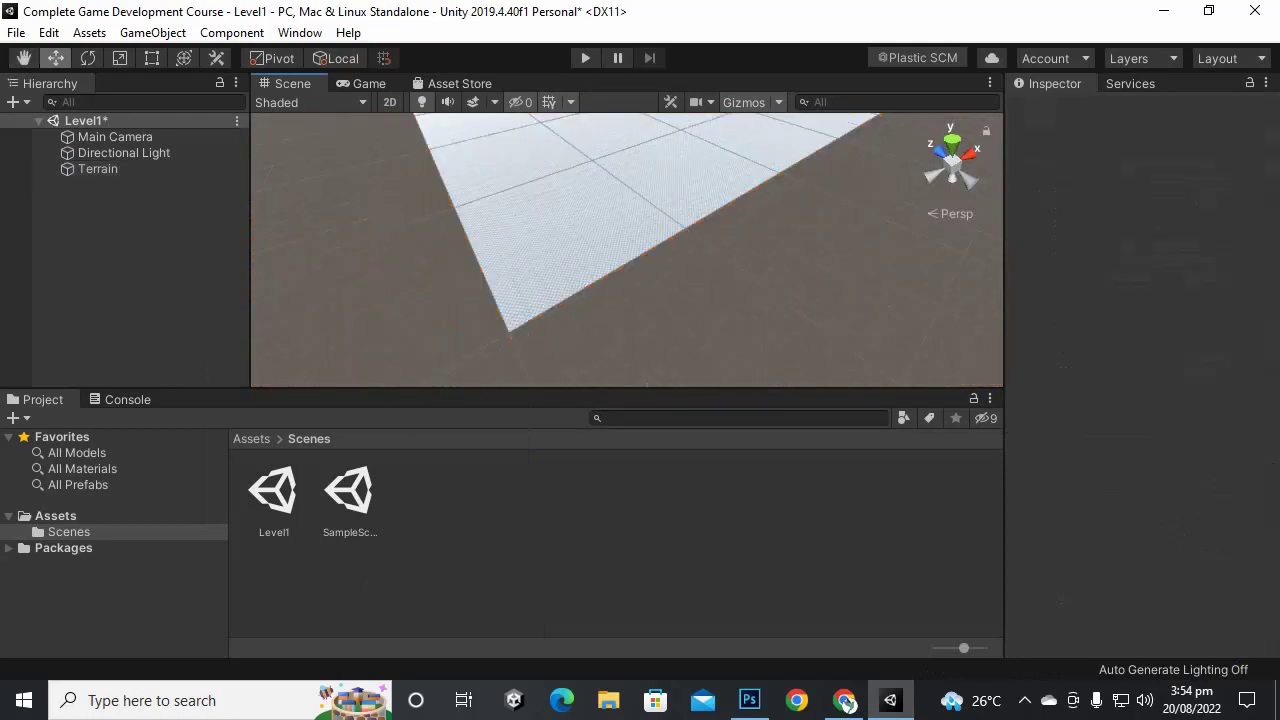
Step: Show the Terrain Settings of the Terrain object and widen the Inspector
{"action": "left_click", "coordinate": [98, 169]}
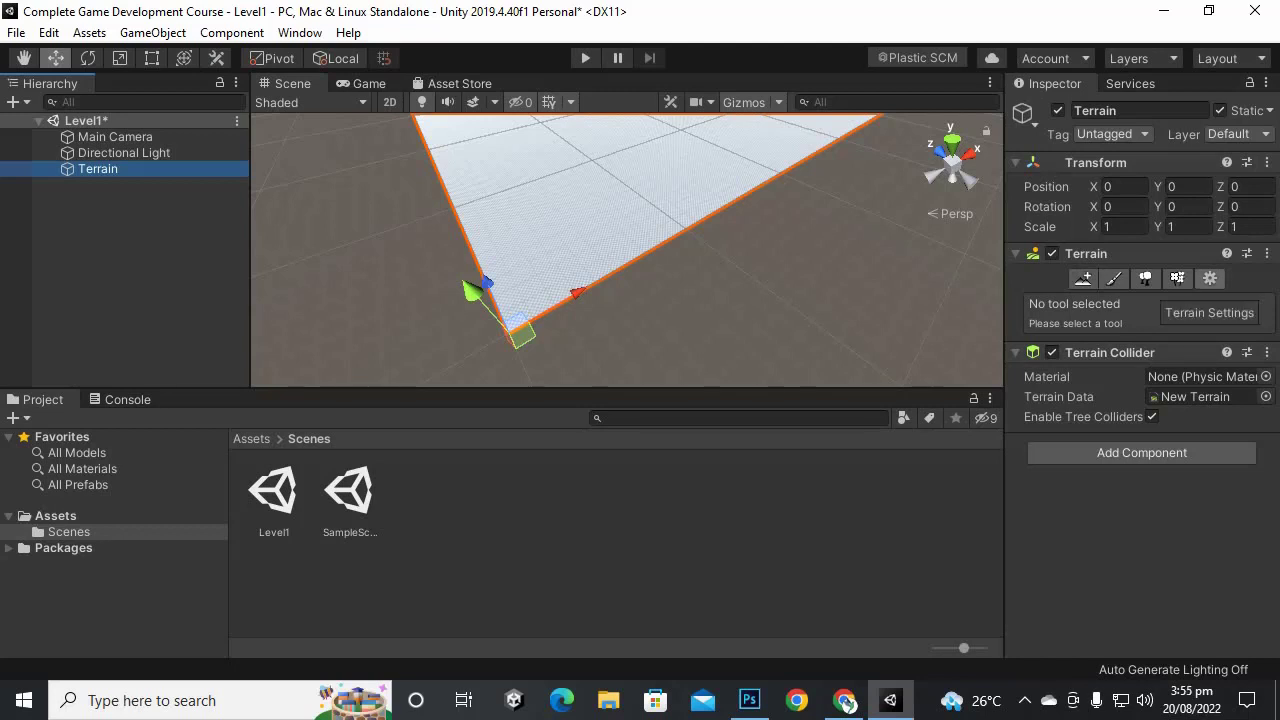
{"action": "left_click", "coordinate": [1209, 278]}
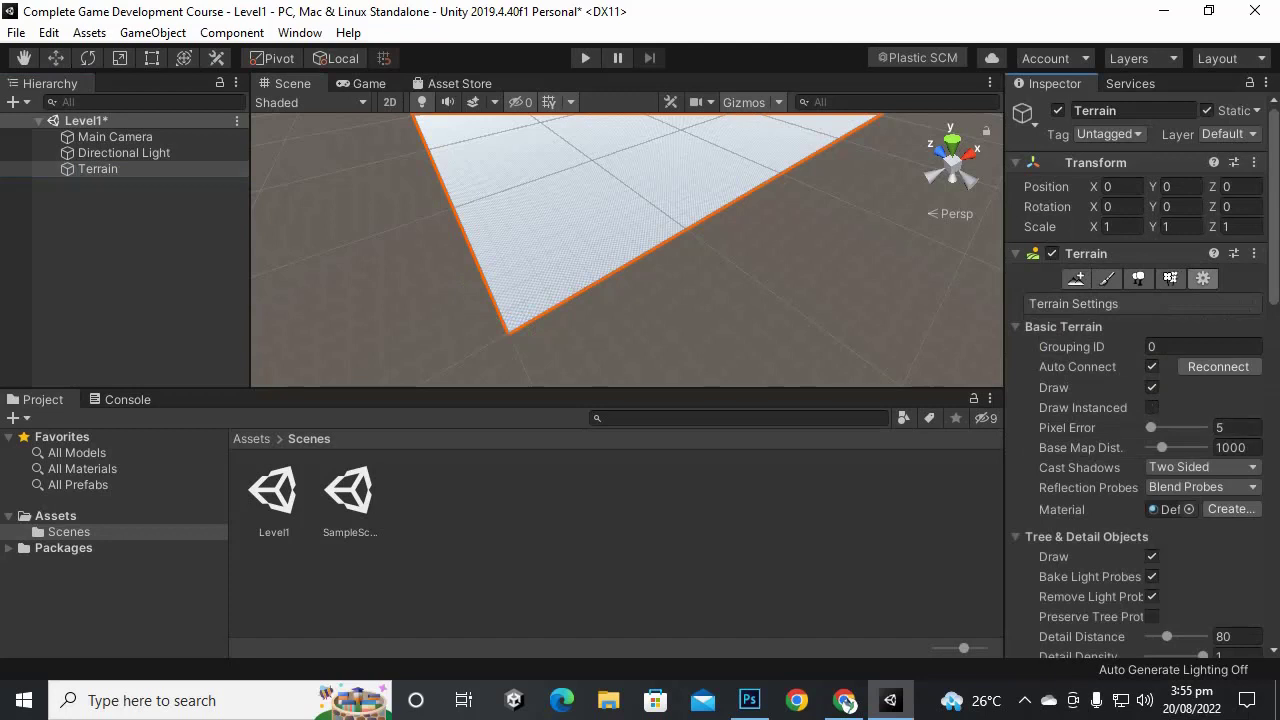
{"action": "left_click_drag", "start_coordinate": [1004, 300], "coordinate": [916, 300]}
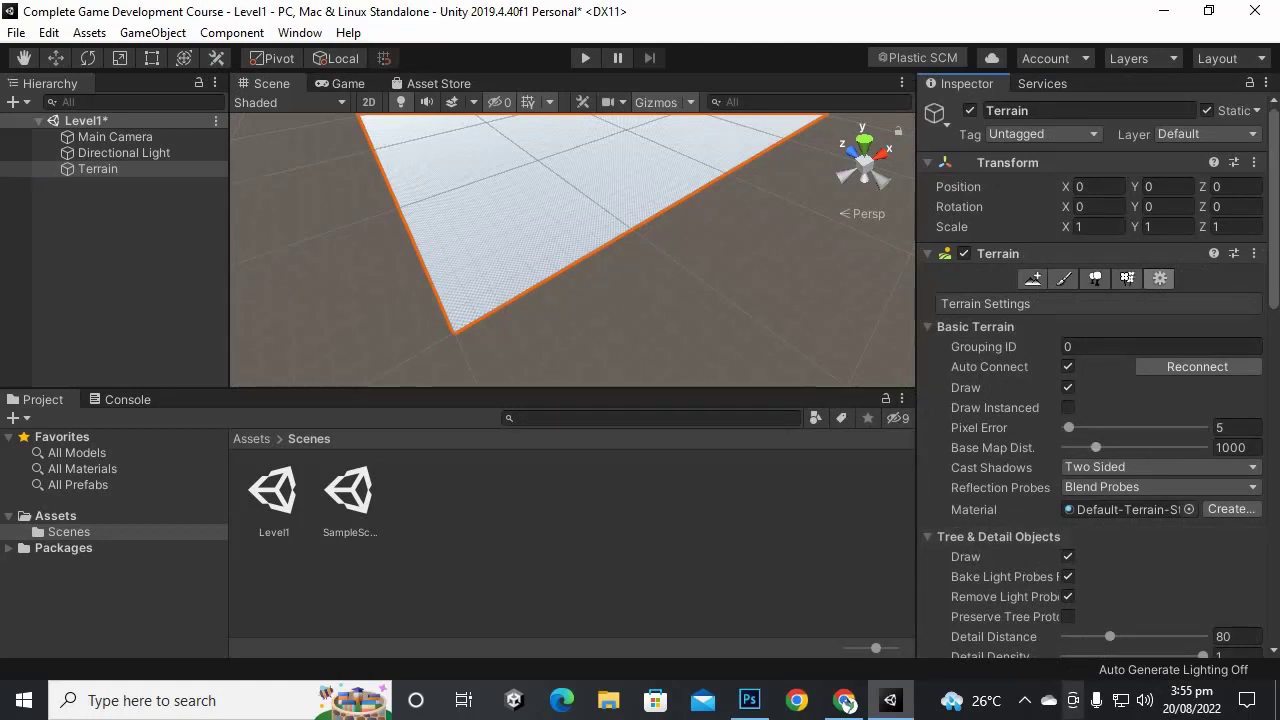
Step: Set both the Terrain Width and the Terrain Length to 500 in the Mesh Resolution settings
{"action": "scroll", "coordinate": [1095, 380], "scroll_direction": "down", "scroll_amount": 9}
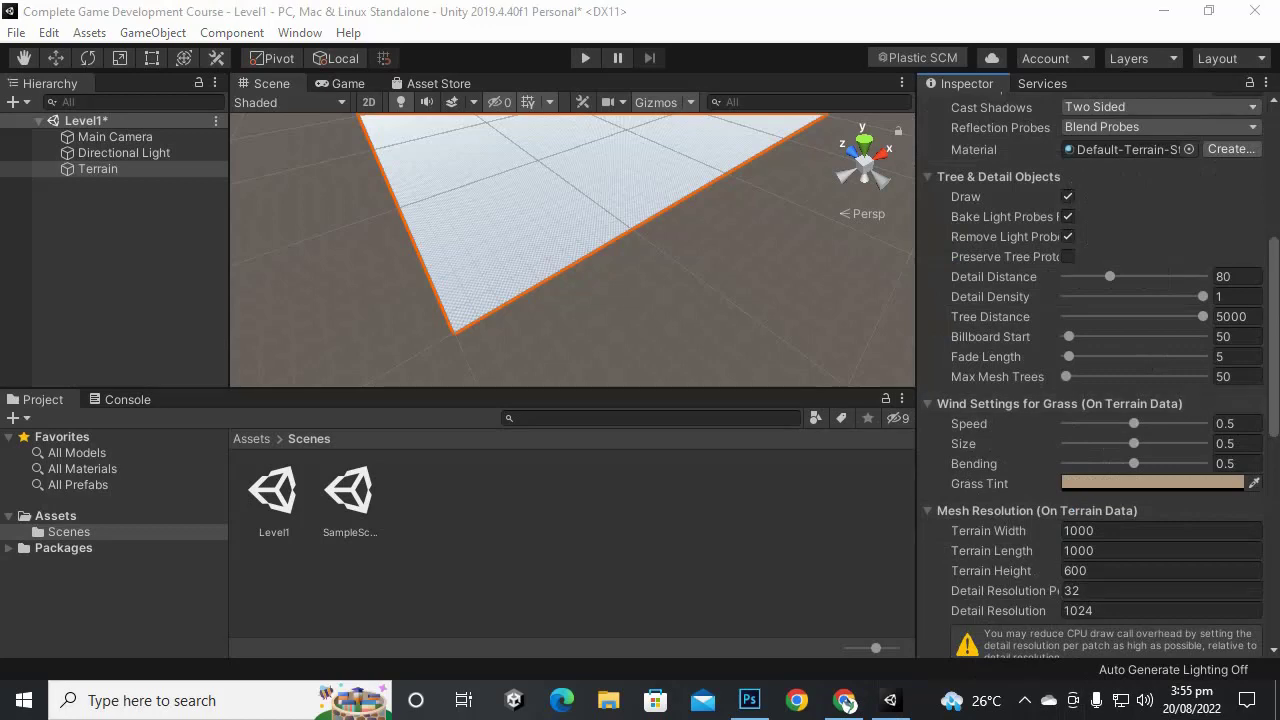
{"action": "scroll", "coordinate": [1133, 443], "scroll_direction": "down", "scroll_amount": 5}
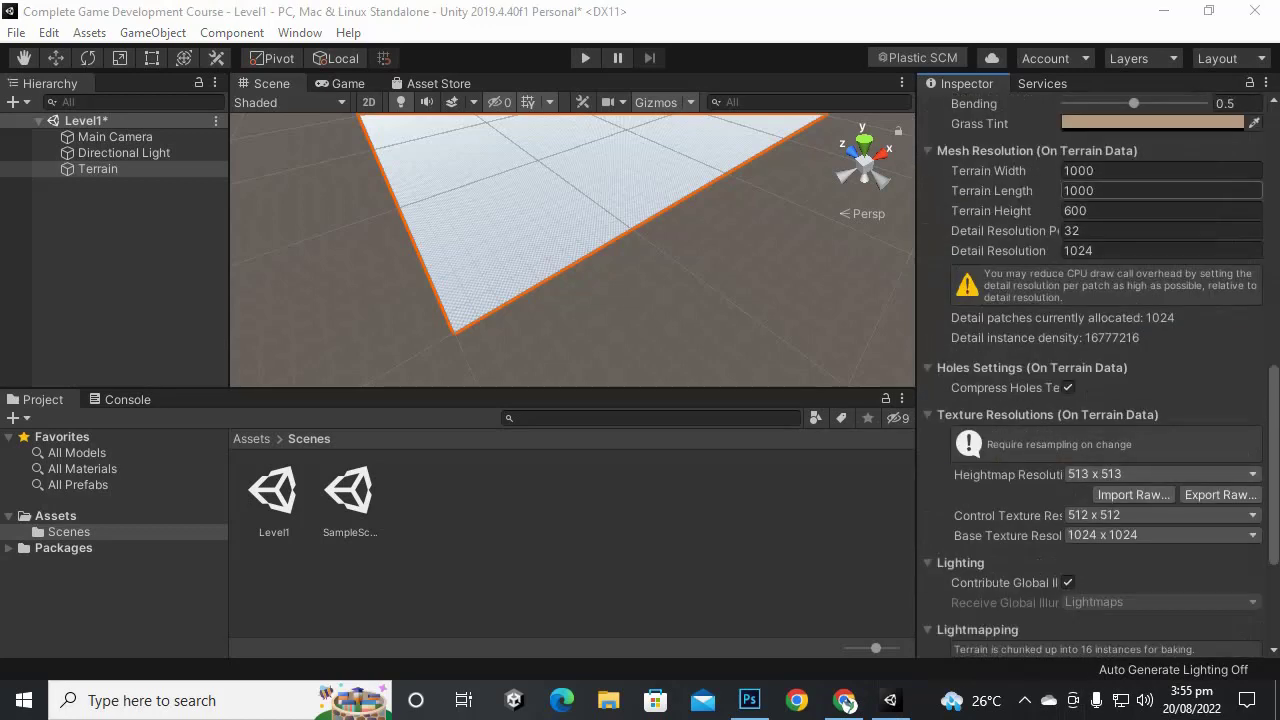
{"action": "left_click", "coordinate": [1080, 170]}
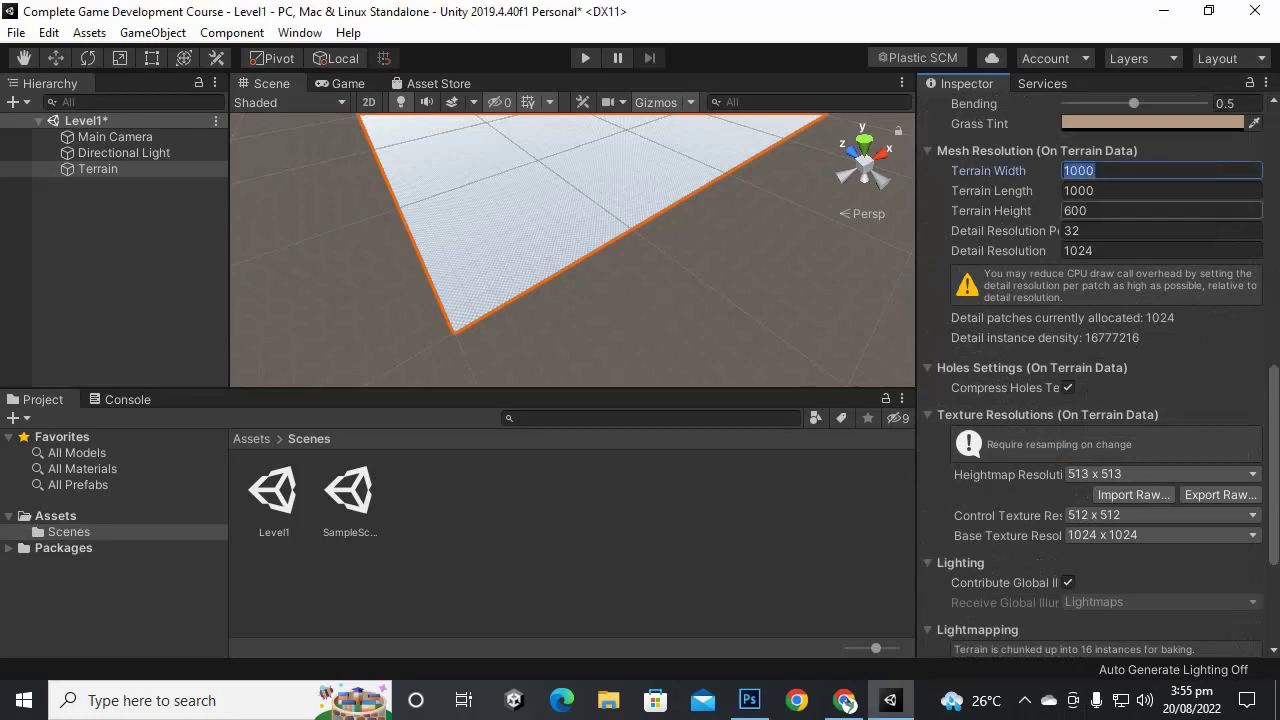
{"action": "scroll", "coordinate": [572, 250], "scroll_direction": "up", "scroll_amount": 3}
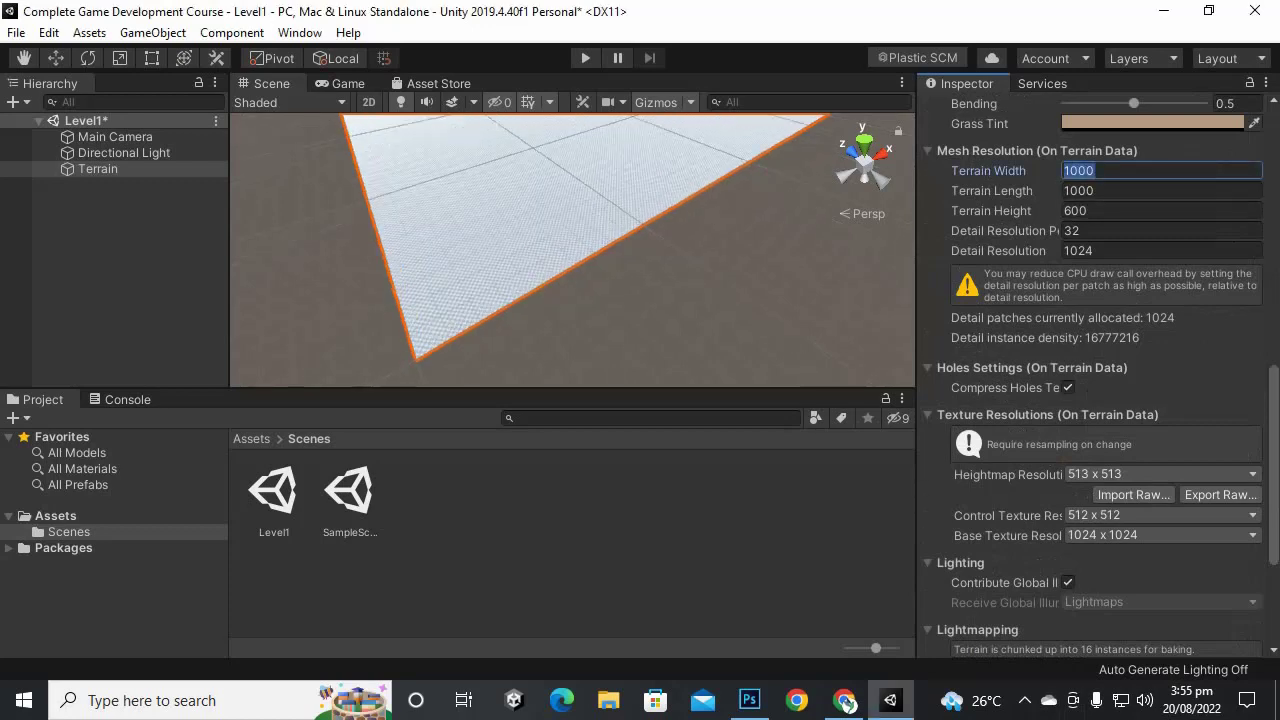
{"action": "scroll", "coordinate": [490, 282], "scroll_direction": "down", "scroll_amount": 2}
{"action": "middle_click_drag", "start_coordinate": [490, 282], "coordinate": [505, 352]}
{"action": "scroll", "coordinate": [572, 250], "scroll_direction": "down", "scroll_amount": 4}
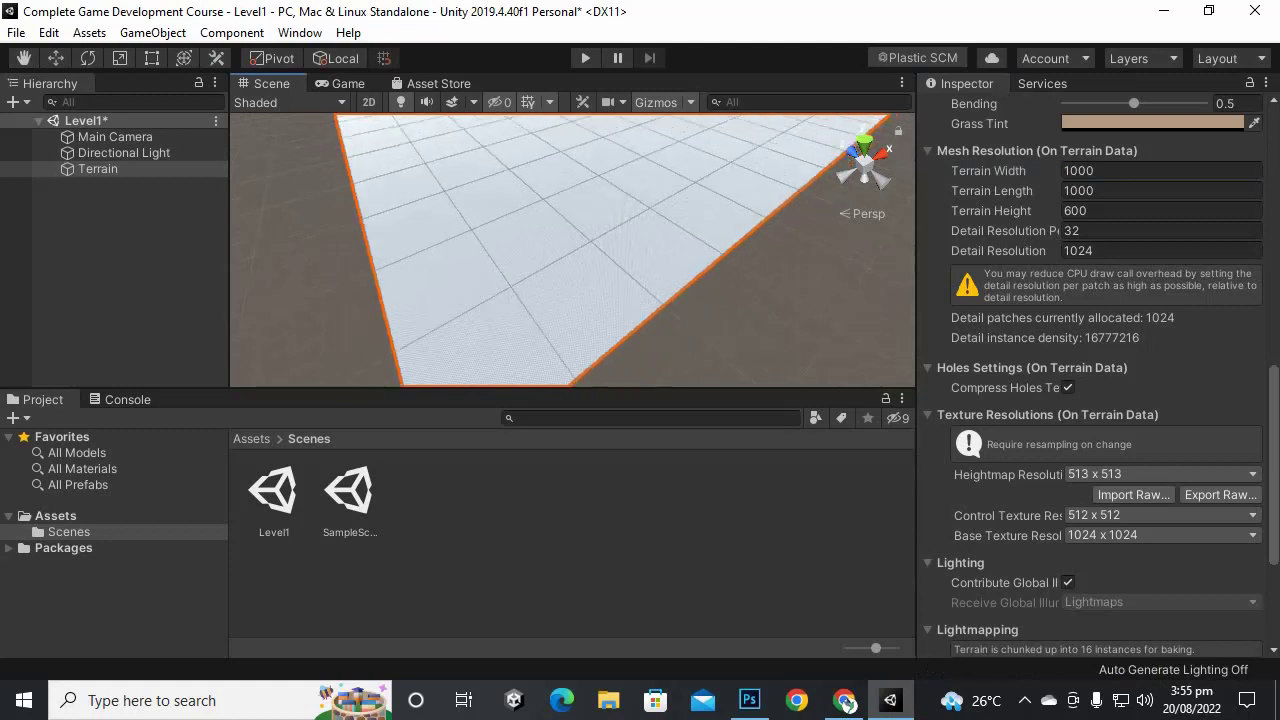
{"action": "left_click", "coordinate": [1160, 170]}
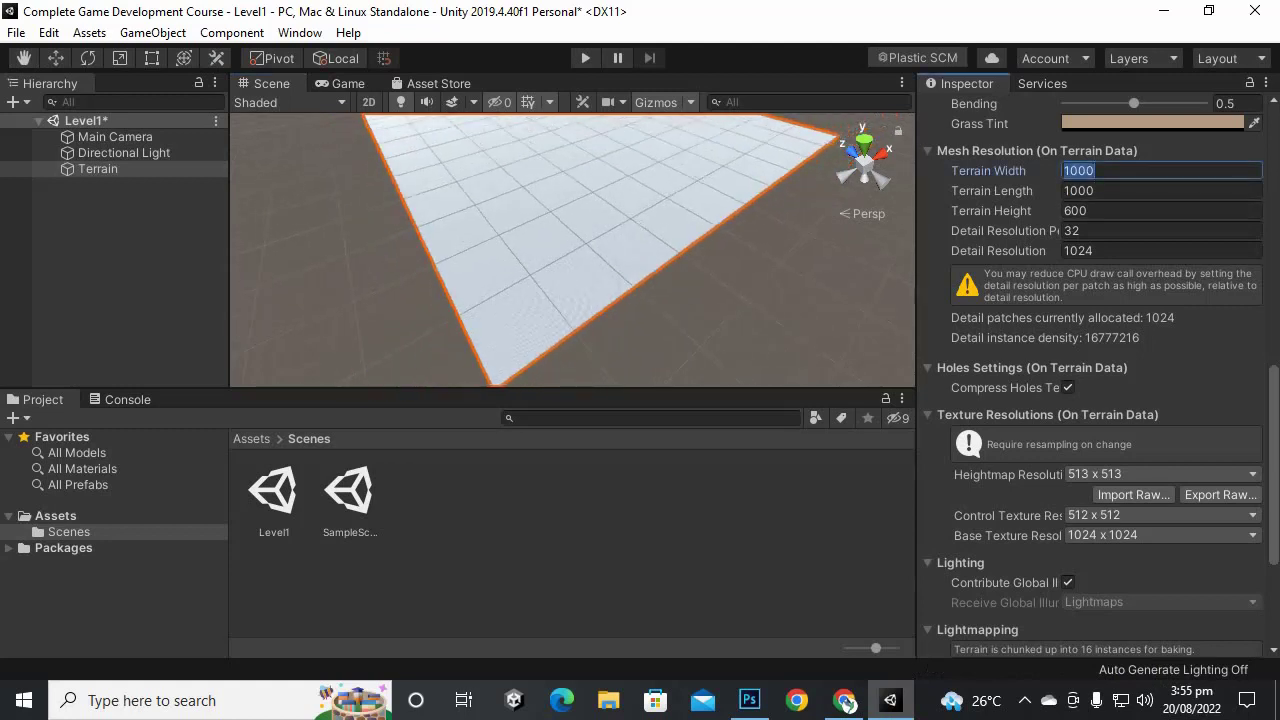
{"action": "type", "text": "500"}
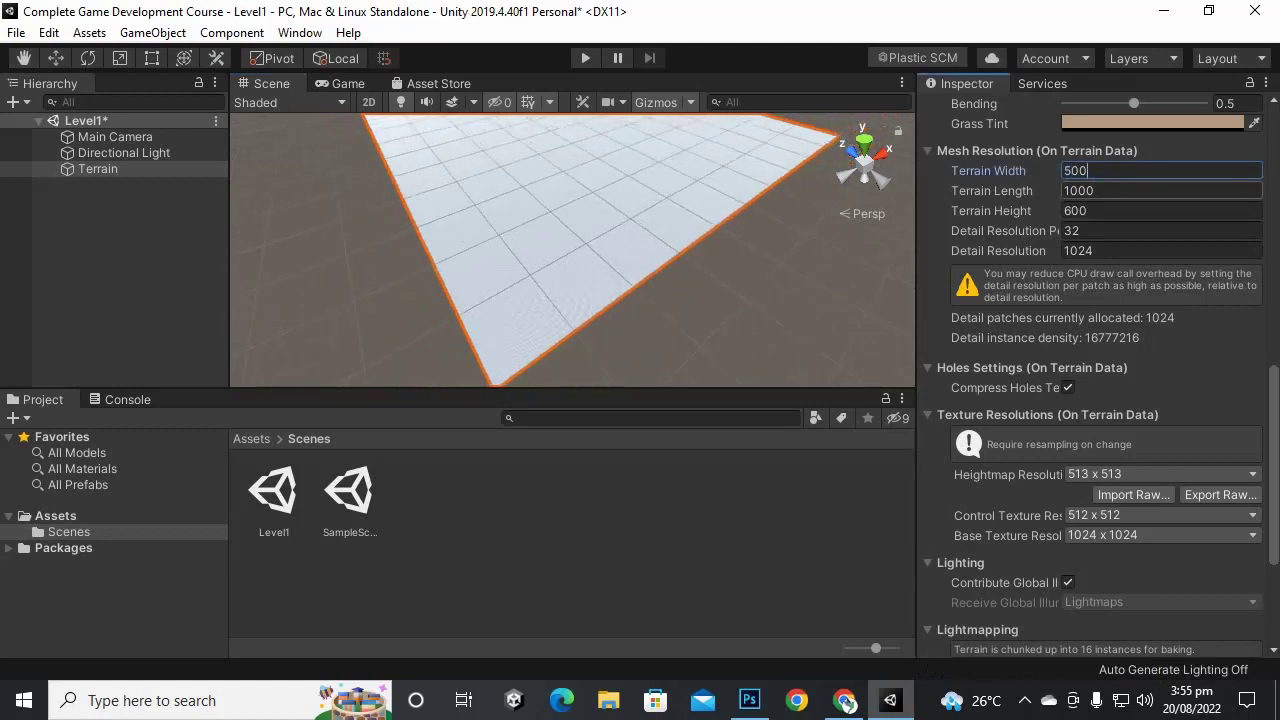
{"action": "key", "text": "Tab"}
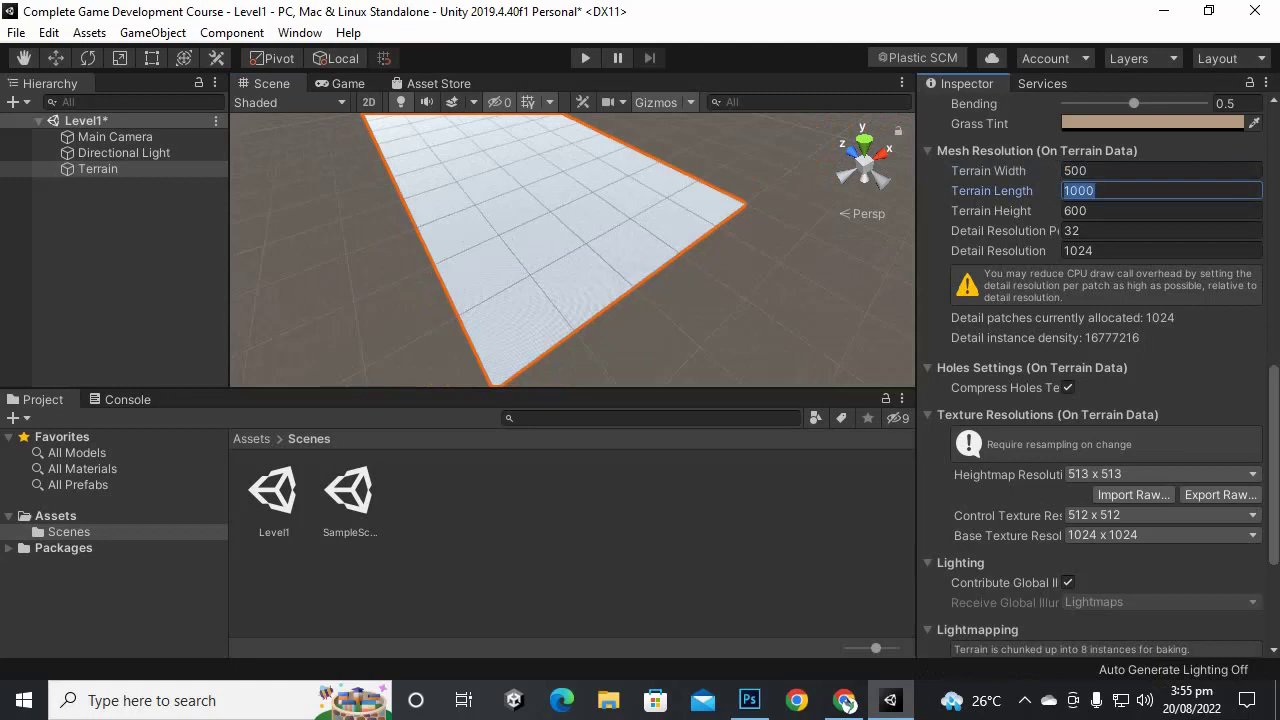
{"action": "type", "text": "500"}
{"action": "key", "text": "Return"}
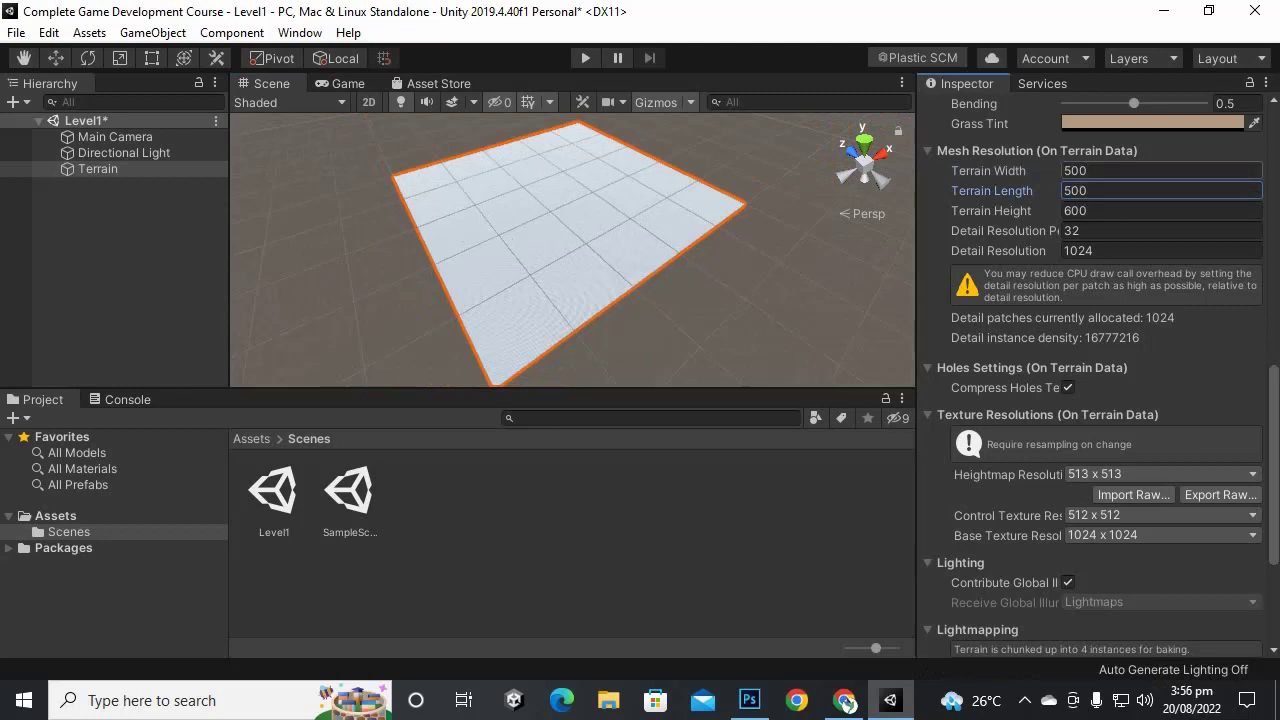
Step: Set the Terrain Height to 200 in the Mesh Resolution settings
{"action": "left_click", "coordinate": [1090, 170]}
{"action": "double_click", "coordinate": [1090, 170]}
{"action": "left_click", "coordinate": [1090, 170]}
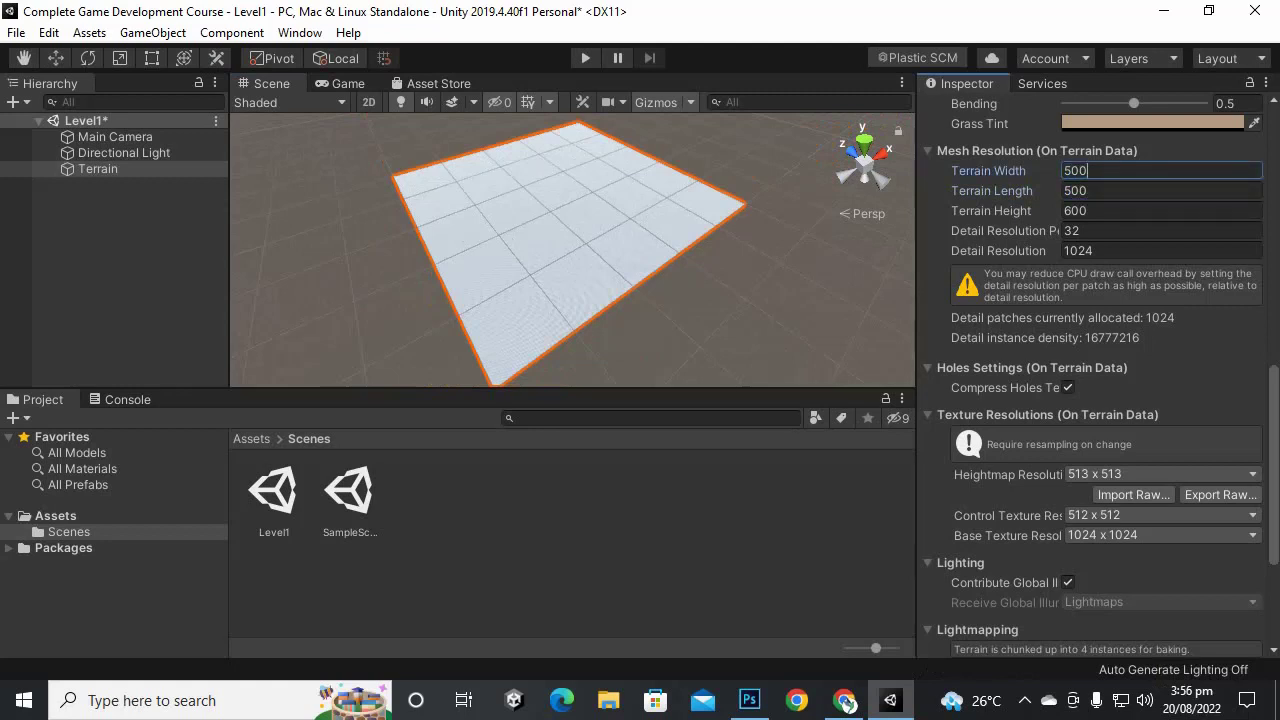
{"action": "key", "text": "Tab"}
{"action": "key", "text": "Tab"}
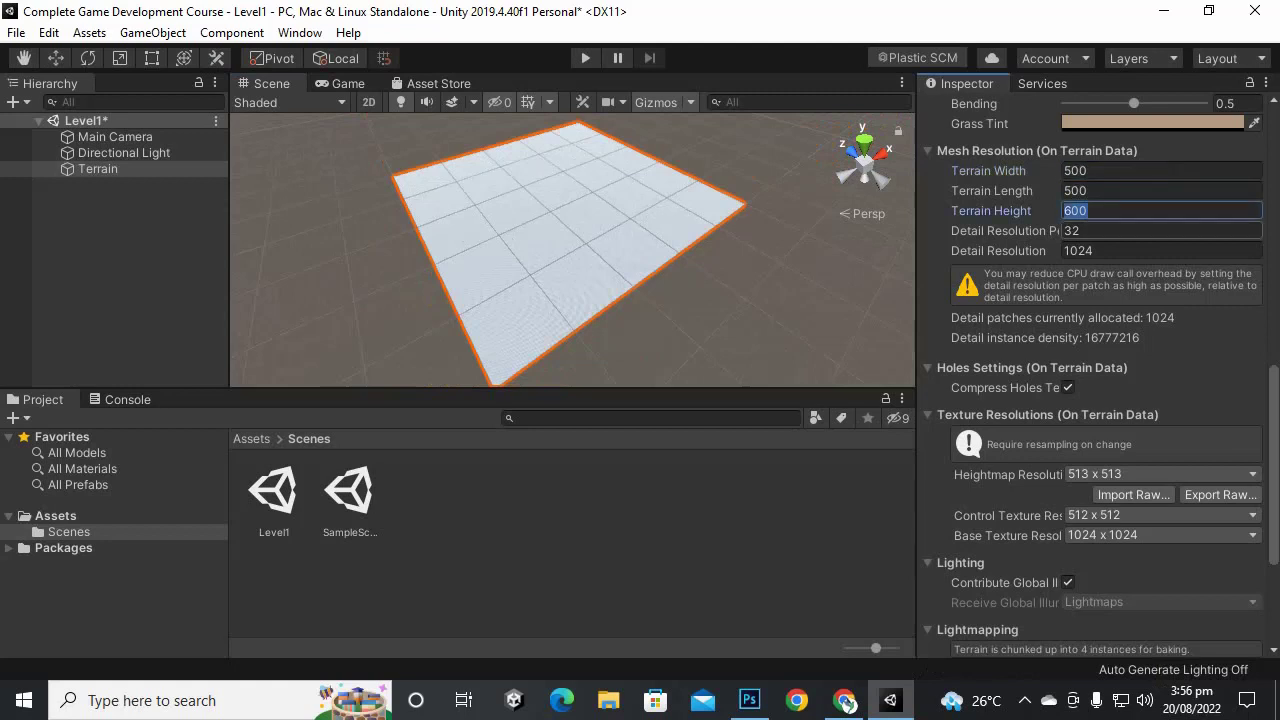
{"action": "type", "text": "200"}
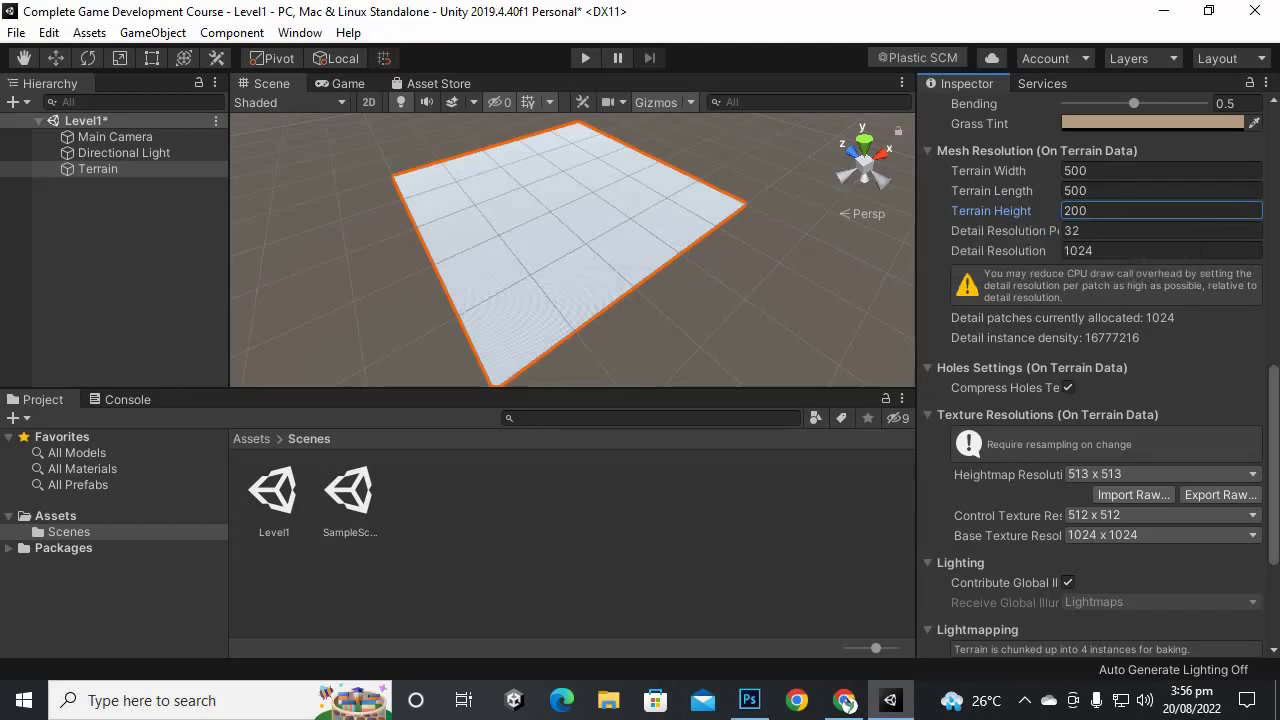
Step: Examine the terrain's Detail Resolution and Detail Resolution Per Patch values and review the remaining Terrain Settings
{"action": "left_click", "coordinate": [1160, 250]}
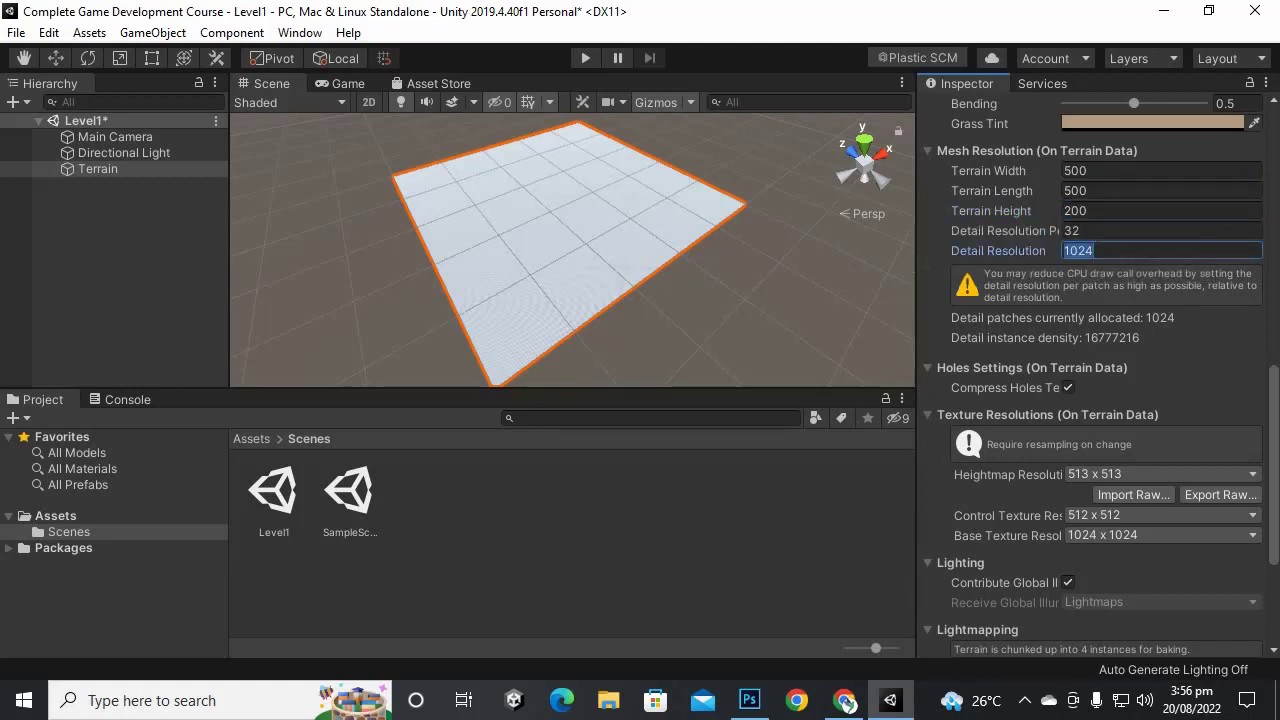
{"action": "left_click", "coordinate": [1094, 250]}
{"action": "left_click", "coordinate": [1082, 230]}
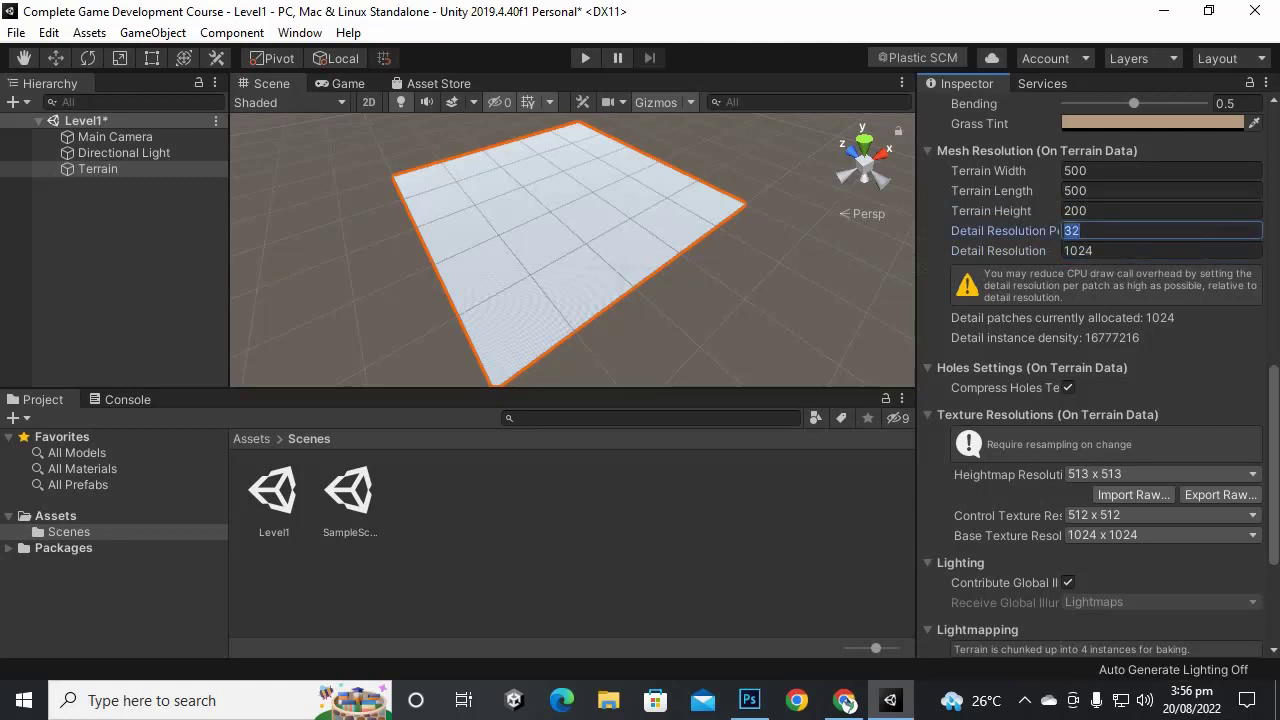
{"action": "left_click", "coordinate": [1082, 250]}
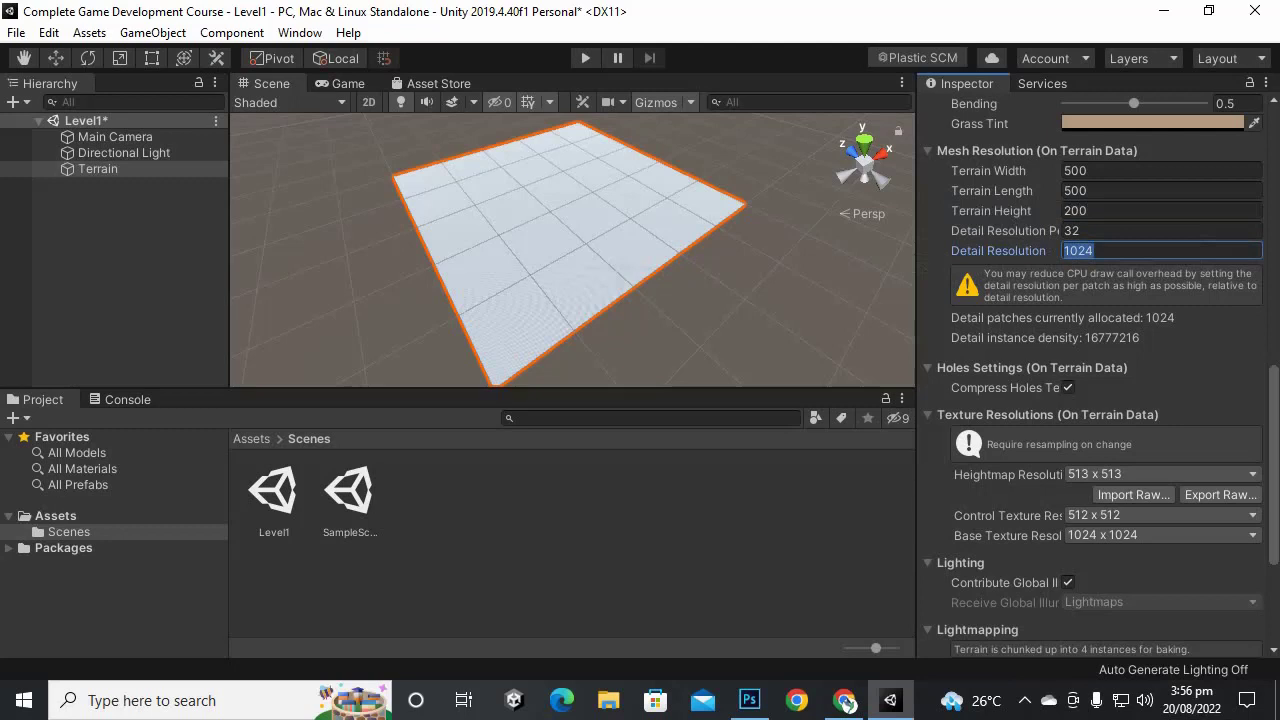
{"action": "middle_click_drag", "start_coordinate": [572, 250], "coordinate": [564, 239]}
{"action": "left_click", "coordinate": [1094, 250]}
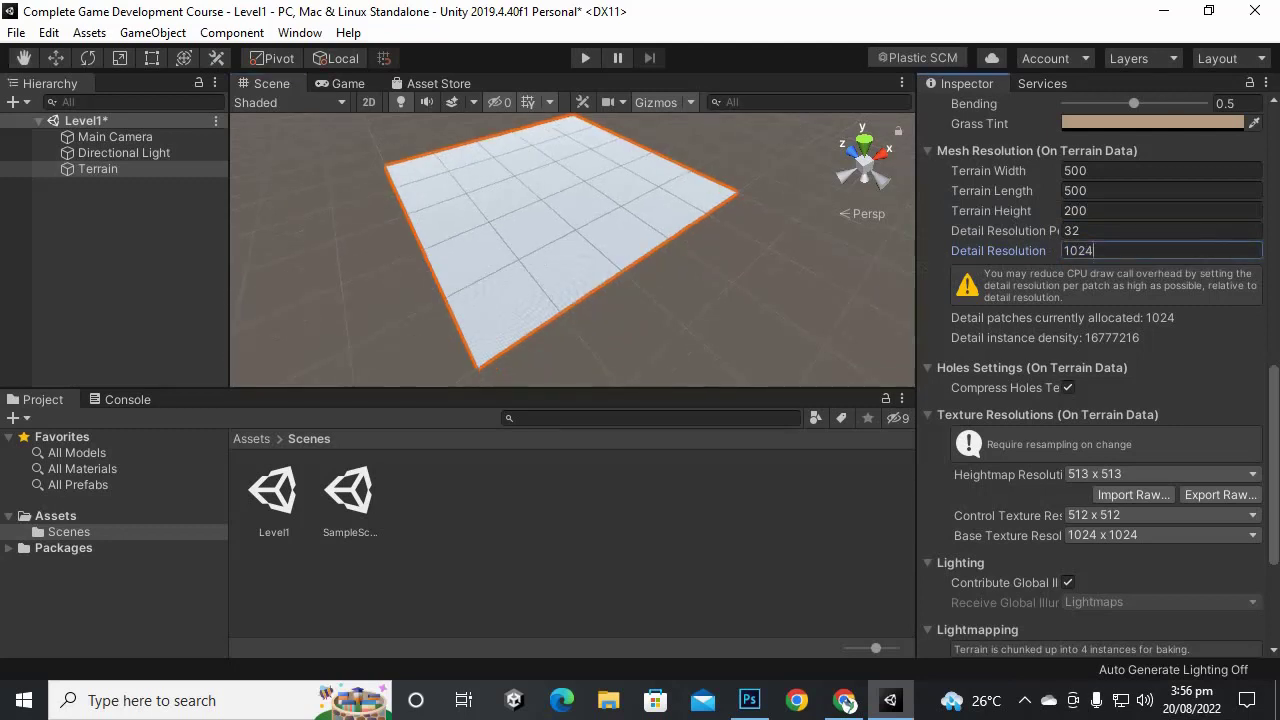
{"action": "left_click", "coordinate": [1082, 230]}
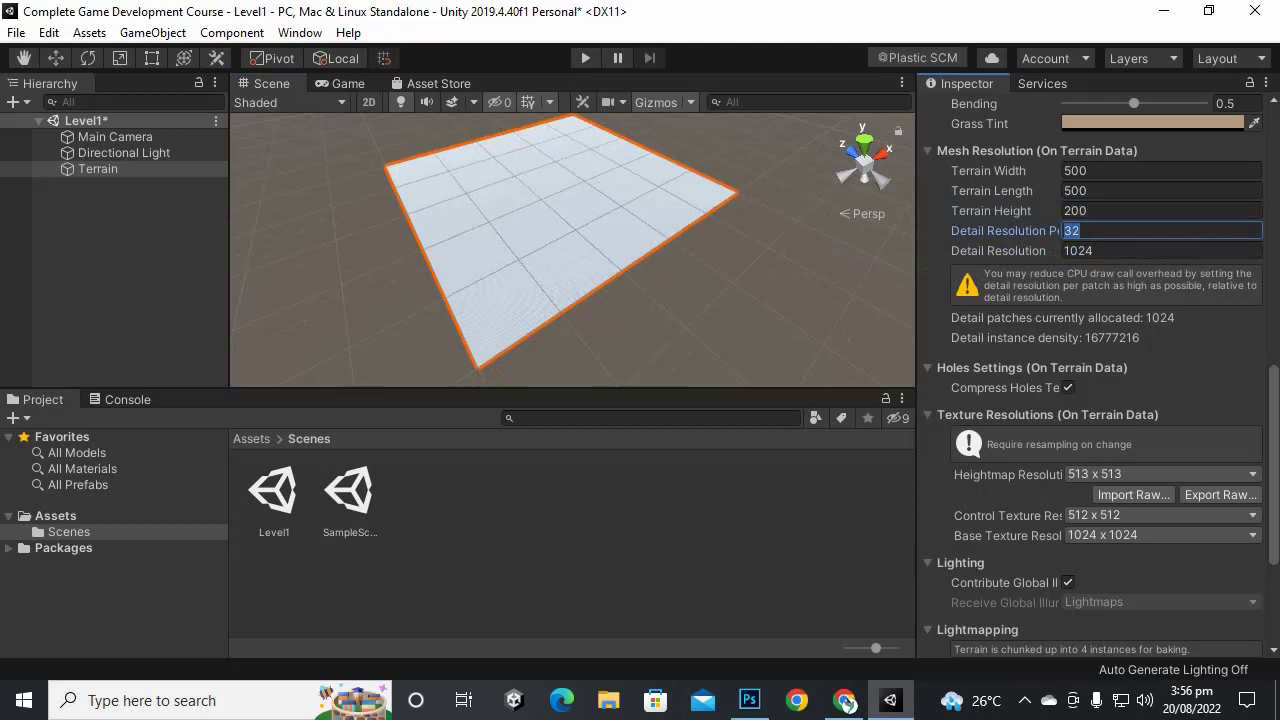
{"action": "scroll", "coordinate": [1068, 582], "scroll_direction": "down", "scroll_amount": 5}
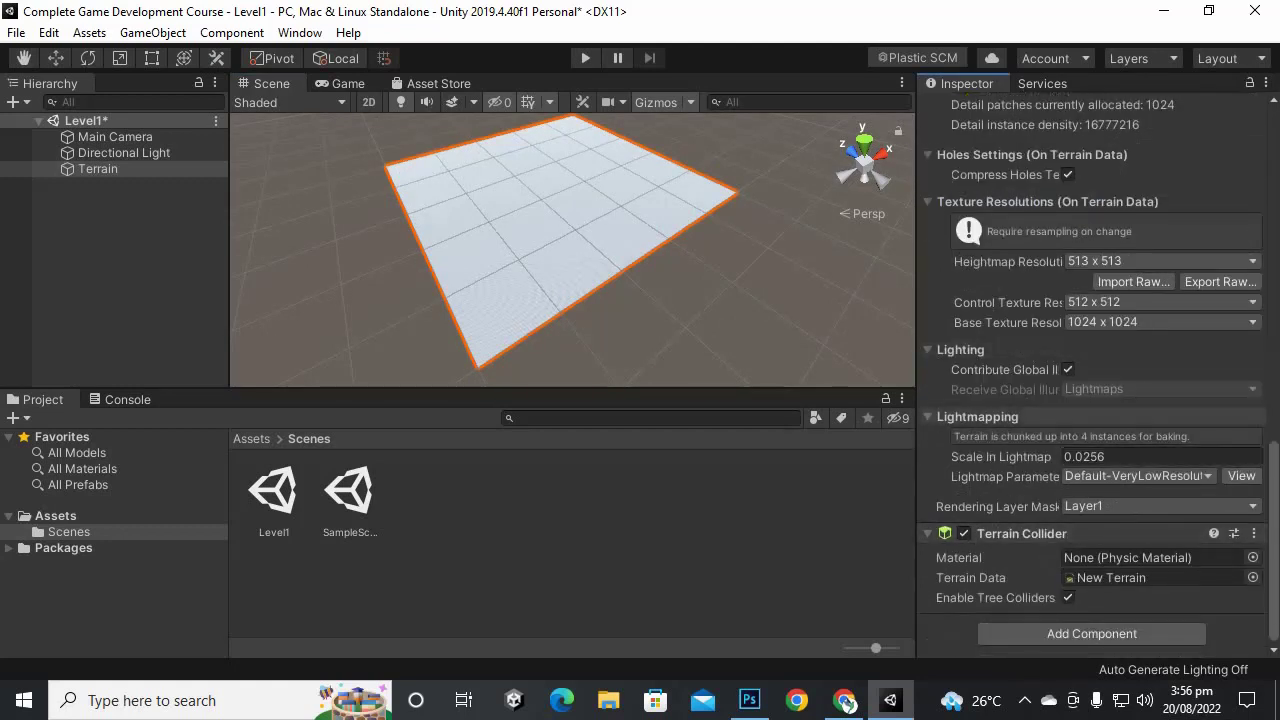
{"action": "scroll", "coordinate": [1000, 440], "scroll_direction": "up", "scroll_amount": 15}
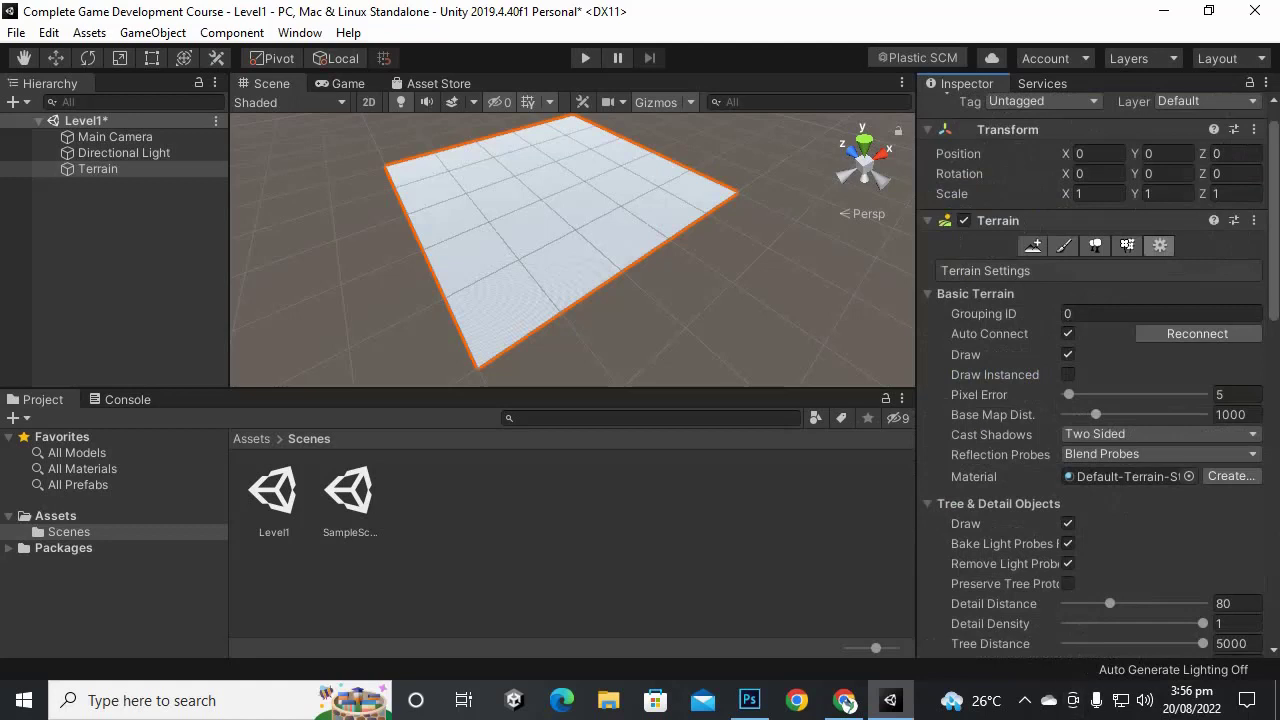
{"action": "scroll", "coordinate": [1090, 400], "scroll_direction": "up", "scroll_amount": 1}
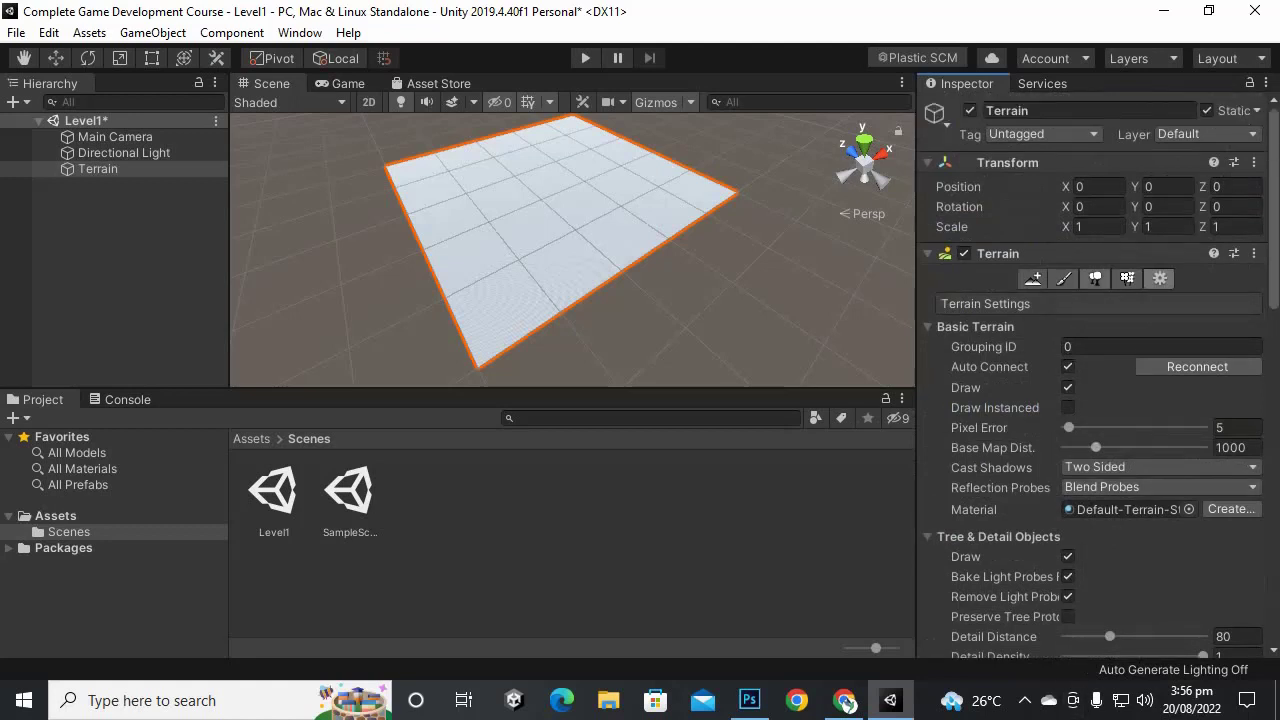
Step: Activate the Create Neighbor Terrains tool and examine the outlines of the possible neighbouring tiles around the terrain
{"action": "left_click", "coordinate": [1033, 279]}
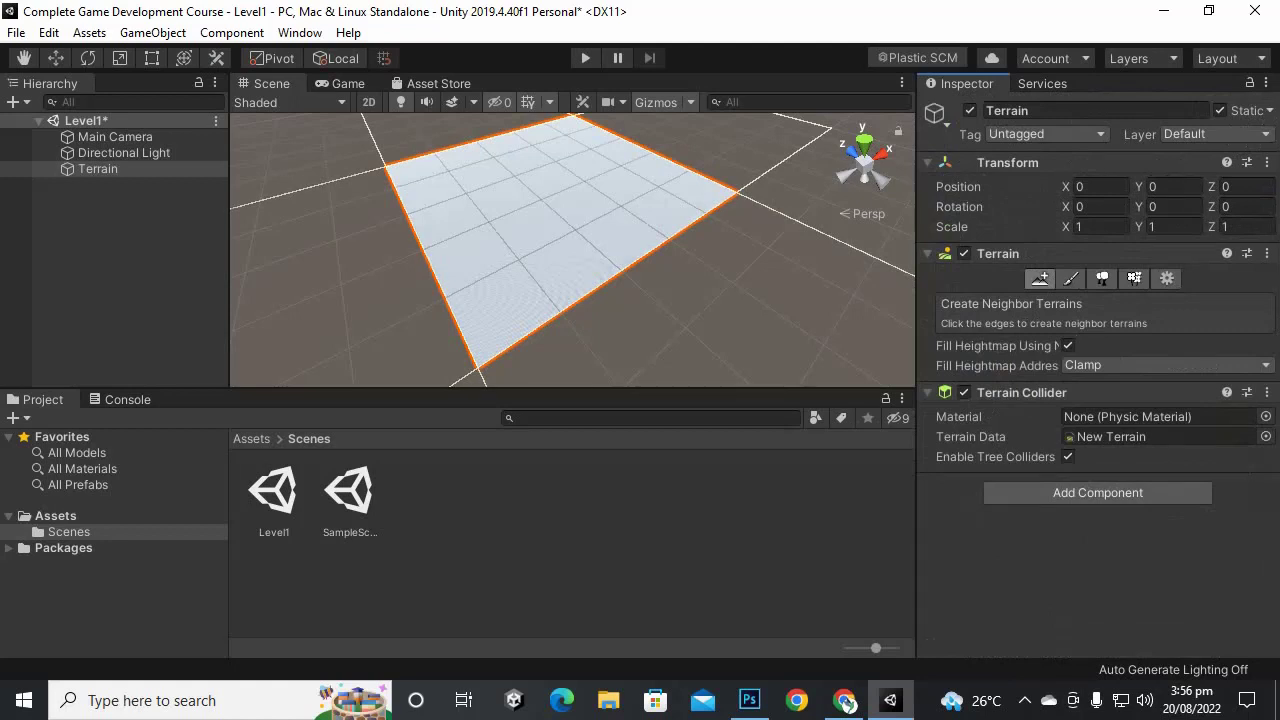
{"action": "scroll", "coordinate": [572, 250], "scroll_direction": "up", "scroll_amount": 1}
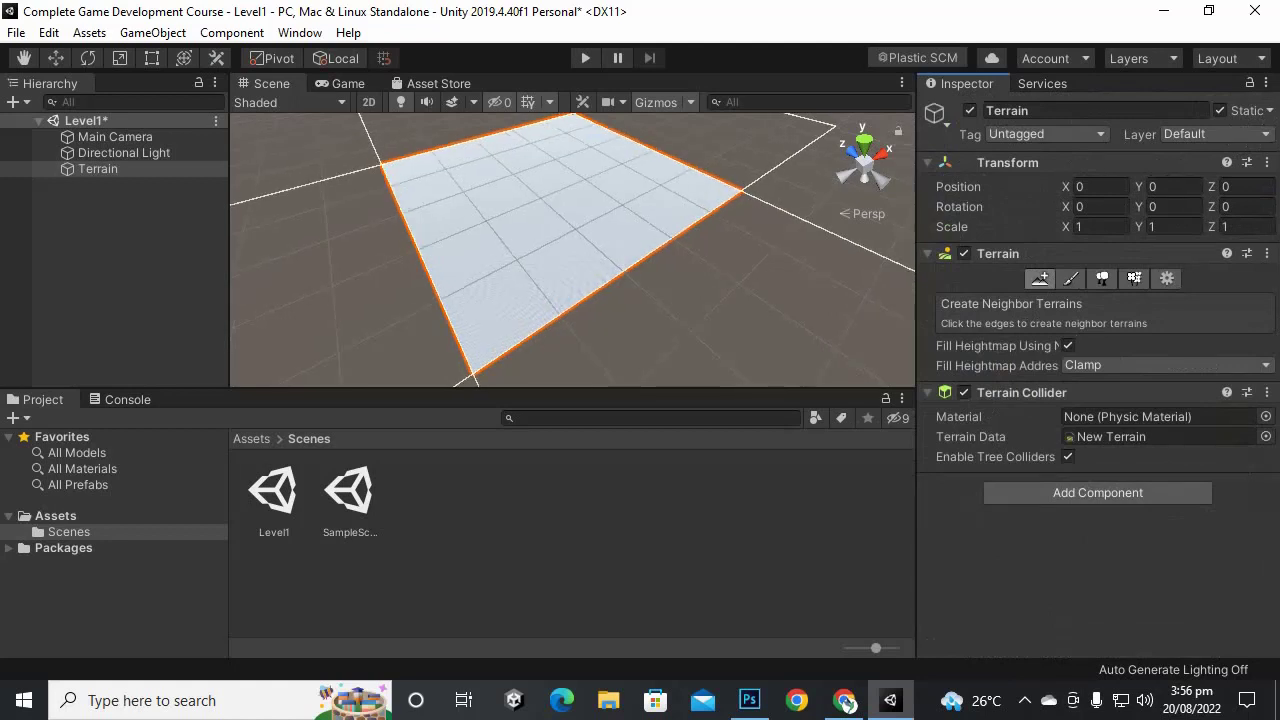
{"action": "scroll", "coordinate": [480, 280], "scroll_direction": "down", "scroll_amount": 5}
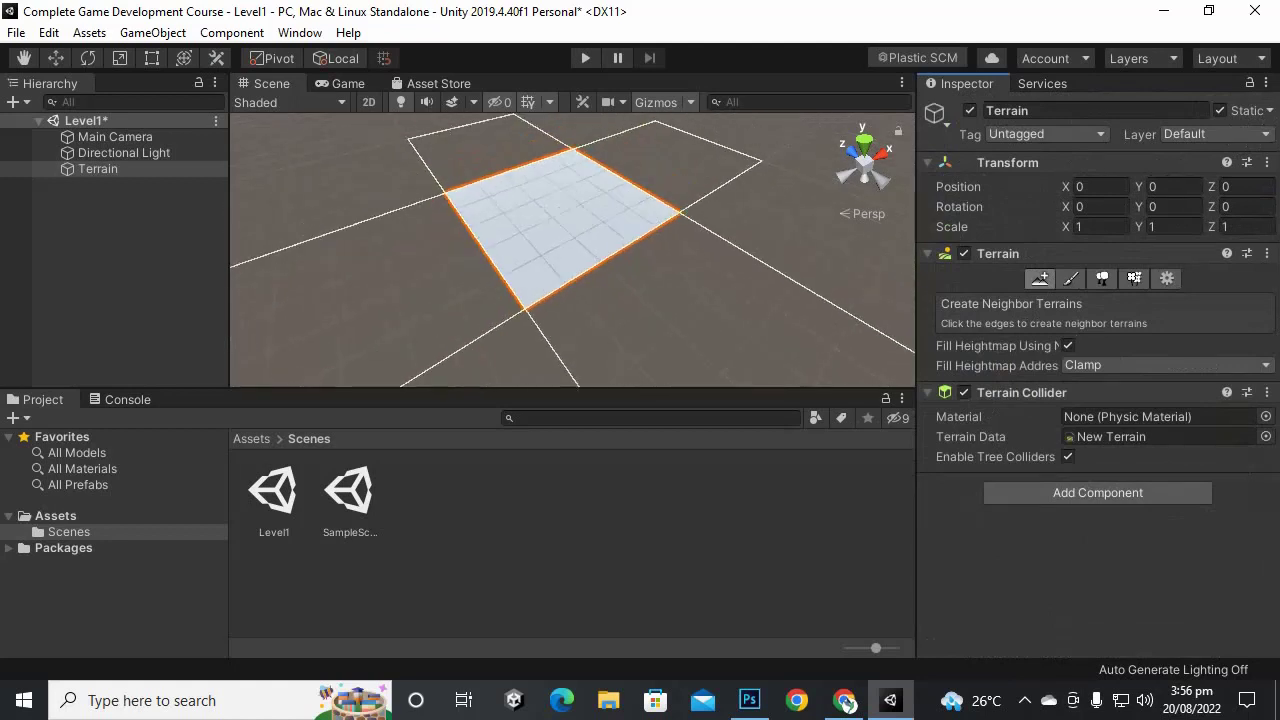
{"action": "scroll", "coordinate": [572, 250], "scroll_direction": "down", "scroll_amount": 2}
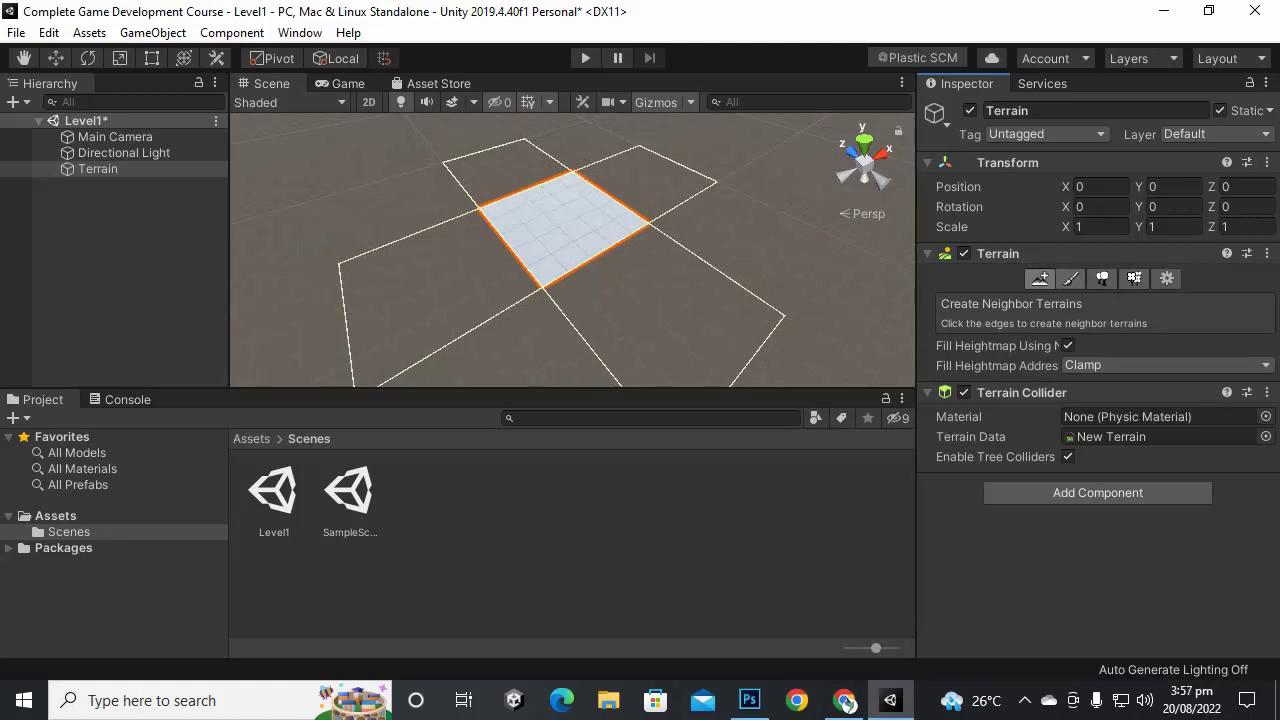
Step: Switch the terrain to the Paint Terrain tool and review the Raise or Lower Terrain brushes with their size and opacity settings
{"action": "left_click", "coordinate": [1070, 278]}
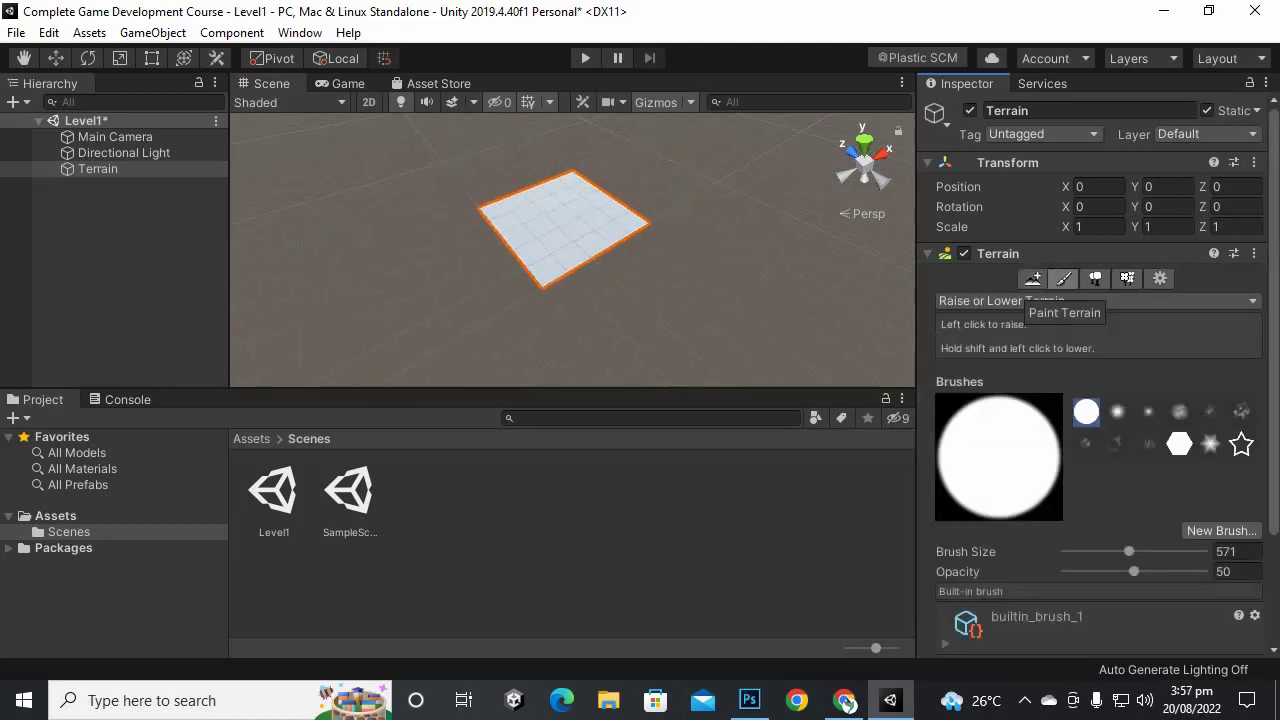
{"action": "scroll", "coordinate": [586, 300], "scroll_direction": "up", "scroll_amount": 3}
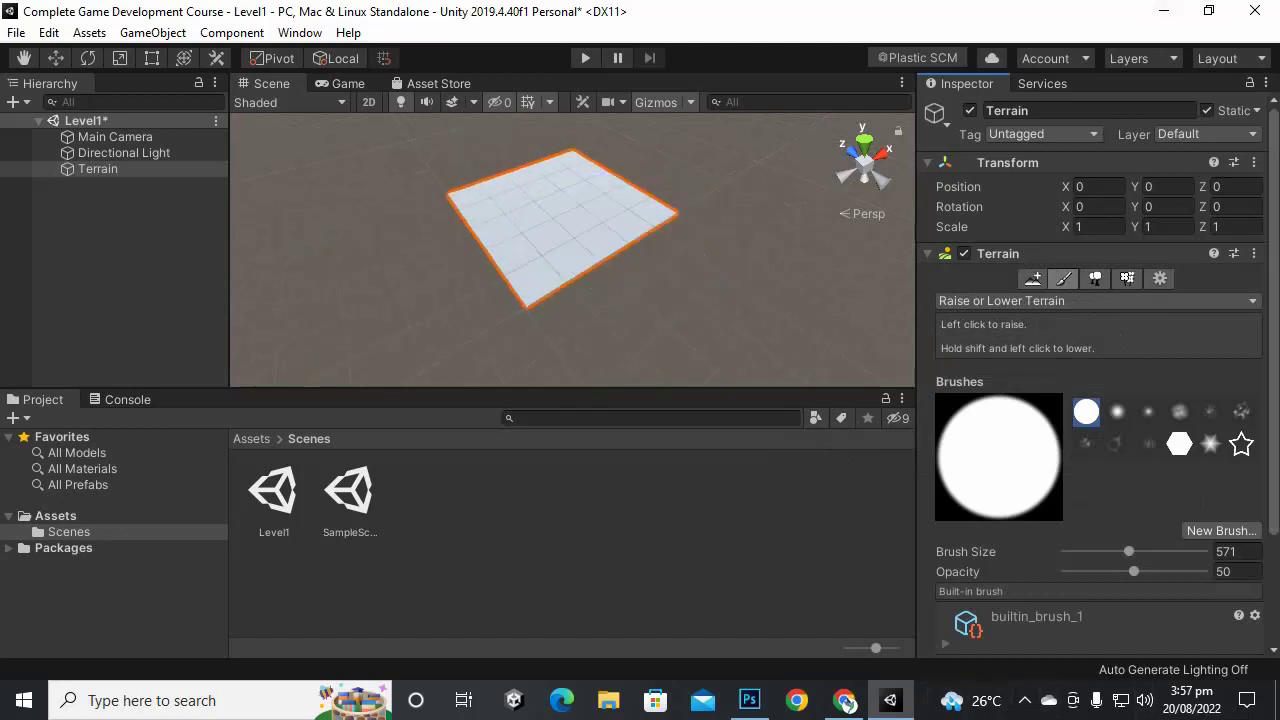
{"action": "scroll", "coordinate": [1098, 400], "scroll_direction": "down", "scroll_amount": 3}
{"action": "scroll", "coordinate": [1098, 400], "scroll_direction": "up", "scroll_amount": 3}
{"action": "scroll", "coordinate": [571, 225], "scroll_direction": "up", "scroll_amount": 5}
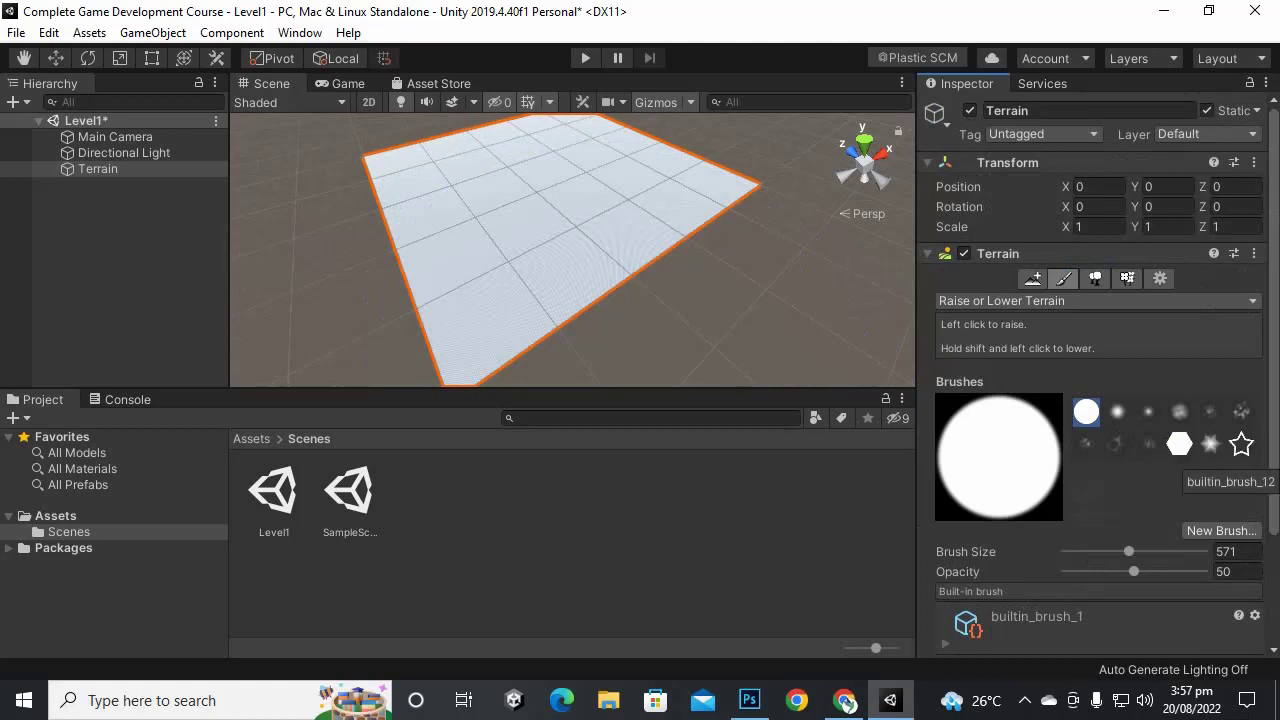
{"action": "scroll", "coordinate": [1241, 437], "scroll_direction": "down", "scroll_amount": 3}
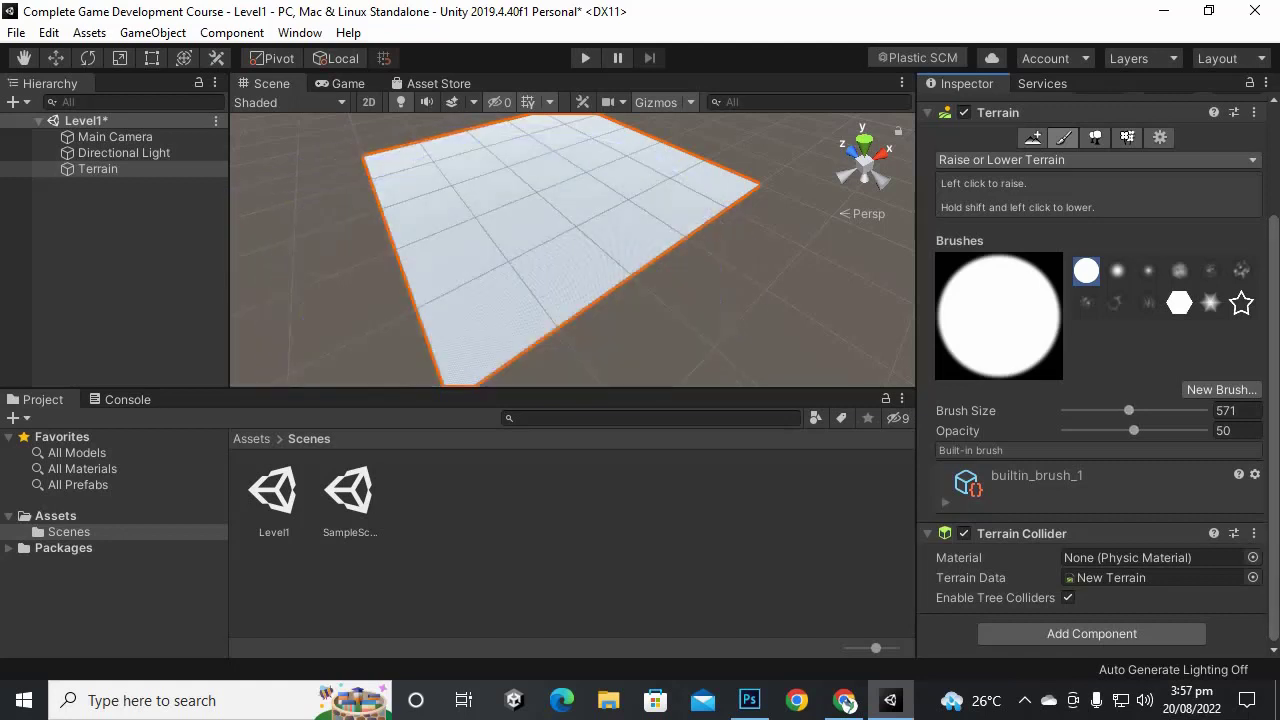
Step: Compare the built-in terrain brushes over the terrain and choose builtin_brush_6 for raising or lowering
{"action": "scroll", "coordinate": [545, 262], "scroll_direction": "up", "scroll_amount": 3}
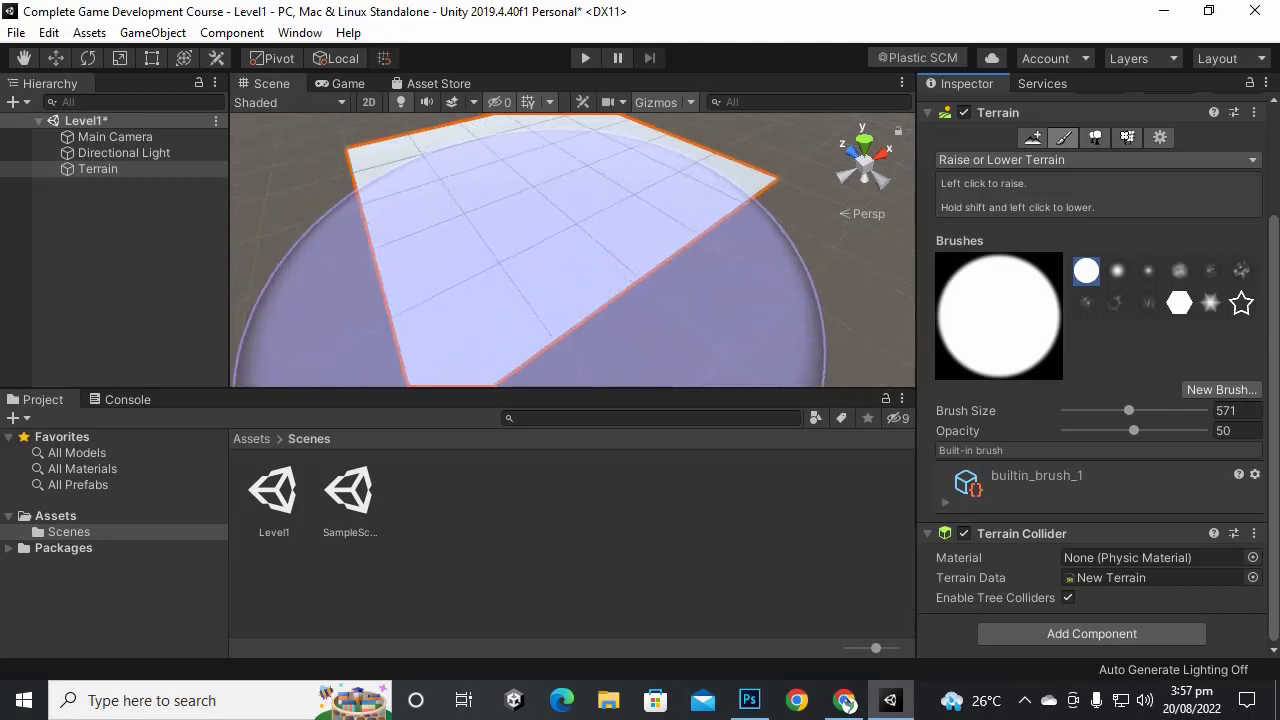
{"action": "left_click", "coordinate": [1117, 270]}
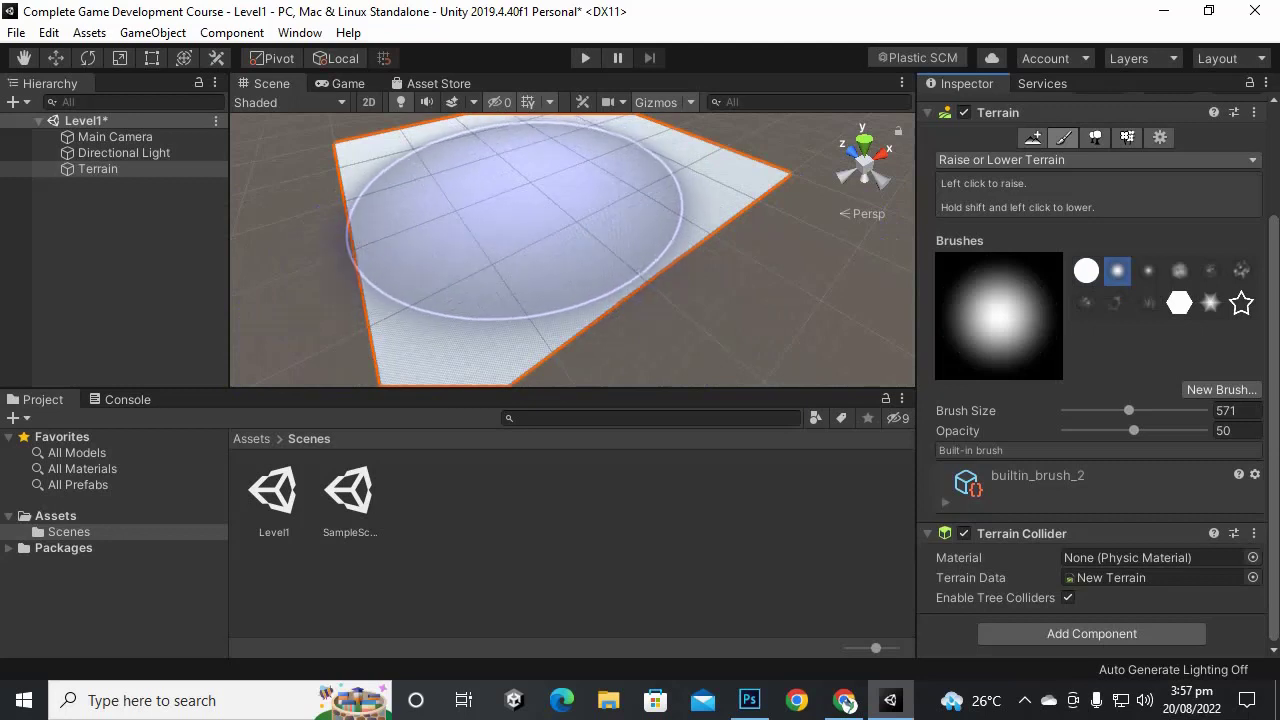
{"action": "scroll", "coordinate": [515, 215], "scroll_direction": "up", "scroll_amount": 1}
{"action": "middle_click_drag", "start_coordinate": [515, 215], "coordinate": [530, 263]}
{"action": "left_click", "coordinate": [1148, 270]}
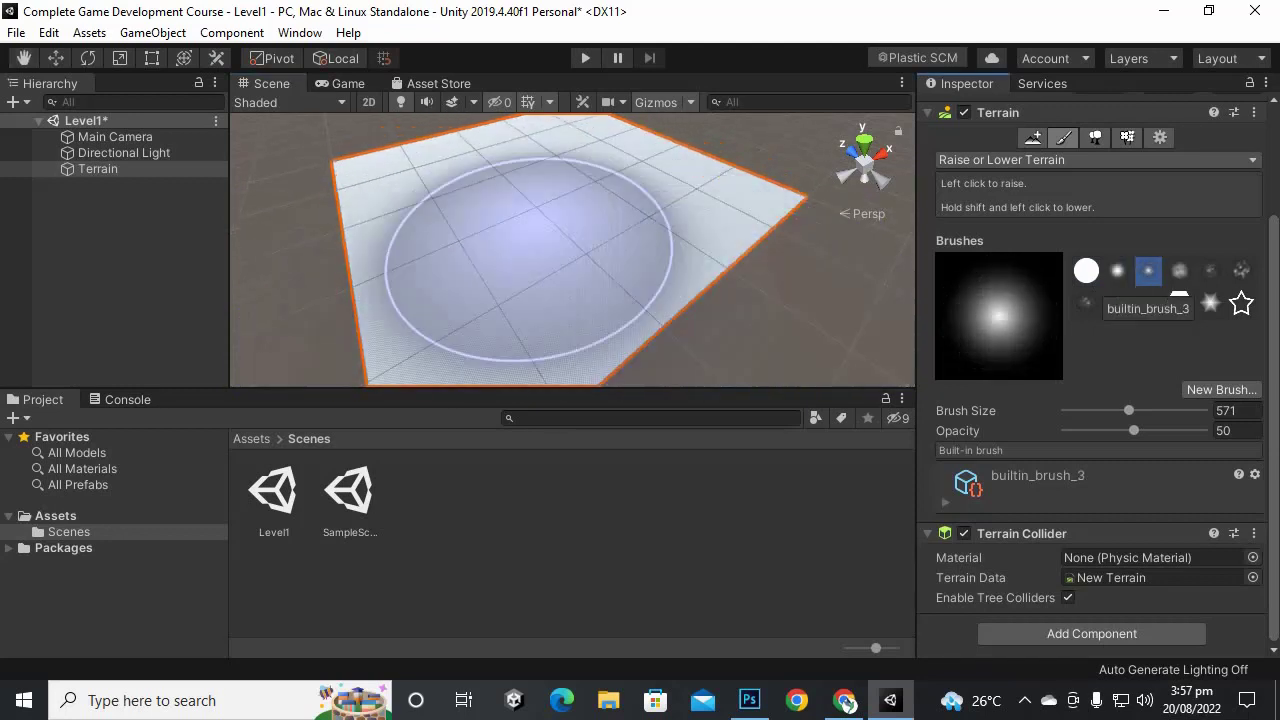
{"action": "left_click", "coordinate": [1241, 270]}
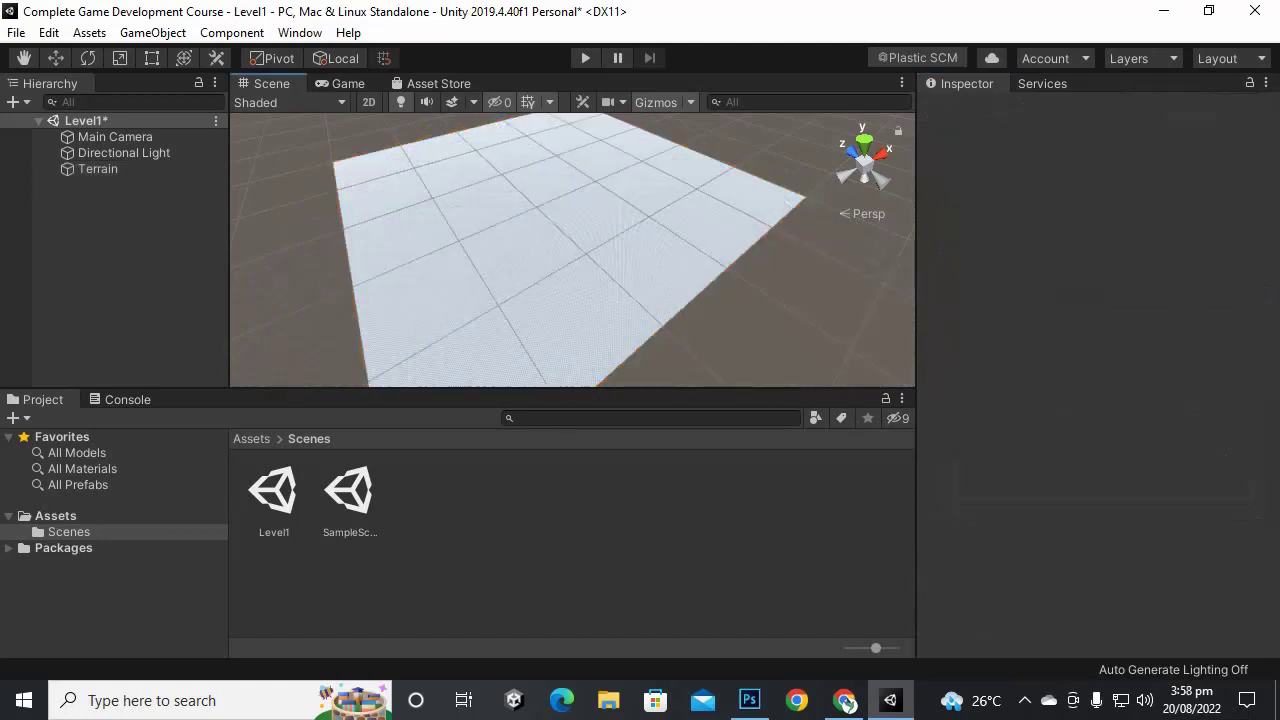
Step: Raise uneven ground on the terrain with builtin_brush_6 at size 571, and lower it back to flat
{"action": "left_click", "coordinate": [582, 240]}
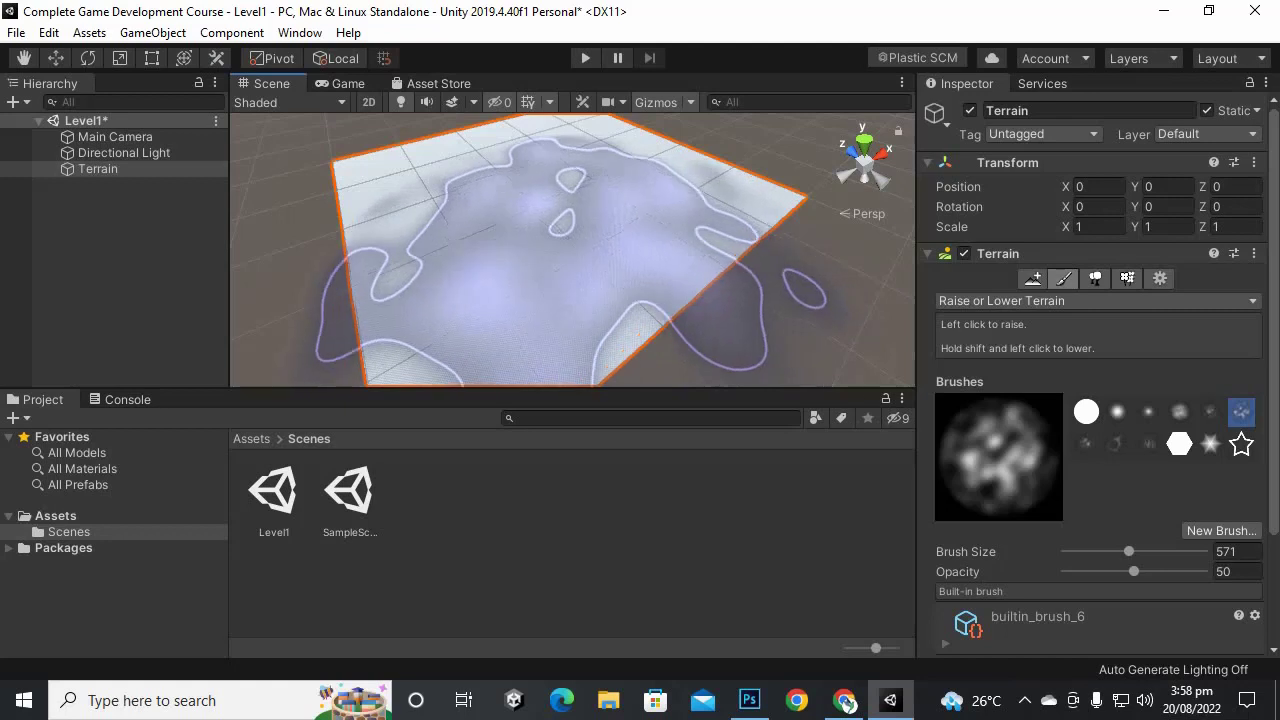
{"action": "mouse_move", "coordinate": [572, 243]}
{"action": "left_mouse_down"}
{"action": "mouse_move", "coordinate": [560, 240]}
{"action": "mouse_move", "coordinate": [620, 190]}
{"action": "mouse_move", "coordinate": [648, 188]}
{"action": "left_mouse_up"}
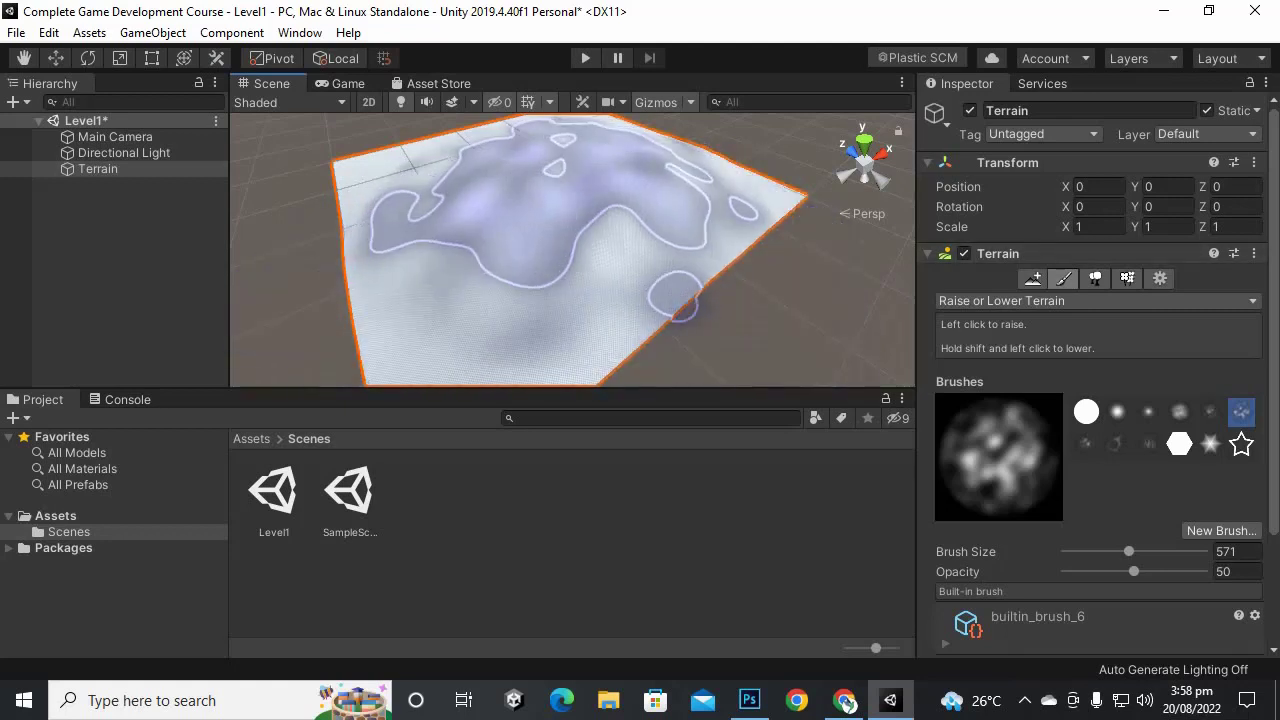
{"action": "left_click_drag", "start_coordinate": [555, 192], "coordinate": [550, 238], "text": "shift"}
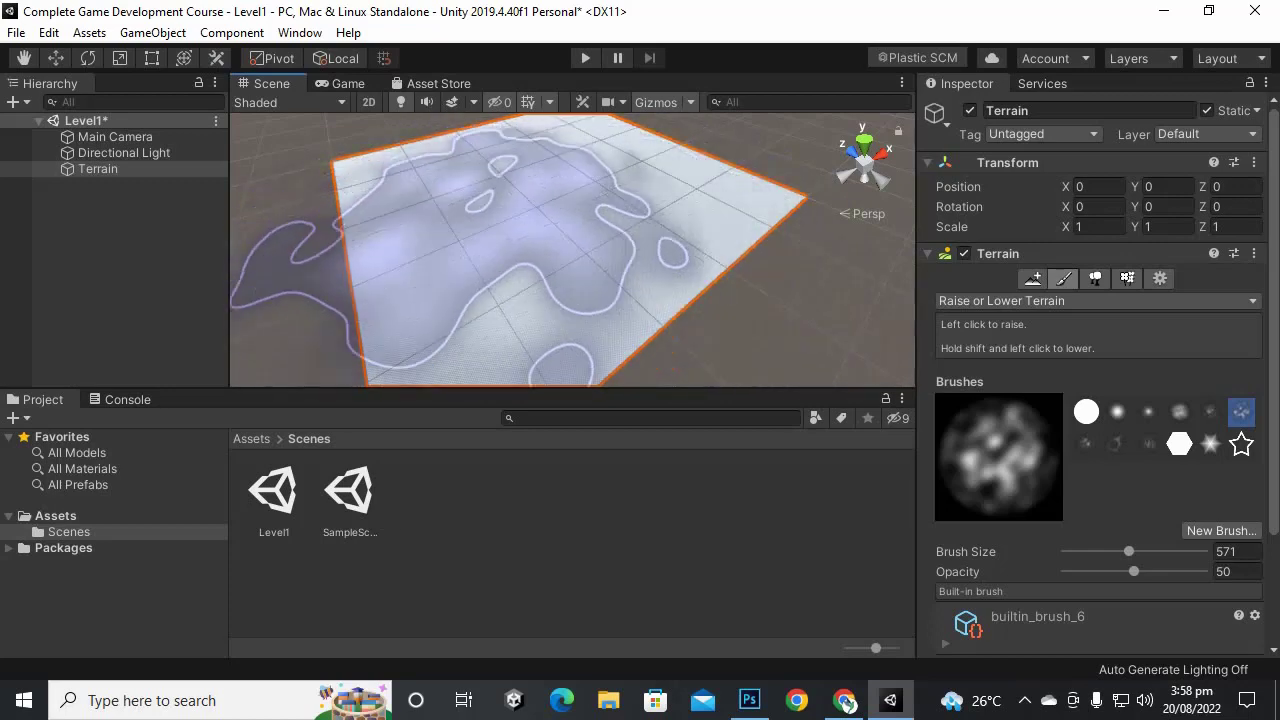
{"action": "scroll", "coordinate": [545, 165], "scroll_direction": "down", "scroll_amount": 2}
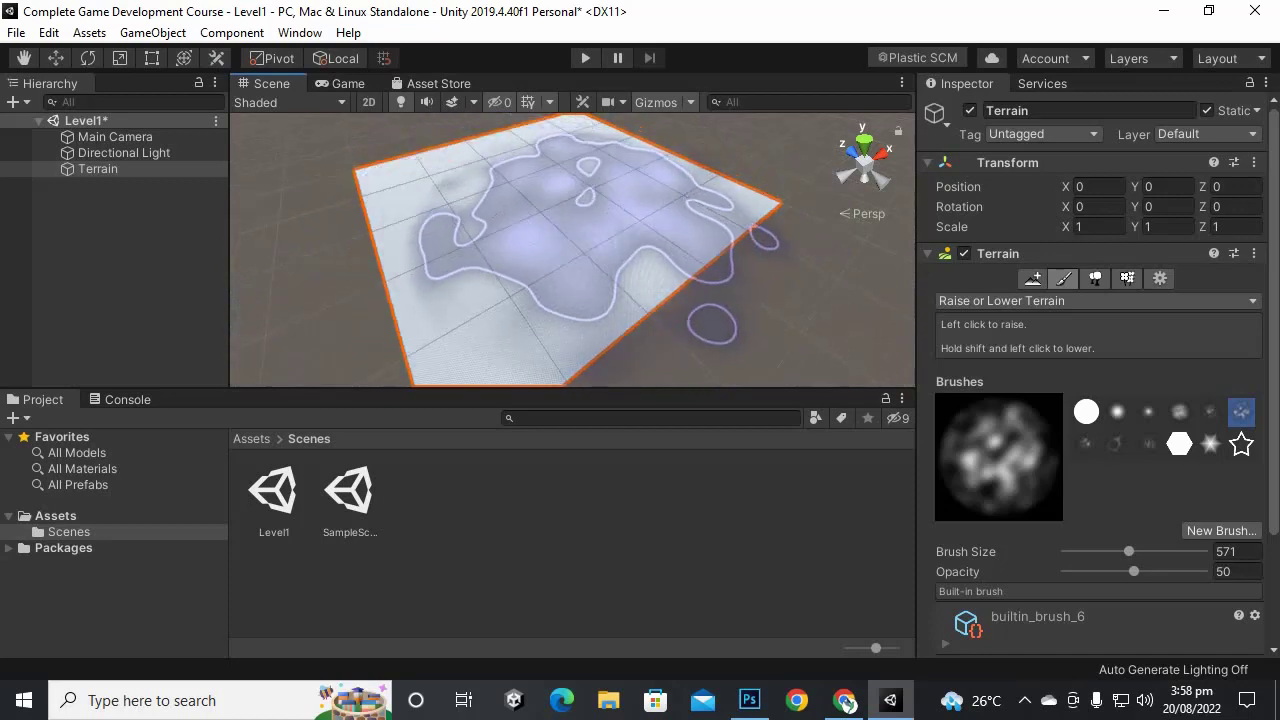
{"action": "middle_click_drag", "start_coordinate": [592, 224], "coordinate": [604, 268]}
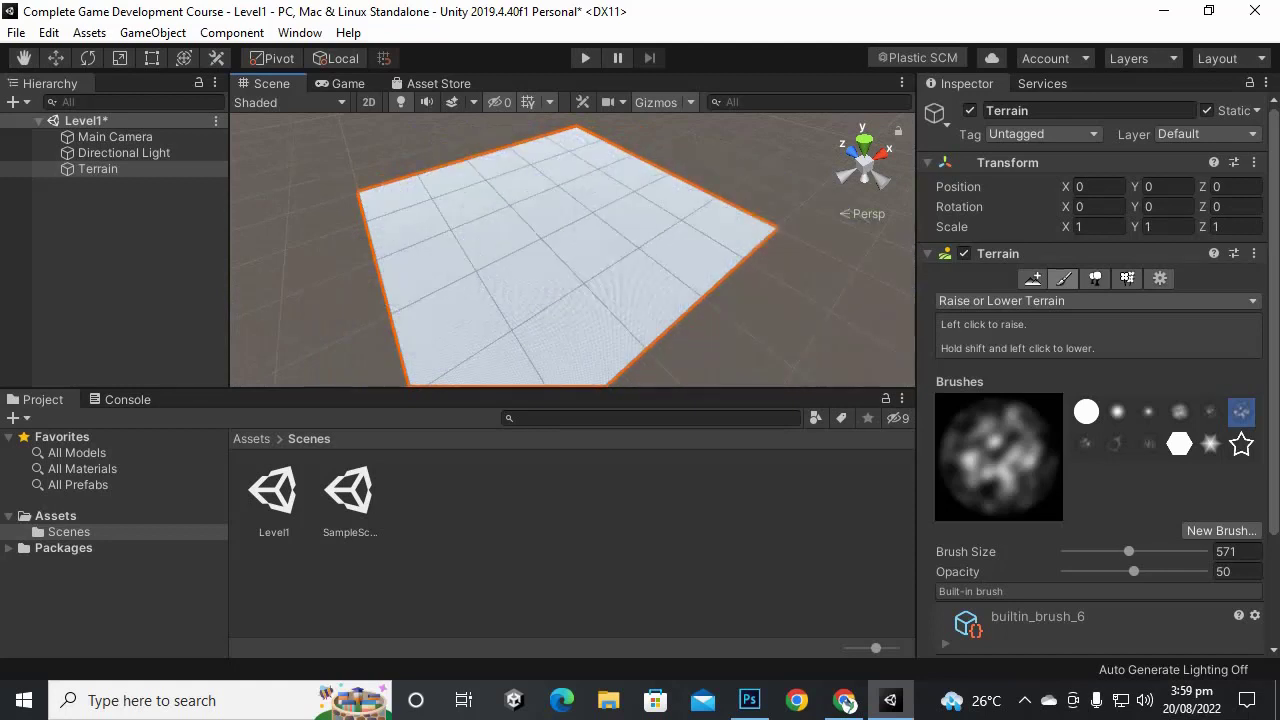
Step: Set Brush Size to 93 and Opacity to 86.2, and raise a rugged mountain in the middle of the terrain
{"action": "scroll", "coordinate": [1095, 400], "scroll_direction": "down", "scroll_amount": 3}
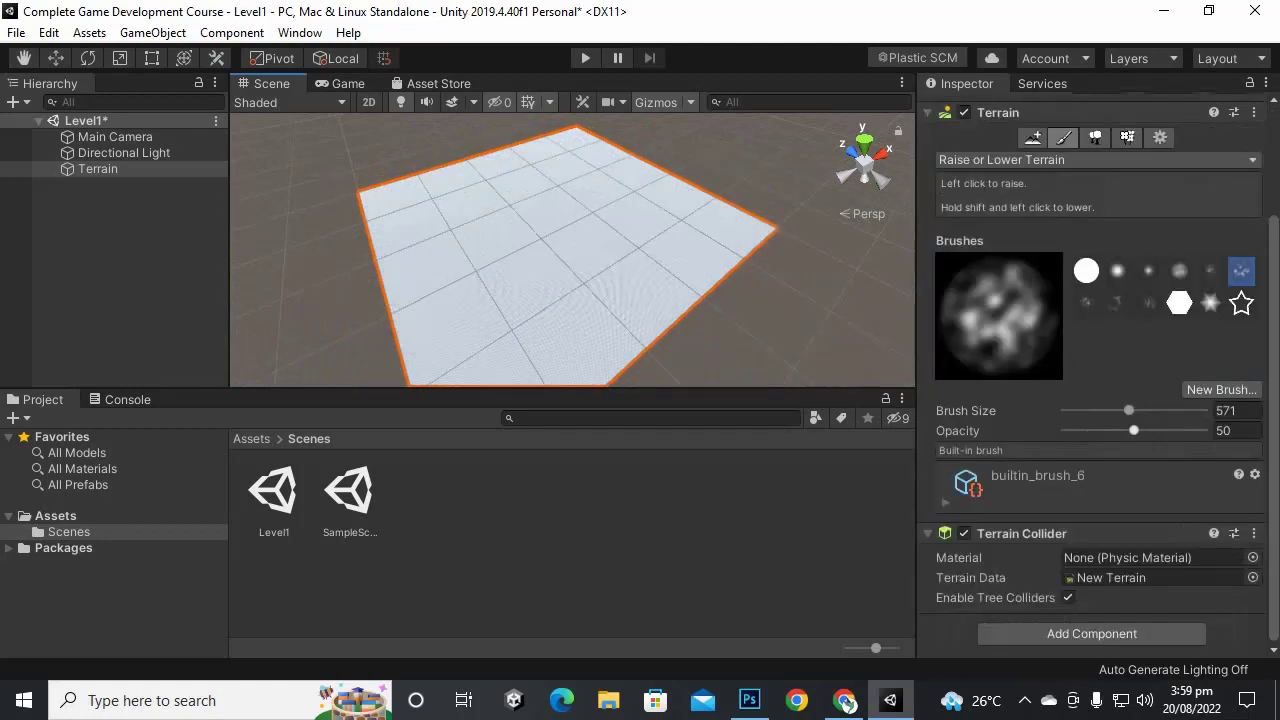
{"action": "left_click_drag", "start_coordinate": [1129, 410], "coordinate": [1100, 410]}
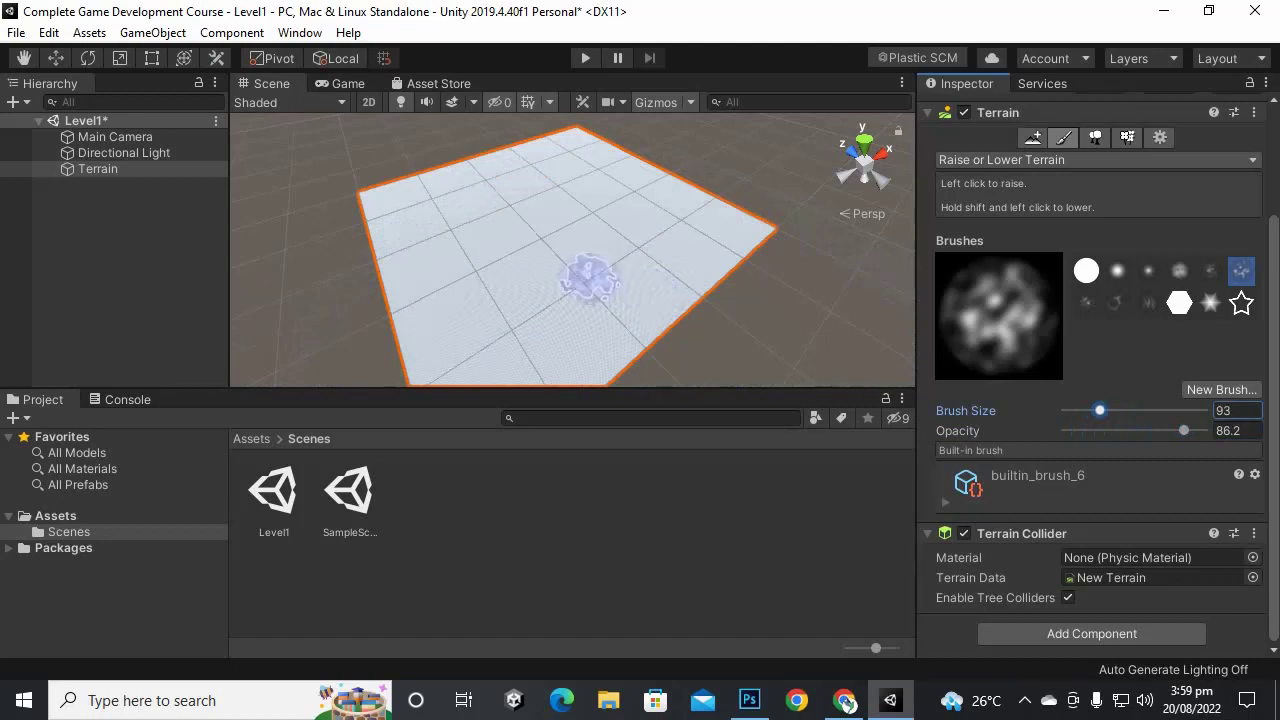
{"action": "scroll", "coordinate": [590, 283], "scroll_direction": "up", "scroll_amount": 6}
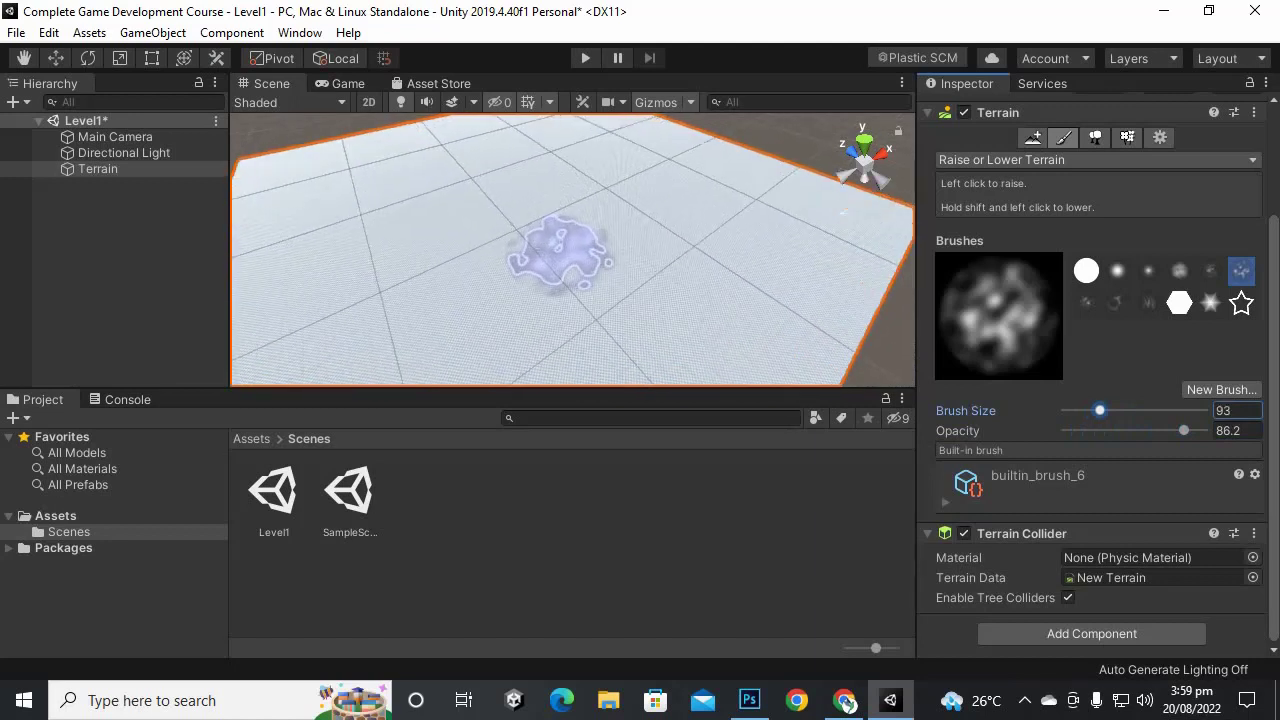
{"action": "scroll", "coordinate": [560, 255], "scroll_direction": "up", "scroll_amount": 2}
{"action": "scroll", "coordinate": [565, 265], "scroll_direction": "up", "scroll_amount": 6}
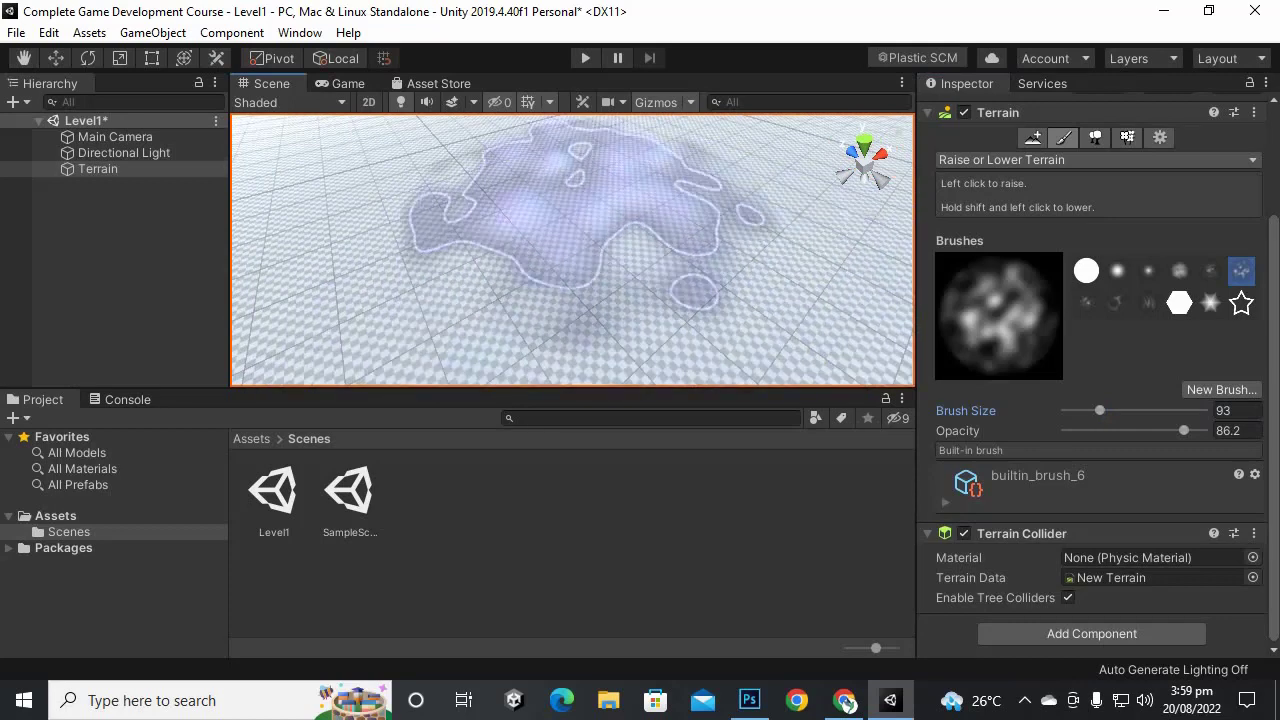
{"action": "mouse_move", "coordinate": [575, 225]}
{"action": "left_mouse_down"}
{"action": "mouse_move", "coordinate": [500, 250]}
{"action": "mouse_move", "coordinate": [575, 230]}
{"action": "left_mouse_up"}
Step: Reduce the brush Opacity to 6.1 and paint gentle hills on the ground around the mountain
{"action": "scroll", "coordinate": [572, 250], "scroll_direction": "down", "scroll_amount": 5}
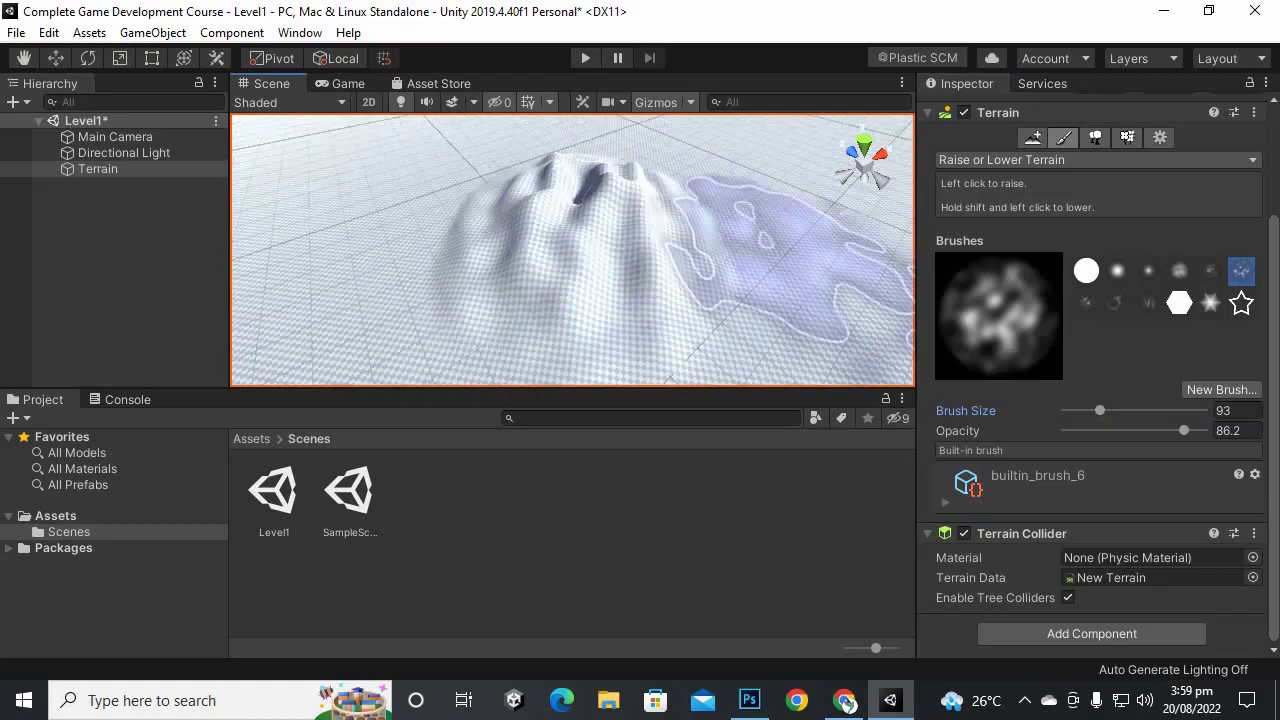
{"action": "mouse_move", "coordinate": [785, 228]}
{"action": "middle_mouse_down"}
{"action": "mouse_move", "coordinate": [885, 135]}
{"action": "mouse_move", "coordinate": [1050, 265]}
{"action": "mouse_move", "coordinate": [820, 135]}
{"action": "mouse_move", "coordinate": [620, 240]}
{"action": "mouse_move", "coordinate": [634, 218]}
{"action": "mouse_move", "coordinate": [582, 222]}
{"action": "middle_mouse_up"}
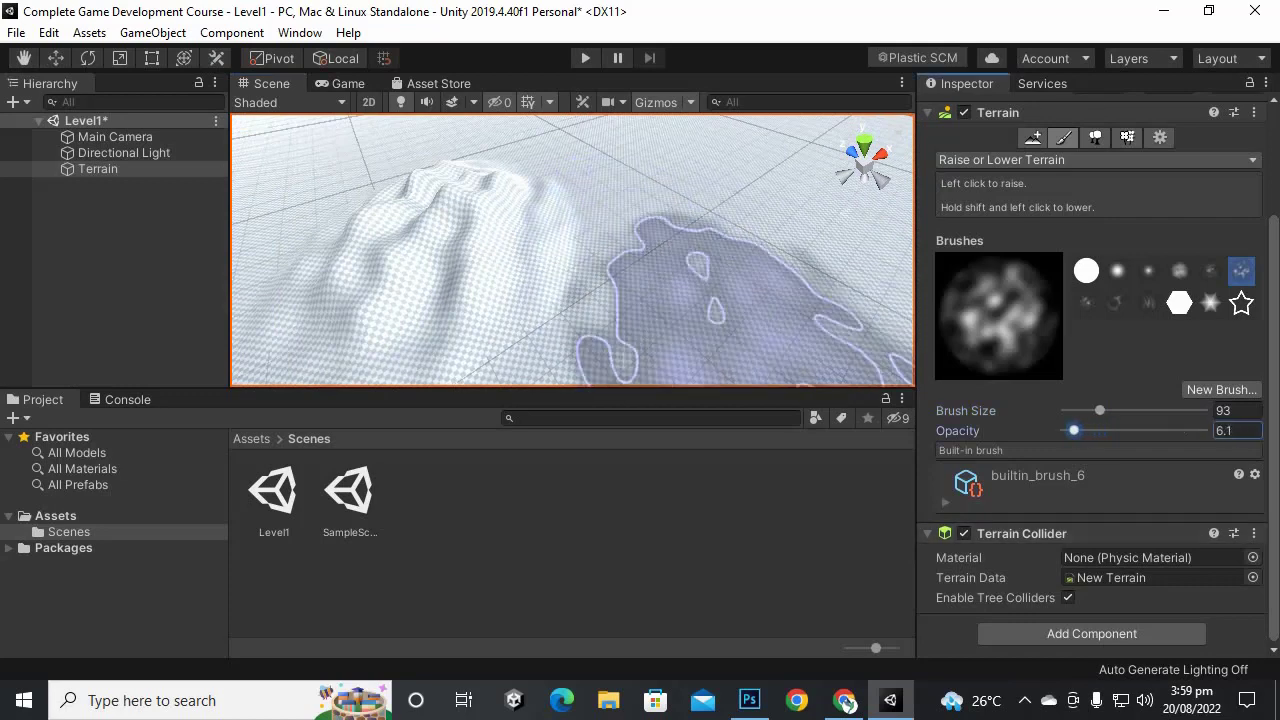
{"action": "middle_click_drag", "start_coordinate": [710, 290], "coordinate": [658, 268]}
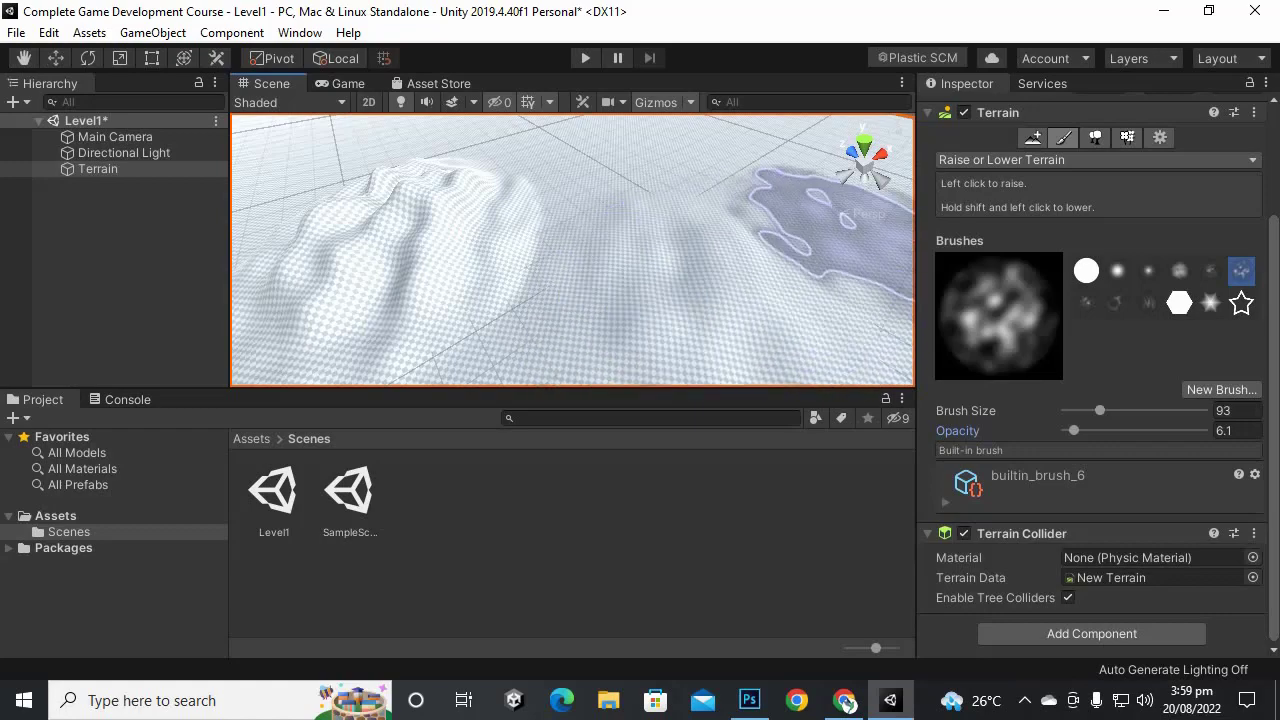
{"action": "mouse_move", "coordinate": [602, 292]}
{"action": "middle_mouse_down"}
{"action": "mouse_move", "coordinate": [555, 250]}
{"action": "mouse_move", "coordinate": [680, 150]}
{"action": "mouse_move", "coordinate": [825, 130]}
{"action": "mouse_move", "coordinate": [855, 238]}
{"action": "middle_mouse_up"}
{"action": "mouse_move", "coordinate": [480, 262]}
{"action": "middle_mouse_down"}
{"action": "mouse_move", "coordinate": [268, 298]}
{"action": "mouse_move", "coordinate": [420, 318]}
{"action": "middle_mouse_up"}
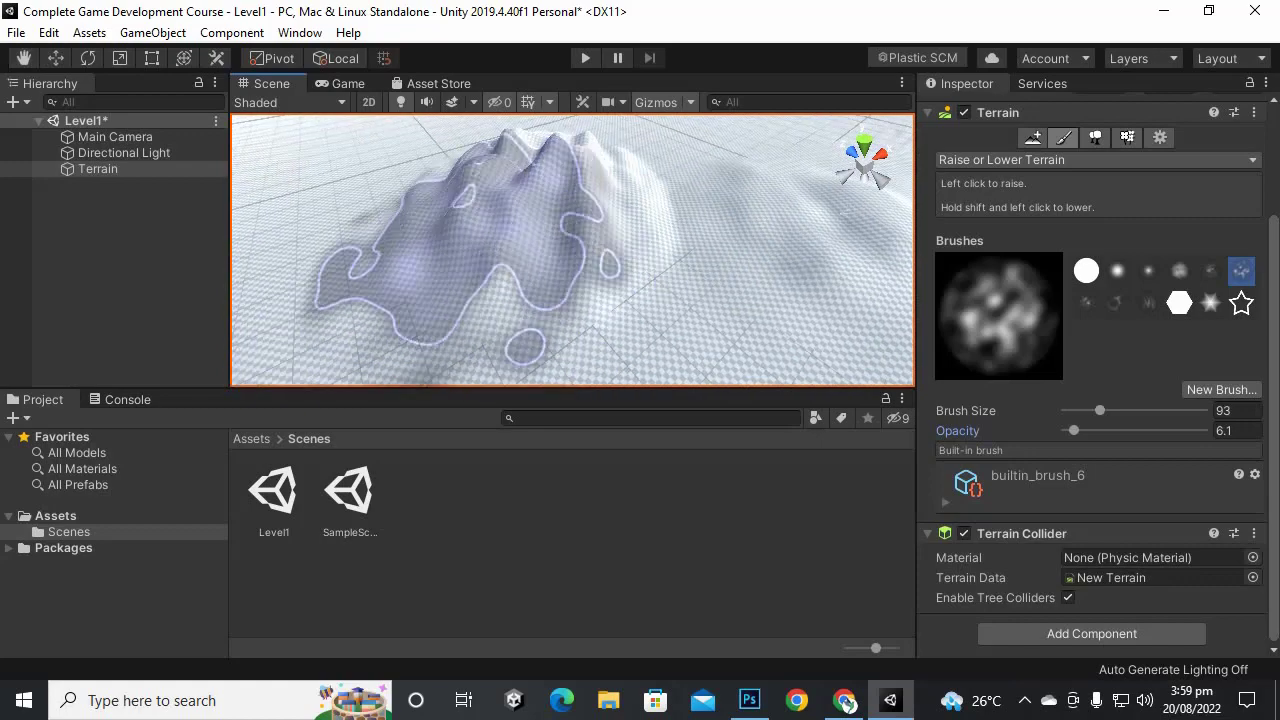
{"action": "mouse_move", "coordinate": [660, 235]}
{"action": "middle_mouse_down"}
{"action": "mouse_move", "coordinate": [545, 205]}
{"action": "mouse_move", "coordinate": [725, 160]}
{"action": "mouse_move", "coordinate": [790, 108]}
{"action": "mouse_move", "coordinate": [720, 190]}
{"action": "middle_mouse_up"}
{"action": "scroll", "coordinate": [745, 175], "scroll_direction": "down", "scroll_amount": 3}
{"action": "scroll", "coordinate": [590, 280], "scroll_direction": "down", "scroll_amount": 7}
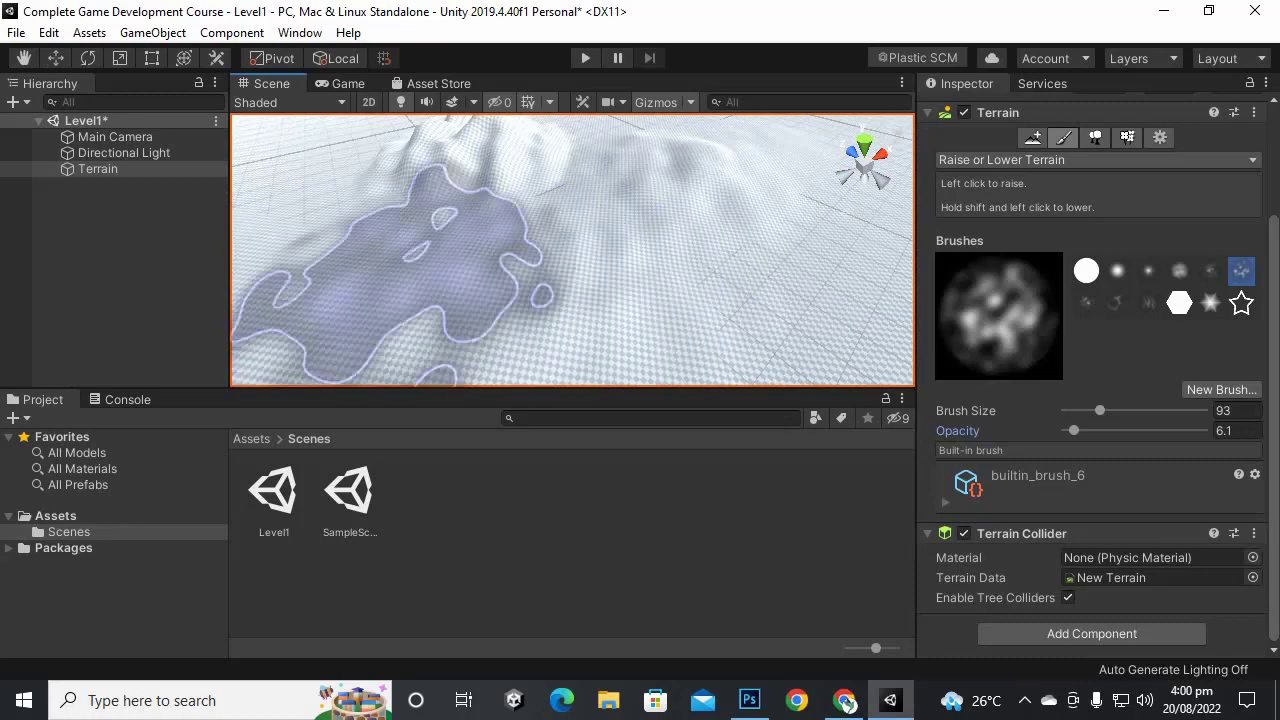
{"action": "scroll", "coordinate": [555, 262], "scroll_direction": "down", "scroll_amount": 5}
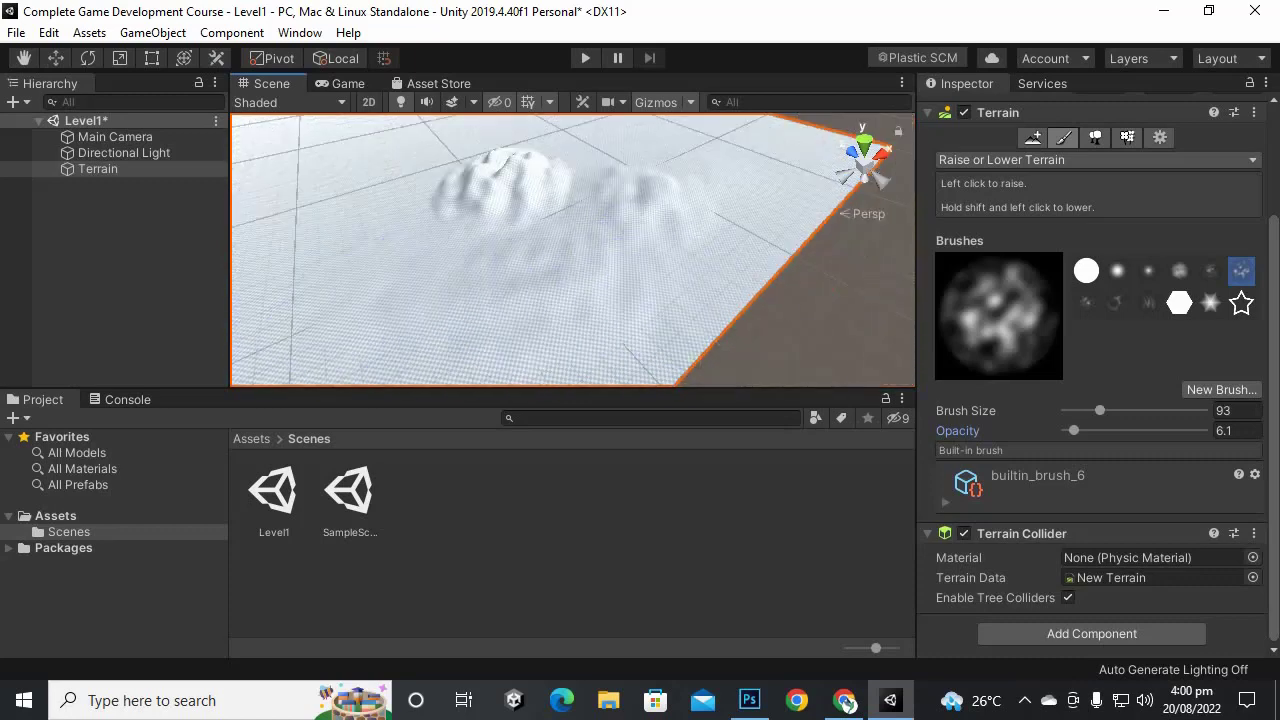
Step: Set the brush Opacity to 49.8 and lower the mountain and hills until the terrain is flat
{"action": "scroll", "coordinate": [560, 320], "scroll_direction": "up", "scroll_amount": 3}
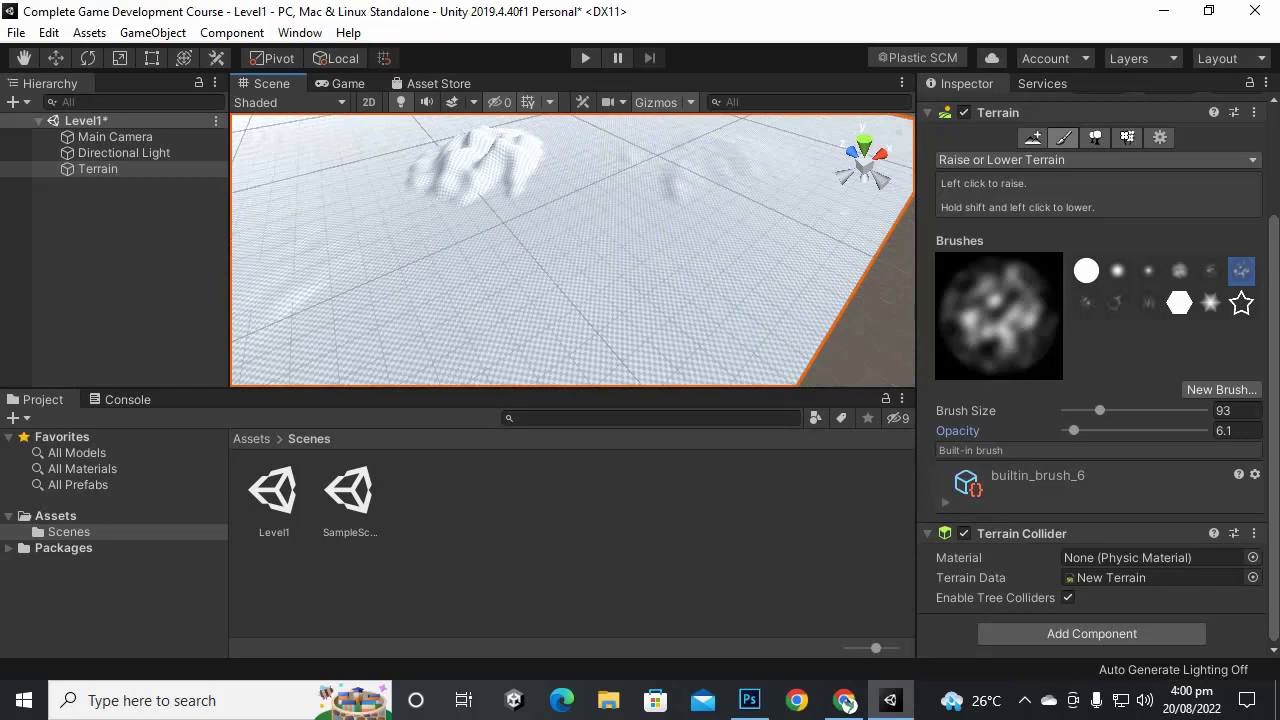
{"action": "left_click_drag", "start_coordinate": [1140, 430], "coordinate": [1133, 430]}
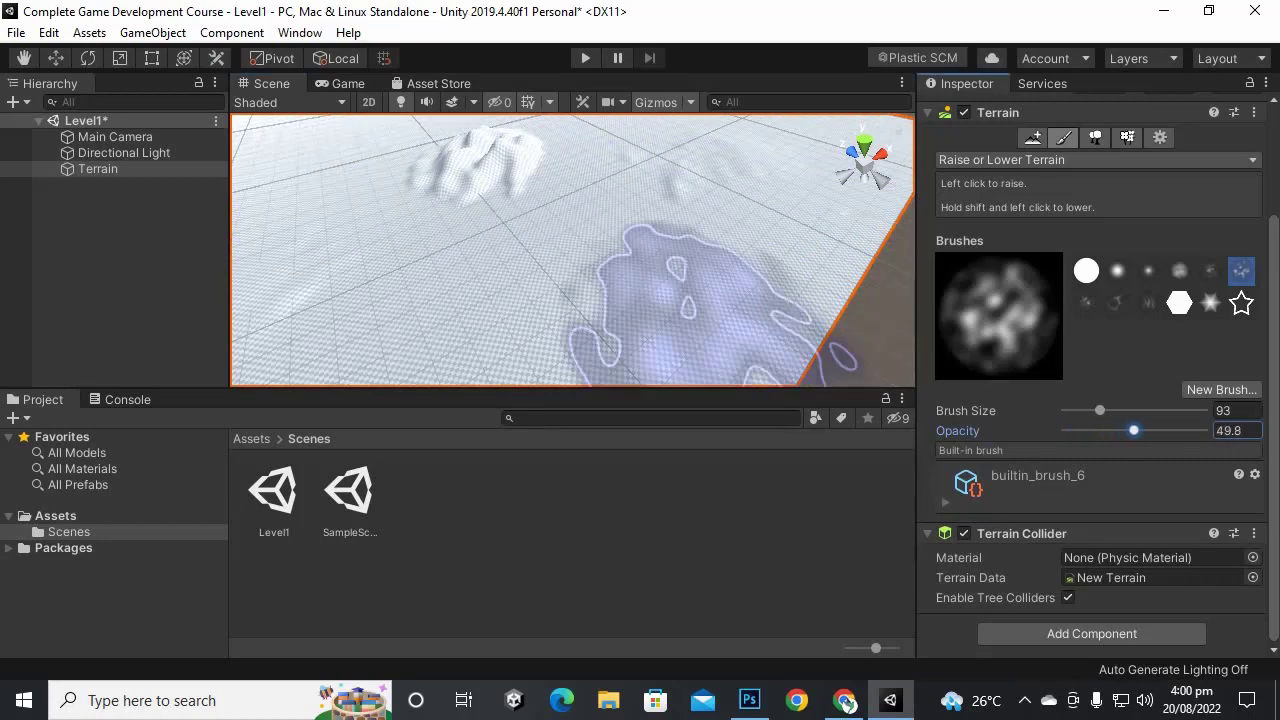
{"action": "mouse_move", "coordinate": [551, 150]}
{"action": "left_mouse_down", "text": "shift"}
{"action": "mouse_move", "coordinate": [514, 142]}
{"action": "mouse_move", "coordinate": [443, 183]}
{"action": "mouse_move", "coordinate": [320, 290]}
{"action": "mouse_move", "coordinate": [355, 210]}
{"action": "left_mouse_up", "text": "shift"}
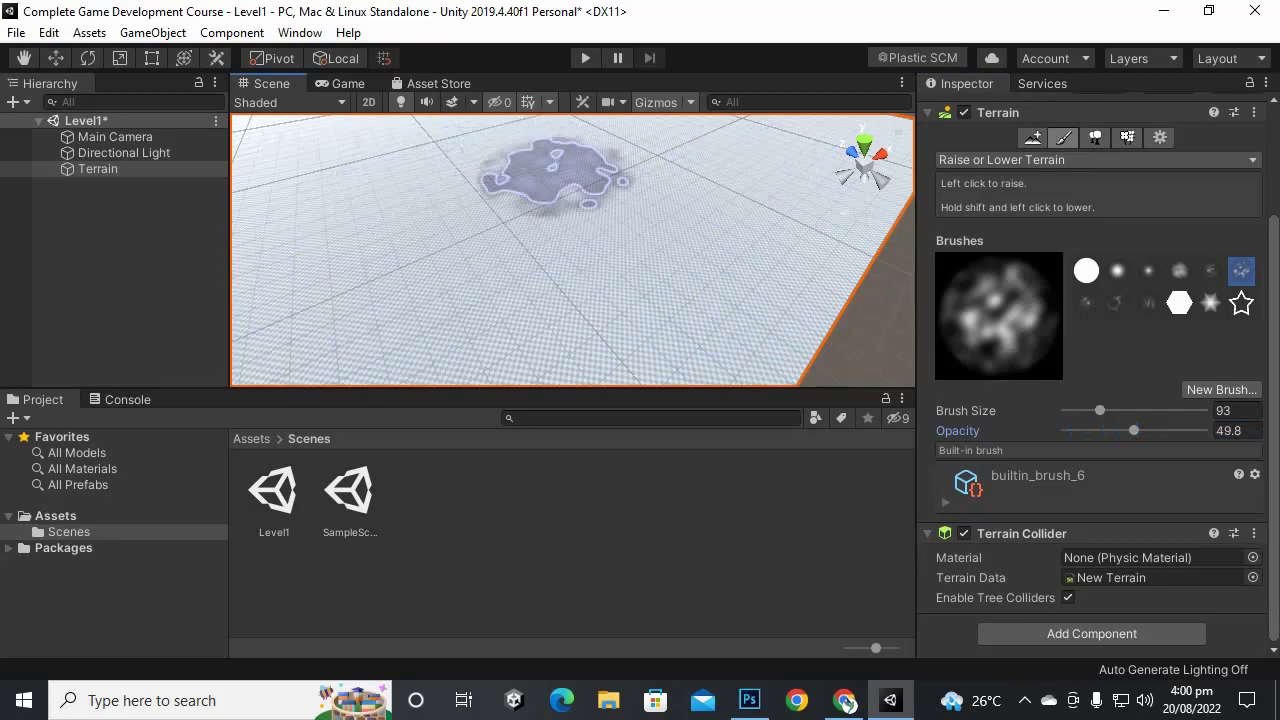
{"action": "scroll", "coordinate": [505, 265], "scroll_direction": "down", "scroll_amount": 2}
{"action": "mouse_move", "coordinate": [513, 287]}
{"action": "middle_mouse_down"}
{"action": "mouse_move", "coordinate": [650, 263]}
{"action": "mouse_move", "coordinate": [640, 249]}
{"action": "middle_mouse_up"}
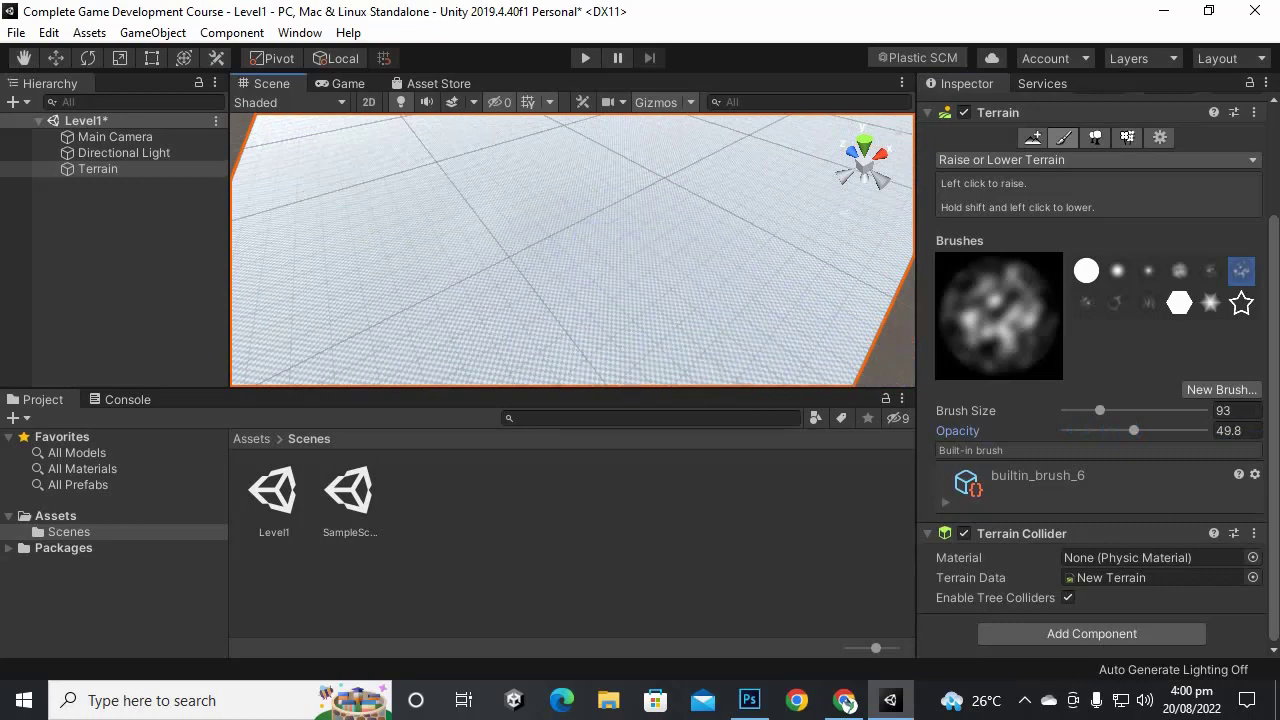
{"action": "scroll", "coordinate": [450, 225], "scroll_direction": "down", "scroll_amount": 2}
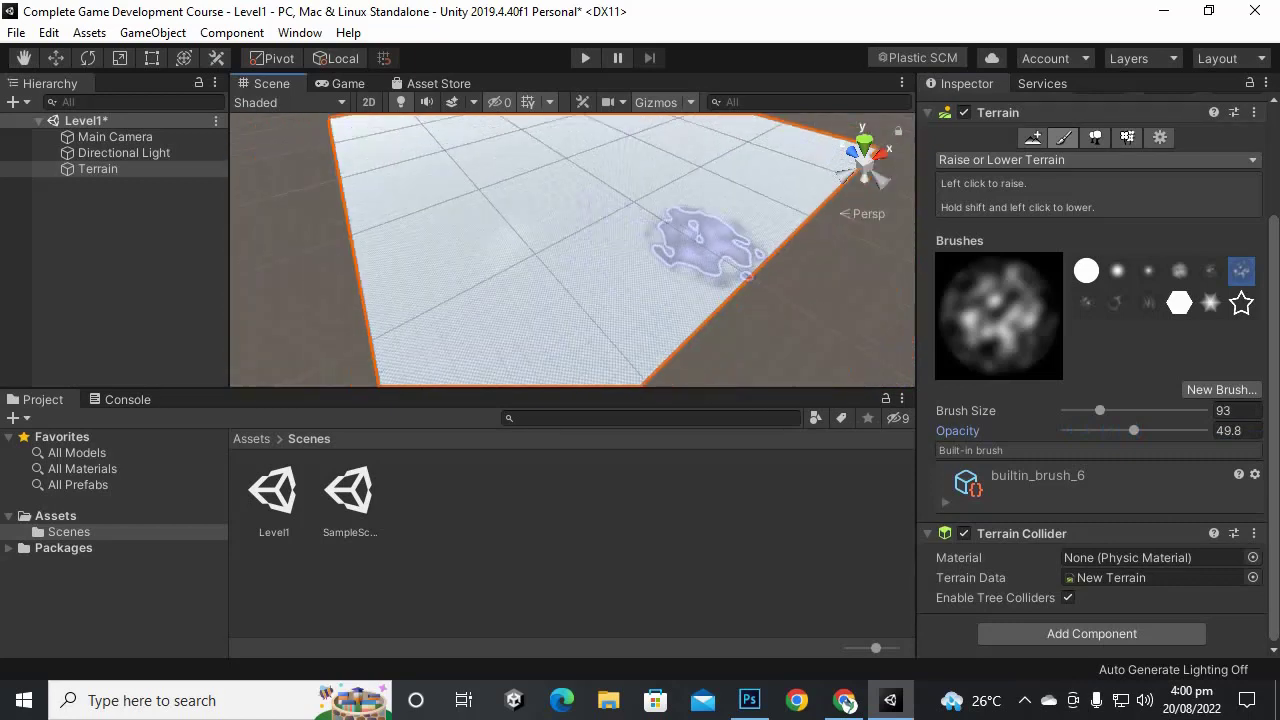
{"action": "scroll", "coordinate": [705, 240], "scroll_direction": "up", "scroll_amount": 3}
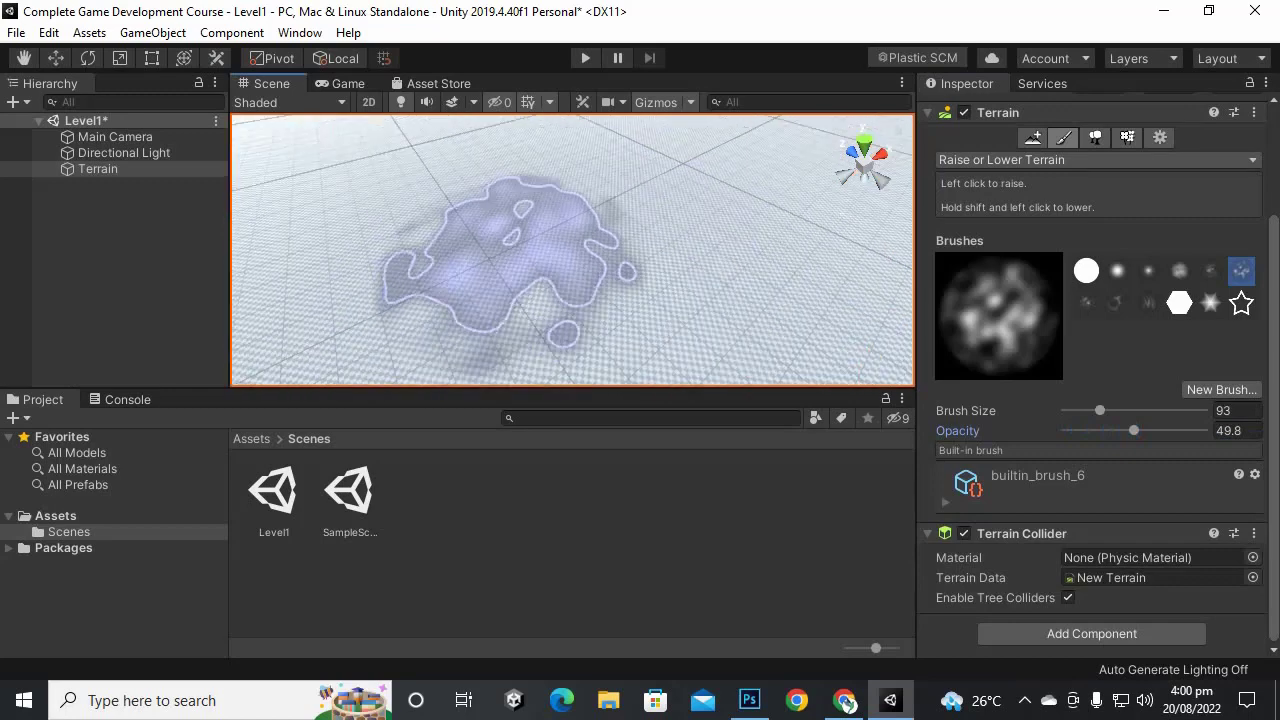
Step: Set Brush Size to 180 and Opacity to 26.5, and paint low bumps across the whole terrain with builtin_brush_6
{"action": "scroll", "coordinate": [510, 255], "scroll_direction": "down", "scroll_amount": 5}
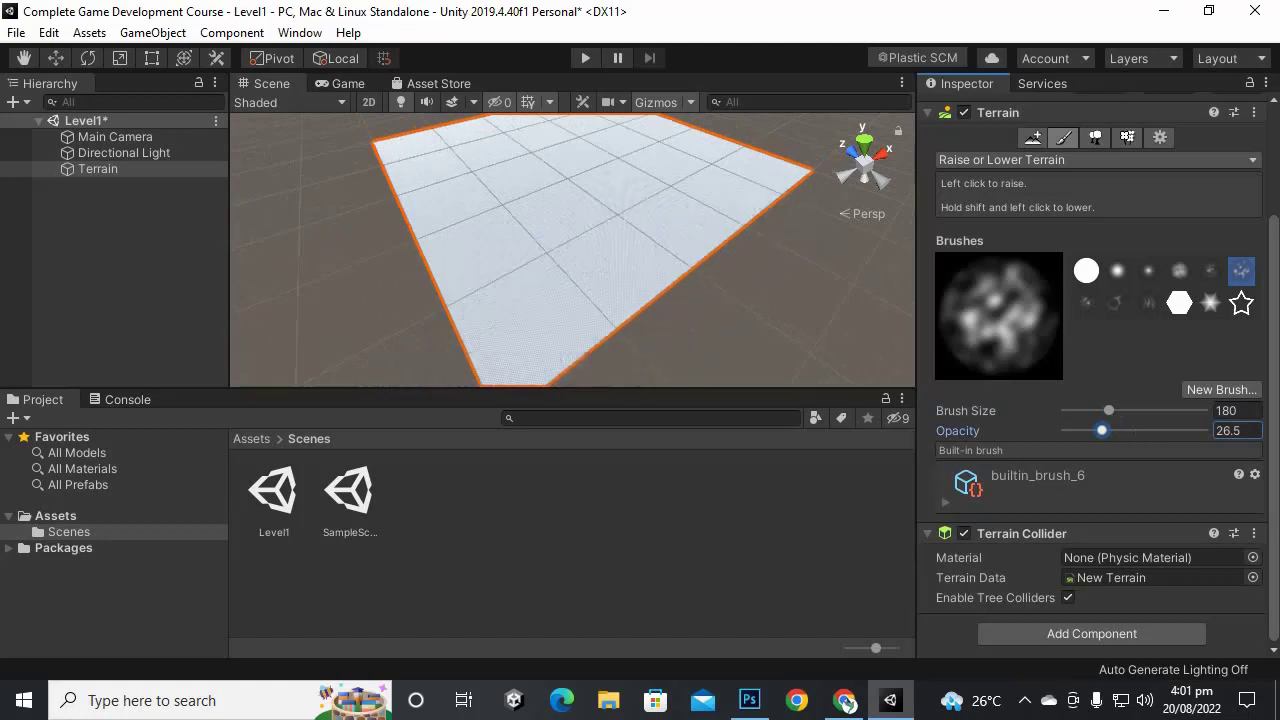
{"action": "key", "text": "shift+d"}
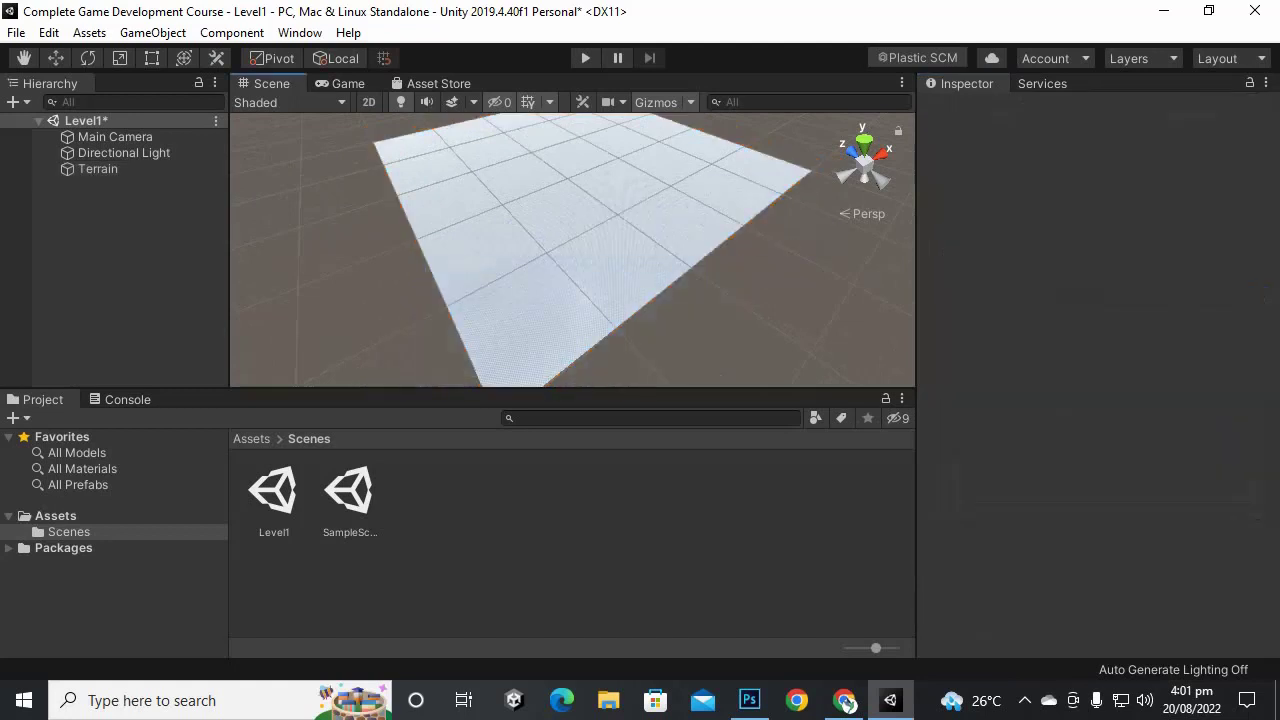
{"action": "left_click", "coordinate": [540, 318]}
{"action": "mouse_move", "coordinate": [546, 318]}
{"action": "left_mouse_down"}
{"action": "mouse_move", "coordinate": [603, 314]}
{"action": "mouse_move", "coordinate": [754, 195]}
{"action": "mouse_move", "coordinate": [752, 174]}
{"action": "mouse_move", "coordinate": [768, 166]}
{"action": "mouse_move", "coordinate": [710, 142]}
{"action": "mouse_move", "coordinate": [728, 156]}
{"action": "left_mouse_up"}
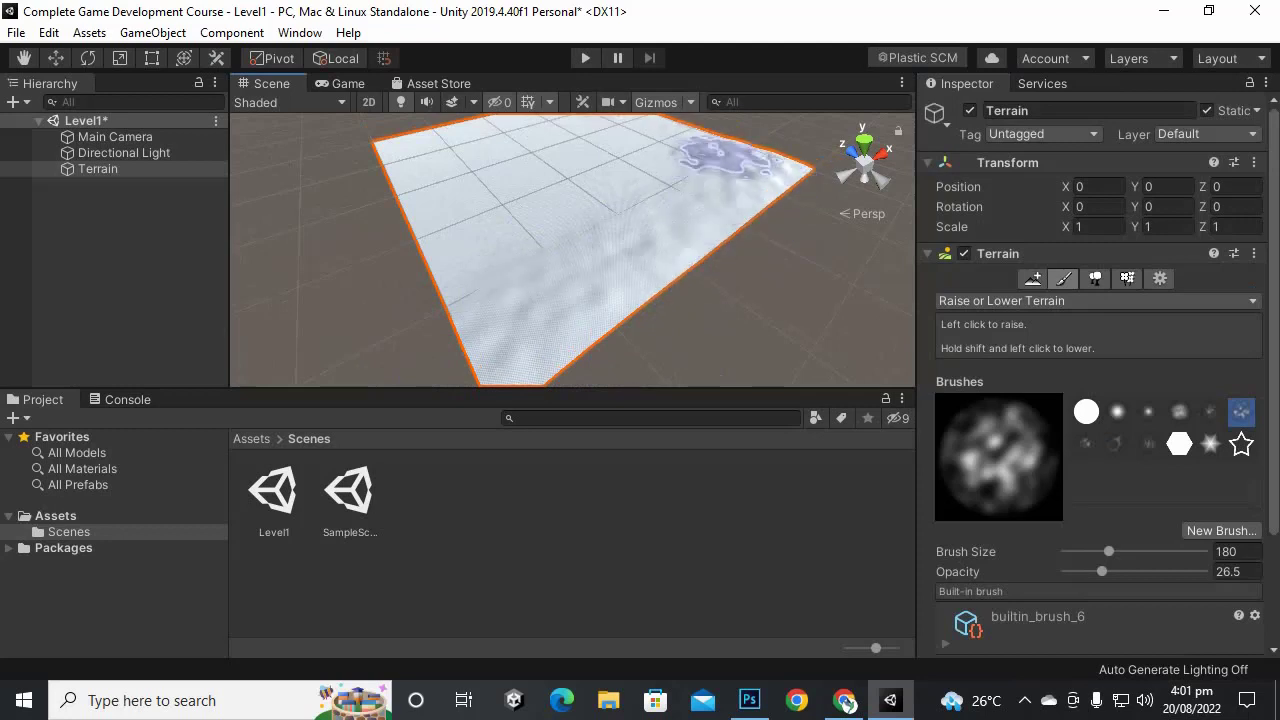
{"action": "middle_click_drag", "start_coordinate": [694, 189], "coordinate": [700, 230]}
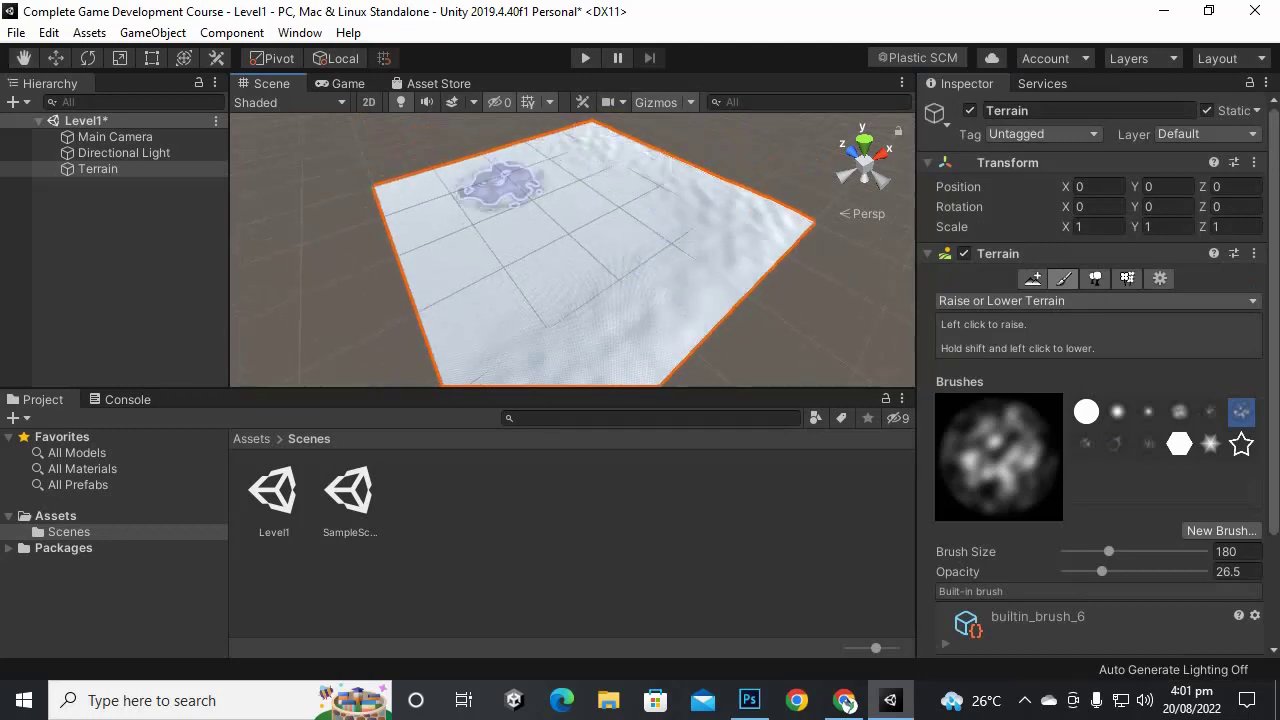
{"action": "mouse_move", "coordinate": [468, 173]}
{"action": "left_mouse_down"}
{"action": "mouse_move", "coordinate": [388, 215]}
{"action": "mouse_move", "coordinate": [420, 208]}
{"action": "mouse_move", "coordinate": [416, 237]}
{"action": "mouse_move", "coordinate": [475, 340]}
{"action": "left_mouse_up"}
{"action": "left_click", "coordinate": [362, 232]}
{"action": "left_click", "coordinate": [394, 206]}
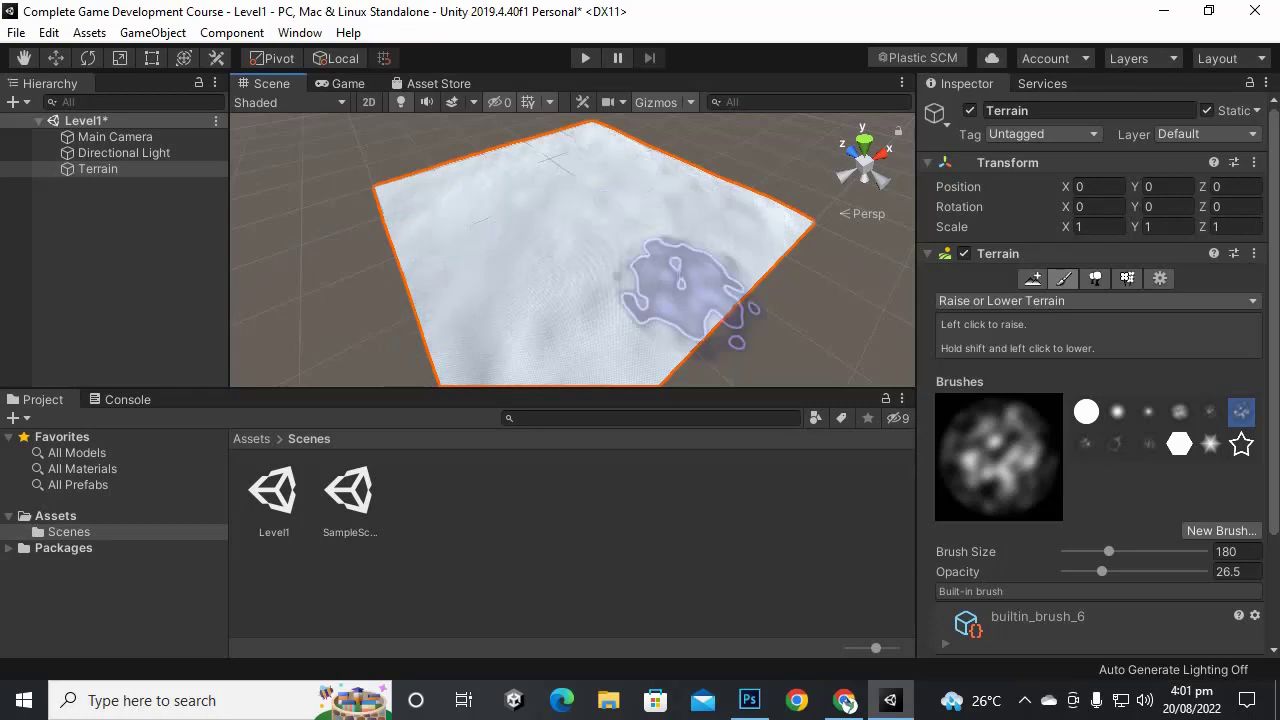
Step: Raise the brush Opacity to 49.8 and build up higher, rougher mountains along the terrain's long edge
{"action": "scroll", "coordinate": [697, 262], "scroll_direction": "up", "scroll_amount": 10}
{"action": "mouse_move", "coordinate": [694, 241]}
{"action": "middle_mouse_down"}
{"action": "mouse_move", "coordinate": [606, 188]}
{"action": "mouse_move", "coordinate": [686, 178]}
{"action": "middle_mouse_up"}
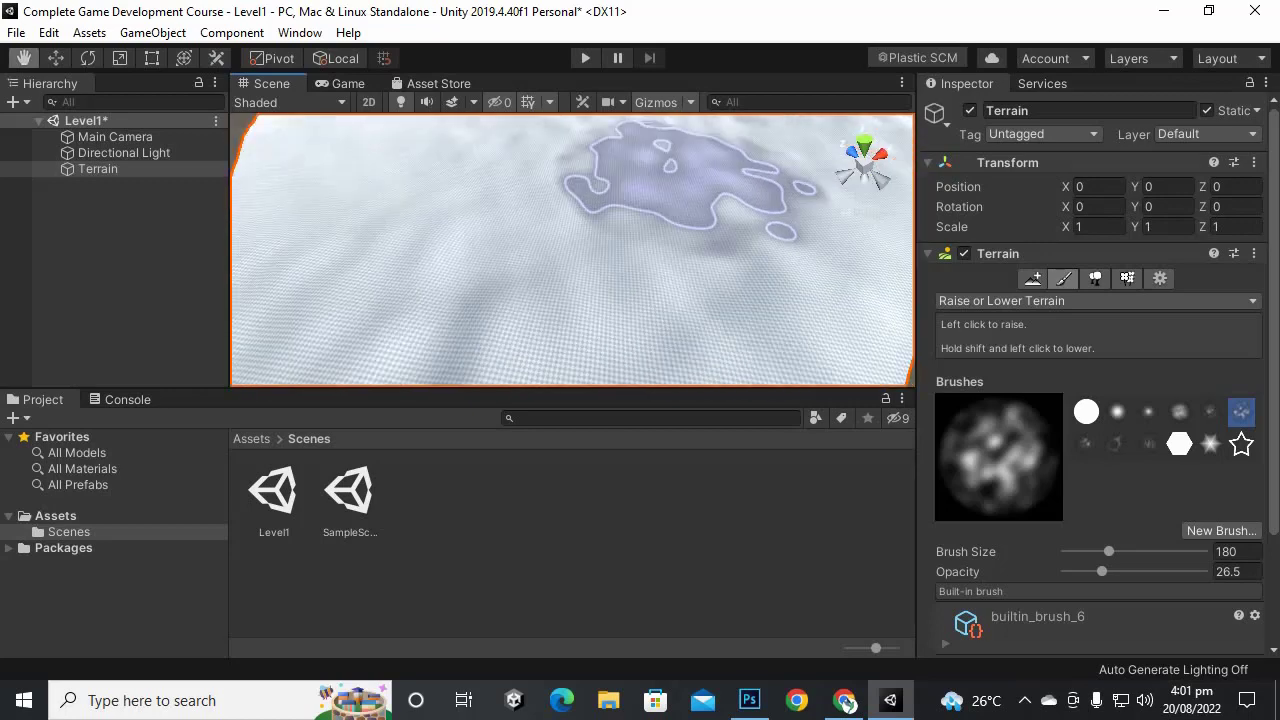
{"action": "scroll", "coordinate": [682, 194], "scroll_direction": "down", "scroll_amount": 6}
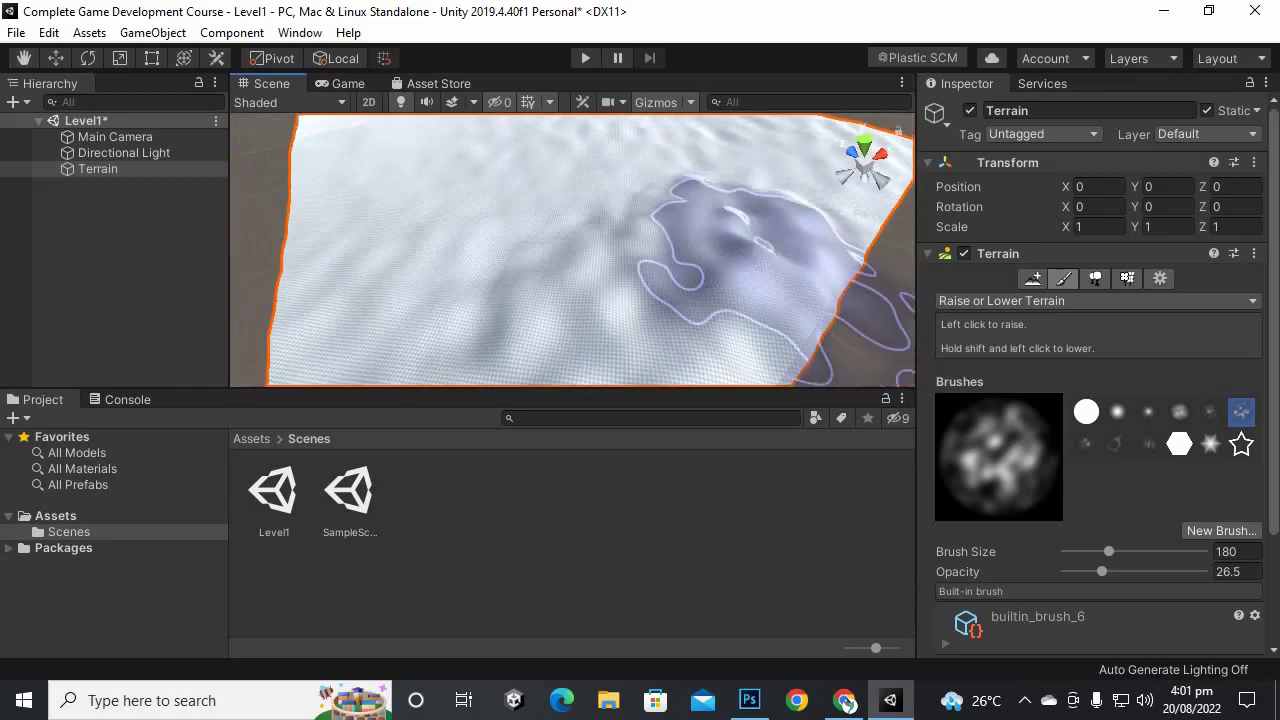
{"action": "scroll", "coordinate": [776, 284], "scroll_direction": "down", "scroll_amount": 4}
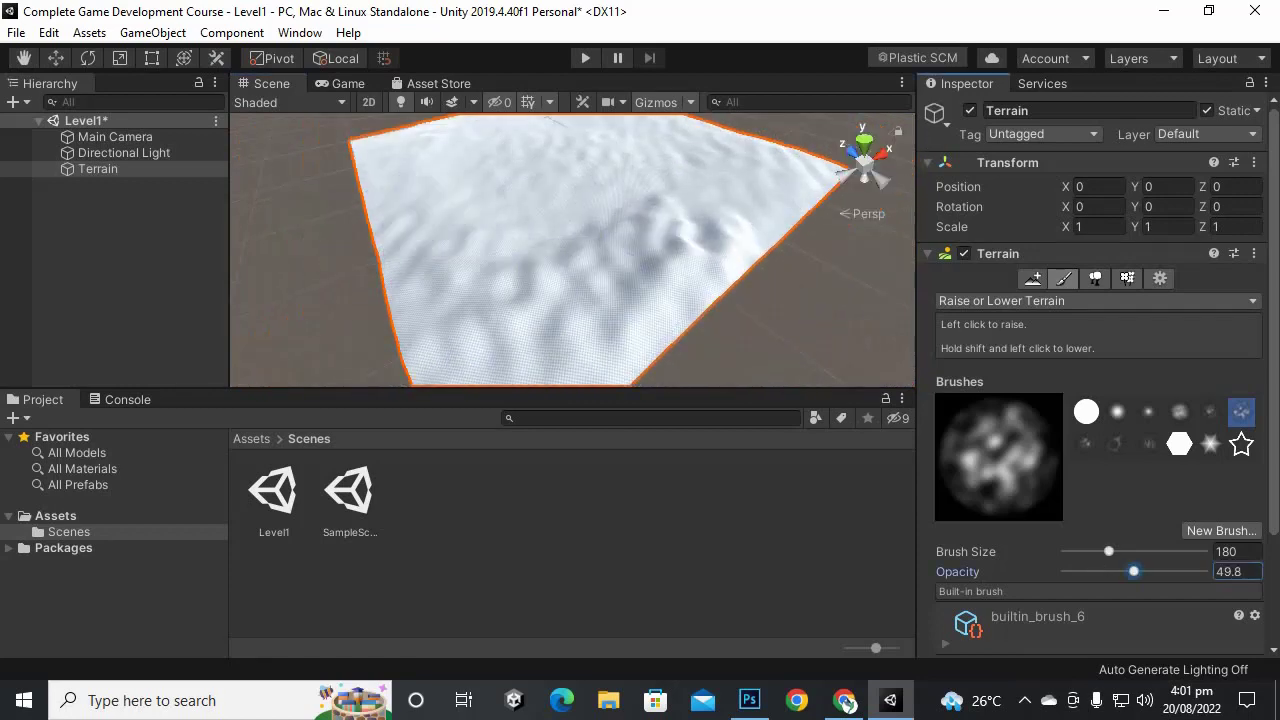
{"action": "left_click_drag", "start_coordinate": [560, 340], "coordinate": [755, 208]}
{"action": "middle_click_drag", "start_coordinate": [755, 208], "coordinate": [554, 356]}
{"action": "mouse_move", "coordinate": [663, 283]}
{"action": "left_mouse_down"}
{"action": "mouse_move", "coordinate": [677, 243]}
{"action": "mouse_move", "coordinate": [568, 140]}
{"action": "left_mouse_up"}
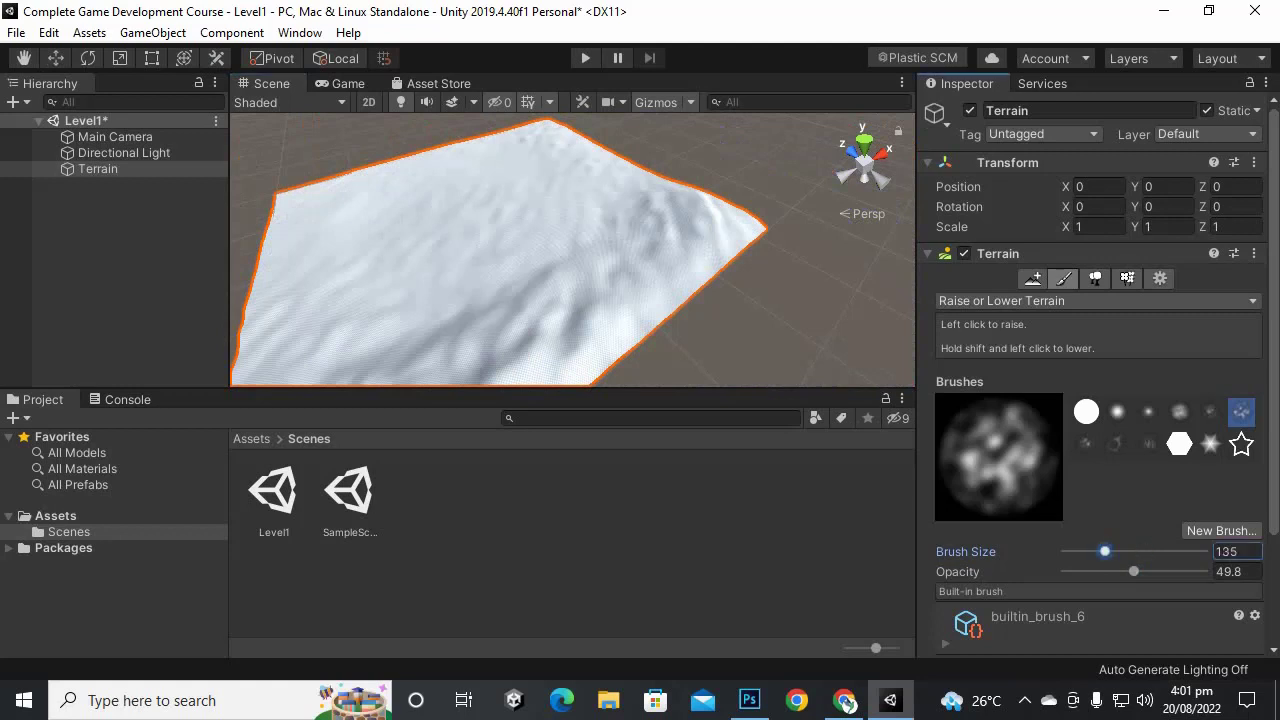
Step: Set Brush Size to 135, switch to builtin_brush_4 and raise further rounded hills across the bumpy terrain
{"action": "left_click", "coordinate": [1179, 411]}
{"action": "mouse_move", "coordinate": [569, 258]}
{"action": "left_mouse_down"}
{"action": "mouse_move", "coordinate": [686, 214]}
{"action": "mouse_move", "coordinate": [699, 250]}
{"action": "mouse_move", "coordinate": [676, 198]}
{"action": "left_mouse_up"}
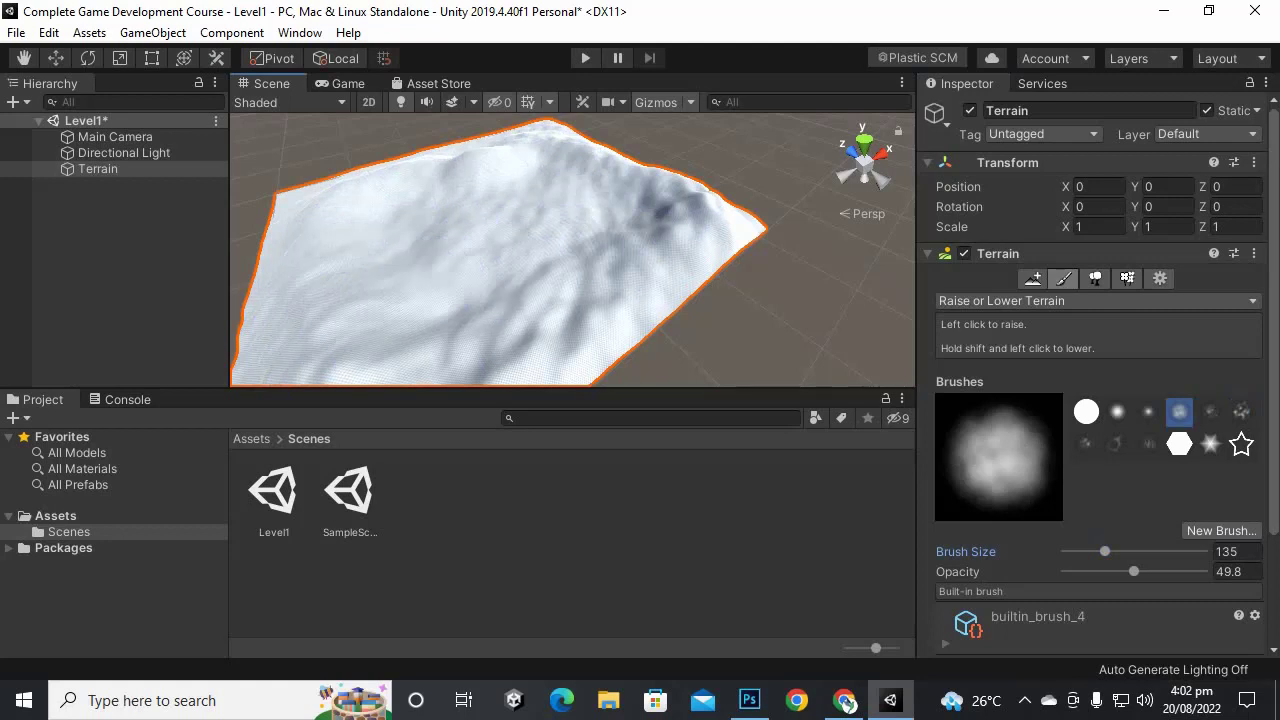
Step: Switch to builtin_brush_8 at Brush Size 135 and Opacity 49.8, and raise web-like ridges across the terrain's hills
{"action": "left_click", "coordinate": [1117, 444]}
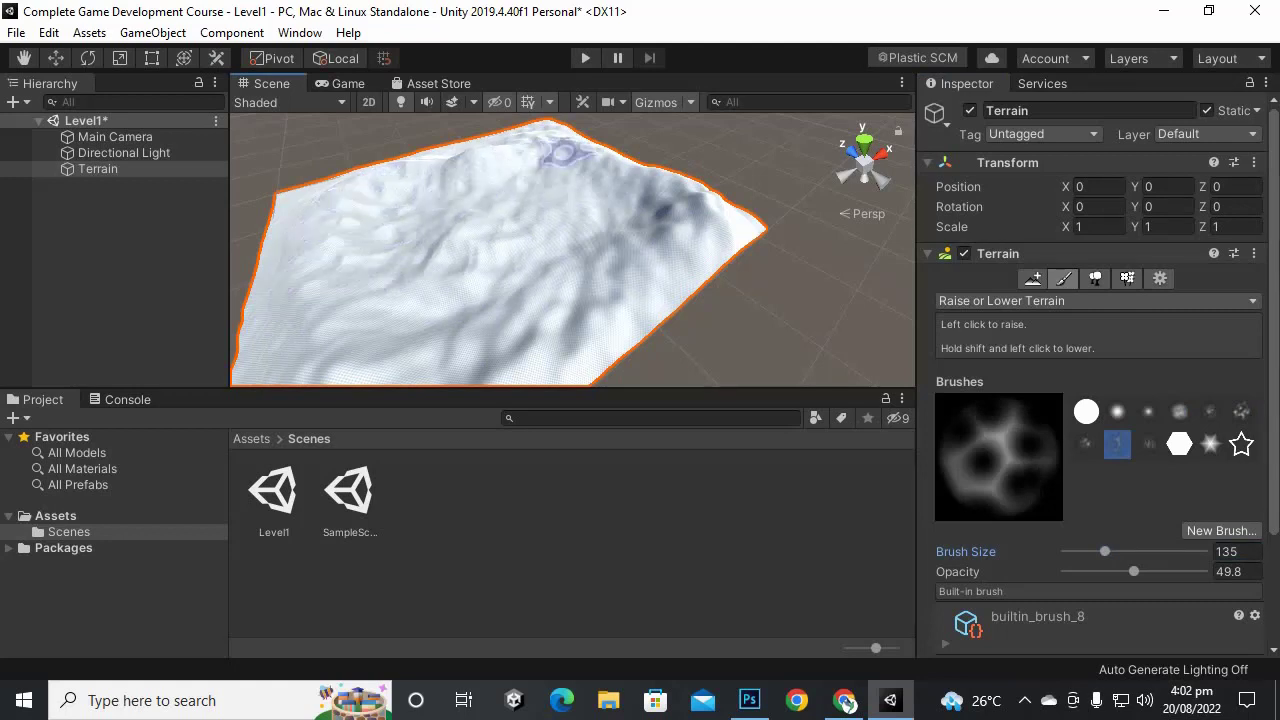
{"action": "mouse_move", "coordinate": [632, 195]}
{"action": "left_mouse_down"}
{"action": "mouse_move", "coordinate": [686, 255]}
{"action": "mouse_move", "coordinate": [545, 328]}
{"action": "mouse_move", "coordinate": [618, 282]}
{"action": "left_mouse_up"}
{"action": "middle_click_drag", "start_coordinate": [628, 282], "coordinate": [784, 231]}
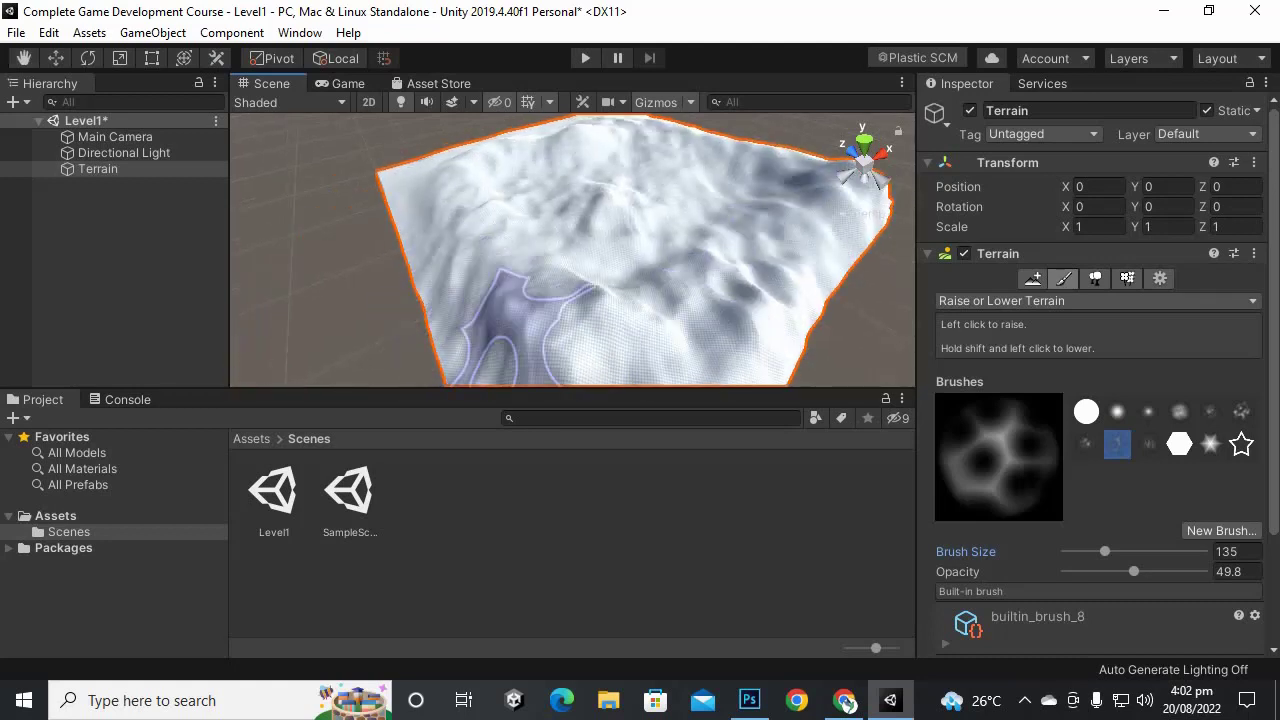
{"action": "mouse_move", "coordinate": [690, 246]}
{"action": "middle_mouse_down"}
{"action": "mouse_move", "coordinate": [491, 231]}
{"action": "mouse_move", "coordinate": [517, 217]}
{"action": "mouse_move", "coordinate": [540, 280]}
{"action": "middle_mouse_up"}
{"action": "scroll", "coordinate": [555, 265], "scroll_direction": "up", "scroll_amount": 2}
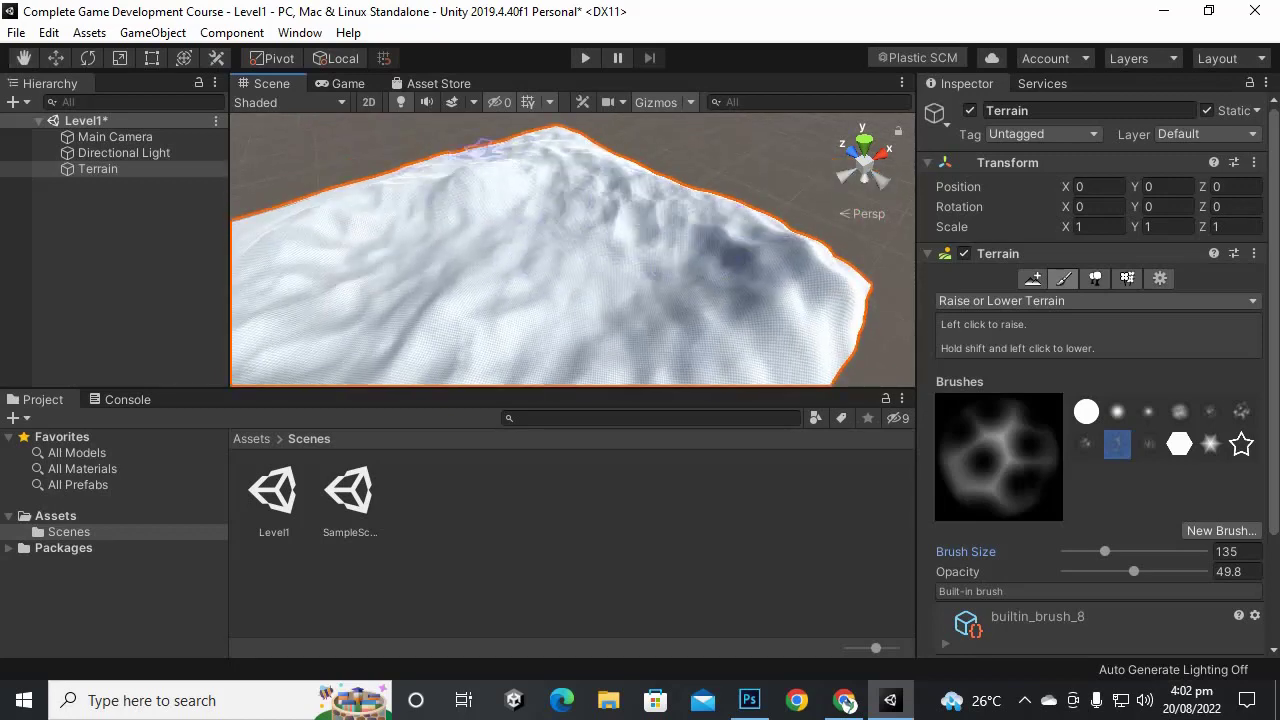
Step: Inspect the sculpted hills and ridges of the terrain from several sides and distances
{"action": "left_click_drag", "start_coordinate": [425, 350], "coordinate": [900, 225], "text": "alt"}
{"action": "middle_click_drag", "start_coordinate": [744, 266], "coordinate": [634, 144]}
{"action": "left_click_drag", "start_coordinate": [634, 144], "coordinate": [640, 166], "text": "alt"}
{"action": "mouse_move", "coordinate": [750, 260]}
{"action": "right_mouse_down"}
{"action": "mouse_move", "coordinate": [775, 220]}
{"action": "mouse_move", "coordinate": [820, 270]}
{"action": "mouse_move", "coordinate": [830, 240]}
{"action": "mouse_move", "coordinate": [775, 290]}
{"action": "mouse_move", "coordinate": [682, 335]}
{"action": "mouse_move", "coordinate": [840, 300]}
{"action": "mouse_move", "coordinate": [730, 265]}
{"action": "right_mouse_up"}
{"action": "scroll", "coordinate": [830, 240], "scroll_direction": "down", "scroll_amount": 3}
{"action": "scroll", "coordinate": [680, 260], "scroll_direction": "down", "scroll_amount": 4}
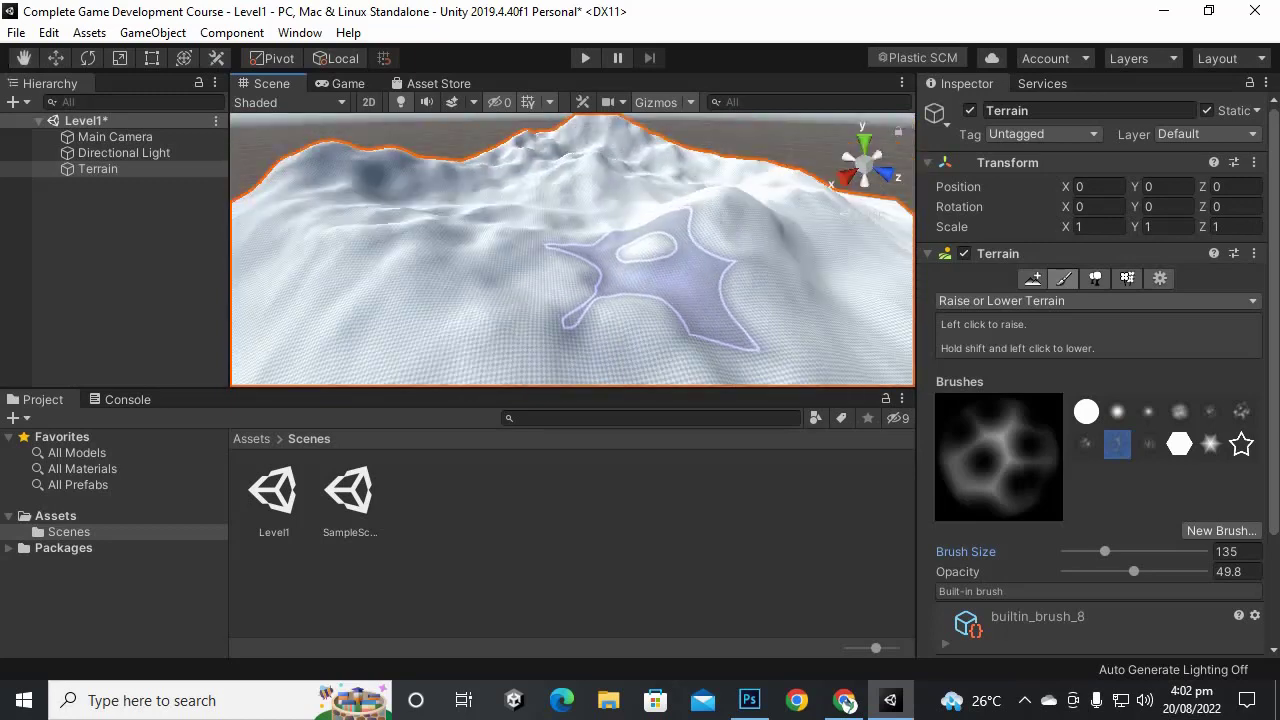
{"action": "scroll", "coordinate": [645, 285], "scroll_direction": "down", "scroll_amount": 5}
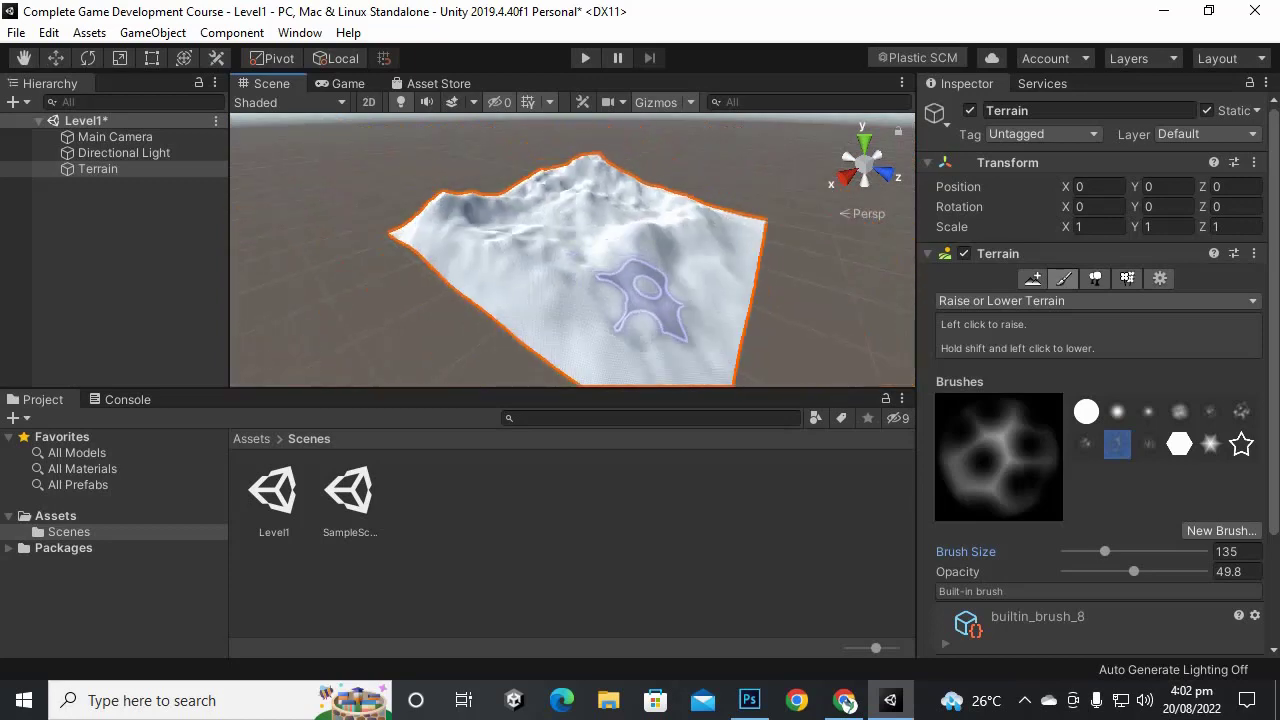
{"action": "scroll", "coordinate": [645, 290], "scroll_direction": "up", "scroll_amount": 4}
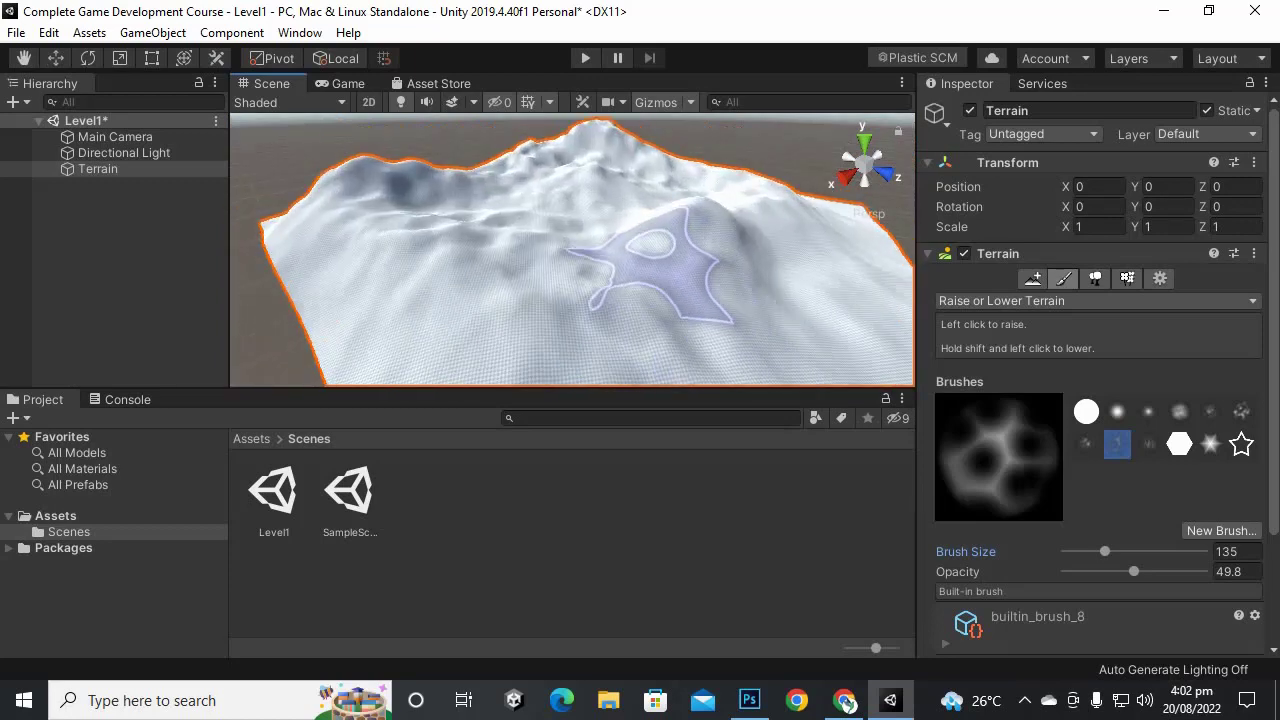
{"action": "mouse_move", "coordinate": [530, 275]}
{"action": "left_mouse_down", "text": "alt"}
{"action": "mouse_move", "coordinate": [905, 350]}
{"action": "mouse_move", "coordinate": [830, 320]}
{"action": "left_mouse_up", "text": "alt"}
{"action": "middle_click_drag", "start_coordinate": [715, 285], "coordinate": [668, 305]}
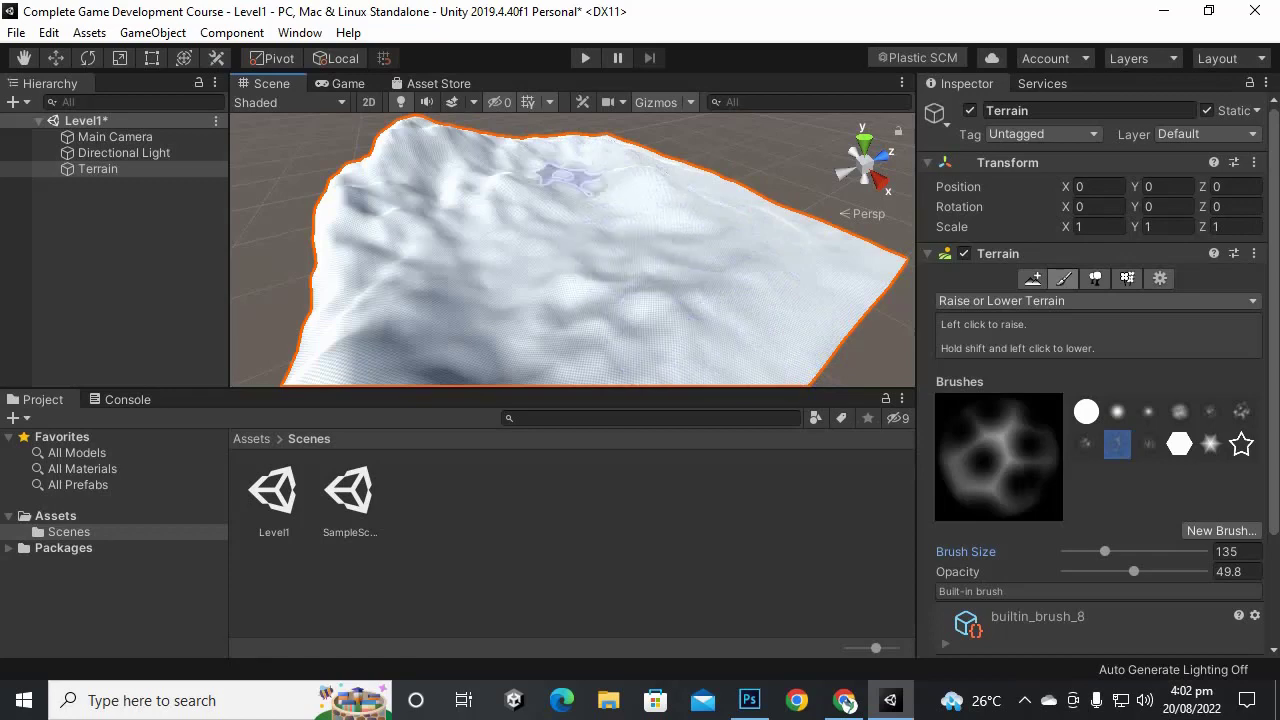
Step: Search the Asset Store inside the editor for "textures" and open the Outdoor Ground Textures page
{"action": "left_click", "coordinate": [438, 83]}
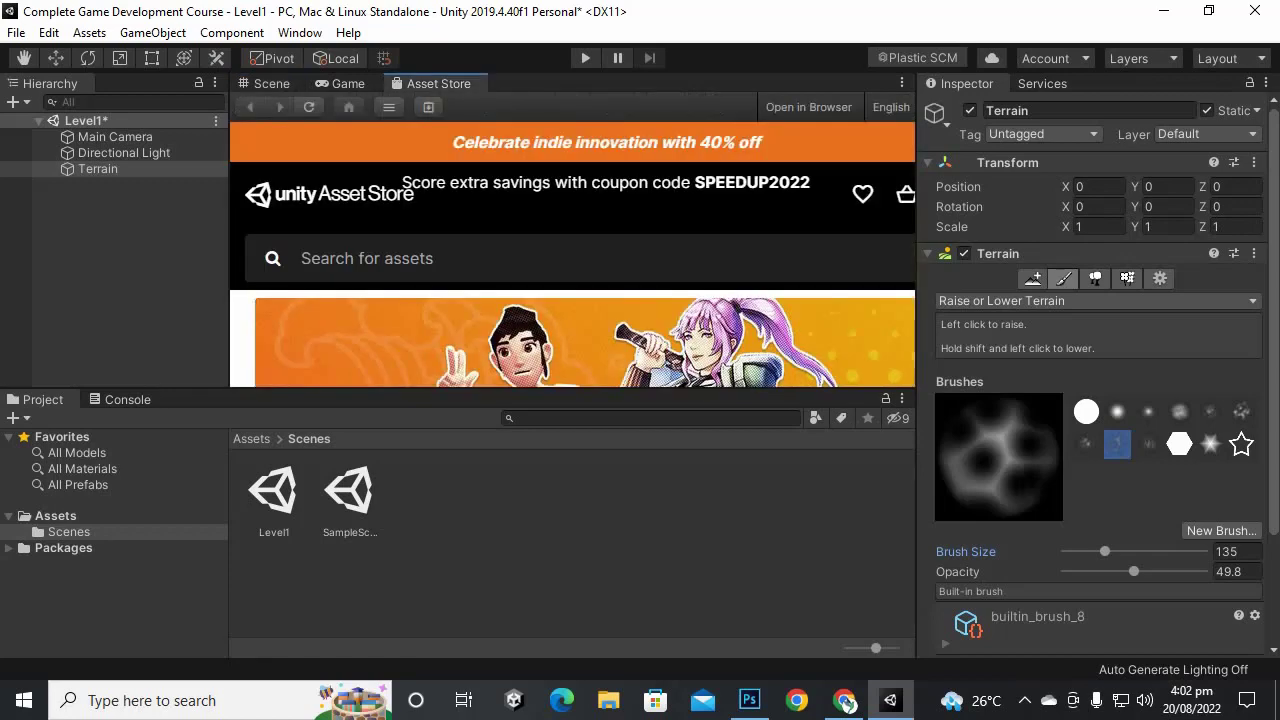
{"action": "left_click", "coordinate": [365, 258]}
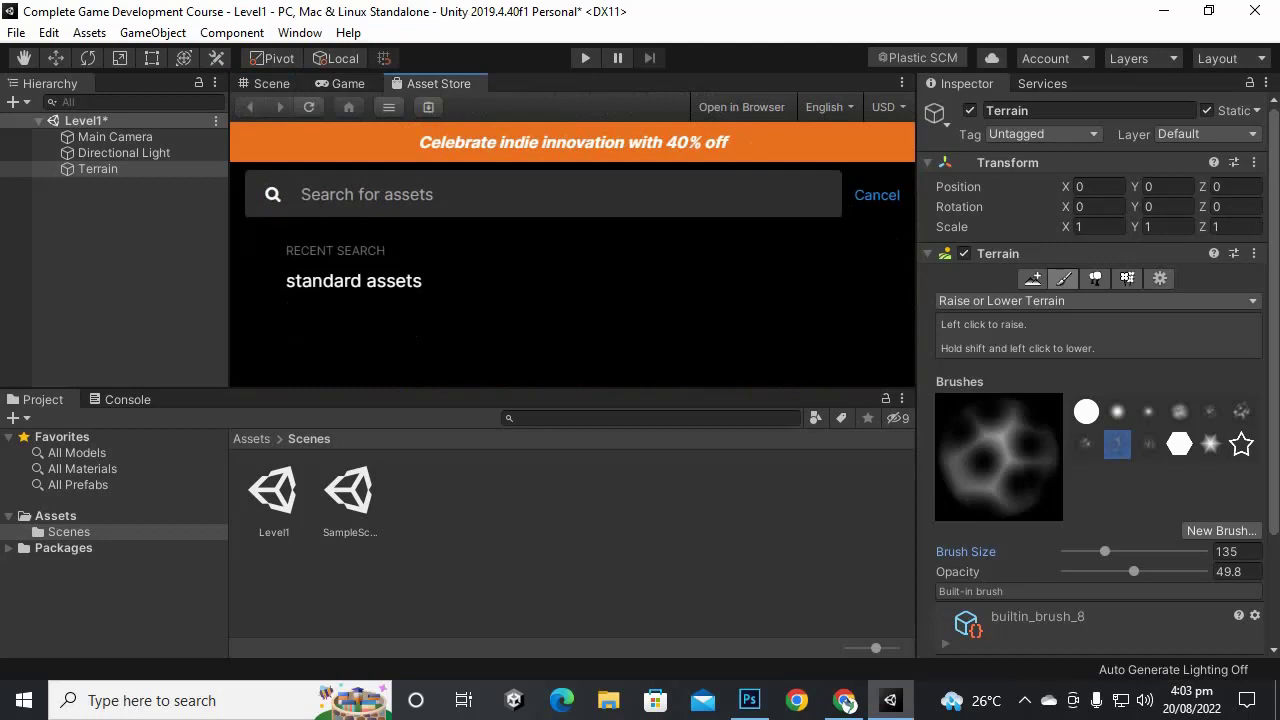
{"action": "type", "text": "textures"}
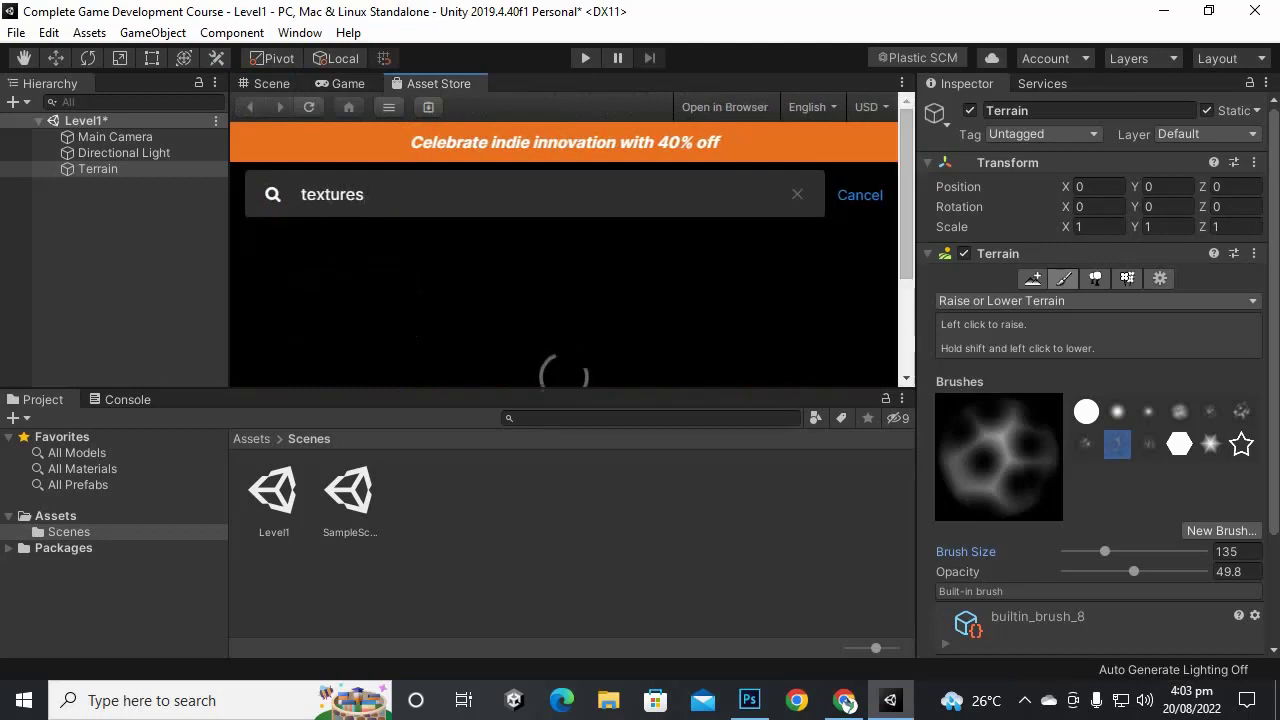
{"action": "key", "text": "Return"}
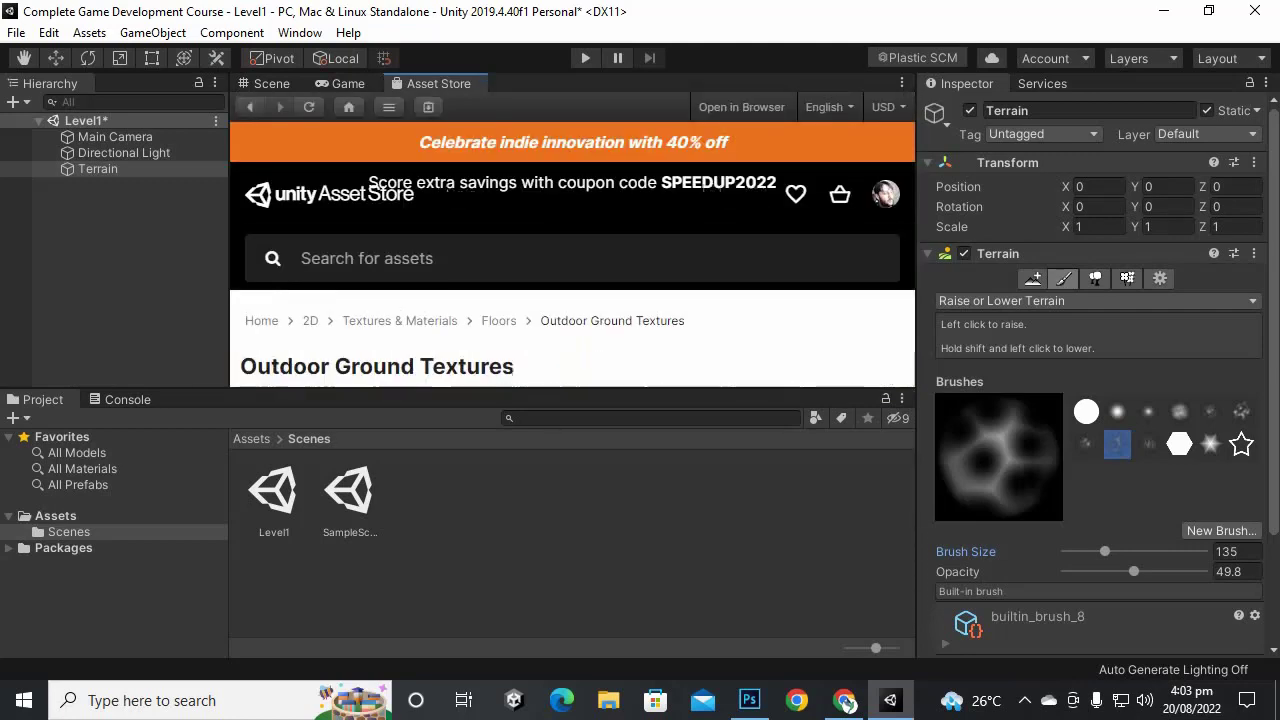
Step: Start downloading the free Outdoor Ground Textures package and look through its details
{"action": "scroll", "coordinate": [572, 255], "scroll_direction": "down", "scroll_amount": 8}
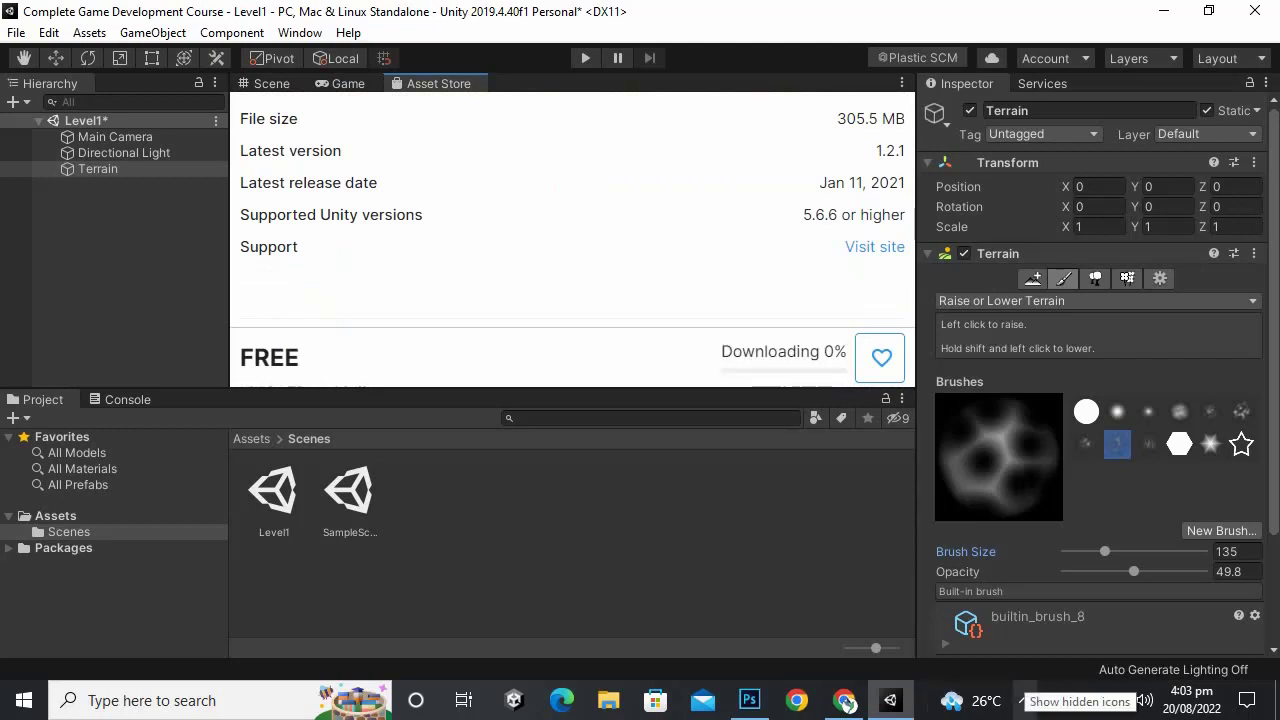
{"action": "left_click", "coordinate": [1022, 700]}
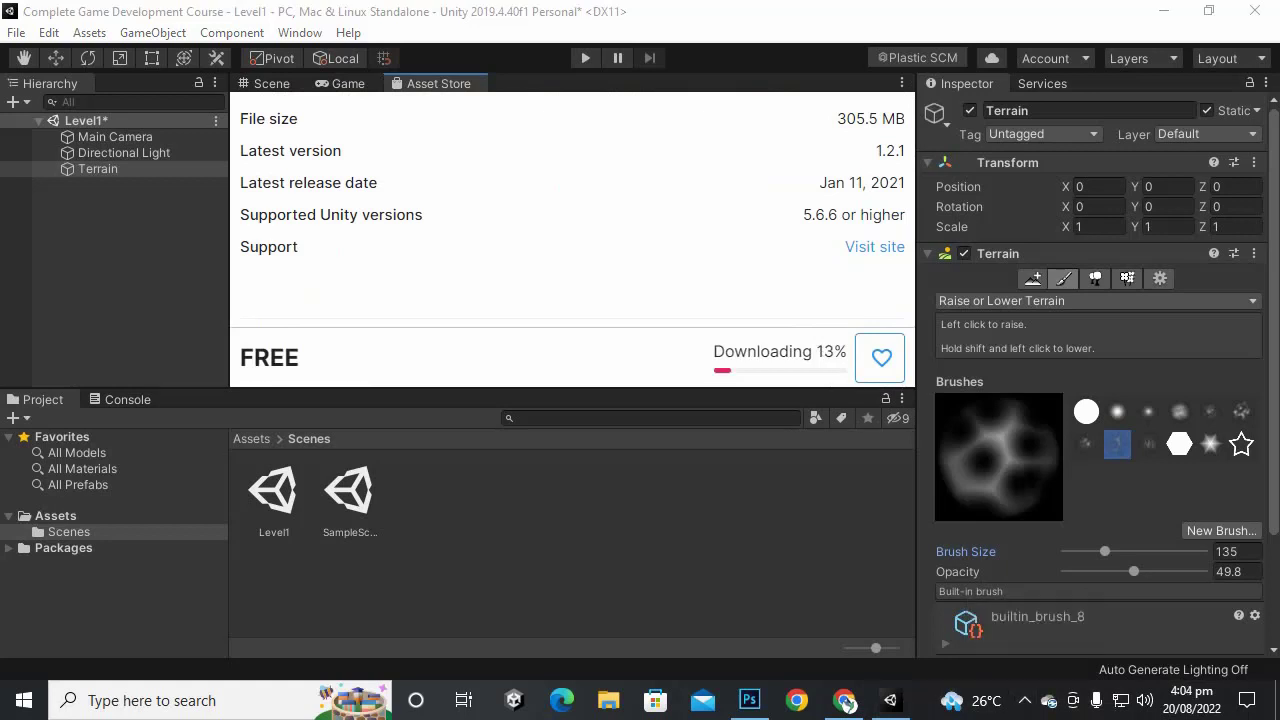
{"action": "scroll", "coordinate": [262, 256], "scroll_direction": "down", "scroll_amount": 2}
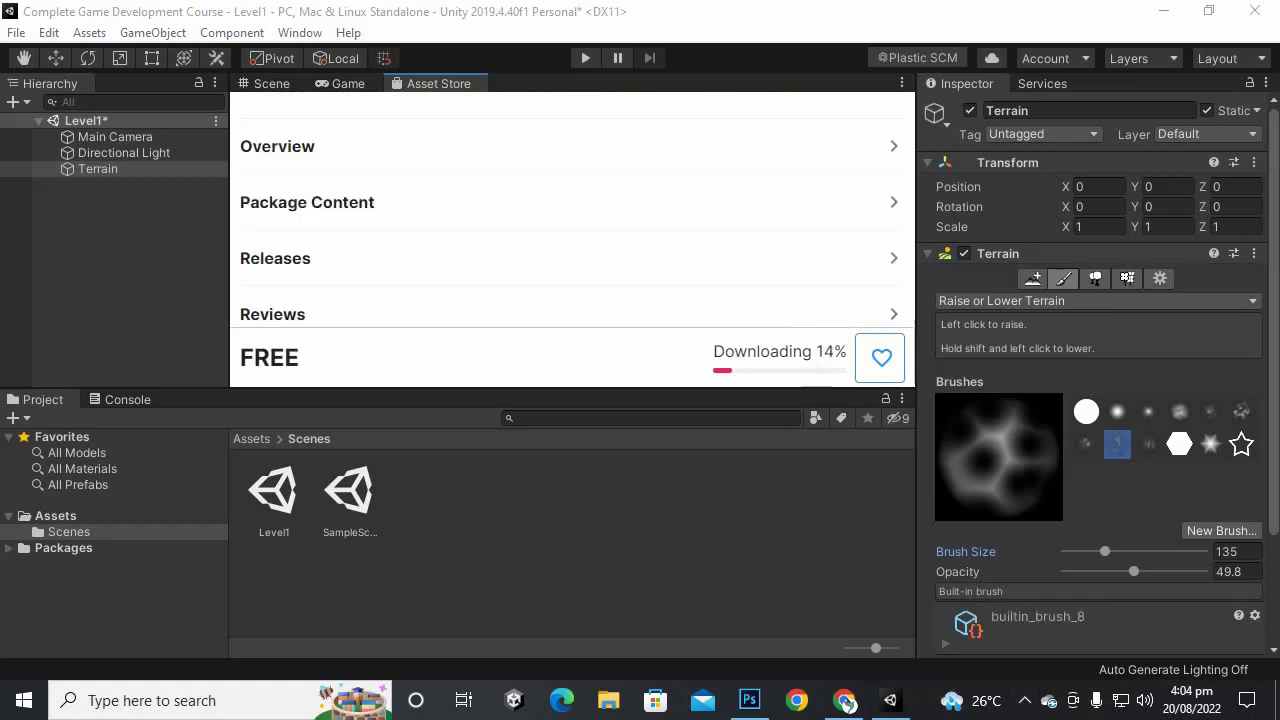
Step: Switch to Chrome and search the Unity Asset Store for "grass and flowers"
{"action": "left_click", "coordinate": [845, 700]}
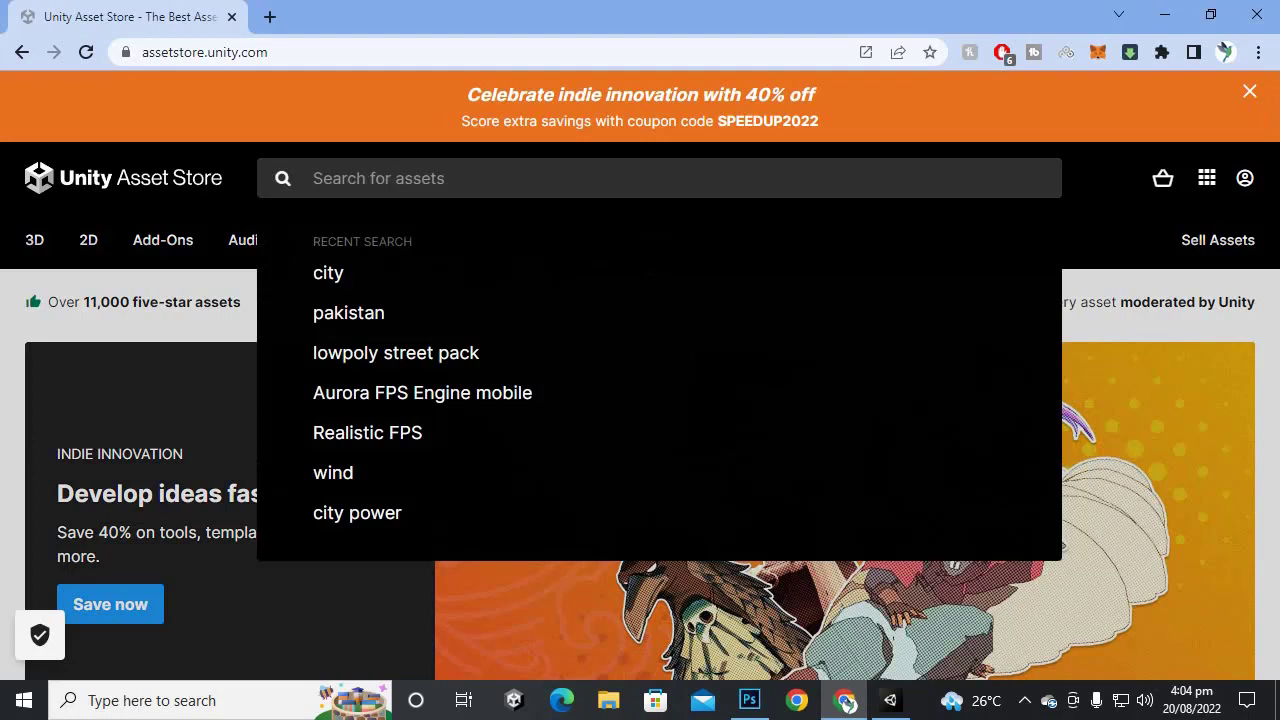
{"action": "type", "text": "gras"}
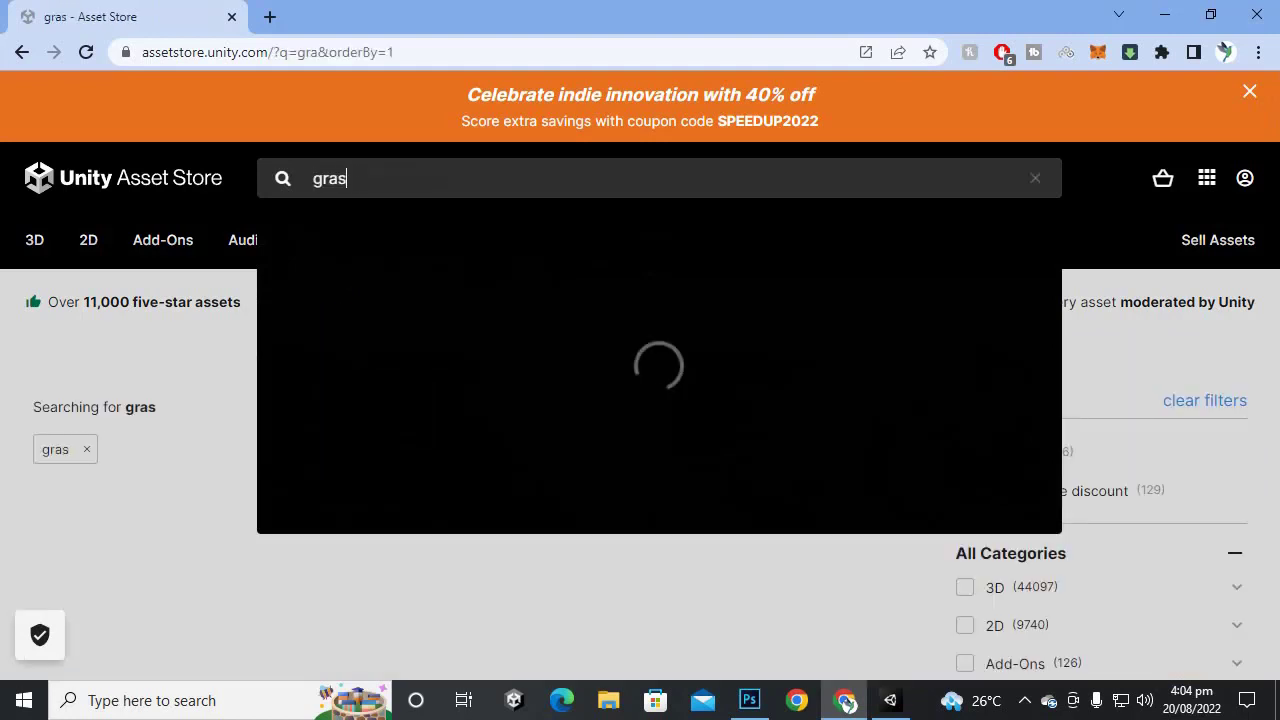
{"action": "type", "text": "s and flowers"}
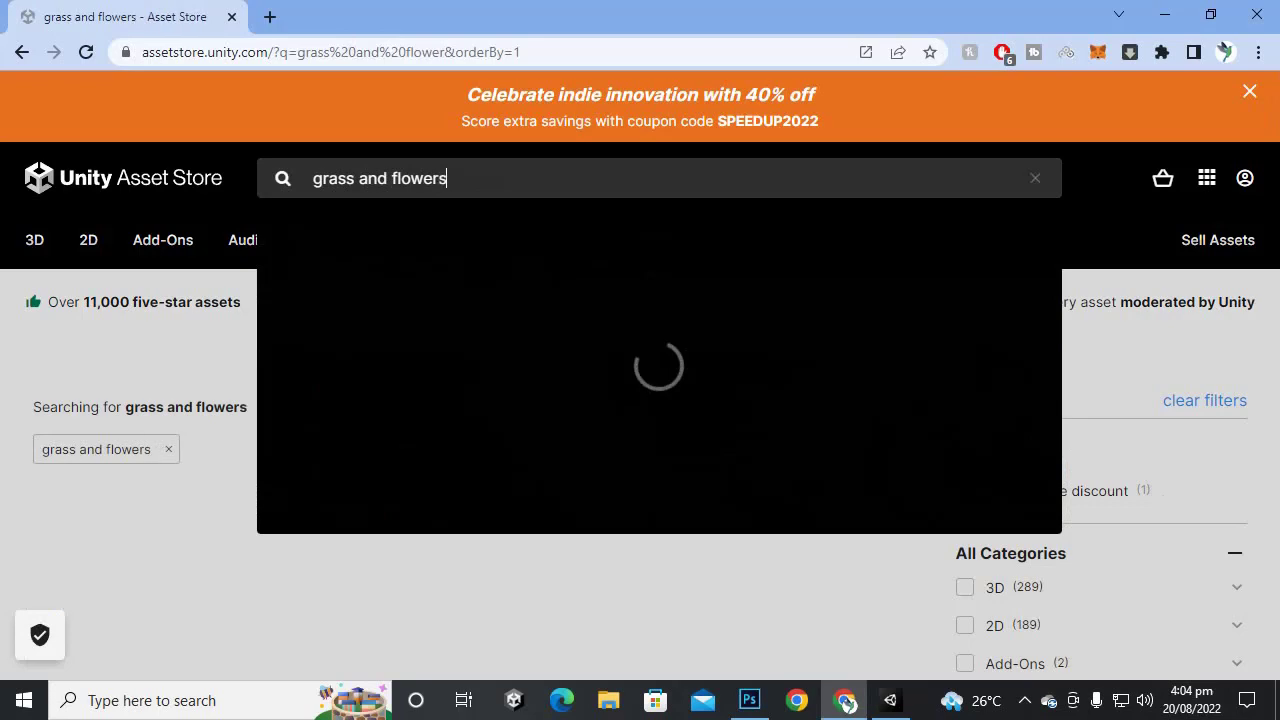
{"action": "key", "text": "Return"}
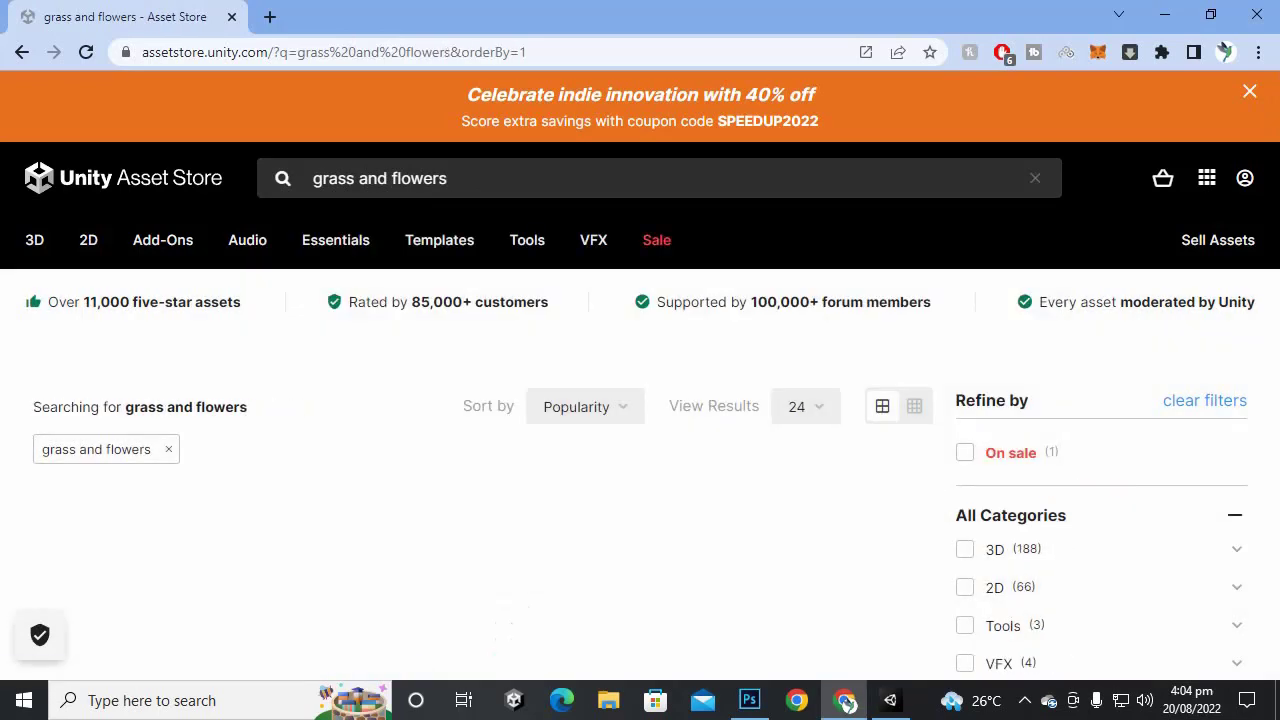
Step: Open the Grass Flowers Pack Free and Grass And Flowers Pack 1 results in separate new tabs
{"action": "scroll", "coordinate": [826, 320], "scroll_direction": "down", "scroll_amount": 6}
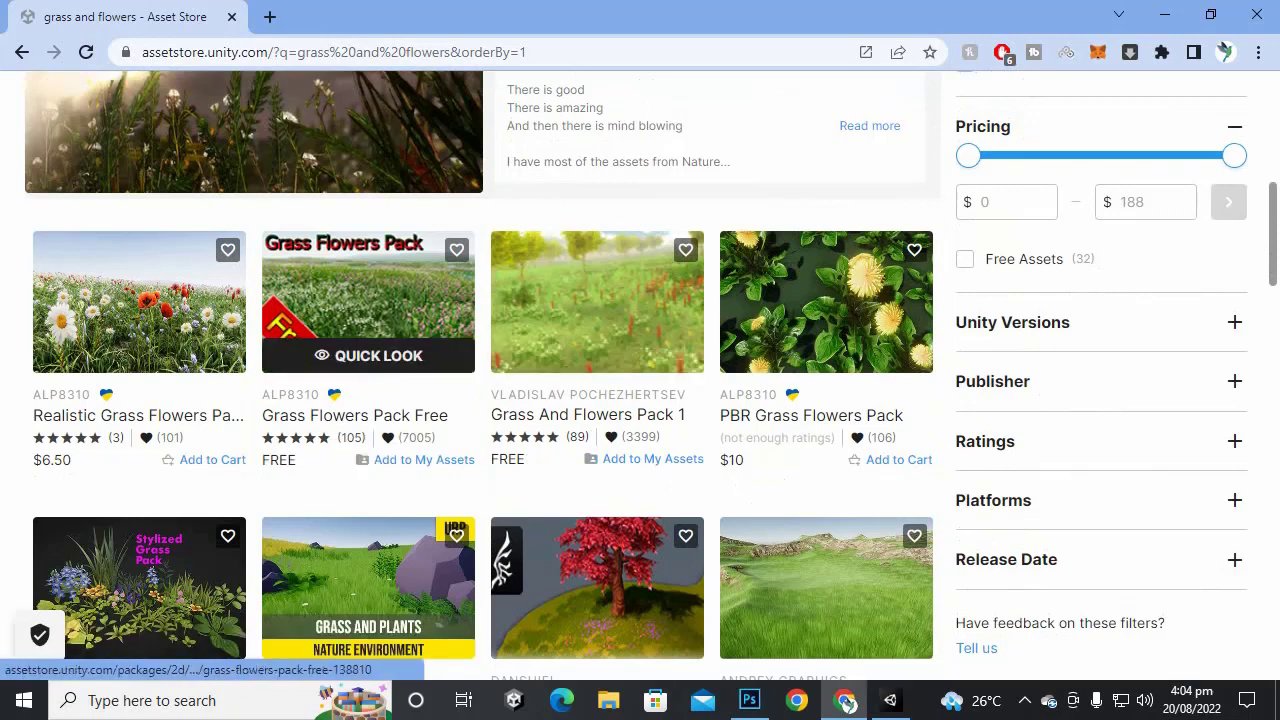
{"action": "right_click", "coordinate": [382, 285]}
{"action": "left_click", "coordinate": [470, 297]}
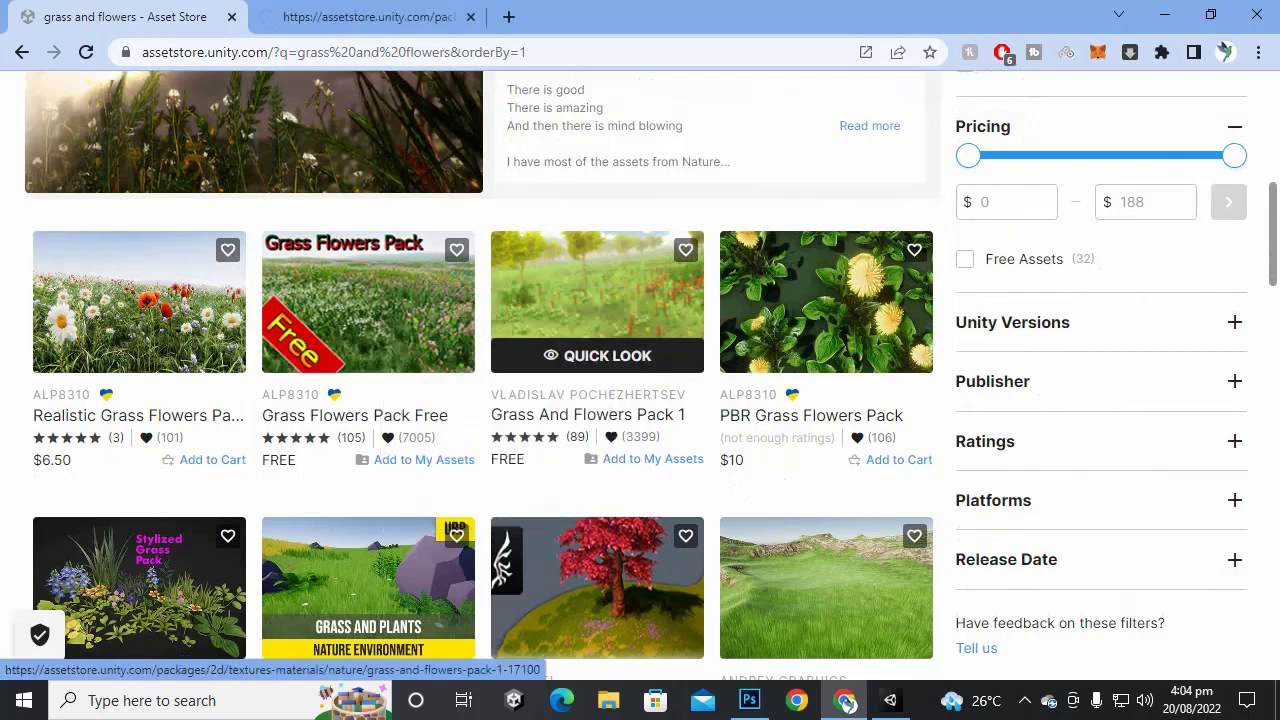
{"action": "right_click", "coordinate": [563, 308]}
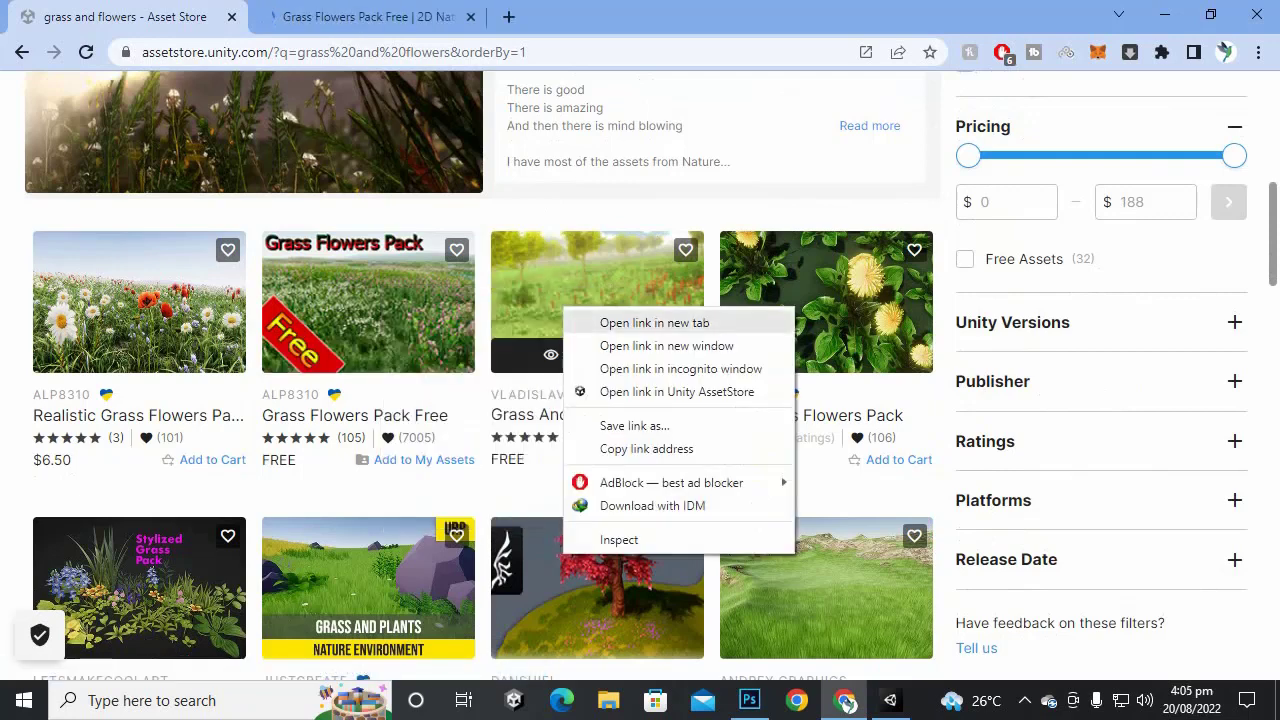
{"action": "left_click", "coordinate": [654, 322]}
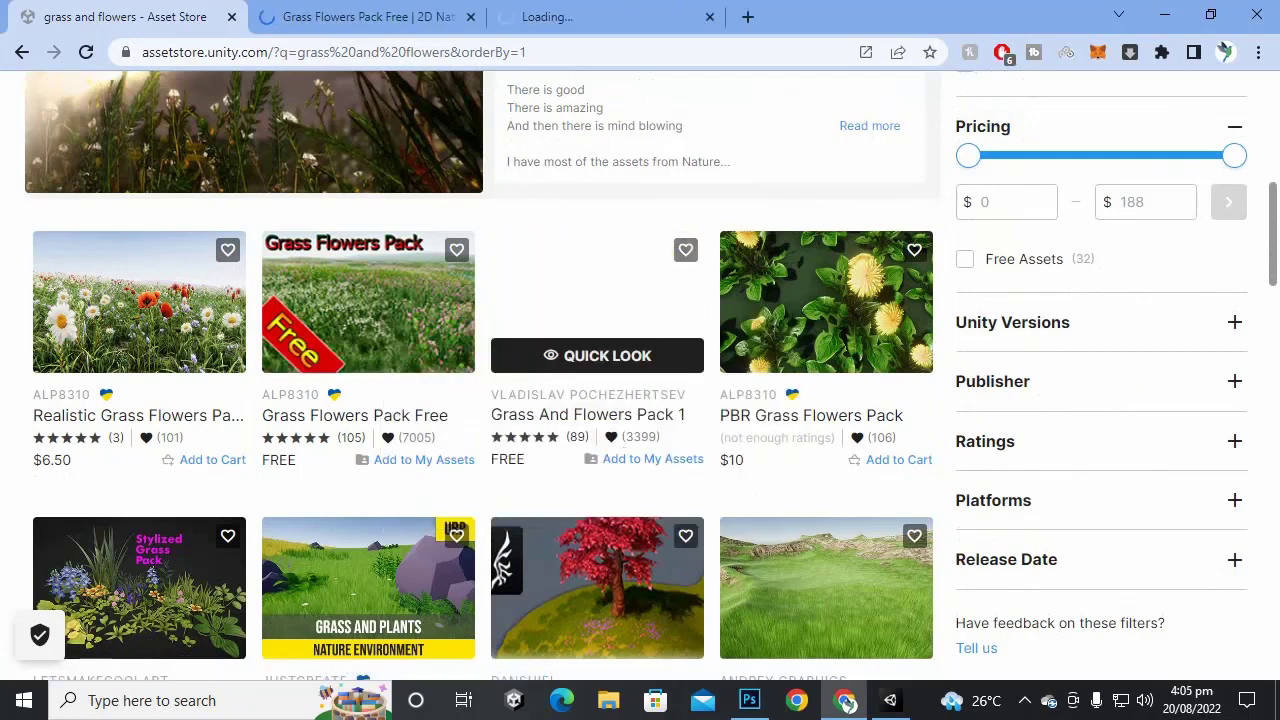
Step: View both grass pack pages and close the Grass And Flowers Pack 1 page, keeping Grass Flowers Pack Free open
{"action": "key", "text": "ctrl+Tab"}
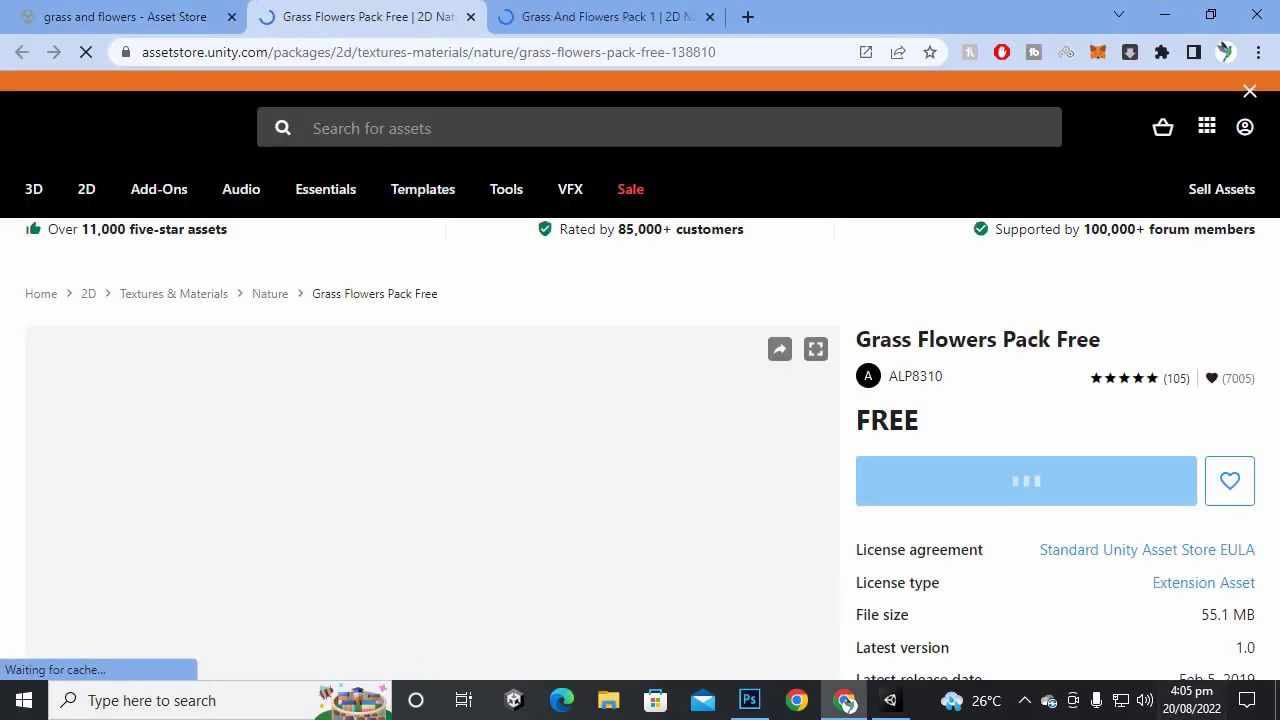
{"action": "key", "text": "ctrl+Tab"}
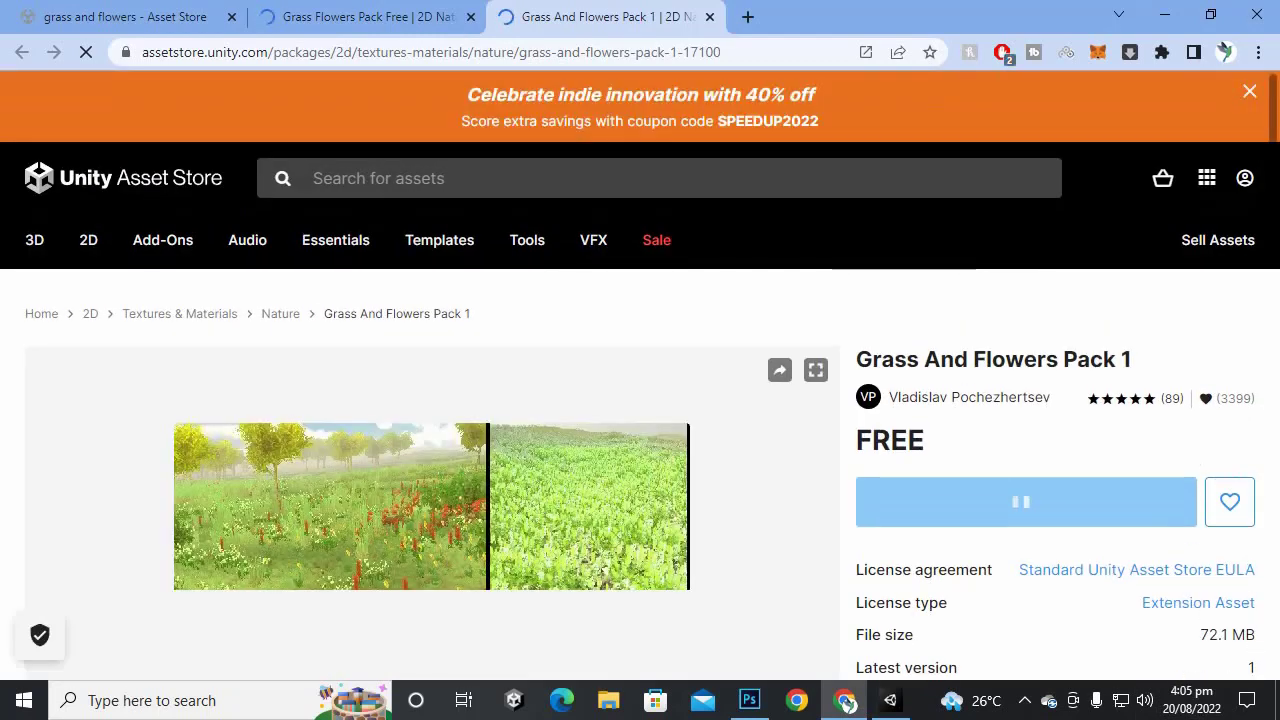
{"action": "key", "text": "ctrl+w"}
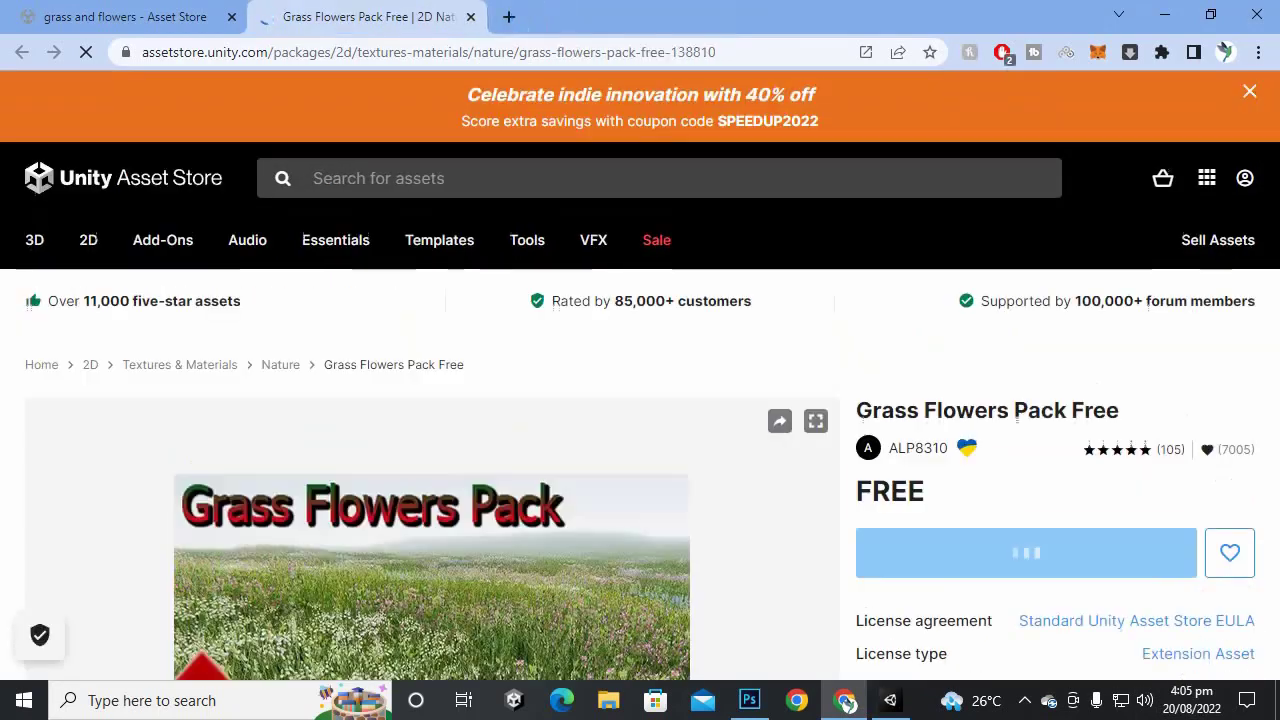
Step: Return to the search results page and replace the asset search with "trees"
{"action": "key", "text": "ctrl+shift+Tab"}
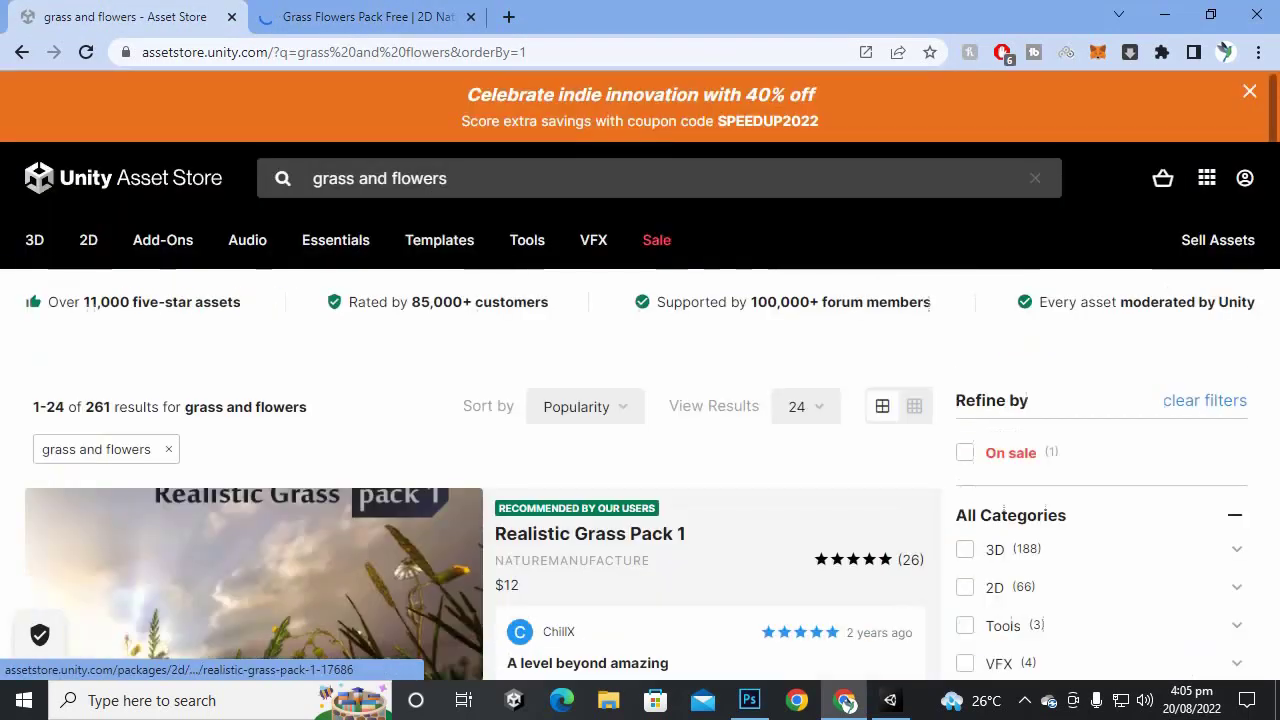
{"action": "left_click", "coordinate": [590, 178]}
{"action": "key", "text": "ctrl+a"}
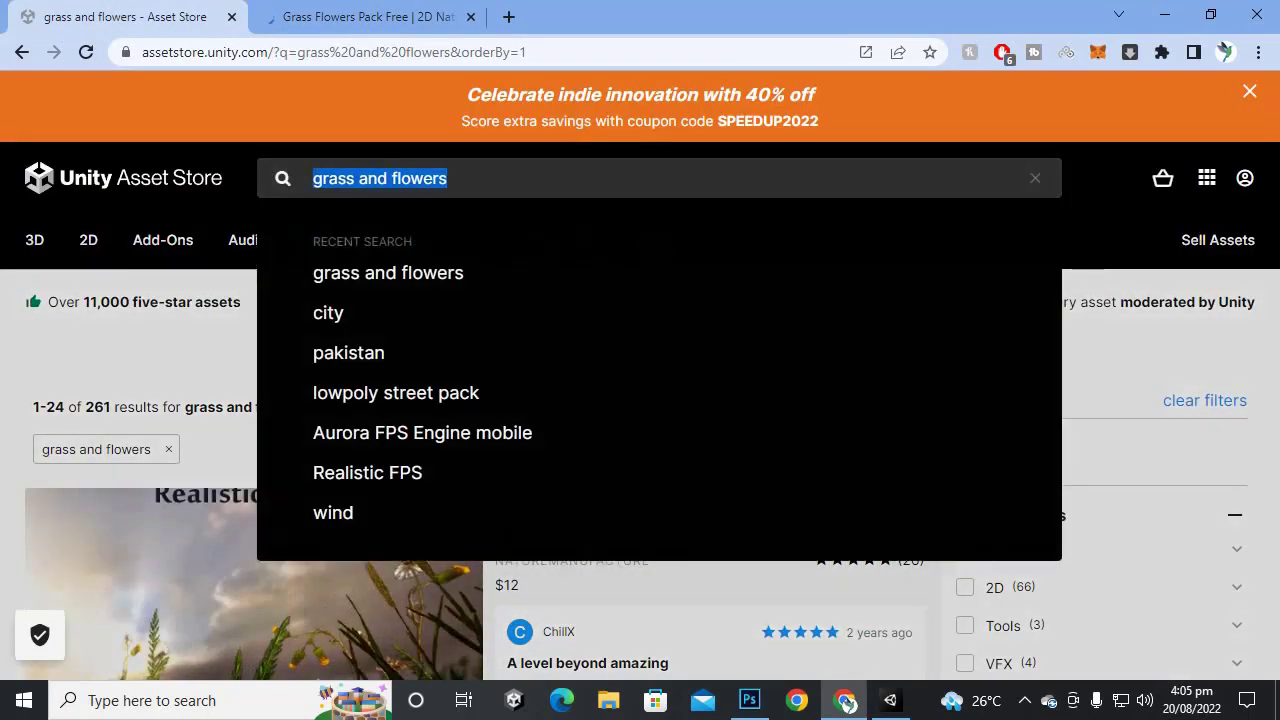
{"action": "type", "text": "trees"}
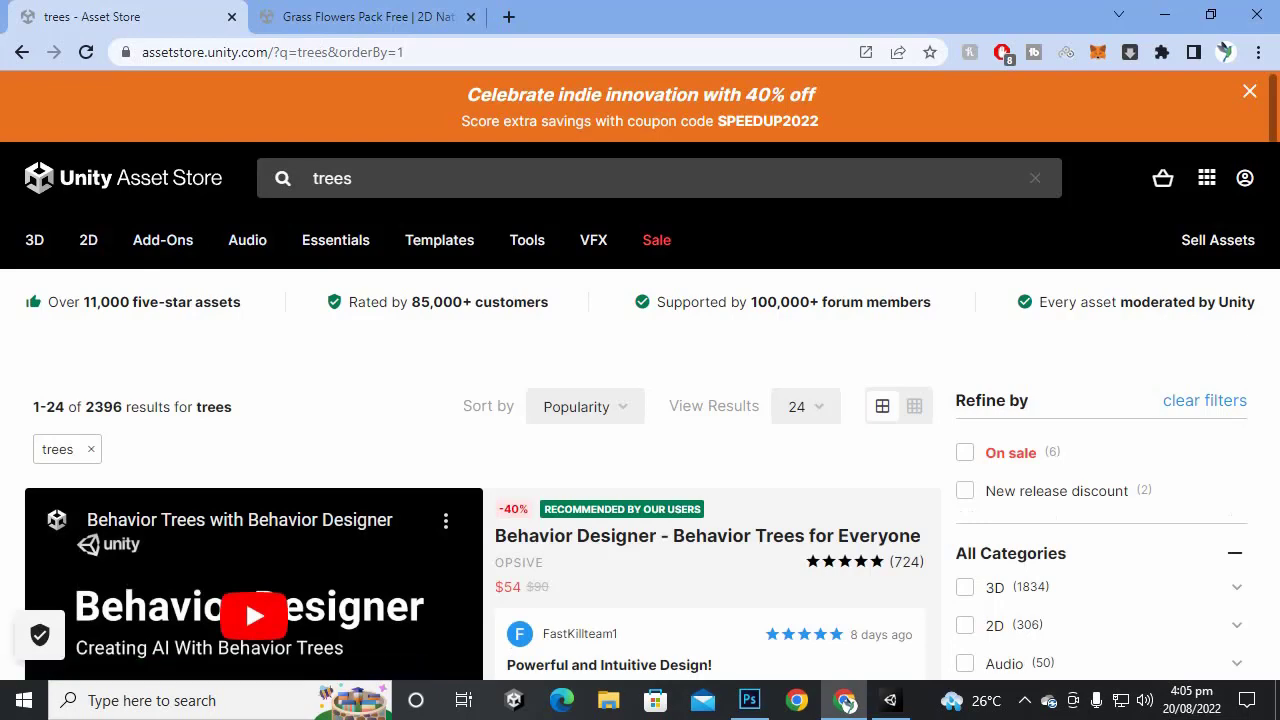
Step: Browse the tree packages and restrict the results to Free Assets
{"action": "scroll", "coordinate": [826, 450], "scroll_direction": "down", "scroll_amount": 4}
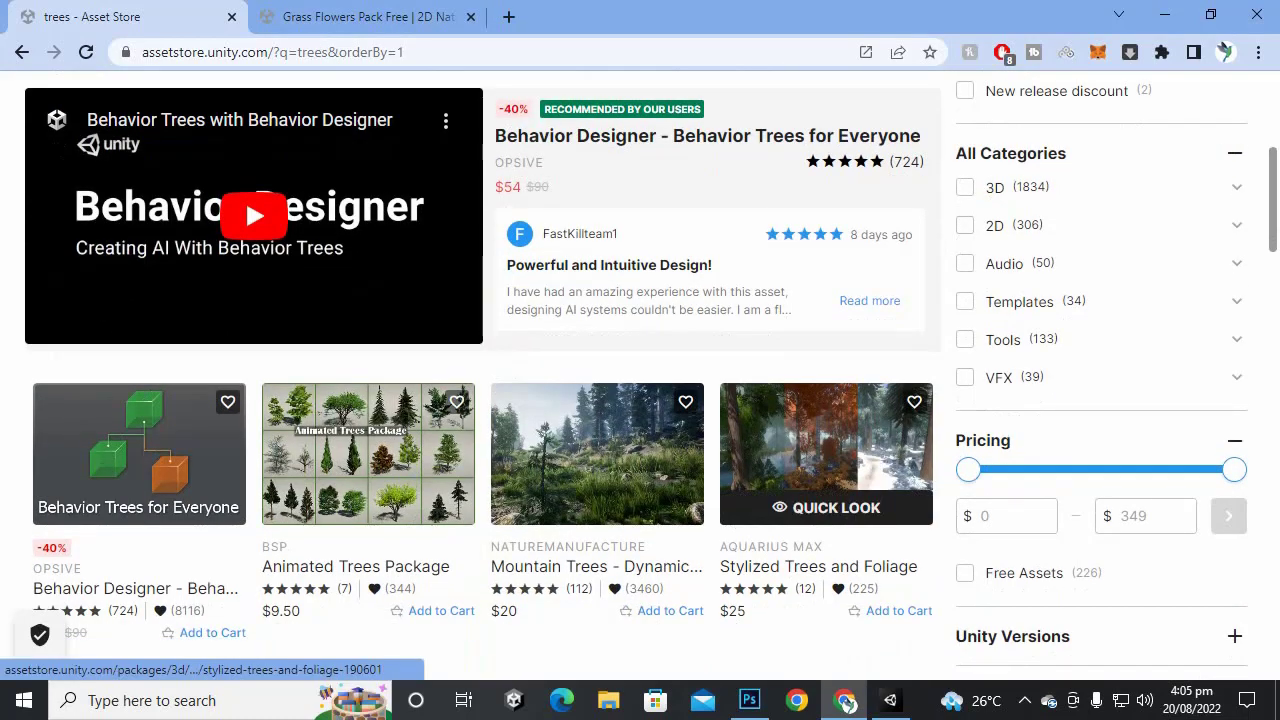
{"action": "scroll", "coordinate": [140, 450], "scroll_direction": "up", "scroll_amount": 3}
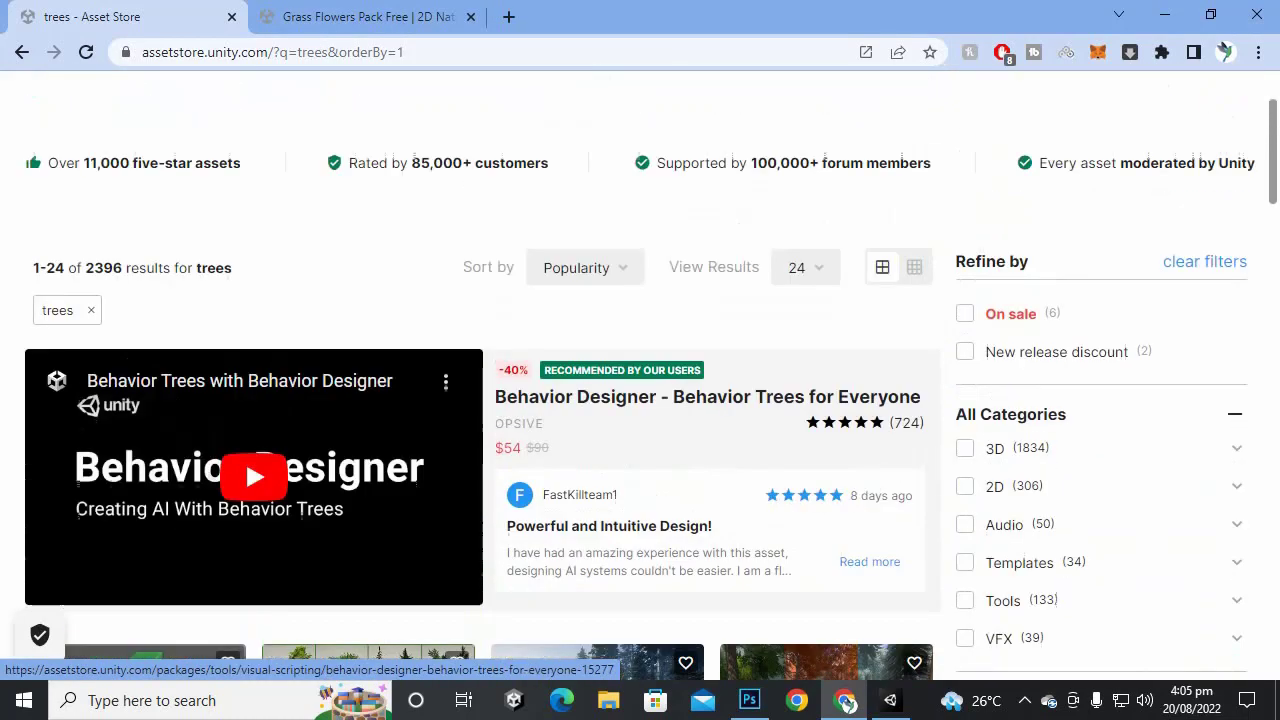
{"action": "scroll", "coordinate": [640, 420], "scroll_direction": "up", "scroll_amount": 2}
{"action": "scroll", "coordinate": [826, 300], "scroll_direction": "down", "scroll_amount": 7}
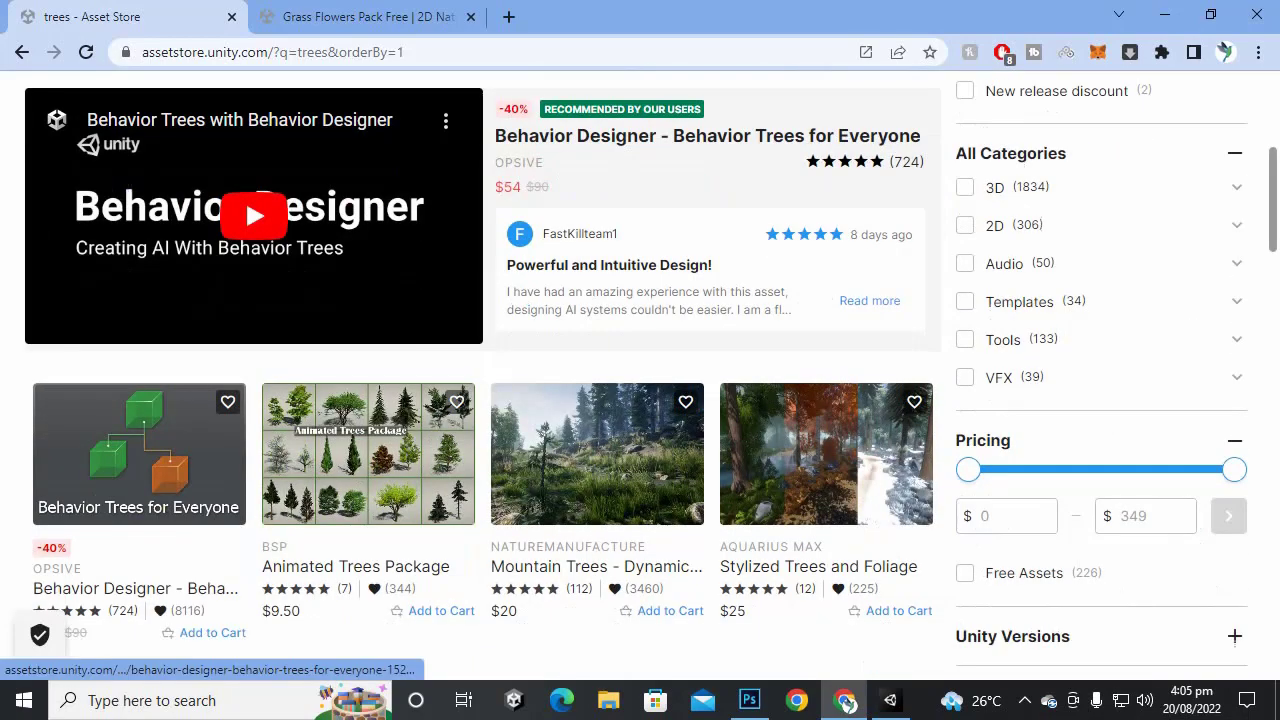
{"action": "scroll", "coordinate": [826, 200], "scroll_direction": "down", "scroll_amount": 4}
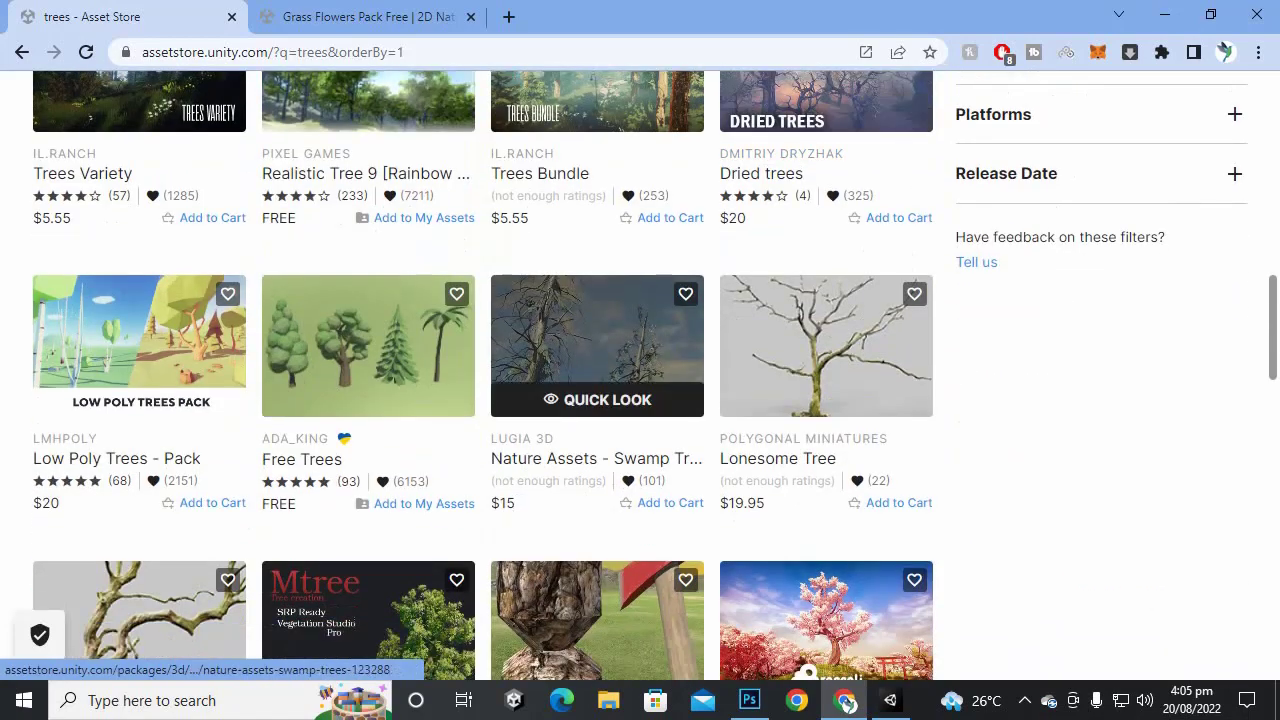
{"action": "scroll", "coordinate": [597, 350], "scroll_direction": "up", "scroll_amount": 4}
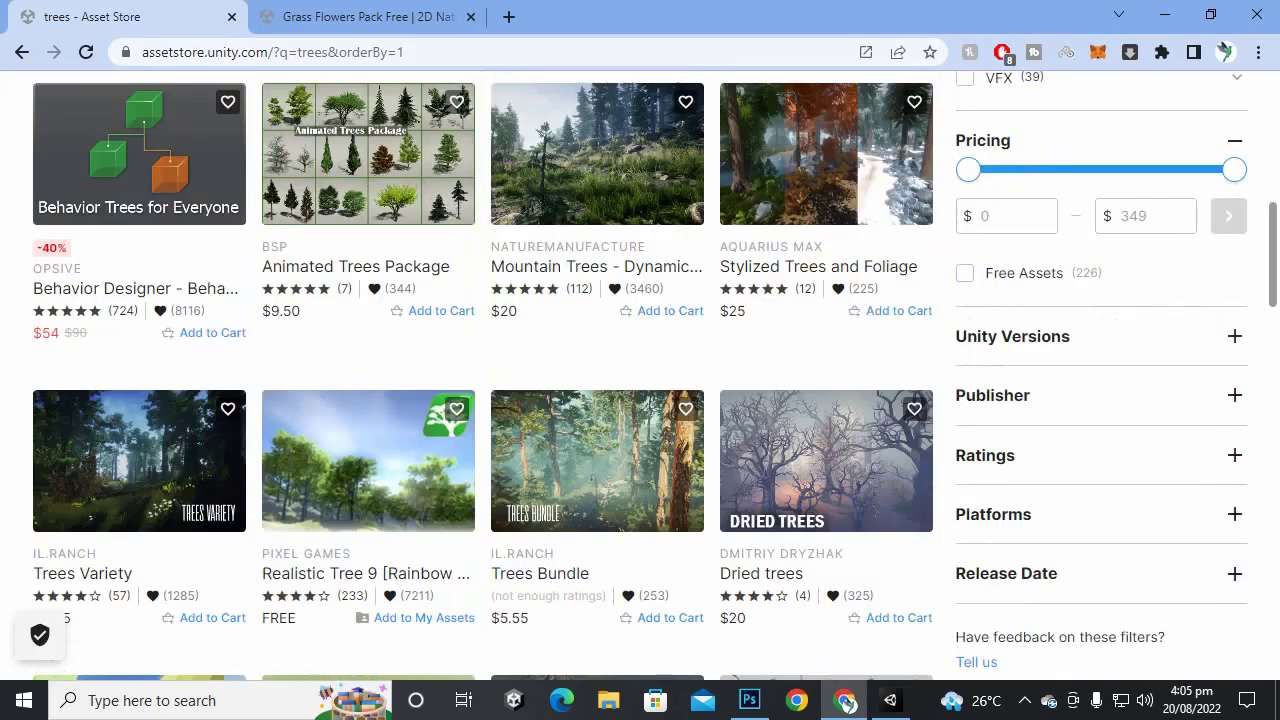
{"action": "left_click", "coordinate": [965, 273]}
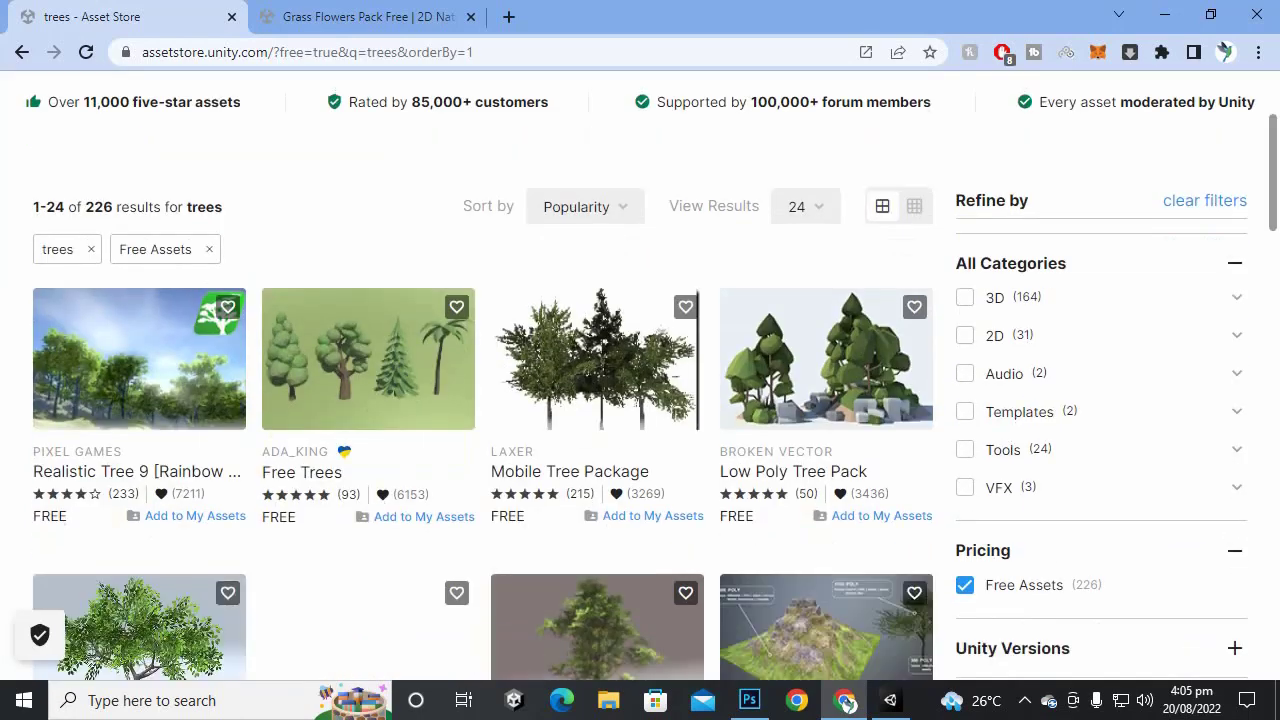
{"action": "scroll", "coordinate": [597, 400], "scroll_direction": "down", "scroll_amount": 2}
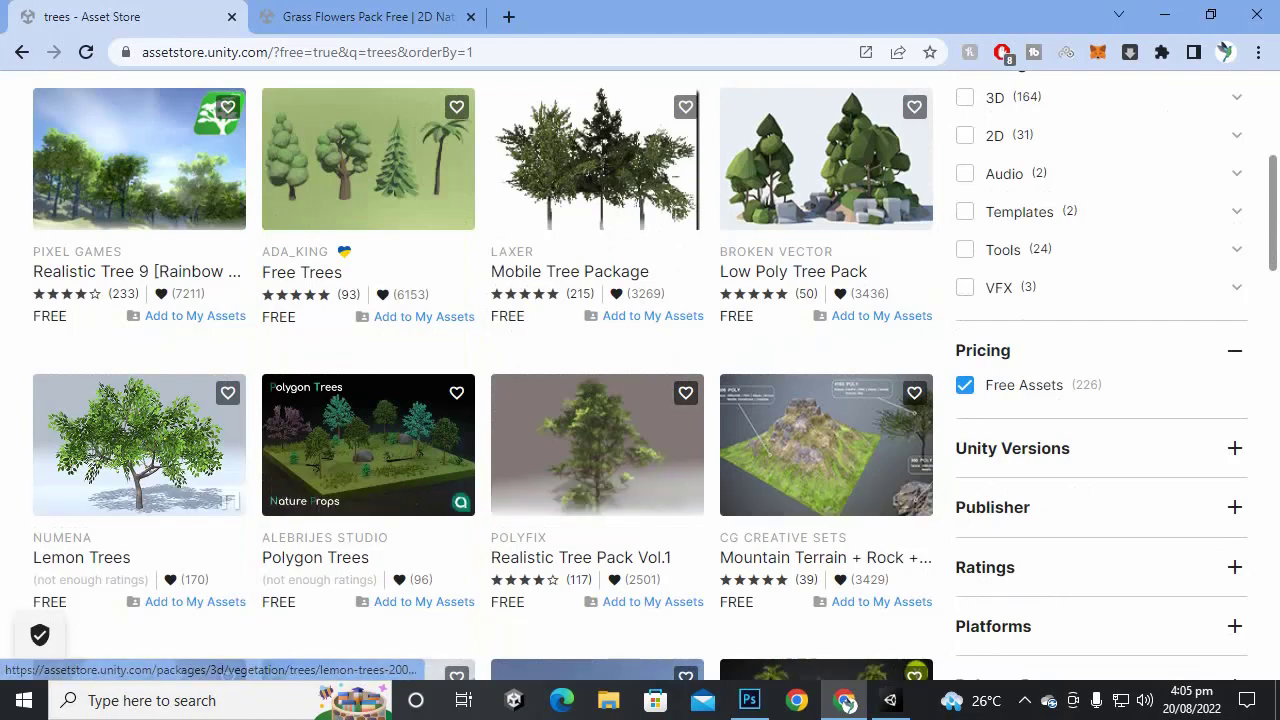
Step: Examine the remaining free tree packages on the first page of results
{"action": "scroll", "coordinate": [826, 445], "scroll_direction": "down", "scroll_amount": 4}
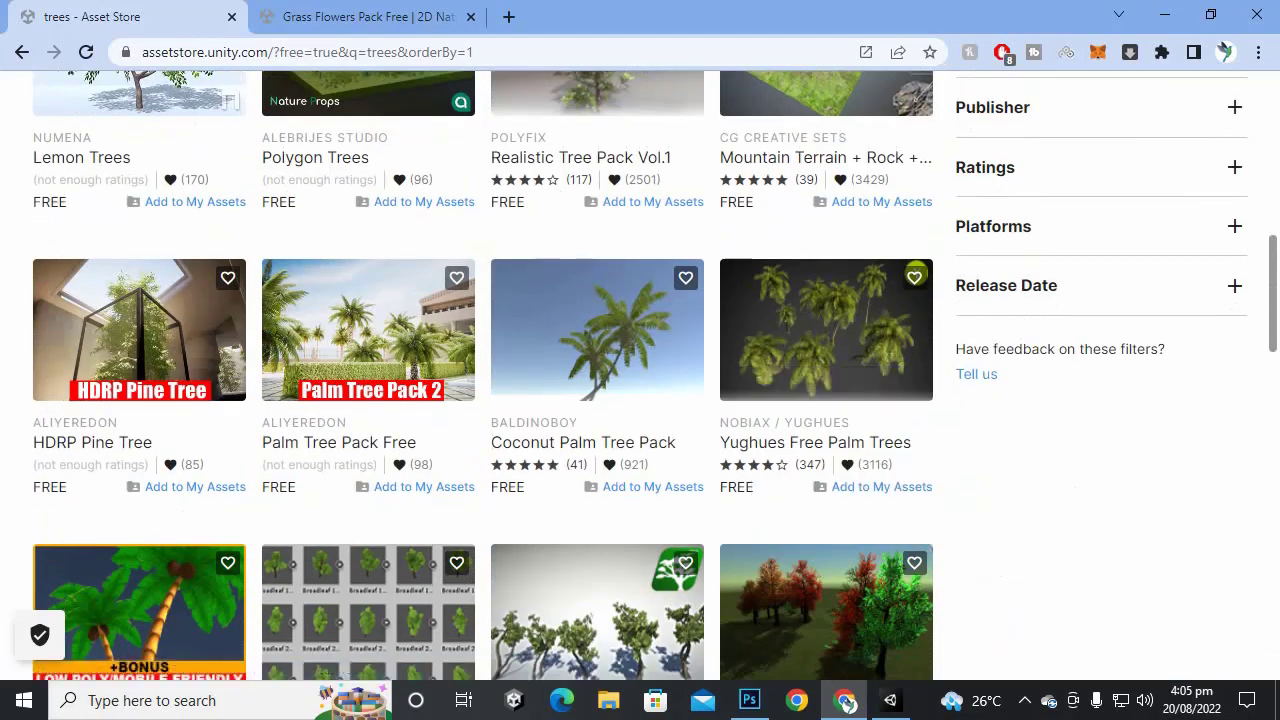
{"action": "scroll", "coordinate": [826, 445], "scroll_direction": "down", "scroll_amount": 2}
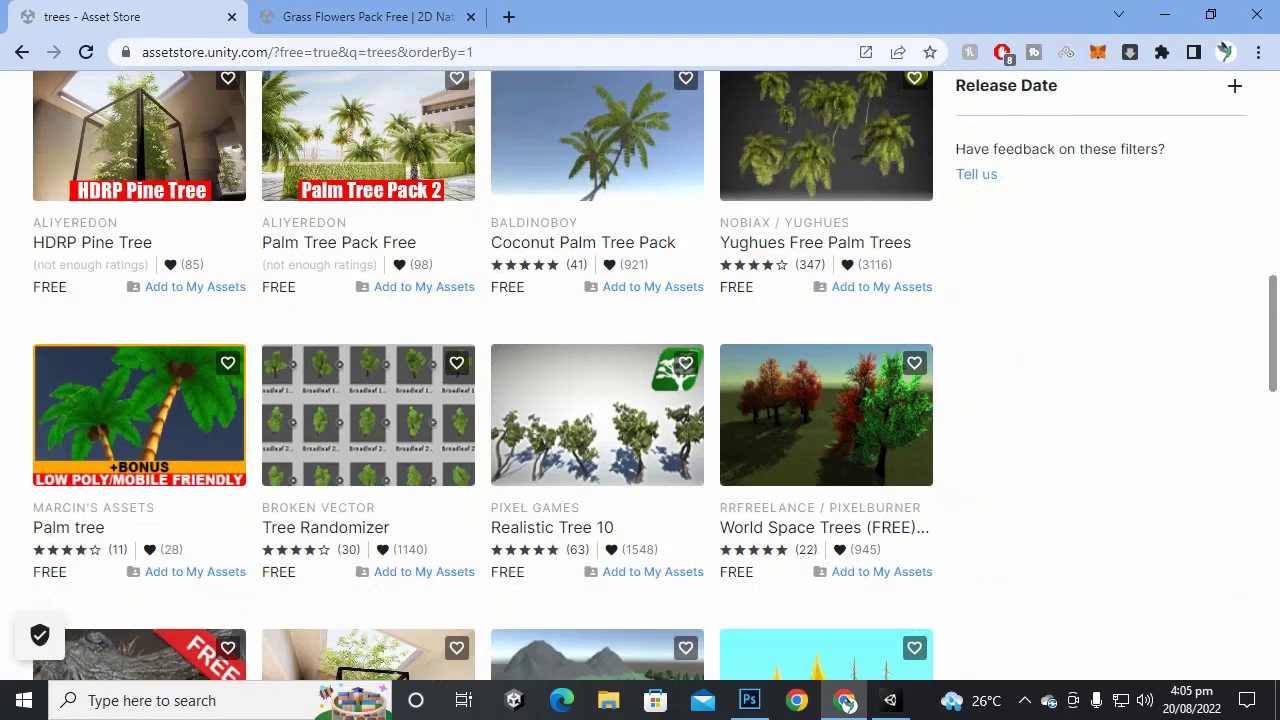
{"action": "scroll", "coordinate": [640, 380], "scroll_direction": "down", "scroll_amount": 5}
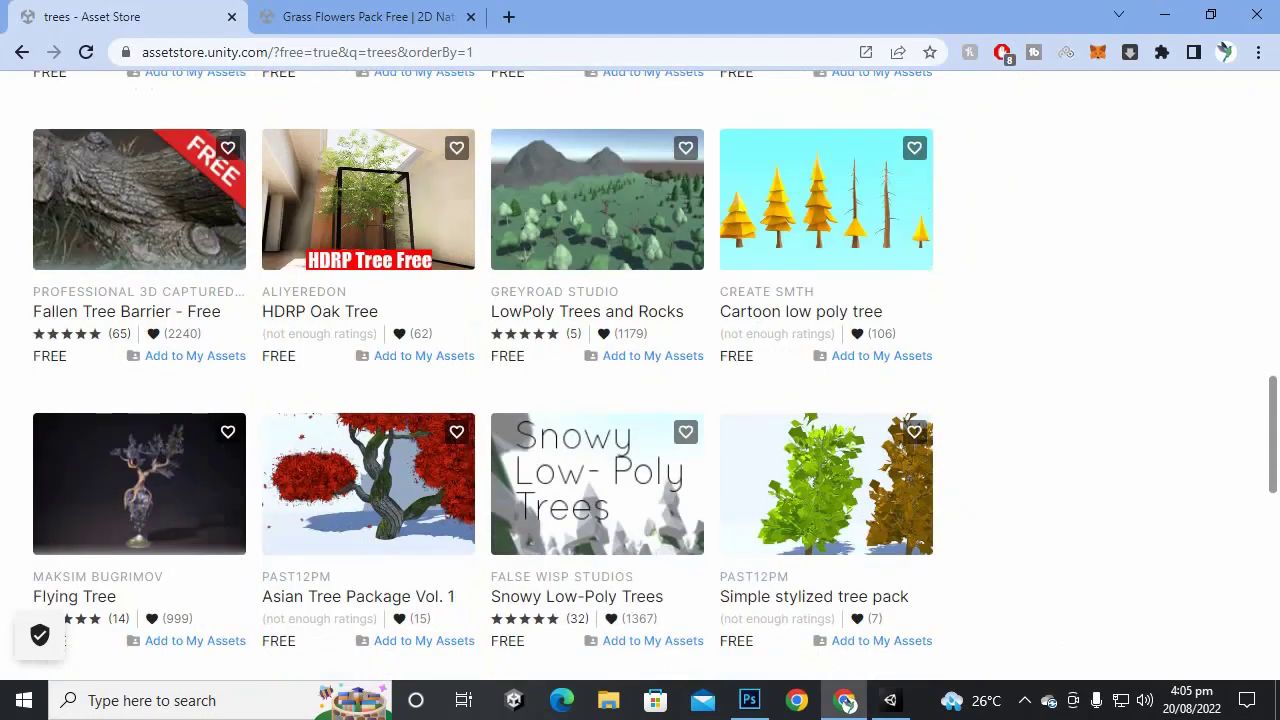
{"action": "scroll", "coordinate": [480, 412], "scroll_direction": "down", "scroll_amount": 3}
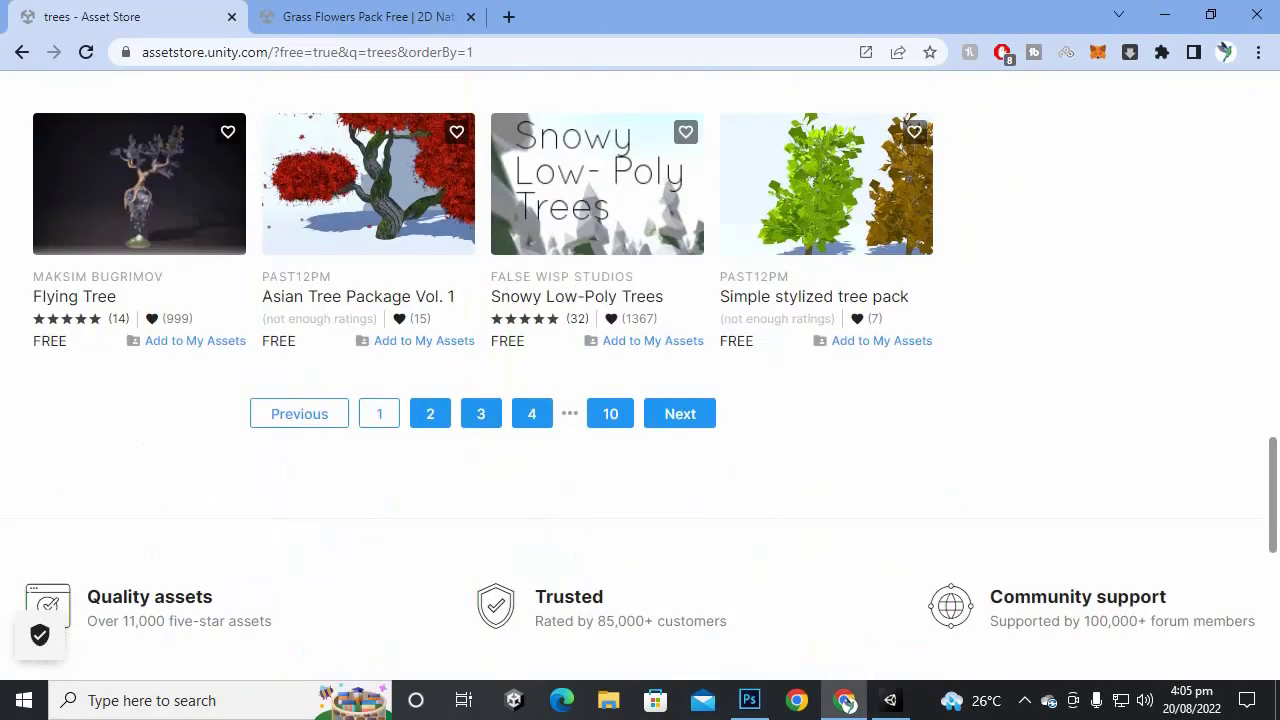
{"action": "scroll", "coordinate": [480, 412], "scroll_direction": "up", "scroll_amount": 6}
{"action": "scroll", "coordinate": [481, 430], "scroll_direction": "up", "scroll_amount": 7}
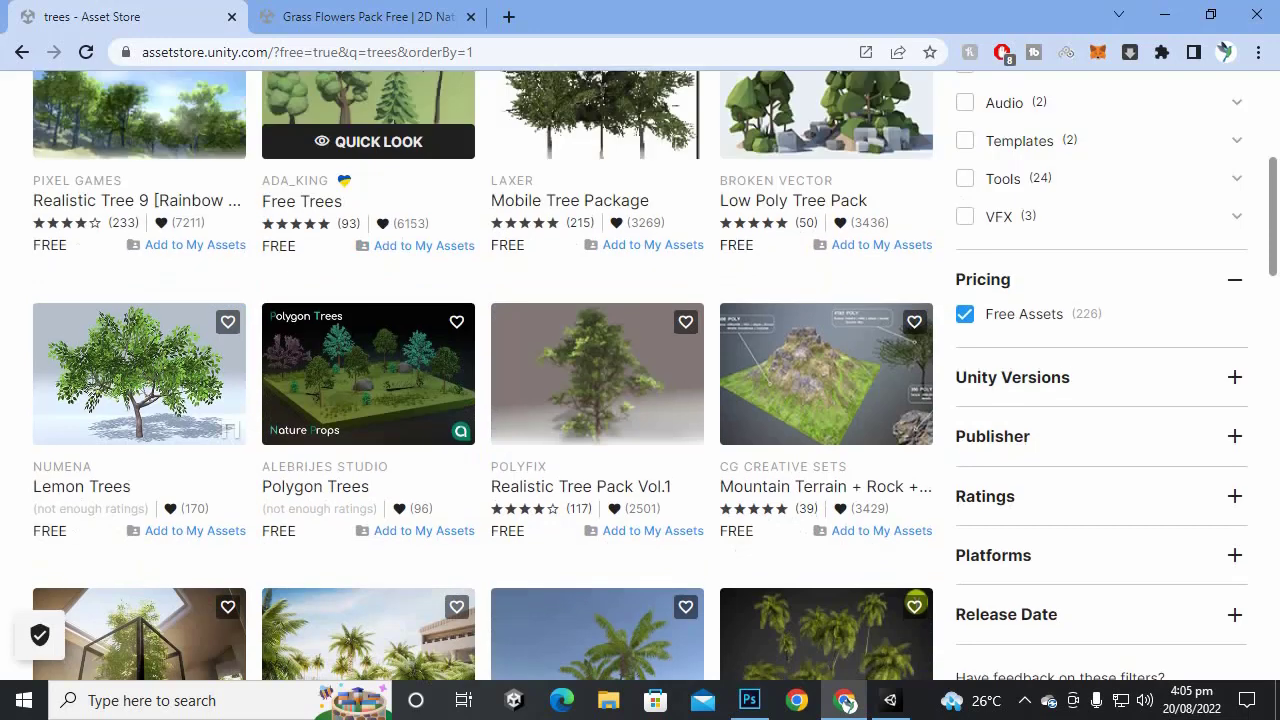
Step: Replace the asset search with "conifer" and open the free Conifers [BOTD] package page
{"action": "scroll", "coordinate": [420, 180], "scroll_direction": "up", "scroll_amount": 5}
{"action": "left_click", "coordinate": [420, 178]}
{"action": "key", "text": "ctrl+a"}
{"action": "type", "text": "c"}
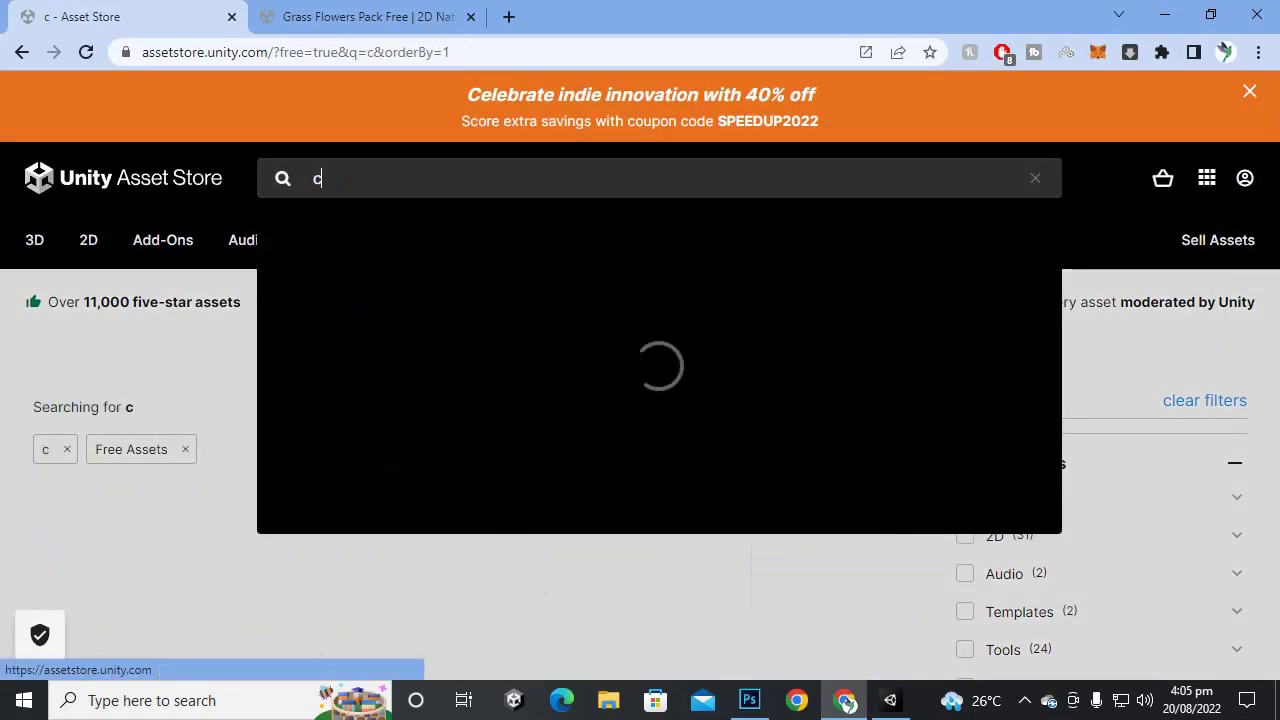
{"action": "type", "text": "onifer"}
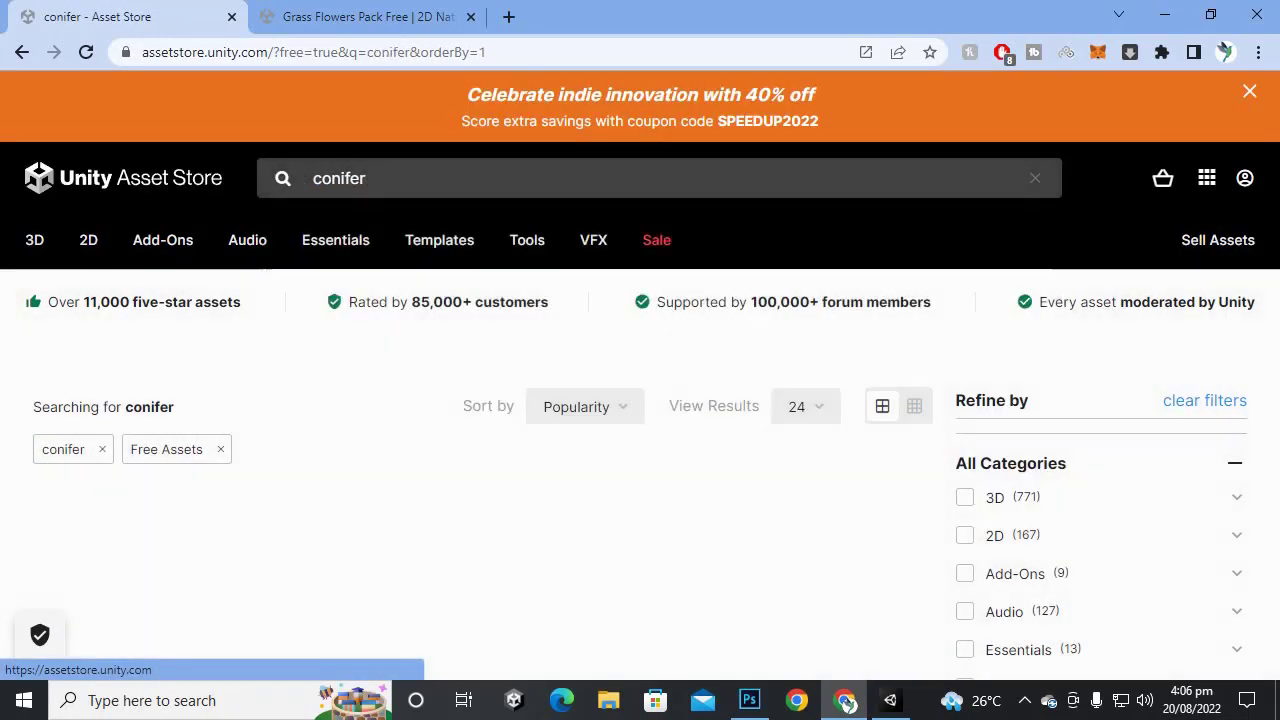
{"action": "scroll", "coordinate": [640, 400], "scroll_direction": "down", "scroll_amount": 5}
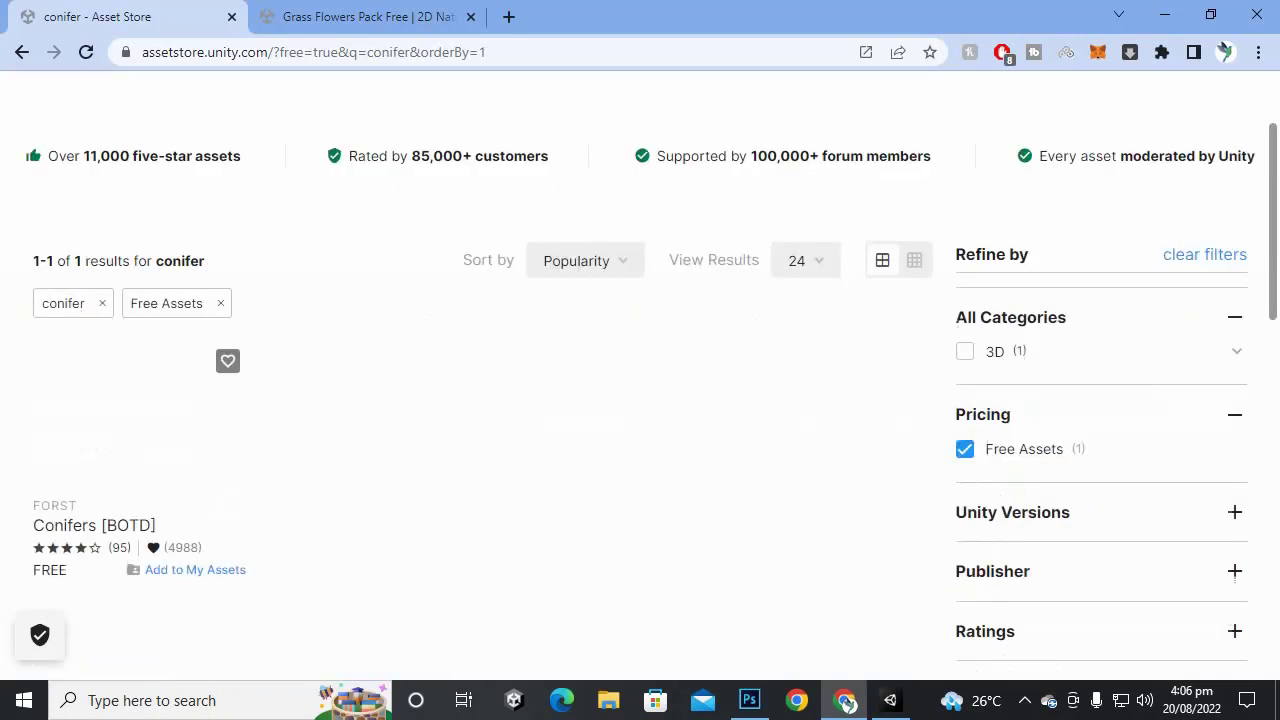
{"action": "scroll", "coordinate": [640, 400], "scroll_direction": "up", "scroll_amount": 3}
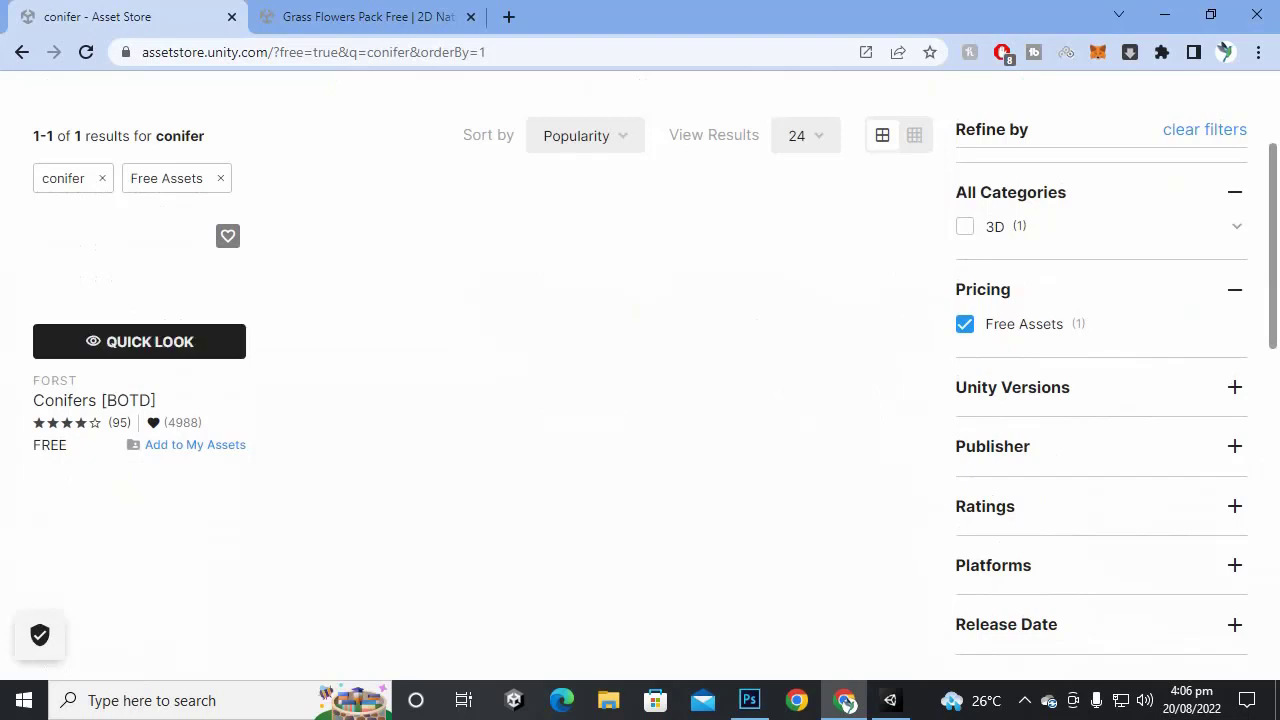
{"action": "left_click", "coordinate": [139, 290]}
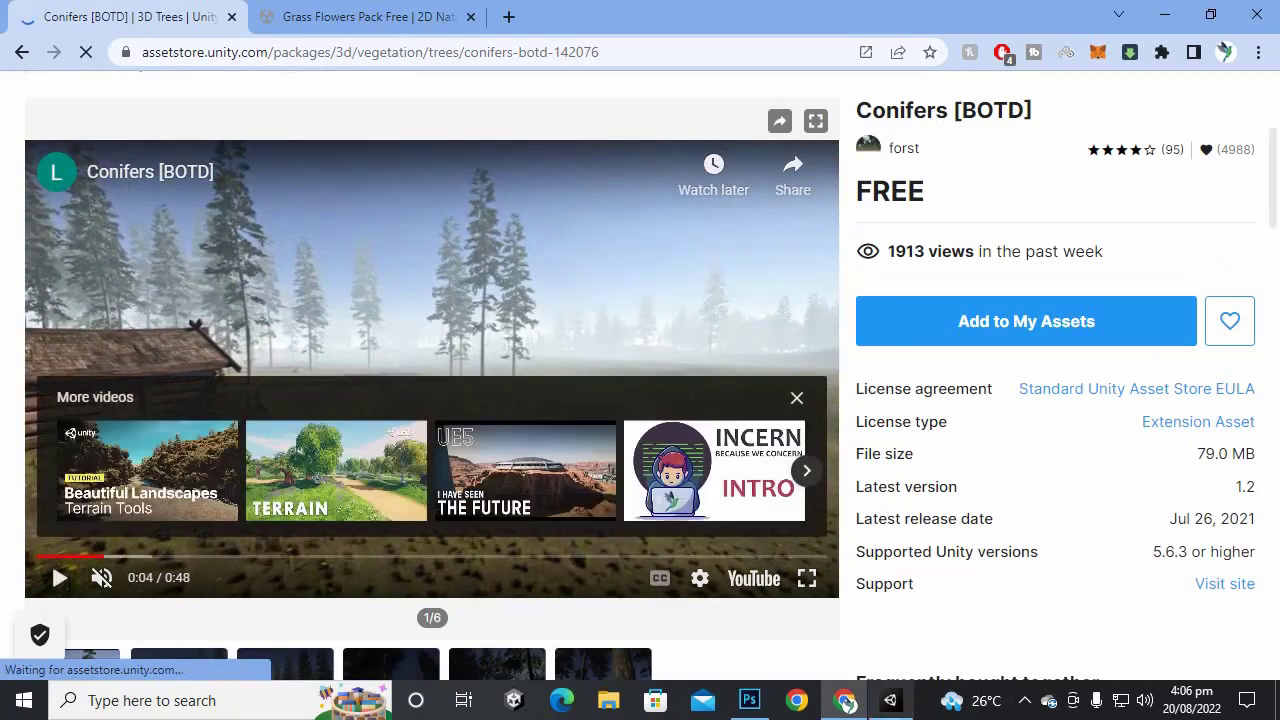
Step: Switch between Chrome and Unity to check the progress of the package download and its preparation
{"action": "left_click", "coordinate": [846, 703]}
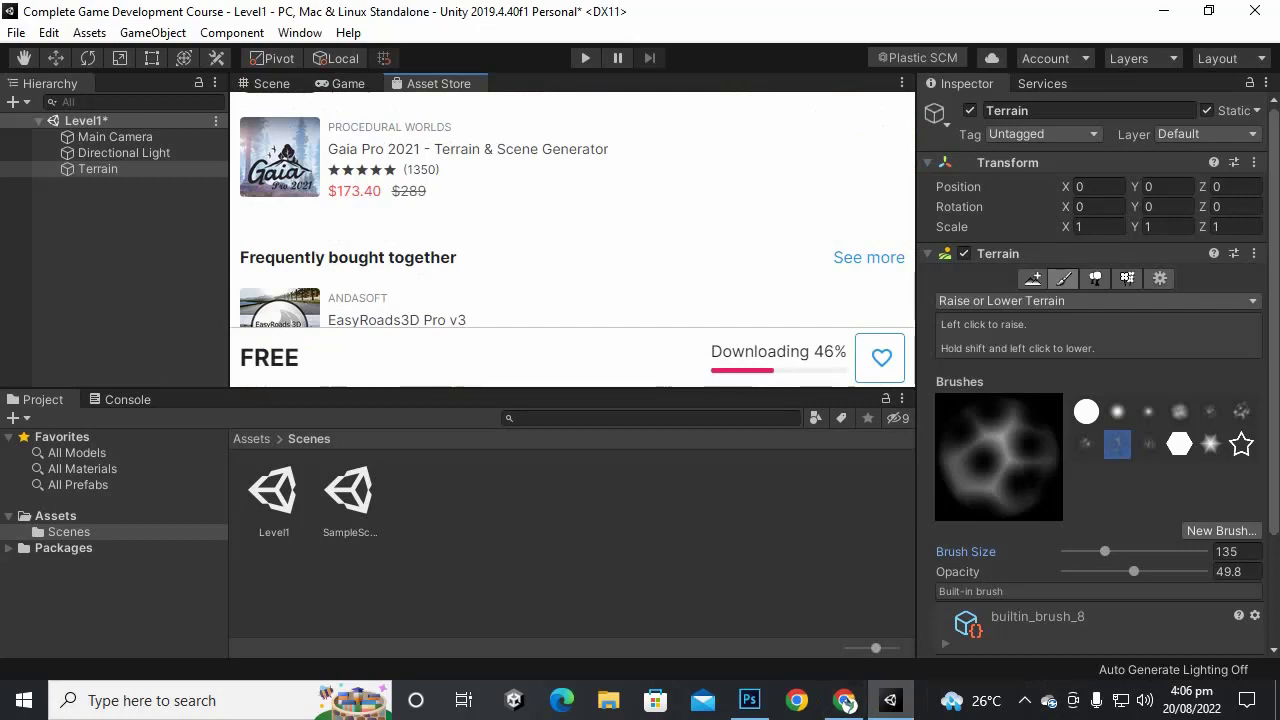
{"action": "left_click", "coordinate": [845, 702]}
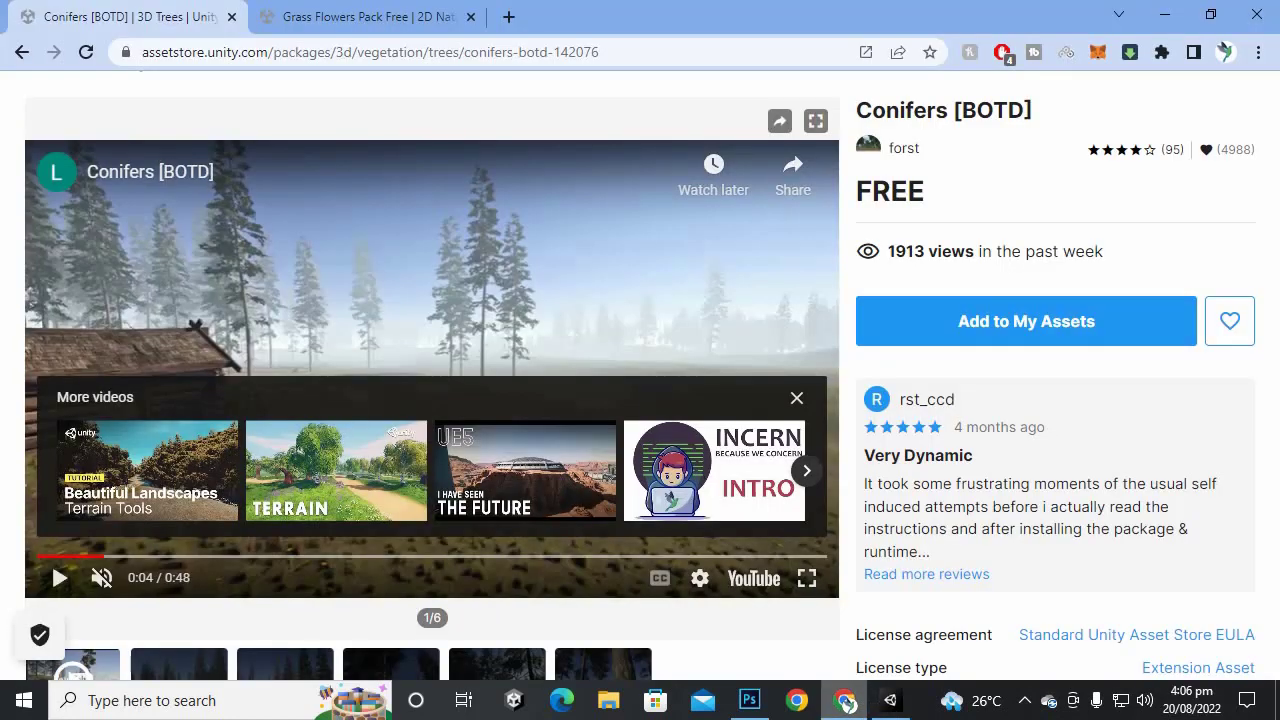
{"action": "left_click", "coordinate": [845, 702]}
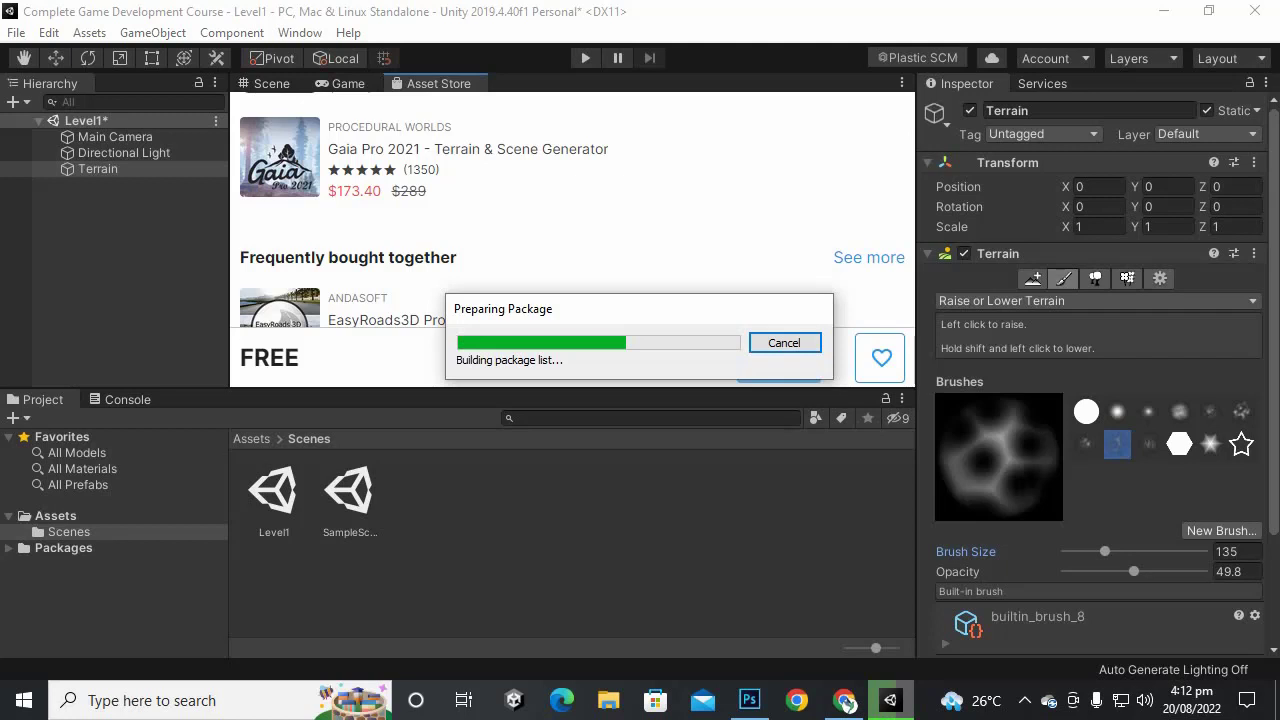
{"action": "left_click", "coordinate": [1024, 700]}
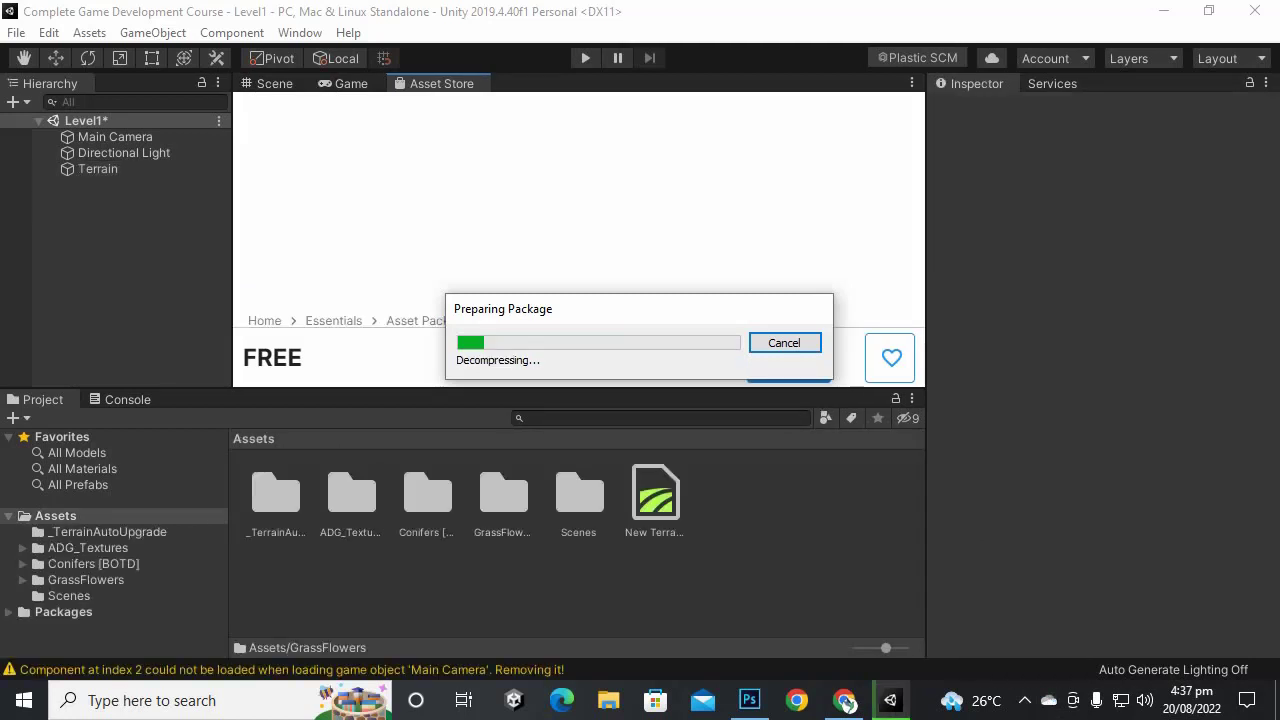
Step: Switch to Chrome and review the preview images and description of the Standard Assets (for Unity 2018.4) package
{"action": "left_click", "coordinate": [845, 702]}
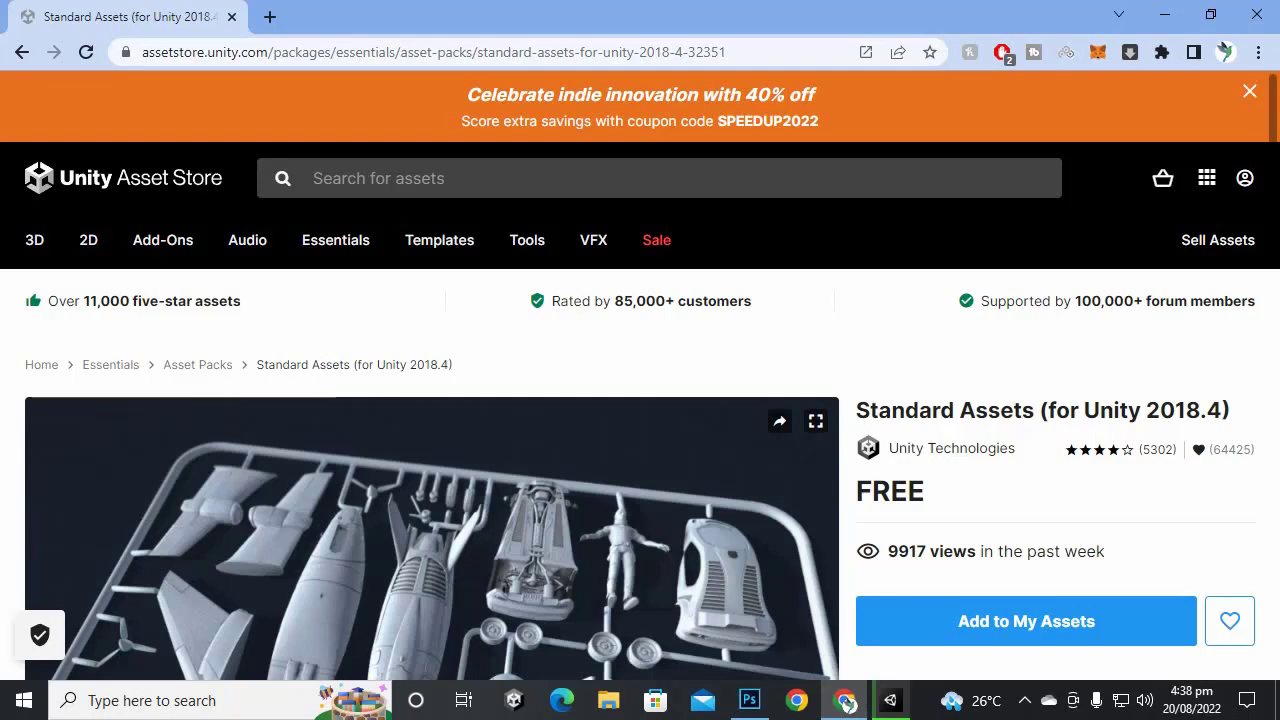
{"action": "scroll", "coordinate": [845, 702], "scroll_direction": "down", "scroll_amount": 3}
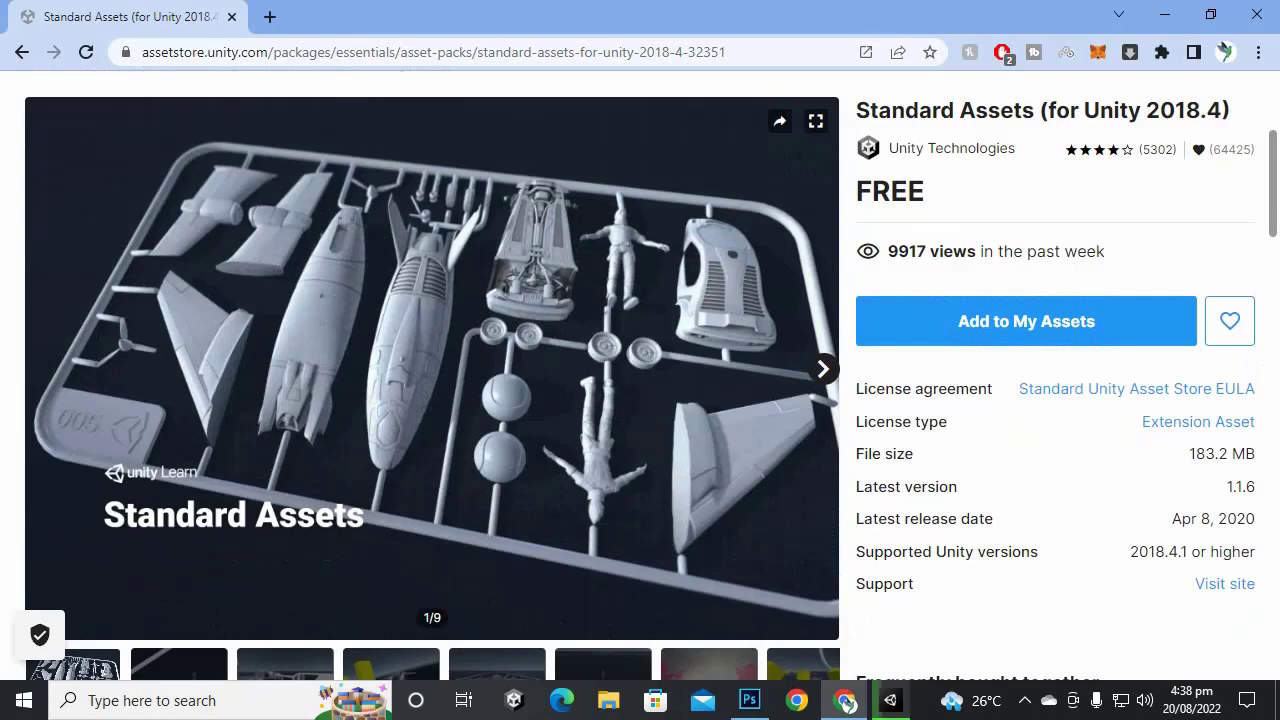
{"action": "scroll", "coordinate": [845, 703], "scroll_direction": "down", "scroll_amount": 4}
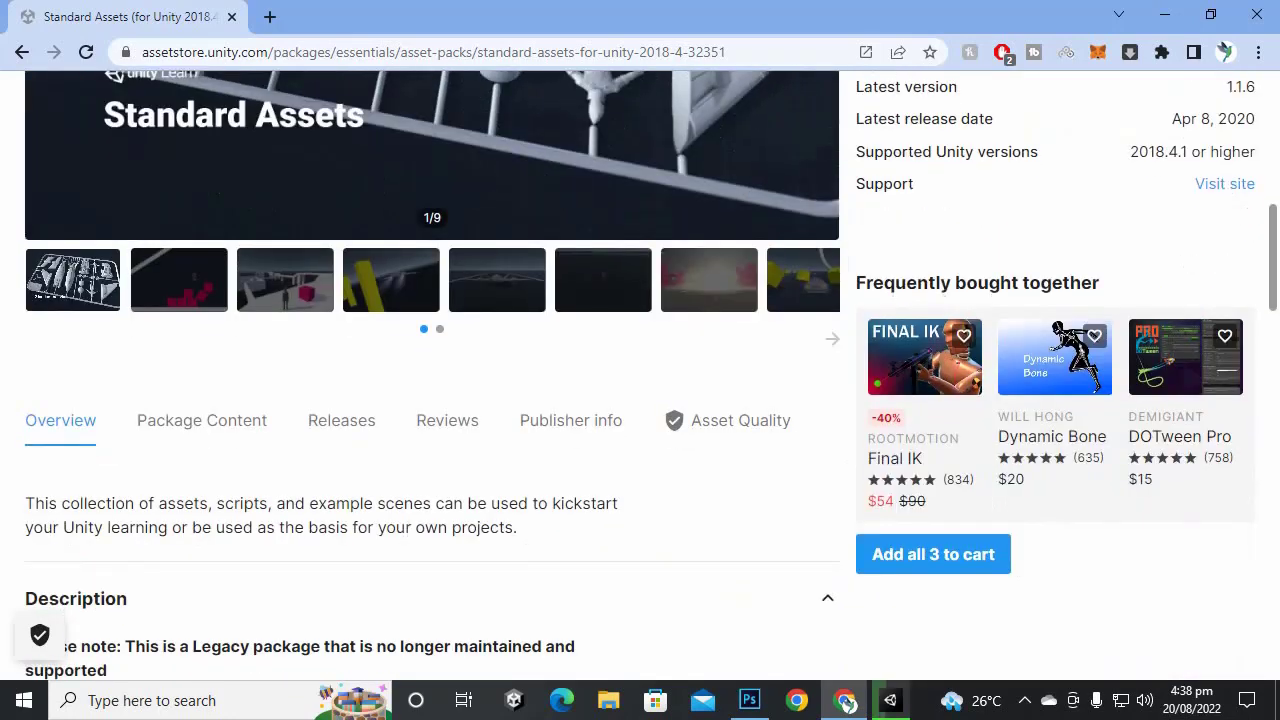
{"action": "scroll", "coordinate": [845, 703], "scroll_direction": "up", "scroll_amount": 3}
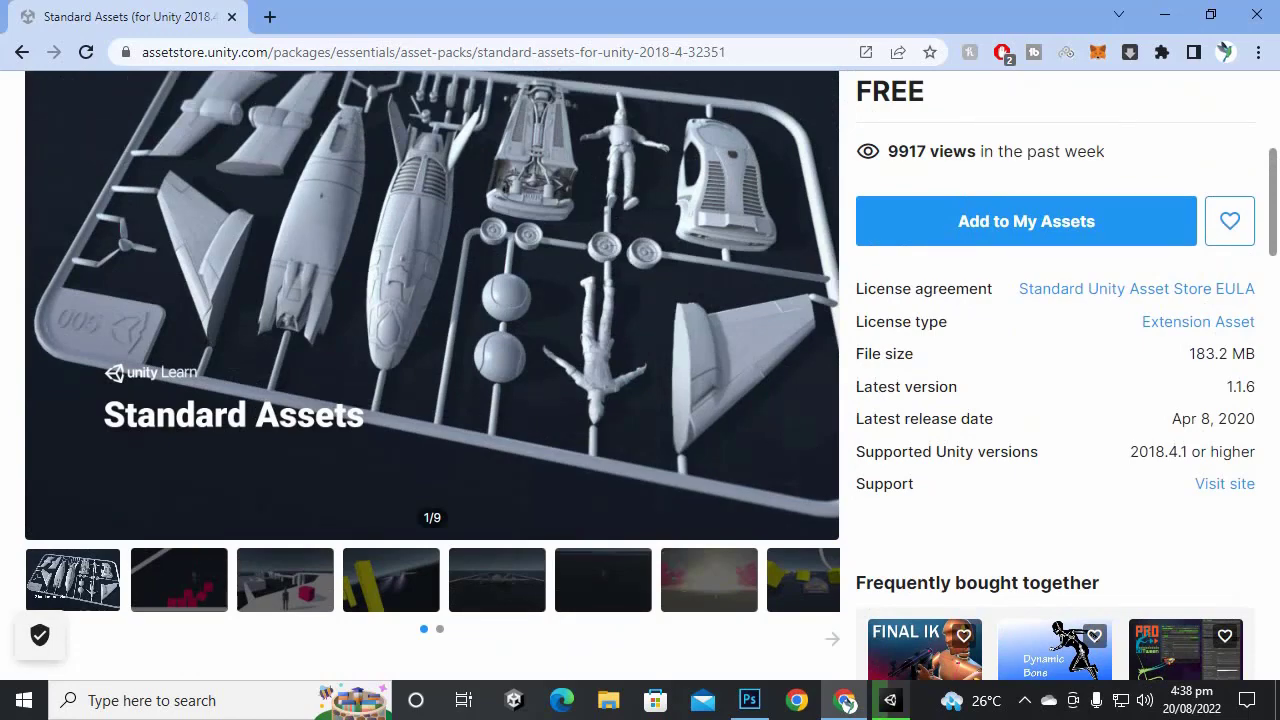
{"action": "scroll", "coordinate": [845, 703], "scroll_direction": "down", "scroll_amount": 4}
{"action": "scroll", "coordinate": [845, 703], "scroll_direction": "down", "scroll_amount": 2}
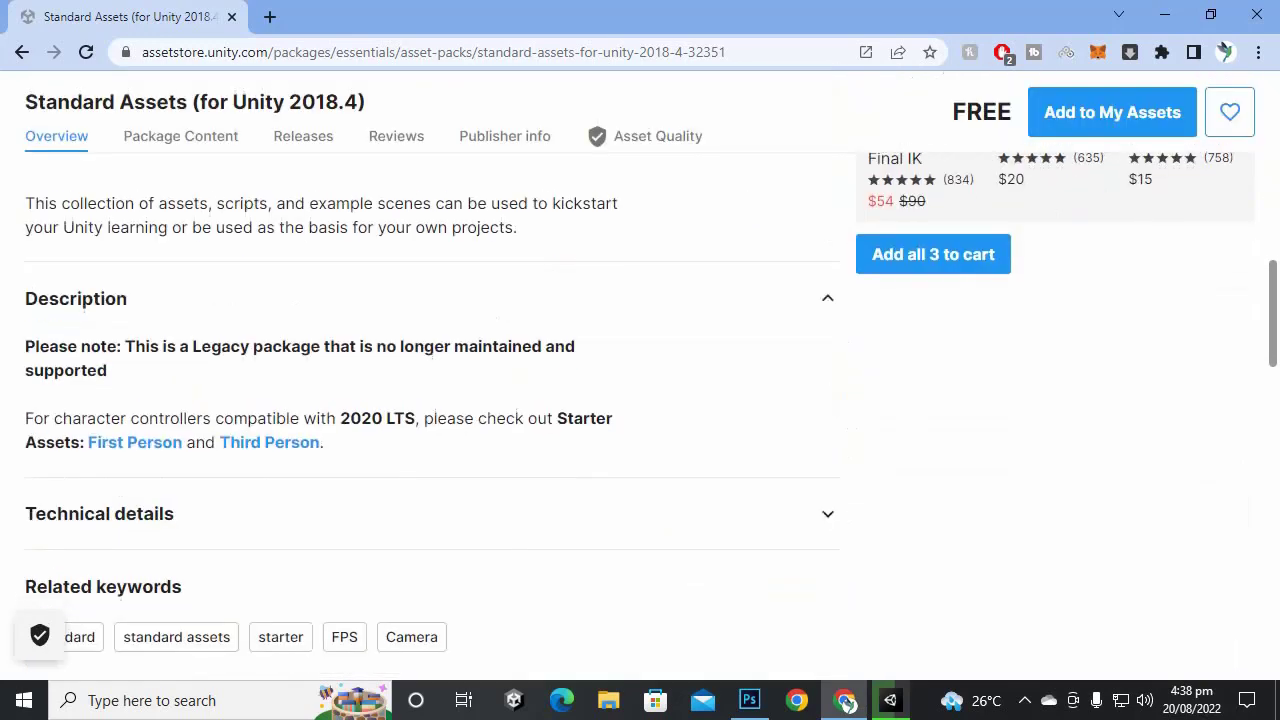
{"action": "scroll", "coordinate": [845, 703], "scroll_direction": "down", "scroll_amount": 2}
{"action": "scroll", "coordinate": [845, 703], "scroll_direction": "up", "scroll_amount": 4}
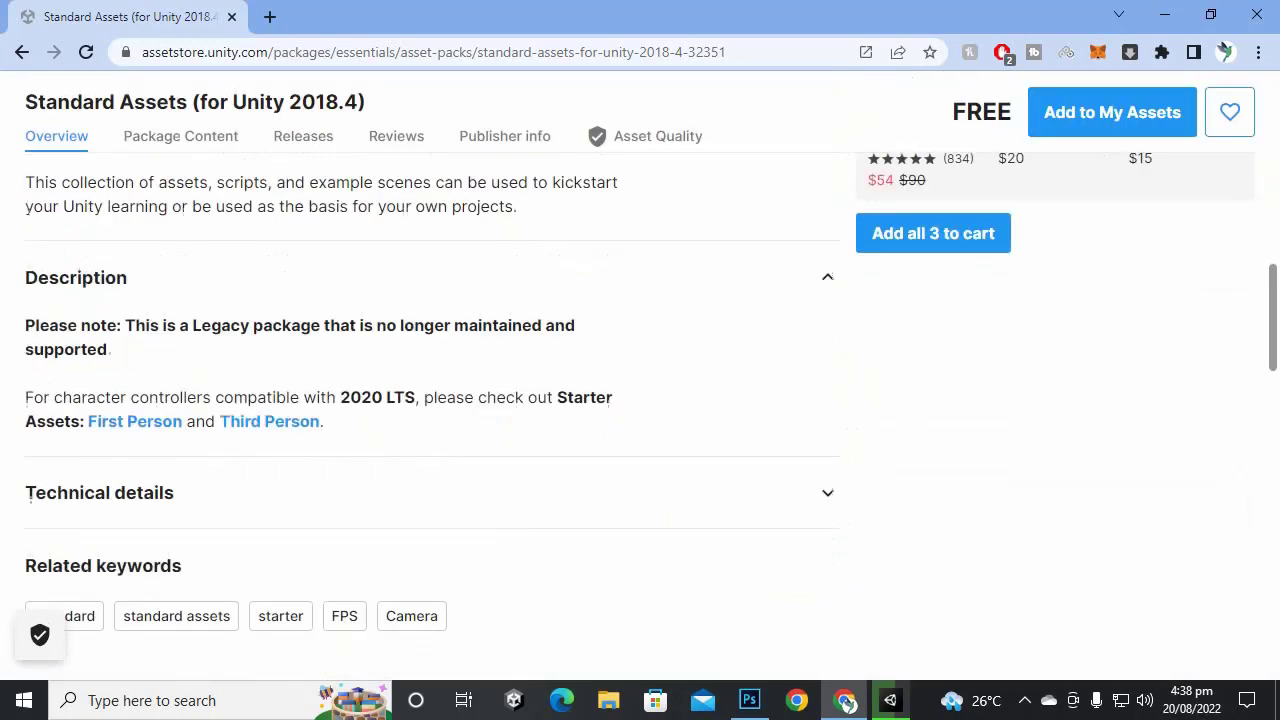
{"action": "scroll", "coordinate": [845, 703], "scroll_direction": "up", "scroll_amount": 8}
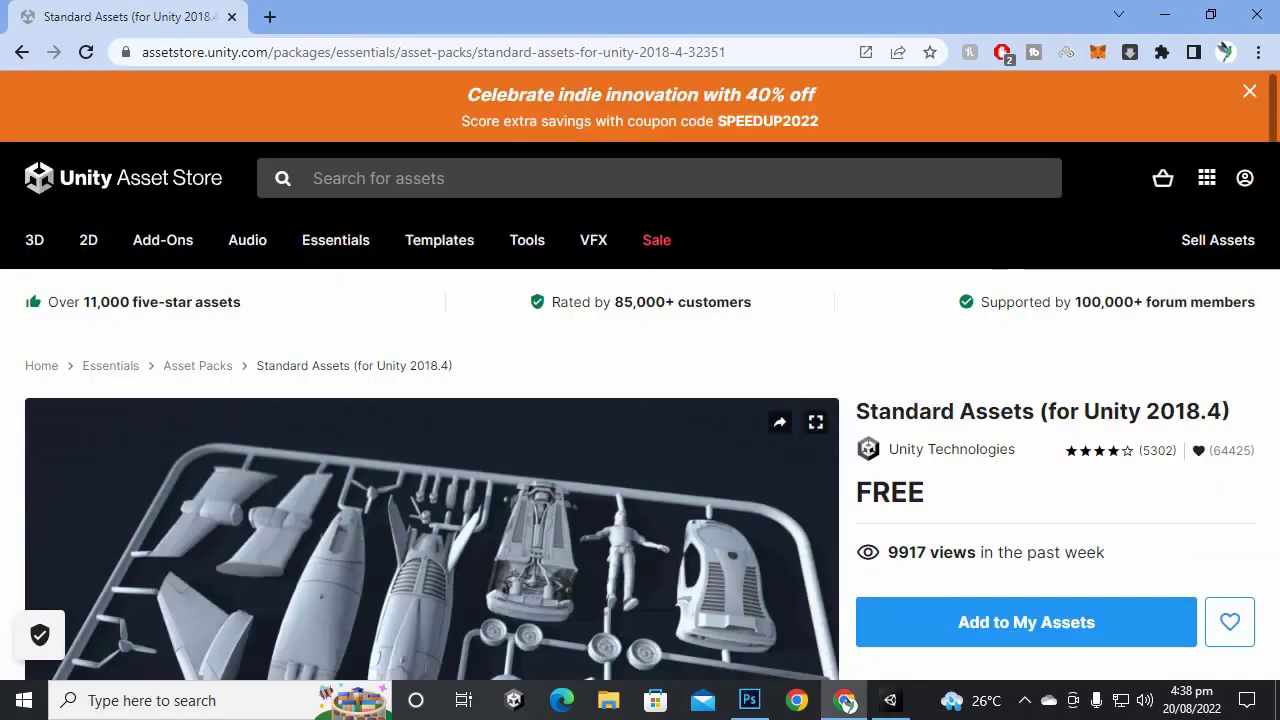
Step: Highlight the Standard Assets package's version number and full title, and look over its licence, file size and supported version details
{"action": "left_click_drag", "start_coordinate": [1146, 411], "coordinate": [1220, 411]}
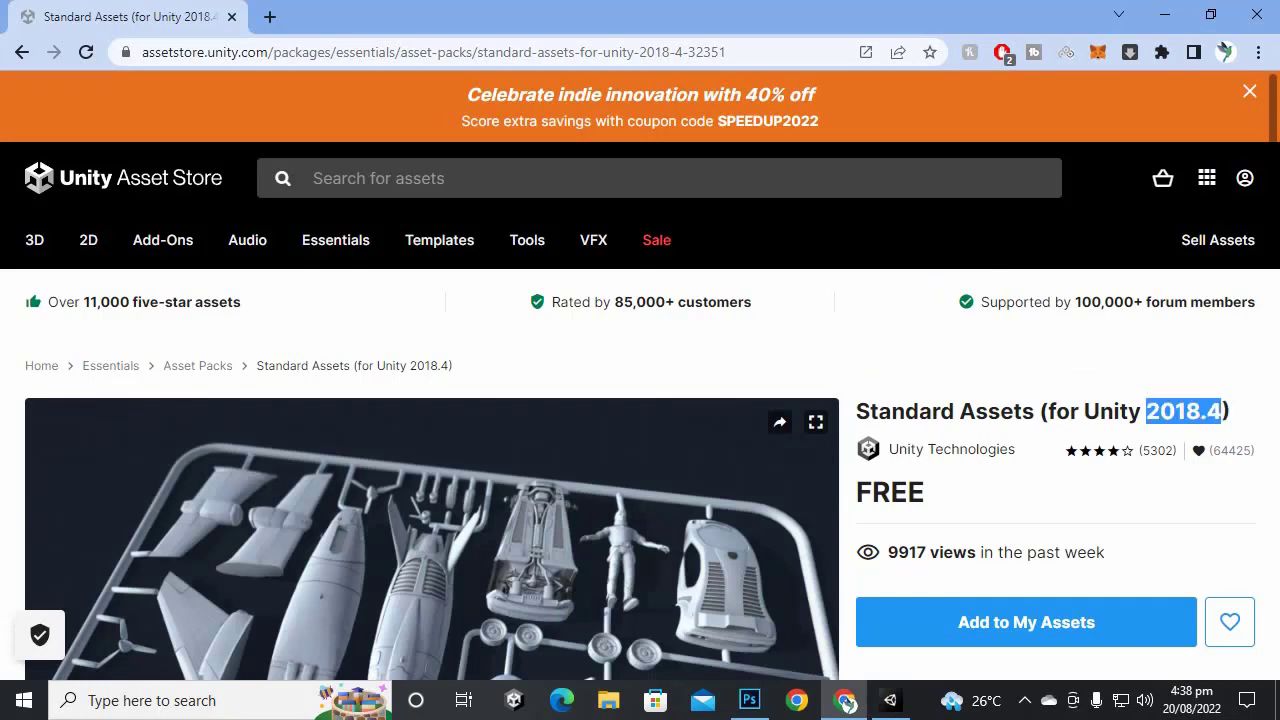
{"action": "left_click", "coordinate": [1220, 411]}
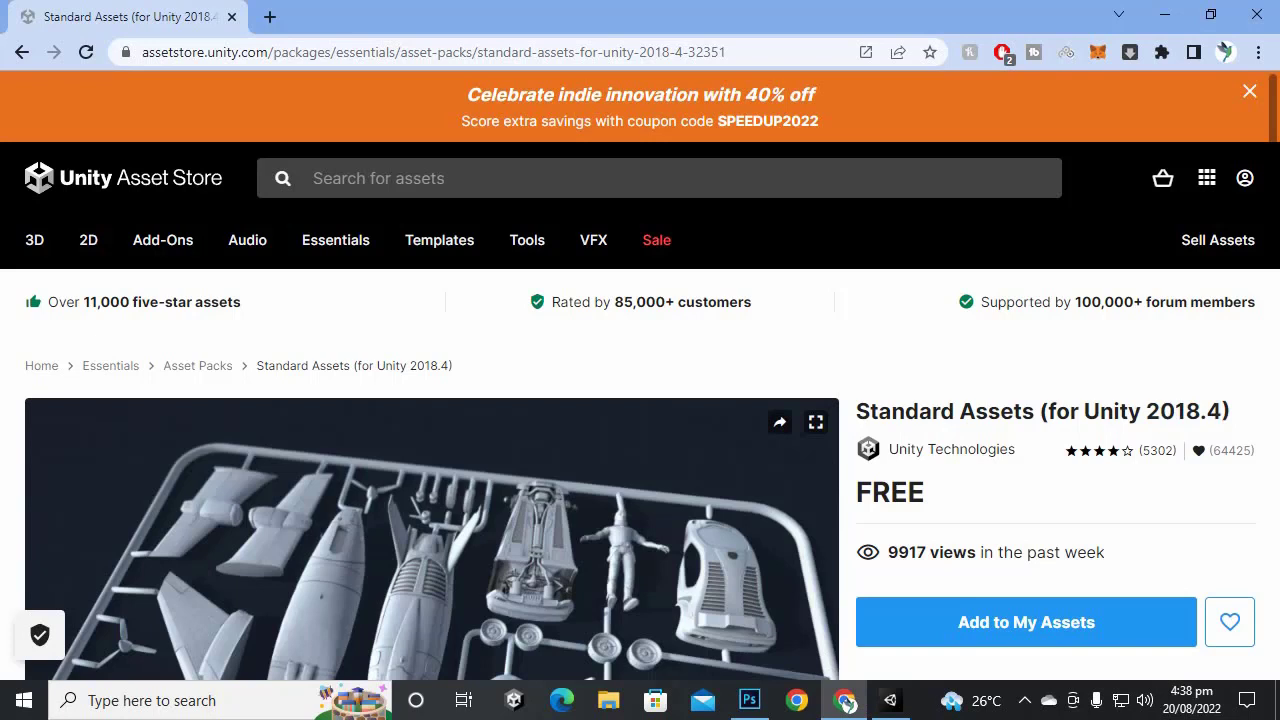
{"action": "left_click_drag", "start_coordinate": [856, 411], "coordinate": [1230, 411]}
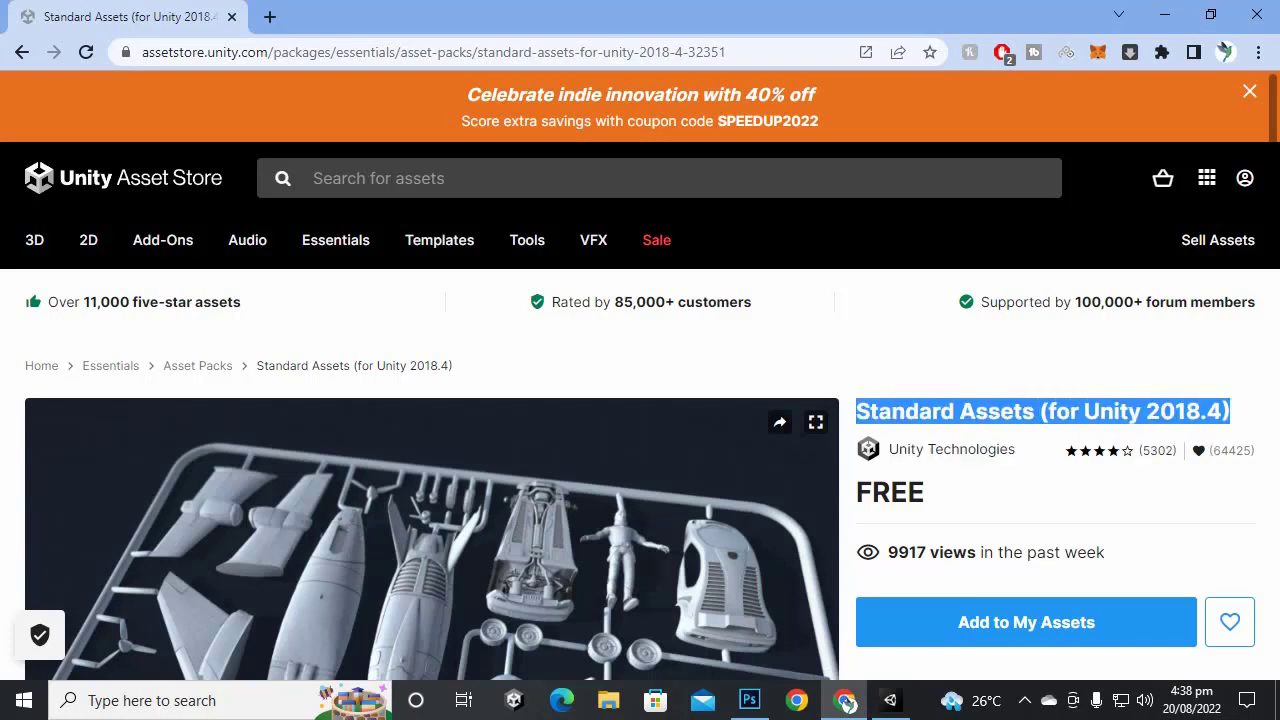
{"action": "left_click", "coordinate": [1230, 411]}
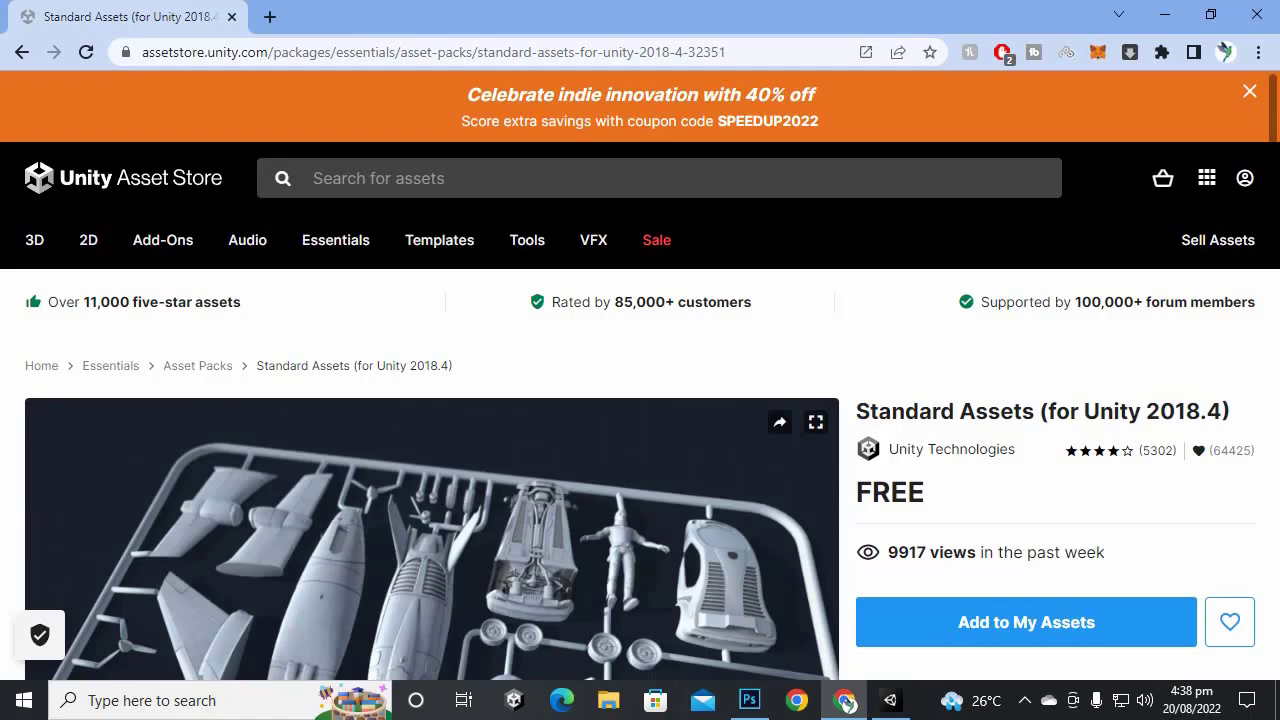
{"action": "scroll", "coordinate": [640, 375], "scroll_direction": "down", "scroll_amount": 4}
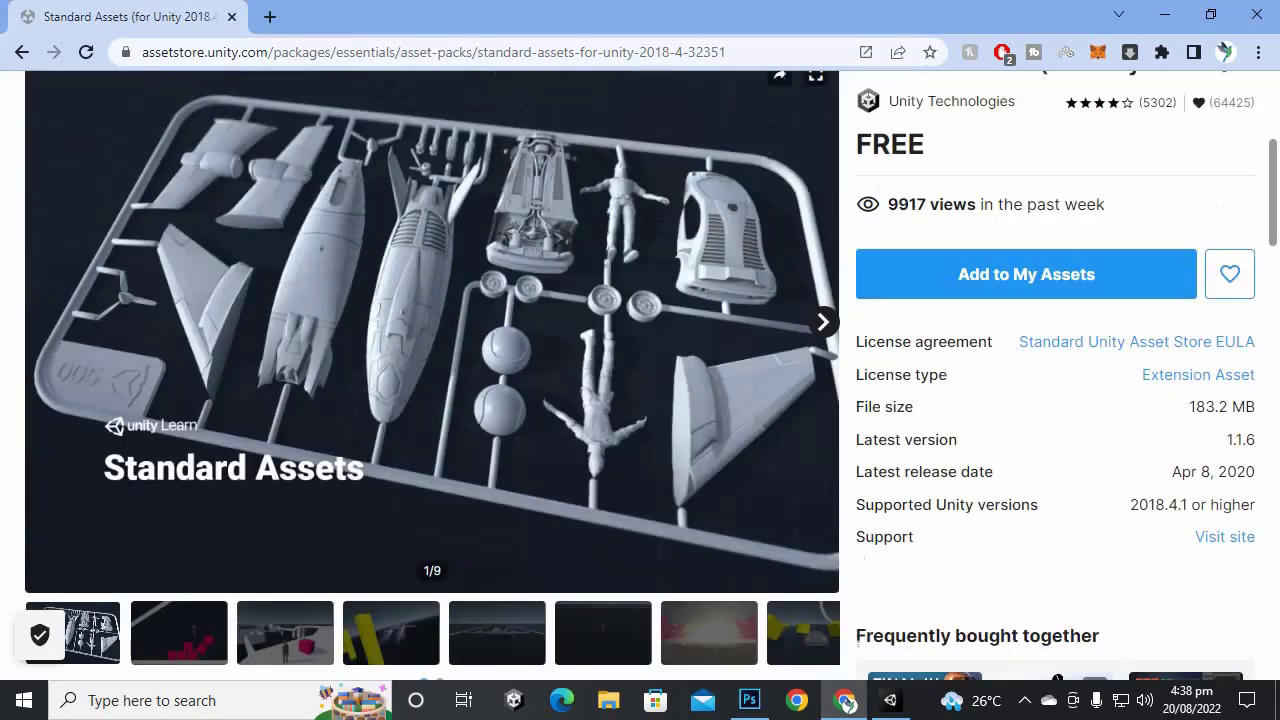
{"action": "scroll", "coordinate": [640, 375], "scroll_direction": "up", "scroll_amount": 1}
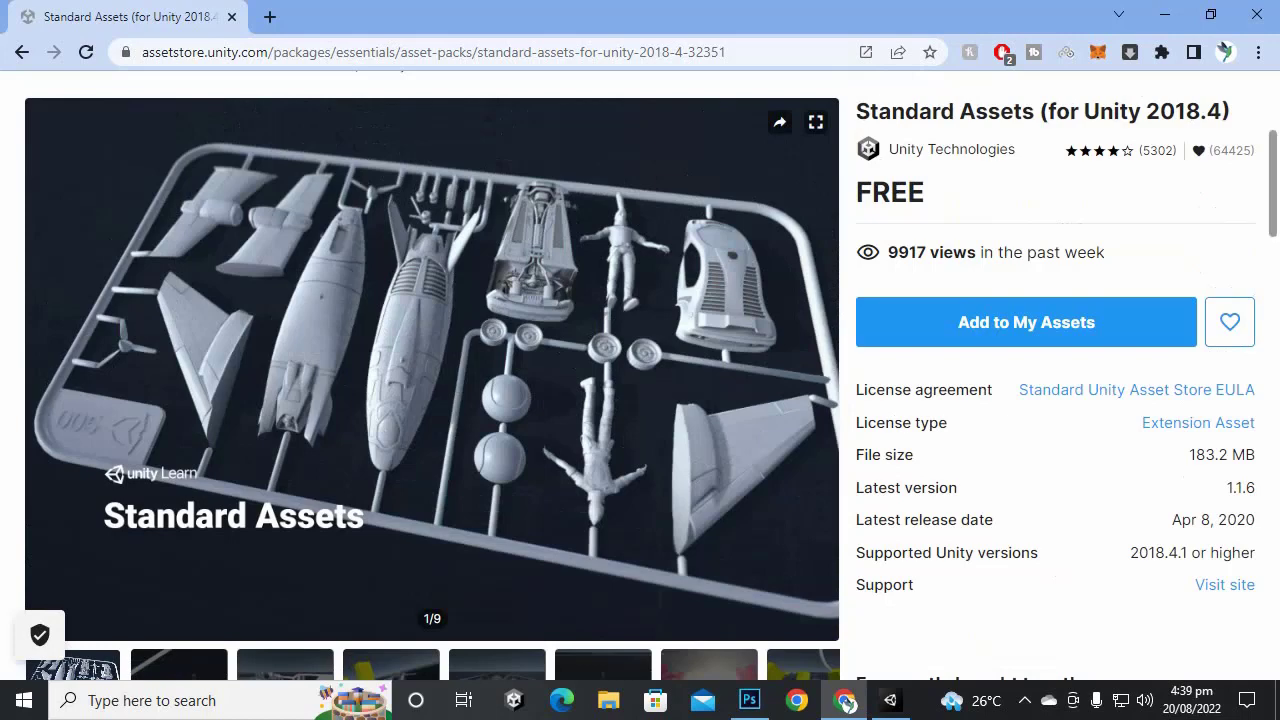
{"action": "scroll", "coordinate": [926, 533], "scroll_direction": "up", "scroll_amount": 1}
{"action": "left_click_drag", "start_coordinate": [857, 211], "coordinate": [1230, 211]}
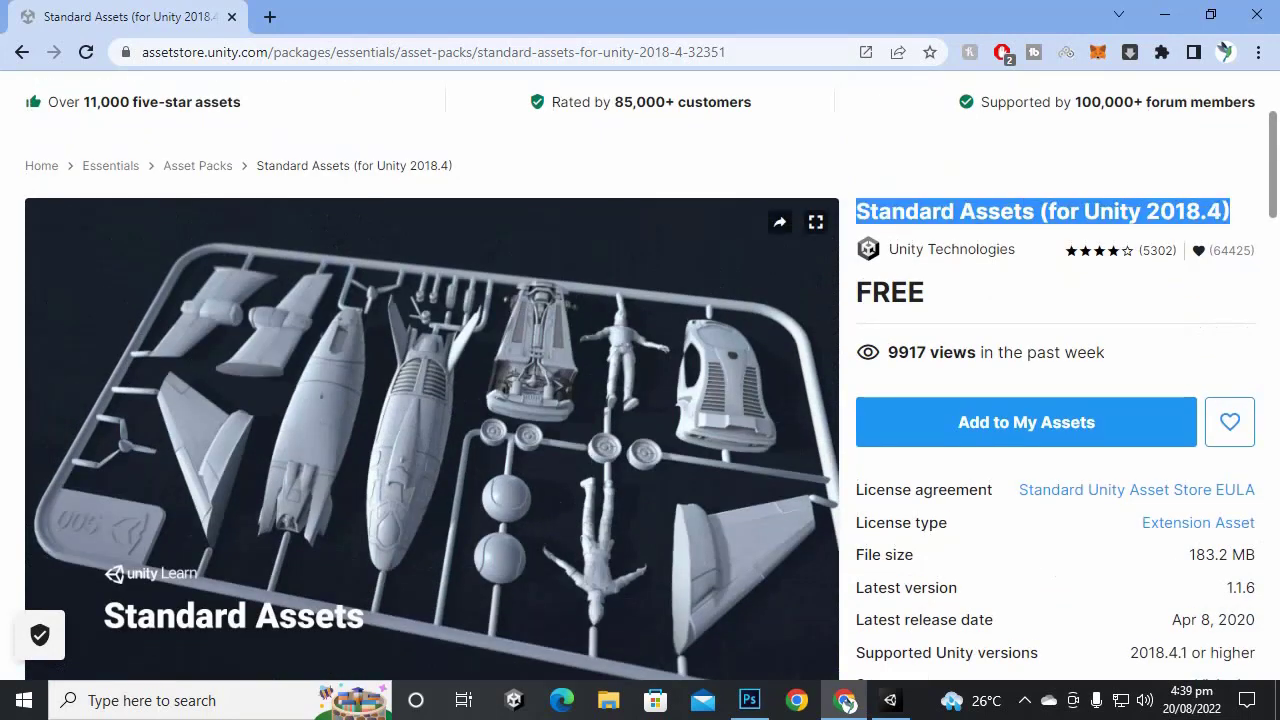
Step: Switch to Unity and import the Standard Assets package with all of its contents included
{"action": "left_click", "coordinate": [846, 701]}
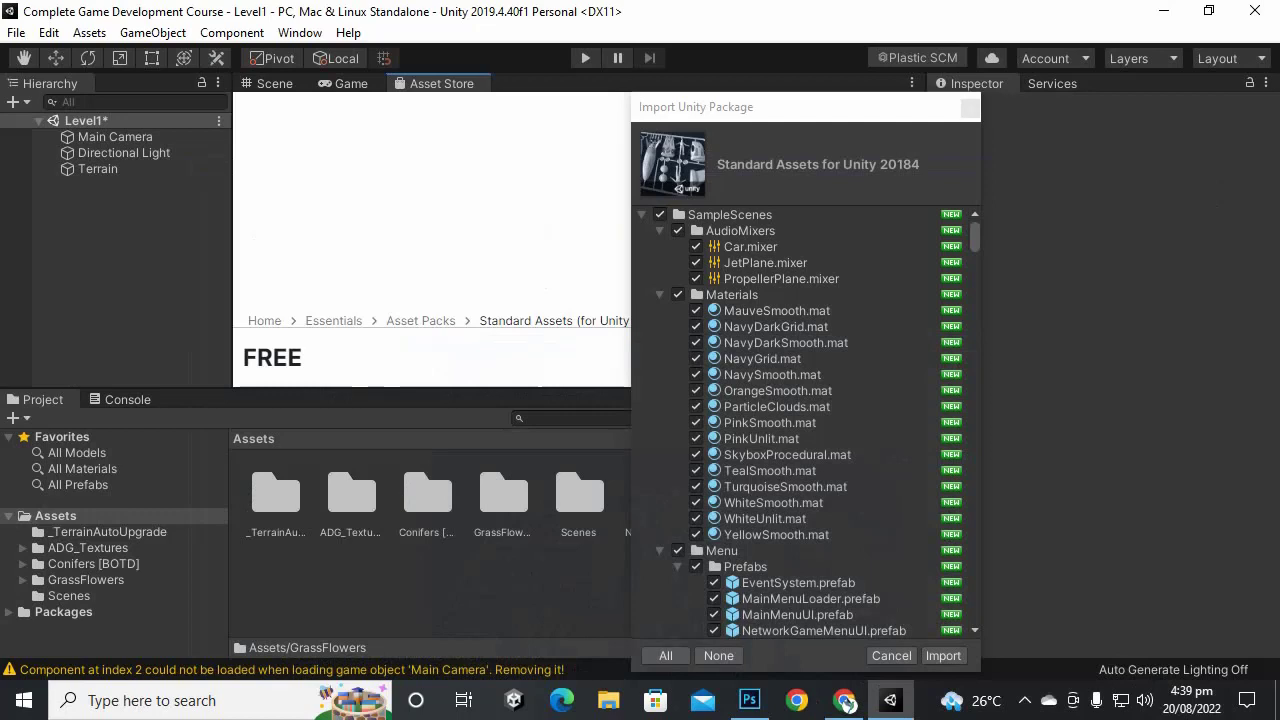
{"action": "scroll", "coordinate": [805, 422], "scroll_direction": "down", "scroll_amount": 20}
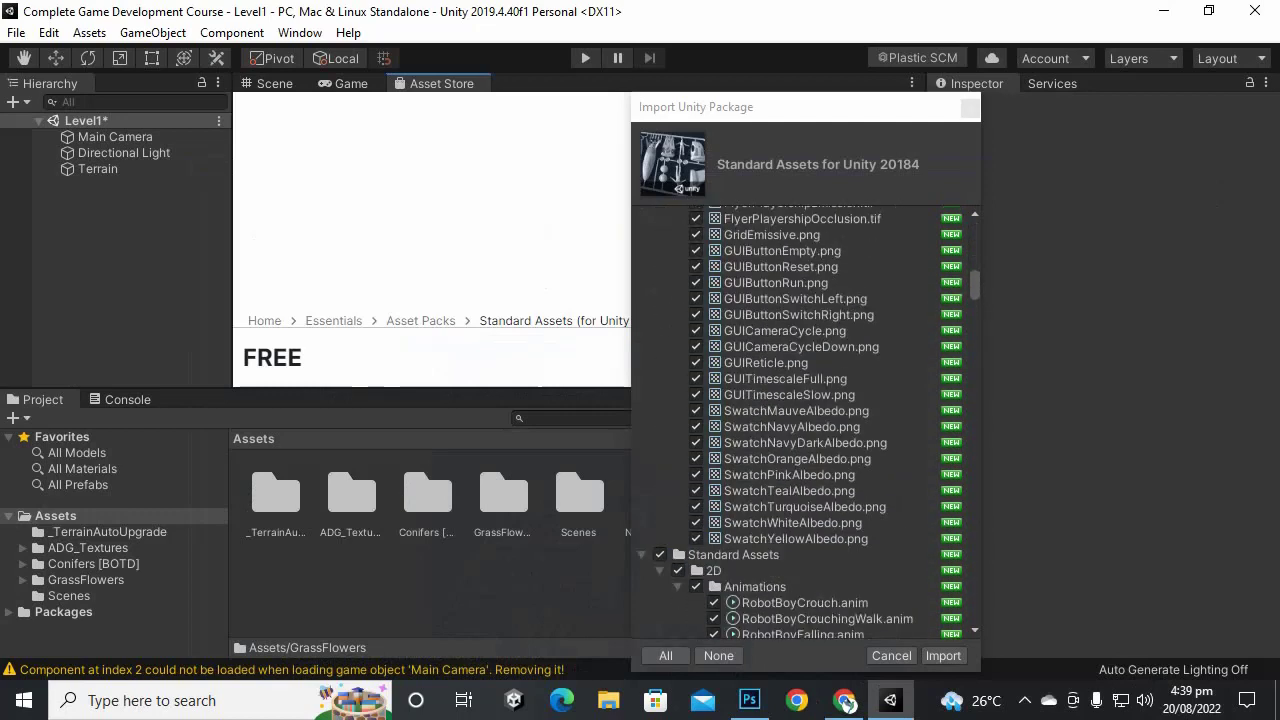
{"action": "left_click", "coordinate": [943, 655]}
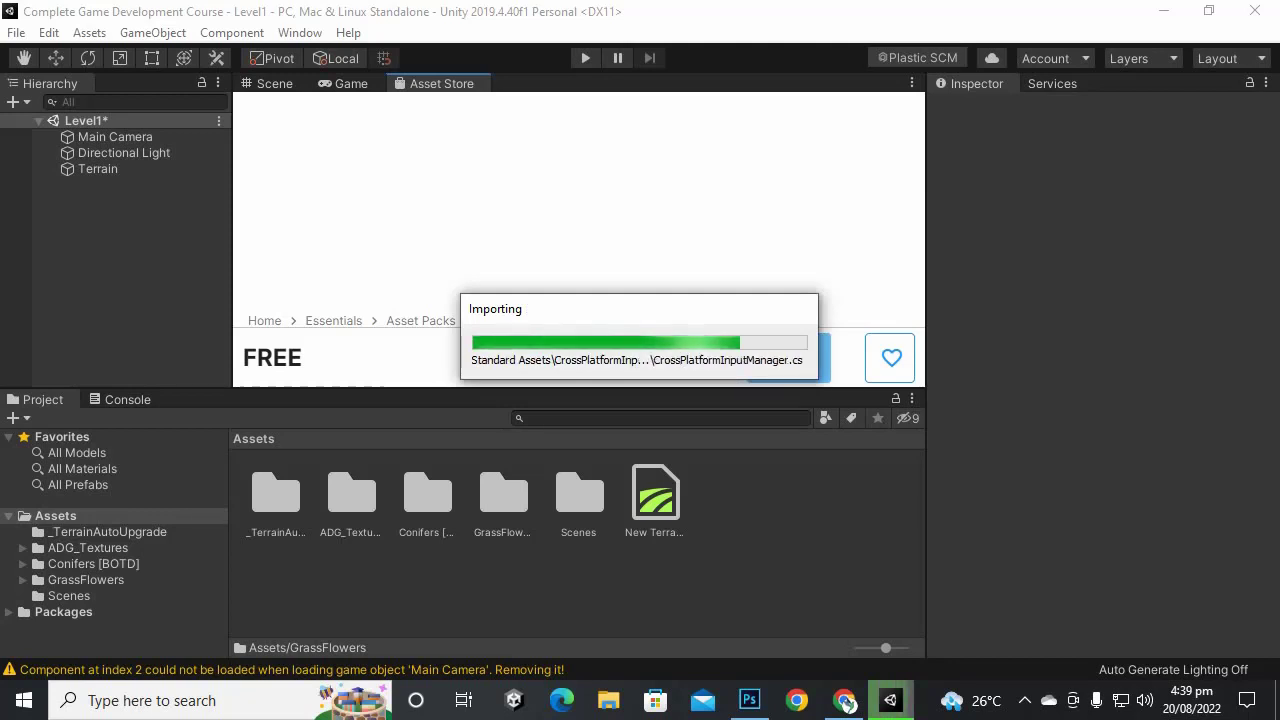
Step: Switch to Chrome and search Google for "ground texture" in a new tab
{"action": "left_click", "coordinate": [845, 700]}
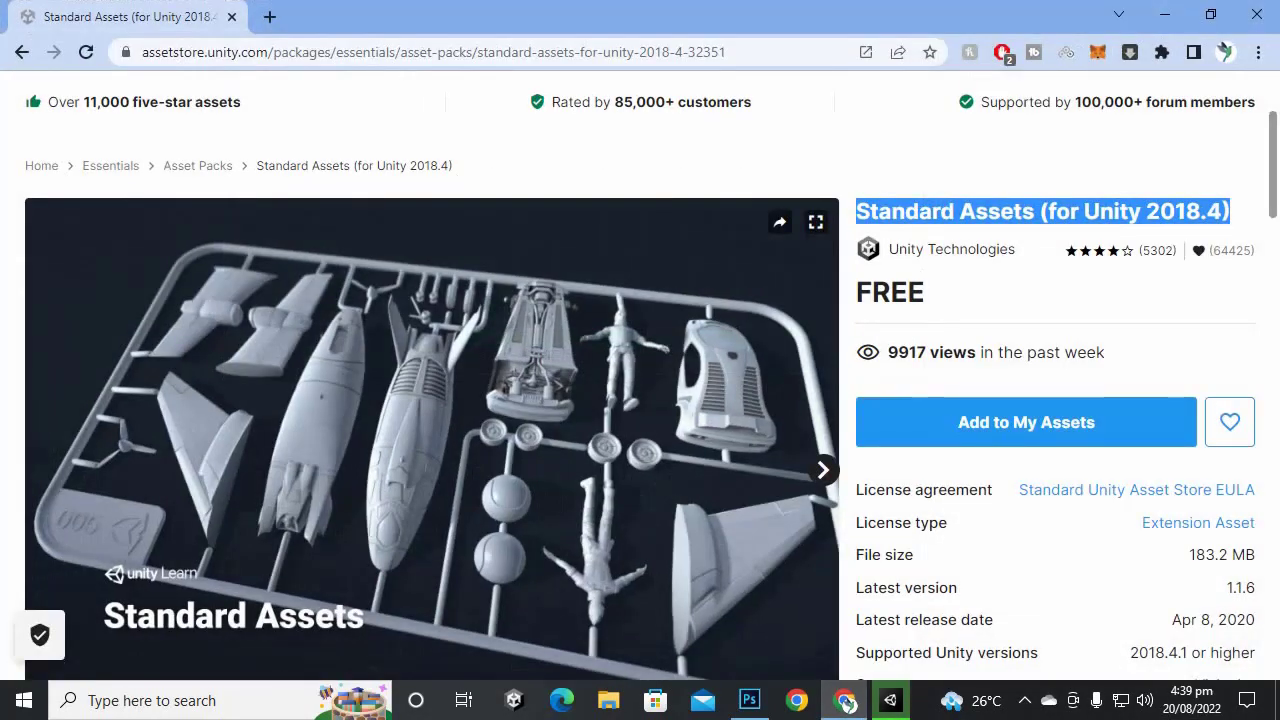
{"action": "key", "text": "ctrl+t"}
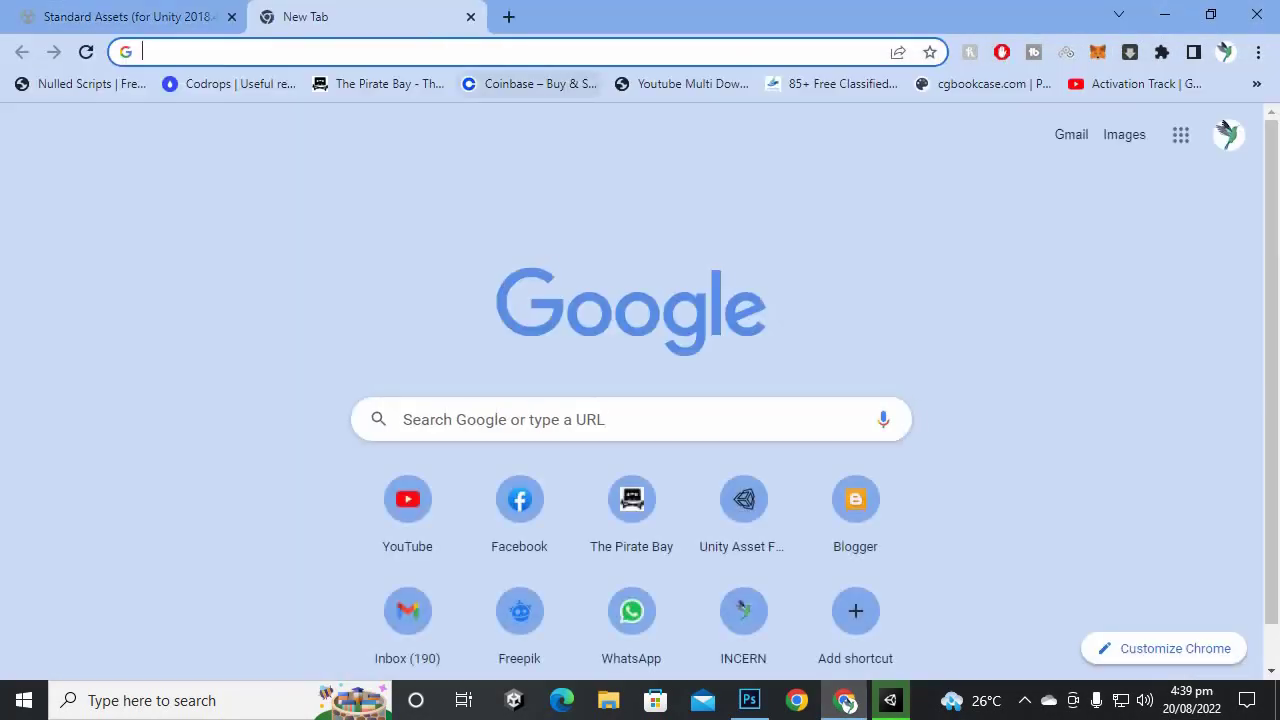
{"action": "type", "text": "te"}
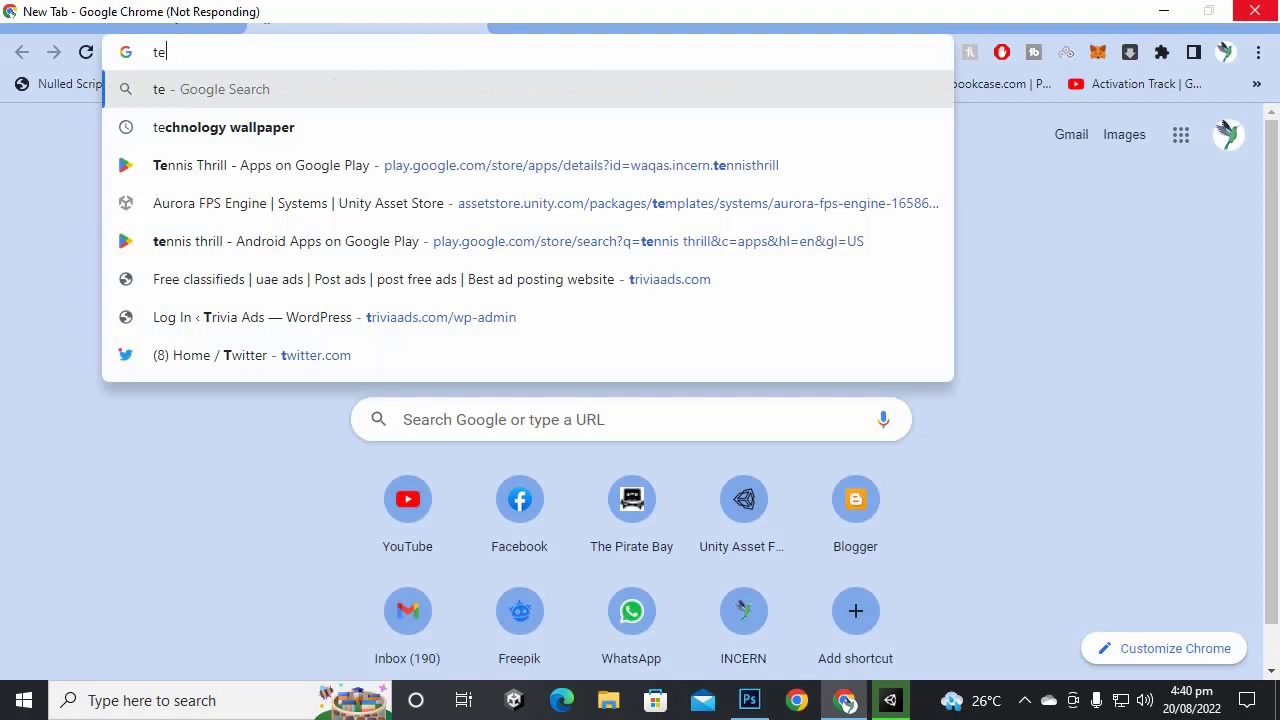
{"action": "key", "text": "BackSpace"}
{"action": "key", "text": "BackSpace"}
{"action": "type", "text": "gr"}
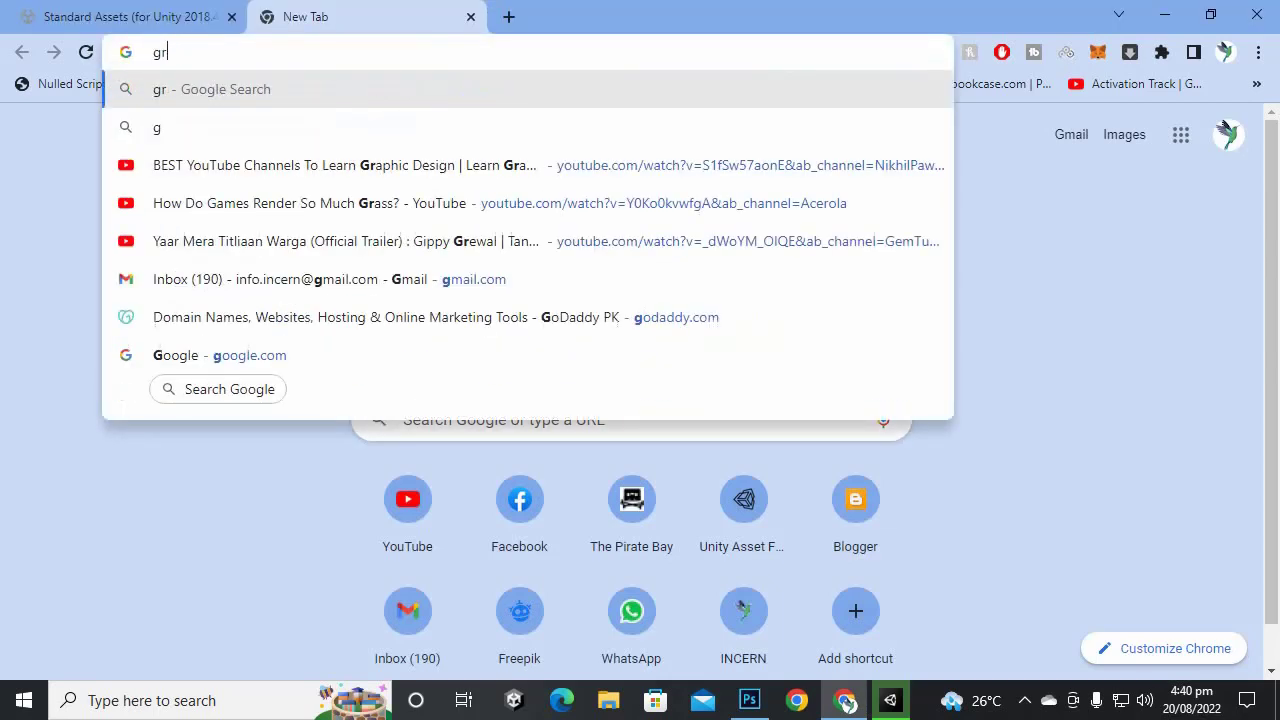
{"action": "type", "text": "ound tex"}
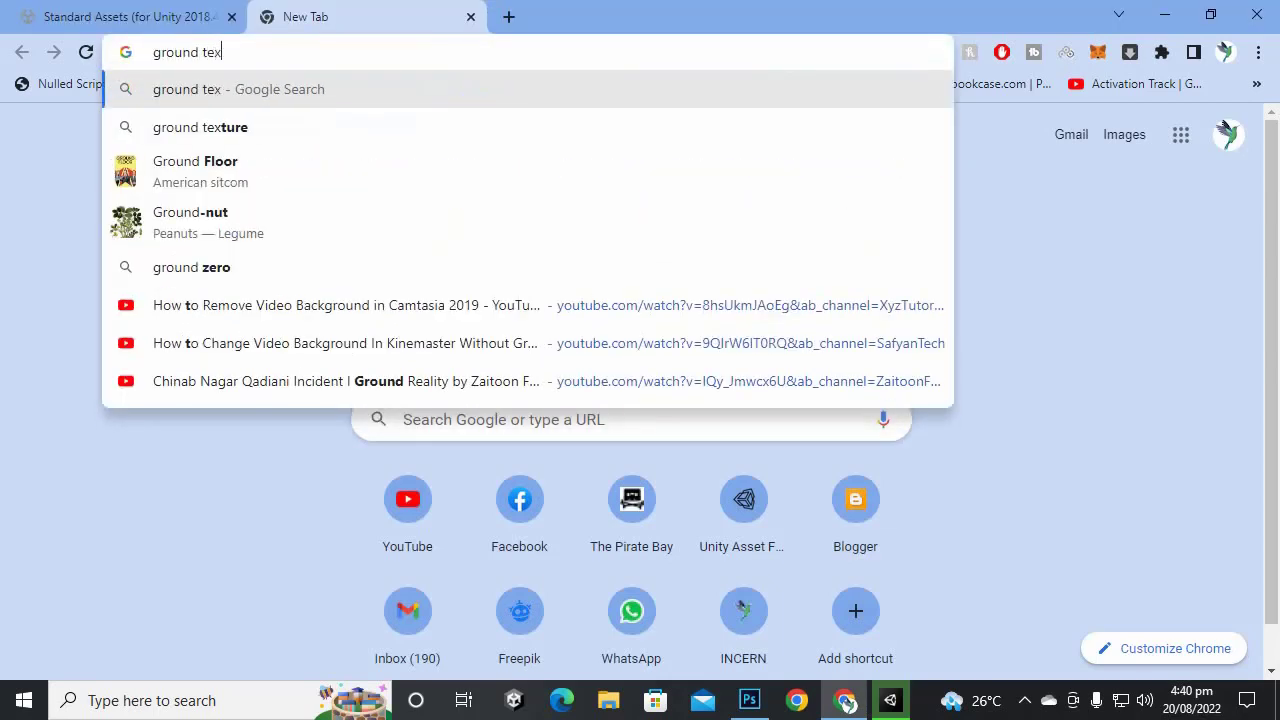
{"action": "type", "text": "ture"}
{"action": "key", "text": "Return"}
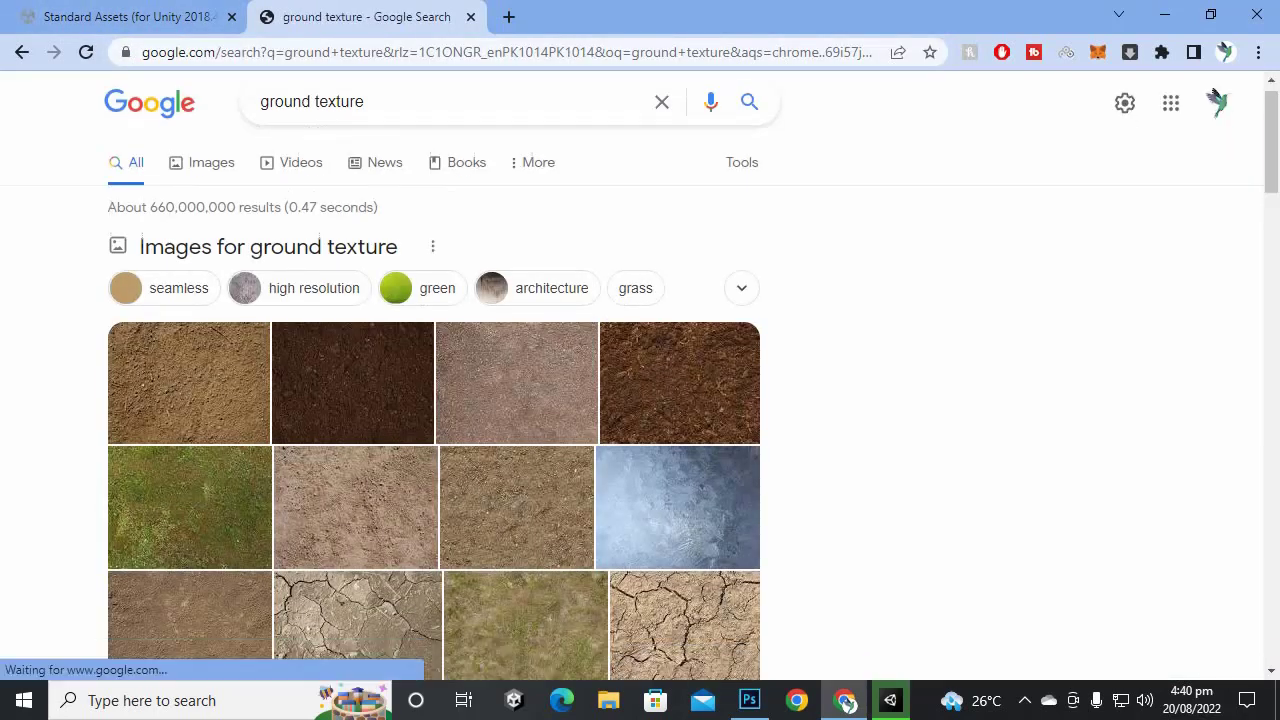
Step: Open Poly Haven's terrain textures page from the search results, browse its materials, and check the package import in Unity before returning to Chrome
{"action": "scroll", "coordinate": [1215, 95], "scroll_direction": "down", "scroll_amount": 3}
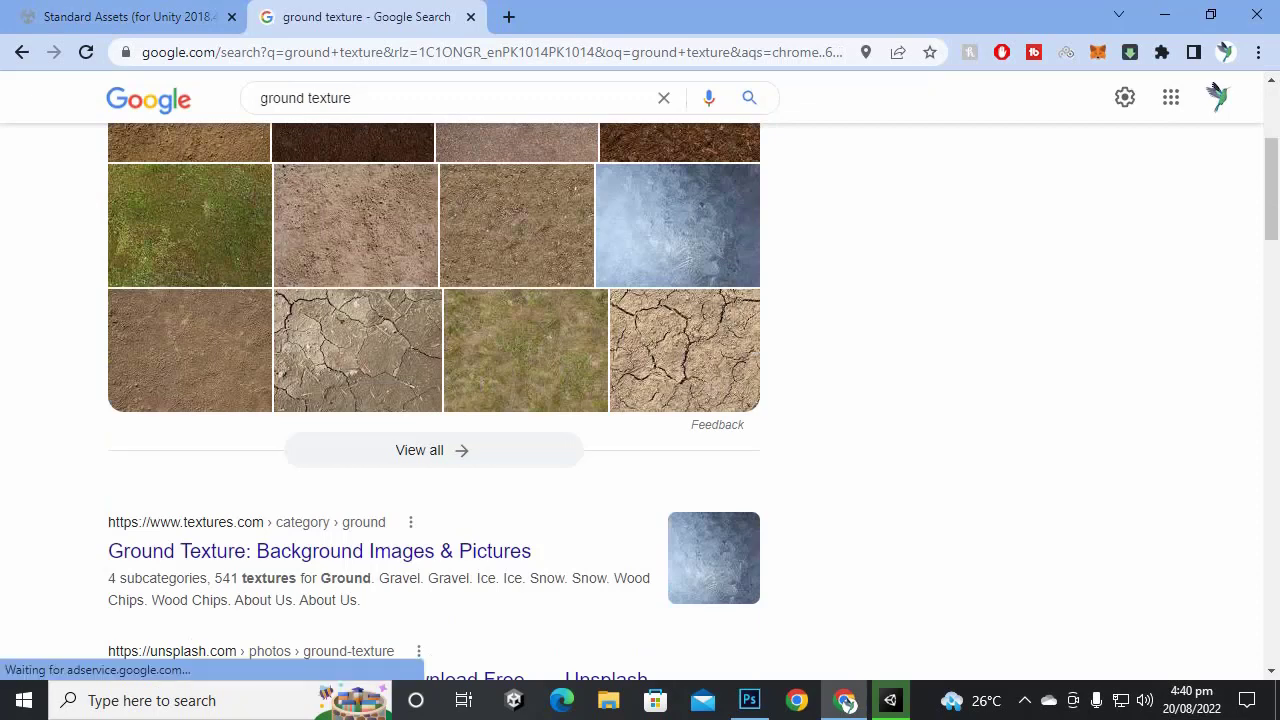
{"action": "scroll", "coordinate": [434, 400], "scroll_direction": "down", "scroll_amount": 3}
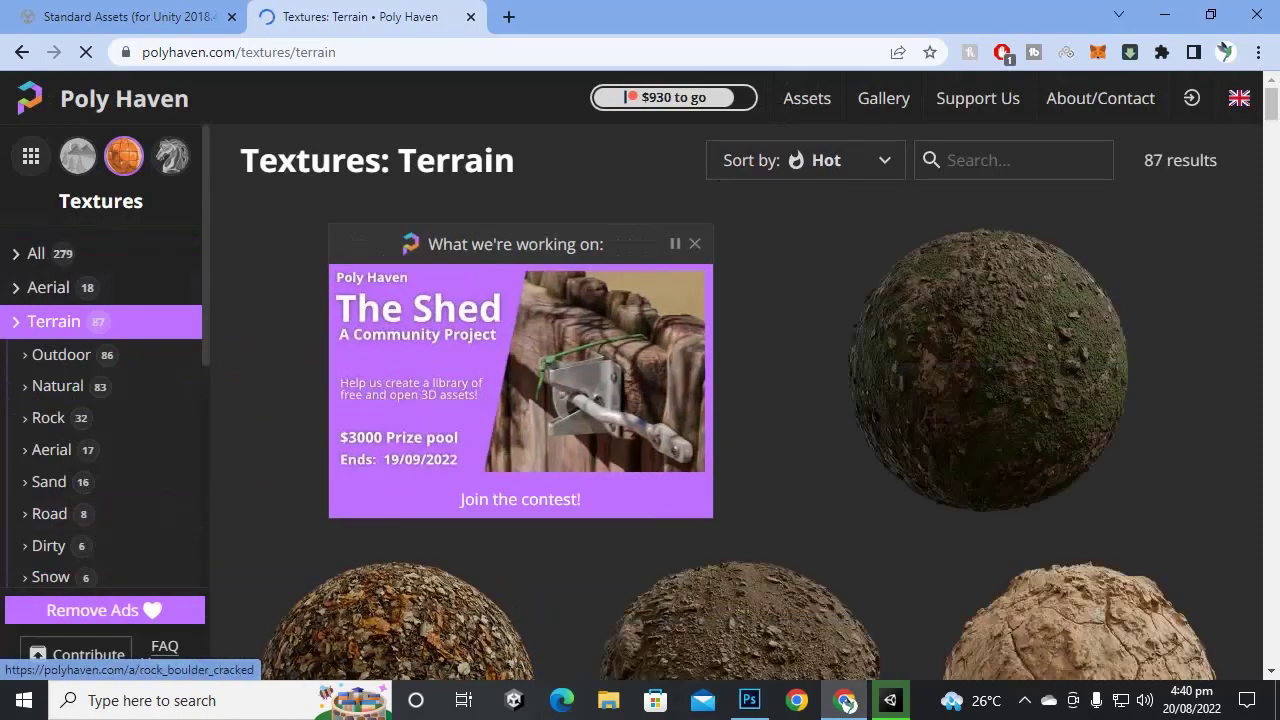
{"action": "scroll", "coordinate": [736, 402], "scroll_direction": "down", "scroll_amount": 18}
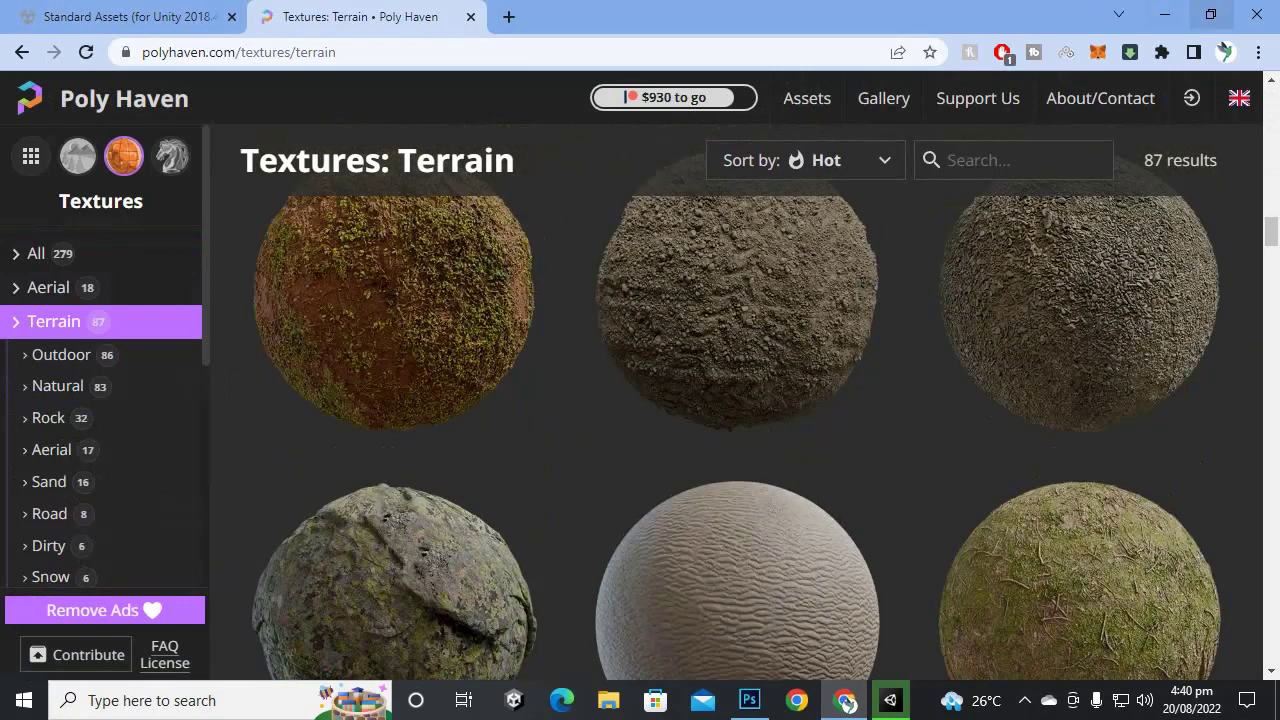
{"action": "left_click", "coordinate": [846, 702]}
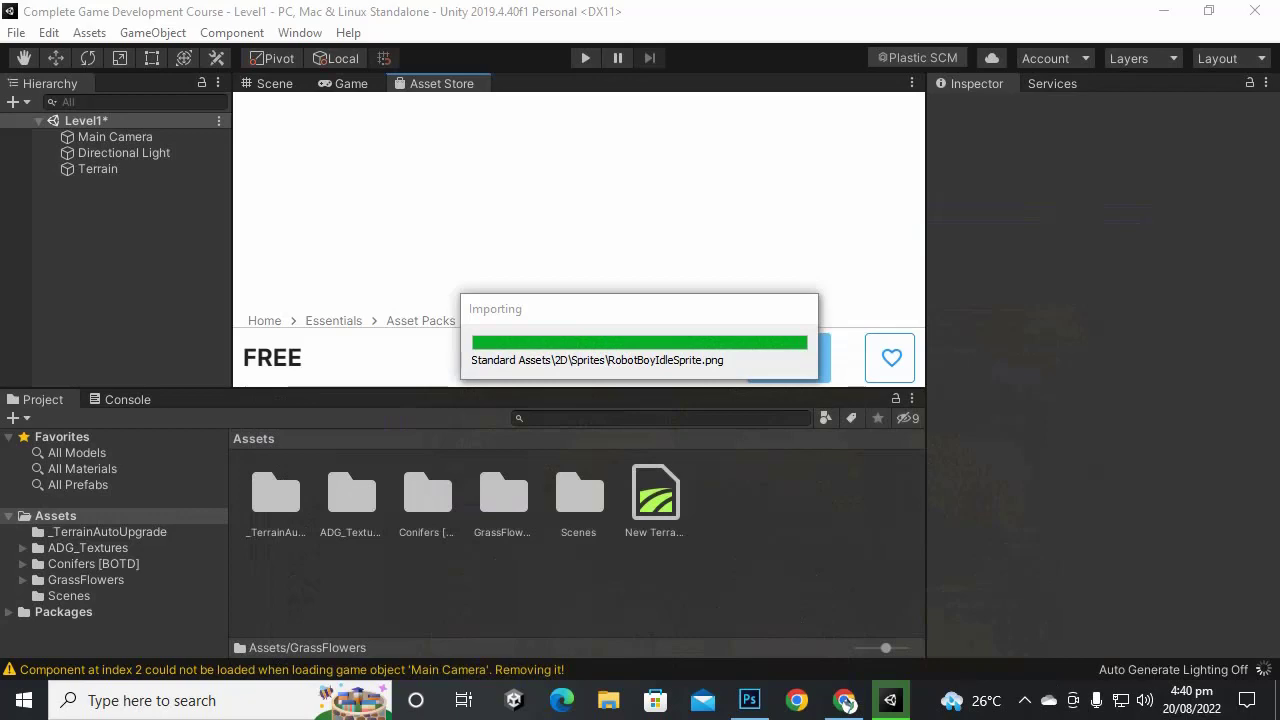
{"action": "left_click", "coordinate": [844, 700]}
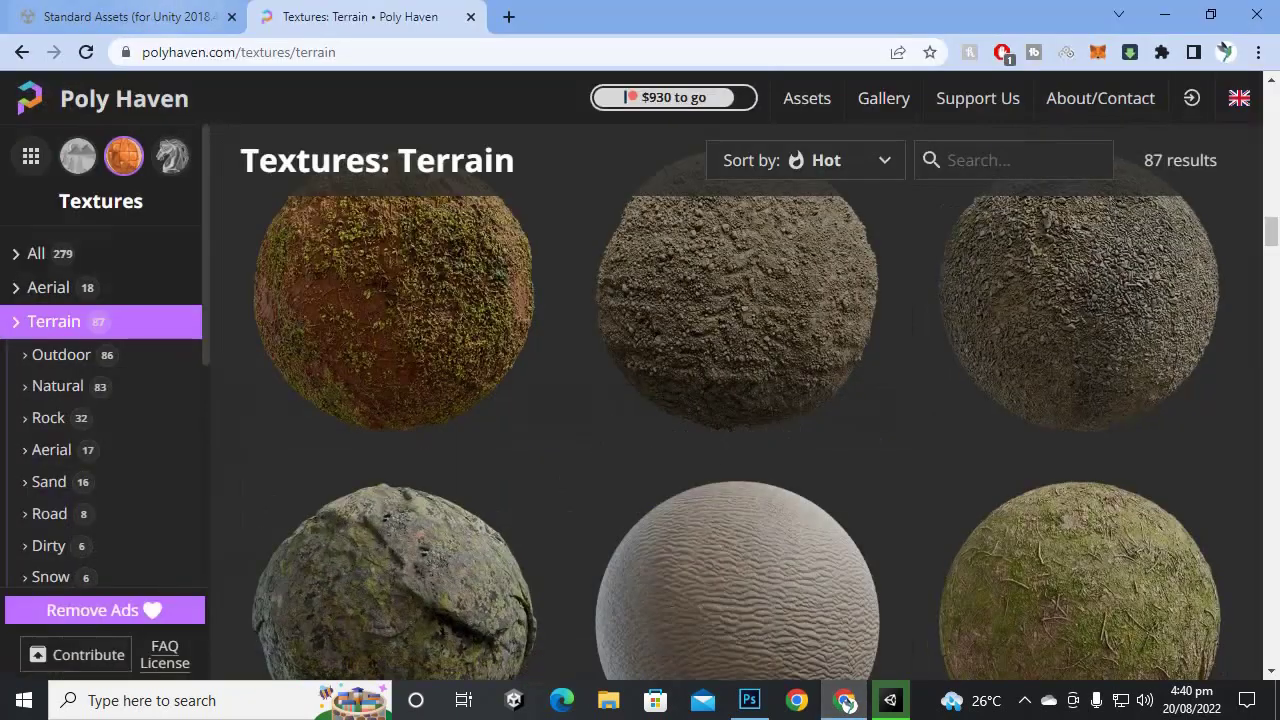
Step: Search the Unity Asset Store for "skybox" and restrict the results to free assets
{"action": "left_click", "coordinate": [125, 16]}
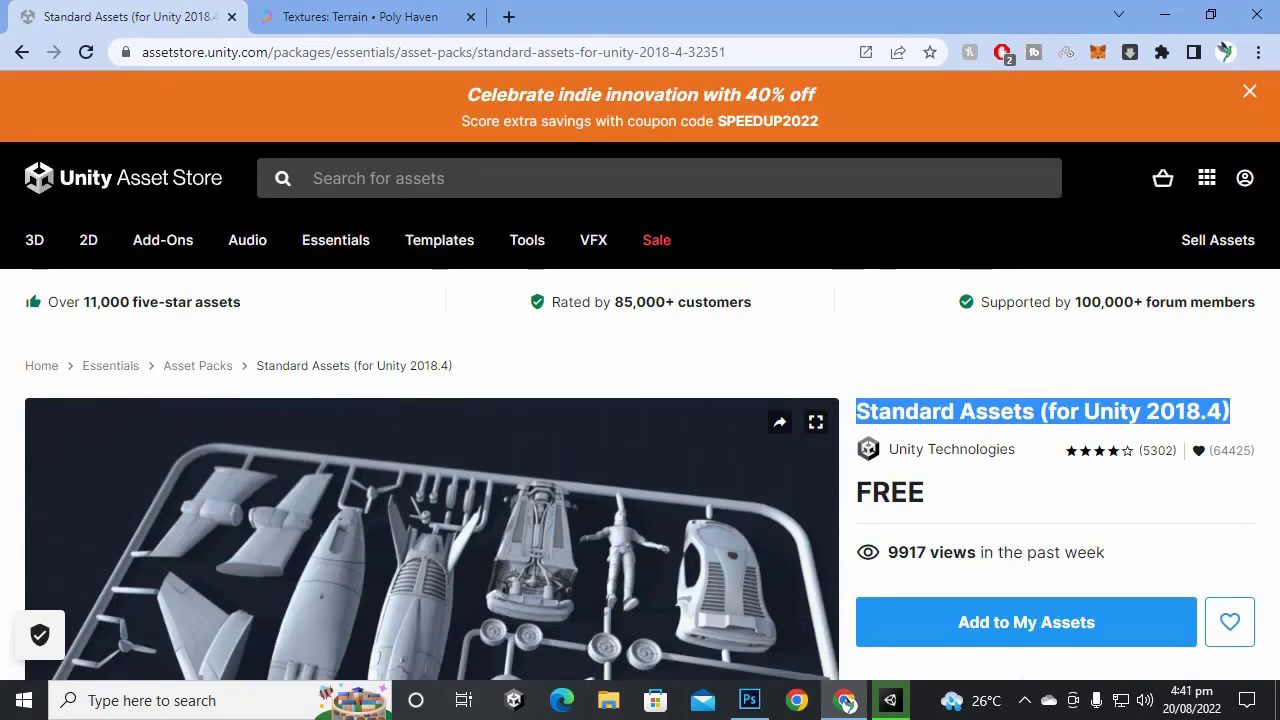
{"action": "left_click", "coordinate": [313, 178]}
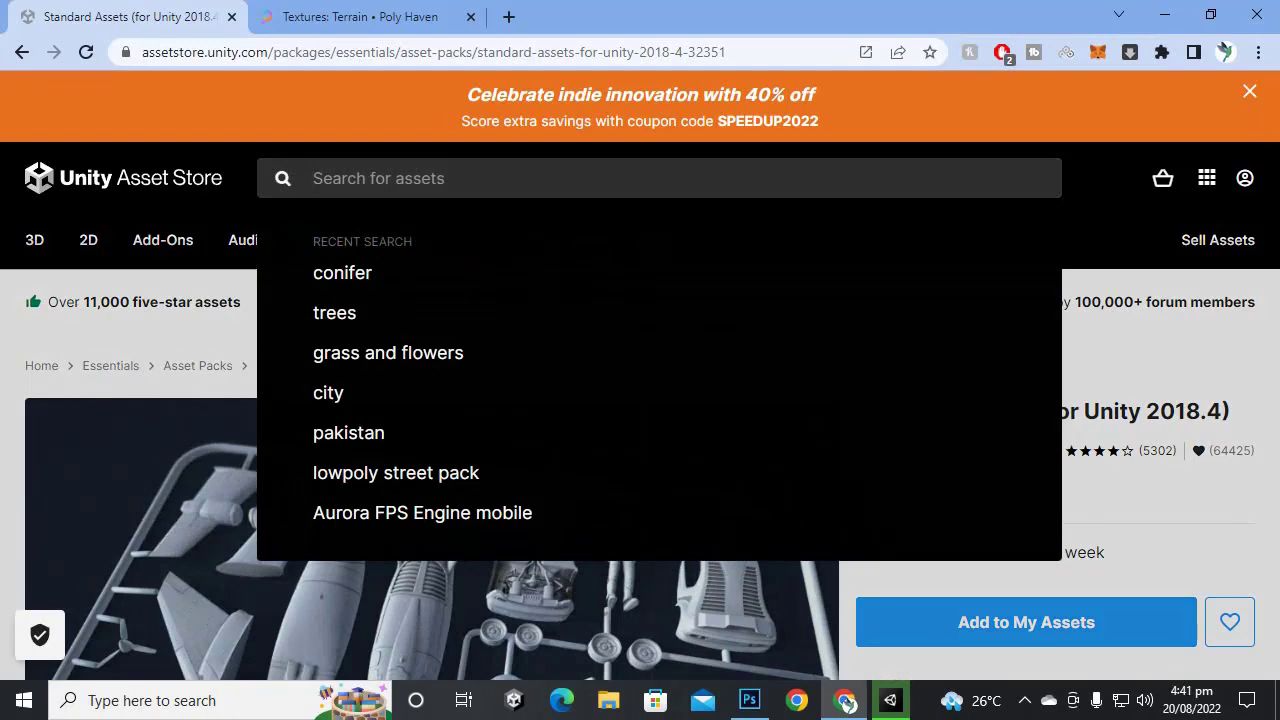
{"action": "type", "text": "skybox"}
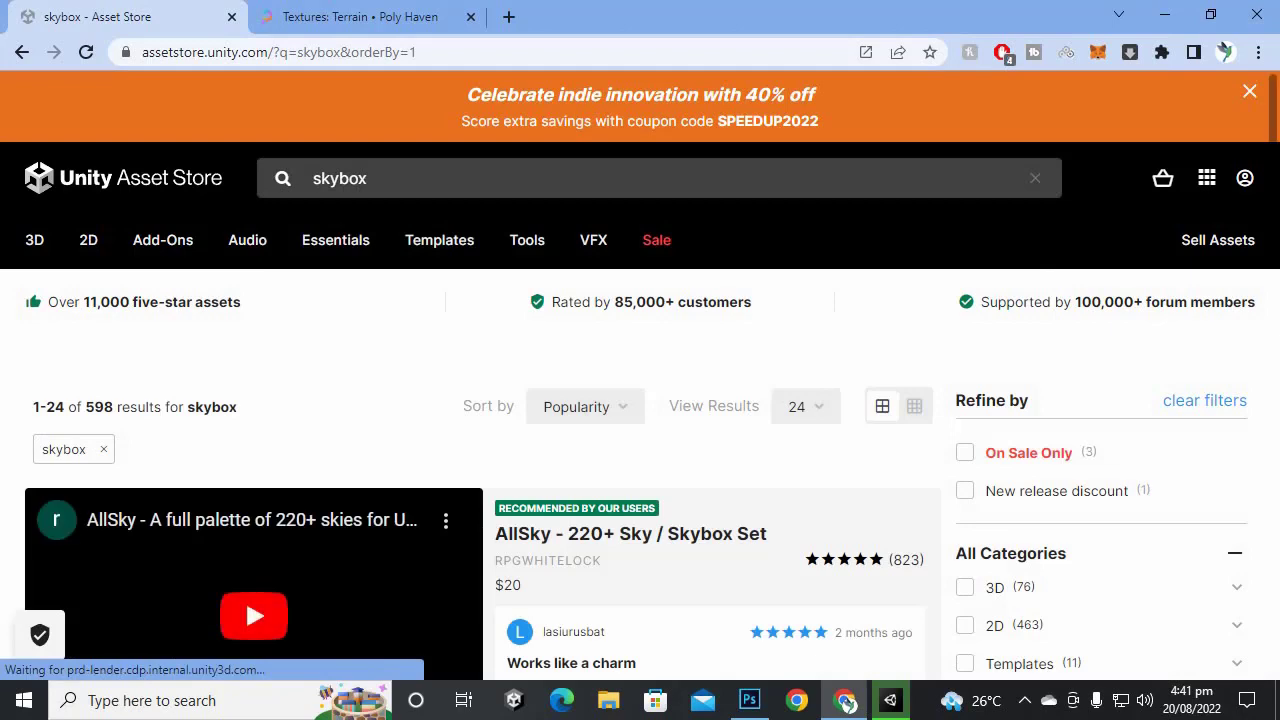
{"action": "scroll", "coordinate": [245, 597], "scroll_direction": "down", "scroll_amount": 5}
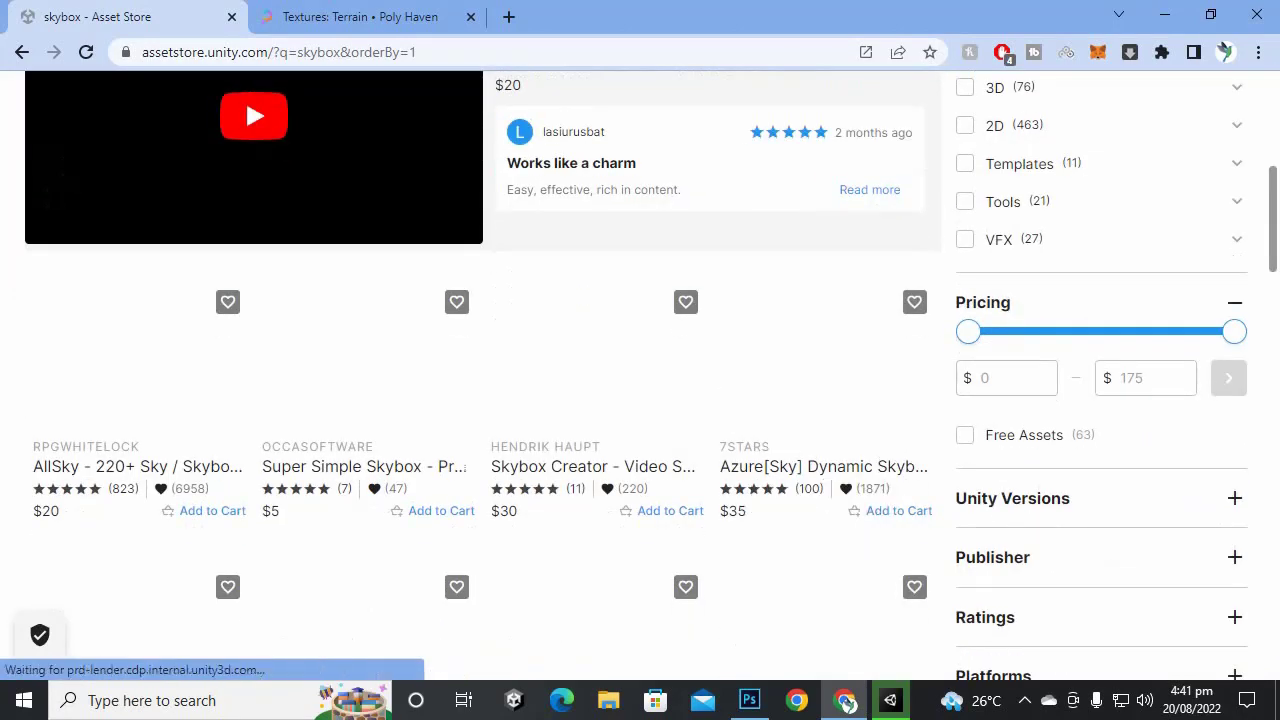
{"action": "left_click", "coordinate": [965, 435]}
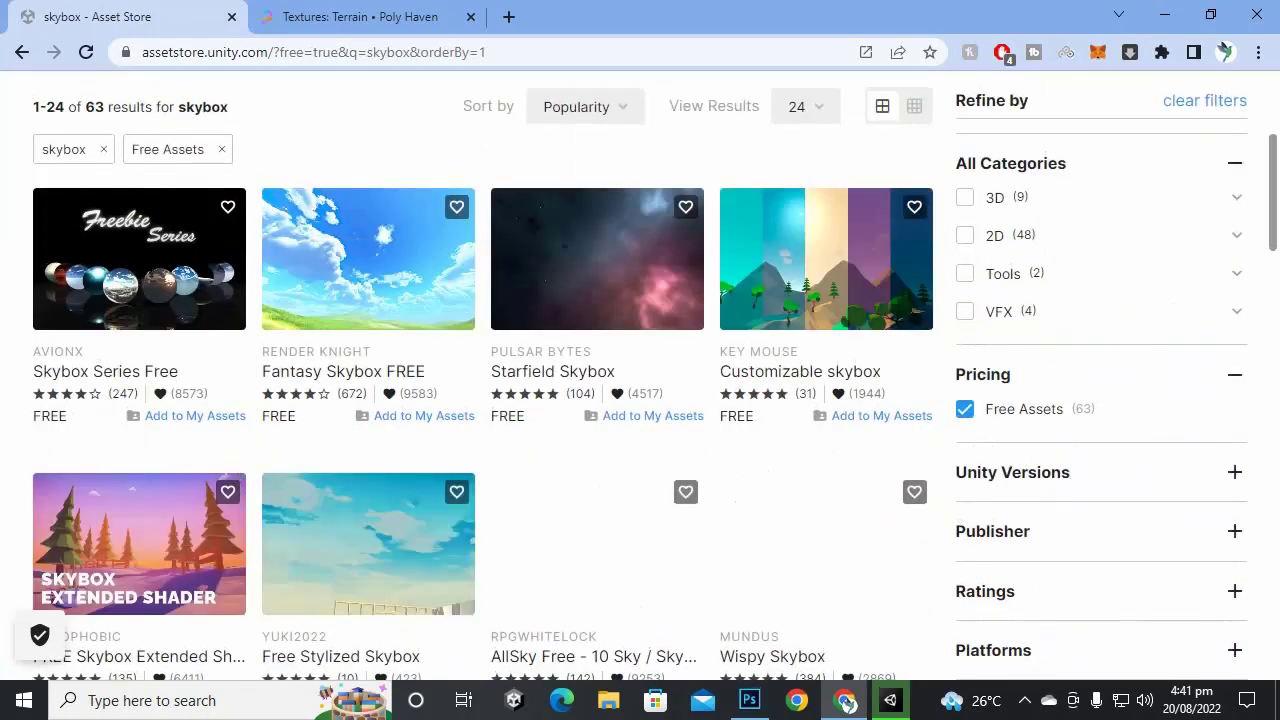
Step: Open the Fantasy Skybox FREE, Starfield Skybox and Free Stylized Skybox packages in separate new tabs
{"action": "right_click", "coordinate": [366, 248]}
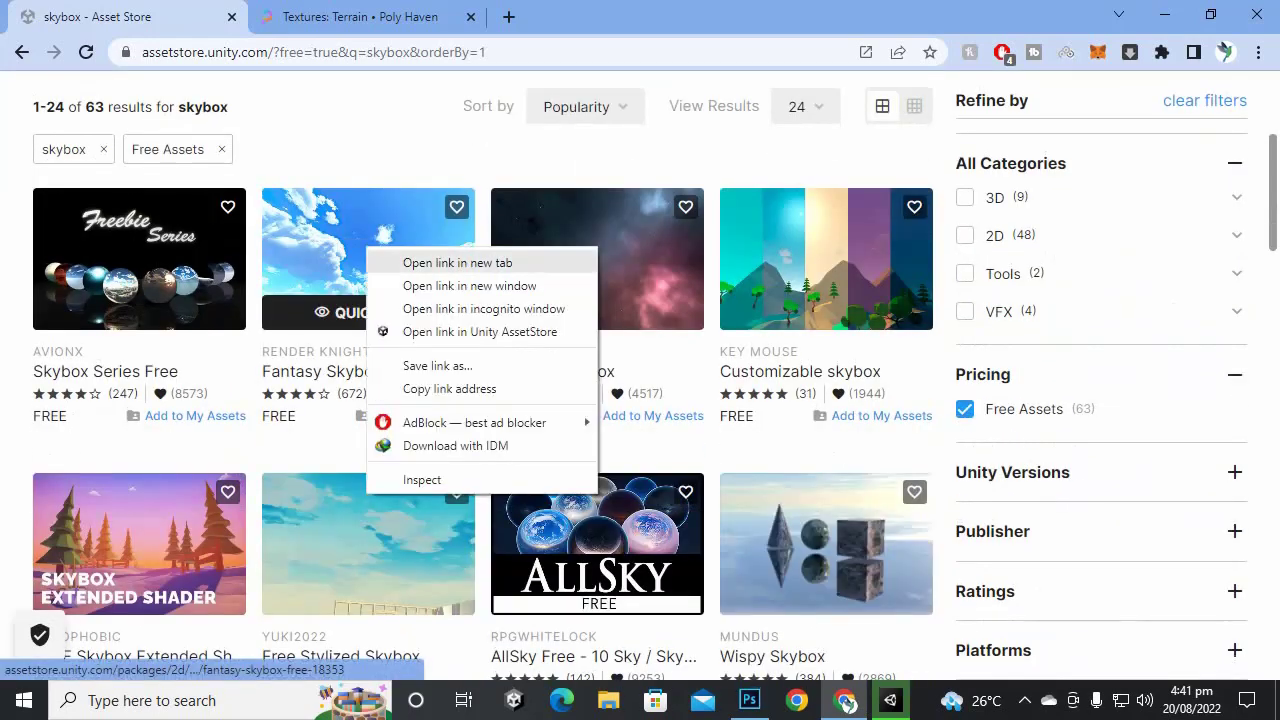
{"action": "left_click", "coordinate": [420, 262]}
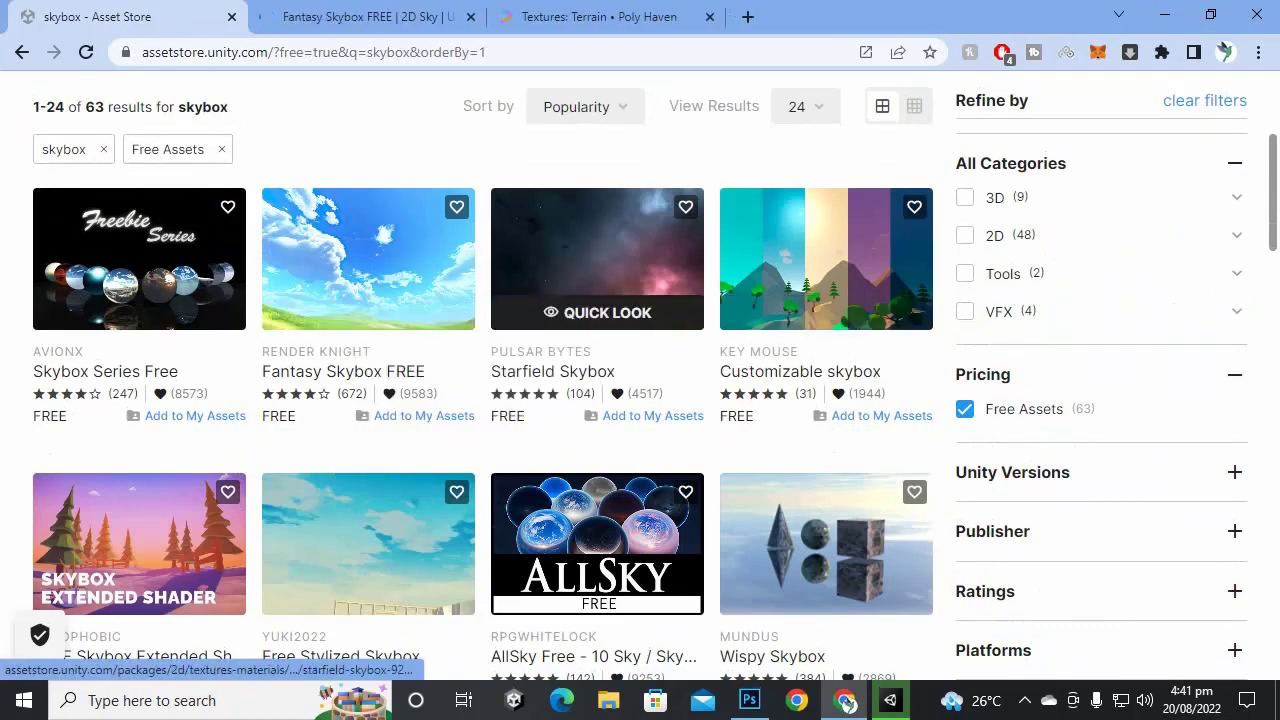
{"action": "right_click", "coordinate": [586, 240]}
{"action": "left_click", "coordinate": [640, 258]}
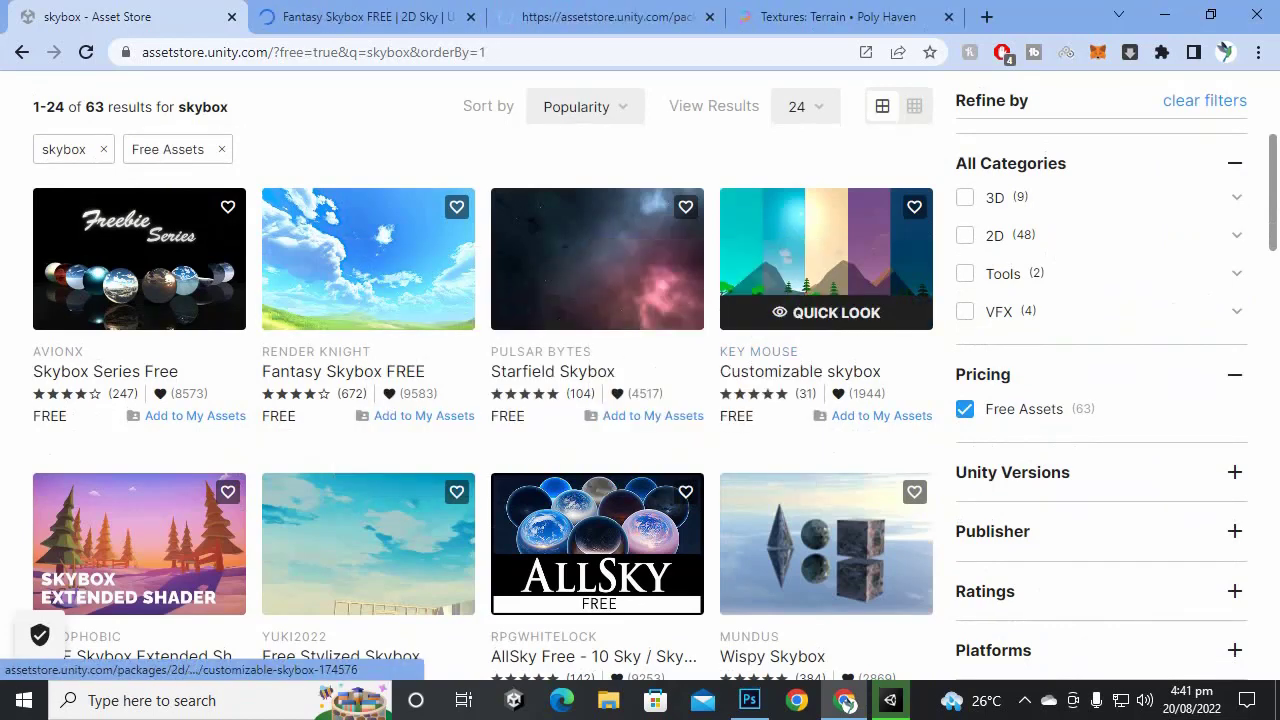
{"action": "scroll", "coordinate": [800, 230], "scroll_direction": "down", "scroll_amount": 1}
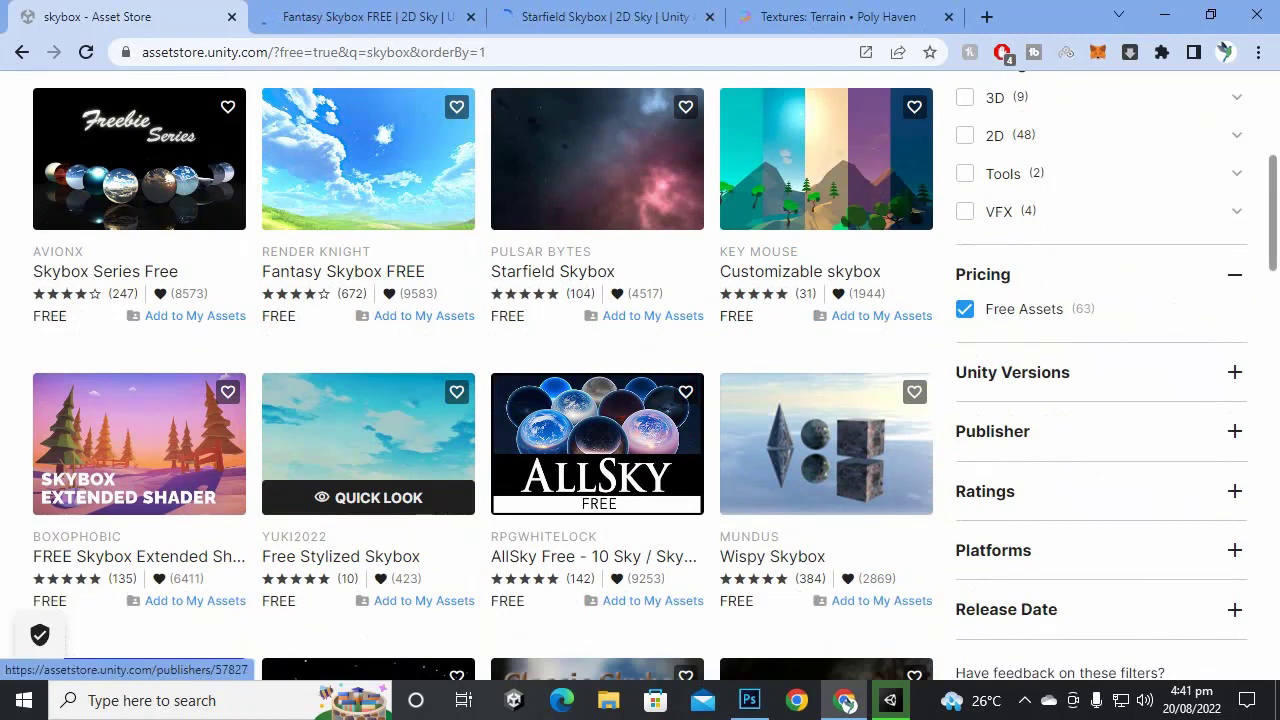
{"action": "right_click", "coordinate": [333, 466]}
{"action": "left_click", "coordinate": [423, 231]}
Step: Open the Classic Skybox package page from the free results and copy the package title
{"action": "scroll", "coordinate": [600, 370], "scroll_direction": "down", "scroll_amount": 4}
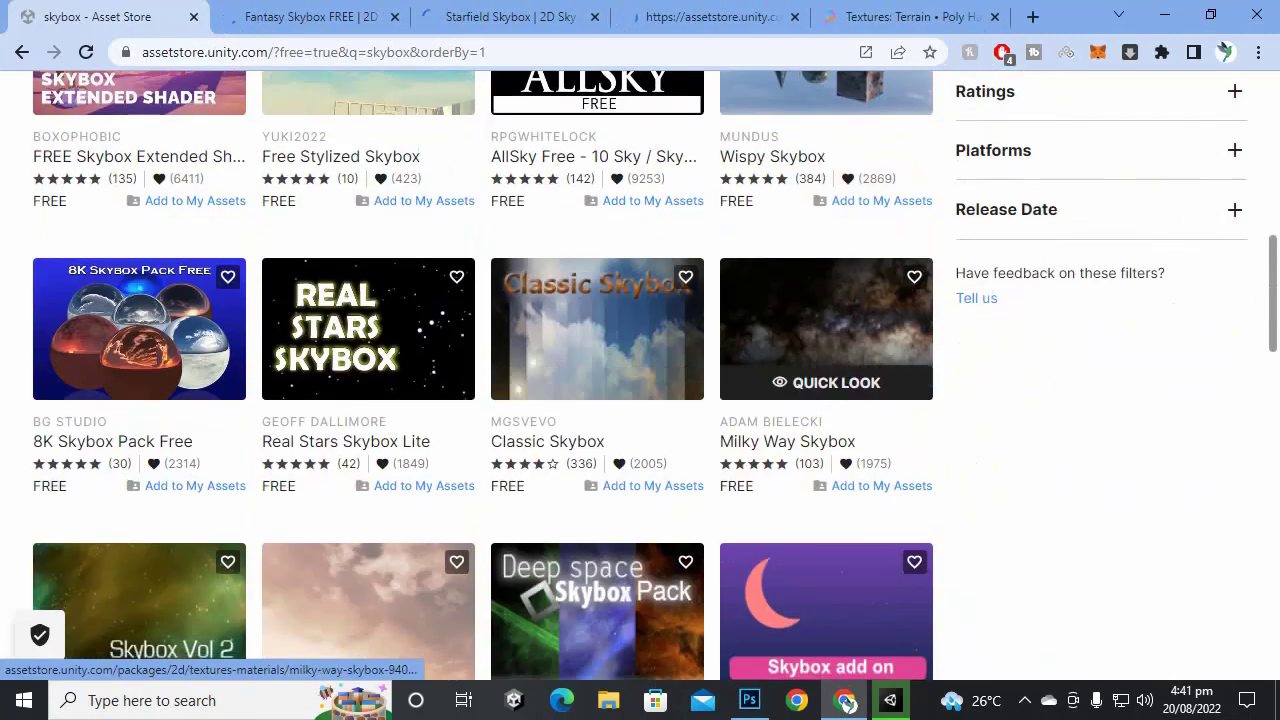
{"action": "left_click", "coordinate": [597, 329]}
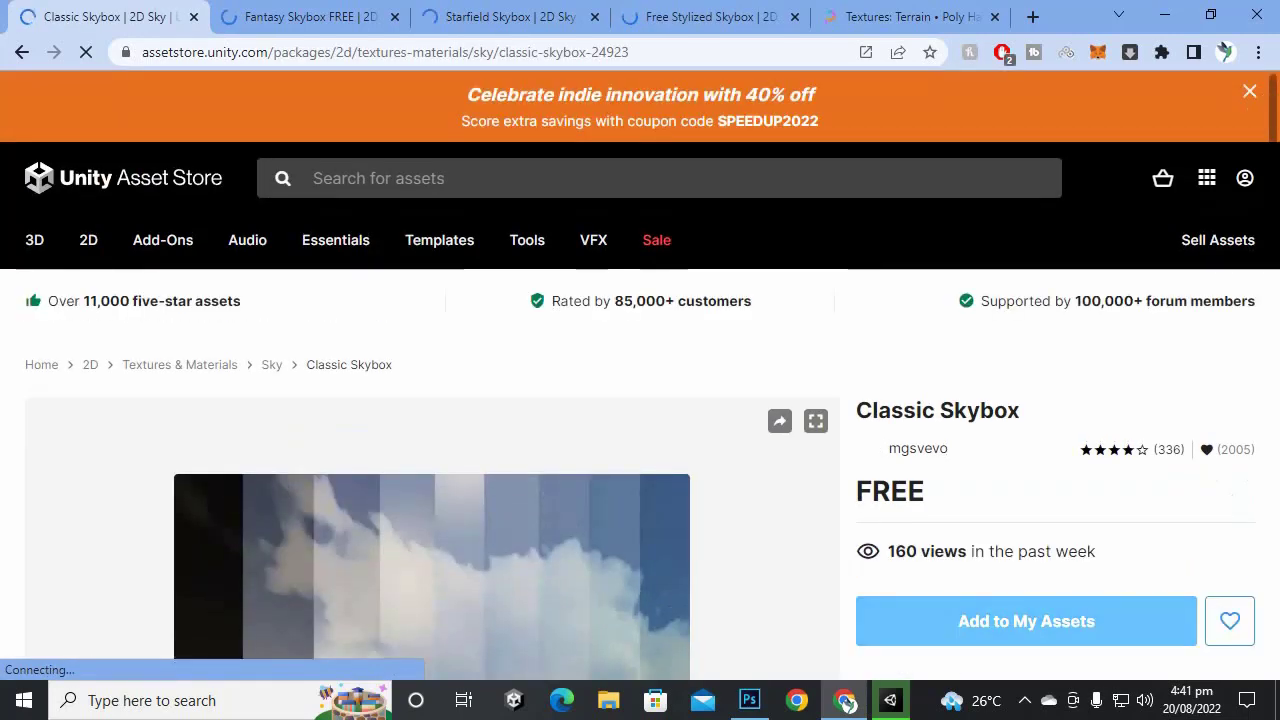
{"action": "scroll", "coordinate": [640, 375], "scroll_direction": "up", "scroll_amount": 3}
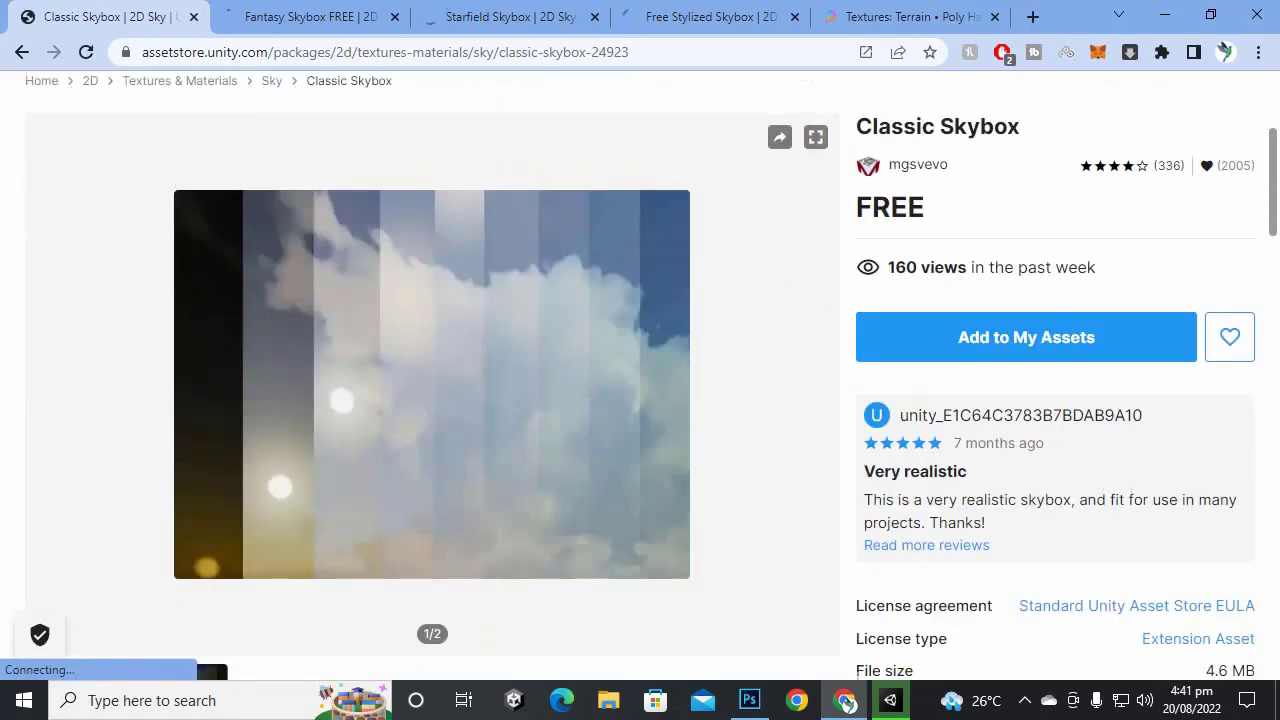
{"action": "left_click_drag", "start_coordinate": [1022, 411], "coordinate": [856, 411]}
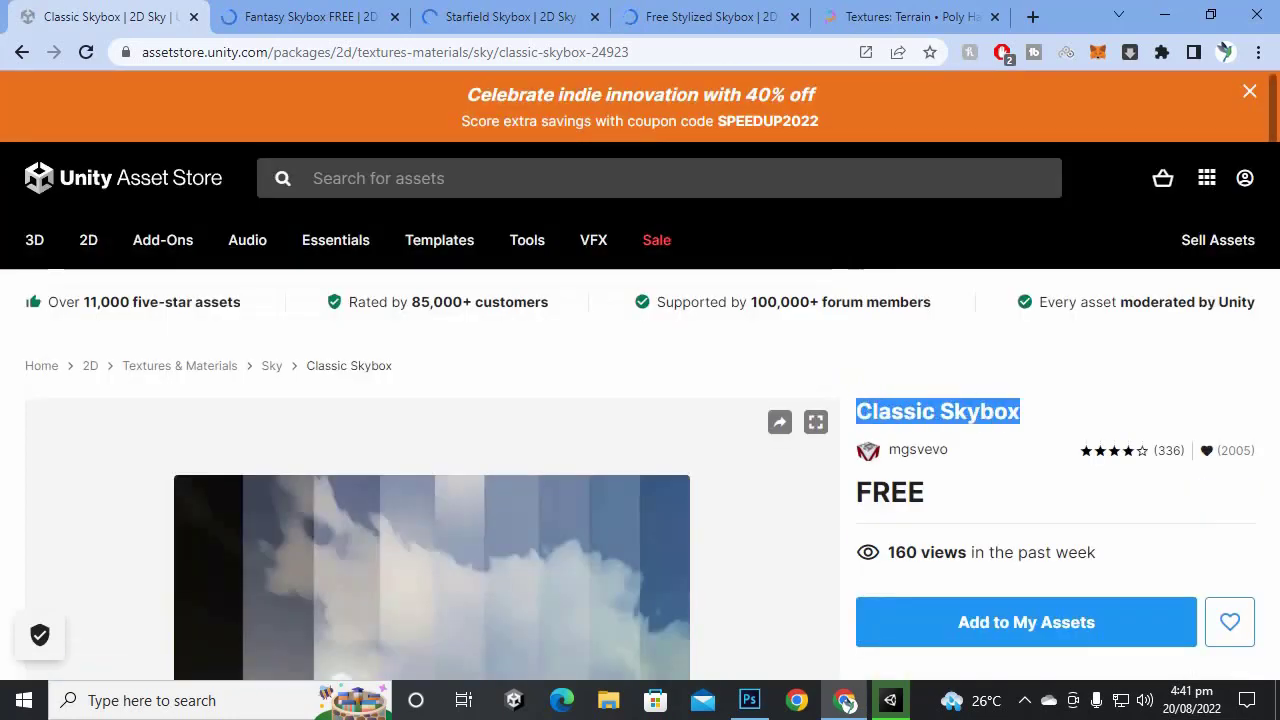
{"action": "right_click", "coordinate": [860, 411]}
{"action": "left_click", "coordinate": [895, 421]}
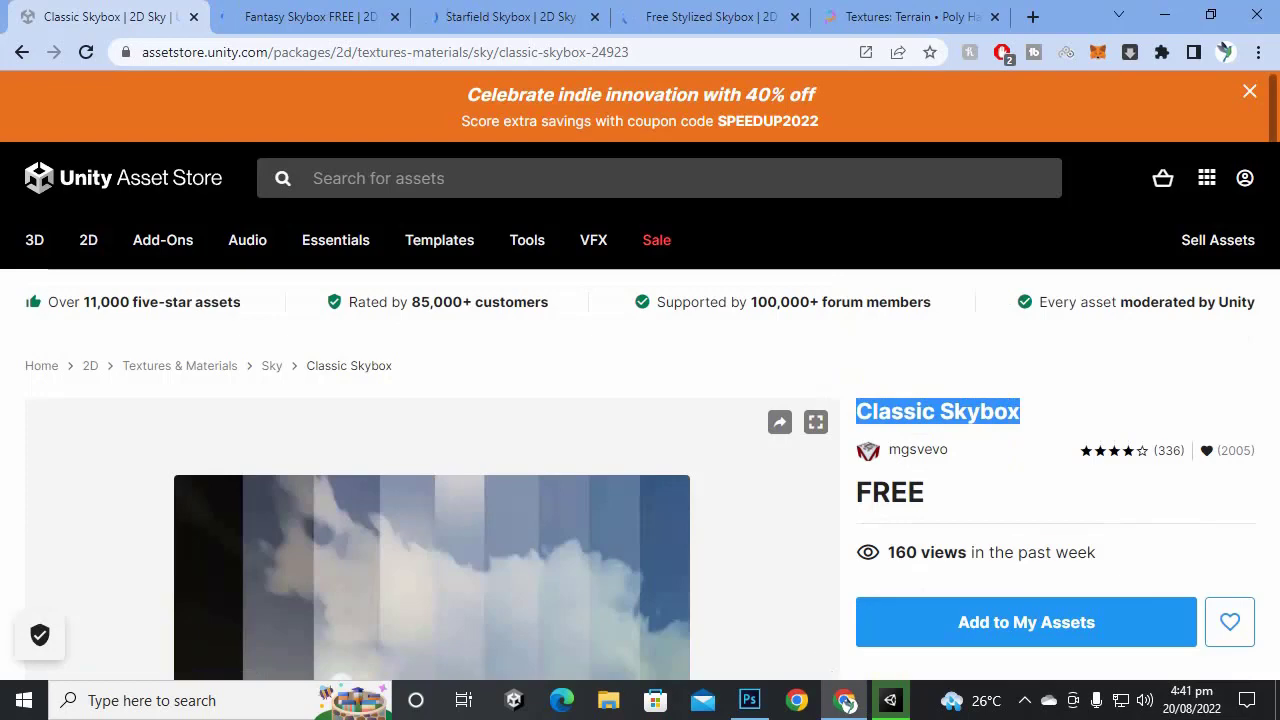
Step: Close the Fantasy, Starfield and Free Stylized skybox tabs and the Poly Haven tab, keeping only the Classic Skybox page open
{"action": "key", "text": "ctrl+Tab"}
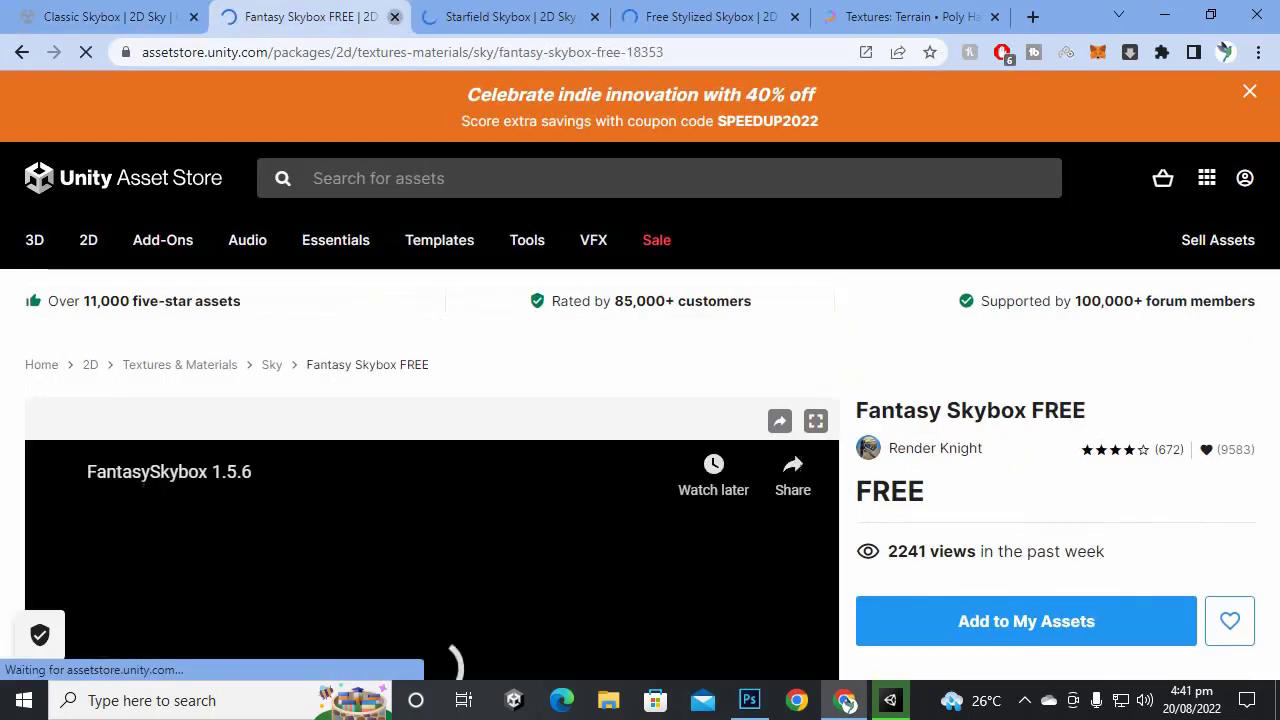
{"action": "key", "text": "ctrl+w"}
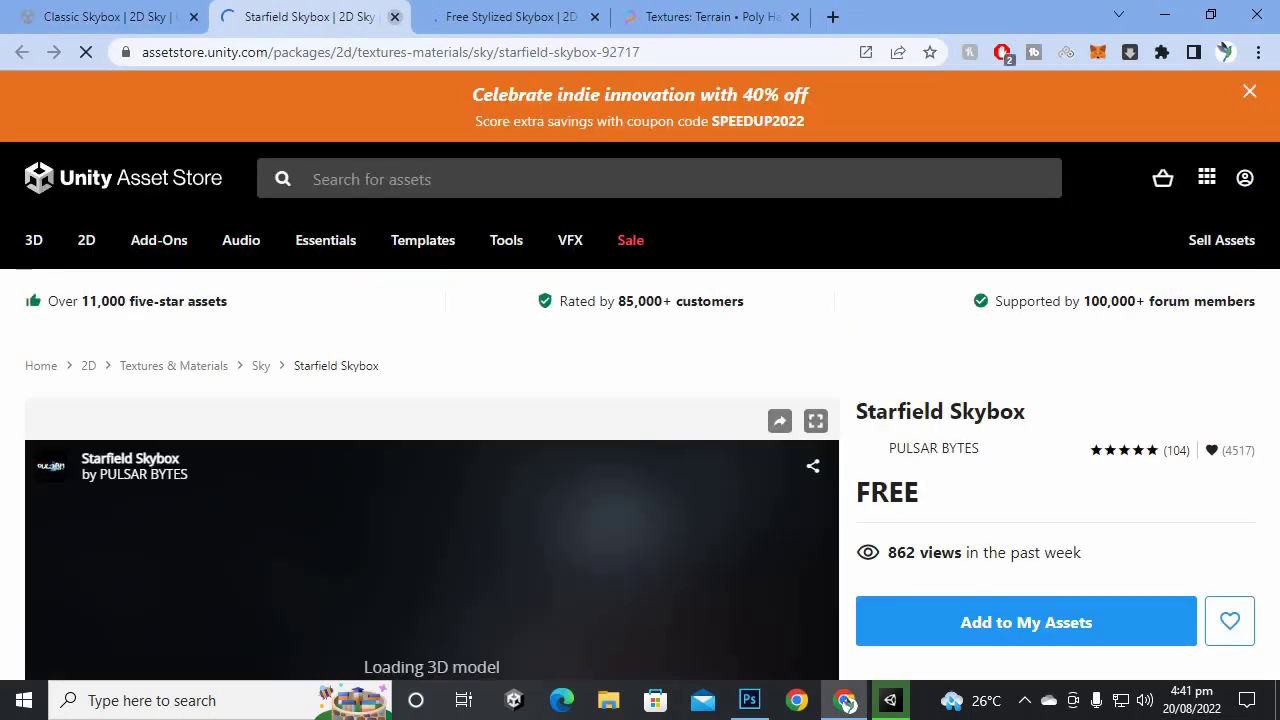
{"action": "key", "text": "ctrl+w"}
{"action": "key", "text": "ctrl+w"}
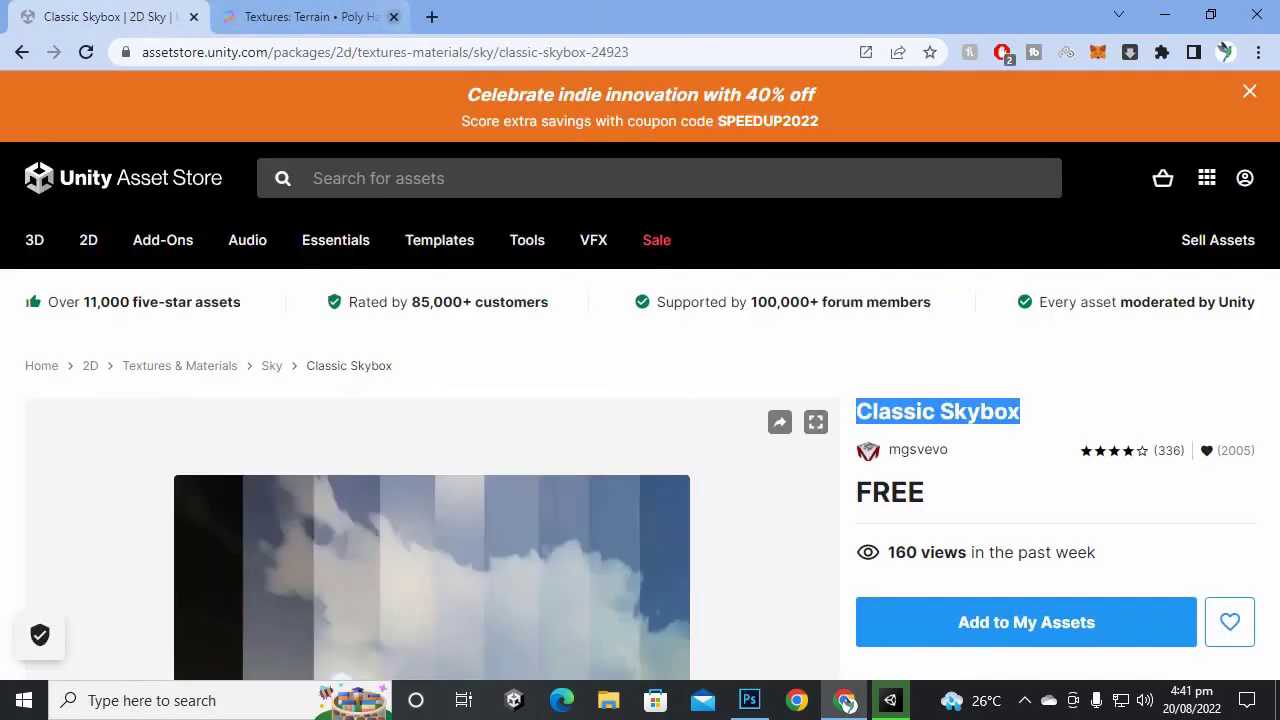
{"action": "key", "text": "ctrl+w"}
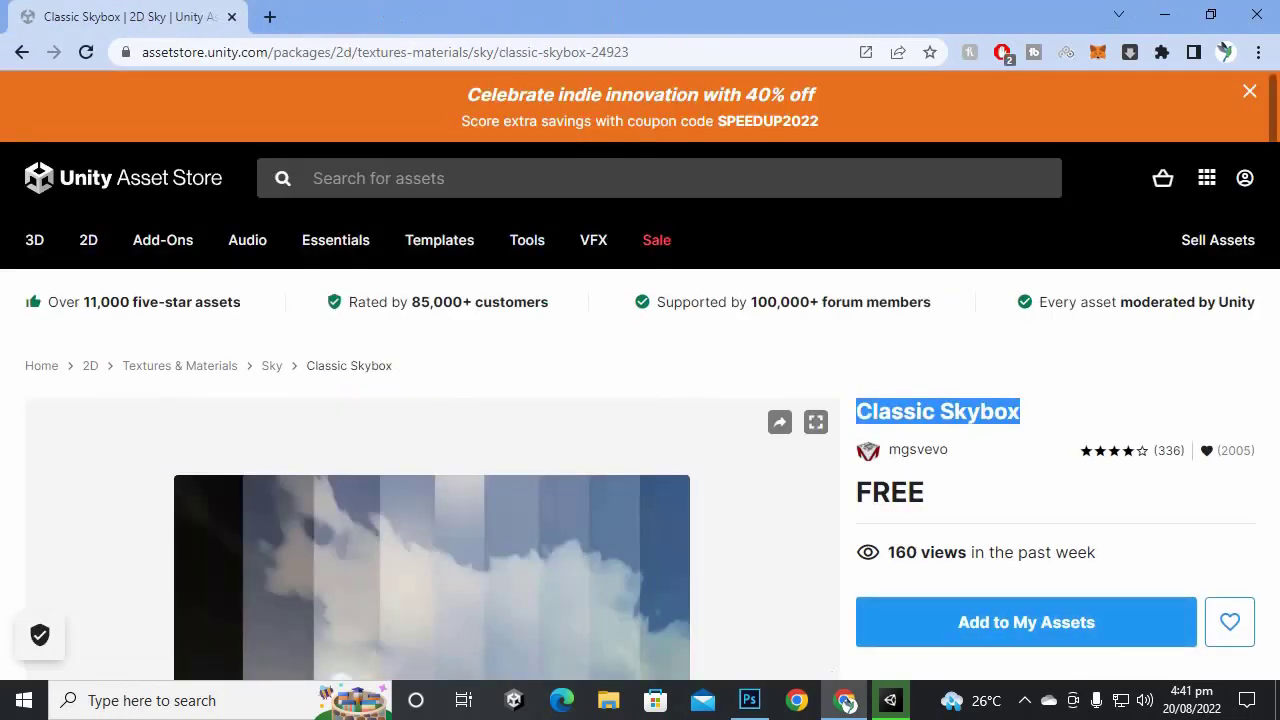
Step: Copy the highlighted Classic Skybox title again and look over the package's preview image, review and licence details
{"action": "right_click", "coordinate": [905, 410]}
{"action": "left_click", "coordinate": [950, 420]}
{"action": "scroll", "coordinate": [1000, 480], "scroll_direction": "down", "scroll_amount": 2}
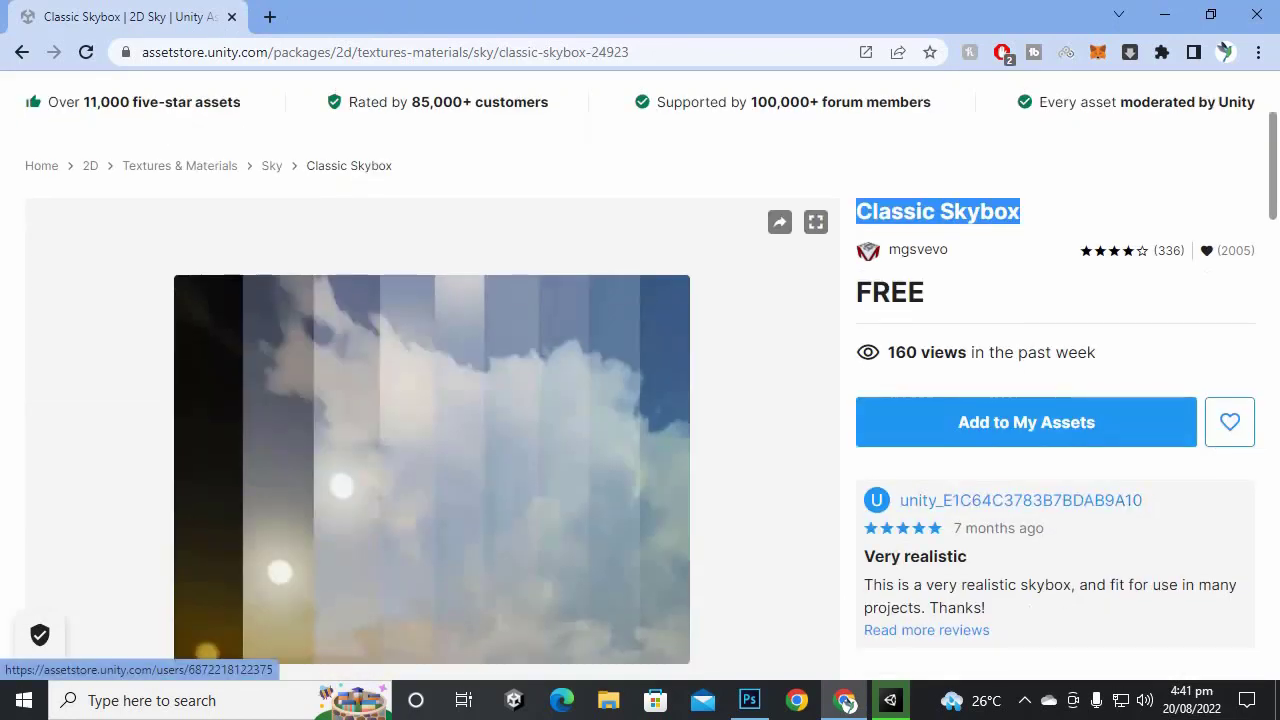
{"action": "scroll", "coordinate": [640, 400], "scroll_direction": "down", "scroll_amount": 1}
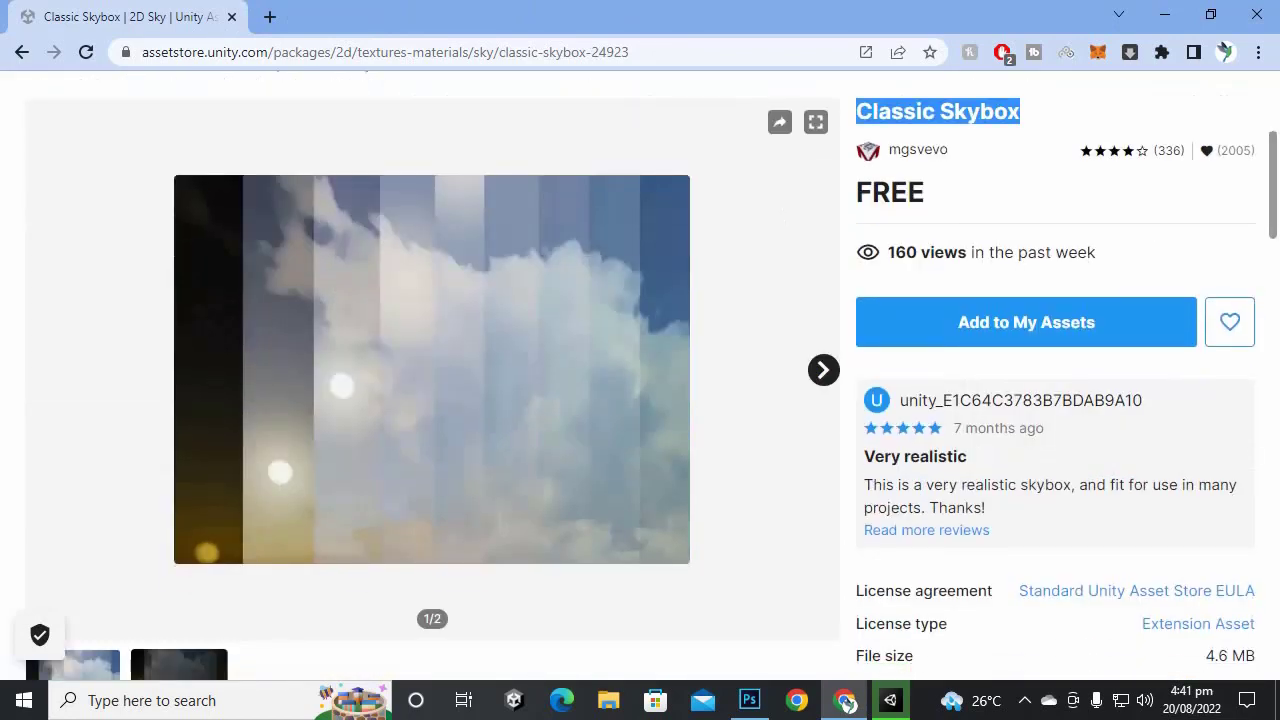
Step: Switch to Unity to check the package import and view the sculpted terrain from farther away in the scene
{"action": "left_click", "coordinate": [846, 701]}
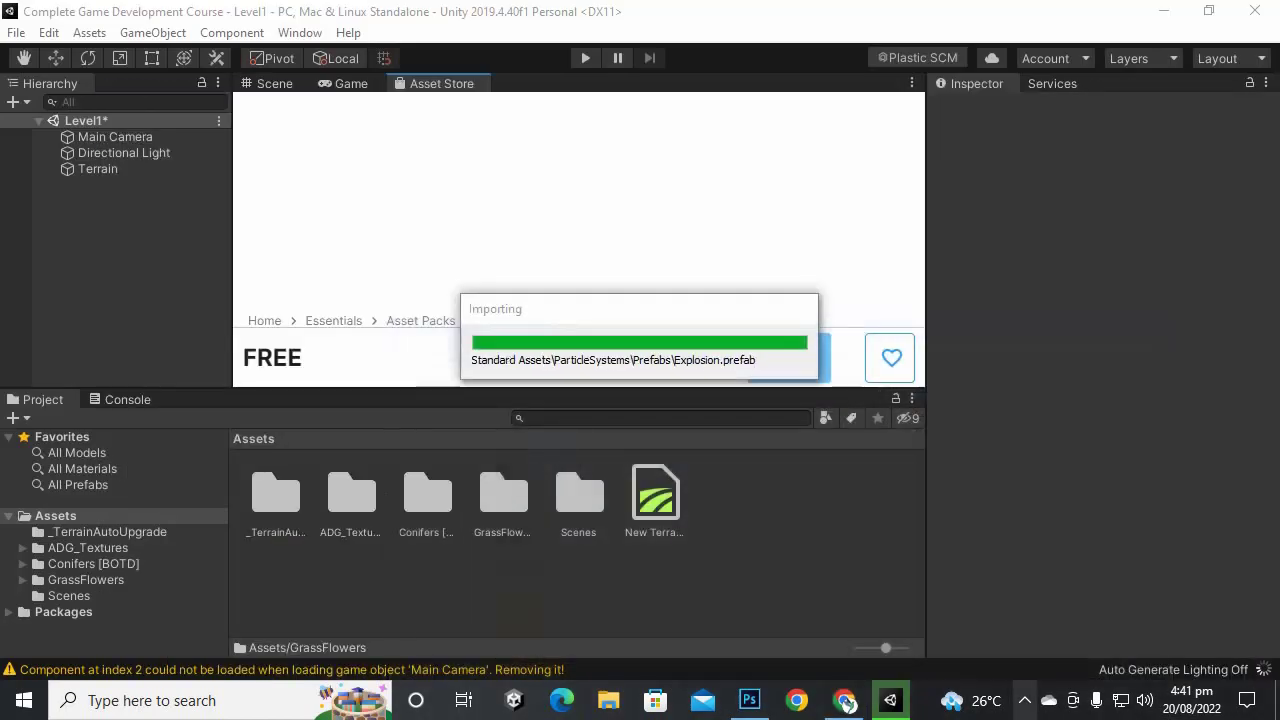
{"action": "left_click", "coordinate": [1024, 700]}
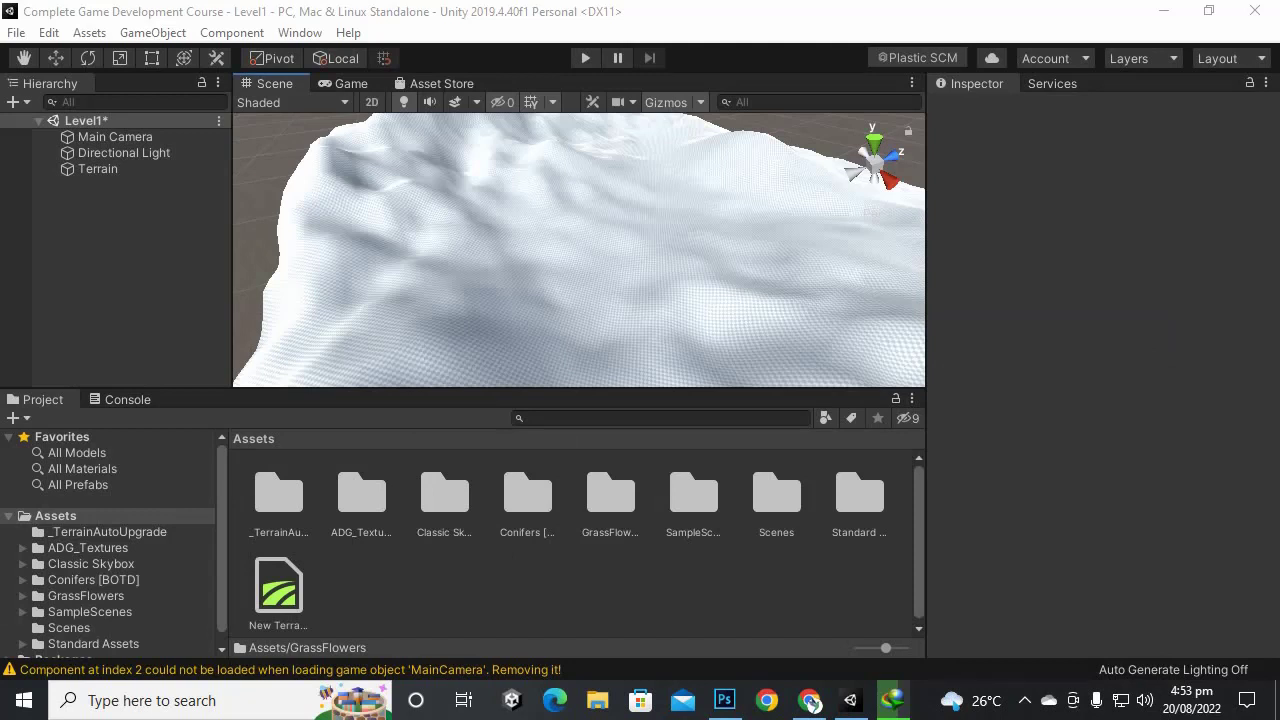
{"action": "scroll", "coordinate": [579, 250], "scroll_direction": "down", "scroll_amount": 6}
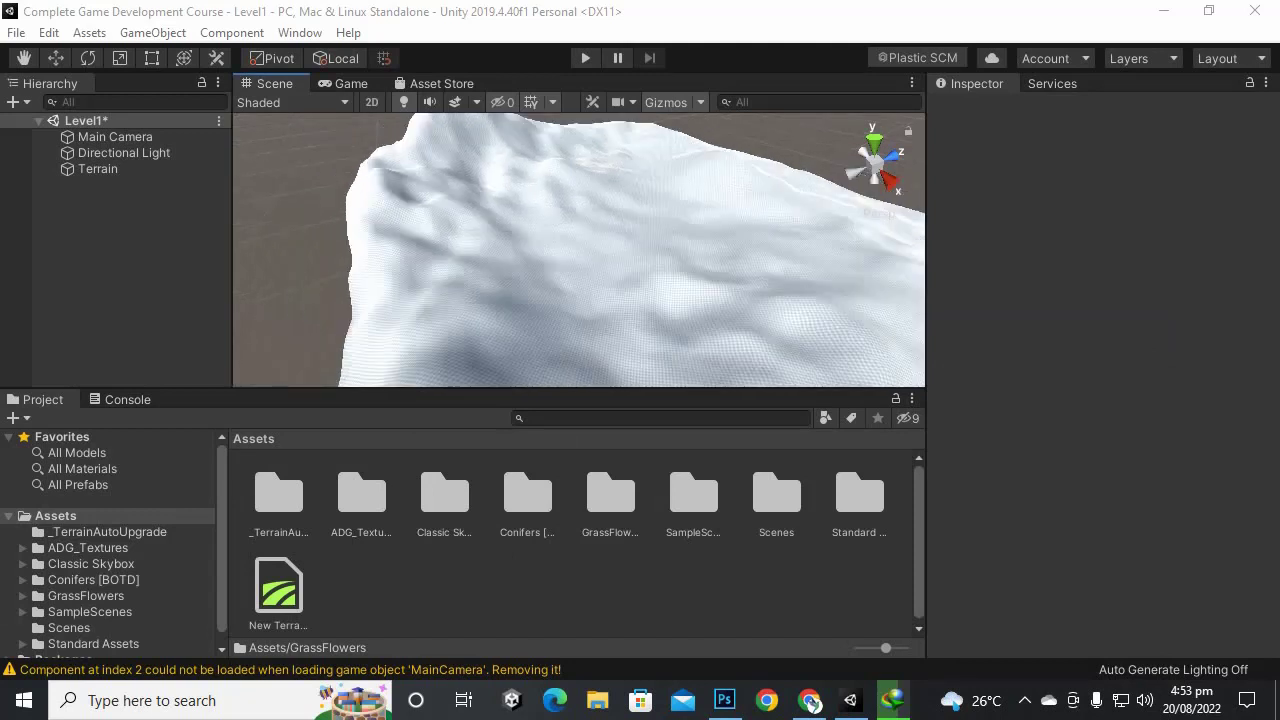
{"action": "middle_click_drag", "start_coordinate": [625, 255], "coordinate": [530, 245]}
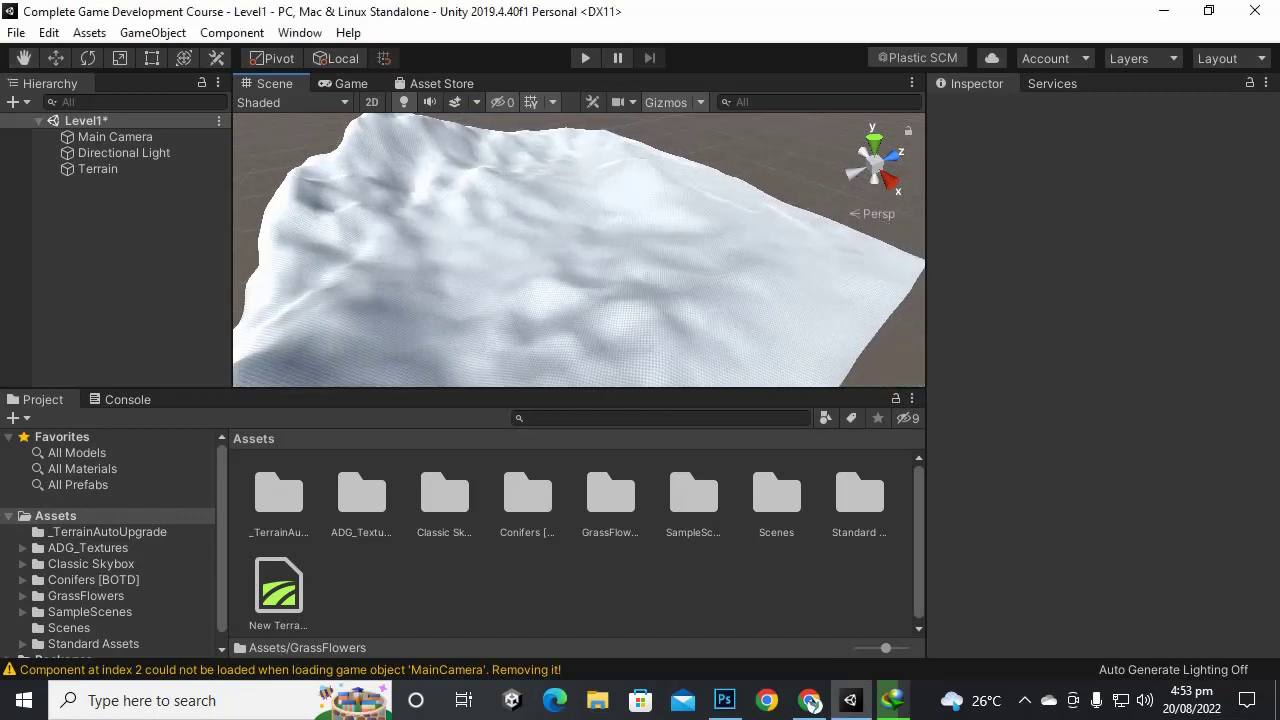
Step: Select the terrain and try its Paint Holes, Paint Texture and Set Height modes in turn
{"action": "left_click", "coordinate": [646, 276]}
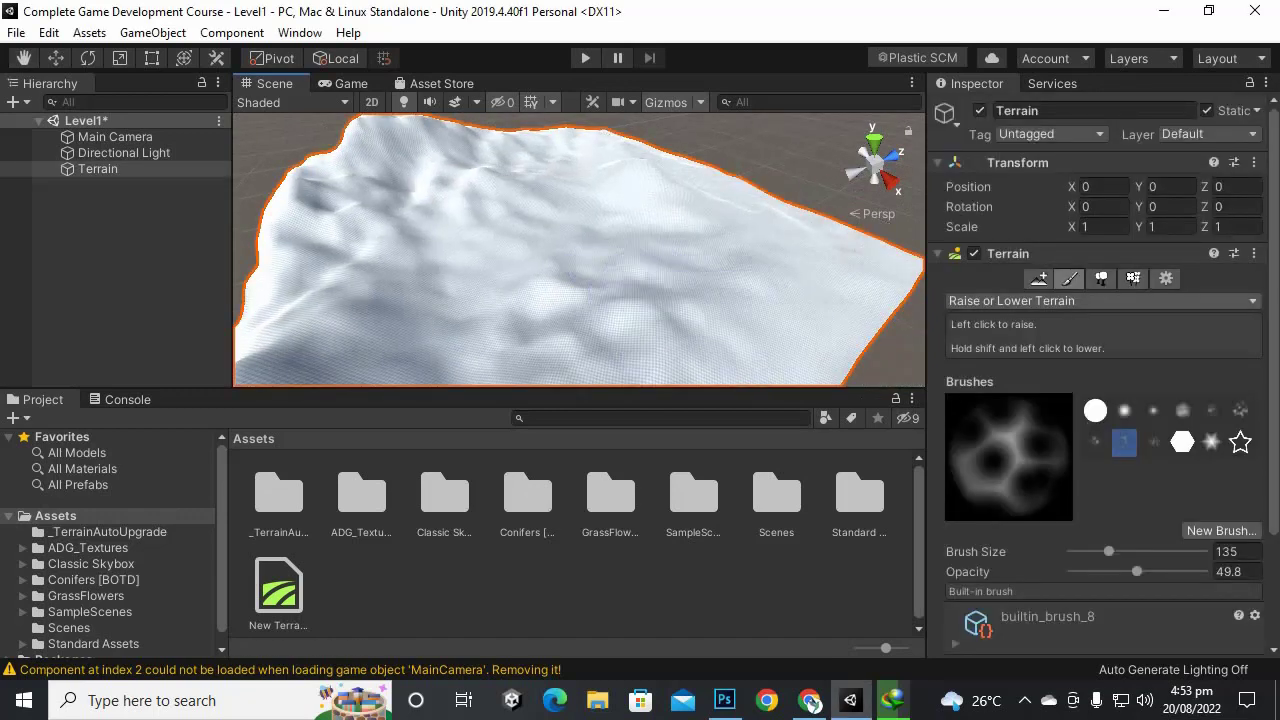
{"action": "left_click", "coordinate": [1102, 300]}
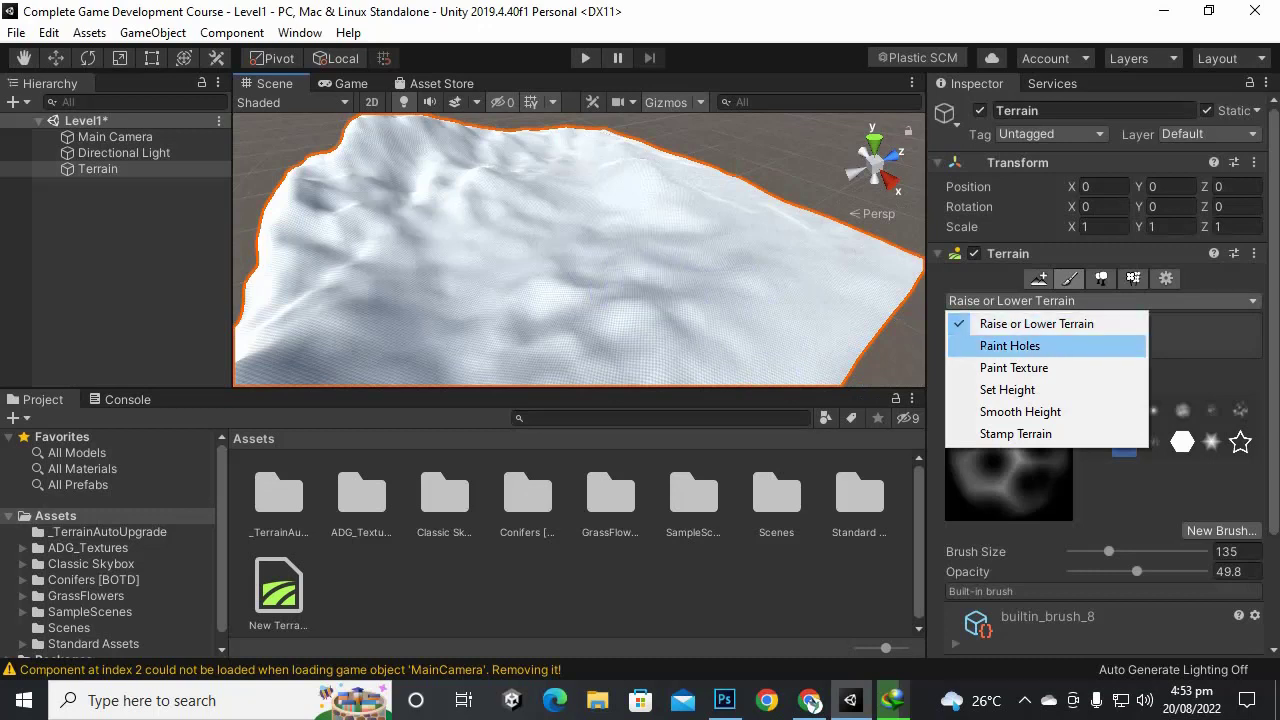
{"action": "left_click", "coordinate": [1010, 345]}
{"action": "left_click", "coordinate": [1102, 300]}
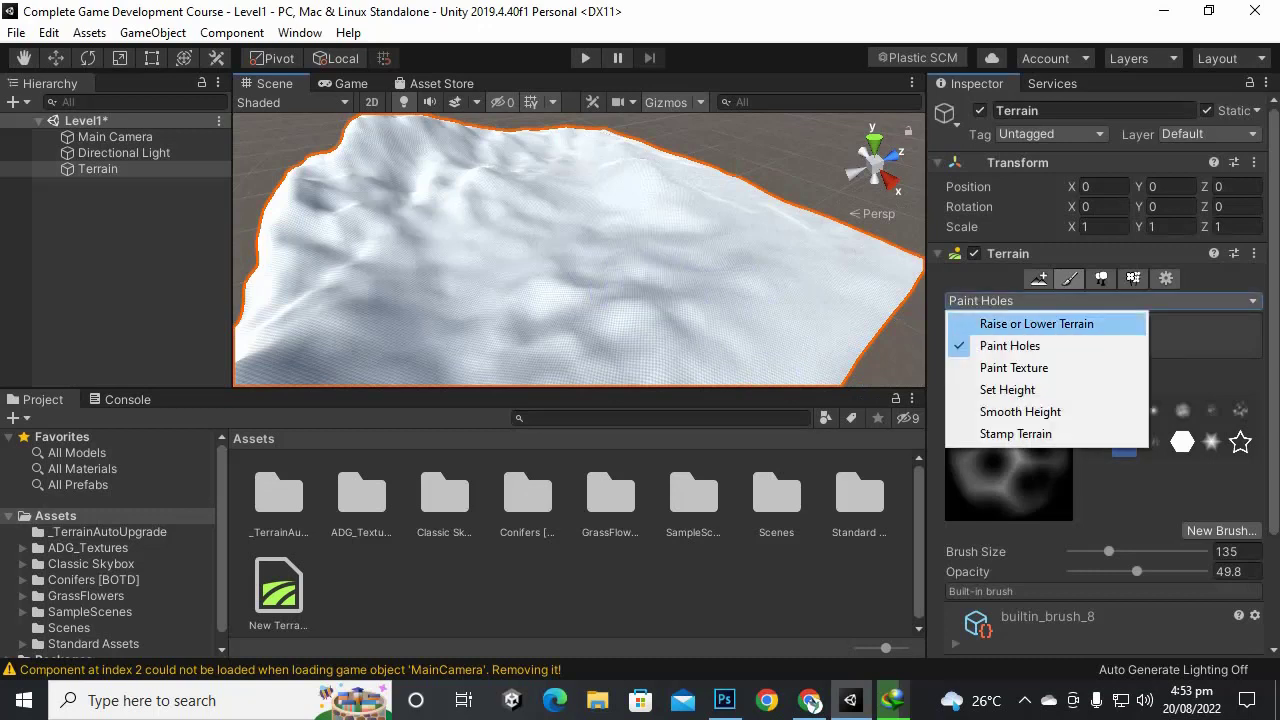
{"action": "left_click", "coordinate": [1013, 367]}
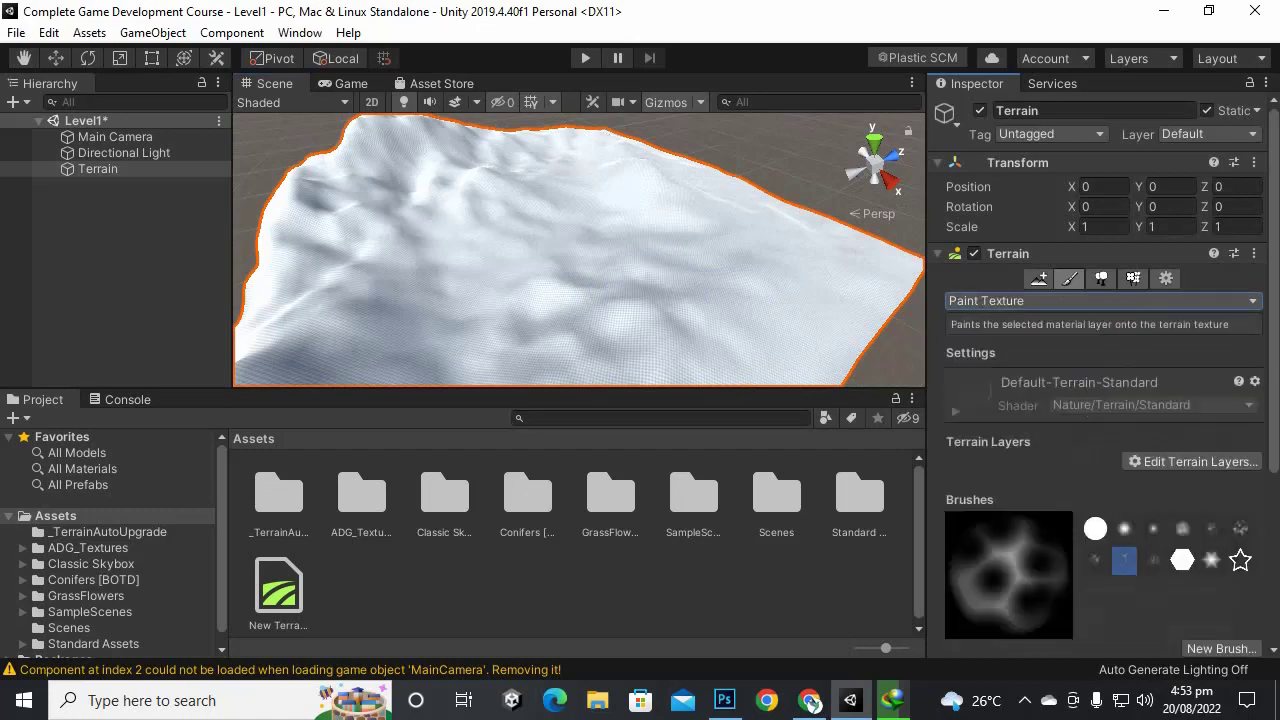
{"action": "left_click", "coordinate": [1102, 300]}
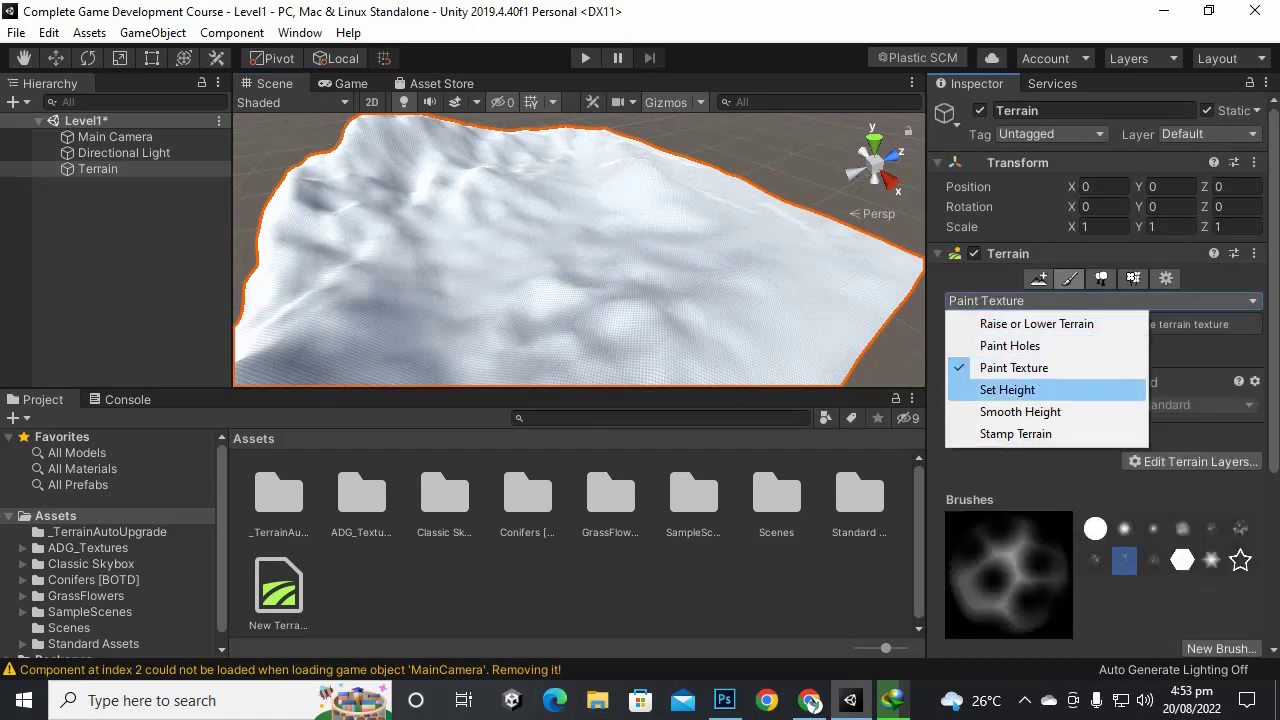
{"action": "left_click", "coordinate": [1012, 388]}
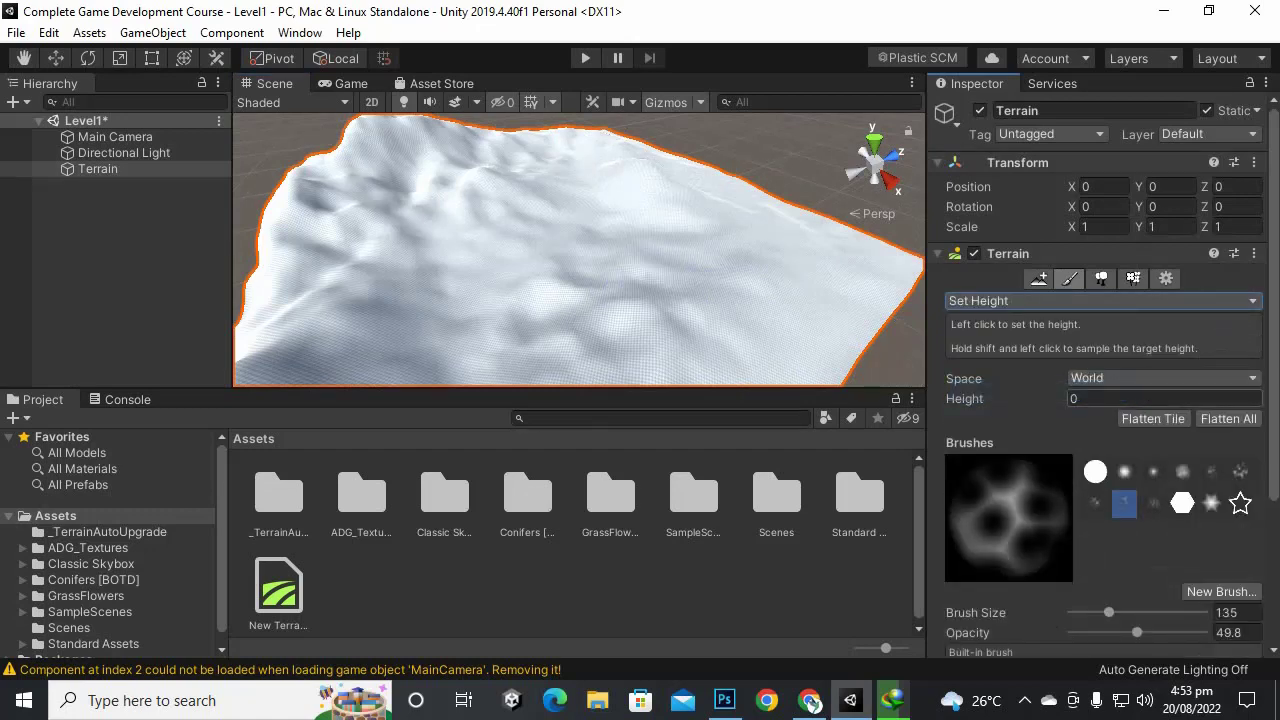
{"action": "left_click", "coordinate": [1102, 300]}
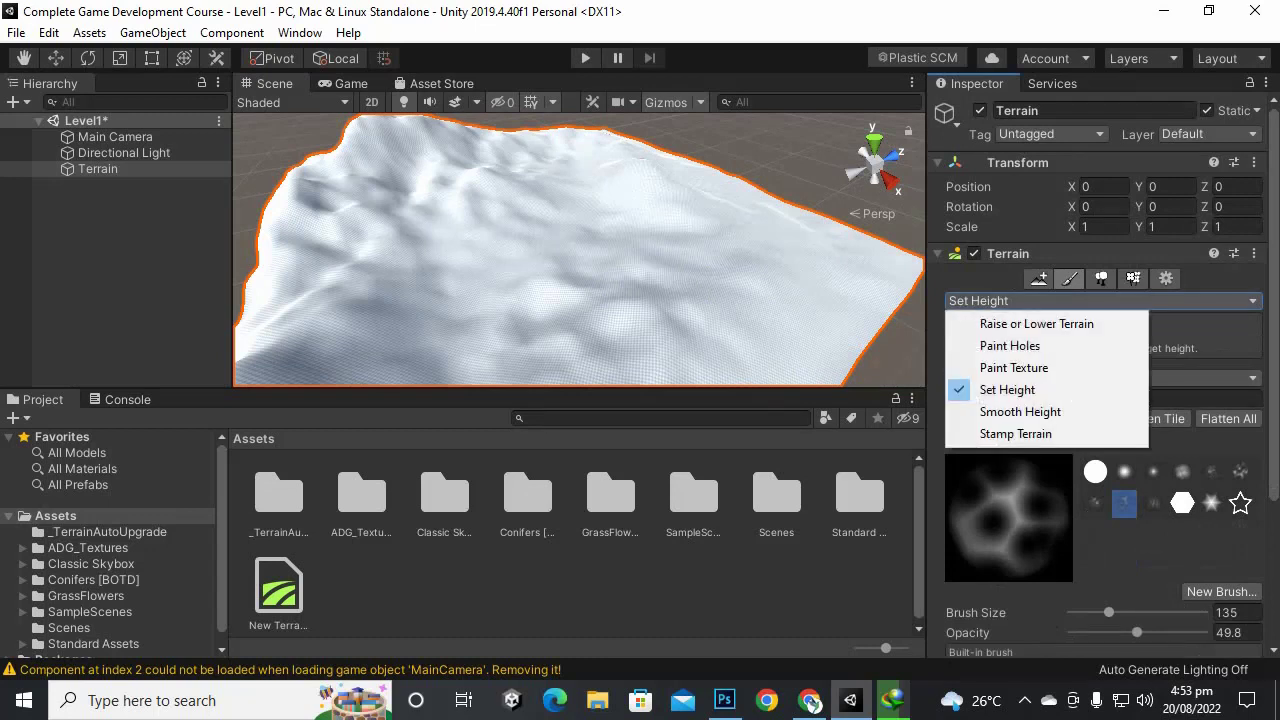
{"action": "key", "text": "Escape"}
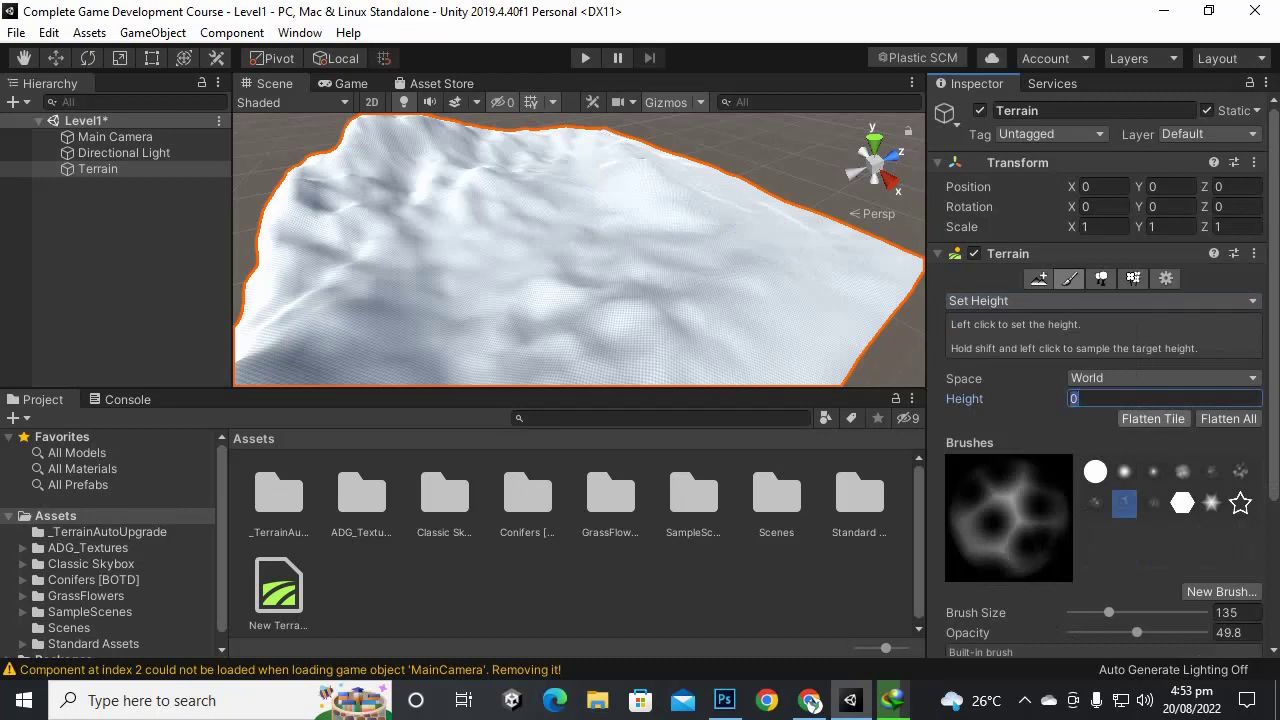
Step: Switch the terrain painting mode to Smooth Height with the builtin_brush_8 brush
{"action": "left_click", "coordinate": [1102, 300]}
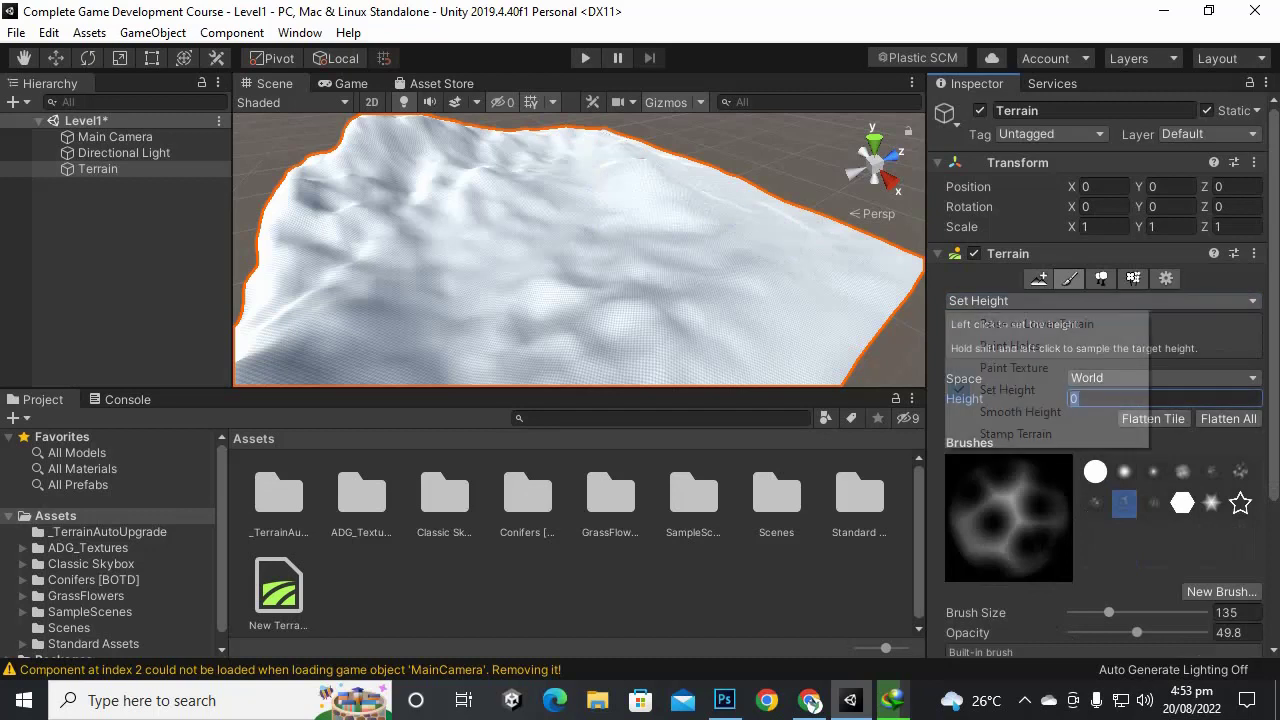
{"action": "left_click", "coordinate": [1020, 411]}
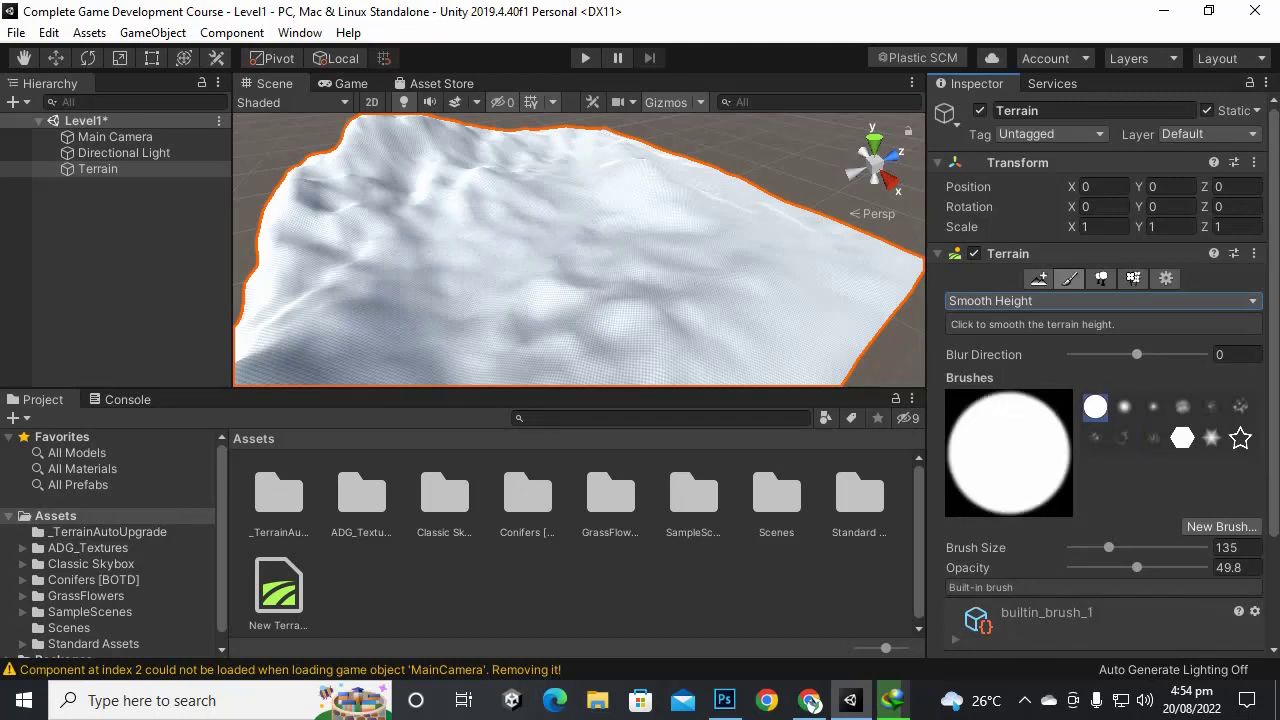
{"action": "mouse_move", "coordinate": [491, 208]}
{"action": "middle_mouse_down"}
{"action": "mouse_move", "coordinate": [543, 263]}
{"action": "mouse_move", "coordinate": [700, 229]}
{"action": "mouse_move", "coordinate": [580, 186]}
{"action": "mouse_move", "coordinate": [476, 172]}
{"action": "mouse_move", "coordinate": [474, 204]}
{"action": "mouse_move", "coordinate": [408, 257]}
{"action": "middle_mouse_up"}
{"action": "scroll", "coordinate": [600, 212], "scroll_direction": "up", "scroll_amount": 5}
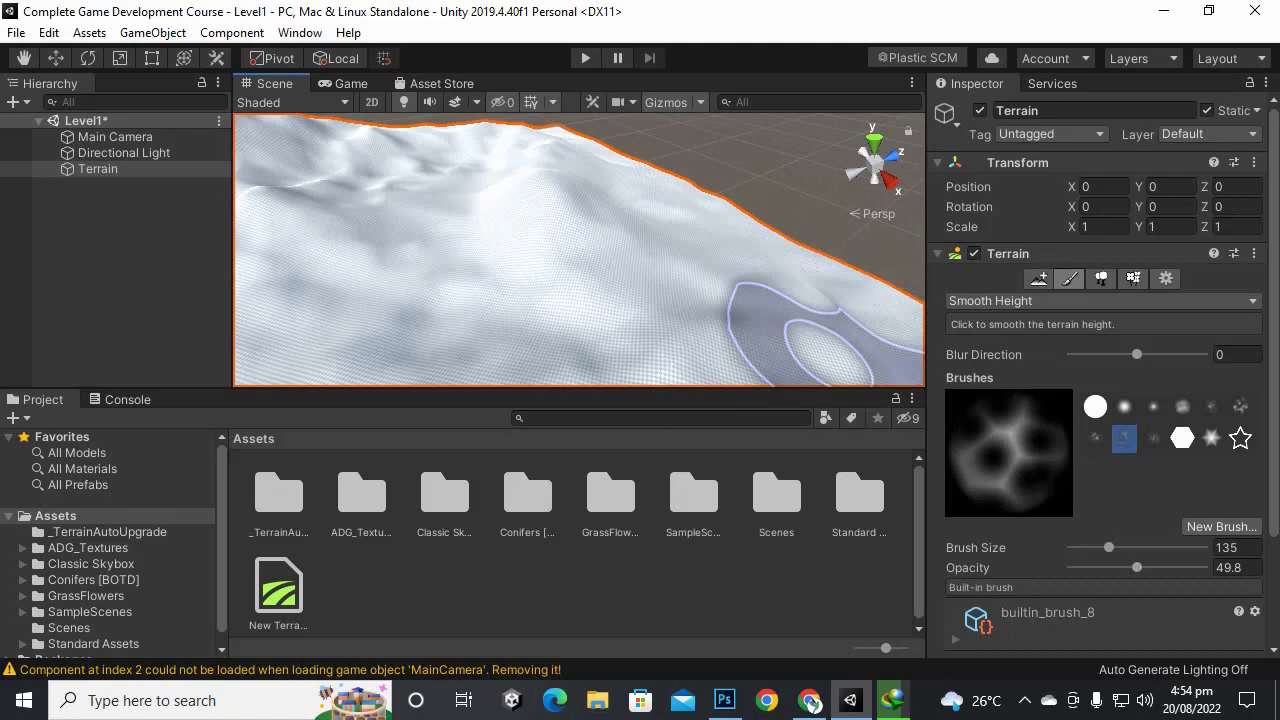
Step: Switch the terrain painting mode to Stamp Terrain and set the brush opacity to 100
{"action": "left_click", "coordinate": [1100, 300]}
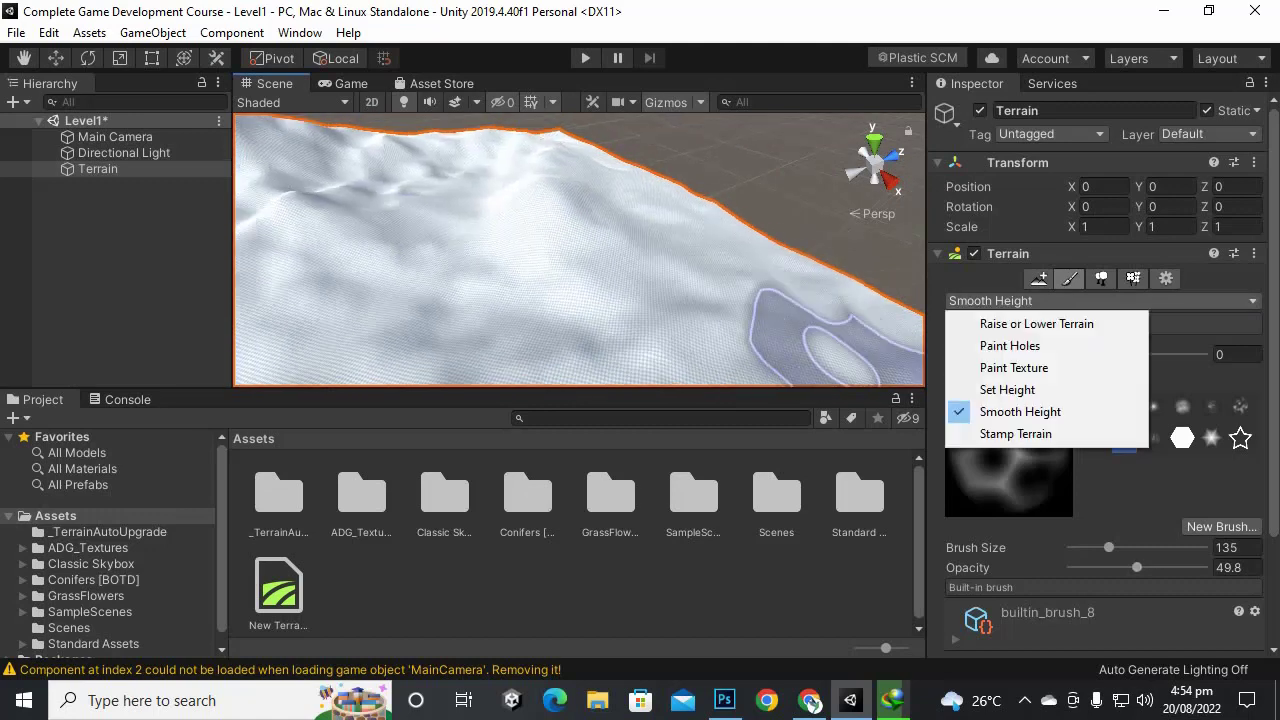
{"action": "left_click", "coordinate": [1015, 433]}
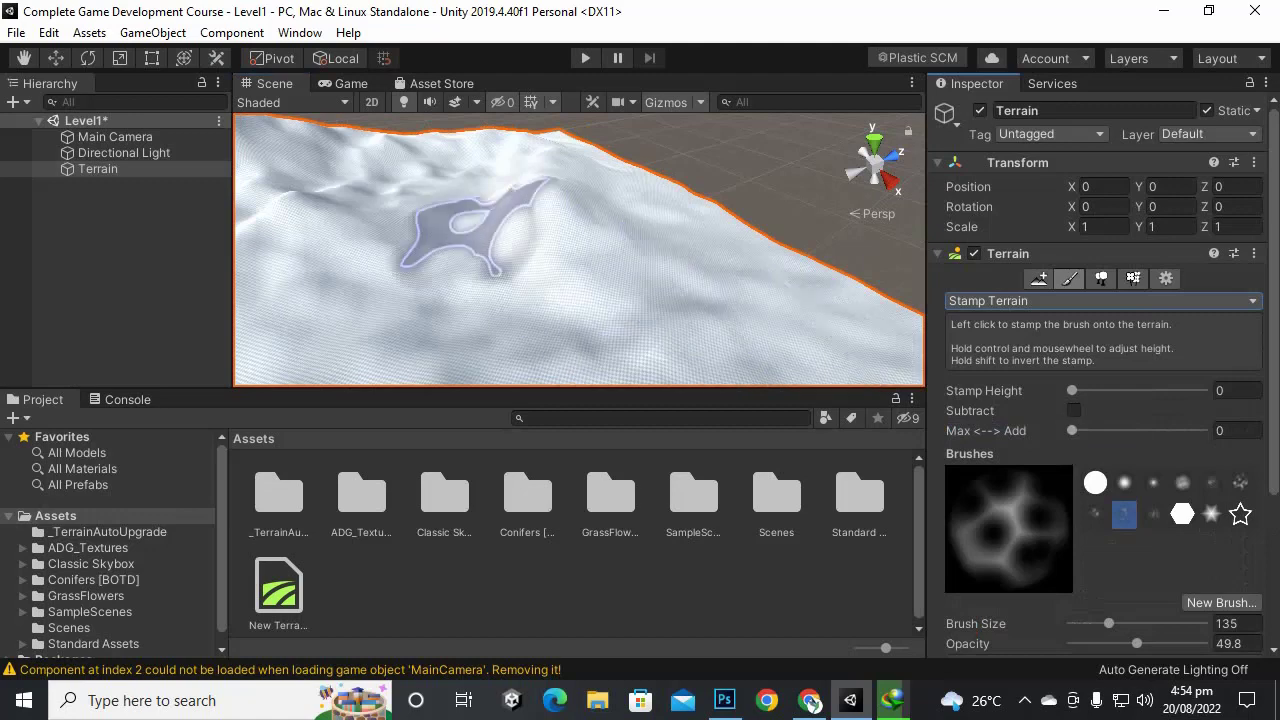
{"action": "scroll", "coordinate": [860, 320], "scroll_direction": "down", "scroll_amount": 5}
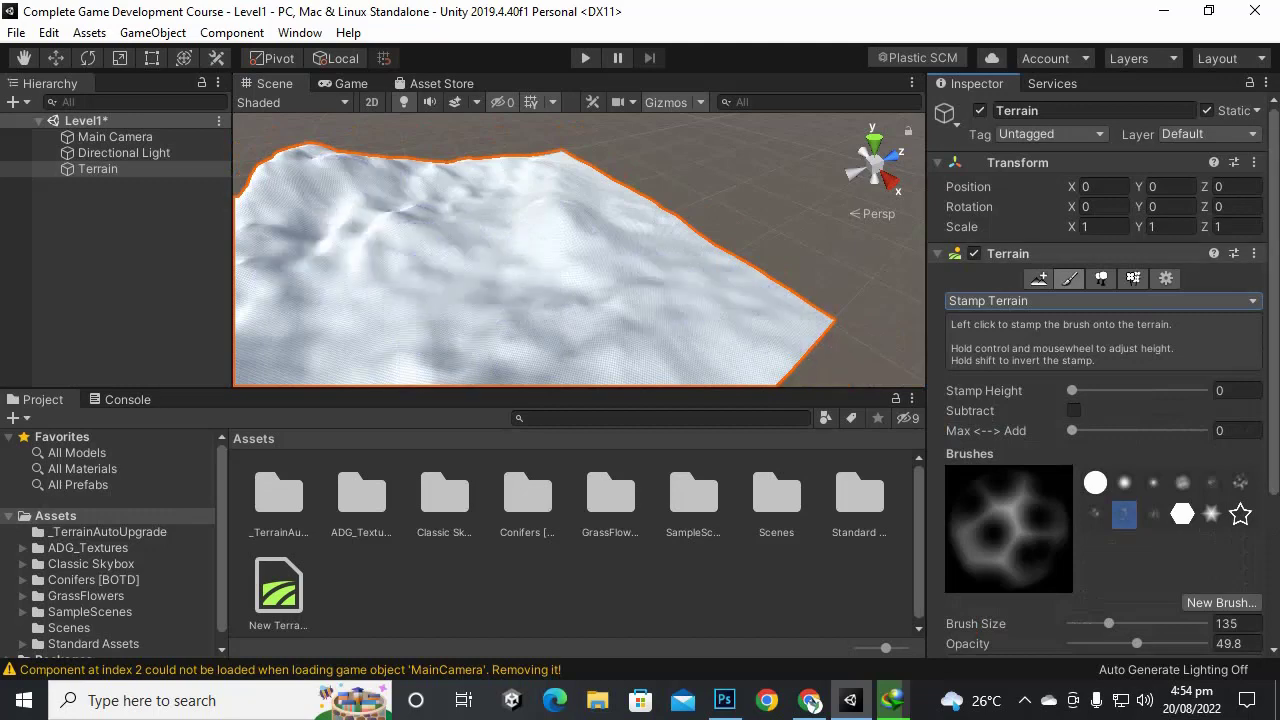
{"action": "scroll", "coordinate": [514, 243], "scroll_direction": "up", "scroll_amount": 3}
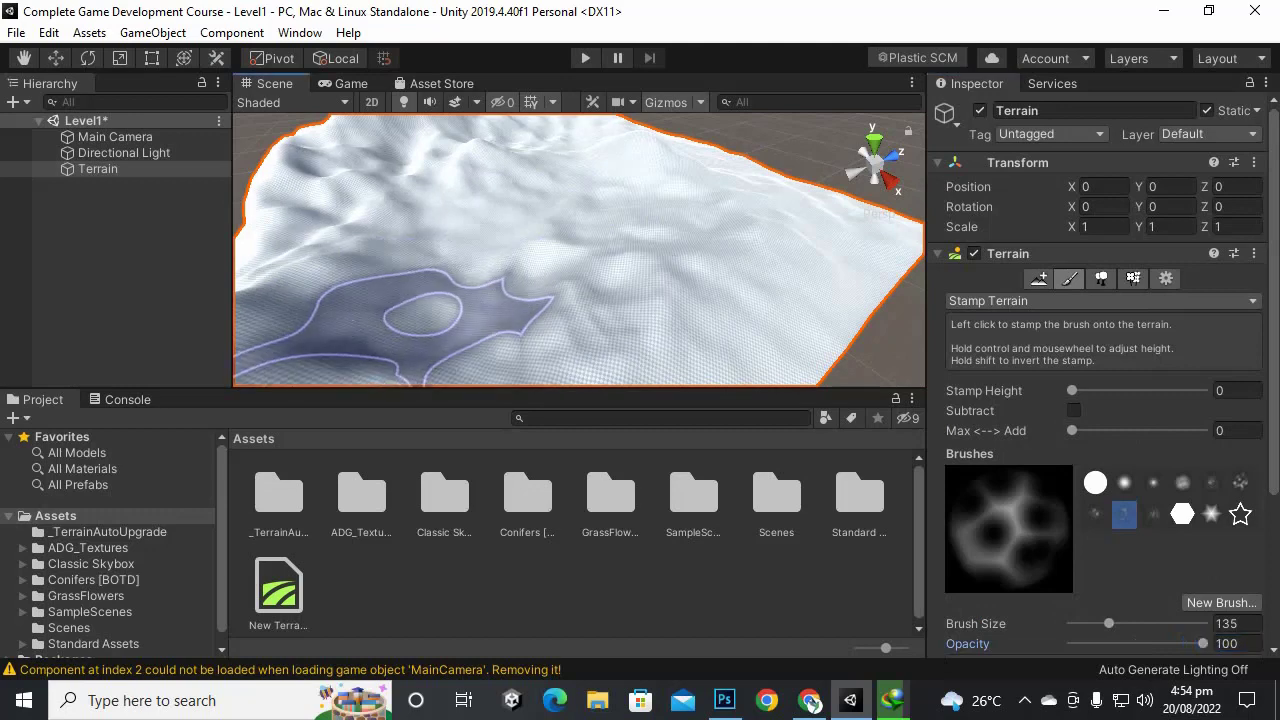
{"action": "mouse_move", "coordinate": [582, 312]}
{"action": "middle_mouse_down"}
{"action": "mouse_move", "coordinate": [660, 252]}
{"action": "mouse_move", "coordinate": [529, 208]}
{"action": "middle_mouse_up"}
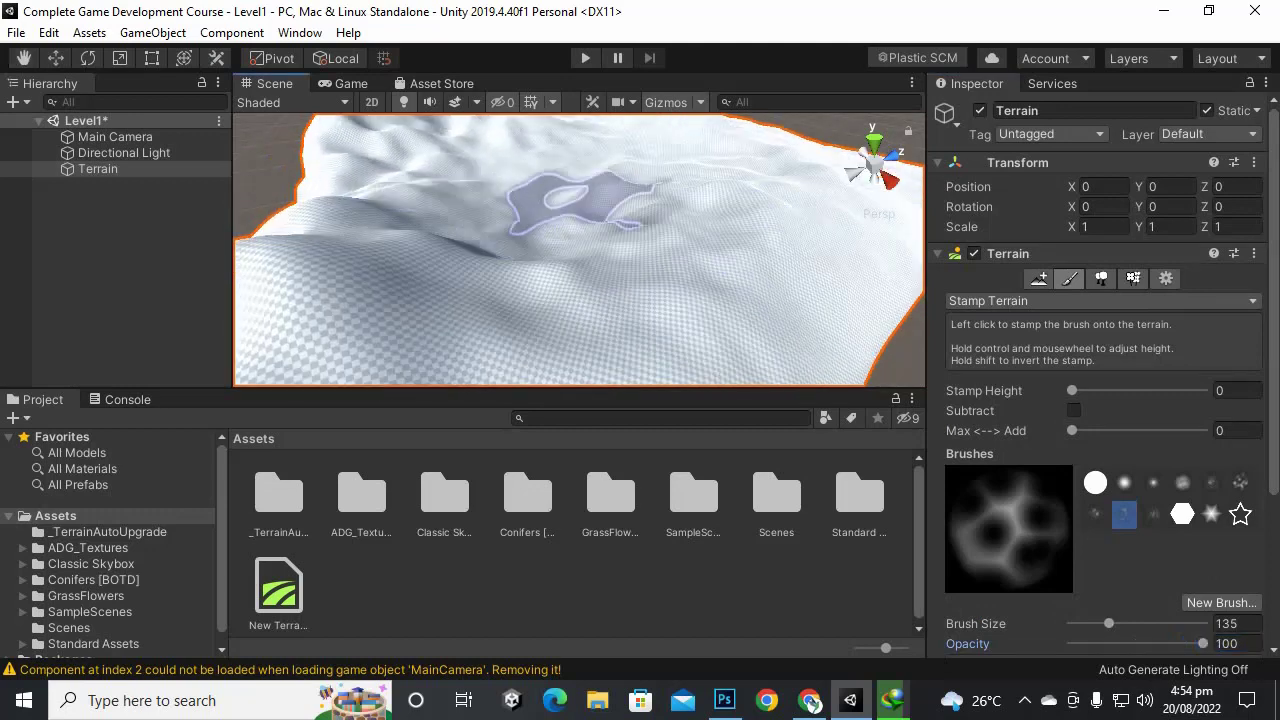
{"action": "scroll", "coordinate": [600, 214], "scroll_direction": "up", "scroll_amount": 3}
{"action": "scroll", "coordinate": [560, 290], "scroll_direction": "down", "scroll_amount": 6}
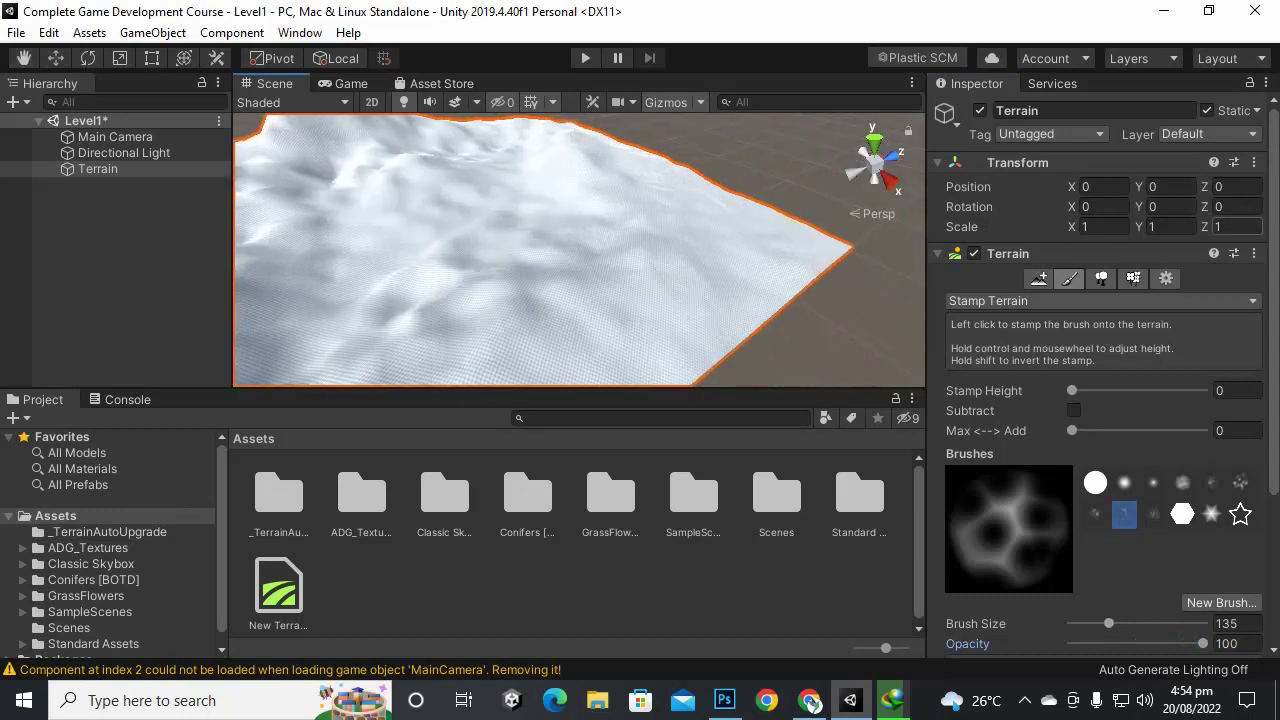
Step: Switch to Paint Texture and add the existing layer_Grass01_BigUV terrain layer to the terrain
{"action": "left_click", "coordinate": [1102, 301]}
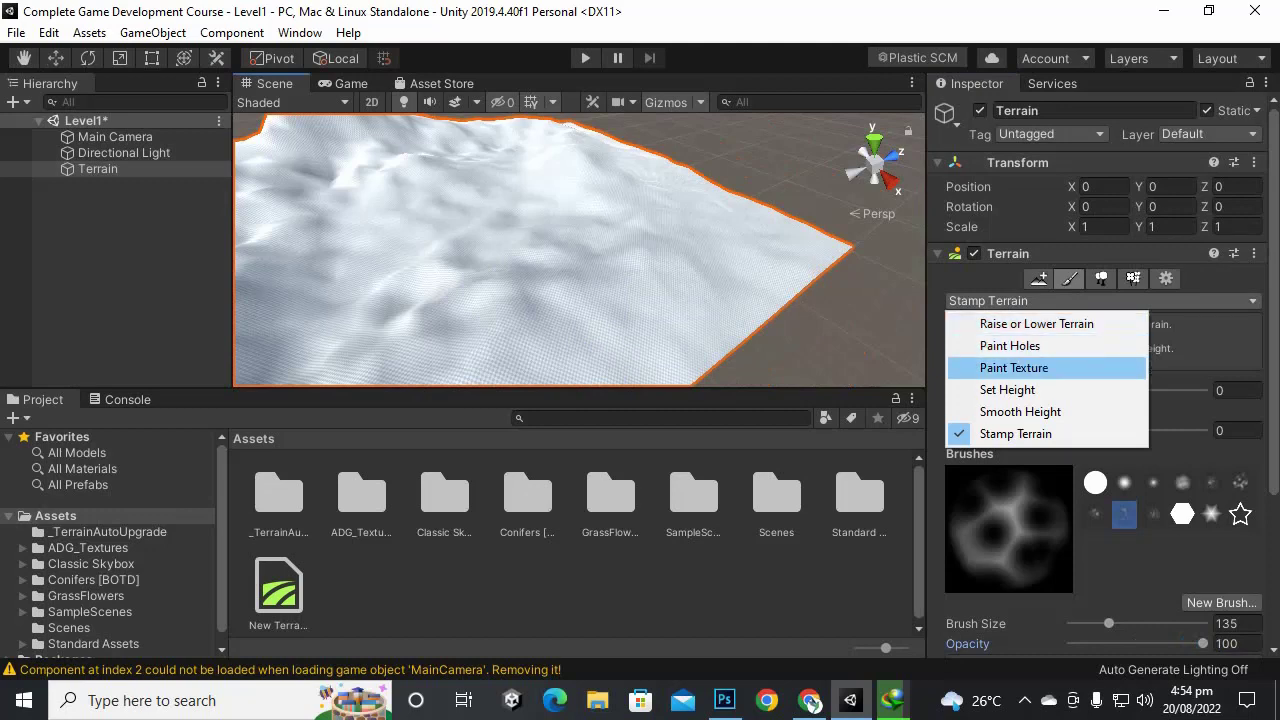
{"action": "left_click", "coordinate": [1014, 367]}
{"action": "scroll", "coordinate": [1100, 400], "scroll_direction": "down", "scroll_amount": 3}
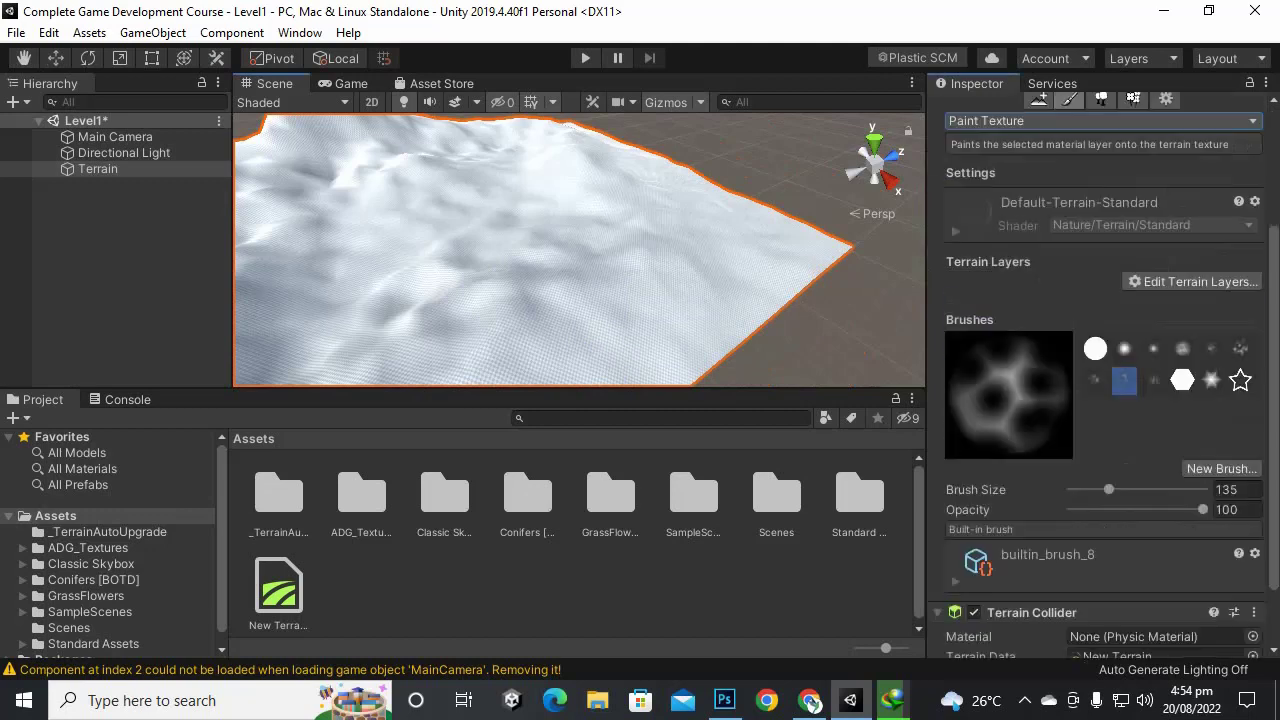
{"action": "scroll", "coordinate": [1100, 400], "scroll_direction": "down", "scroll_amount": 1}
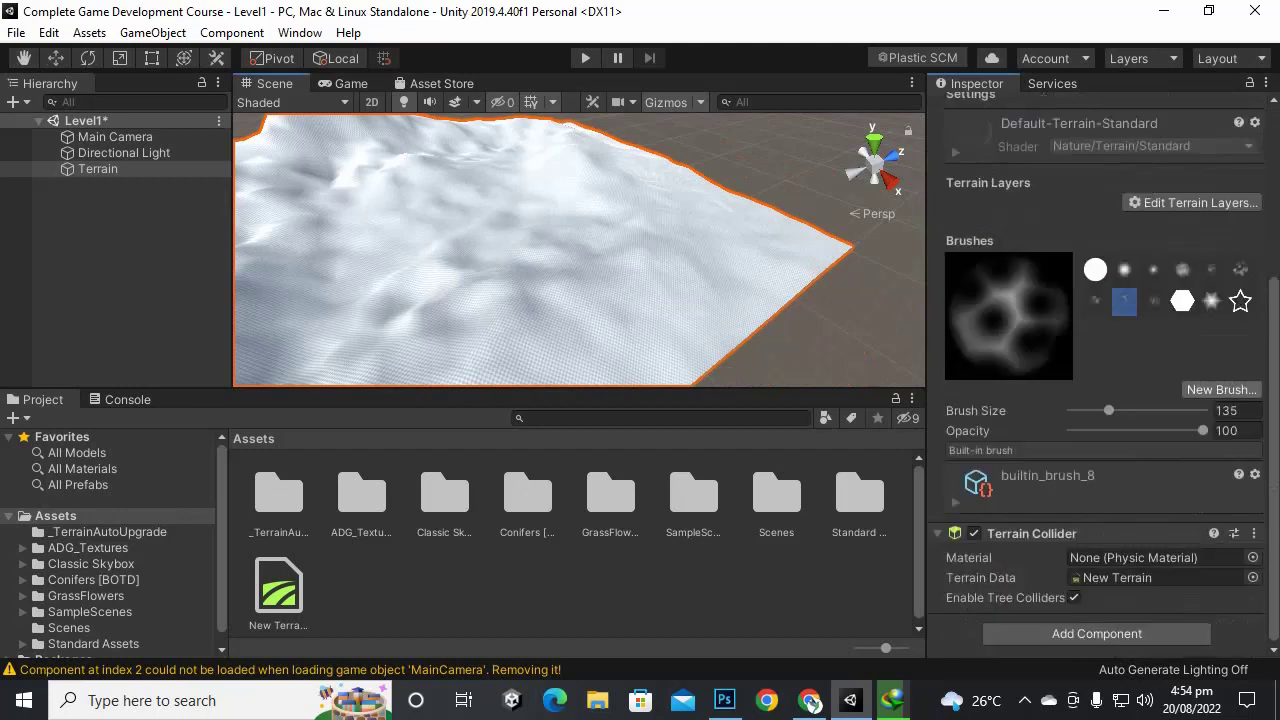
{"action": "scroll", "coordinate": [1100, 400], "scroll_direction": "up", "scroll_amount": 4}
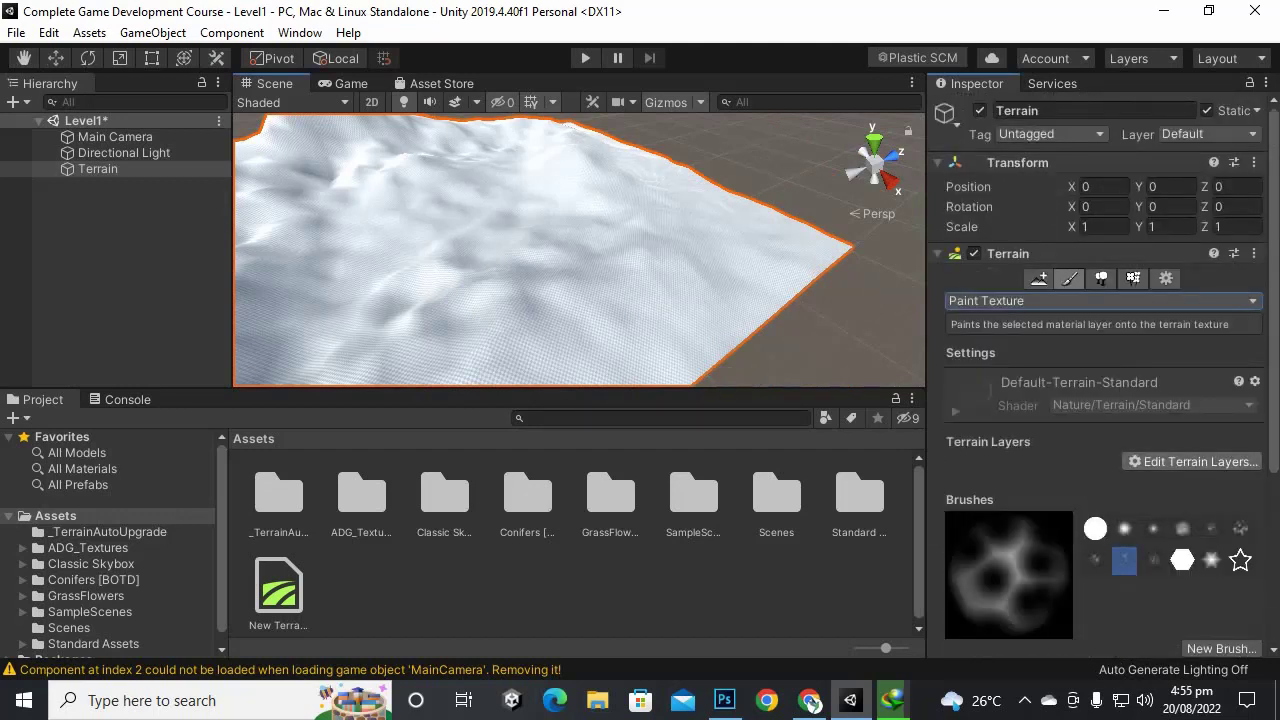
{"action": "left_click", "coordinate": [1193, 461]}
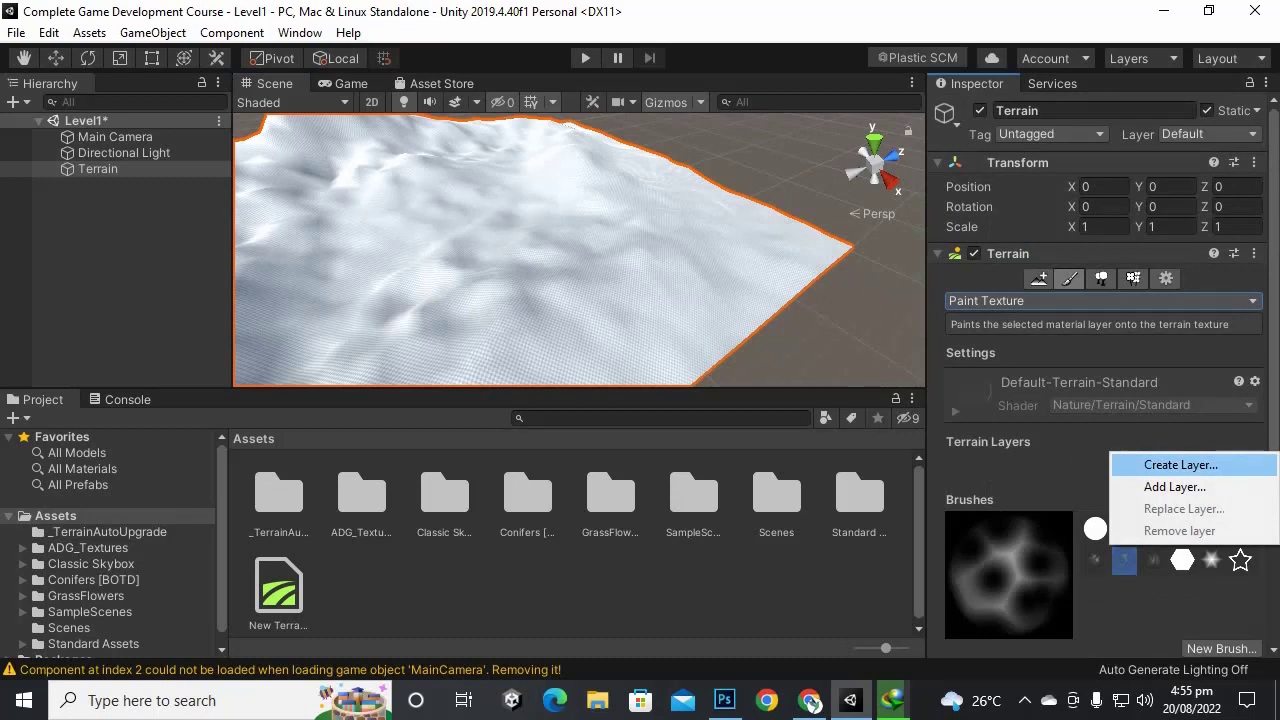
{"action": "left_click", "coordinate": [1175, 487]}
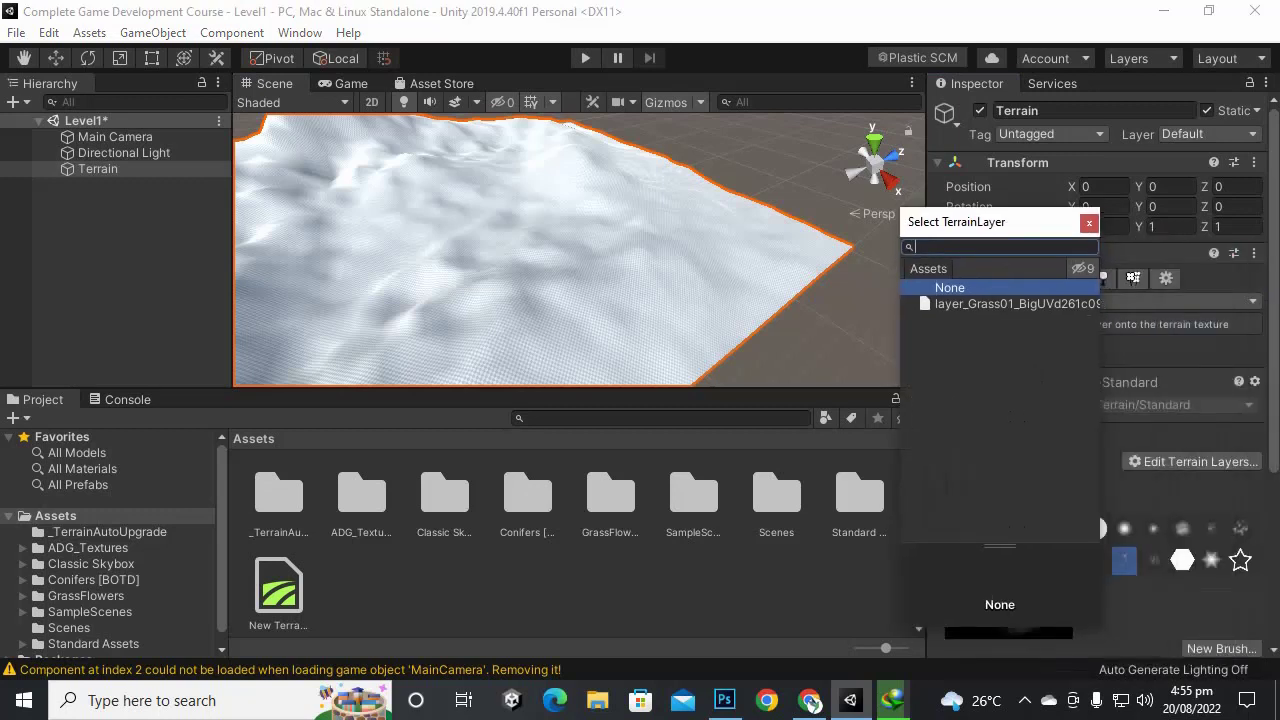
{"action": "left_click", "coordinate": [1009, 303]}
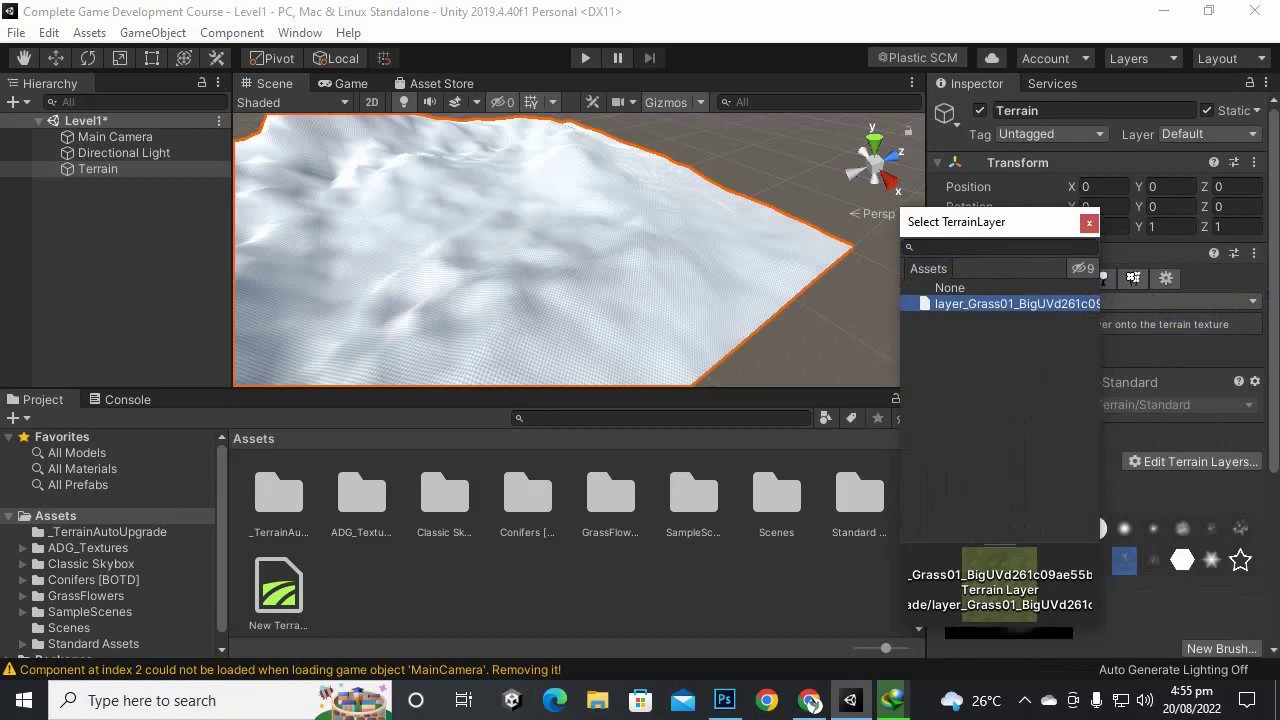
{"action": "left_click", "coordinate": [1089, 223]}
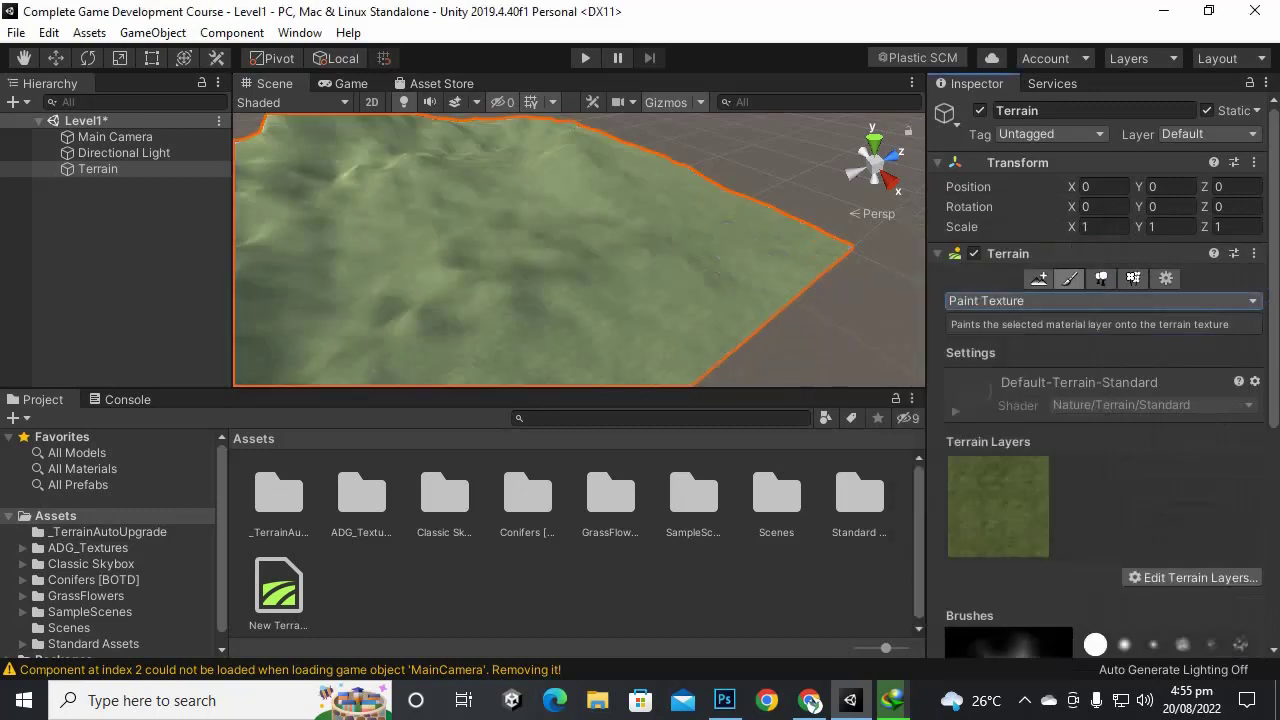
Step: Inspect the grass texture on the slopes up close and select the grass terrain layer
{"action": "scroll", "coordinate": [628, 217], "scroll_direction": "down", "scroll_amount": 3}
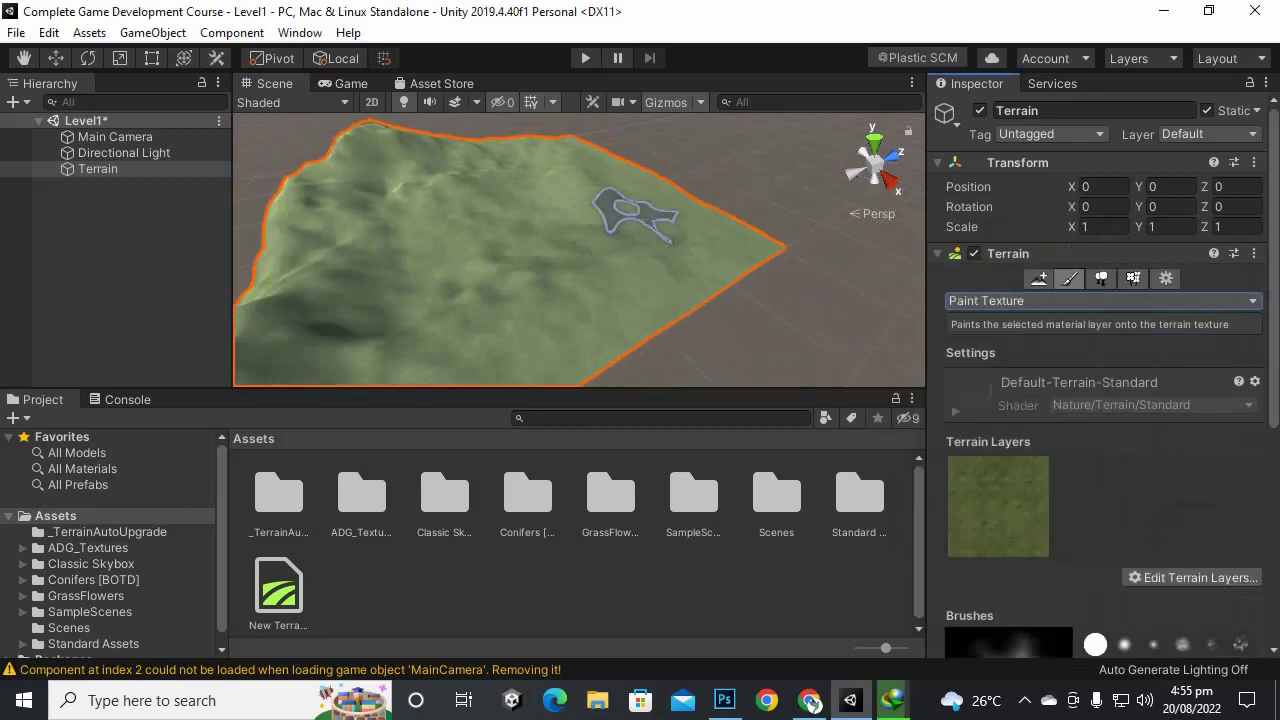
{"action": "mouse_move", "coordinate": [632, 217]}
{"action": "middle_mouse_down"}
{"action": "mouse_move", "coordinate": [711, 198]}
{"action": "mouse_move", "coordinate": [738, 152]}
{"action": "middle_mouse_up"}
{"action": "scroll", "coordinate": [690, 235], "scroll_direction": "up", "scroll_amount": 6}
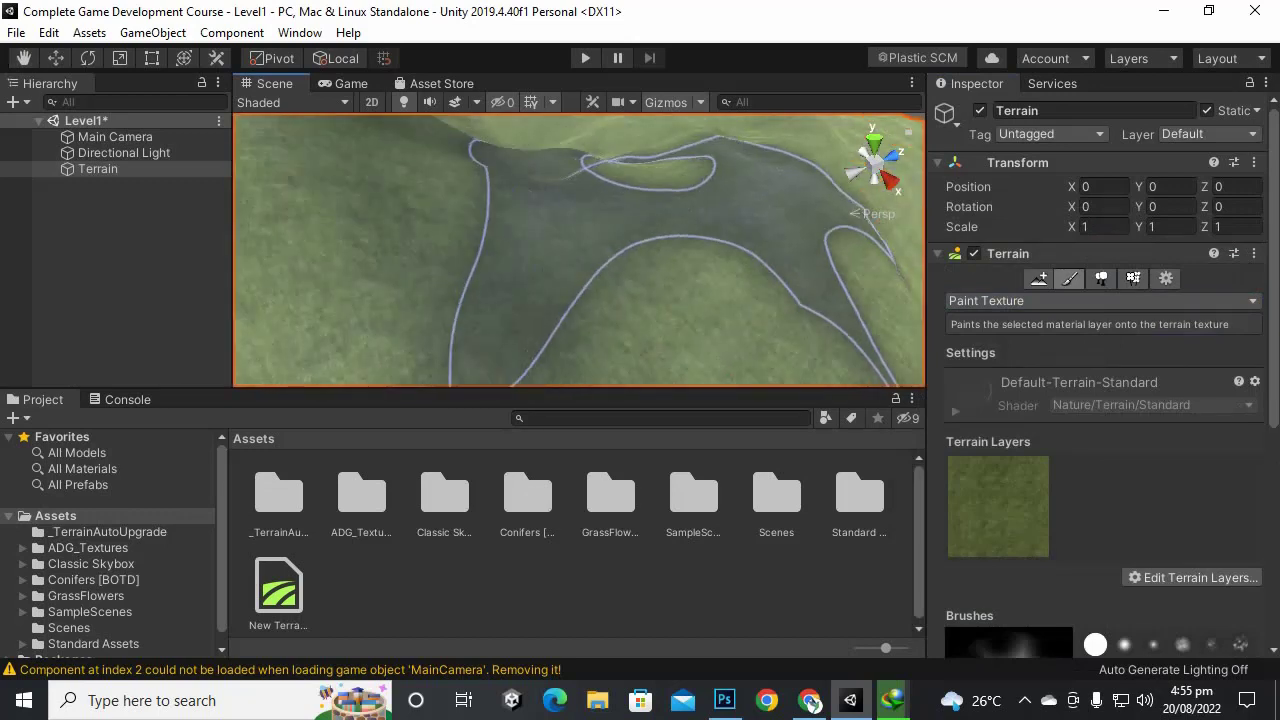
{"action": "scroll", "coordinate": [645, 260], "scroll_direction": "down", "scroll_amount": 3}
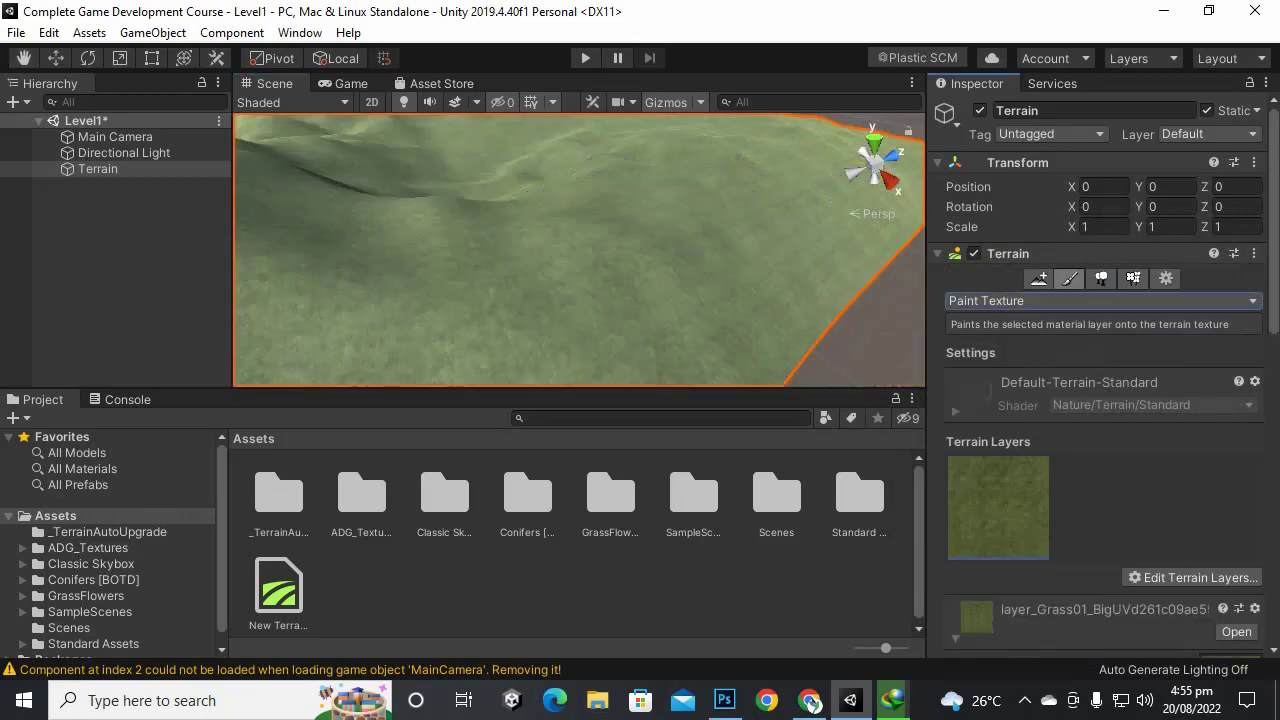
Step: Review the grass layer's properties and set its tiling size to X 5 and Y 5
{"action": "scroll", "coordinate": [1130, 400], "scroll_direction": "down", "scroll_amount": 3}
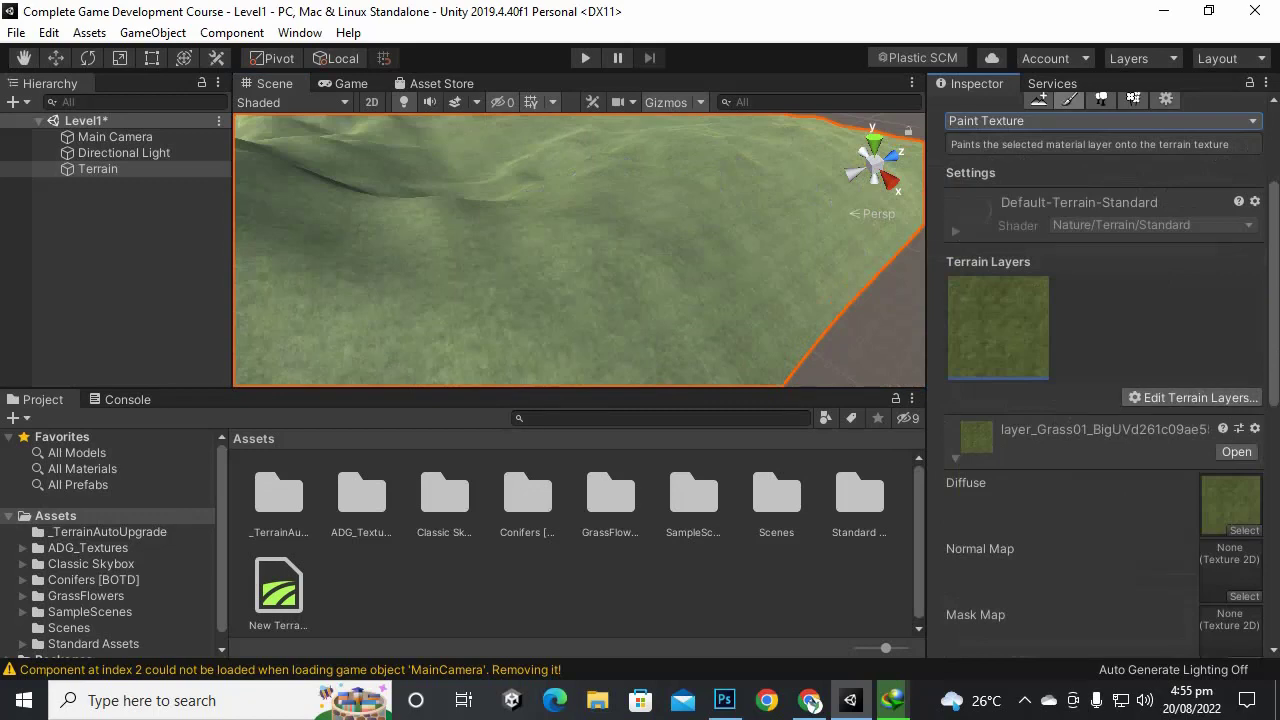
{"action": "scroll", "coordinate": [1130, 400], "scroll_direction": "down", "scroll_amount": 6}
{"action": "scroll", "coordinate": [1100, 380], "scroll_direction": "up", "scroll_amount": 6}
{"action": "scroll", "coordinate": [1100, 400], "scroll_direction": "down", "scroll_amount": 3}
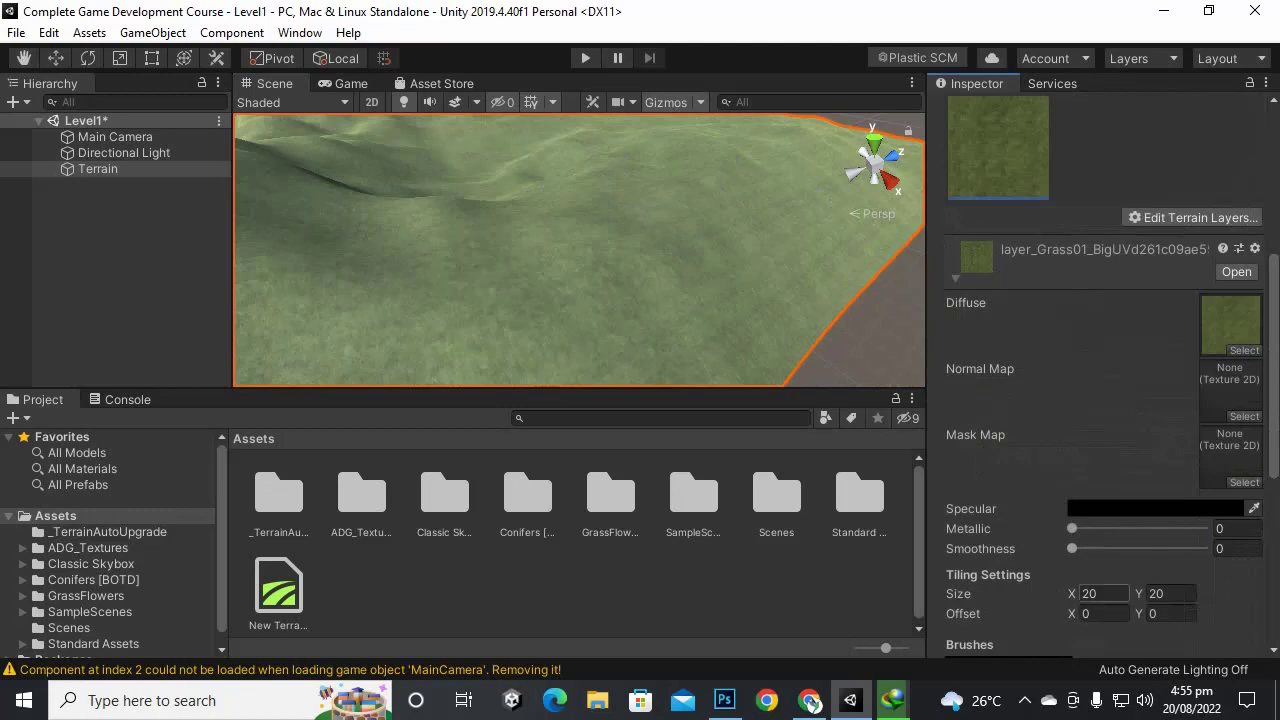
{"action": "left_click_drag", "start_coordinate": [1100, 593], "coordinate": [1079, 593]}
{"action": "scroll", "coordinate": [665, 270], "scroll_direction": "up", "scroll_amount": 4}
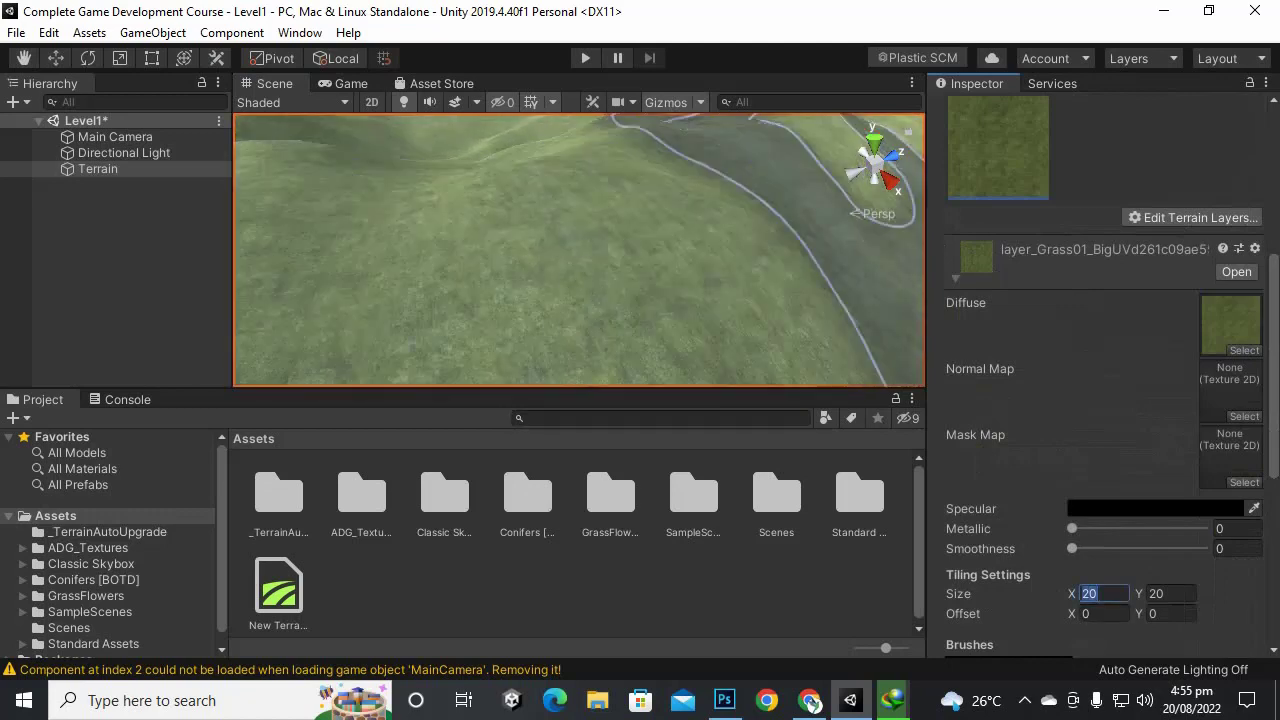
{"action": "type", "text": "5"}
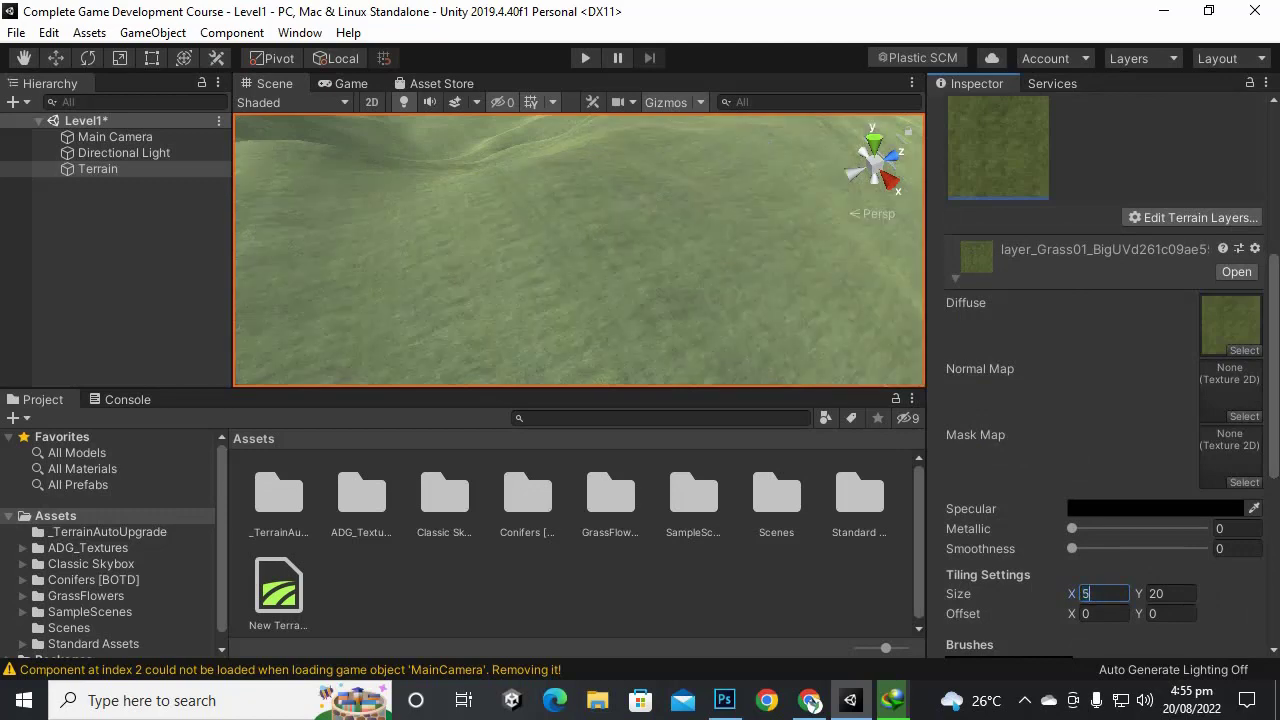
{"action": "key", "text": "Tab"}
{"action": "type", "text": "5"}
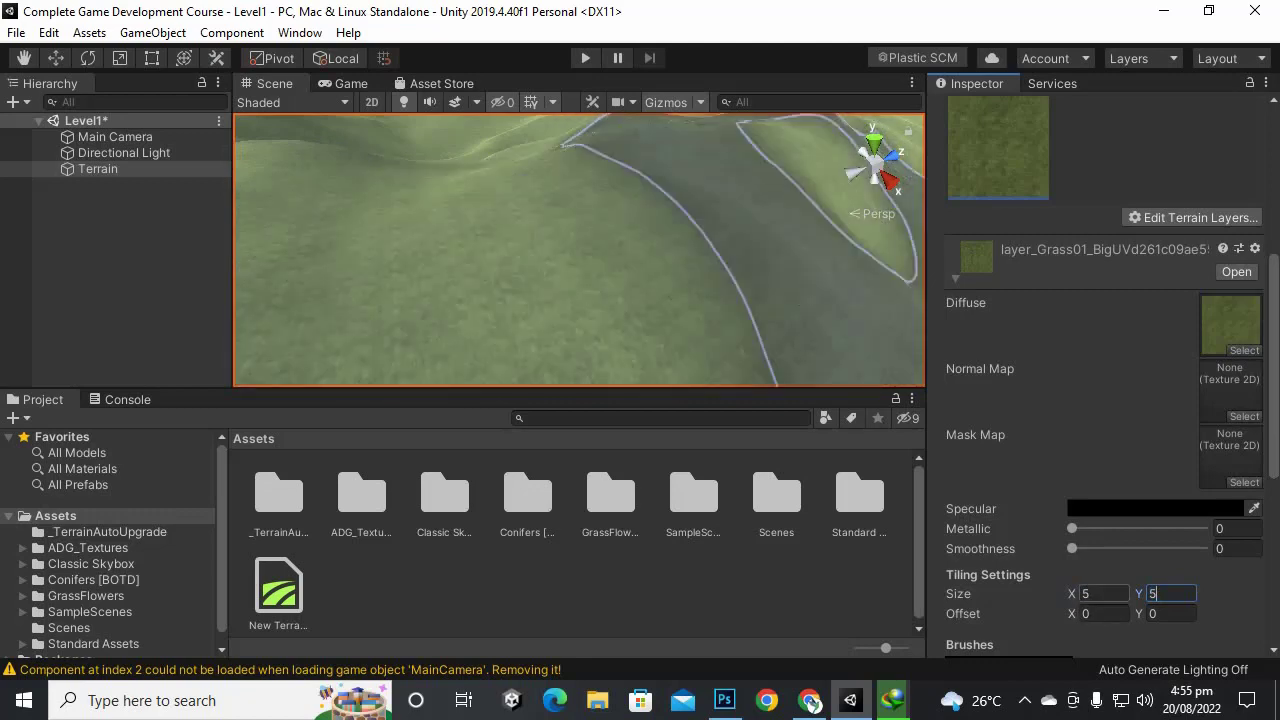
Step: Set the grass layer's tiling size to X 100 and Y 100
{"action": "key", "text": "shift+Tab"}
{"action": "type", "text": "100"}
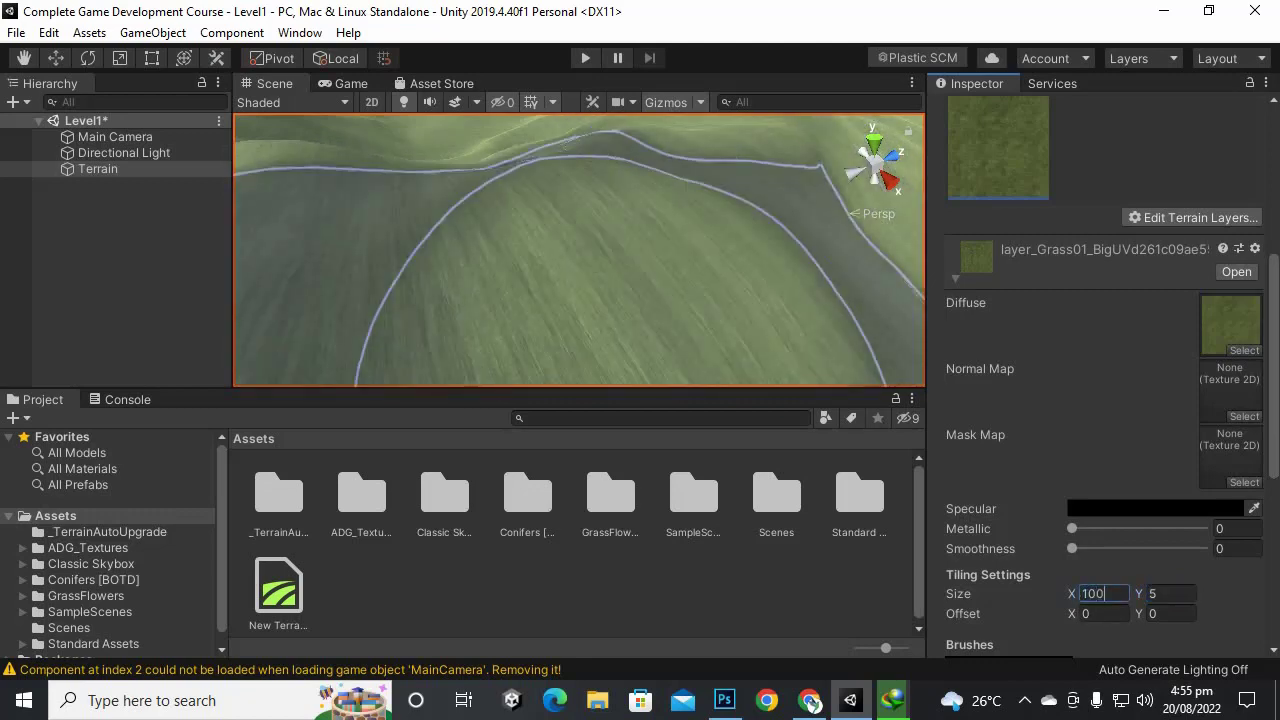
{"action": "key", "text": "Tab"}
{"action": "type", "text": "100"}
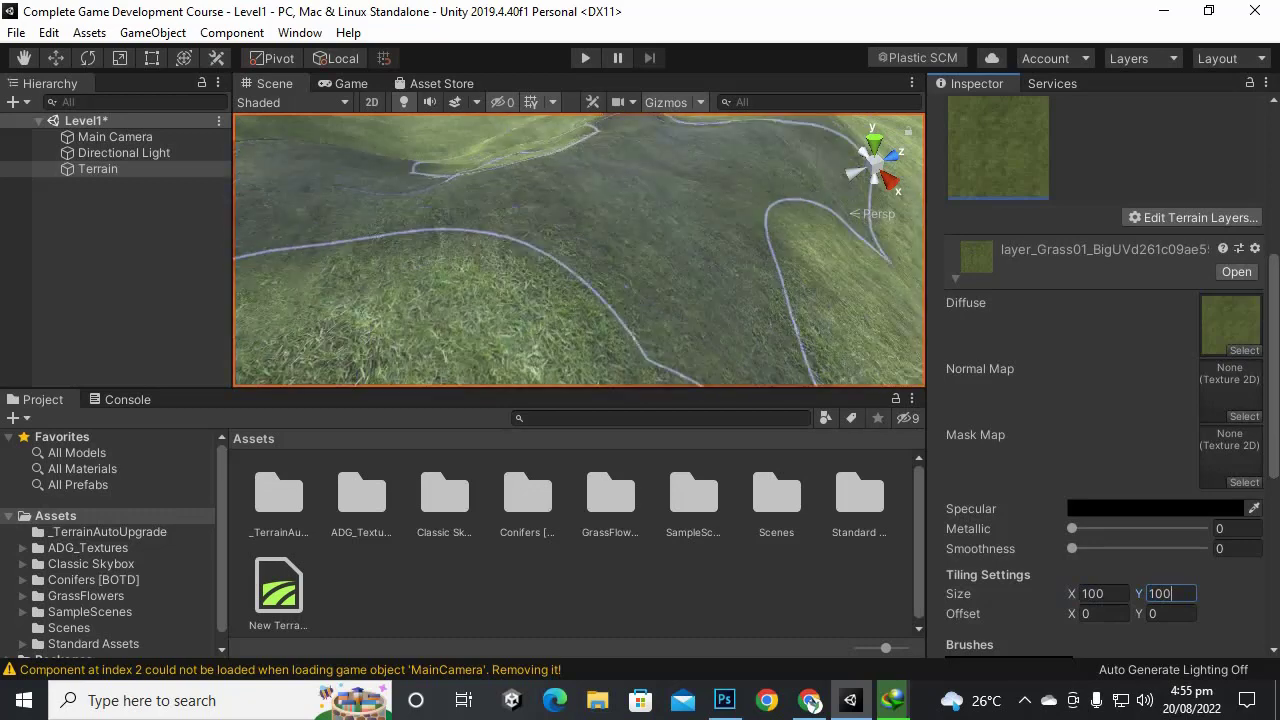
Step: Check the grass tiling on the terrain, close the image viewer window and return to the root Assets folder
{"action": "scroll", "coordinate": [578, 250], "scroll_direction": "up", "scroll_amount": 5}
{"action": "scroll", "coordinate": [578, 250], "scroll_direction": "down", "scroll_amount": 5}
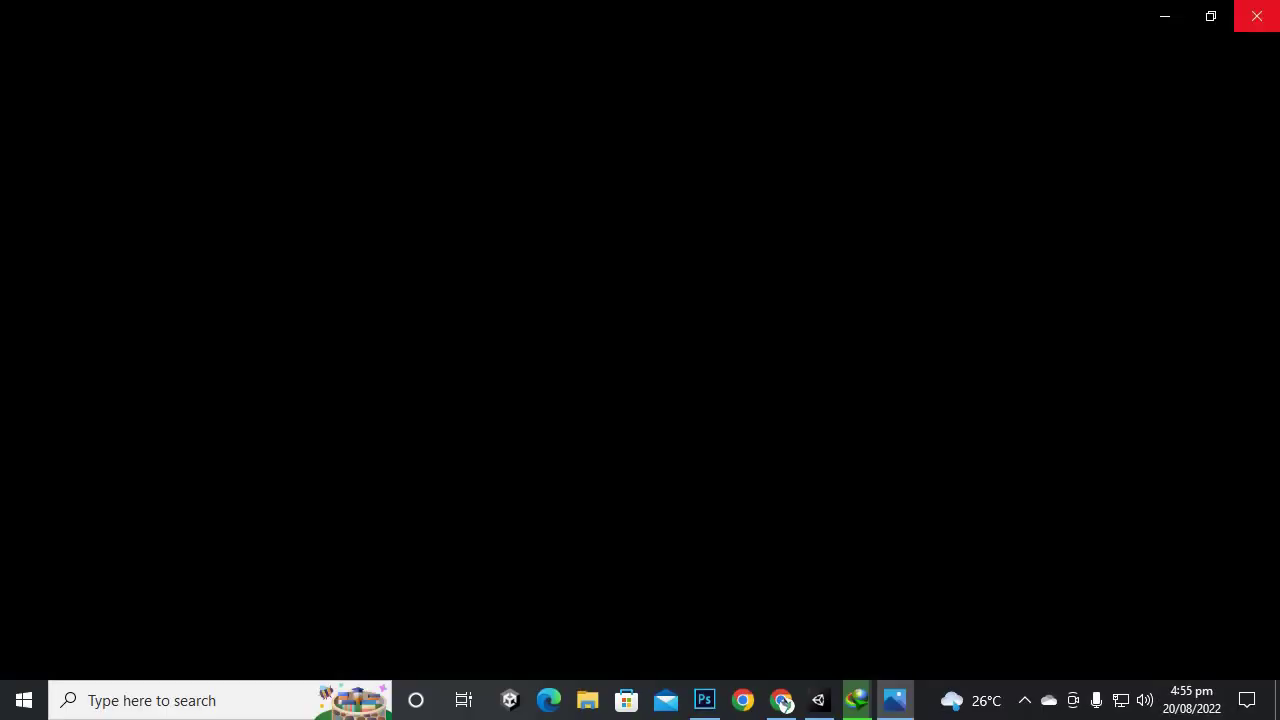
{"action": "left_click", "coordinate": [1256, 16]}
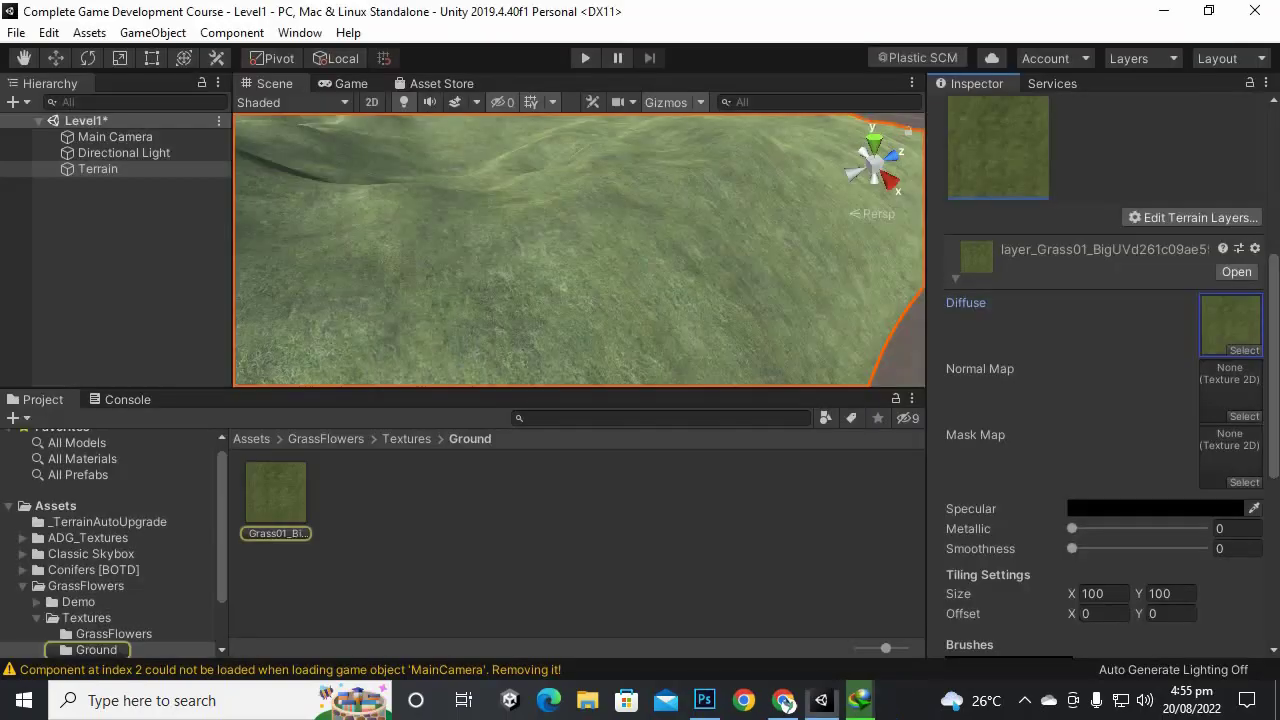
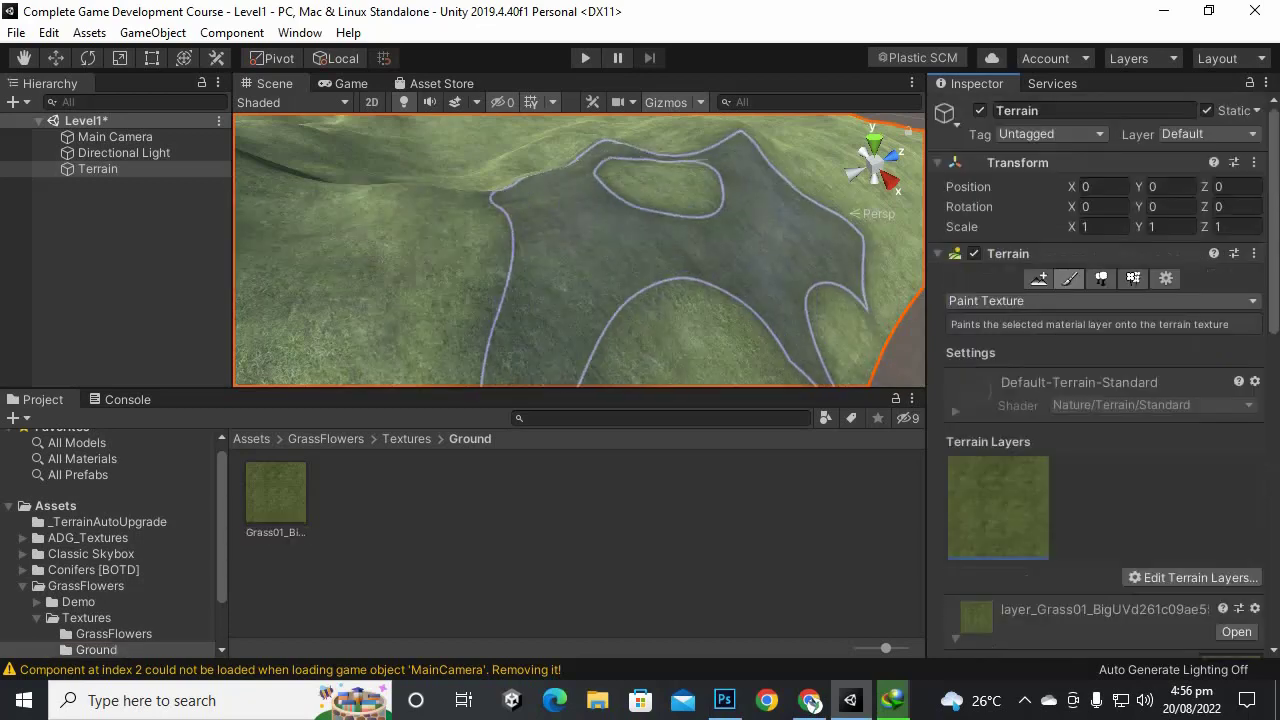
{"action": "scroll", "coordinate": [677, 258], "scroll_direction": "down", "scroll_amount": 3}
{"action": "left_click", "coordinate": [251, 439]}
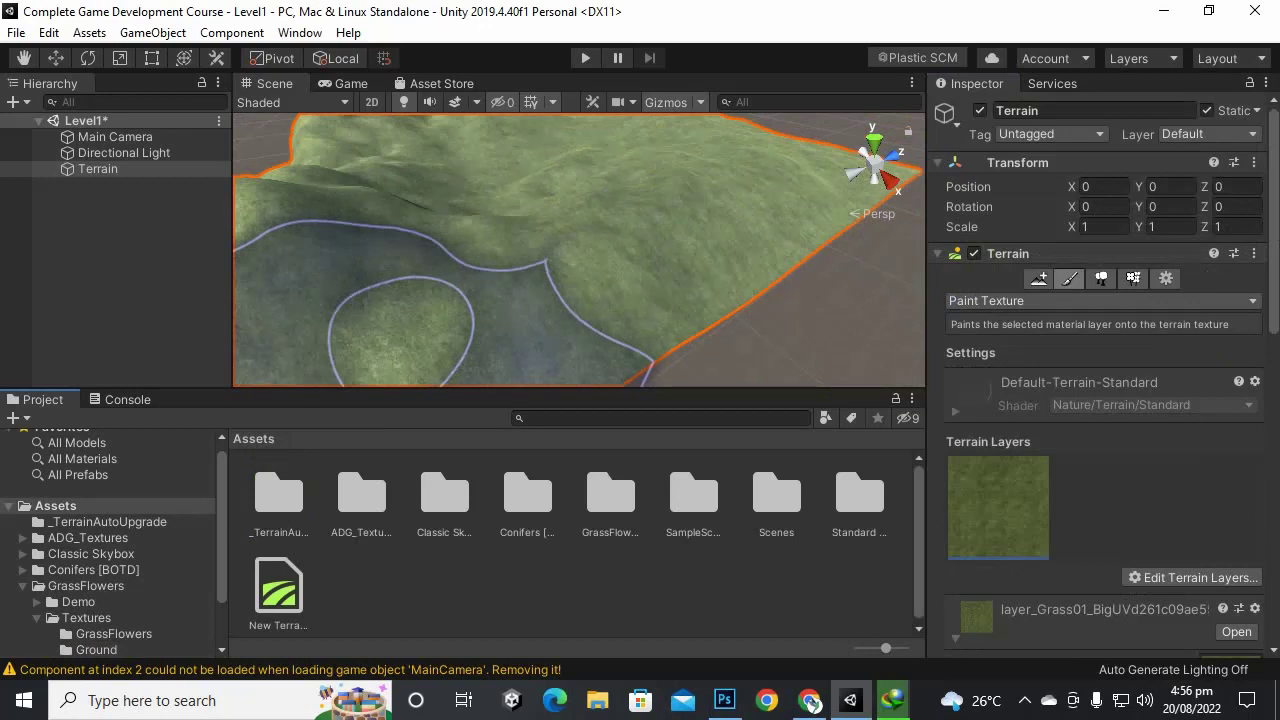
{"action": "left_click", "coordinate": [1192, 577]}
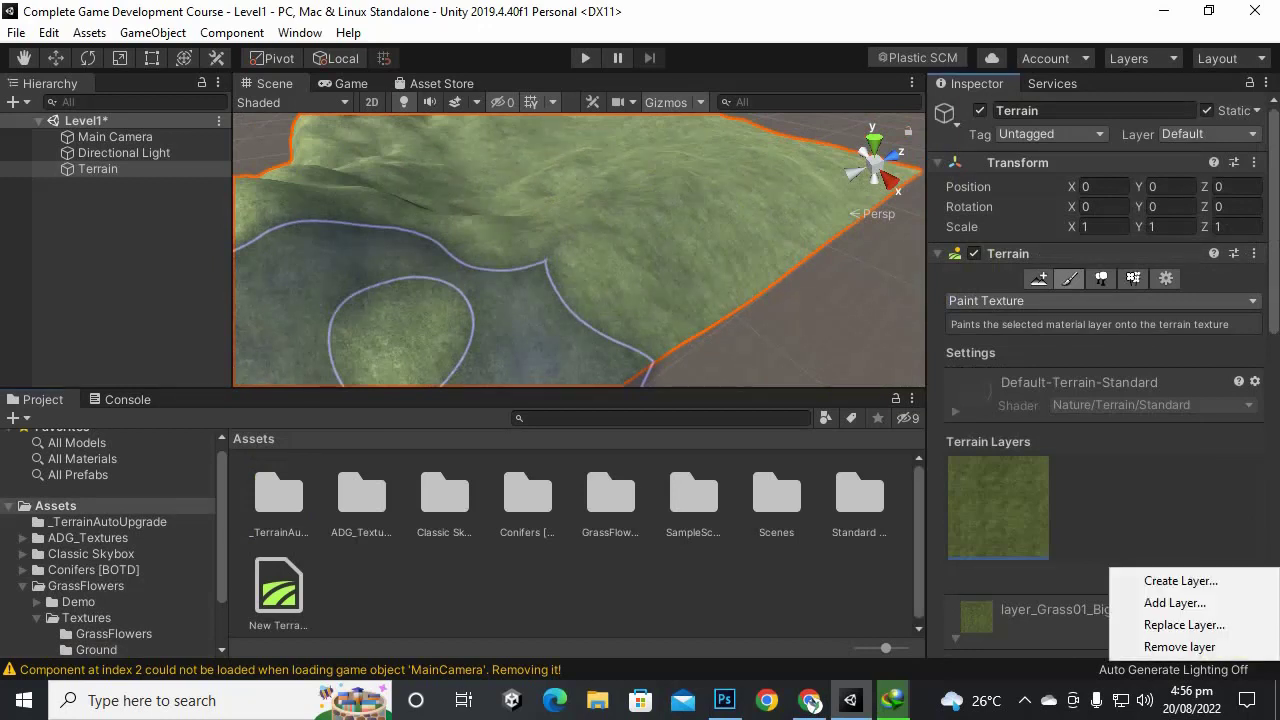
{"action": "left_click", "coordinate": [1180, 580]}
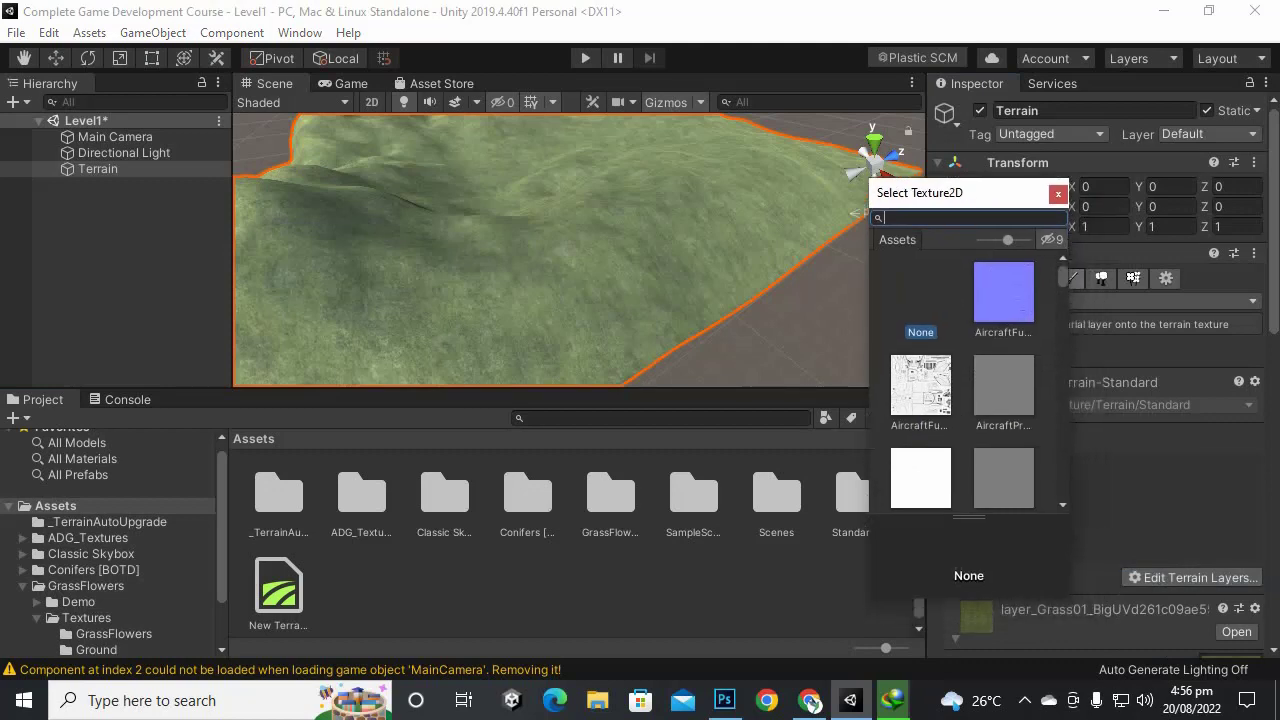
{"action": "scroll", "coordinate": [978, 386], "scroll_direction": "down", "scroll_amount": 10}
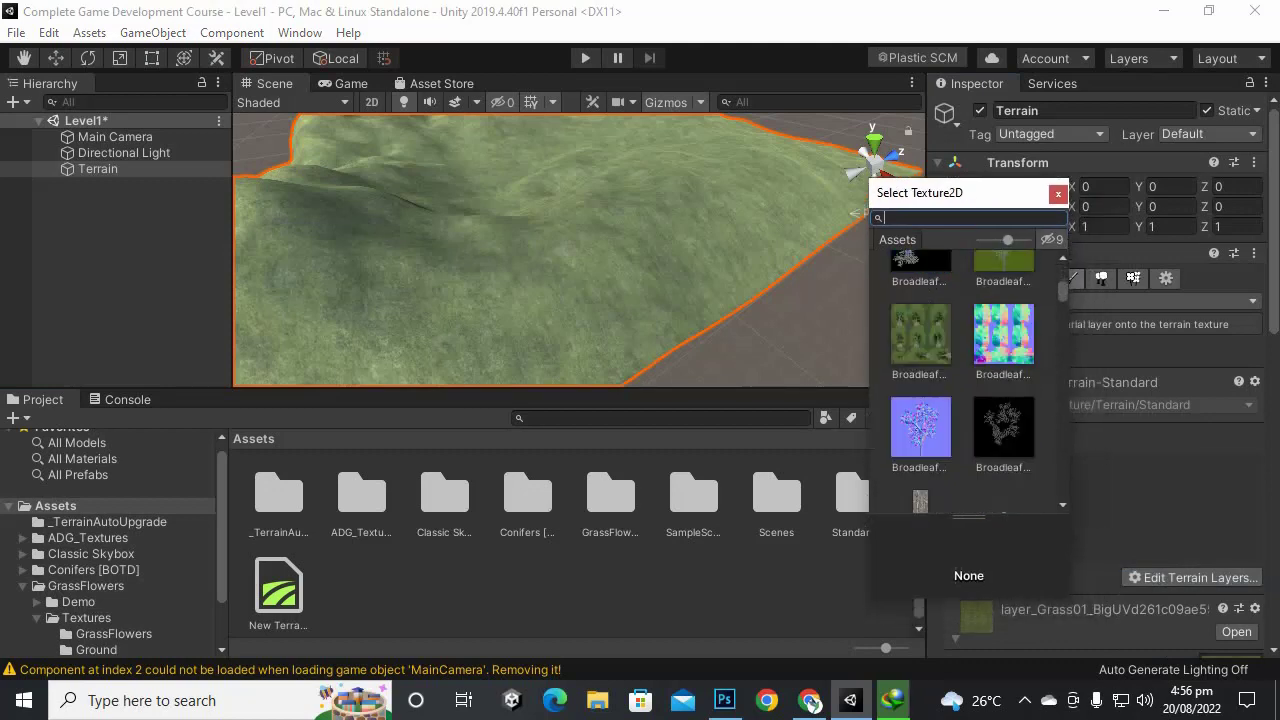
{"action": "scroll", "coordinate": [978, 386], "scroll_direction": "down", "scroll_amount": 10}
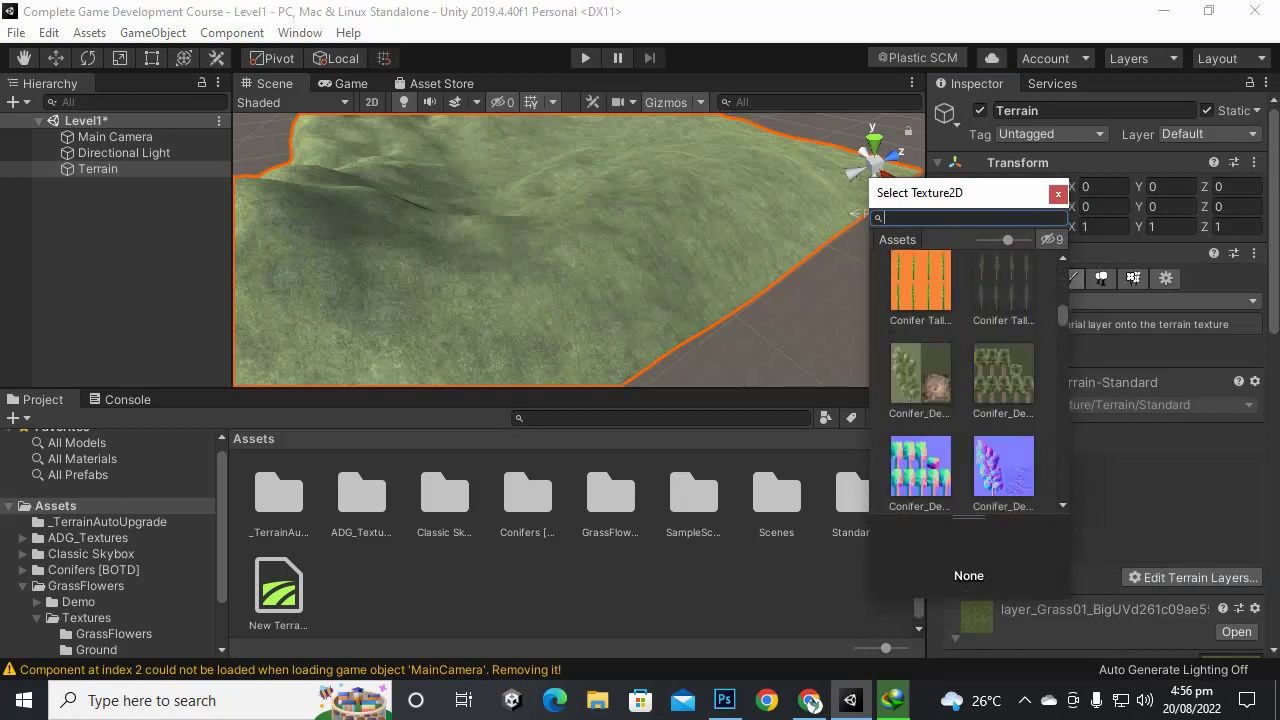
{"action": "scroll", "coordinate": [978, 386], "scroll_direction": "down", "scroll_amount": 10}
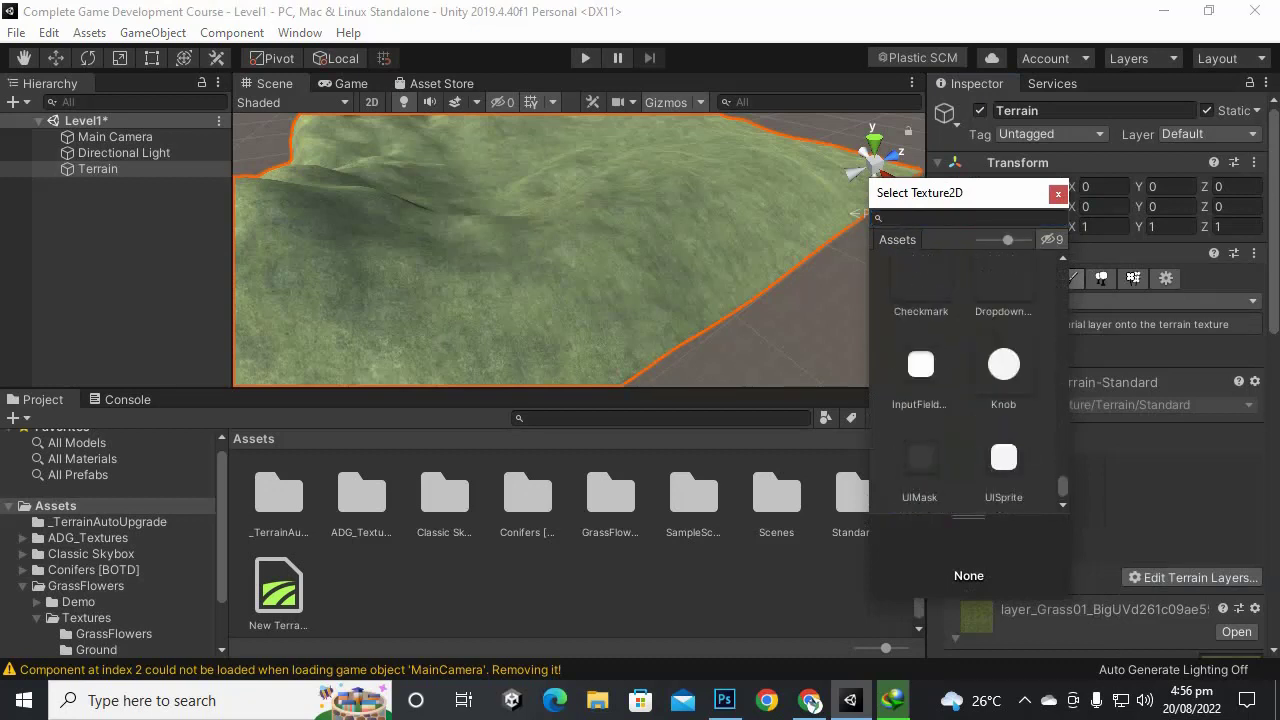
Step: Open the ground_vol1 folder in ADG_Textures and inspect the ground1 diffuse texture
{"action": "double_click", "coordinate": [361, 503]}
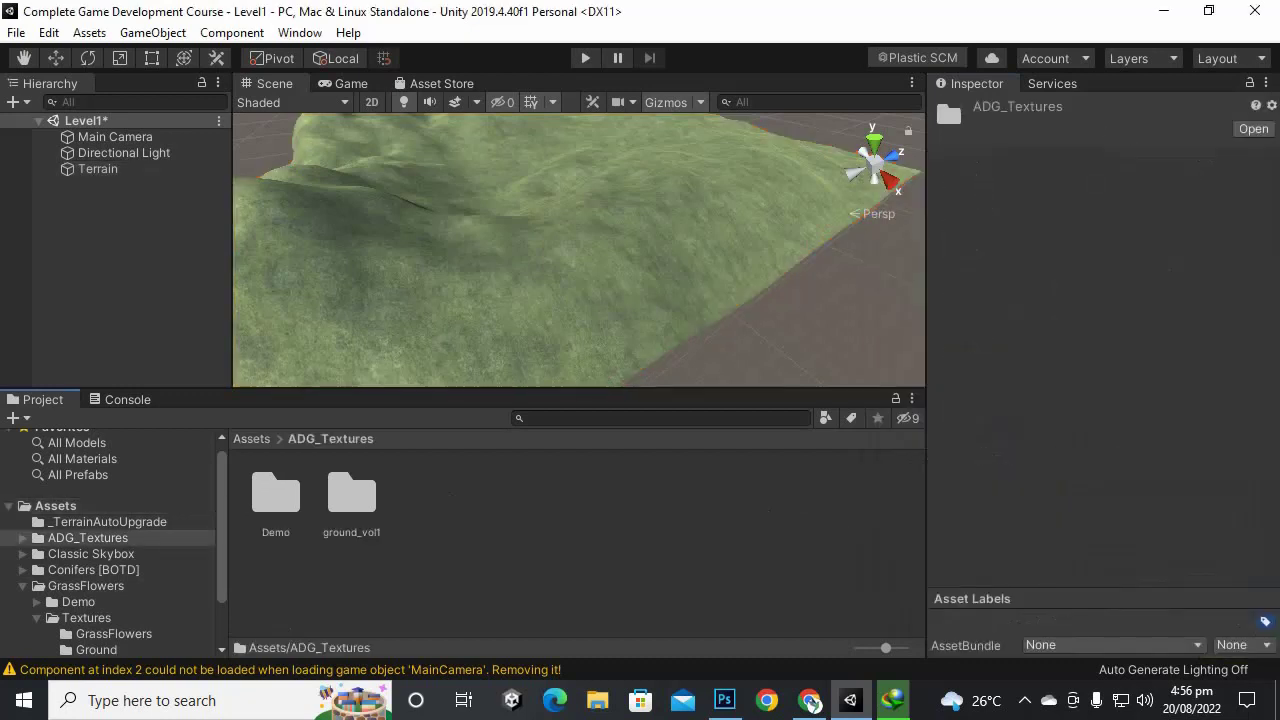
{"action": "double_click", "coordinate": [351, 495]}
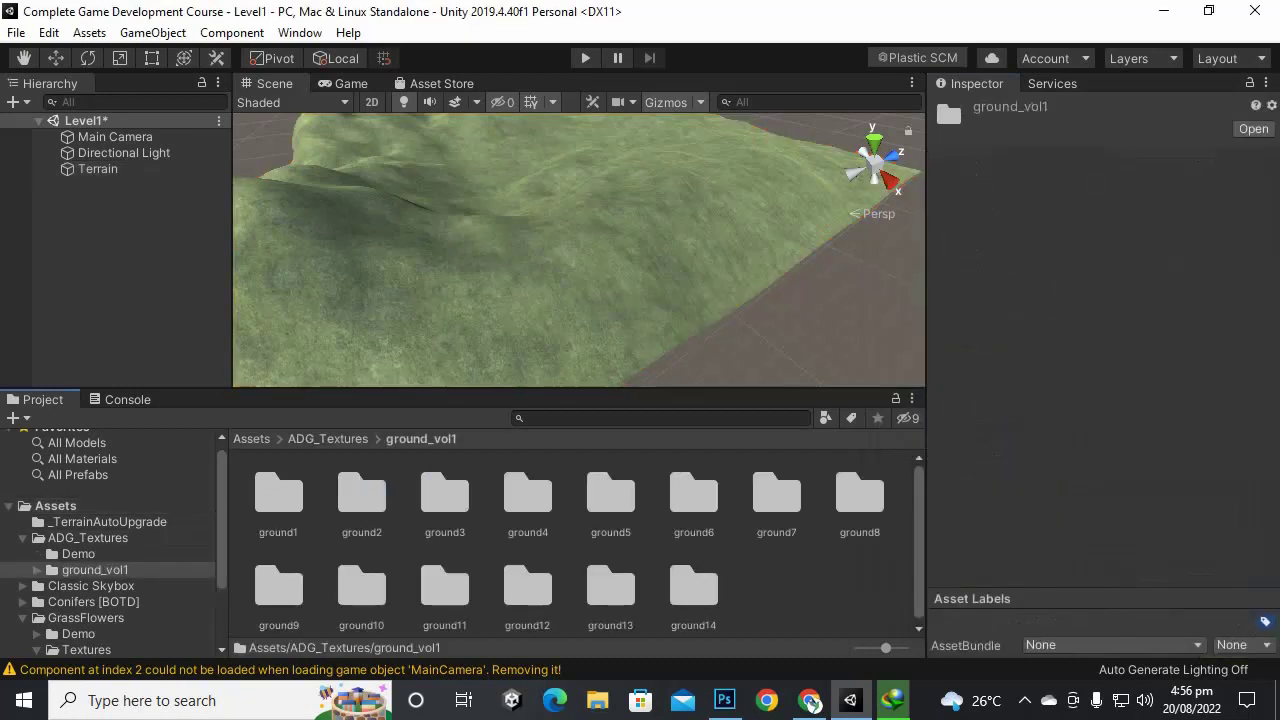
{"action": "double_click", "coordinate": [278, 495]}
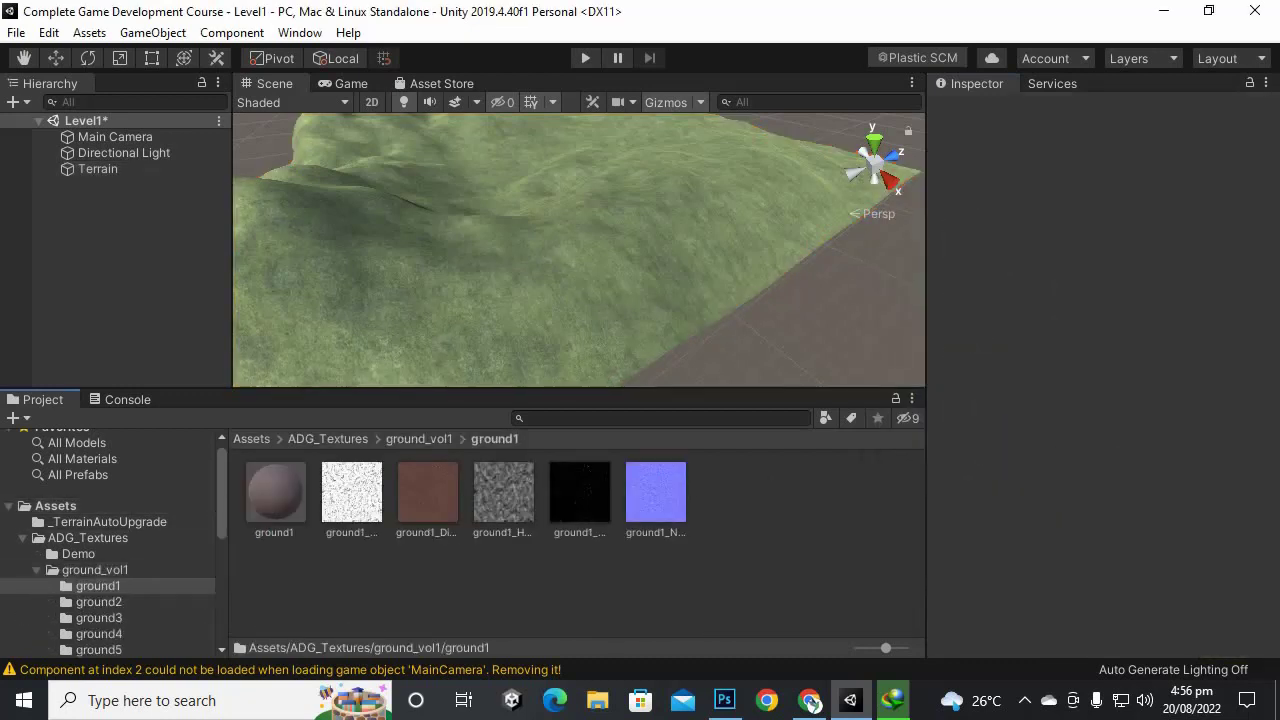
{"action": "left_click", "coordinate": [427, 495]}
{"action": "left_click", "coordinate": [420, 439]}
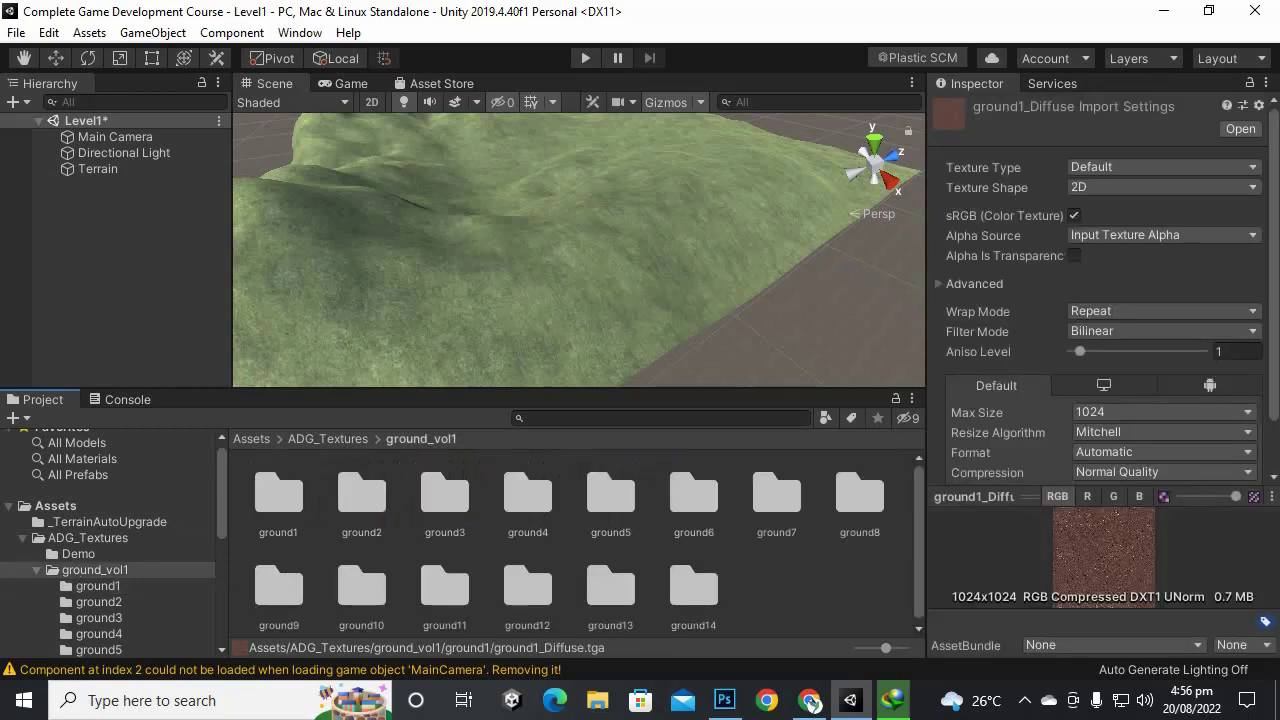
Step: Look through the ground1 to ground4 texture folders and dismiss the download notification
{"action": "double_click", "coordinate": [278, 495]}
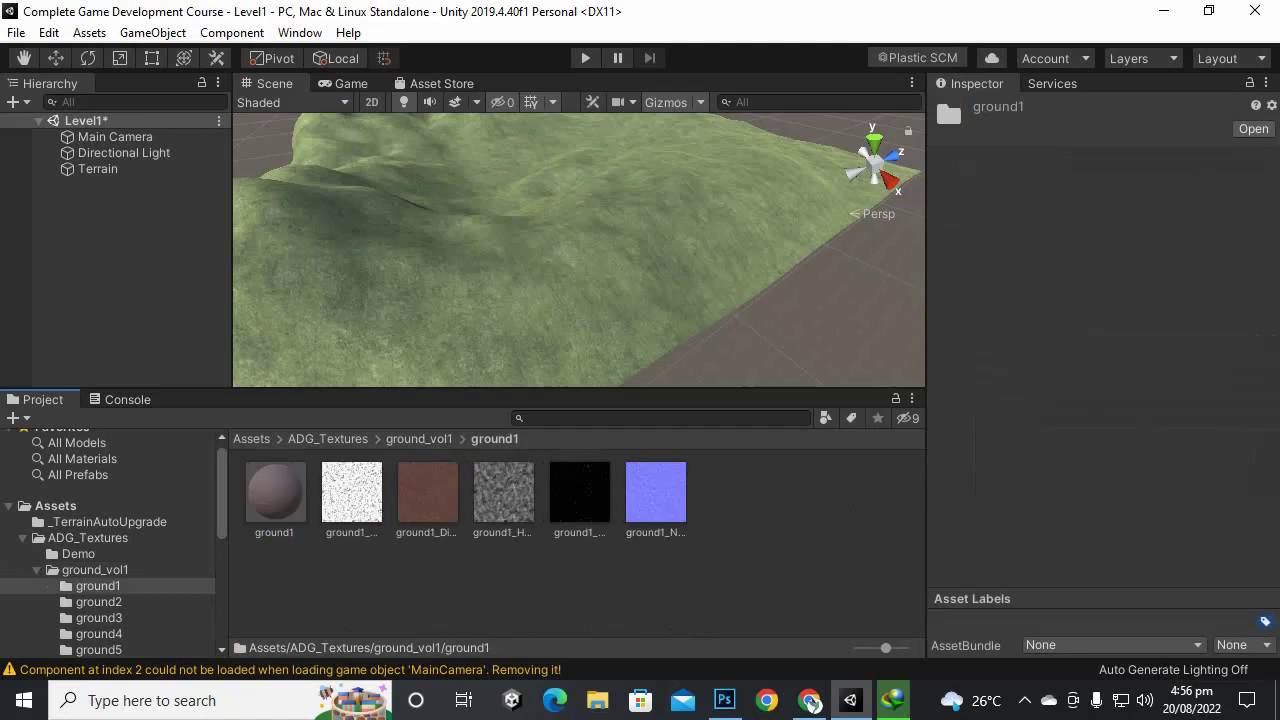
{"action": "left_click", "coordinate": [419, 439]}
{"action": "double_click", "coordinate": [361, 495]}
{"action": "left_click", "coordinate": [419, 439]}
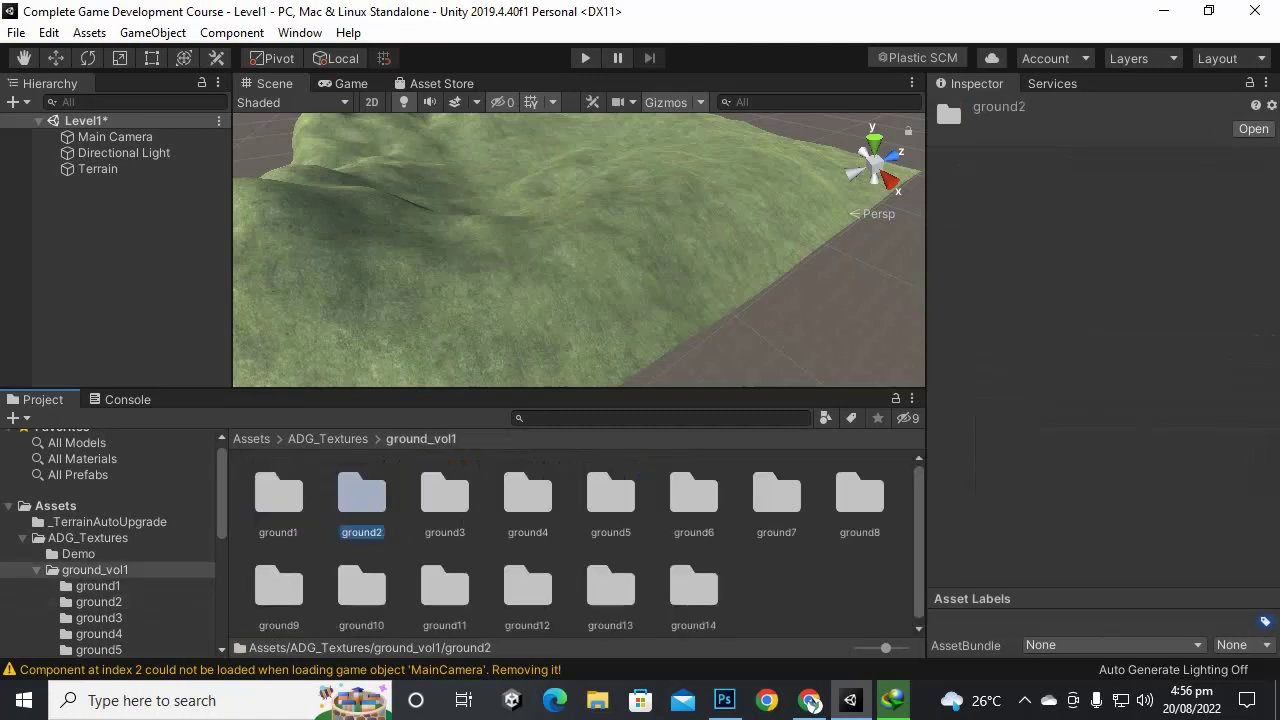
{"action": "double_click", "coordinate": [444, 495]}
{"action": "left_click", "coordinate": [419, 439]}
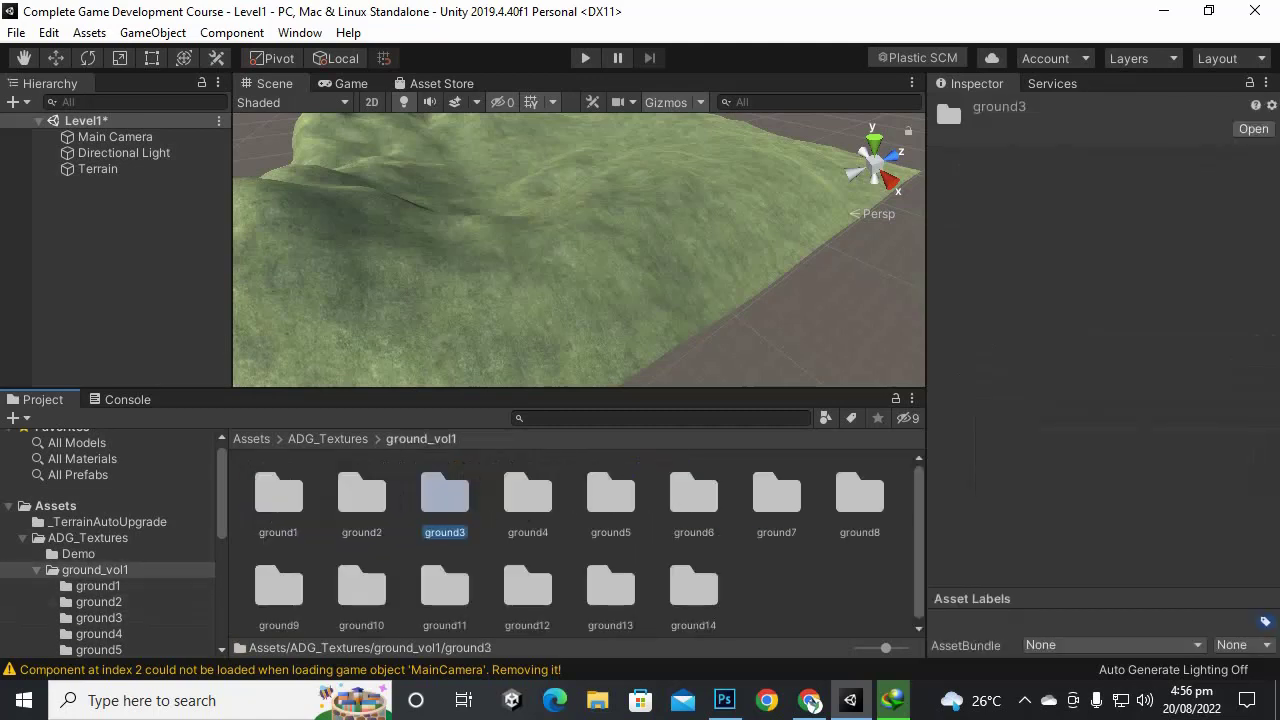
{"action": "left_click", "coordinate": [527, 495]}
{"action": "double_click", "coordinate": [527, 495]}
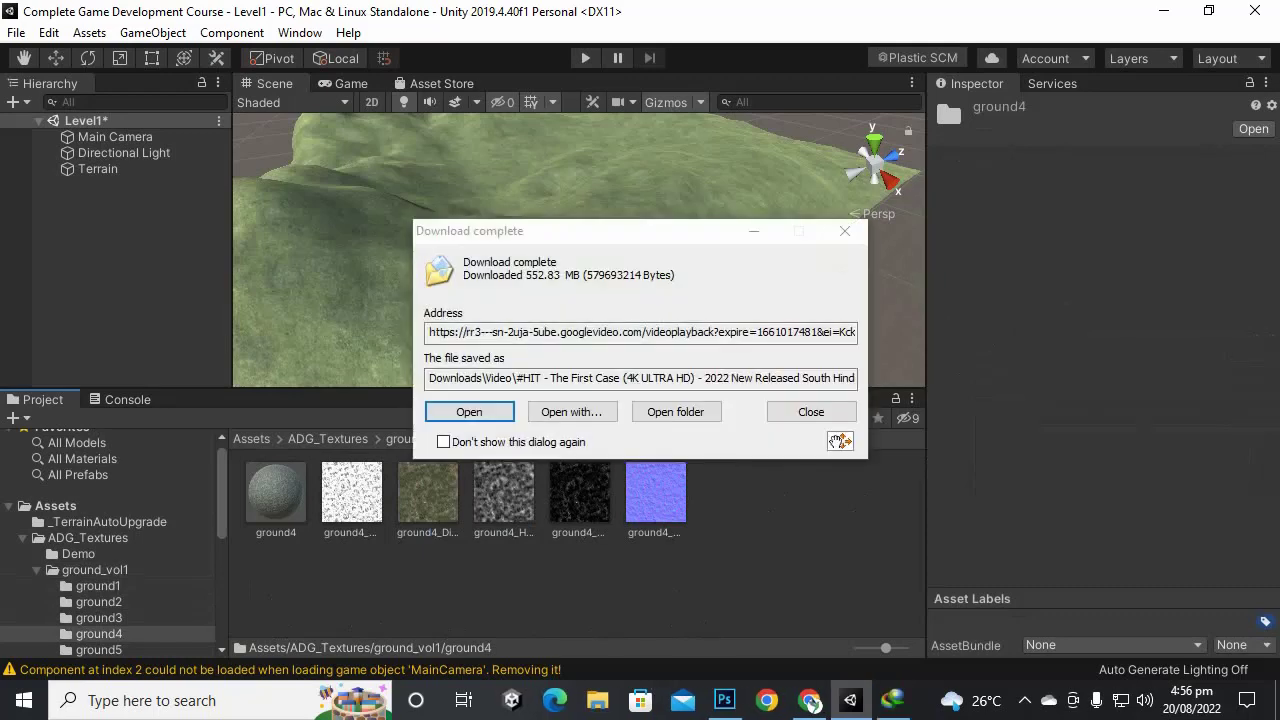
{"action": "left_click", "coordinate": [810, 411]}
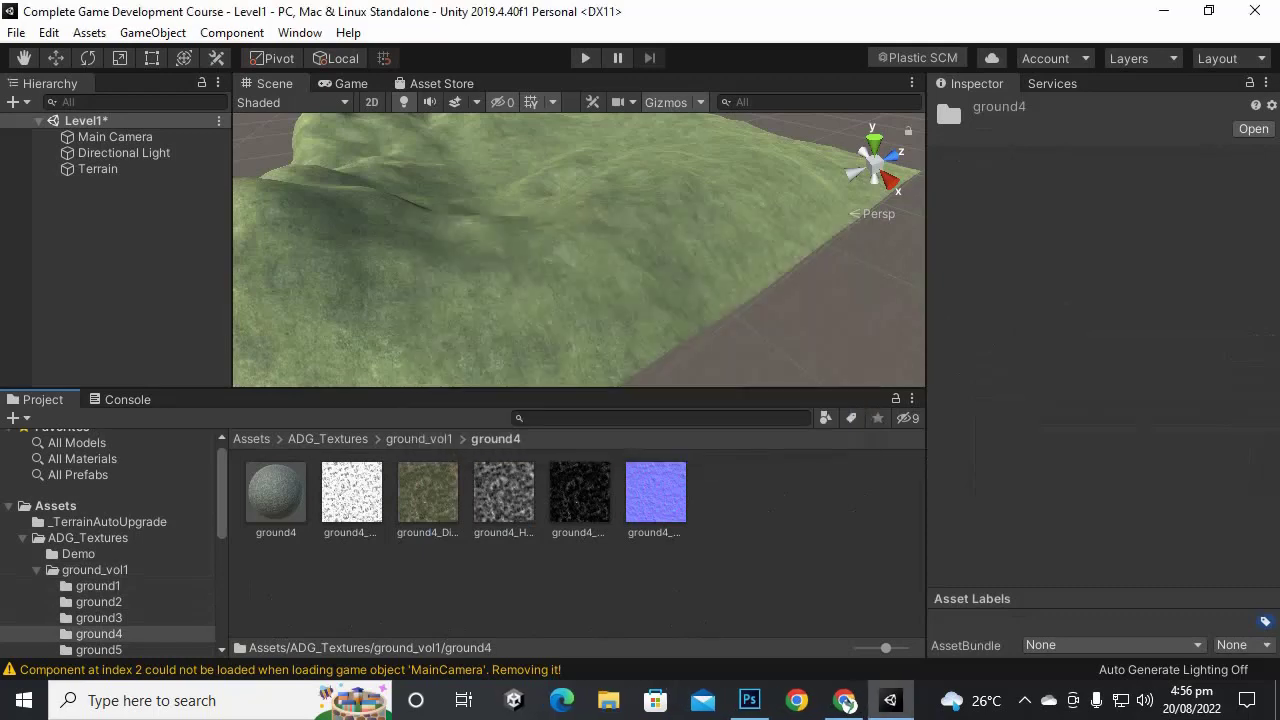
Step: Open the ground5 folder in ground_vol1 and inspect its ground5_Diffuse texture
{"action": "left_click", "coordinate": [419, 439]}
{"action": "key", "text": "Right"}
{"action": "key", "text": "Return"}
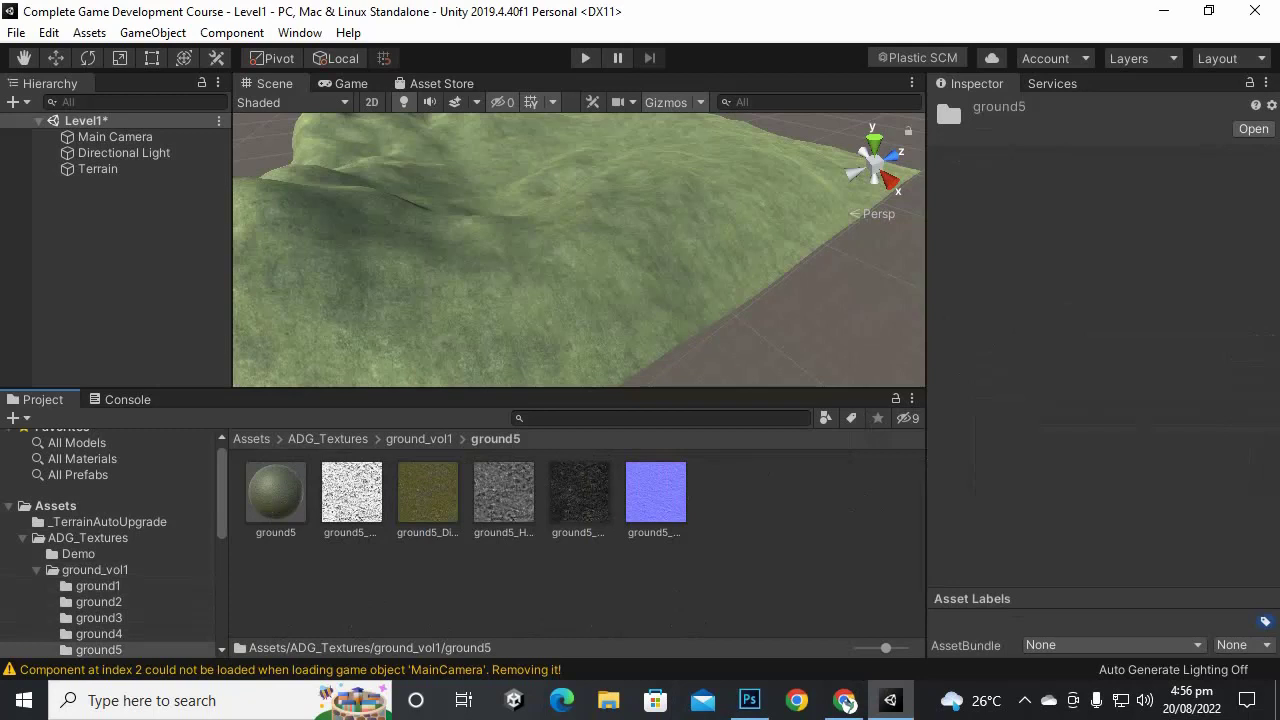
{"action": "left_click", "coordinate": [427, 492]}
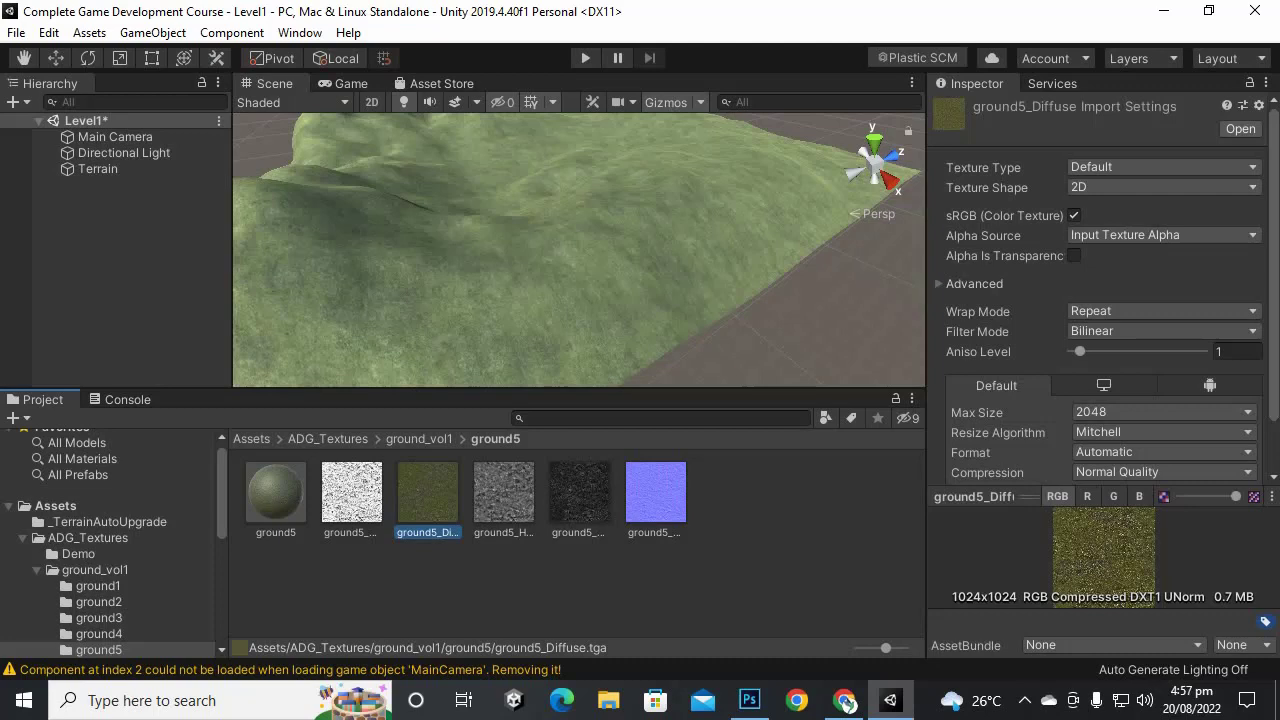
Step: Select the Terrain and remove the grass layer from its terrain layers
{"action": "left_click", "coordinate": [98, 168]}
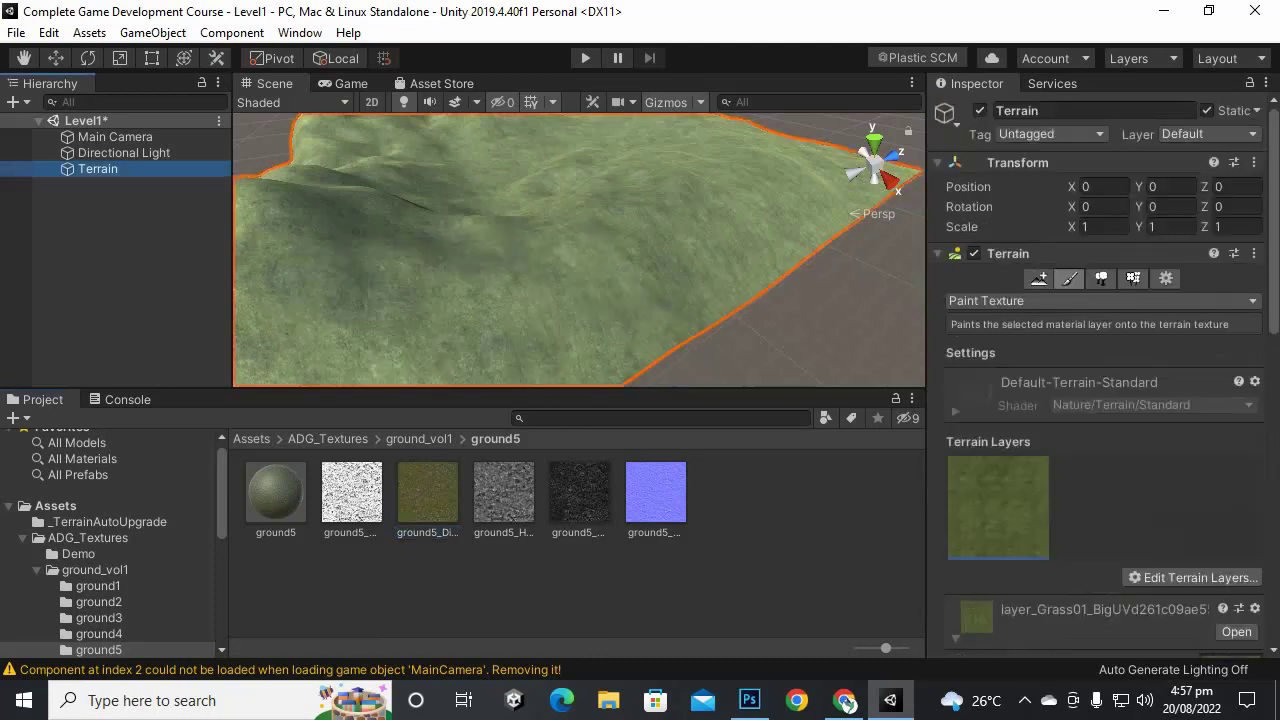
{"action": "left_click", "coordinate": [1192, 577]}
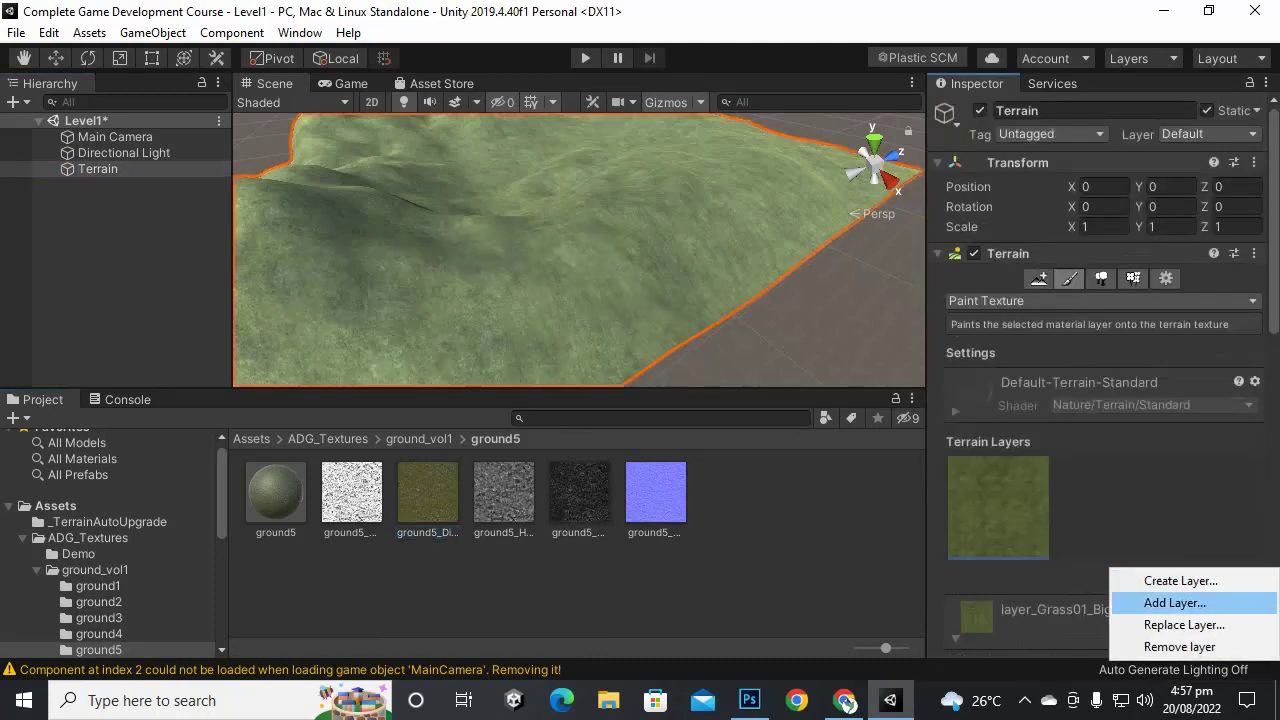
{"action": "key", "text": "Escape"}
{"action": "scroll", "coordinate": [1103, 376], "scroll_direction": "down", "scroll_amount": 6}
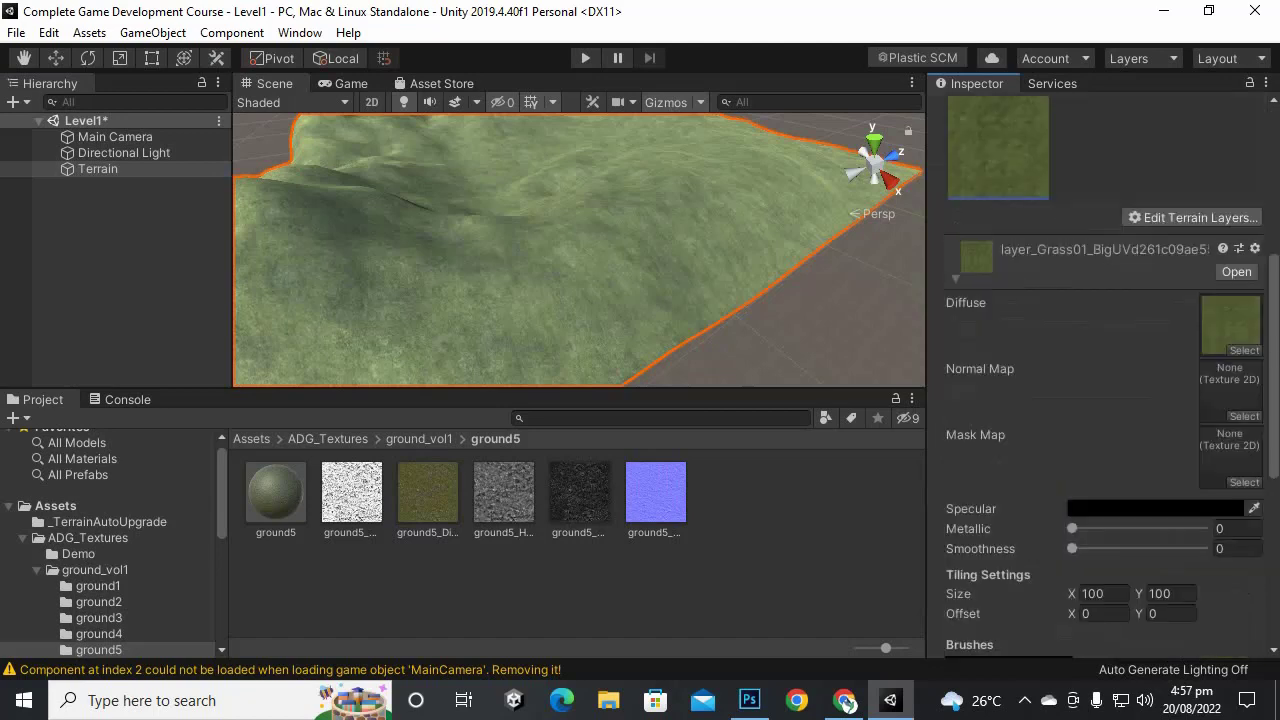
{"action": "scroll", "coordinate": [1103, 376], "scroll_direction": "up", "scroll_amount": 6}
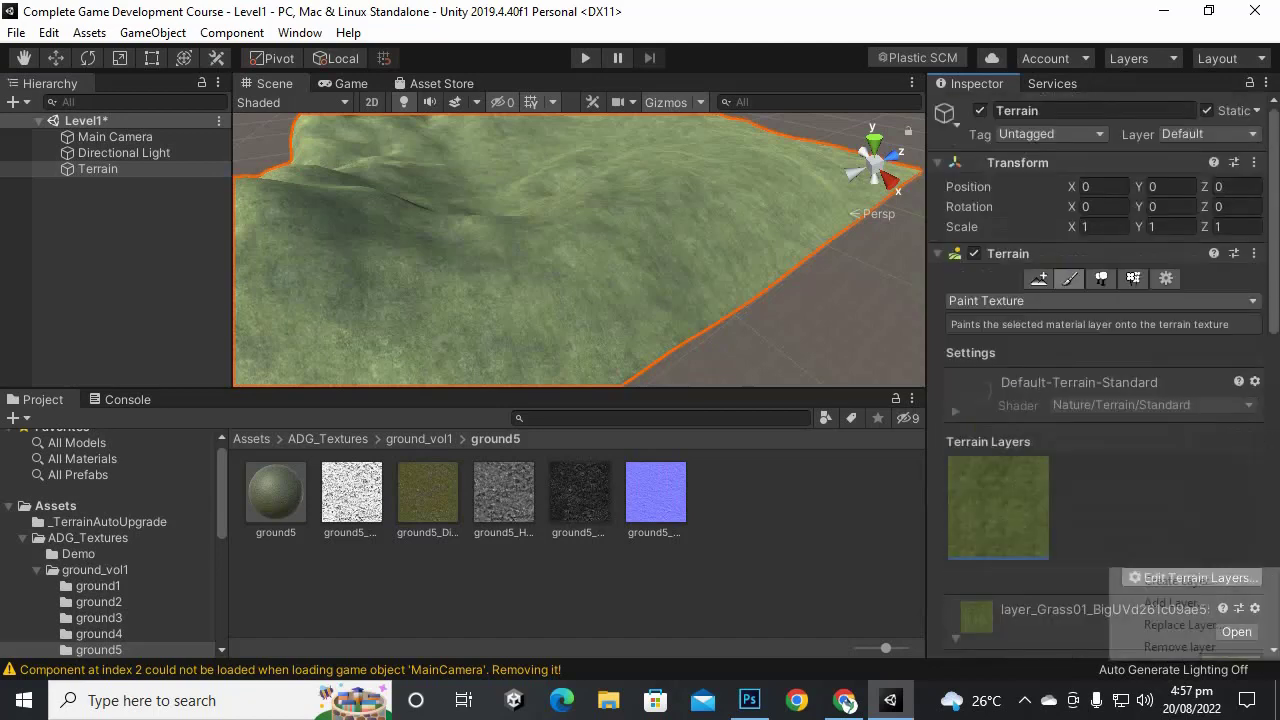
{"action": "left_click", "coordinate": [1192, 577]}
{"action": "left_click", "coordinate": [1180, 646]}
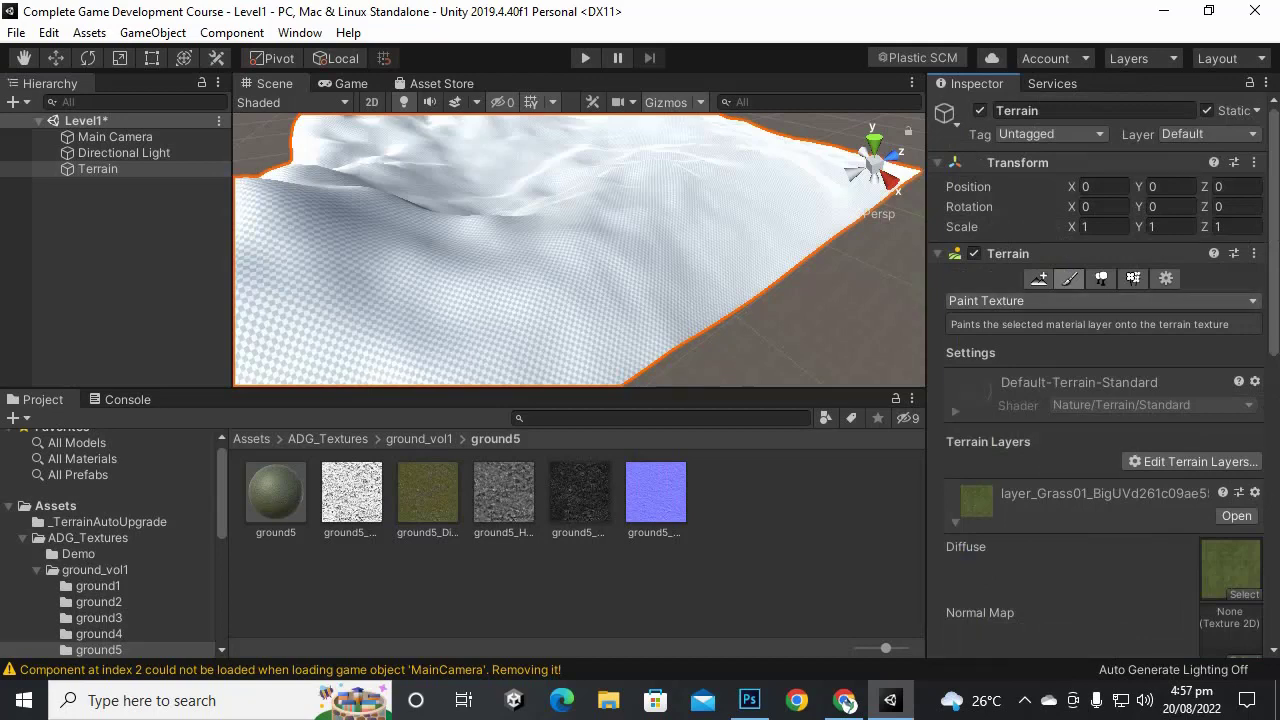
{"action": "left_click", "coordinate": [1193, 461]}
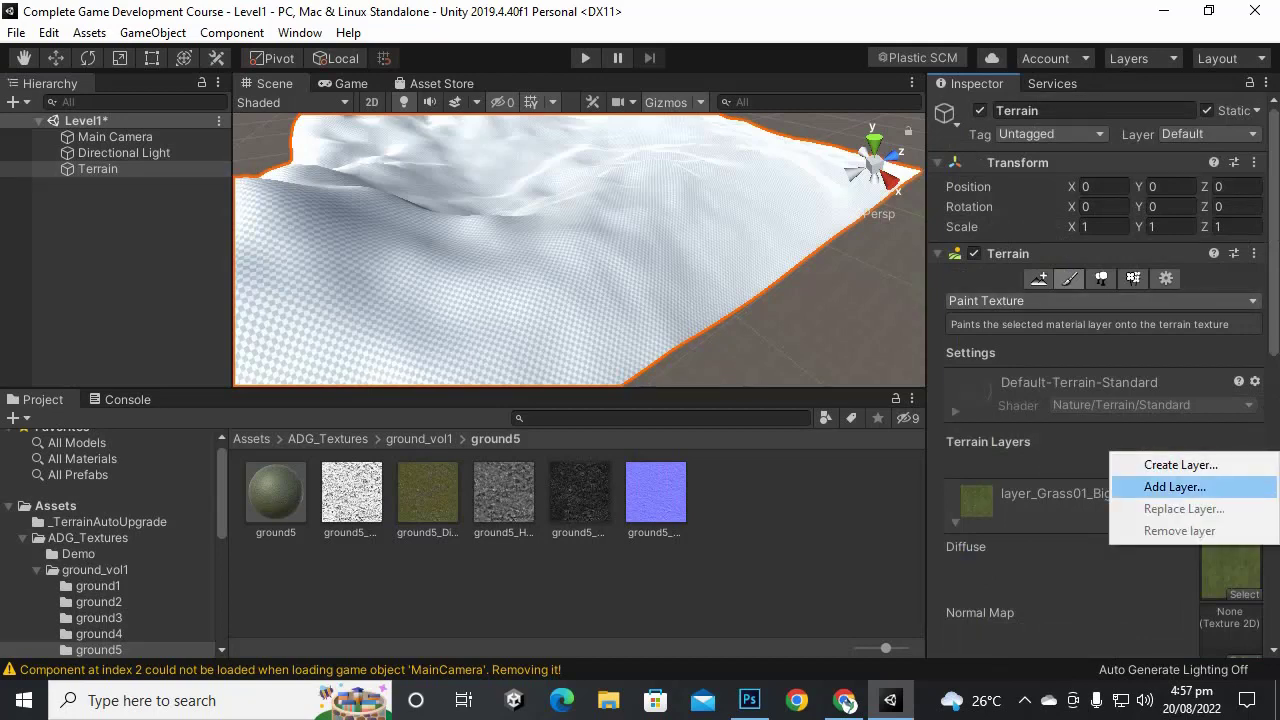
{"action": "left_click", "coordinate": [1175, 487]}
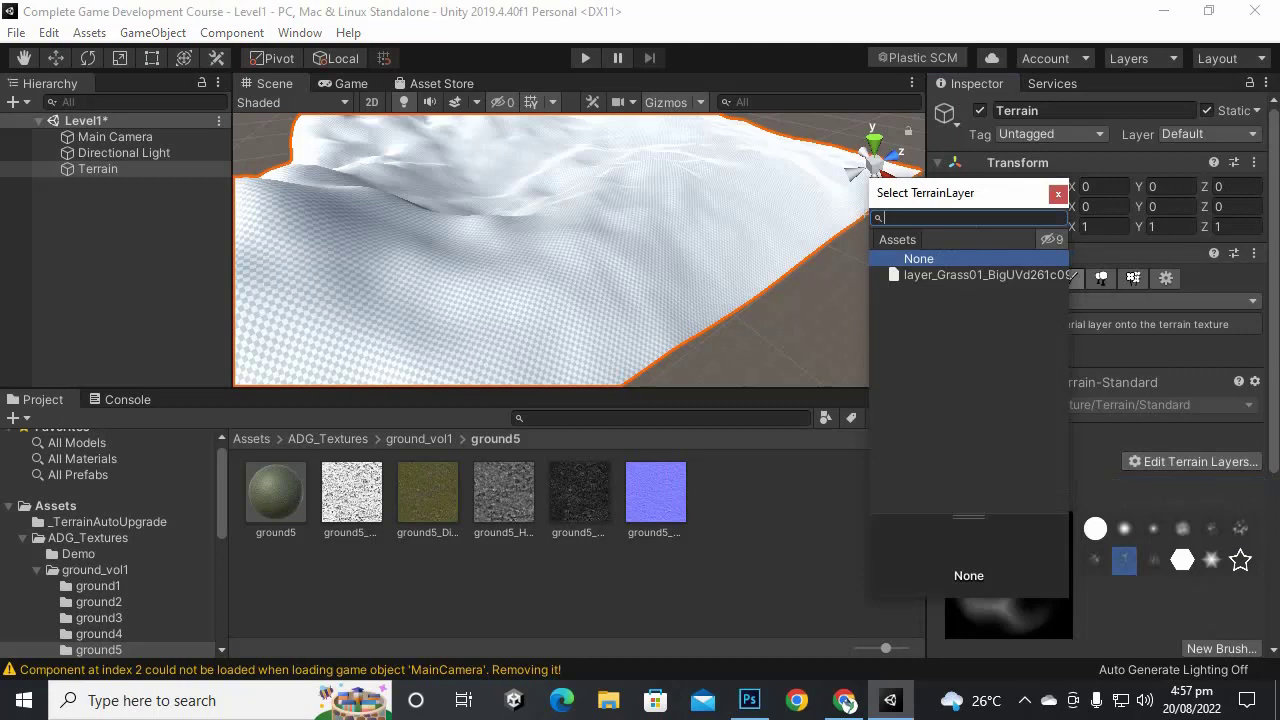
{"action": "left_click", "coordinate": [1057, 194]}
Step: Create a new terrain layer from the ground5 diffuse texture, found by searching for "ground5"
{"action": "left_click", "coordinate": [1192, 461]}
{"action": "left_click", "coordinate": [1180, 465]}
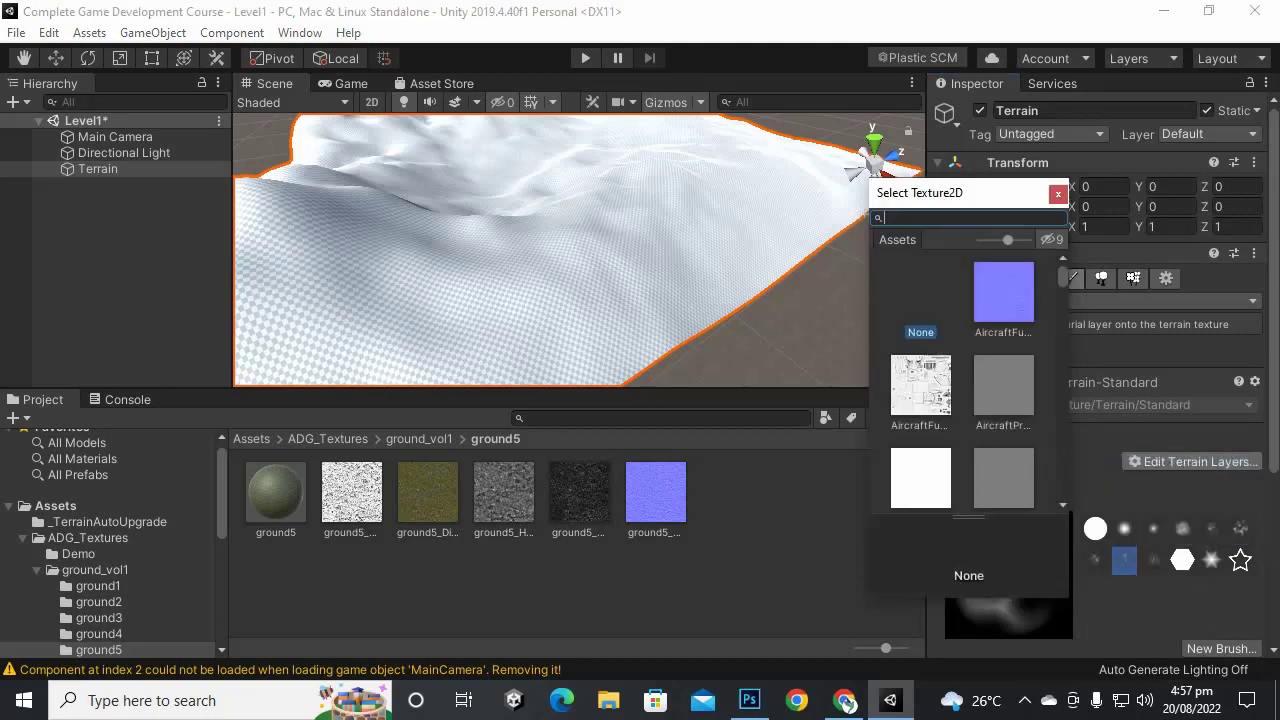
{"action": "scroll", "coordinate": [962, 380], "scroll_direction": "down", "scroll_amount": 3}
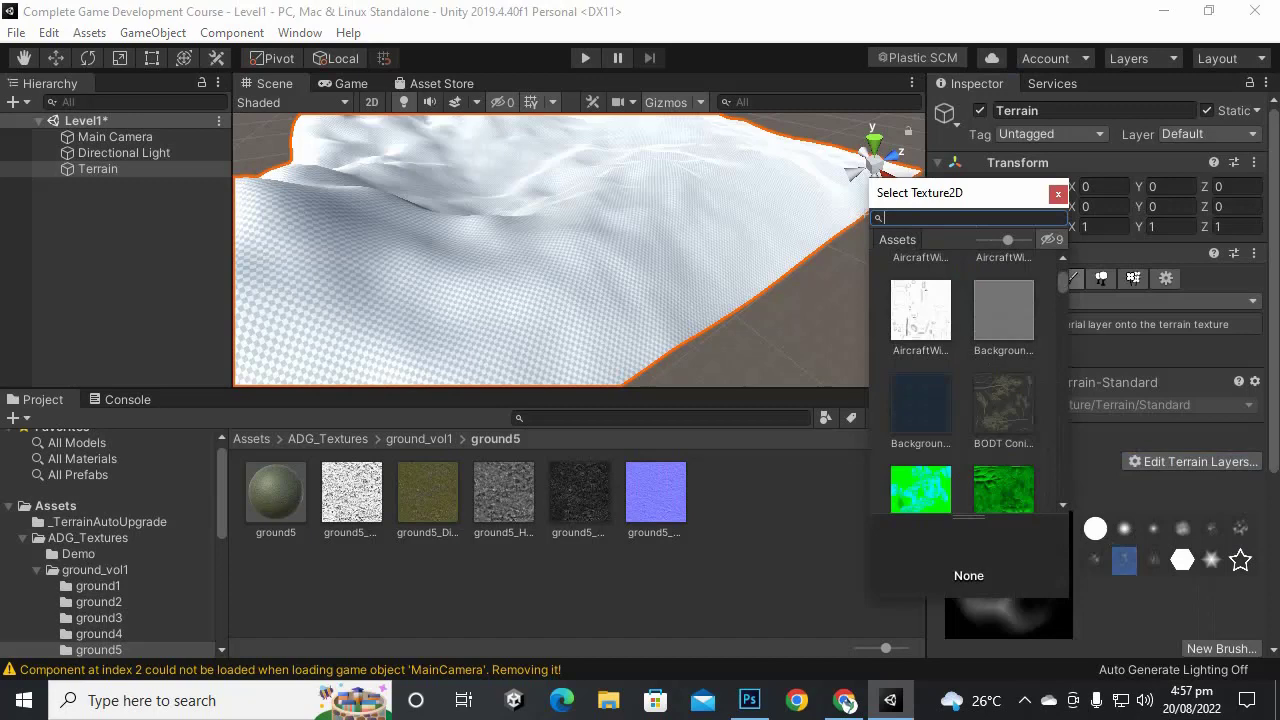
{"action": "type", "text": "ground"}
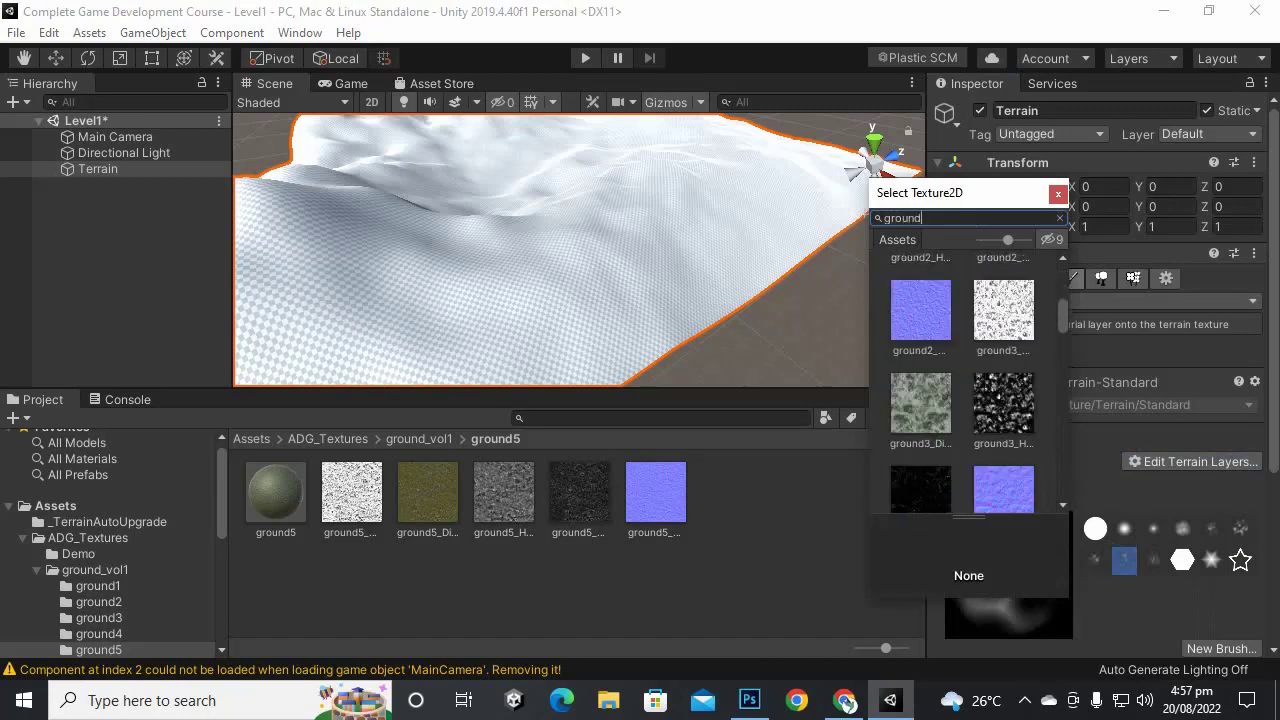
{"action": "type", "text": "5"}
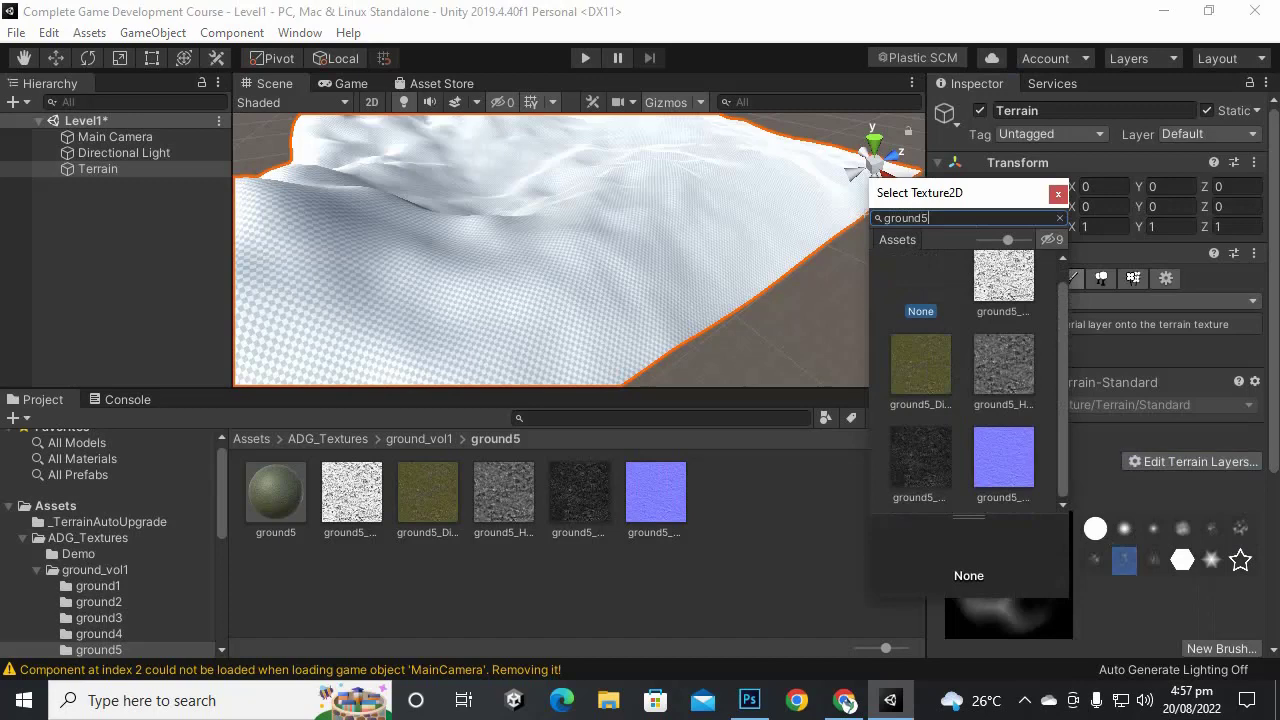
{"action": "left_click", "coordinate": [920, 365]}
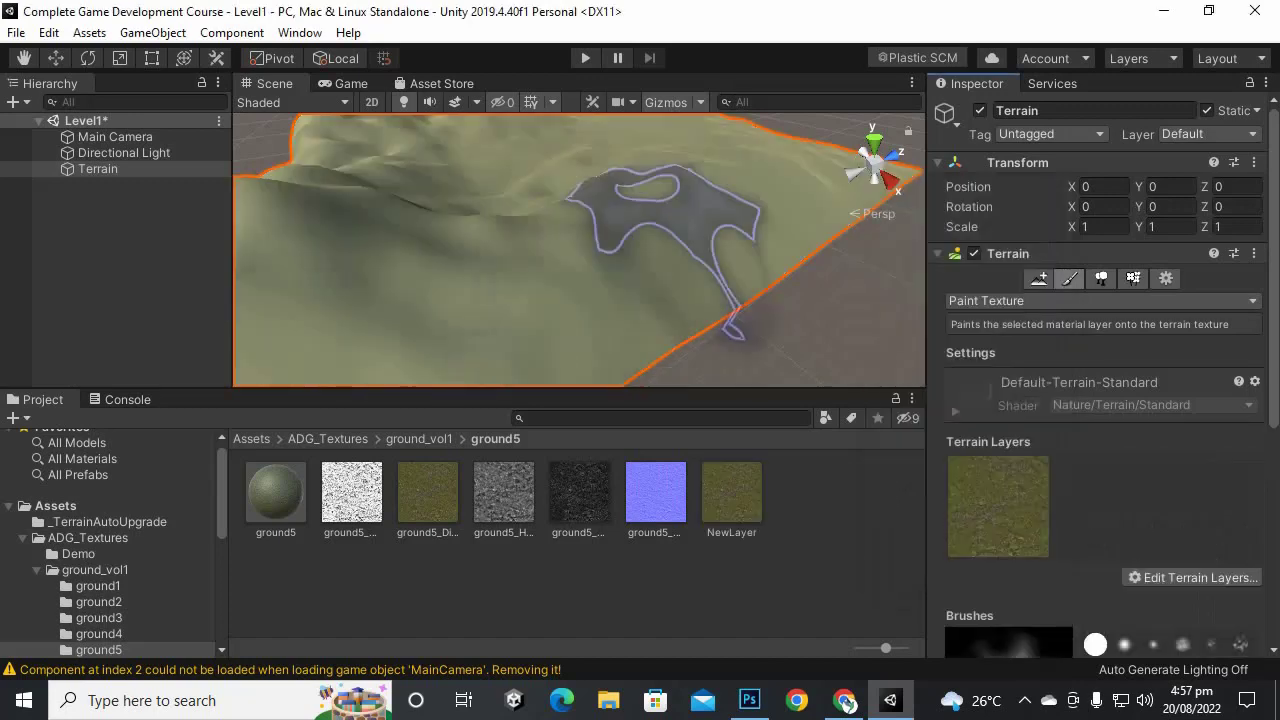
Step: Select the new ground5 terrain layer and assign the blue ground5 normal texture as its Normal Map
{"action": "scroll", "coordinate": [1100, 450], "scroll_direction": "down", "scroll_amount": 5}
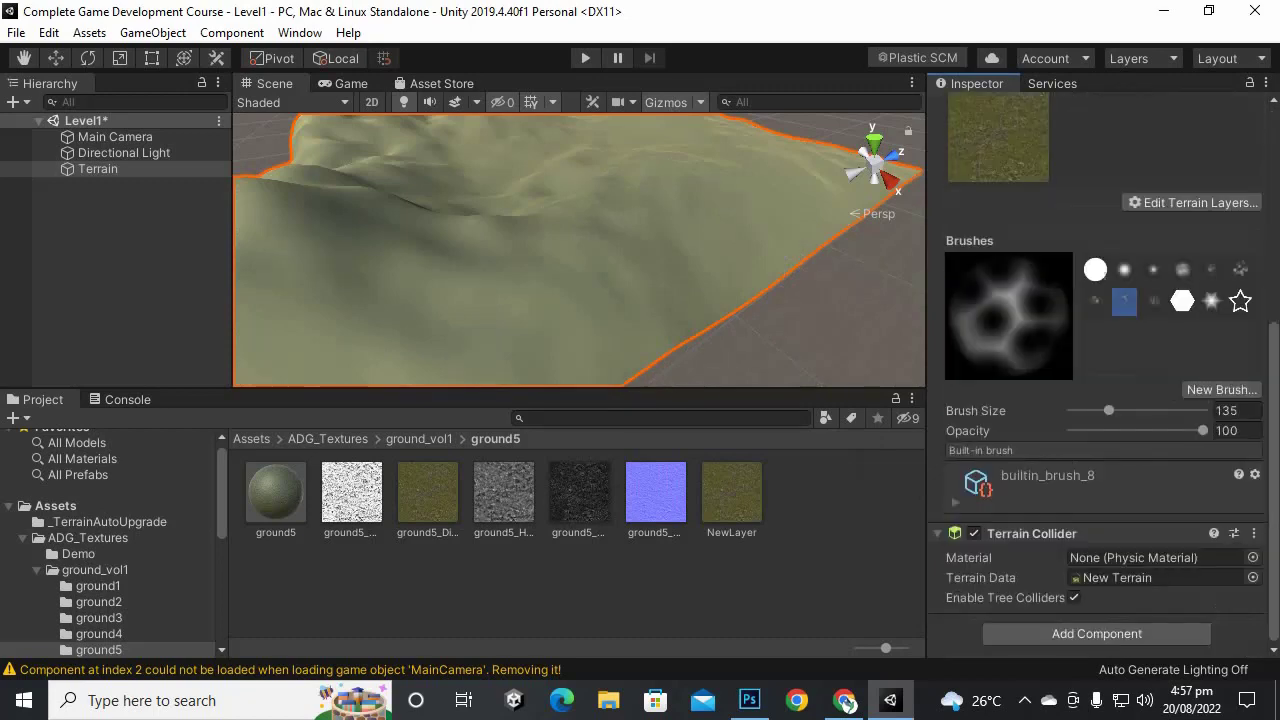
{"action": "left_click", "coordinate": [998, 140]}
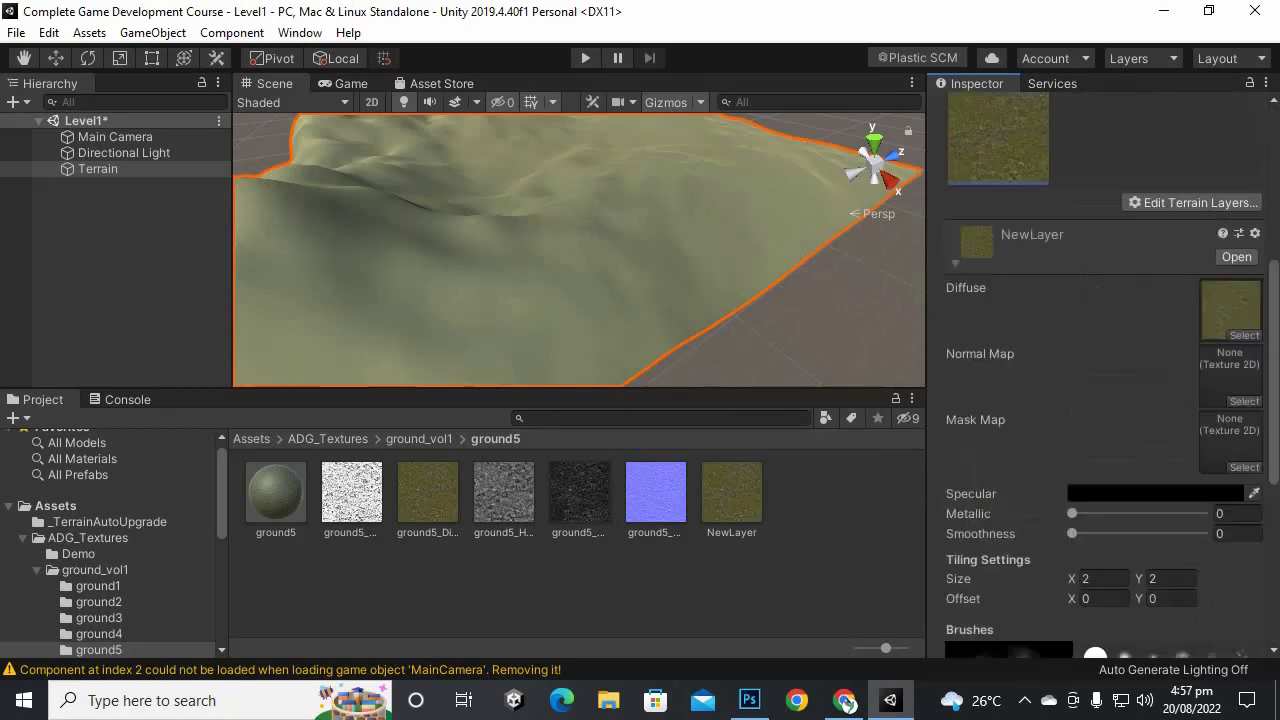
{"action": "left_click_drag", "start_coordinate": [656, 492], "coordinate": [1230, 375]}
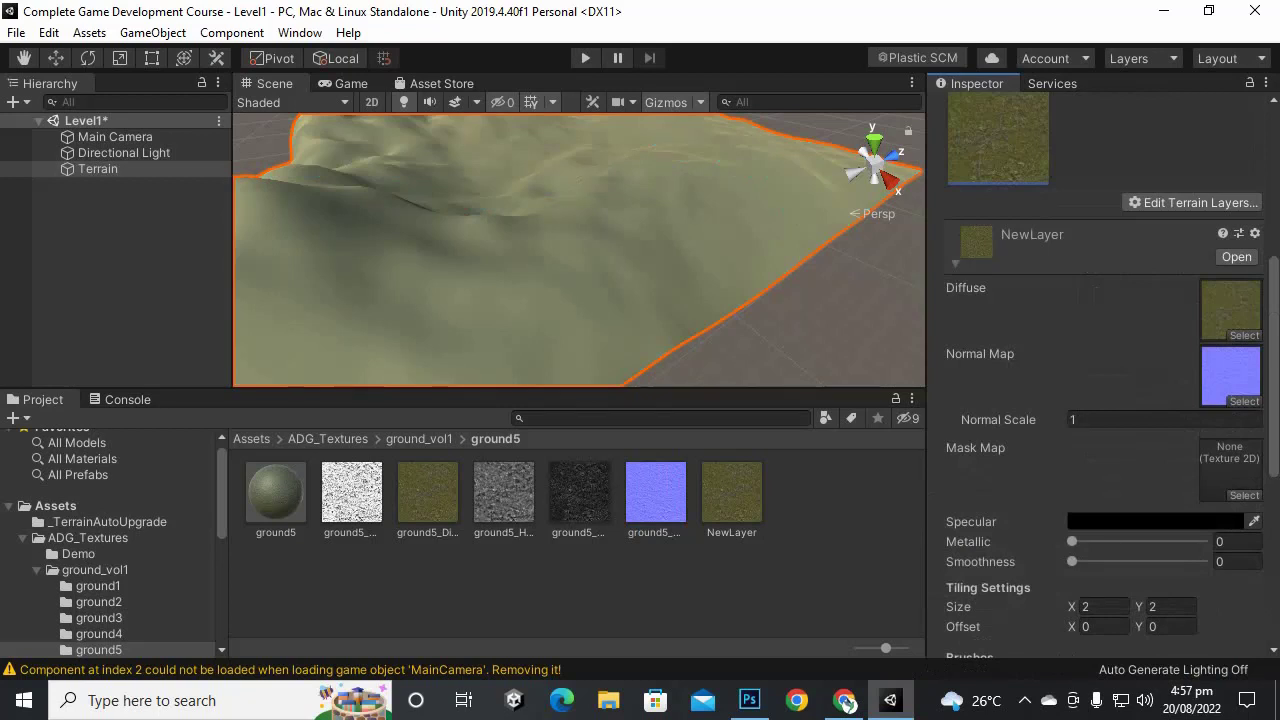
Step: Inspect the ground5 metallic and height textures in the ground5 folder
{"action": "left_click", "coordinate": [579, 492]}
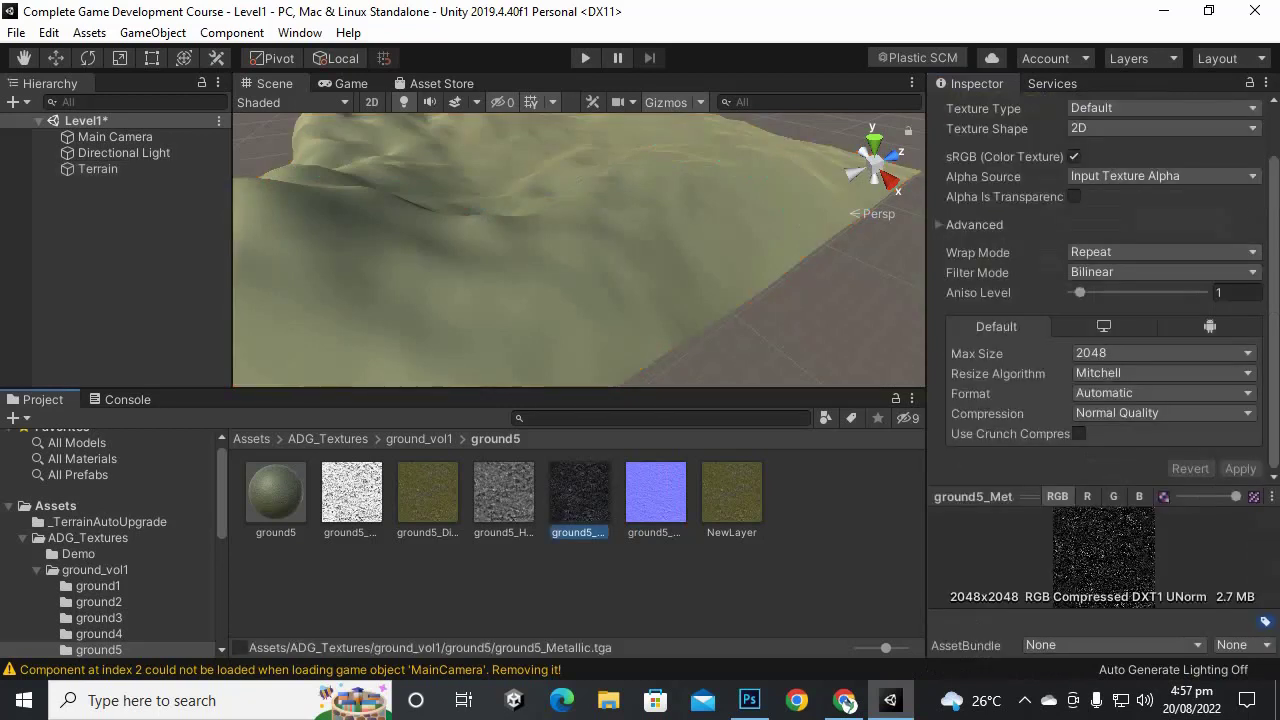
{"action": "left_click", "coordinate": [504, 492]}
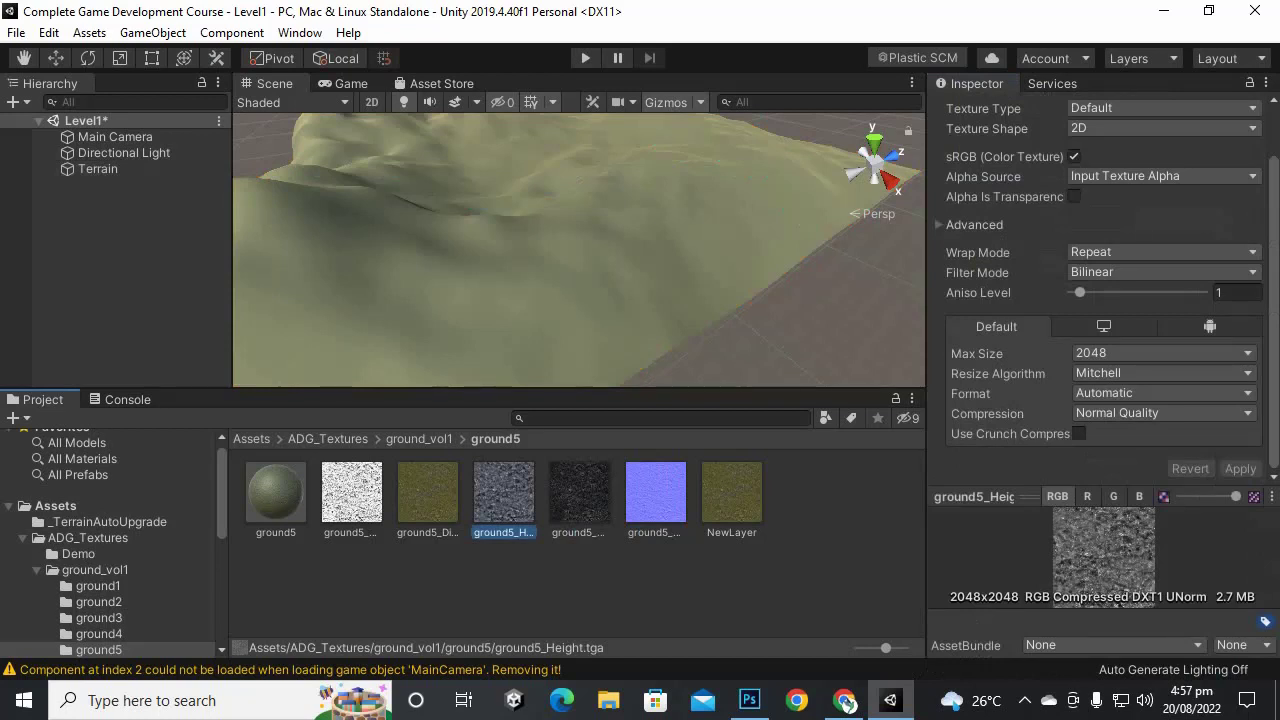
Step: Select the Terrain and set the ground5 terrain layer's tiling size to 10 in X and 10 in Y
{"action": "left_click", "coordinate": [98, 169]}
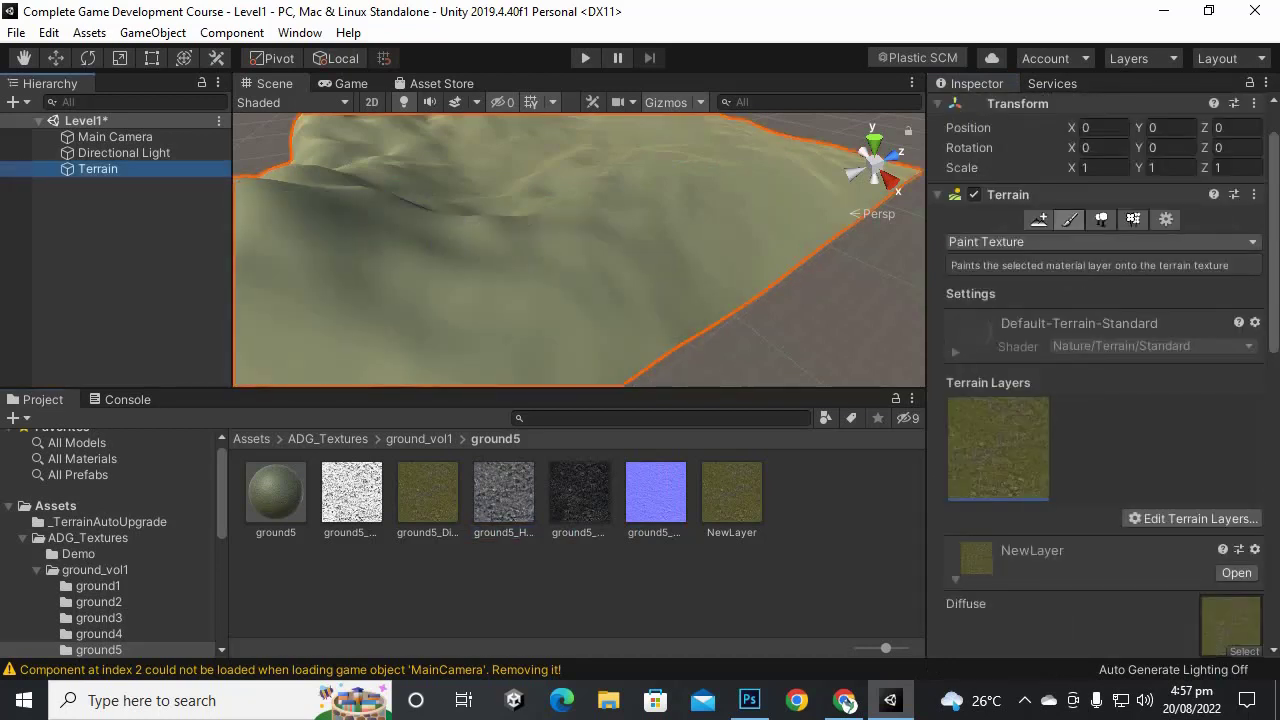
{"action": "scroll", "coordinate": [1100, 400], "scroll_direction": "down", "scroll_amount": 10}
{"action": "scroll", "coordinate": [1100, 400], "scroll_direction": "up", "scroll_amount": 3}
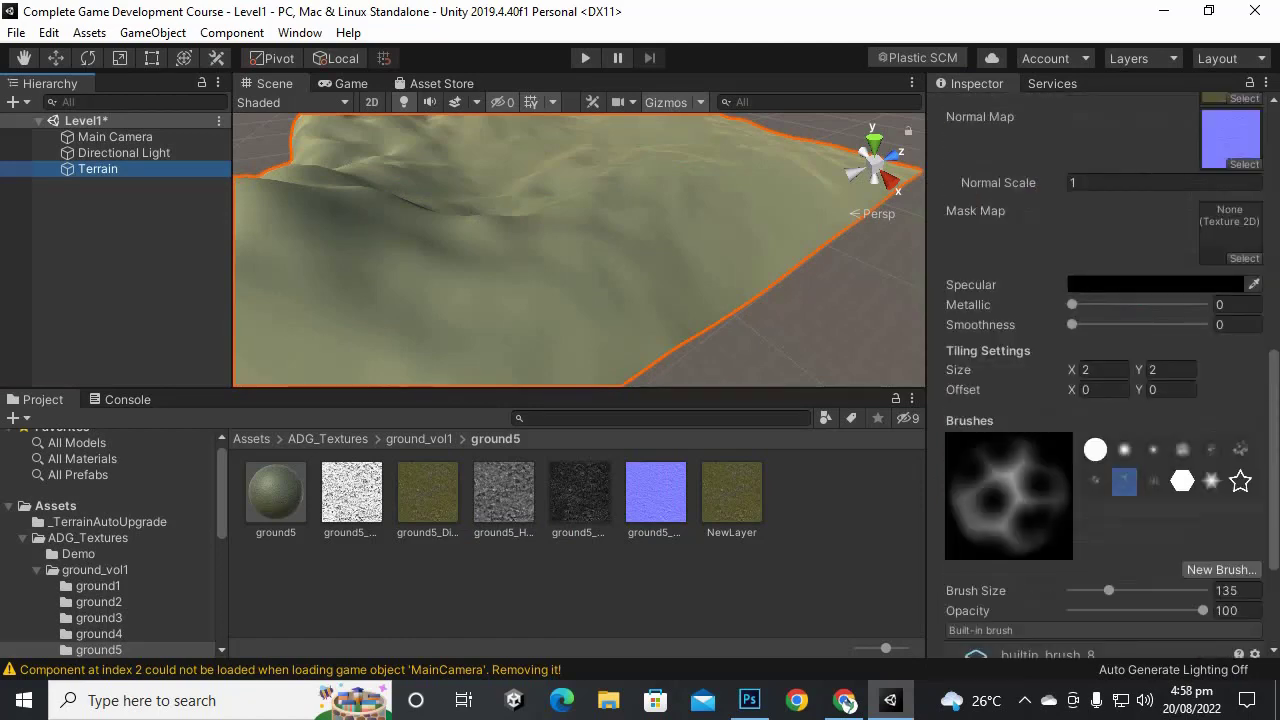
{"action": "scroll", "coordinate": [690, 206], "scroll_direction": "up", "scroll_amount": 6}
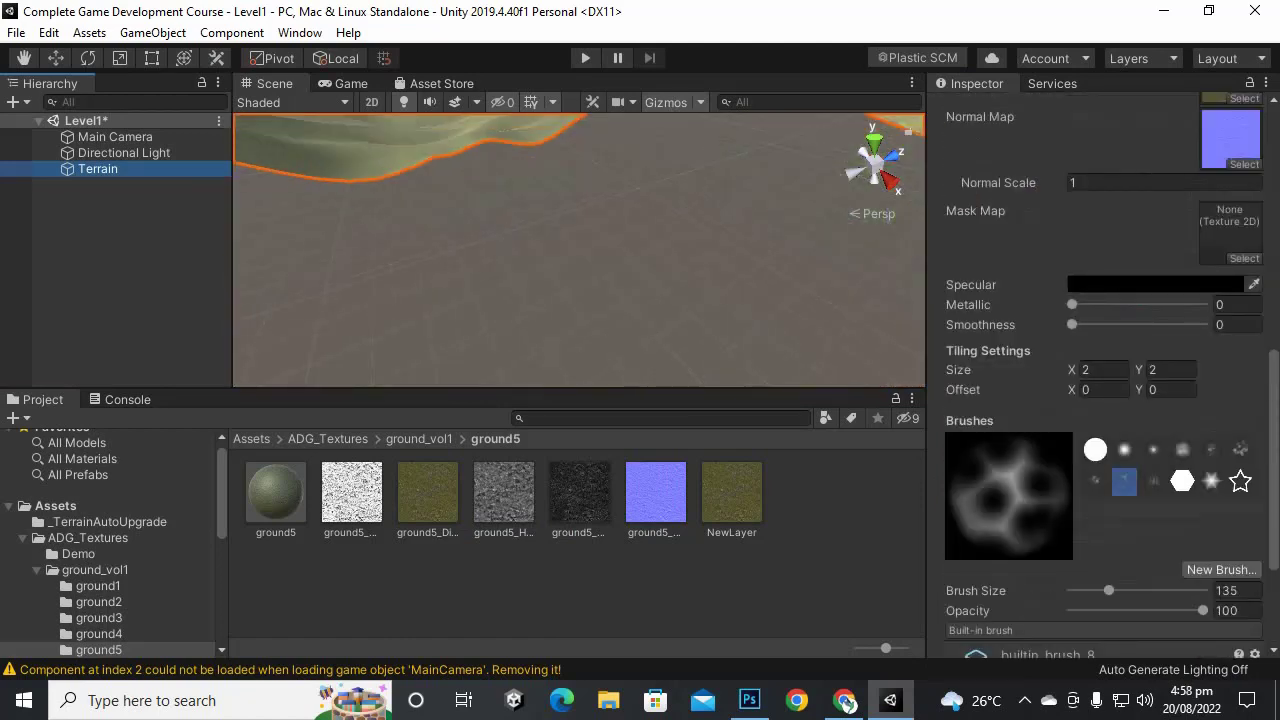
{"action": "scroll", "coordinate": [690, 206], "scroll_direction": "down", "scroll_amount": 3}
{"action": "mouse_move", "coordinate": [690, 206]}
{"action": "middle_mouse_down"}
{"action": "mouse_move", "coordinate": [660, 190]}
{"action": "mouse_move", "coordinate": [643, 250]}
{"action": "mouse_move", "coordinate": [697, 252]}
{"action": "middle_mouse_up"}
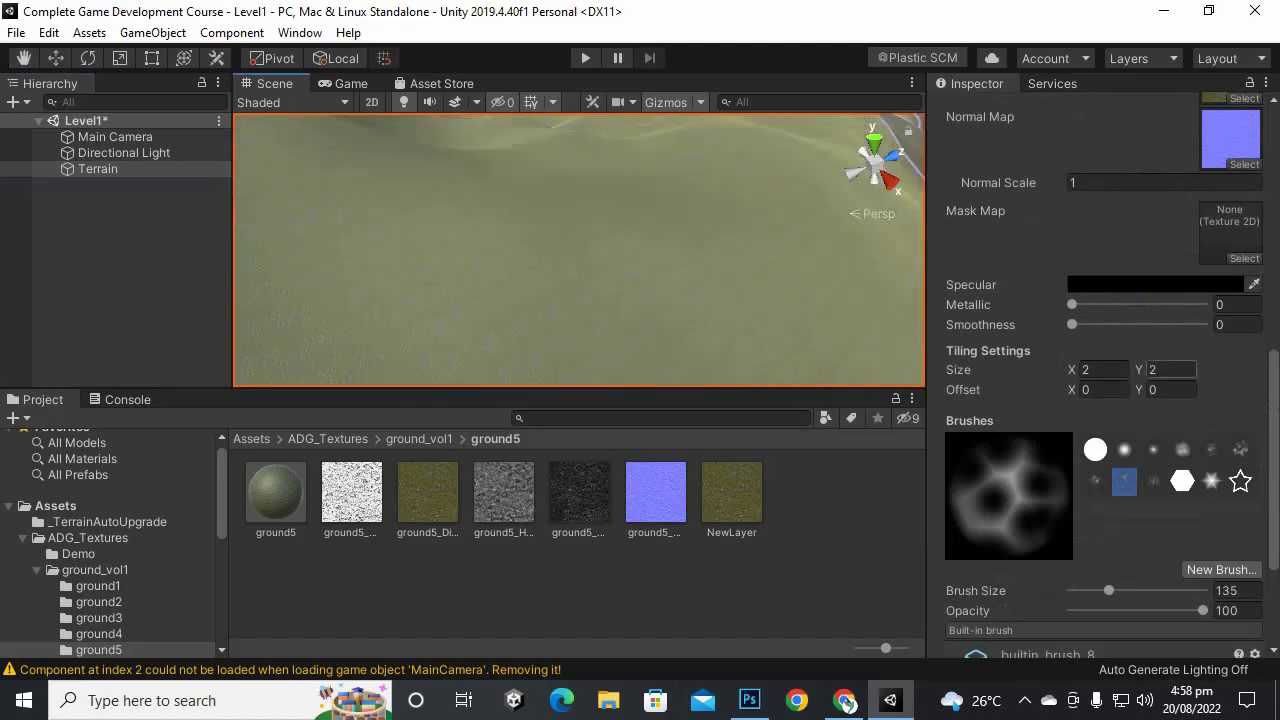
{"action": "scroll", "coordinate": [1100, 370], "scroll_direction": "up", "scroll_amount": 5}
{"action": "scroll", "coordinate": [1100, 370], "scroll_direction": "down", "scroll_amount": 4}
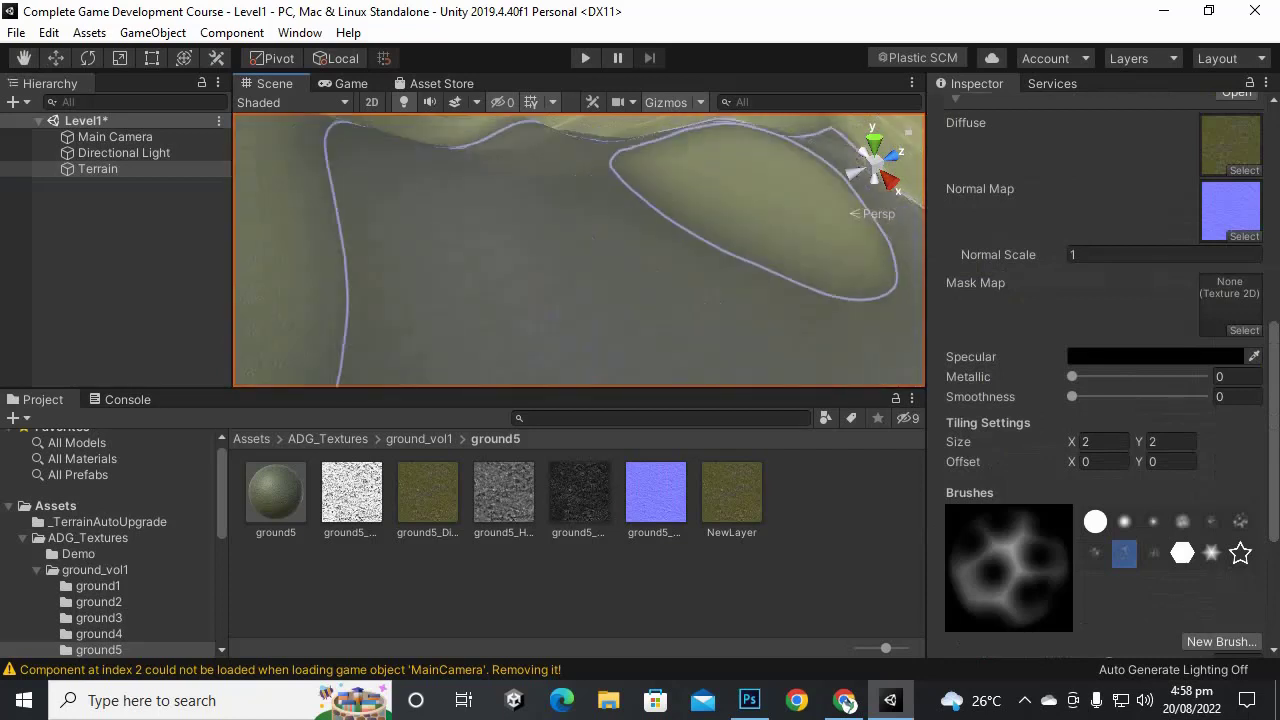
{"action": "left_click", "coordinate": [1103, 441]}
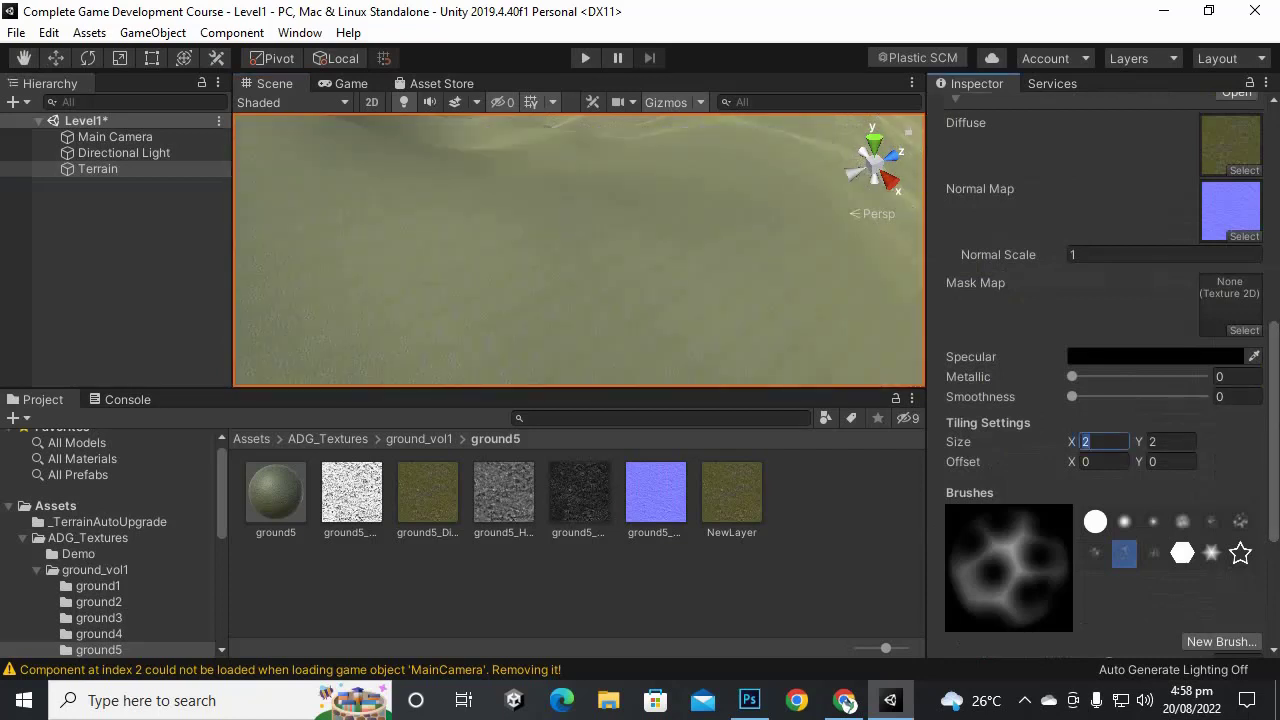
{"action": "type", "text": "10"}
{"action": "key", "text": "Tab"}
{"action": "type", "text": "10"}
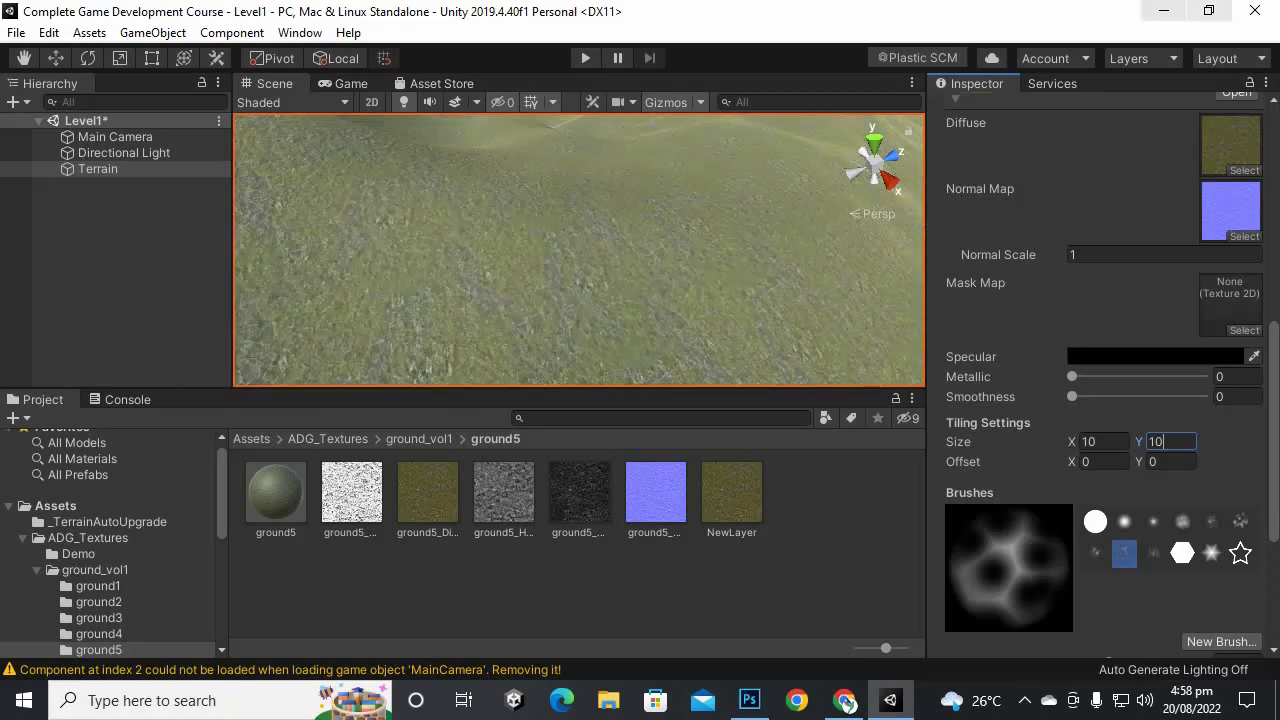
Step: Try a Normal Scale of 5 on the ground5 terrain layer, and set it to 0.7 instead
{"action": "left_click", "coordinate": [1076, 254]}
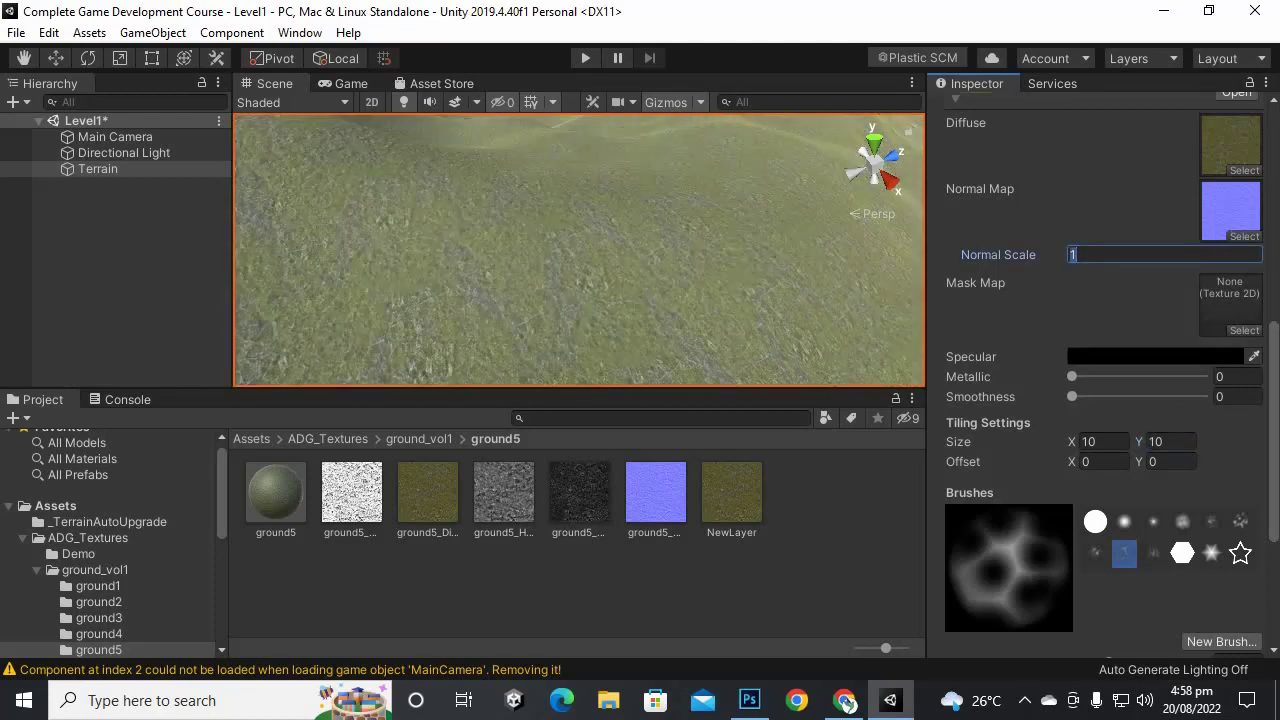
{"action": "type", "text": "5"}
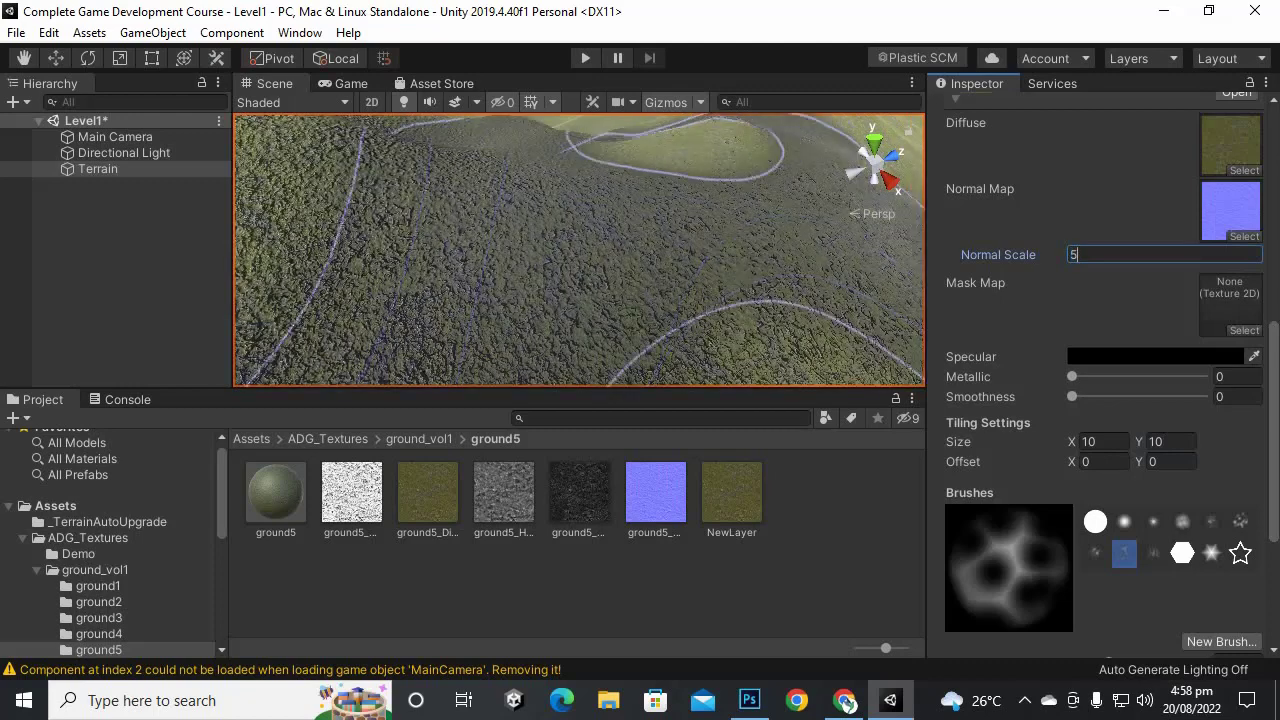
{"action": "key", "text": "ctrl+a"}
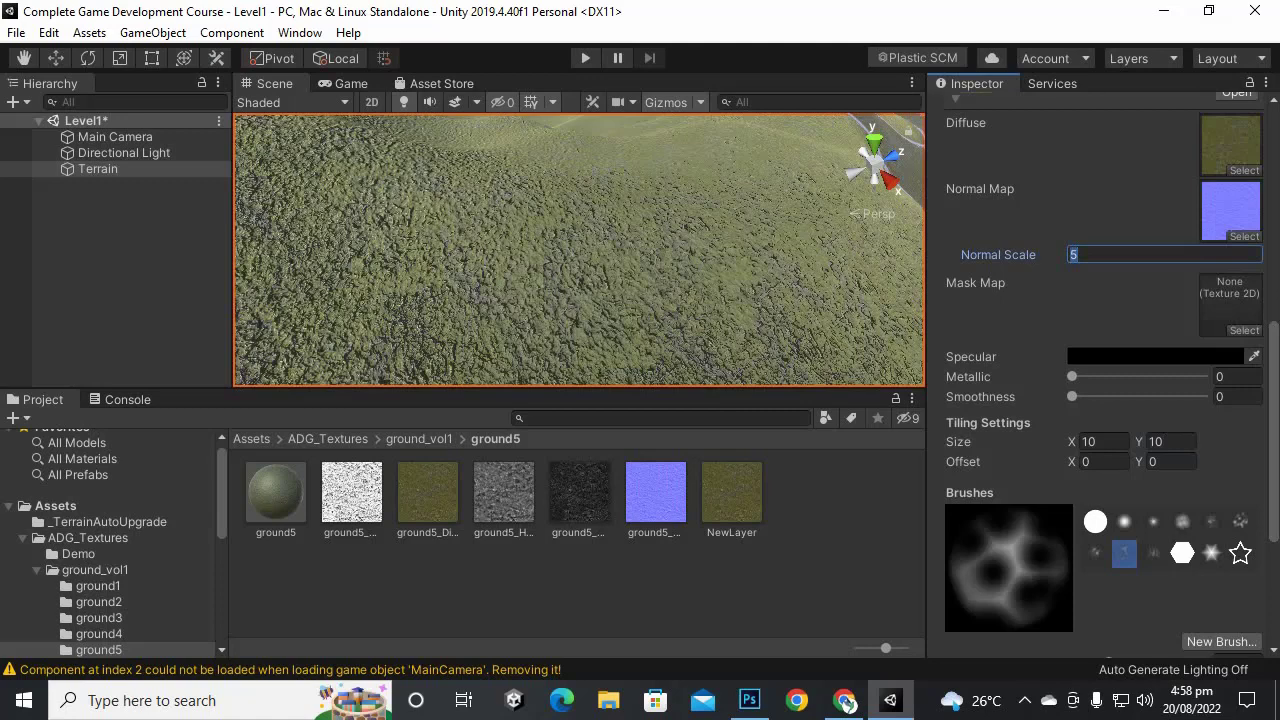
{"action": "type", "text": ".7"}
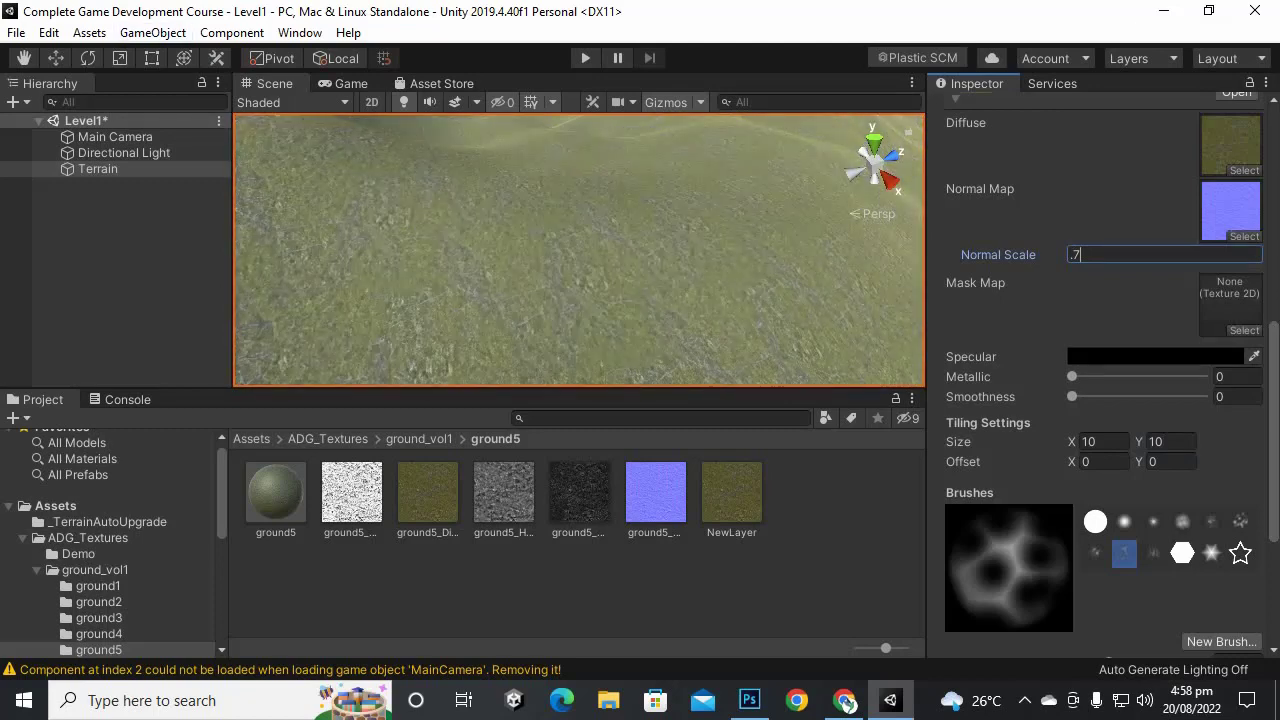
Step: Set the ground5 terrain layer's Metallic to 0.176 and its Smoothness to 0.076
{"action": "mouse_move", "coordinate": [1071, 376]}
{"action": "left_mouse_down"}
{"action": "mouse_move", "coordinate": [1109, 376]}
{"action": "mouse_move", "coordinate": [1082, 396]}
{"action": "left_mouse_up"}
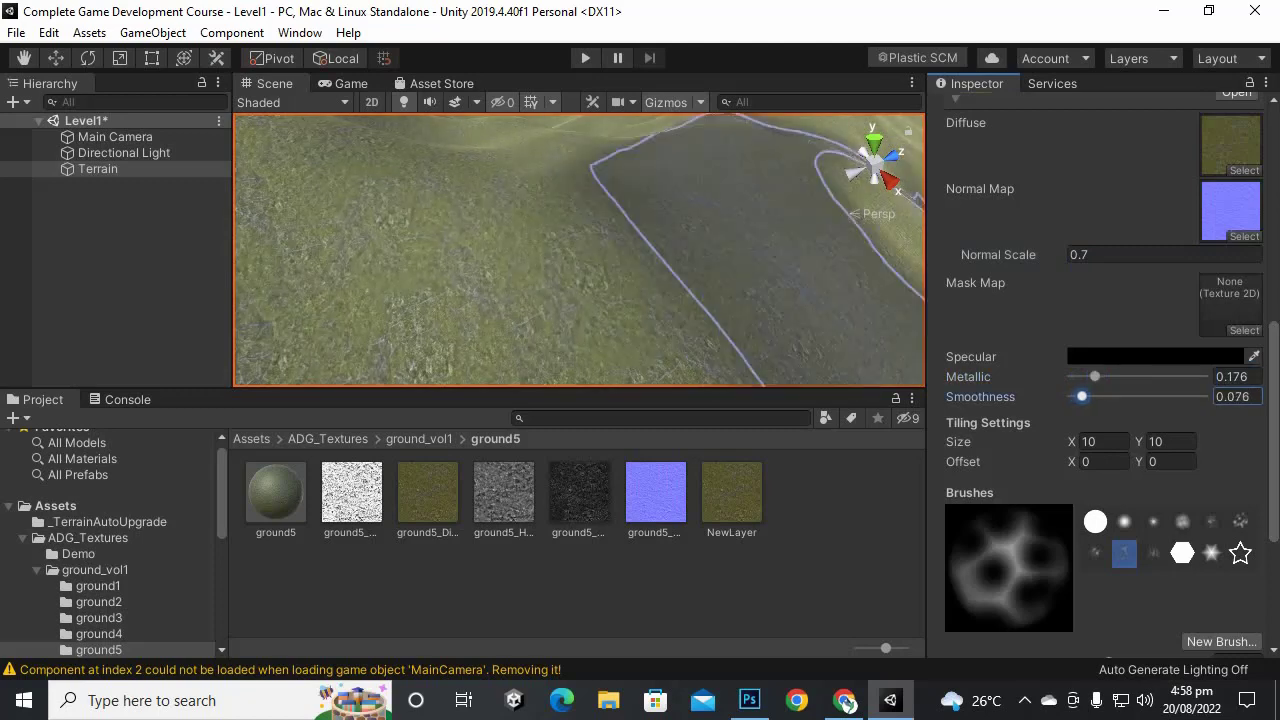
{"action": "scroll", "coordinate": [607, 270], "scroll_direction": "down", "scroll_amount": 10}
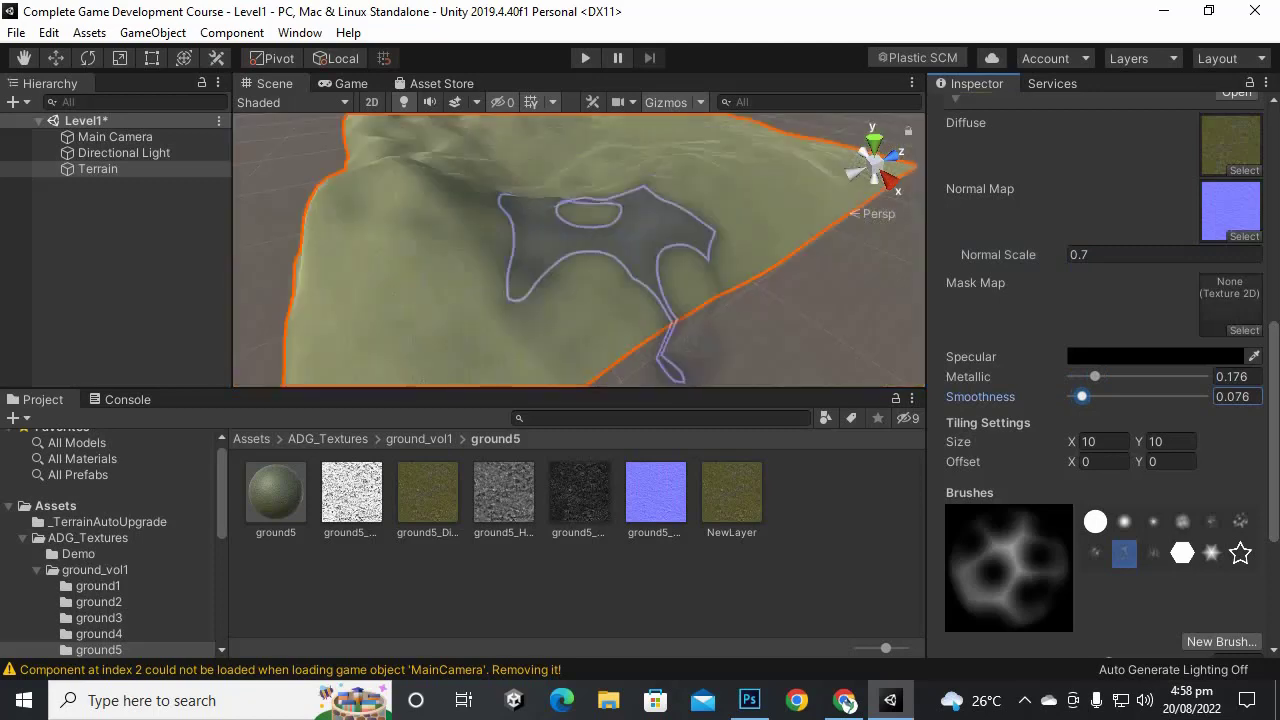
{"action": "scroll", "coordinate": [607, 250], "scroll_direction": "down", "scroll_amount": 5}
{"action": "scroll", "coordinate": [570, 175], "scroll_direction": "up", "scroll_amount": 15}
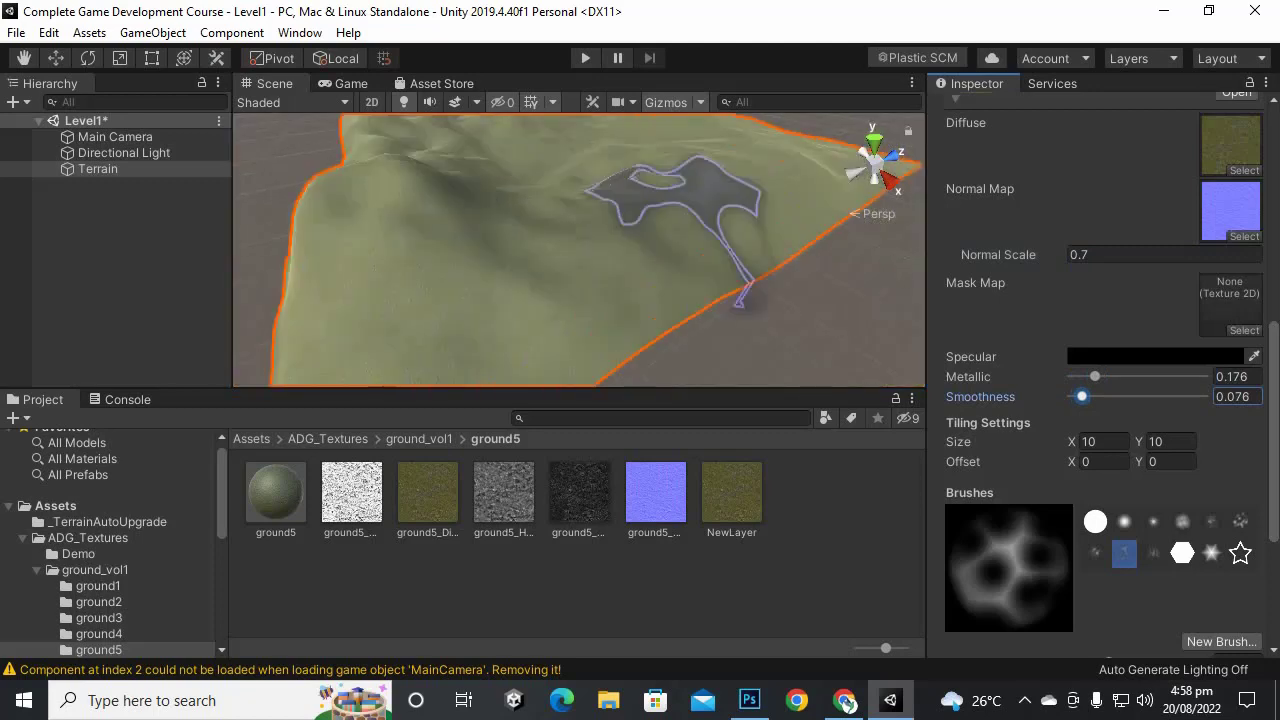
{"action": "mouse_move", "coordinate": [620, 345]}
{"action": "right_mouse_down"}
{"action": "mouse_move", "coordinate": [340, 330]}
{"action": "mouse_move", "coordinate": [260, 150]}
{"action": "mouse_move", "coordinate": [560, 285]}
{"action": "mouse_move", "coordinate": [630, 335]}
{"action": "right_mouse_up"}
{"action": "scroll", "coordinate": [630, 330], "scroll_direction": "down", "scroll_amount": 10}
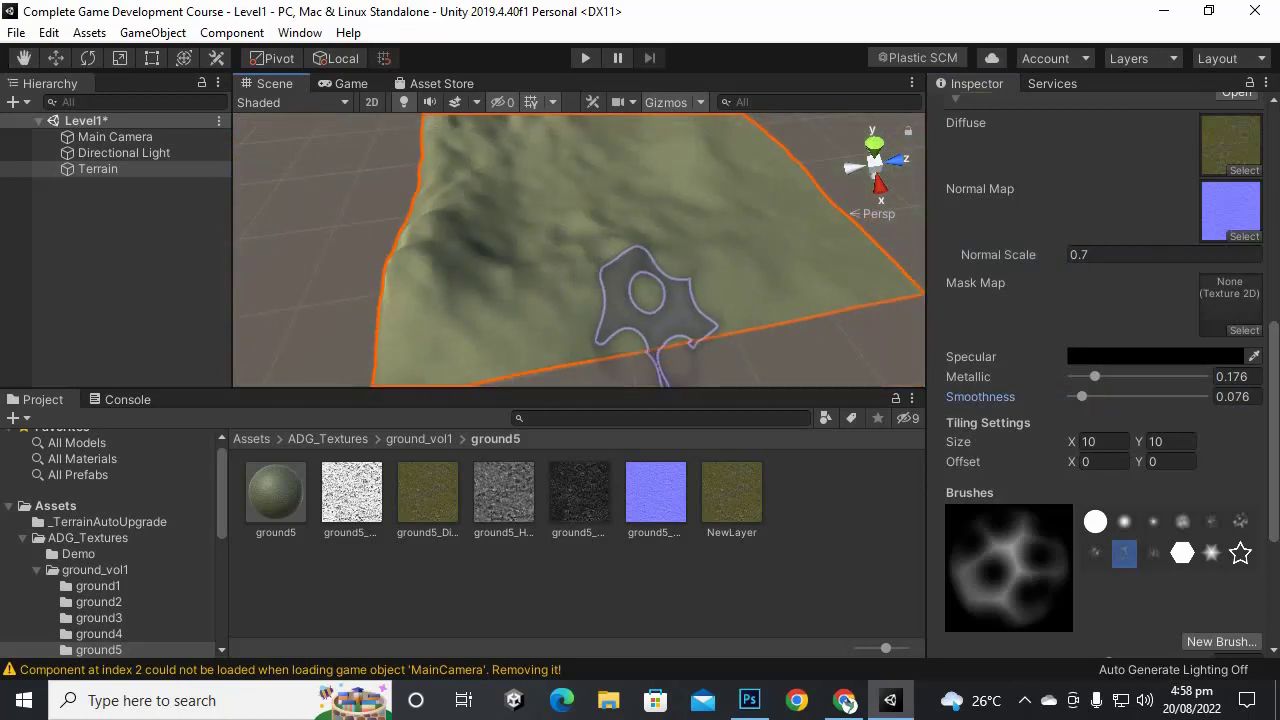
{"action": "middle_click_drag", "start_coordinate": [660, 320], "coordinate": [626, 342]}
Step: Browse the ground3, ground2, ground5 and ground6 folders in ground_vol1 to examine their textures
{"action": "left_click", "coordinate": [419, 438]}
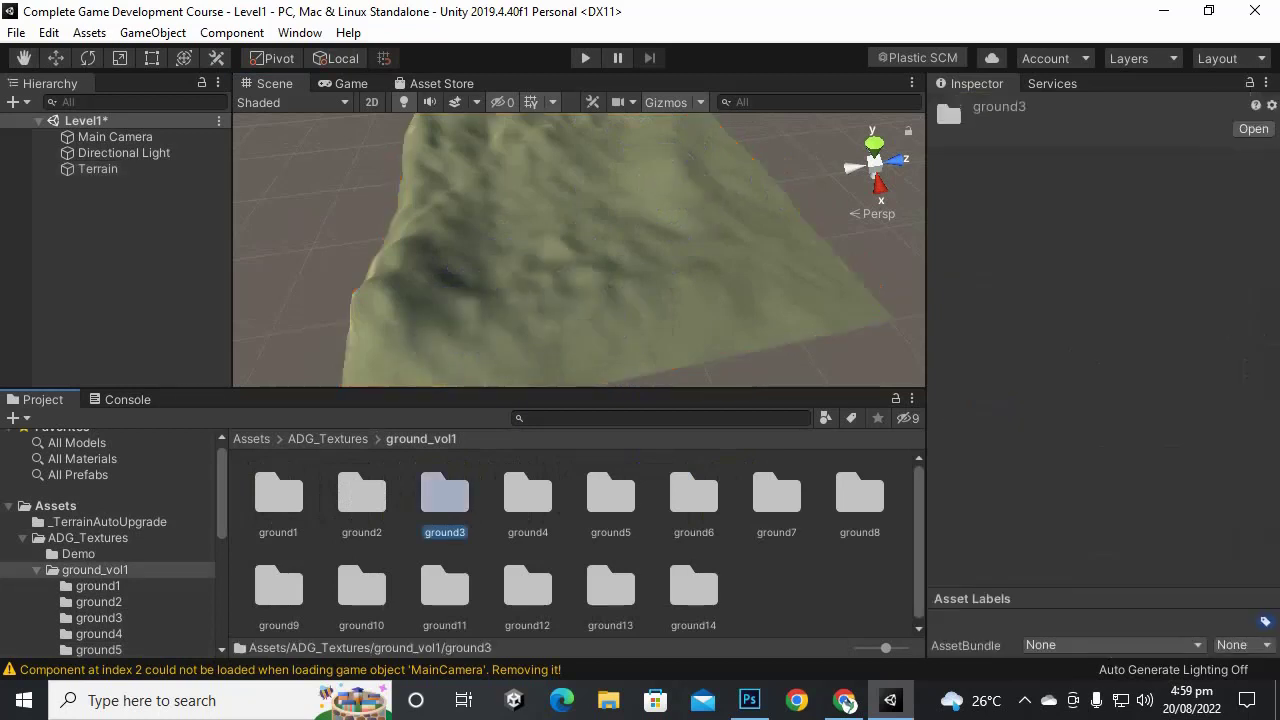
{"action": "double_click", "coordinate": [444, 497]}
{"action": "left_click", "coordinate": [419, 438]}
{"action": "double_click", "coordinate": [354, 497]}
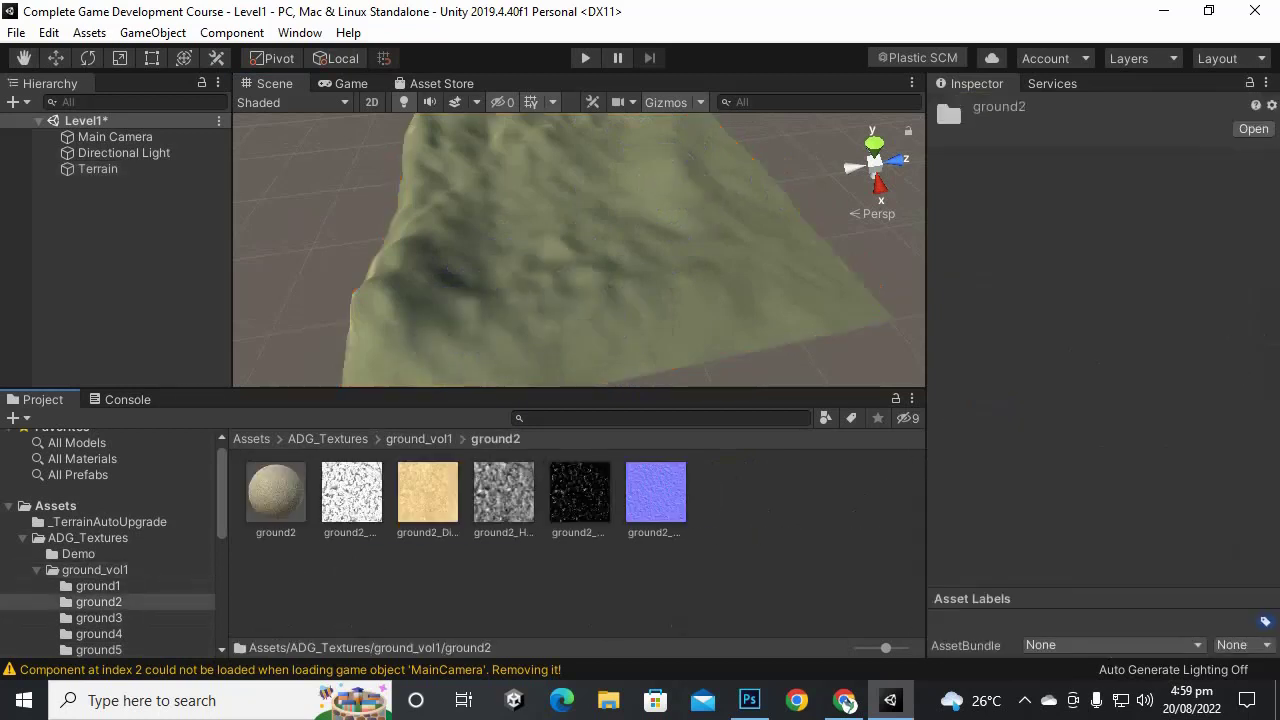
{"action": "key", "text": "BackSpace"}
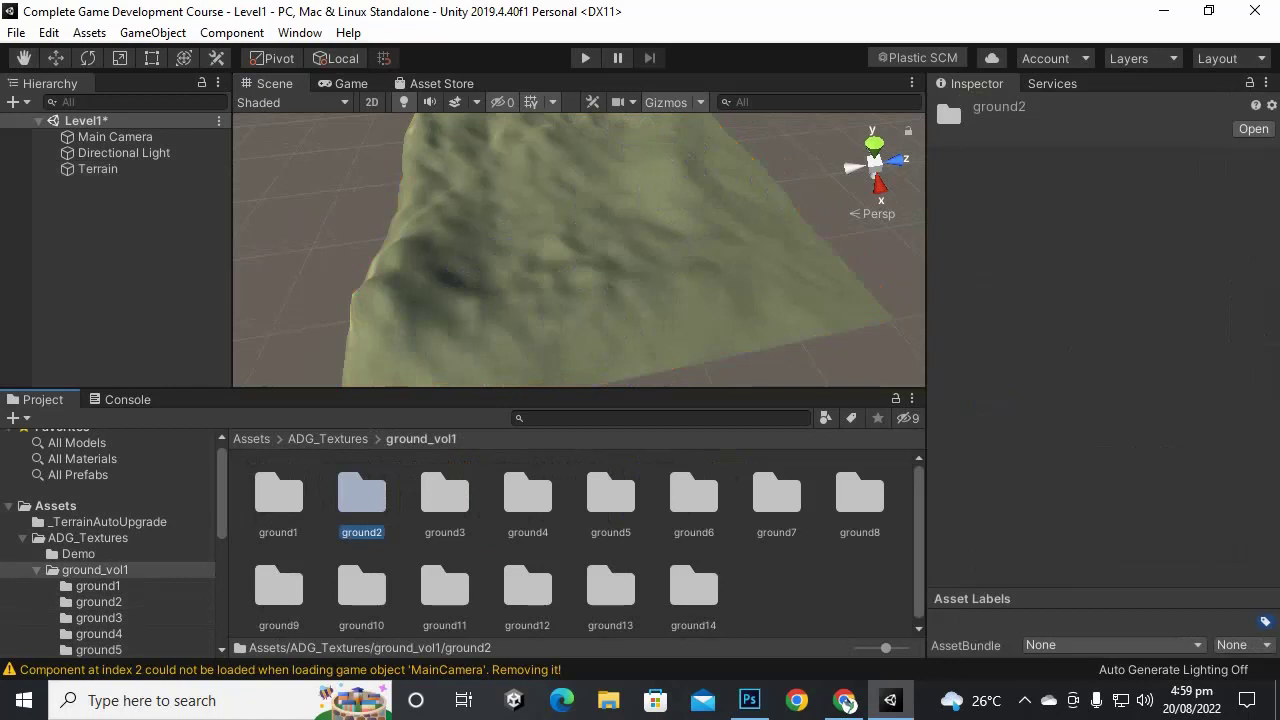
{"action": "key", "text": "Right"}
{"action": "key", "text": "Right"}
{"action": "key", "text": "Right"}
{"action": "key", "text": "Return"}
{"action": "key", "text": "BackSpace"}
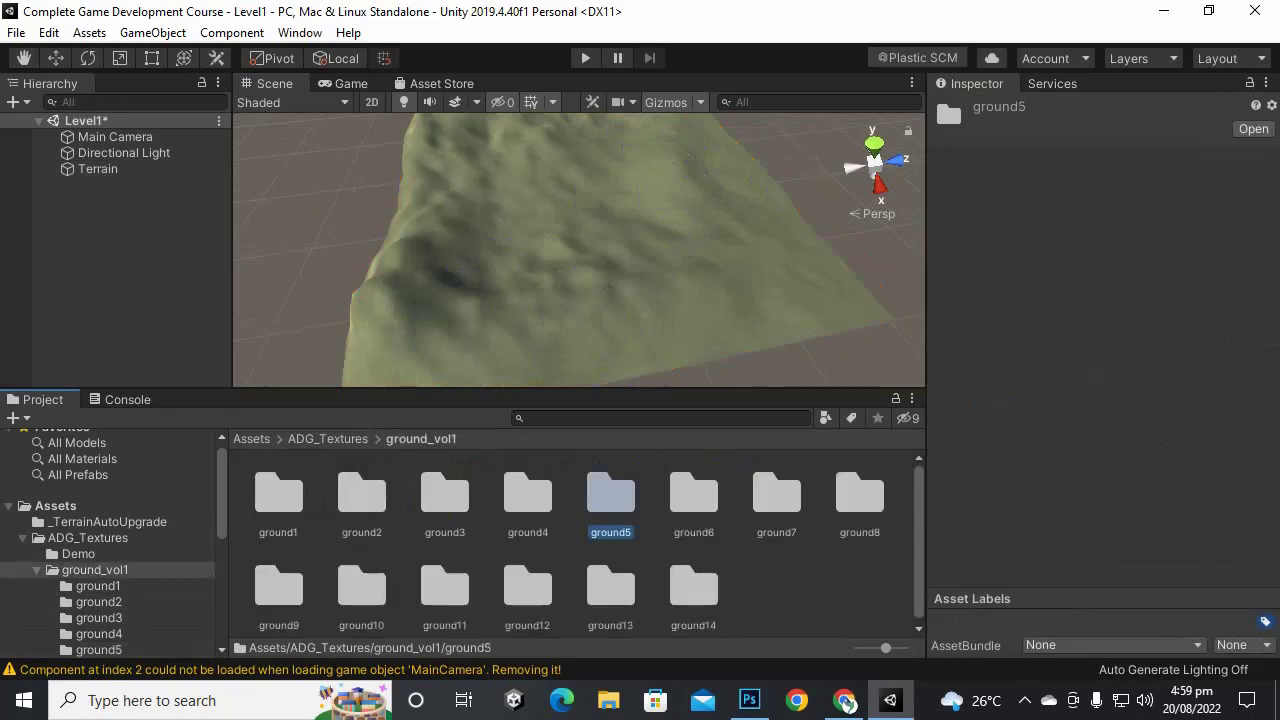
{"action": "key", "text": "Right"}
{"action": "key", "text": "Return"}
{"action": "key", "text": "BackSpace"}
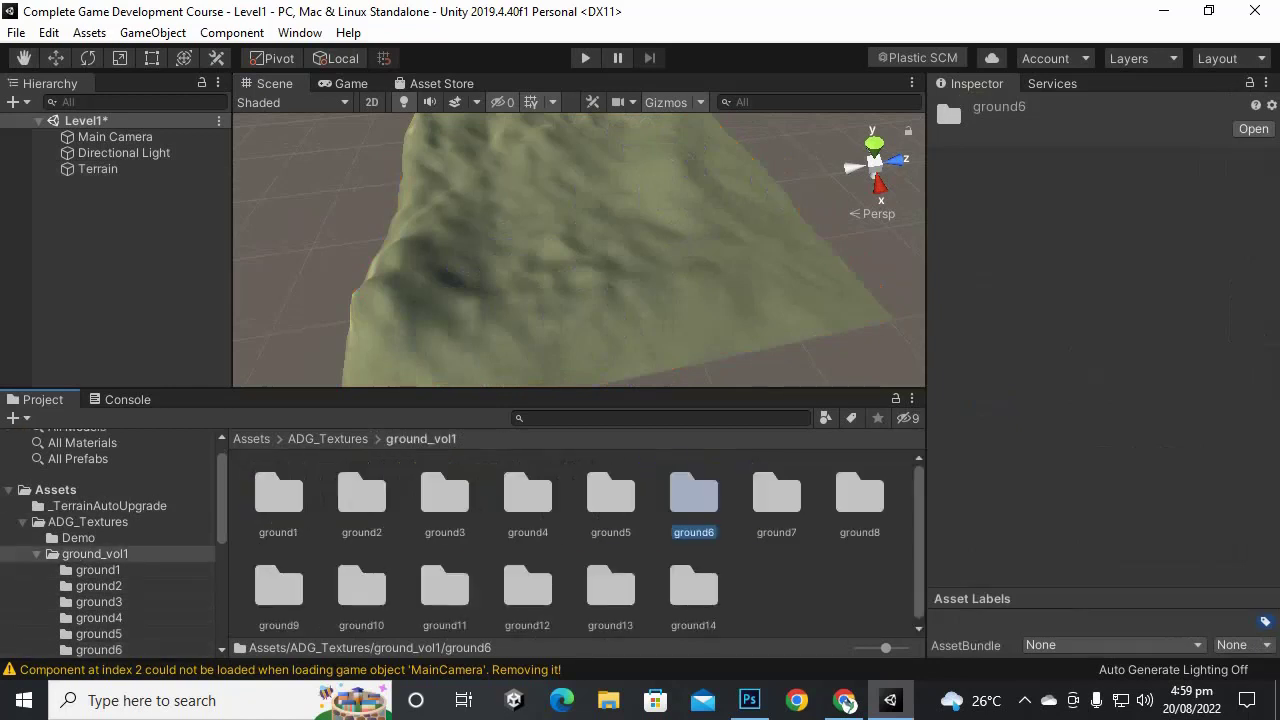
Step: Look through the ground7, ground8 and ground9 folders and inspect the ground9_Diffuse texture
{"action": "key", "text": "Right"}
{"action": "key", "text": "Return"}
{"action": "key", "text": "BackSpace"}
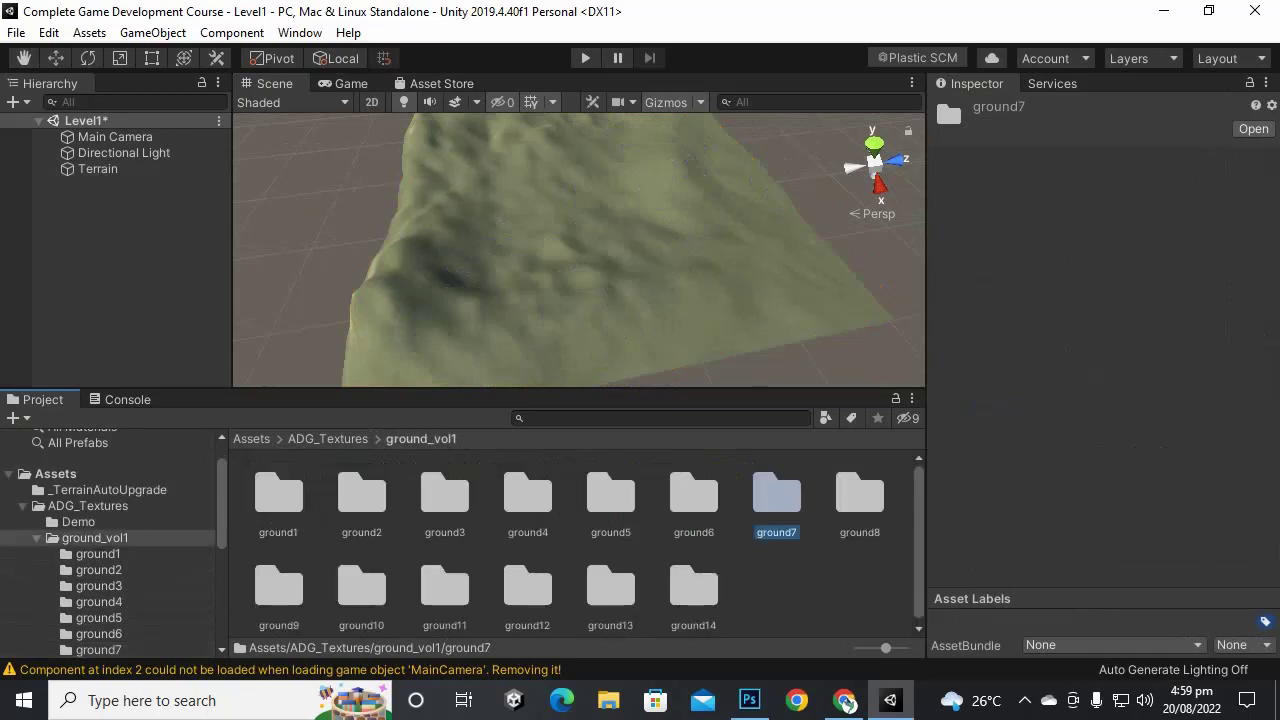
{"action": "key", "text": "Right"}
{"action": "key", "text": "Return"}
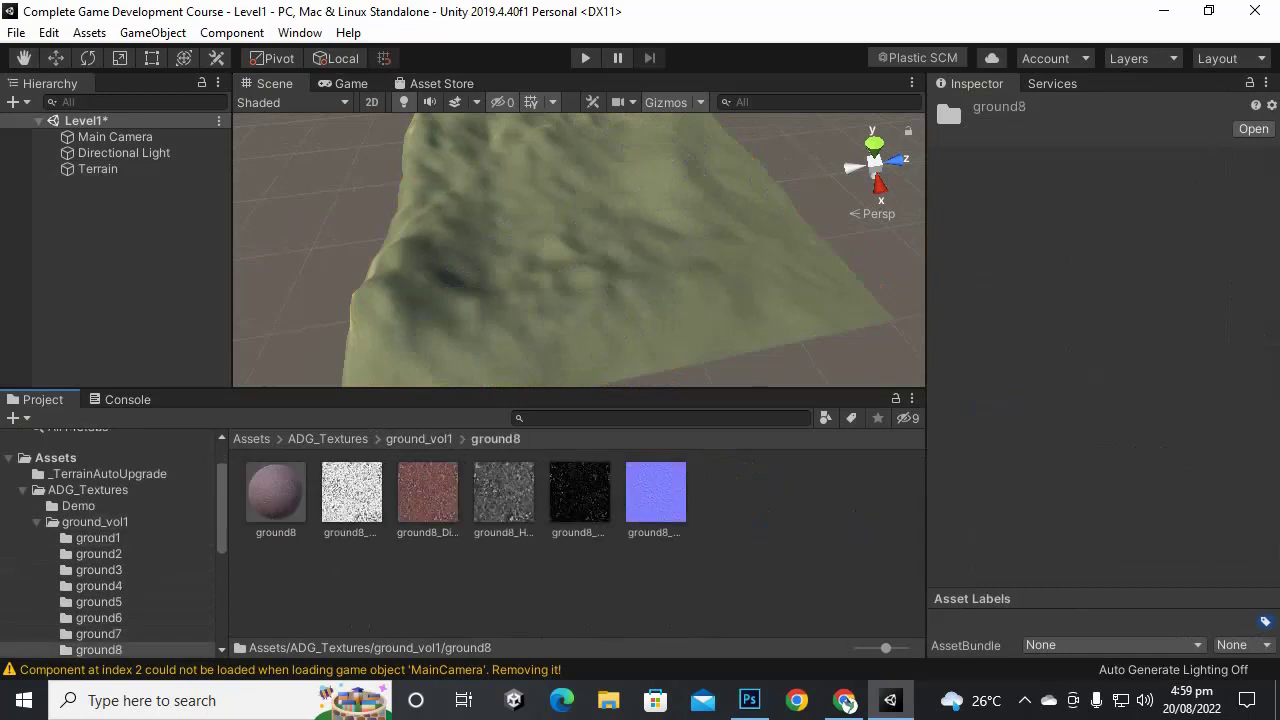
{"action": "key", "text": "BackSpace"}
{"action": "key", "text": "Right"}
{"action": "key", "text": "Return"}
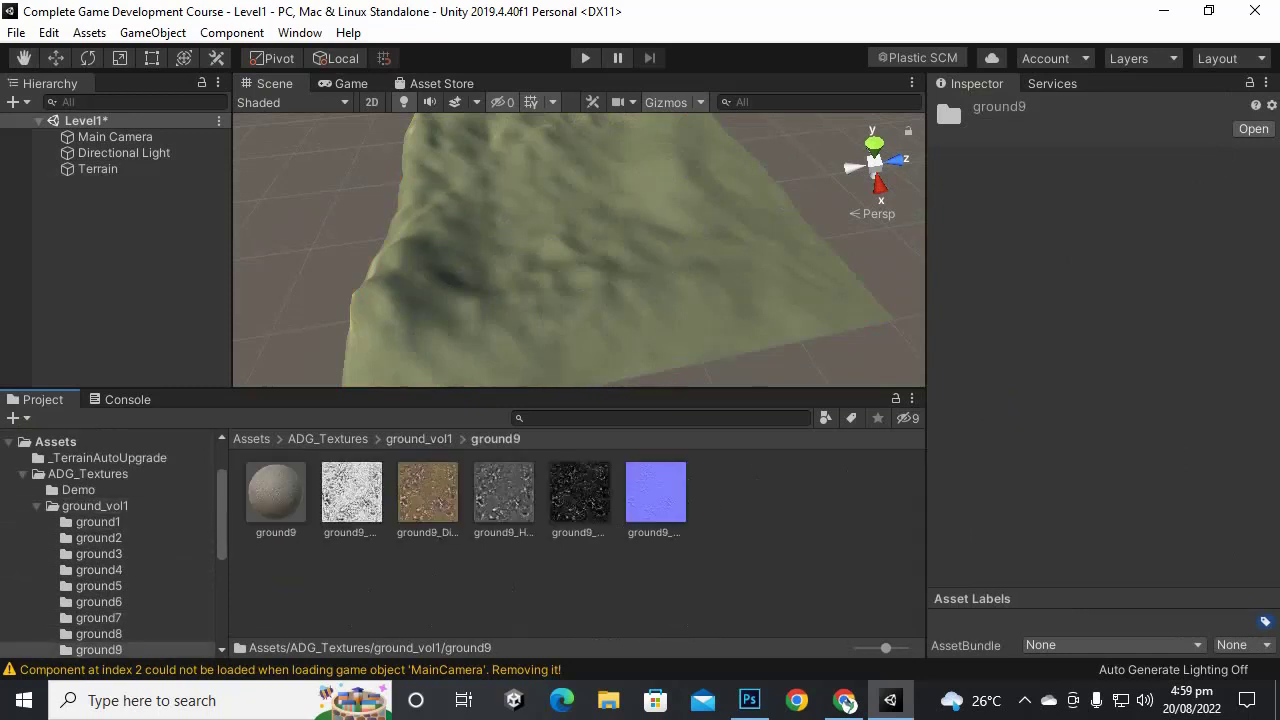
{"action": "left_click", "coordinate": [428, 492]}
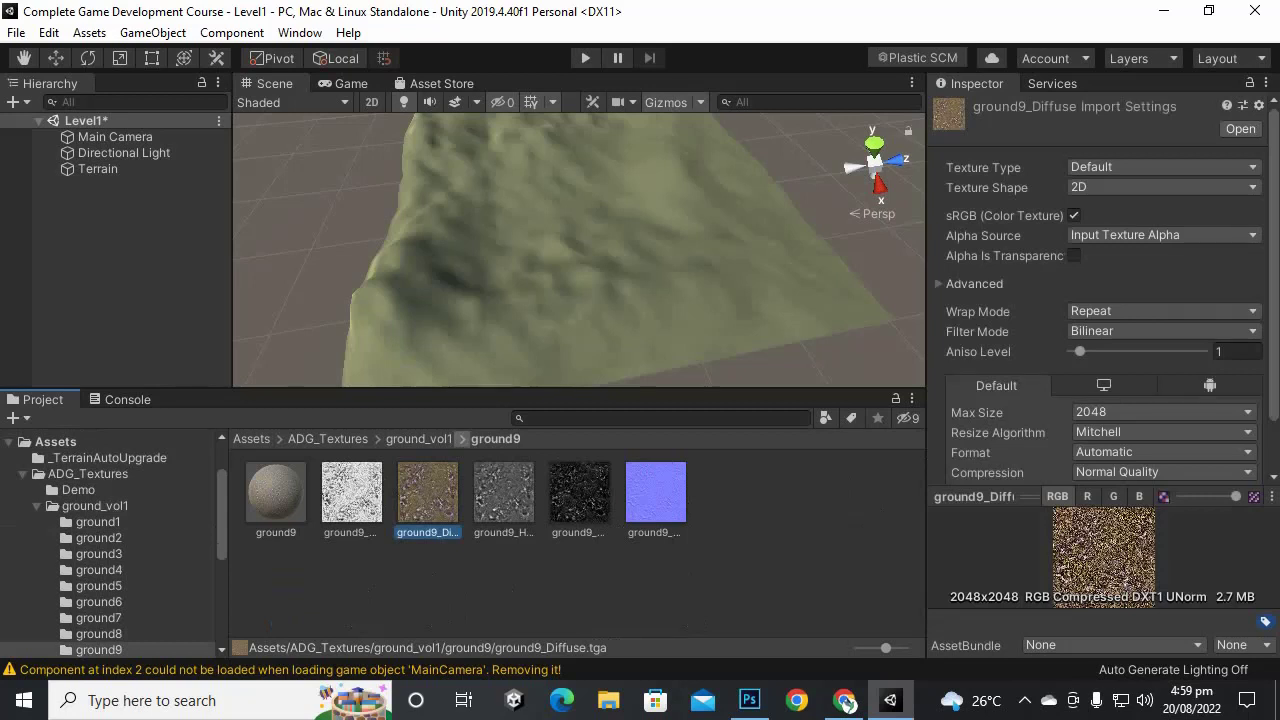
Step: Look through the ground11, ground12, ground13 and ground14 folders and inspect the ground14_Diffuse texture
{"action": "left_click", "coordinate": [420, 439]}
{"action": "double_click", "coordinate": [444, 590]}
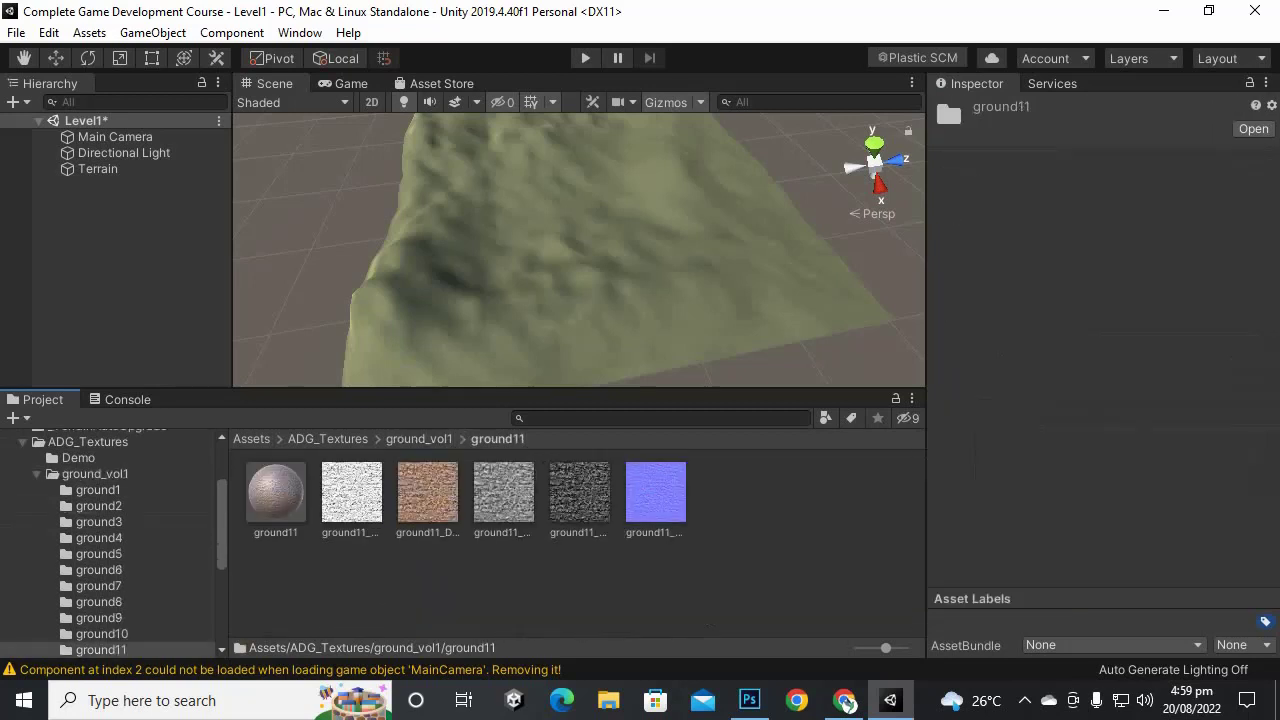
{"action": "left_click", "coordinate": [420, 439]}
{"action": "double_click", "coordinate": [529, 590]}
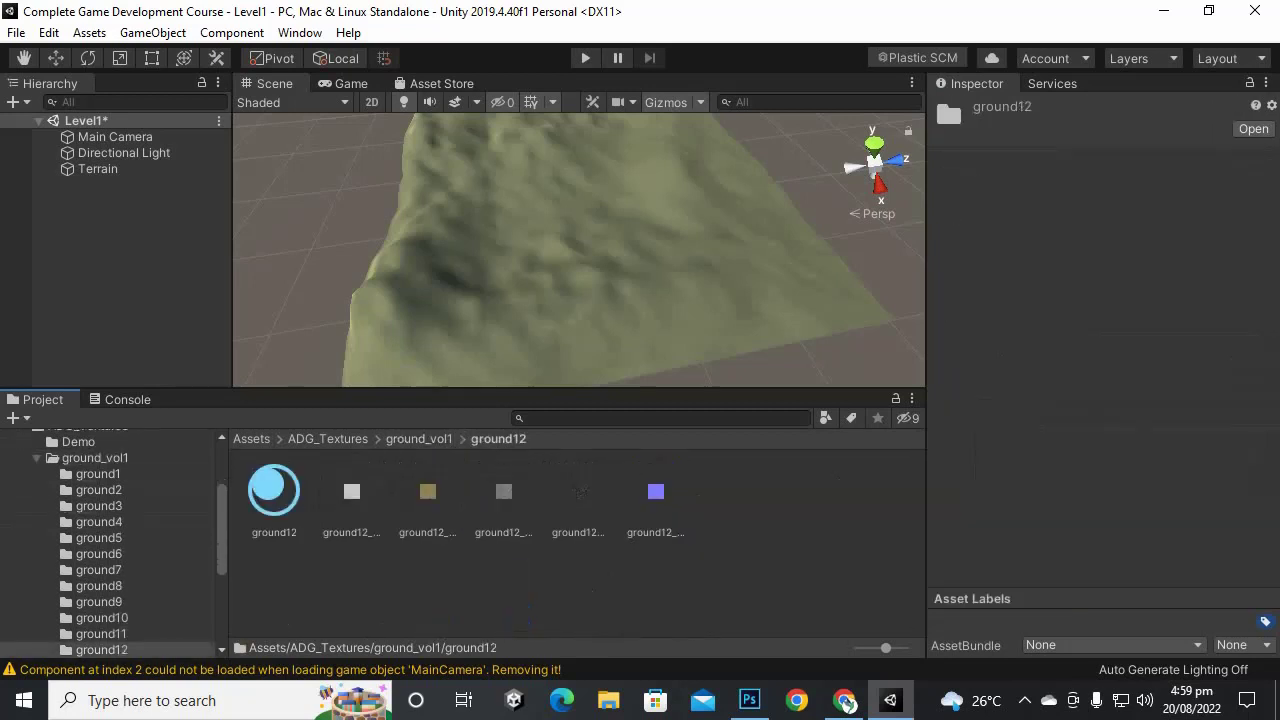
{"action": "left_click", "coordinate": [420, 439]}
{"action": "double_click", "coordinate": [611, 590]}
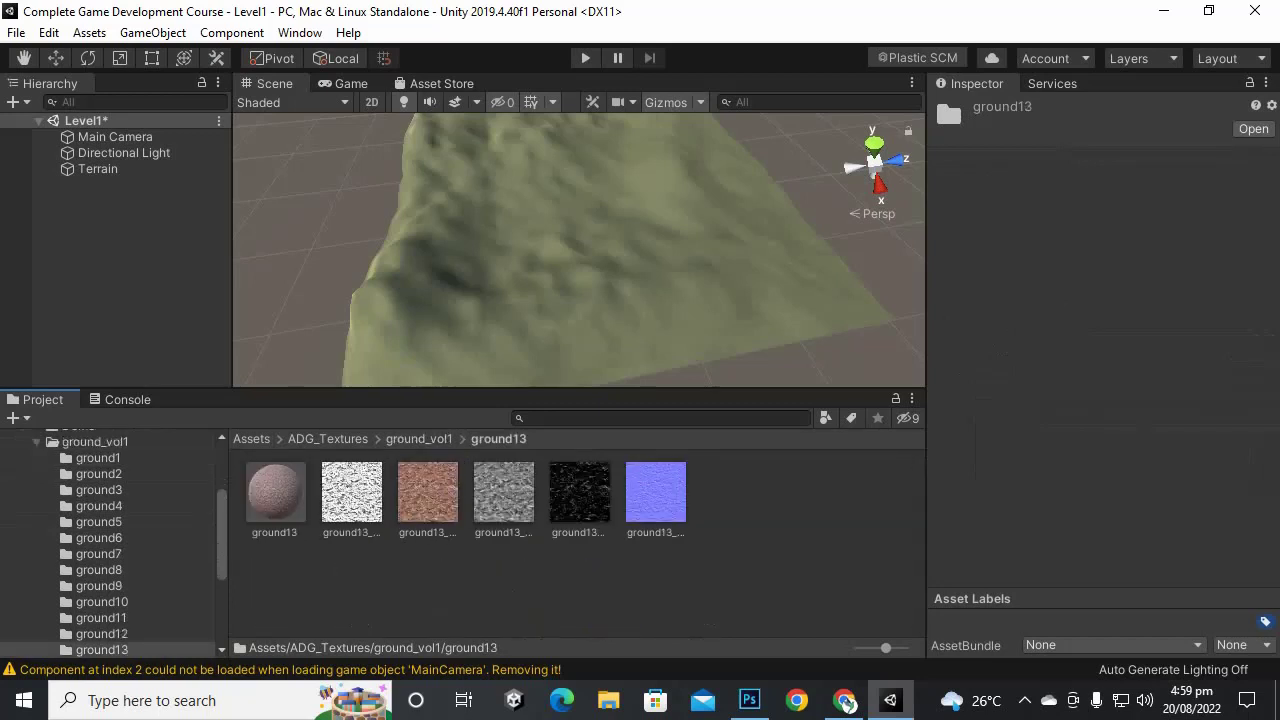
{"action": "left_click", "coordinate": [420, 439]}
{"action": "double_click", "coordinate": [694, 590]}
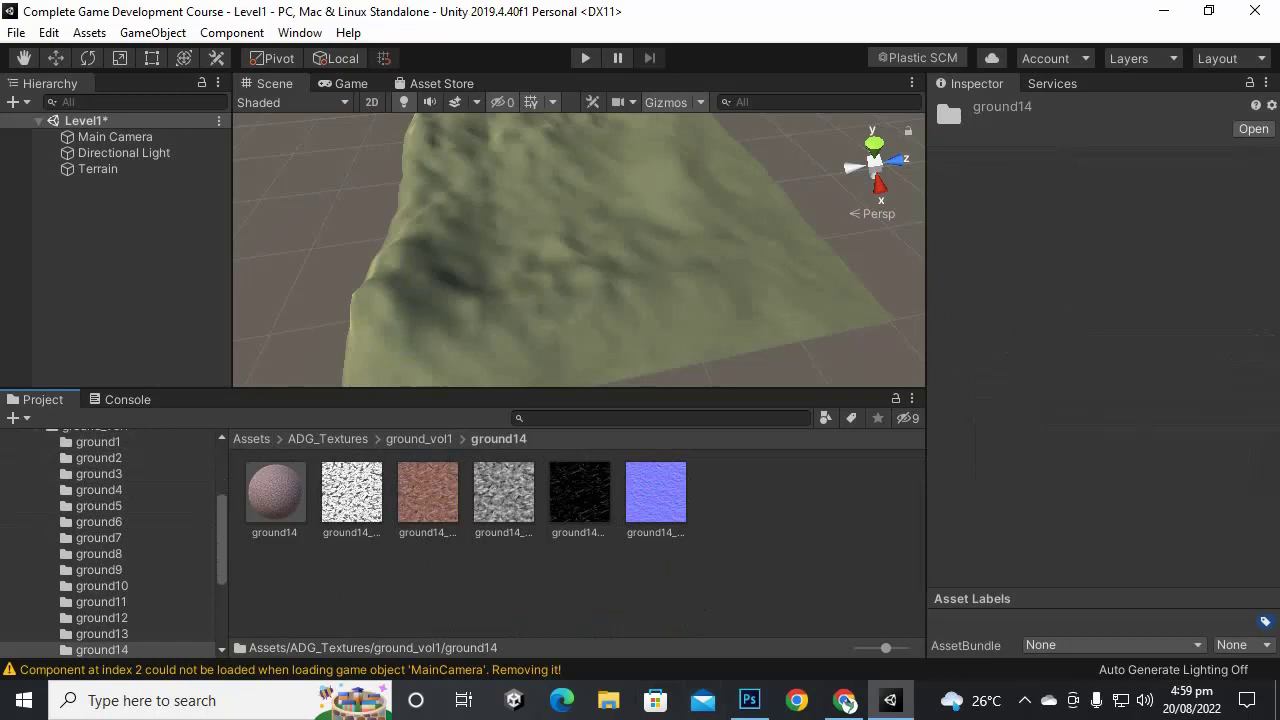
{"action": "scroll", "coordinate": [579, 249], "scroll_direction": "up", "scroll_amount": 5}
{"action": "middle_click_drag", "start_coordinate": [579, 249], "coordinate": [740, 278]}
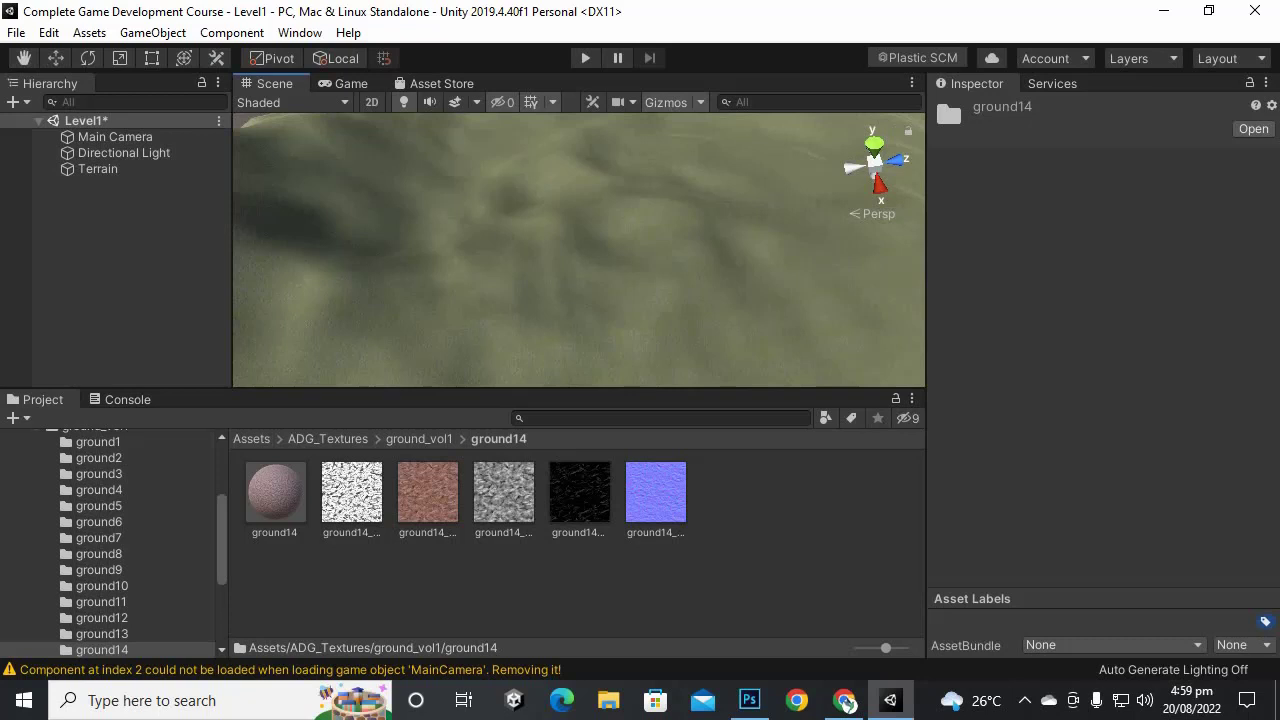
{"action": "left_click", "coordinate": [427, 492]}
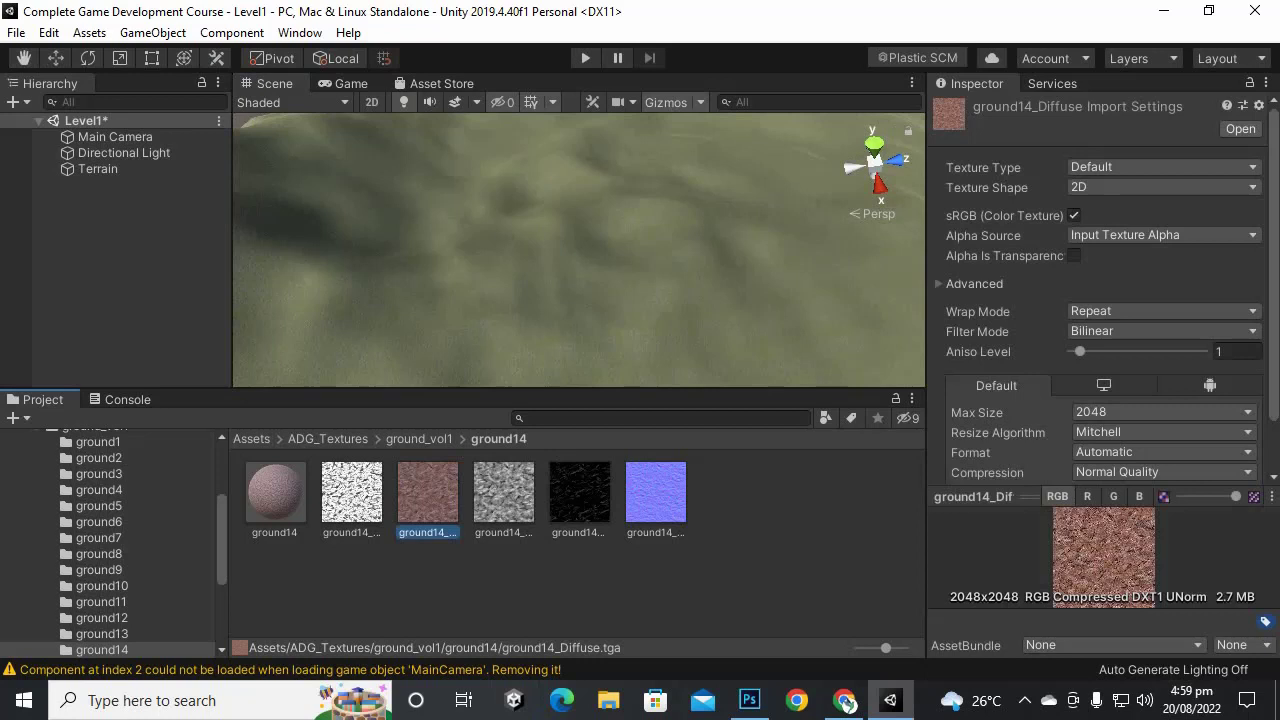
Step: Return to the ground12 folder in ground_vol1 and inspect its ground12_Diffuse texture
{"action": "left_click", "coordinate": [419, 438]}
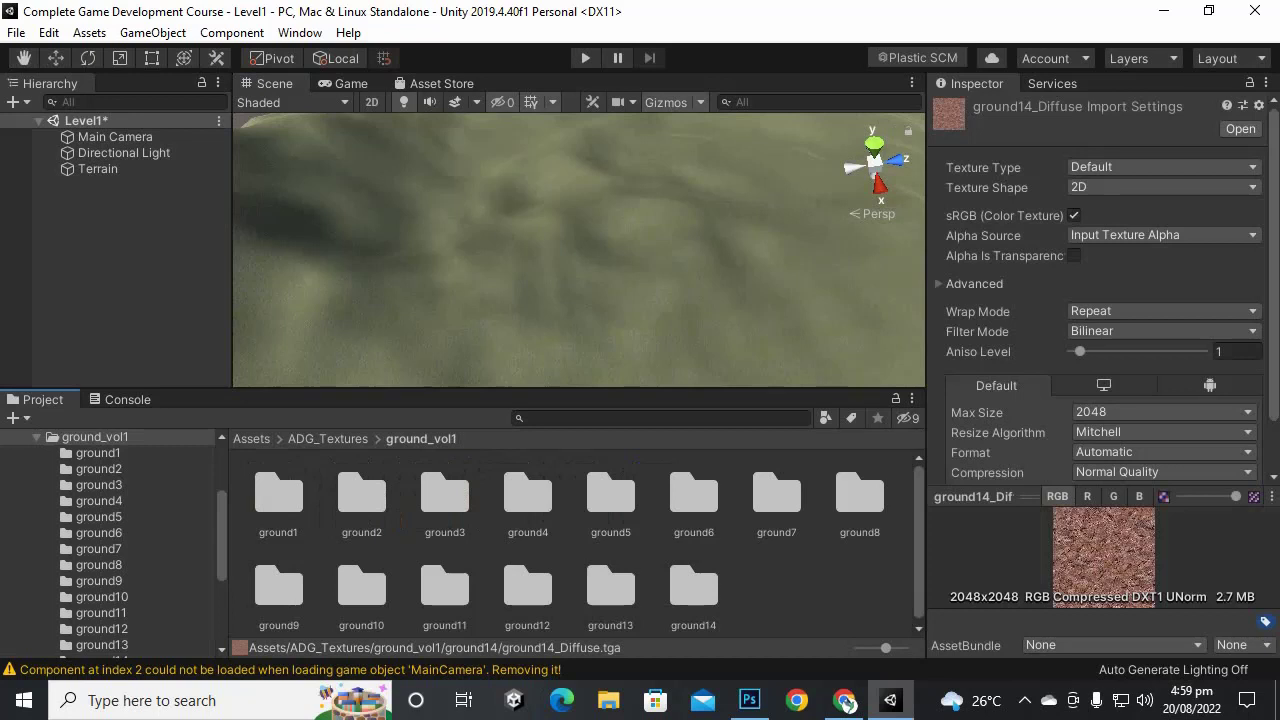
{"action": "double_click", "coordinate": [527, 595]}
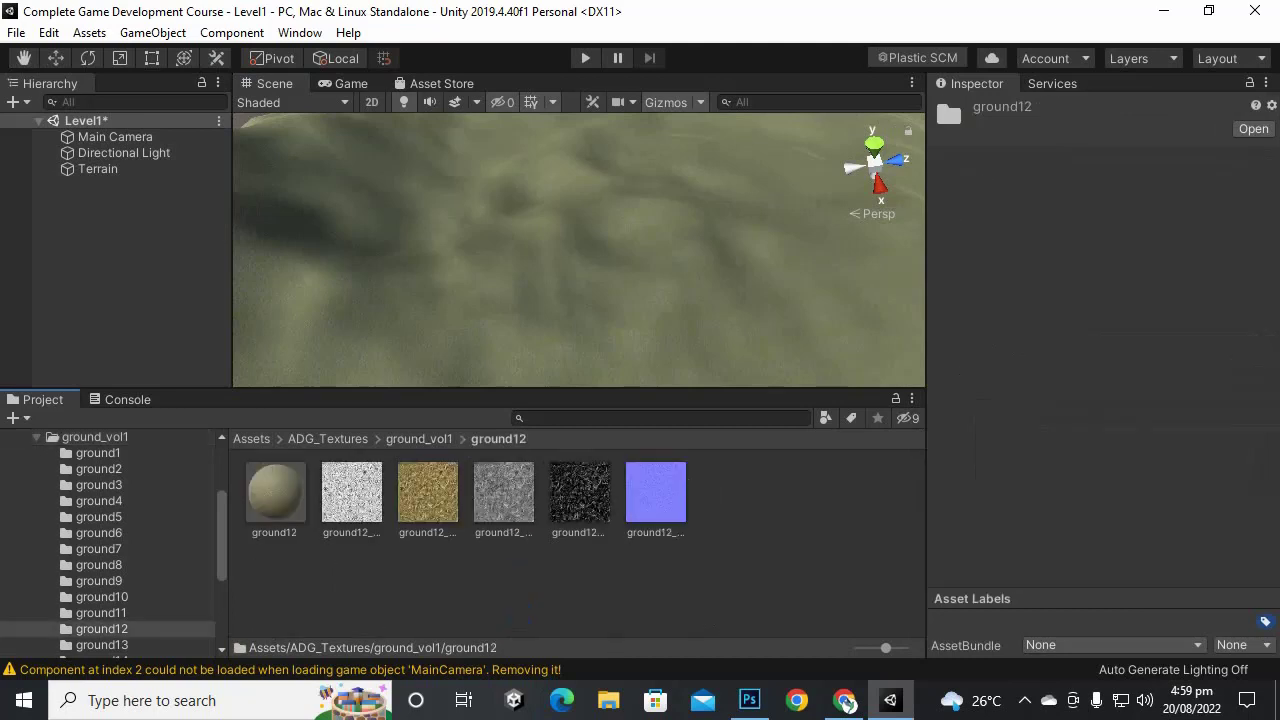
{"action": "left_click", "coordinate": [427, 492]}
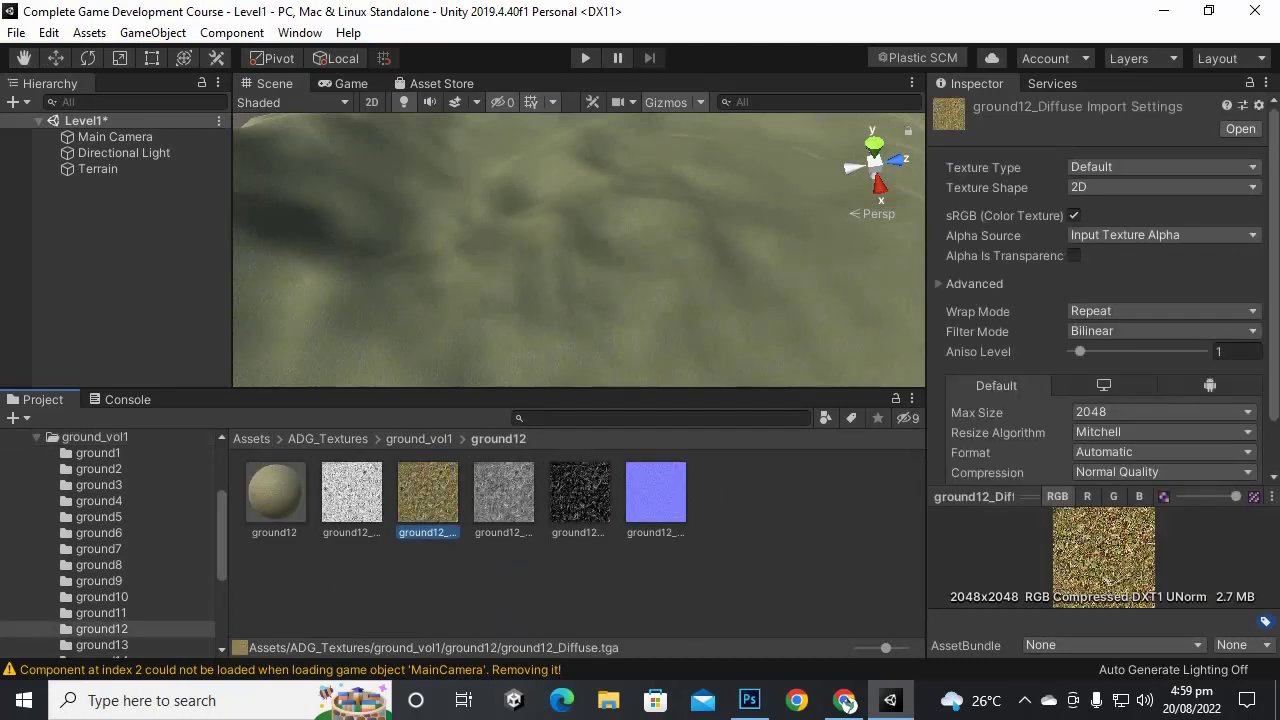
Step: Return to the ground14 folder in ground_vol1 and inspect its ground14_Diffuse texture
{"action": "left_click", "coordinate": [419, 438]}
{"action": "double_click", "coordinate": [693, 595]}
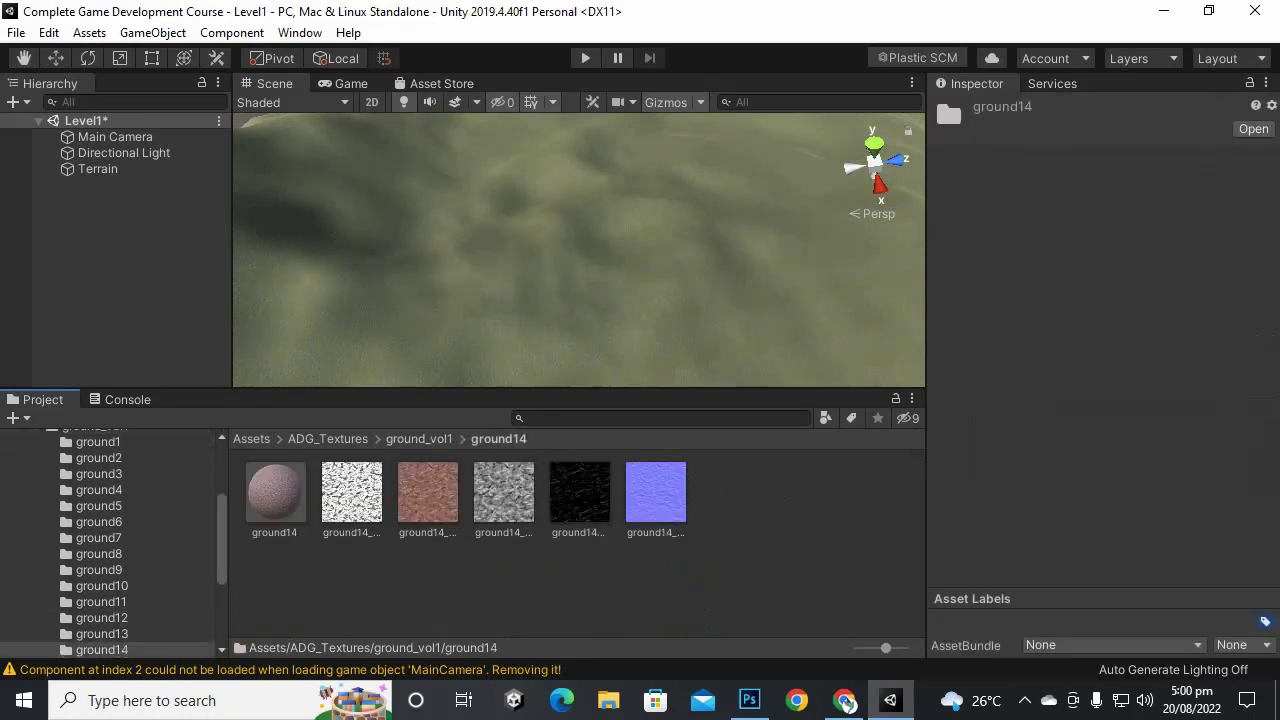
{"action": "left_click", "coordinate": [427, 492]}
Step: Create a new terrain layer on the Terrain from the ground14 diffuse texture
{"action": "left_click", "coordinate": [682, 270]}
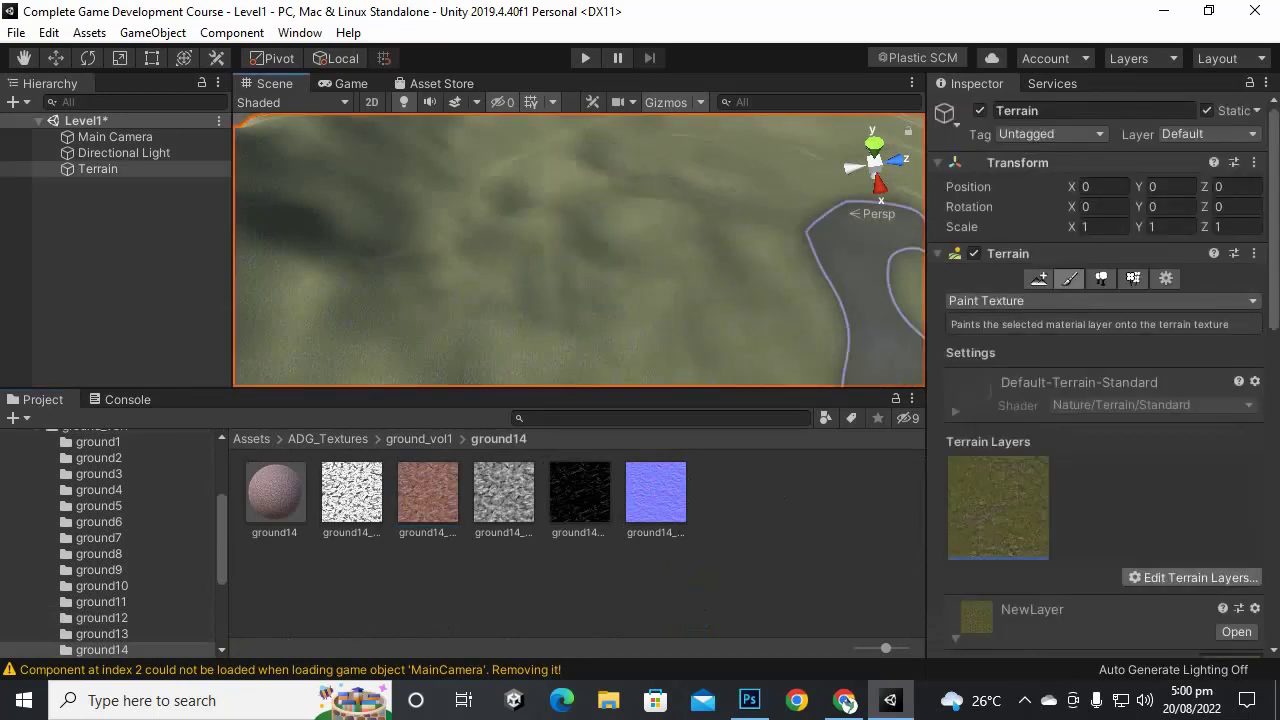
{"action": "left_click", "coordinate": [1193, 577]}
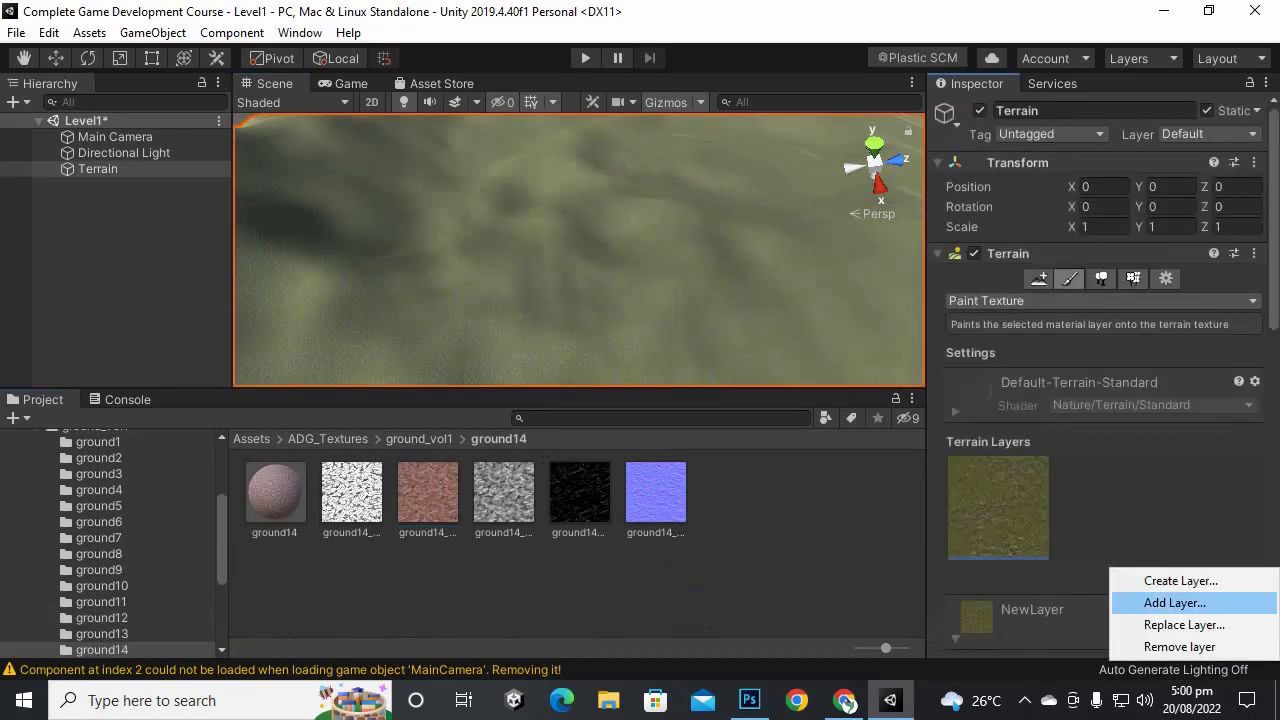
{"action": "left_click", "coordinate": [1174, 602]}
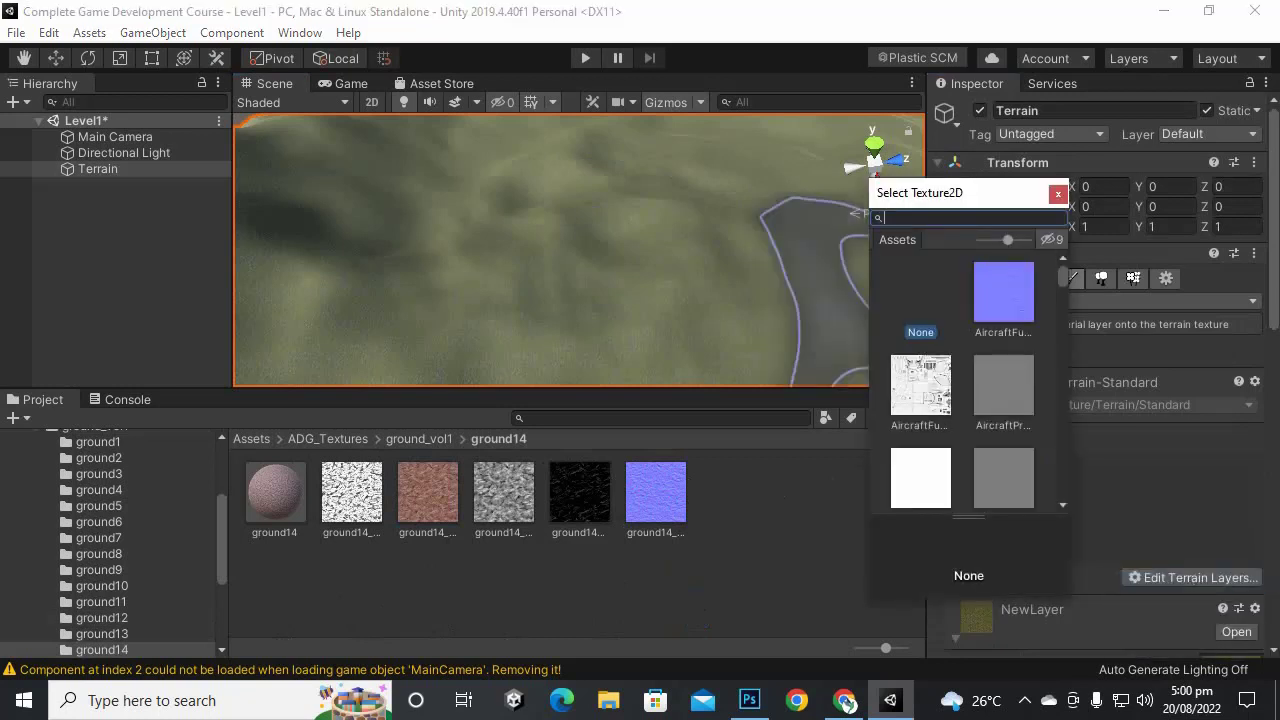
{"action": "type", "text": "ground"}
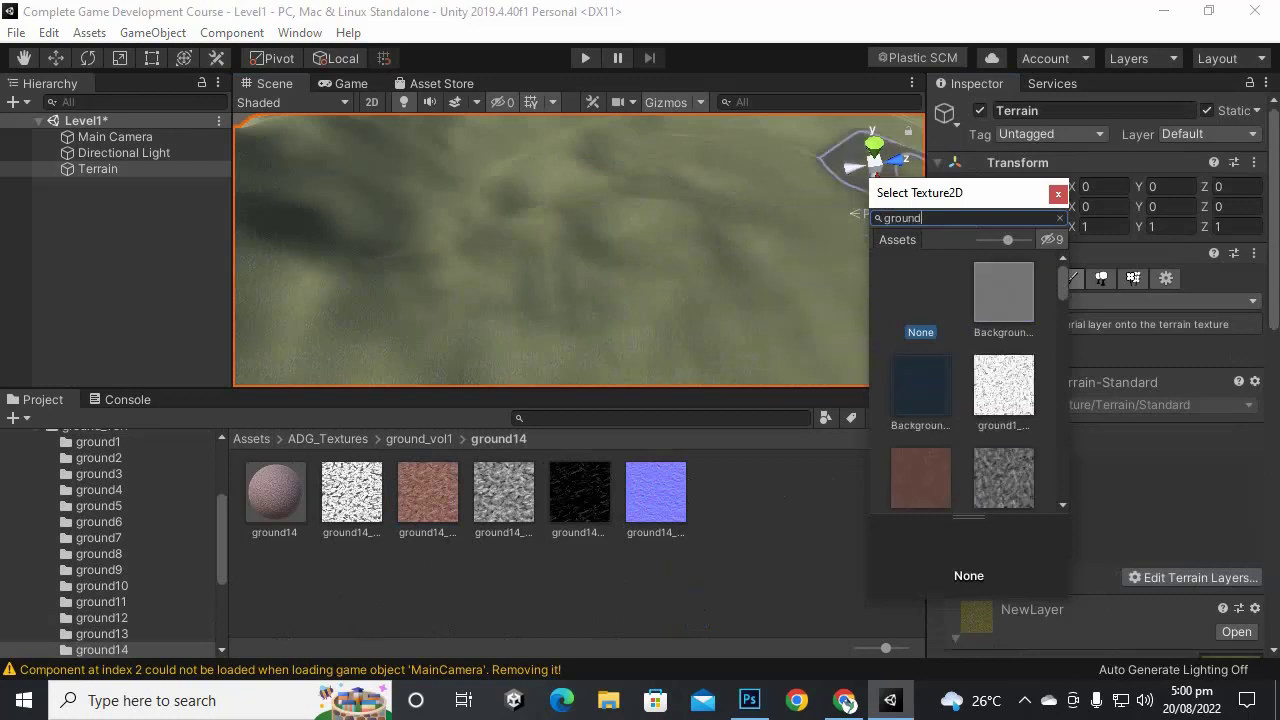
{"action": "type", "text": "14"}
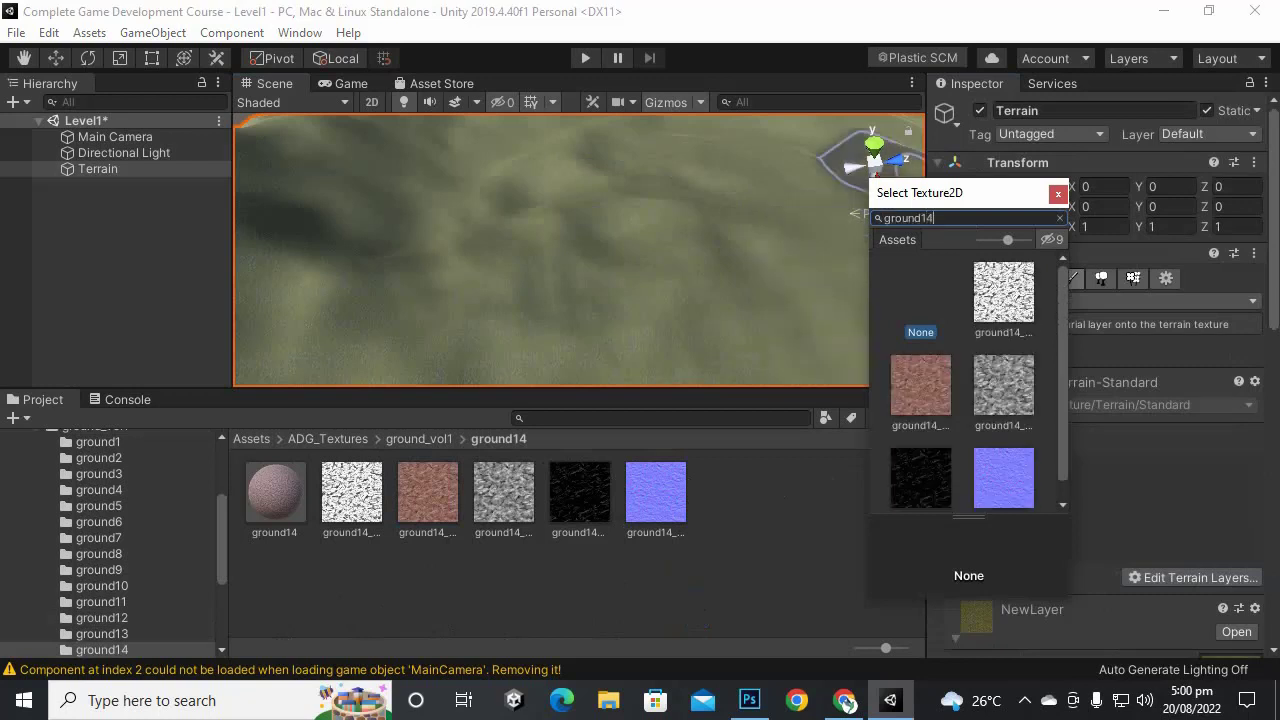
{"action": "double_click", "coordinate": [920, 385]}
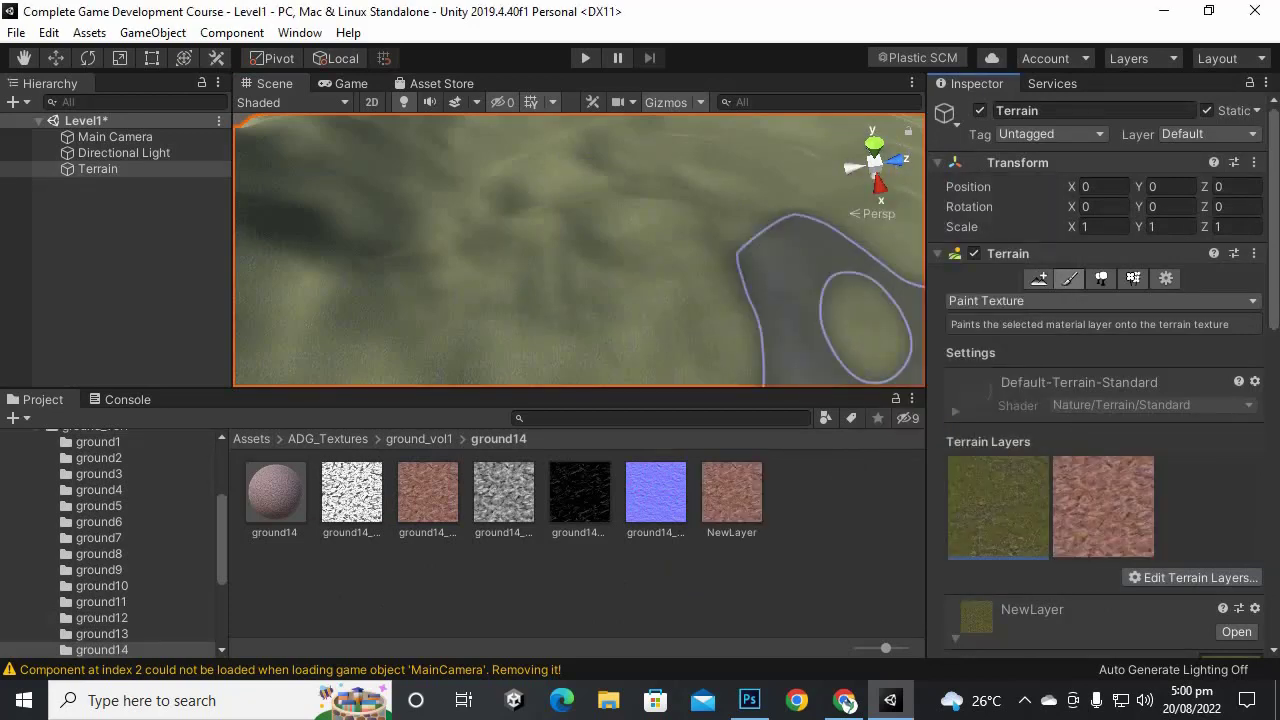
Step: Assign the blue ground14 normal texture as the normal map of the new reddish terrain layer
{"action": "left_click", "coordinate": [1102, 506]}
{"action": "scroll", "coordinate": [1171, 432], "scroll_direction": "down", "scroll_amount": 12}
{"action": "scroll", "coordinate": [1171, 432], "scroll_direction": "up", "scroll_amount": 6}
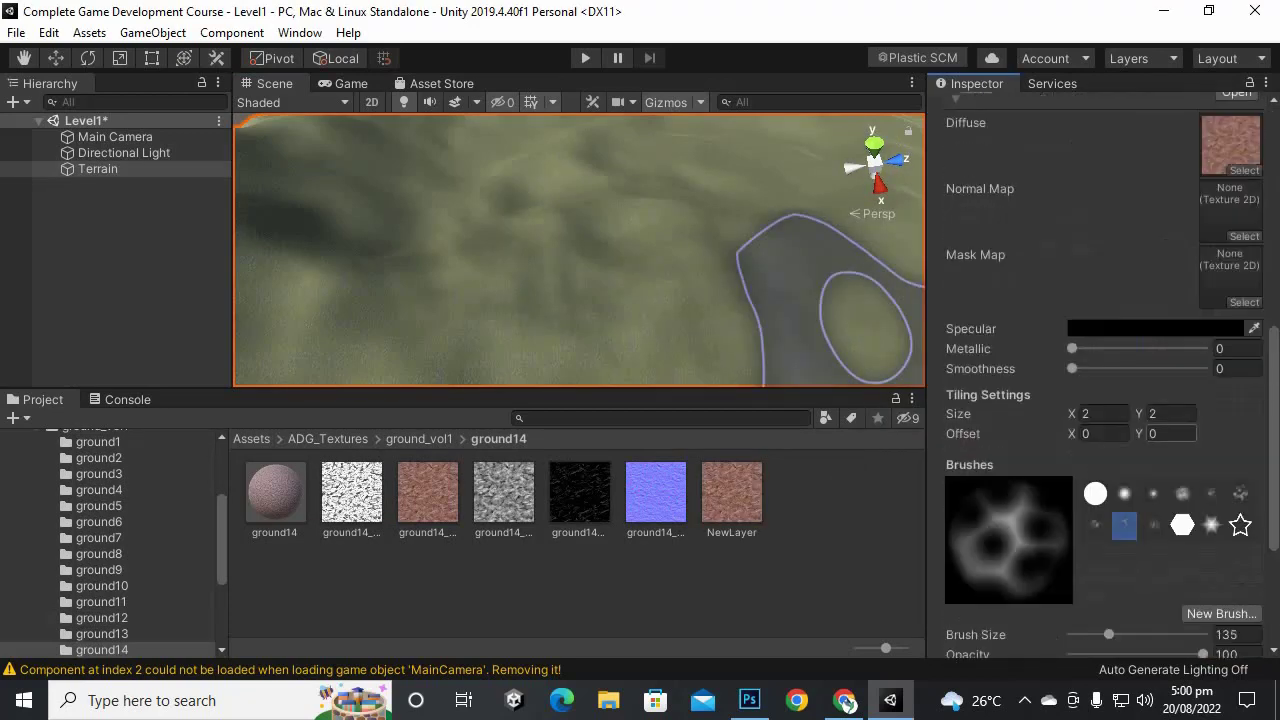
{"action": "left_click_drag", "start_coordinate": [655, 492], "coordinate": [1230, 390]}
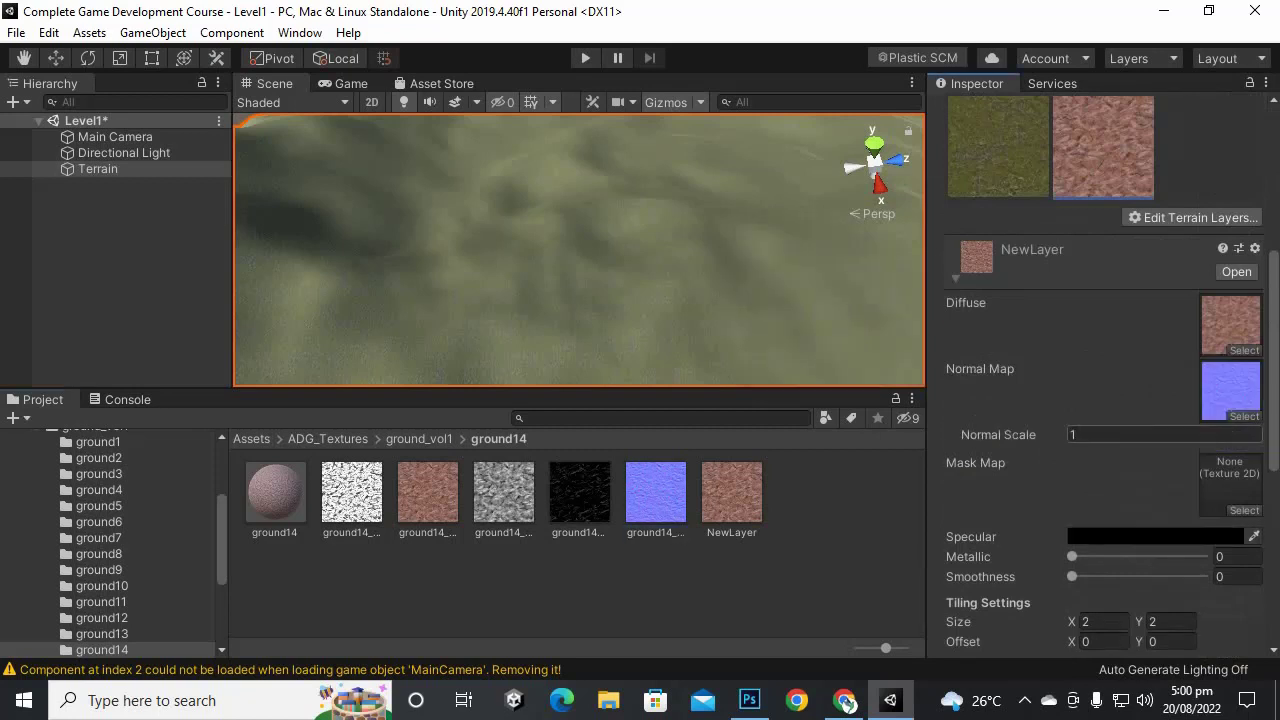
{"action": "left_click", "coordinate": [1073, 434]}
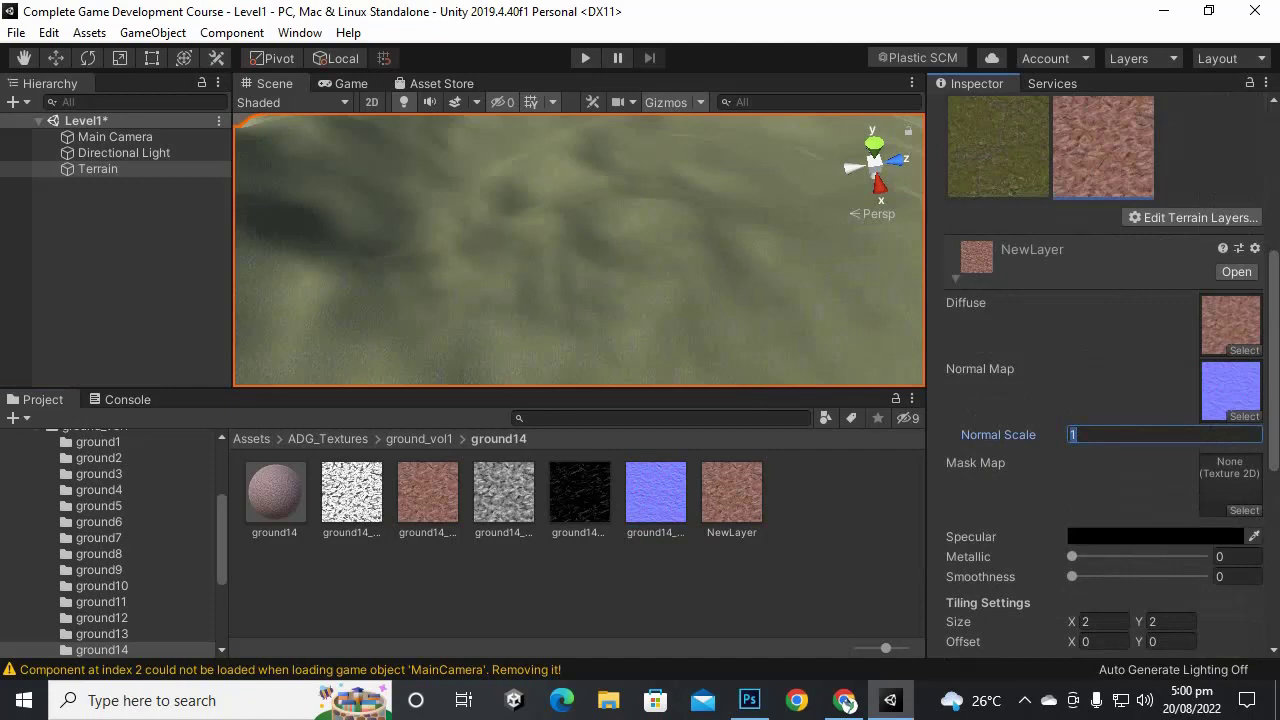
Step: Set the ground14 layer's metallic to about 0.107, smoothness to about 0.046 and tiling size to 5 by 5
{"action": "scroll", "coordinate": [1104, 400], "scroll_direction": "down", "scroll_amount": 6}
{"action": "scroll", "coordinate": [1104, 400], "scroll_direction": "up", "scroll_amount": 6}
{"action": "mouse_move", "coordinate": [1072, 556]}
{"action": "left_mouse_down"}
{"action": "mouse_move", "coordinate": [1078, 576]}
{"action": "mouse_move", "coordinate": [1086, 556]}
{"action": "left_mouse_up"}
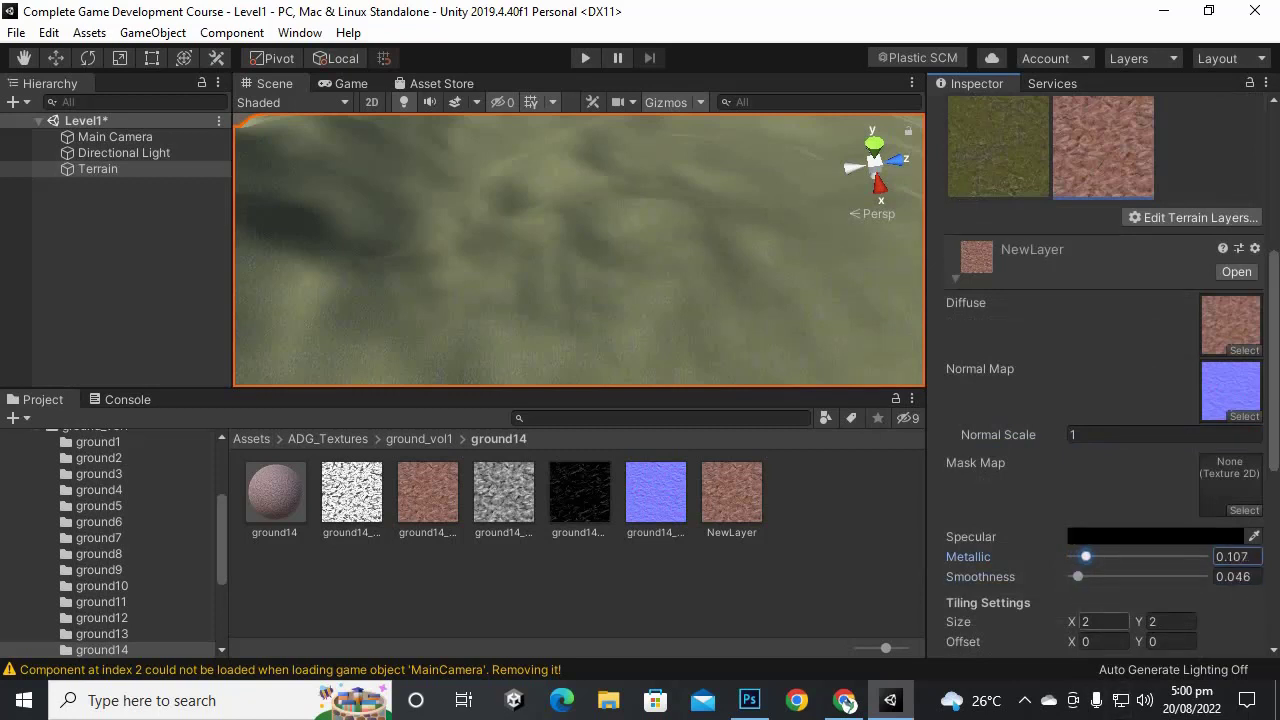
{"action": "left_click", "coordinate": [1103, 621]}
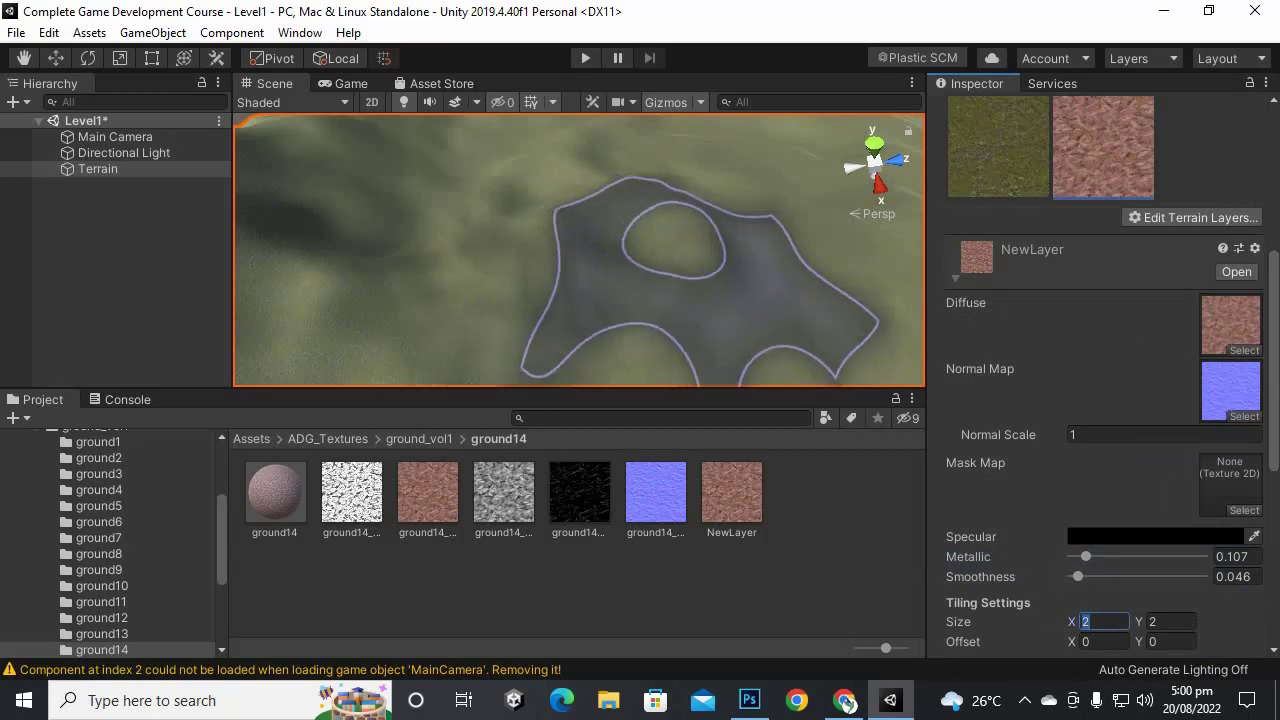
{"action": "type", "text": "5"}
{"action": "key", "text": "Tab"}
{"action": "type", "text": "5"}
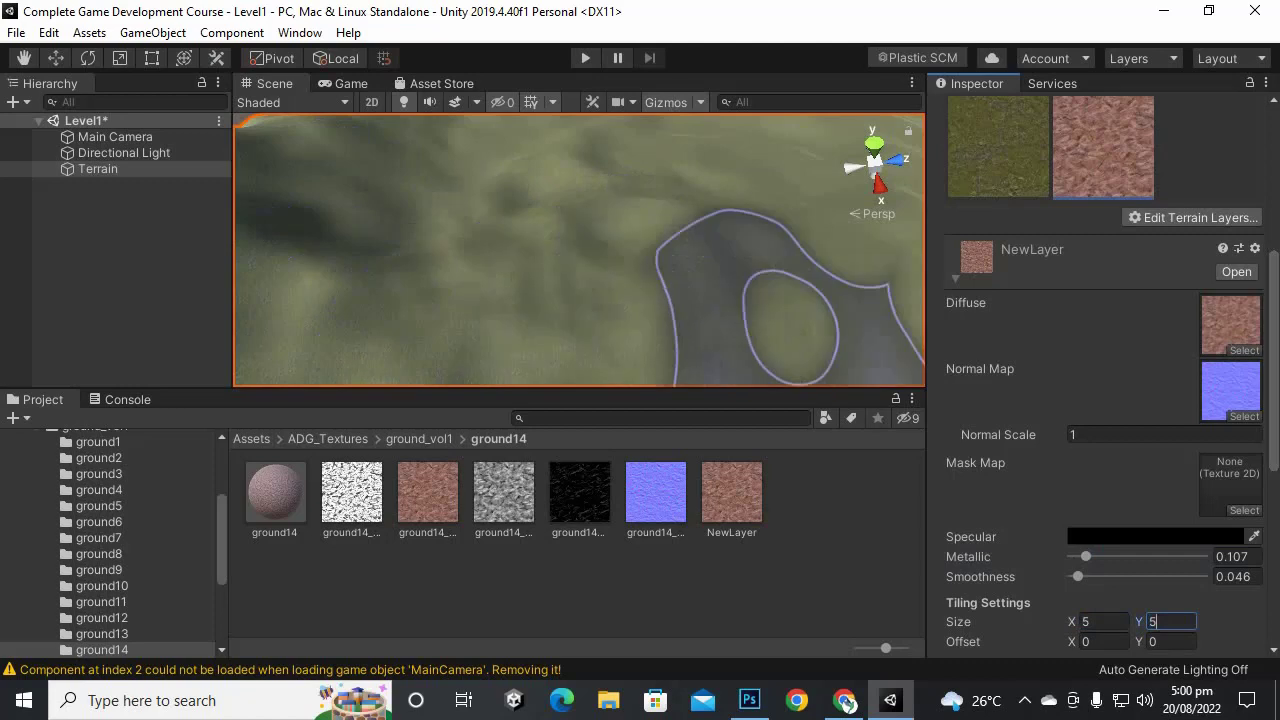
Step: Try the hard round and cloudy terrain brushes, and settle on the soft round built-in brush
{"action": "scroll", "coordinate": [1100, 400], "scroll_direction": "down", "scroll_amount": 5}
{"action": "scroll", "coordinate": [1100, 400], "scroll_direction": "up", "scroll_amount": 2}
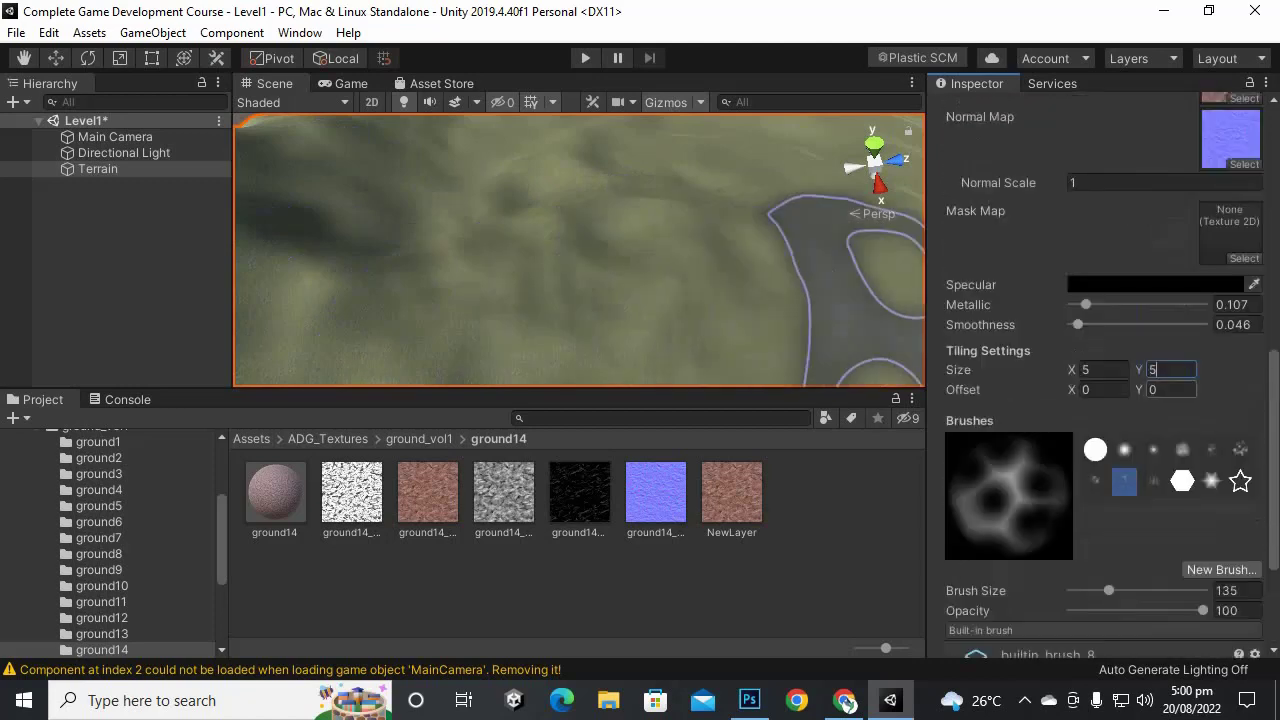
{"action": "left_click", "coordinate": [1095, 450]}
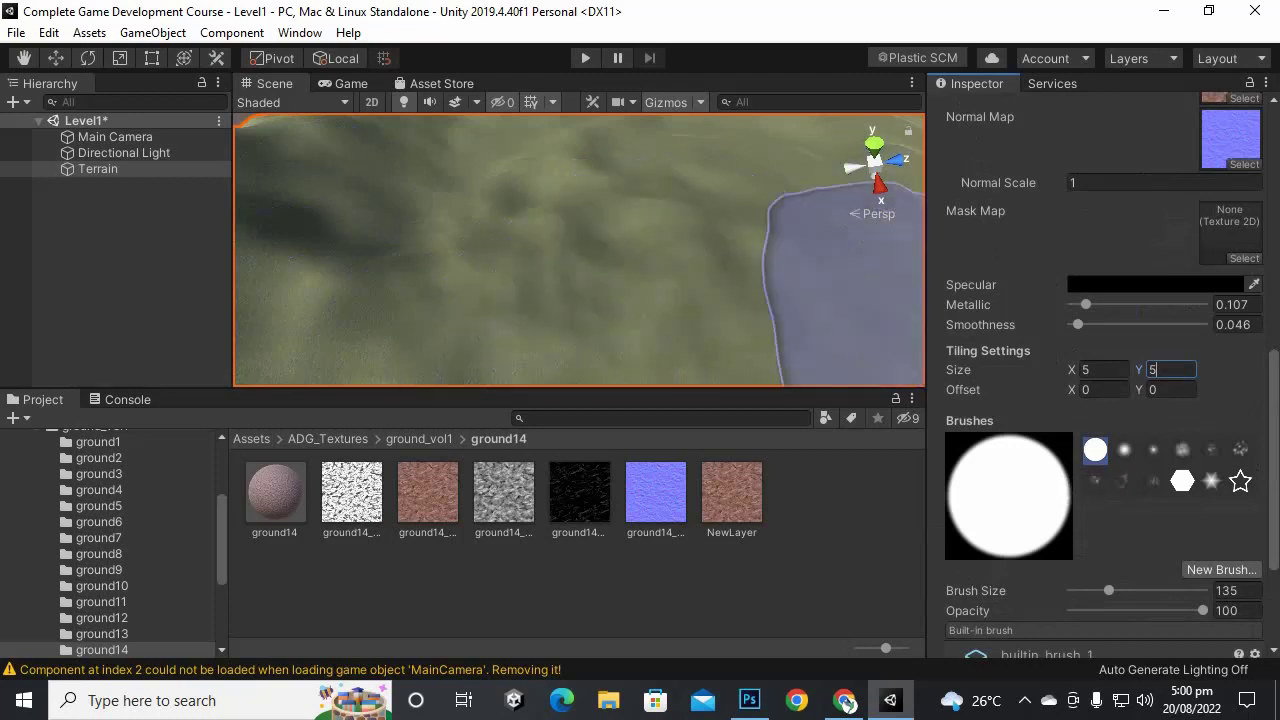
{"action": "left_click", "coordinate": [1182, 449]}
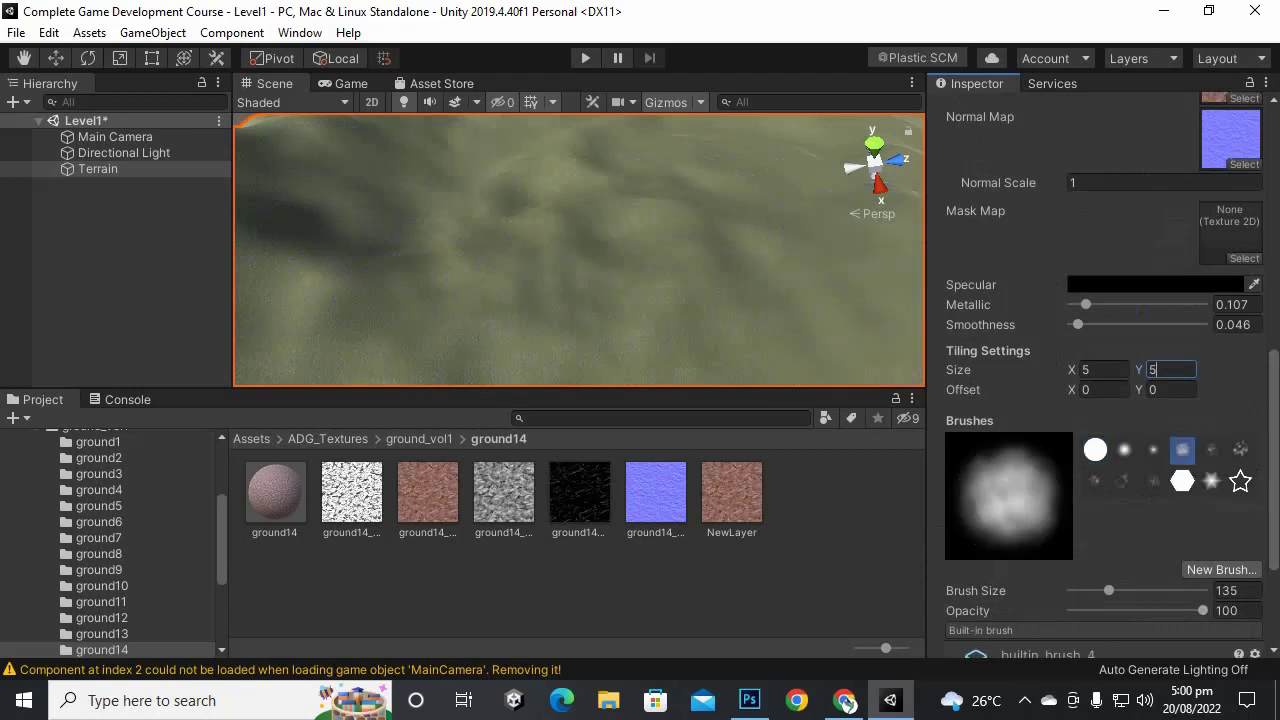
{"action": "left_click", "coordinate": [1124, 449]}
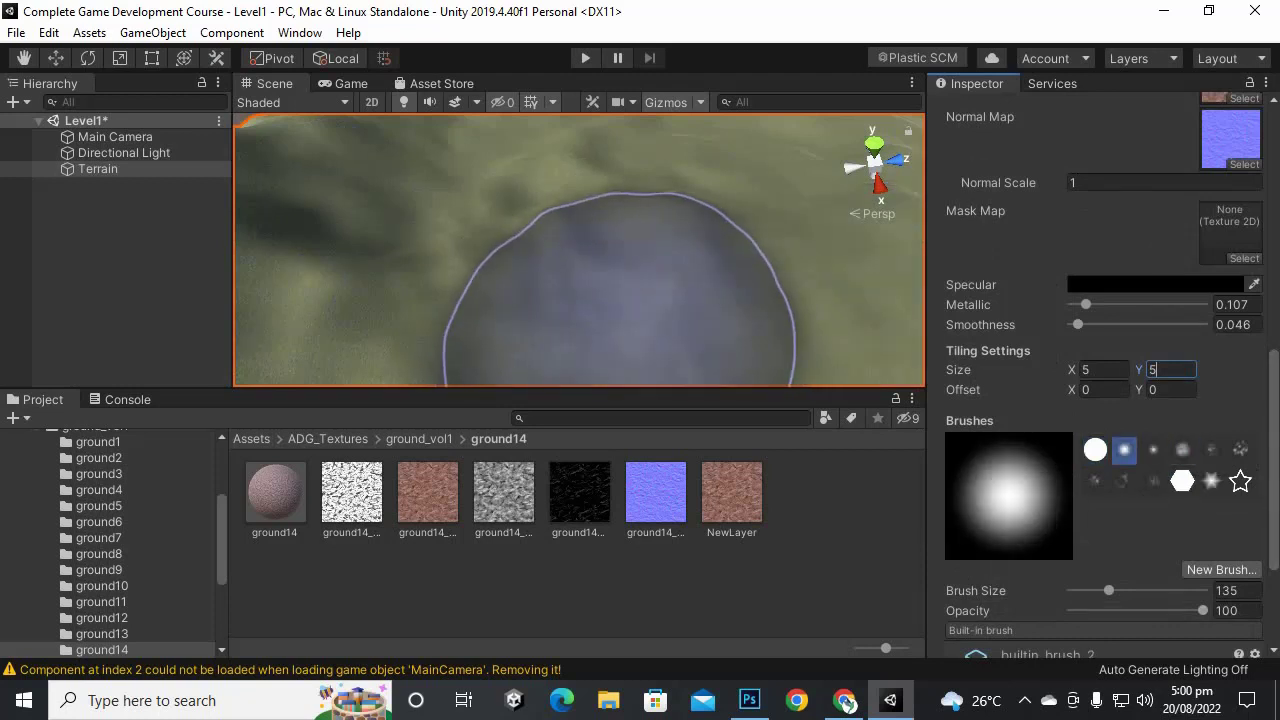
Step: Try a broad paint stroke of the ground14 layer across the terrain slope and undo it
{"action": "scroll", "coordinate": [1100, 300], "scroll_direction": "up", "scroll_amount": 8}
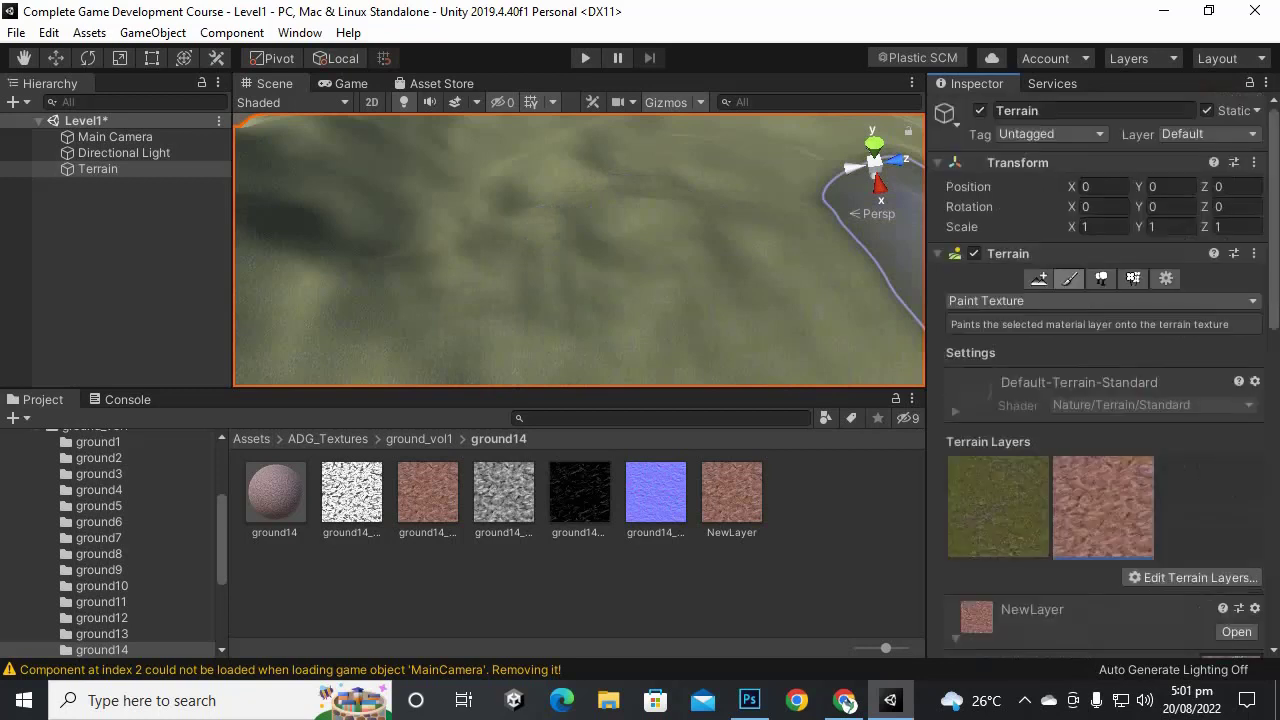
{"action": "left_click", "coordinate": [998, 506]}
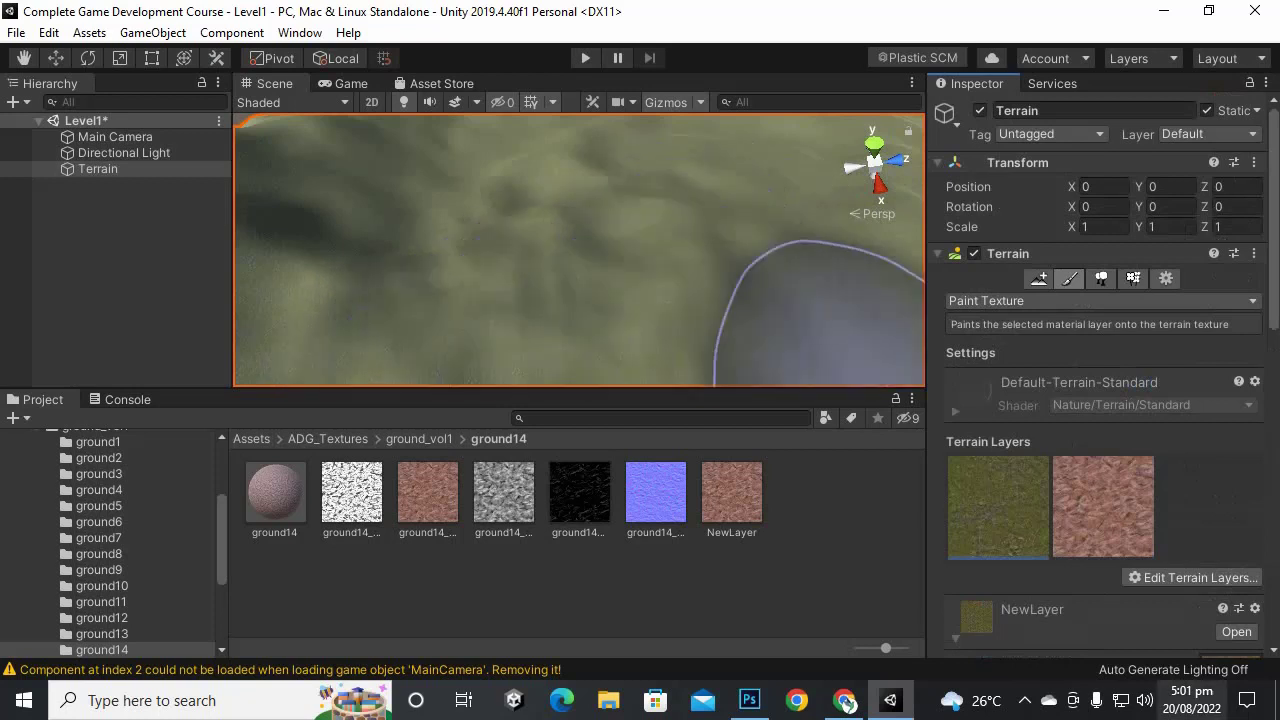
{"action": "left_click", "coordinate": [1103, 506]}
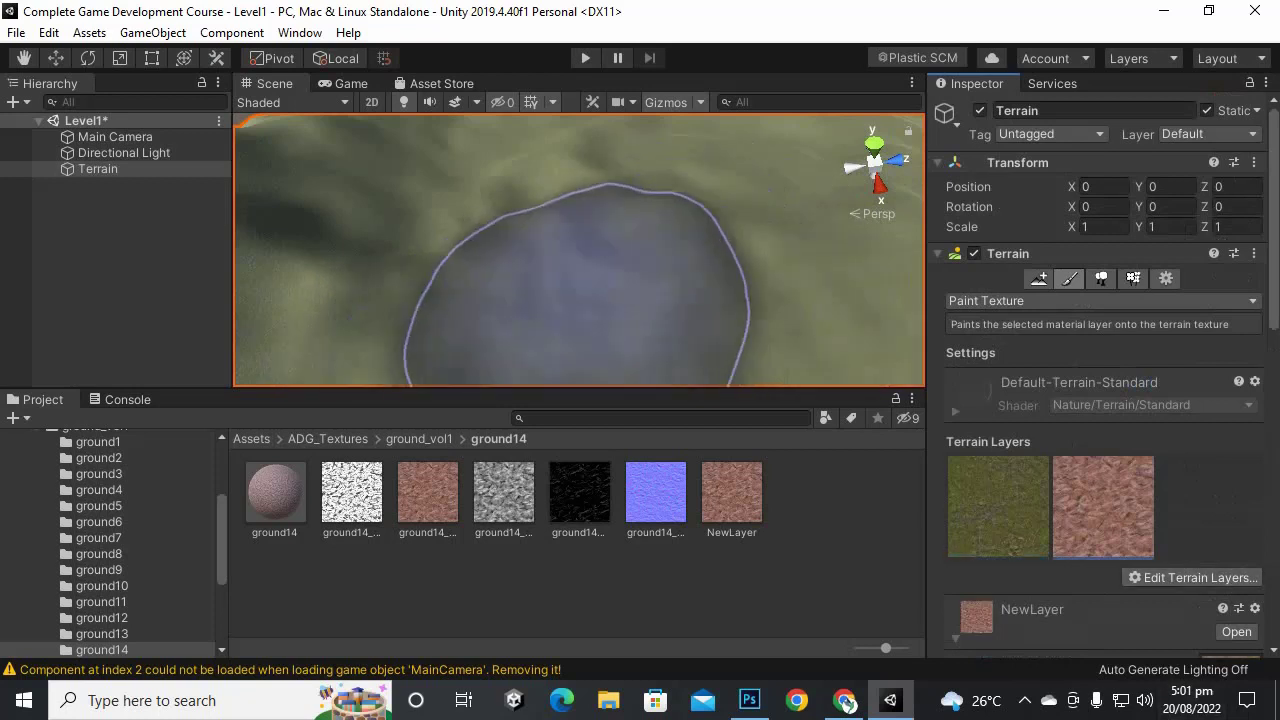
{"action": "mouse_move", "coordinate": [586, 300]}
{"action": "left_mouse_down"}
{"action": "mouse_move", "coordinate": [714, 180]}
{"action": "mouse_move", "coordinate": [872, 150]}
{"action": "left_mouse_up"}
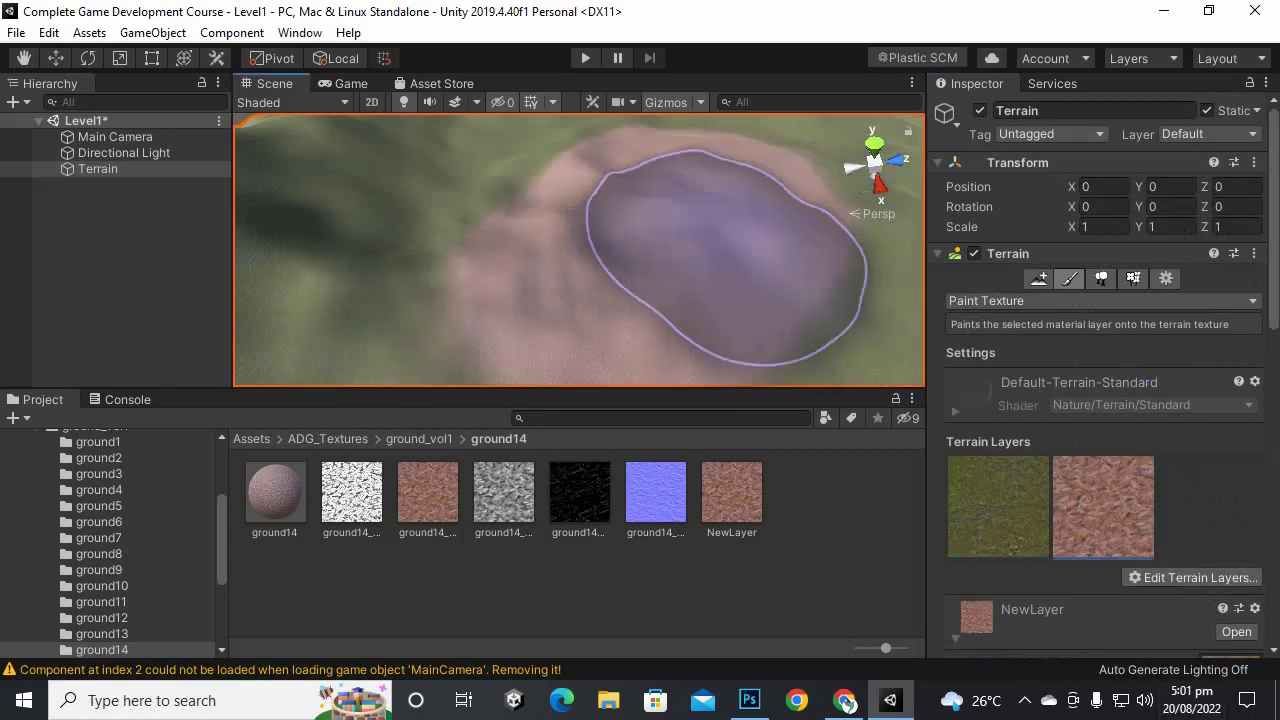
{"action": "key", "text": "ctrl+z"}
Step: Add a 3D cube to the Level1 scene
{"action": "scroll", "coordinate": [715, 272], "scroll_direction": "down", "scroll_amount": 5}
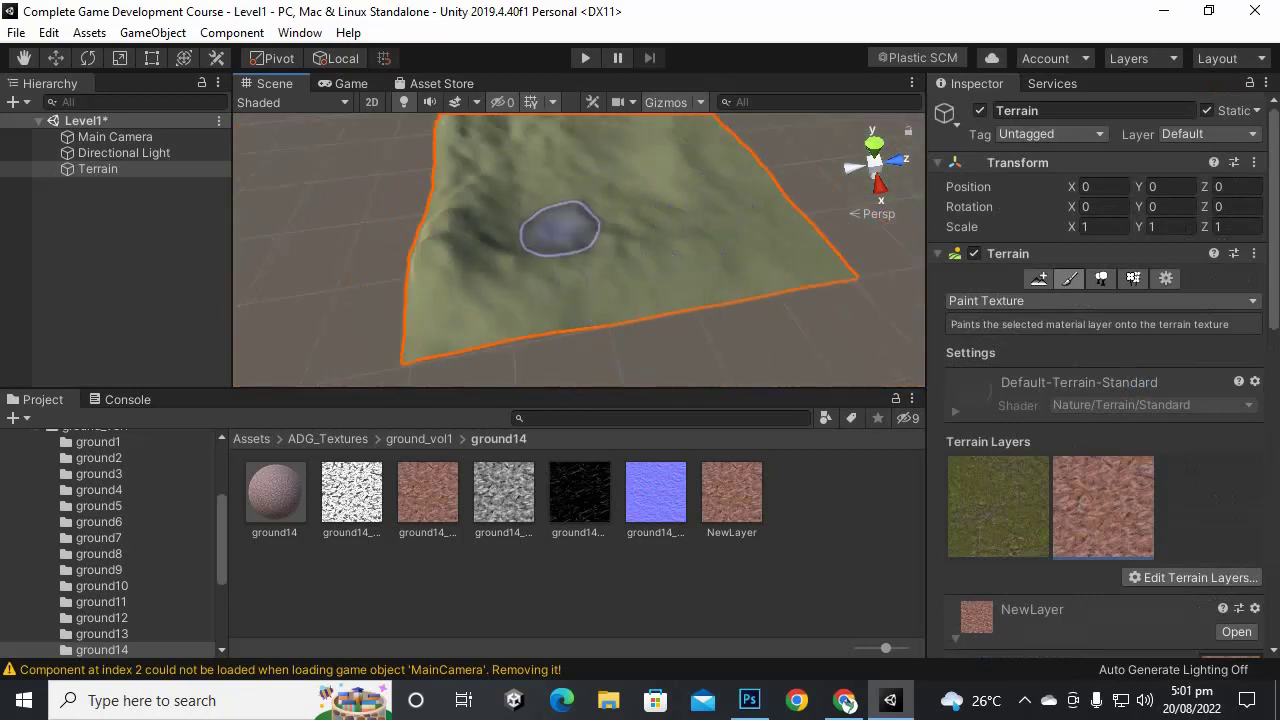
{"action": "scroll", "coordinate": [612, 286], "scroll_direction": "up", "scroll_amount": 2}
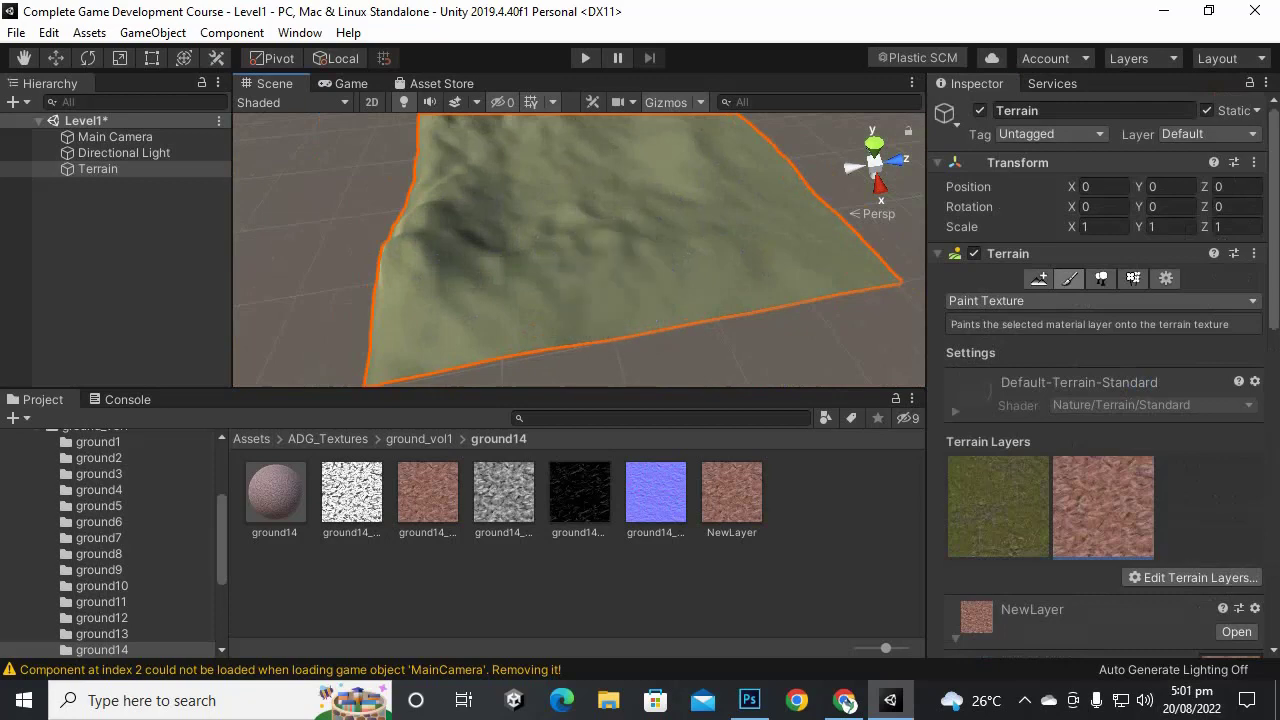
{"action": "right_click", "coordinate": [106, 192]}
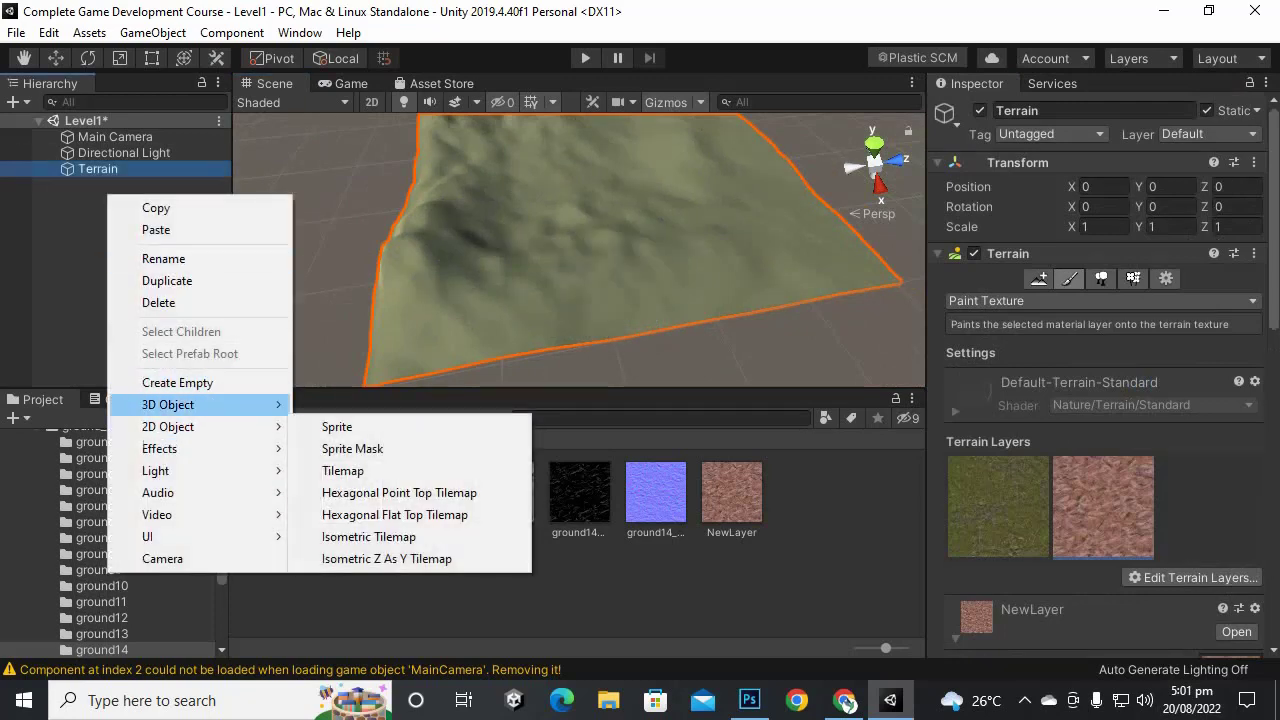
{"action": "mouse_move", "coordinate": [168, 404]}
{"action": "left_click", "coordinate": [330, 404]}
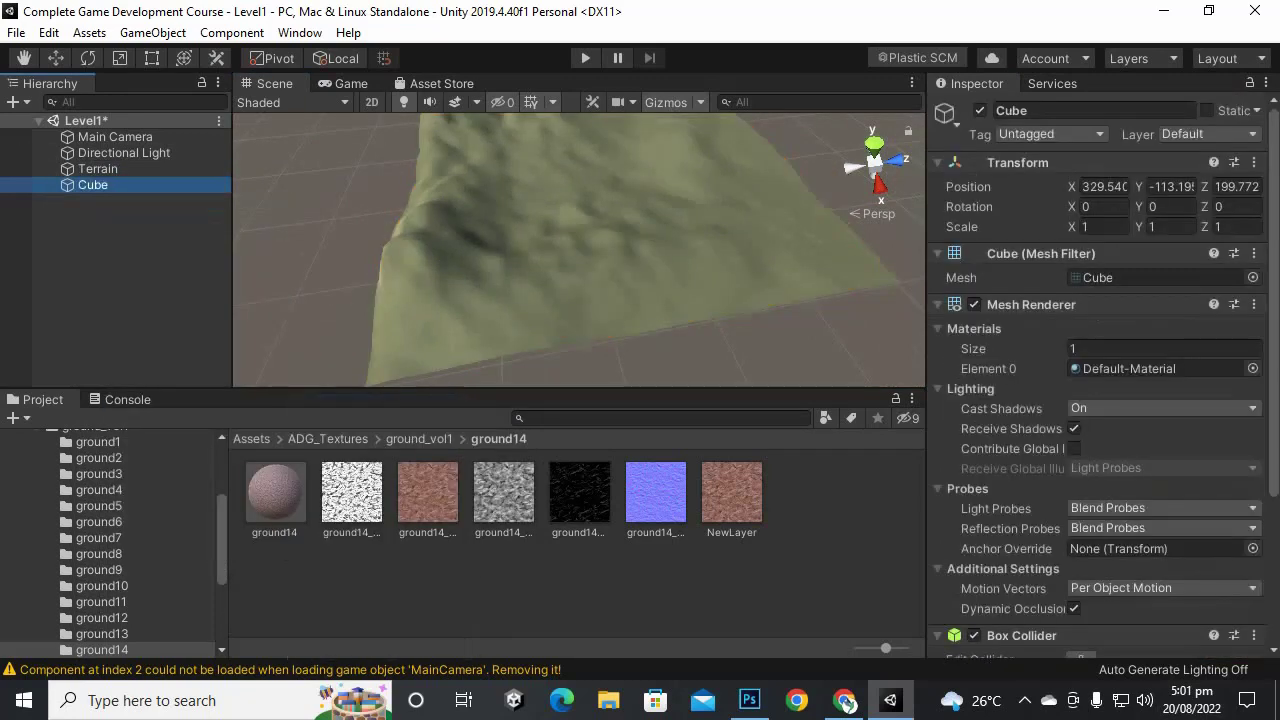
Step: Move the cube straight up from below the terrain onto its surface, to a Y position of 24.06
{"action": "scroll", "coordinate": [579, 250], "scroll_direction": "down", "scroll_amount": 15}
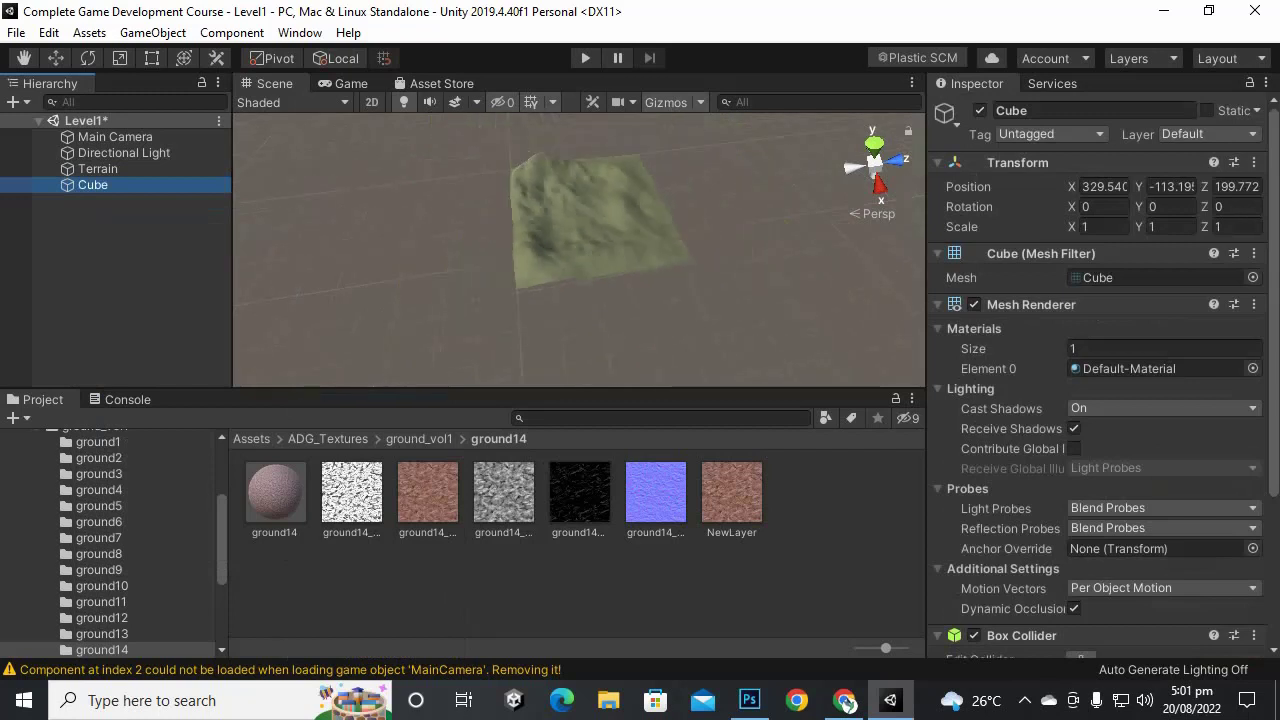
{"action": "key", "text": "w"}
{"action": "scroll", "coordinate": [579, 250], "scroll_direction": "up", "scroll_amount": 10}
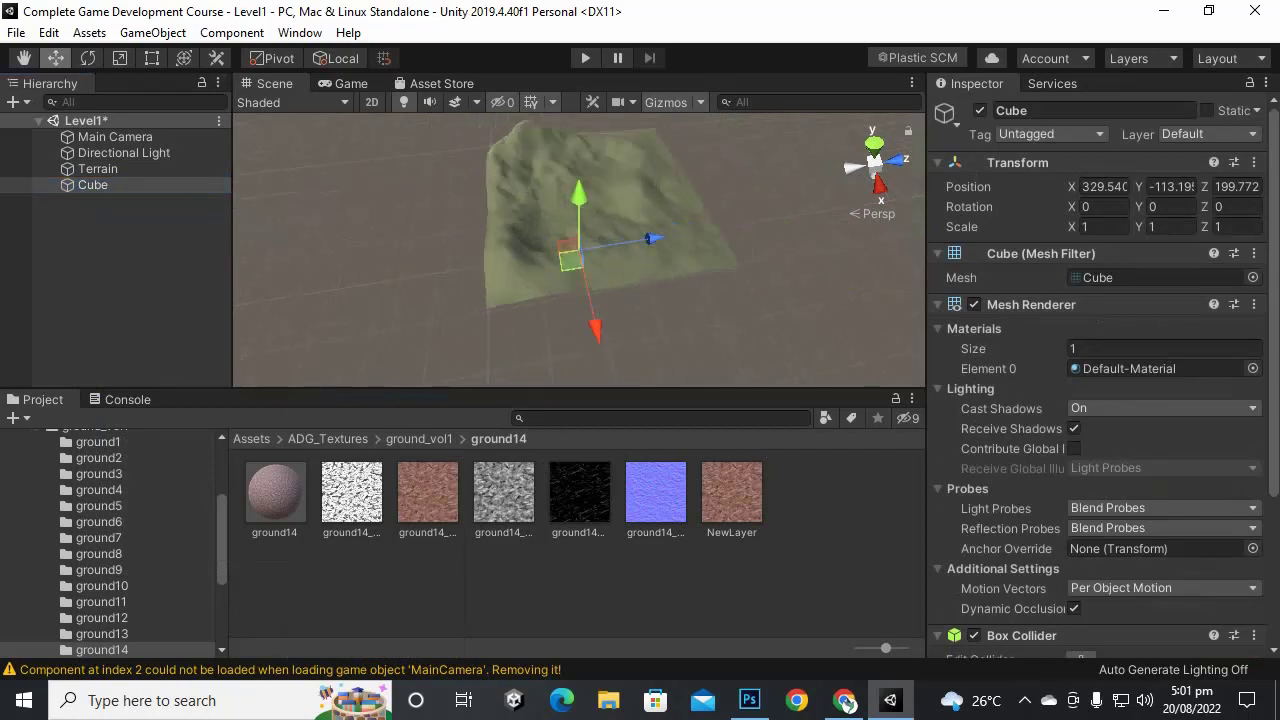
{"action": "scroll", "coordinate": [579, 250], "scroll_direction": "up", "scroll_amount": 8}
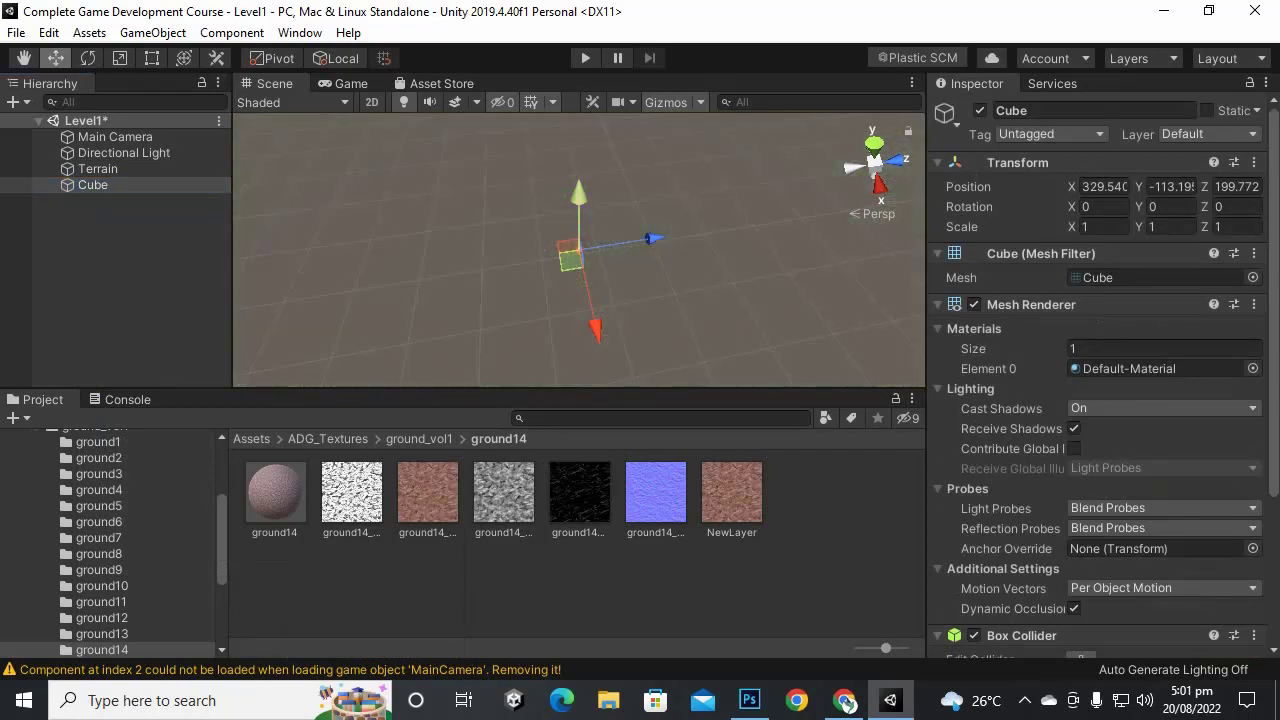
{"action": "scroll", "coordinate": [579, 195], "scroll_direction": "down", "scroll_amount": 3}
{"action": "left_click_drag", "start_coordinate": [579, 195], "coordinate": [579, 113]}
{"action": "key", "text": "f"}
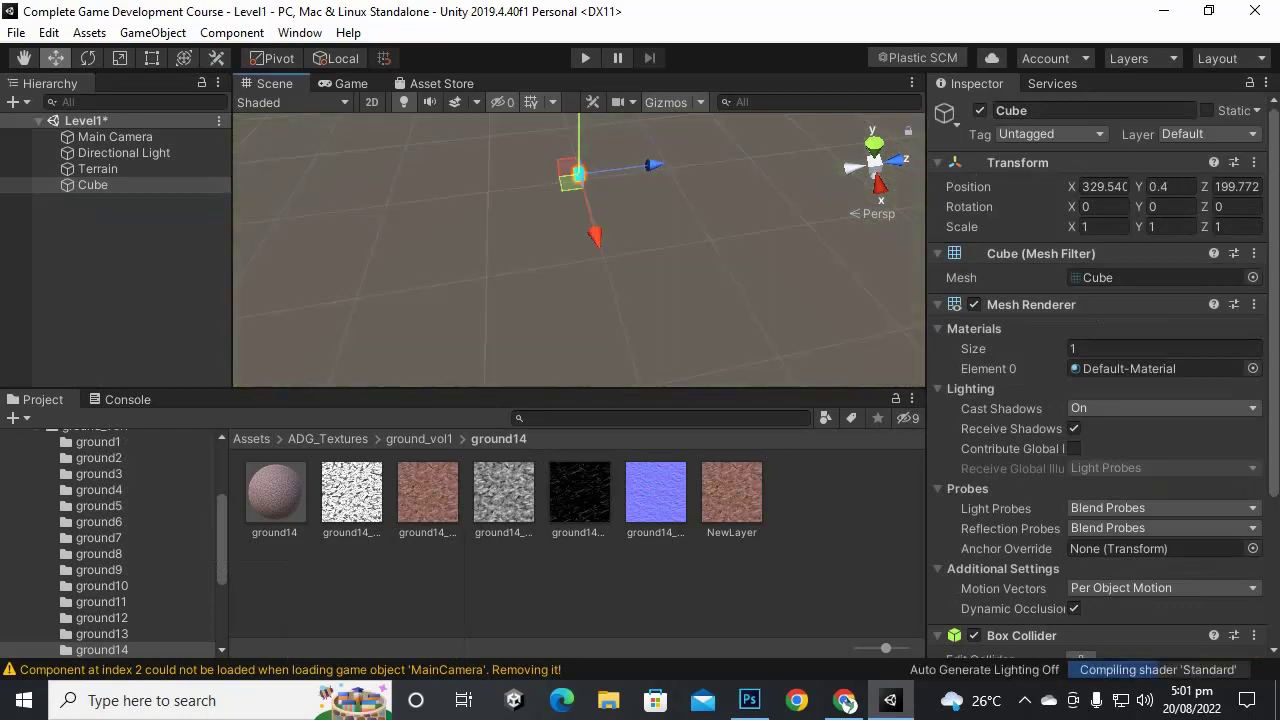
{"action": "scroll", "coordinate": [579, 250], "scroll_direction": "down", "scroll_amount": 5}
{"action": "left_click_drag", "start_coordinate": [579, 195], "coordinate": [579, 30]}
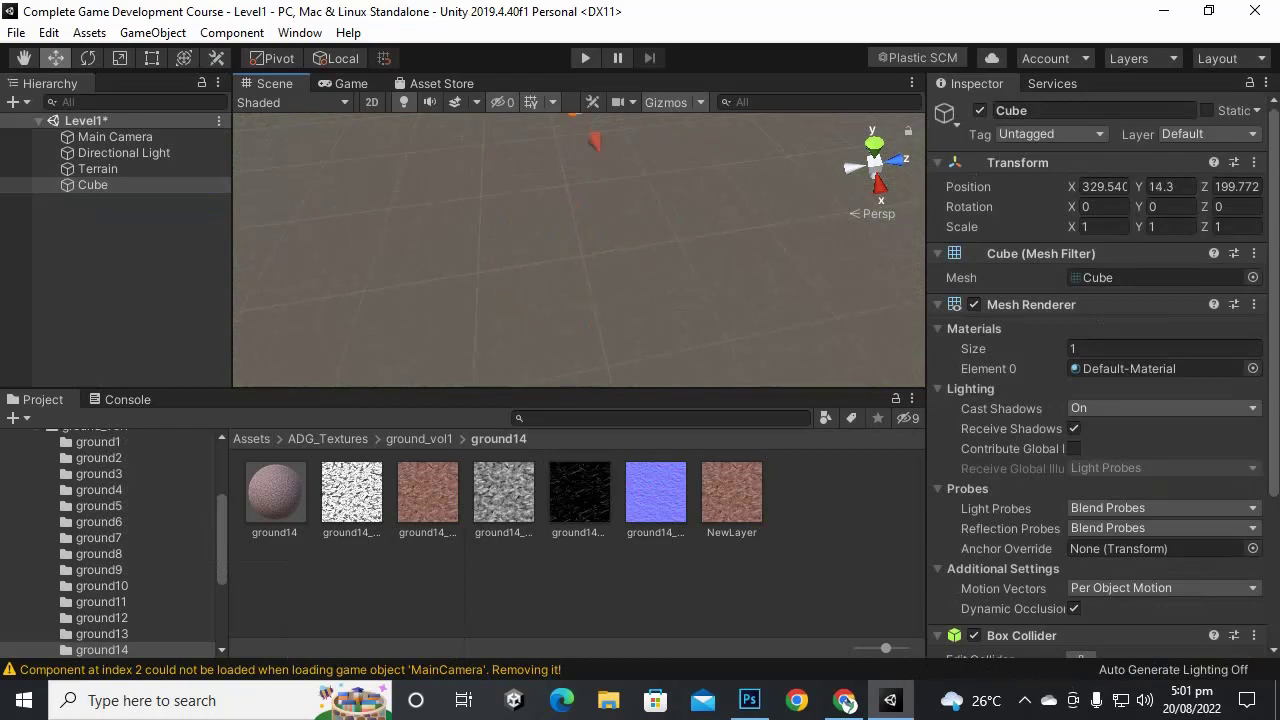
{"action": "key", "text": "f"}
{"action": "left_click_drag", "start_coordinate": [579, 118], "coordinate": [575, 25]}
{"action": "middle_click_drag", "start_coordinate": [577, 140], "coordinate": [572, 270]}
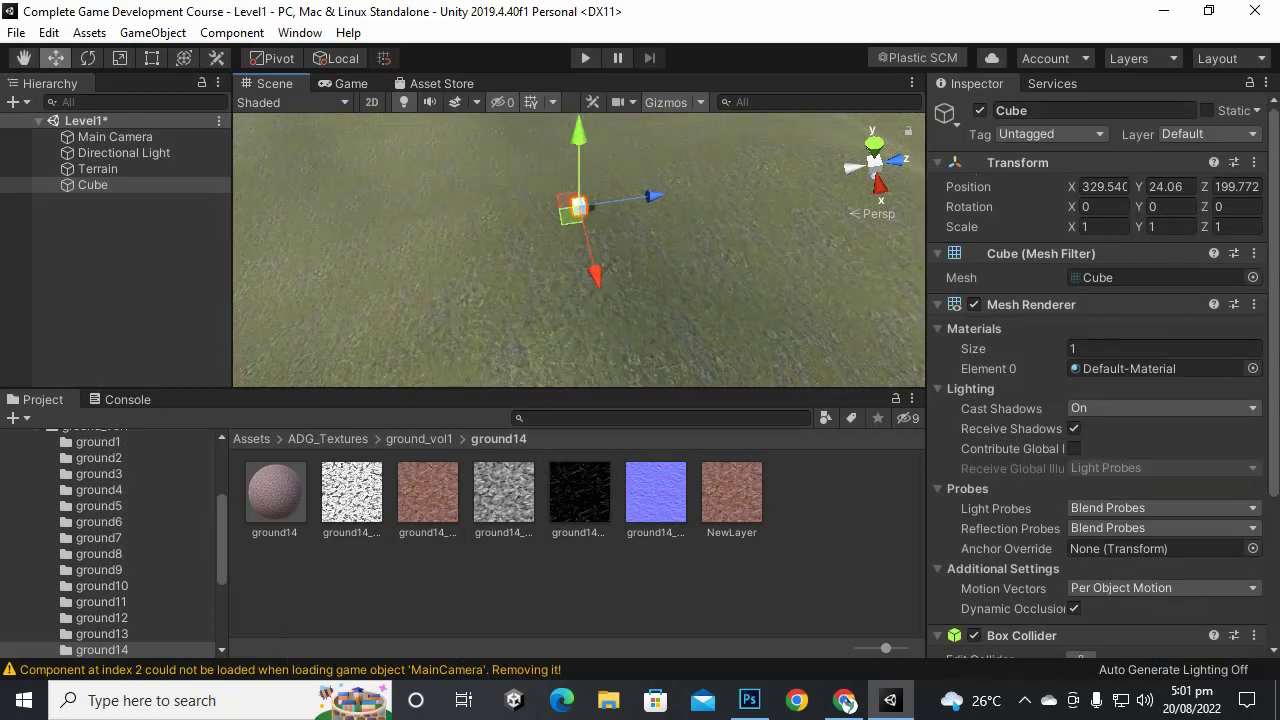
Step: Set the cube's Y scale to 2
{"action": "scroll", "coordinate": [579, 250], "scroll_direction": "up", "scroll_amount": 10}
{"action": "middle_click_drag", "start_coordinate": [577, 140], "coordinate": [576, 185]}
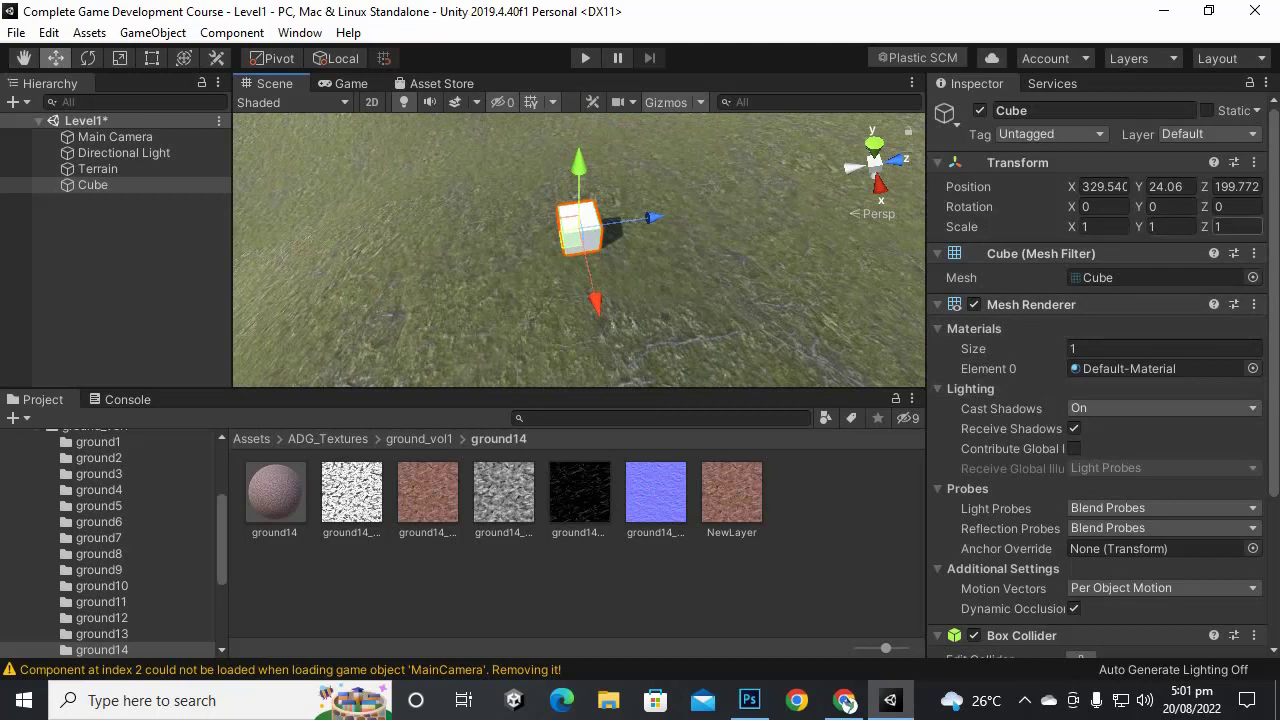
{"action": "type", "text": "2"}
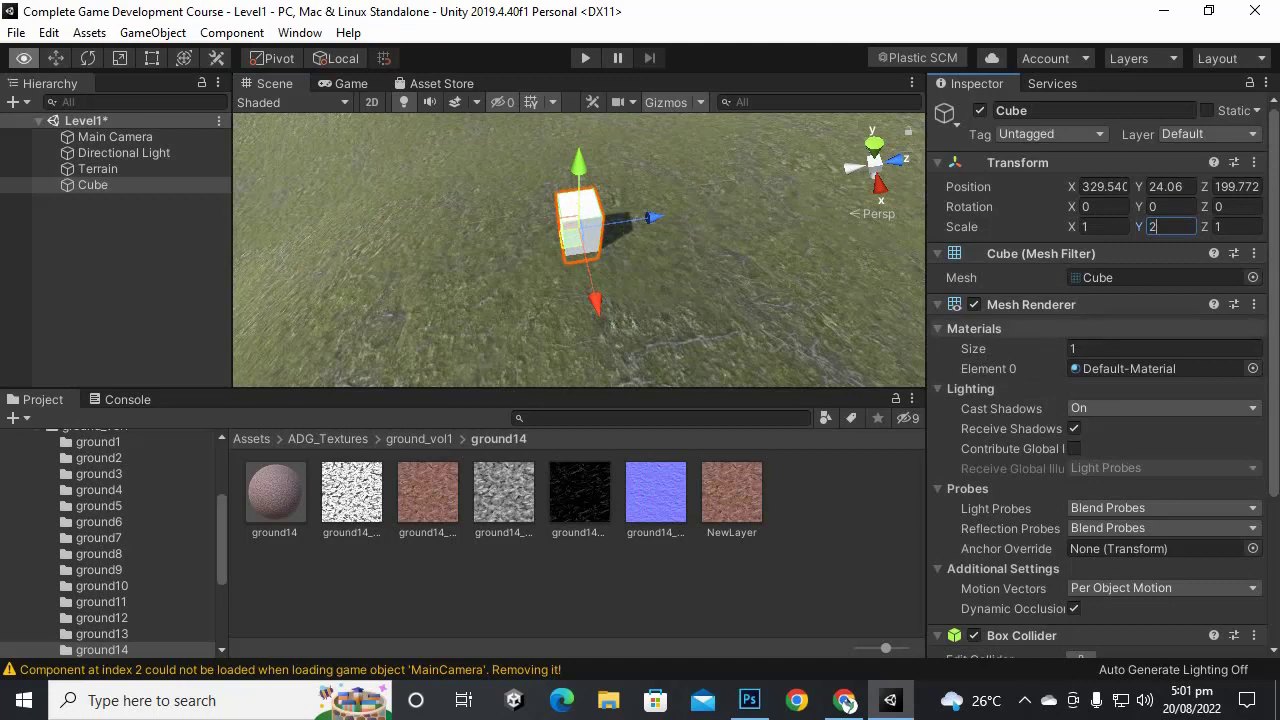
Step: Move the cube along the terrain to X 318.27 and lower it to Y 20.31
{"action": "left_click_drag", "start_coordinate": [520, 260], "coordinate": [750, 250], "text": "alt"}
{"action": "mouse_move", "coordinate": [750, 250]}
{"action": "right_mouse_down"}
{"action": "mouse_move", "coordinate": [800, 140]}
{"action": "mouse_move", "coordinate": [760, 330]}
{"action": "mouse_move", "coordinate": [740, 240]}
{"action": "right_mouse_up"}
{"action": "middle_click_drag", "start_coordinate": [760, 208], "coordinate": [847, 282]}
{"action": "scroll", "coordinate": [706, 268], "scroll_direction": "down", "scroll_amount": 5}
{"action": "left_click_drag", "start_coordinate": [778, 318], "coordinate": [641, 211]}
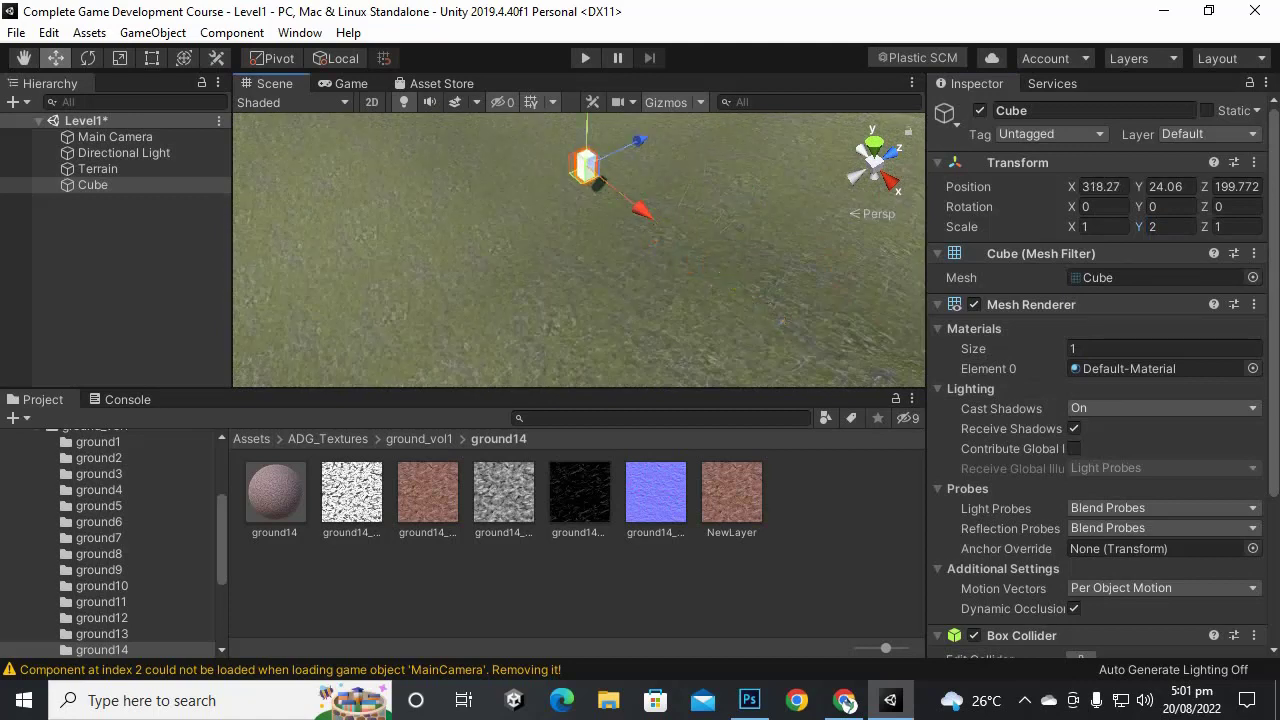
{"action": "left_click_drag", "start_coordinate": [587, 132], "coordinate": [587, 167]}
{"action": "scroll", "coordinate": [587, 167], "scroll_direction": "up", "scroll_amount": 3}
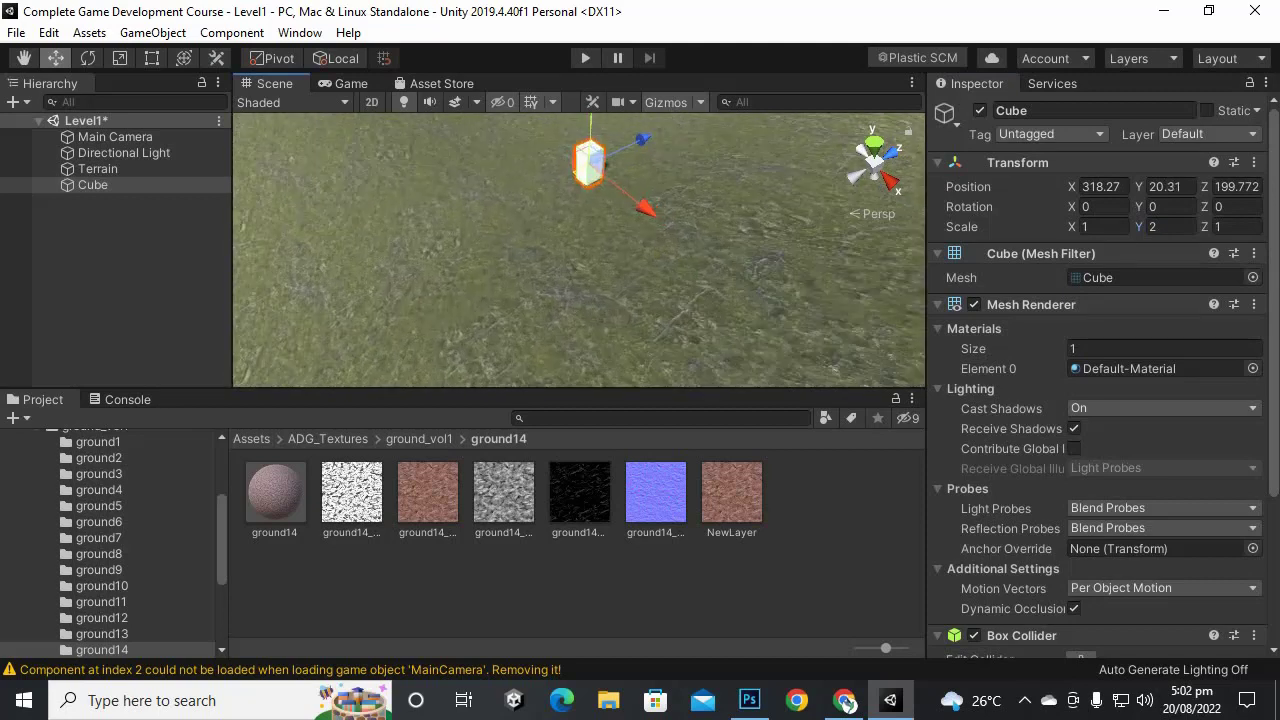
{"action": "middle_click_drag", "start_coordinate": [587, 167], "coordinate": [477, 291]}
{"action": "scroll", "coordinate": [477, 285], "scroll_direction": "down", "scroll_amount": 3}
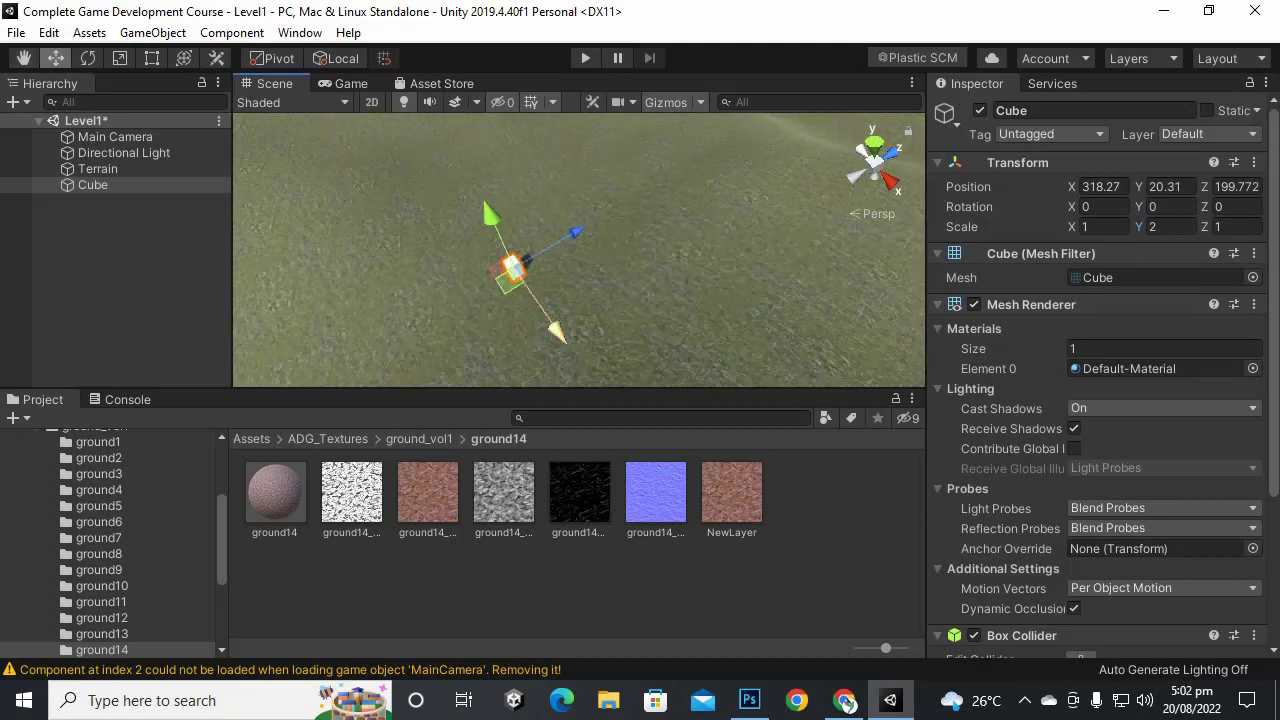
Step: Select the Terrain object and activate its Paint Texture tool
{"action": "left_click", "coordinate": [97, 168]}
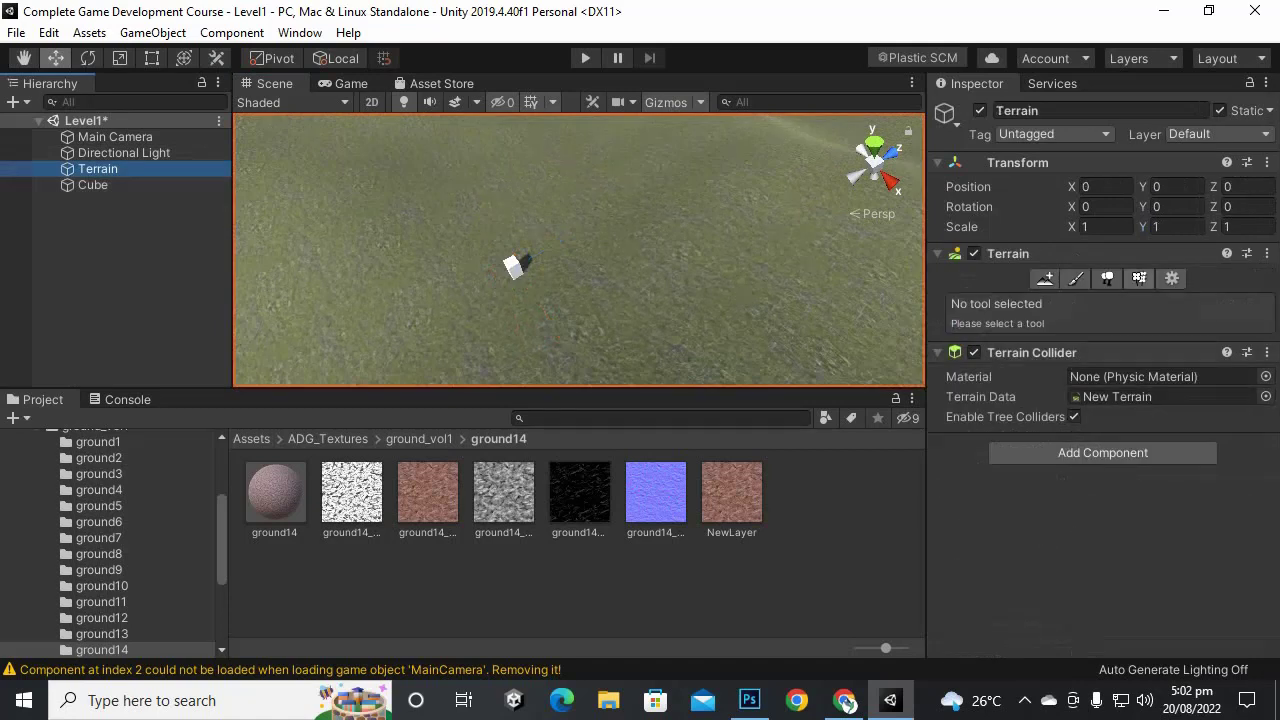
{"action": "left_click", "coordinate": [1075, 278]}
{"action": "scroll", "coordinate": [520, 300], "scroll_direction": "down", "scroll_amount": 5}
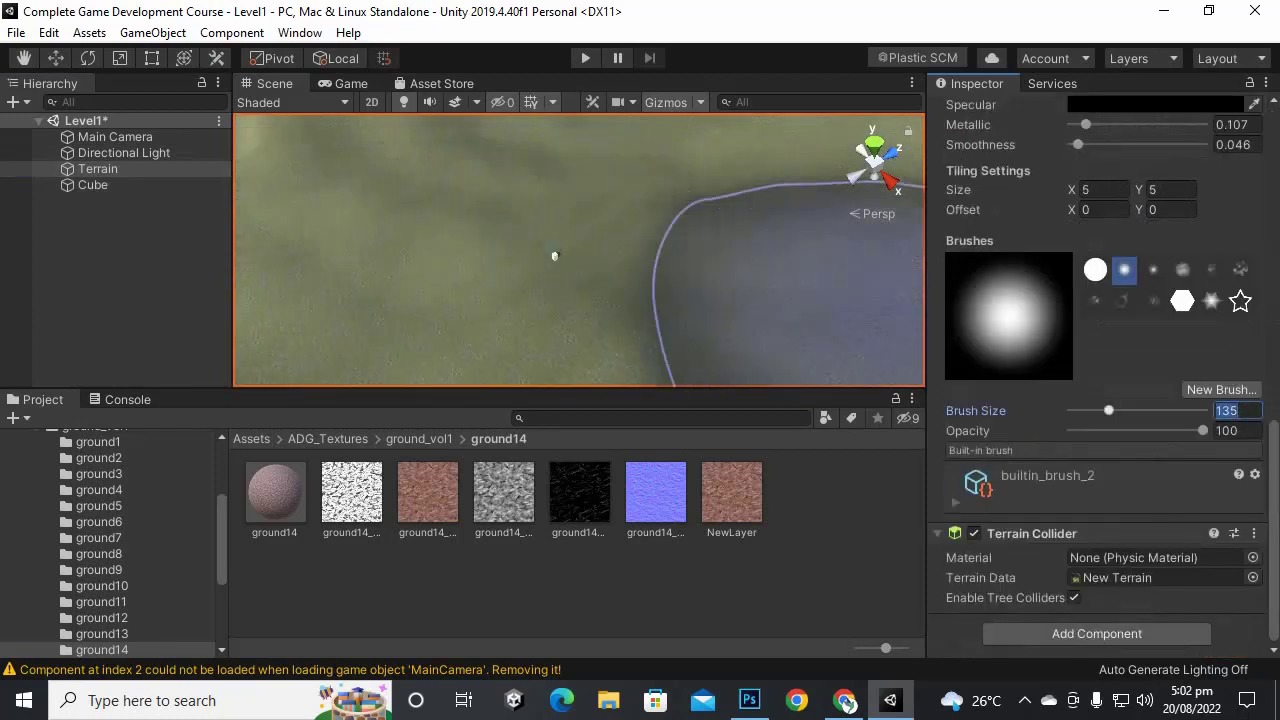
Step: Try painting the reddish ground layer around the cube with a brush size of 80, and undo the stroke
{"action": "type", "text": "80"}
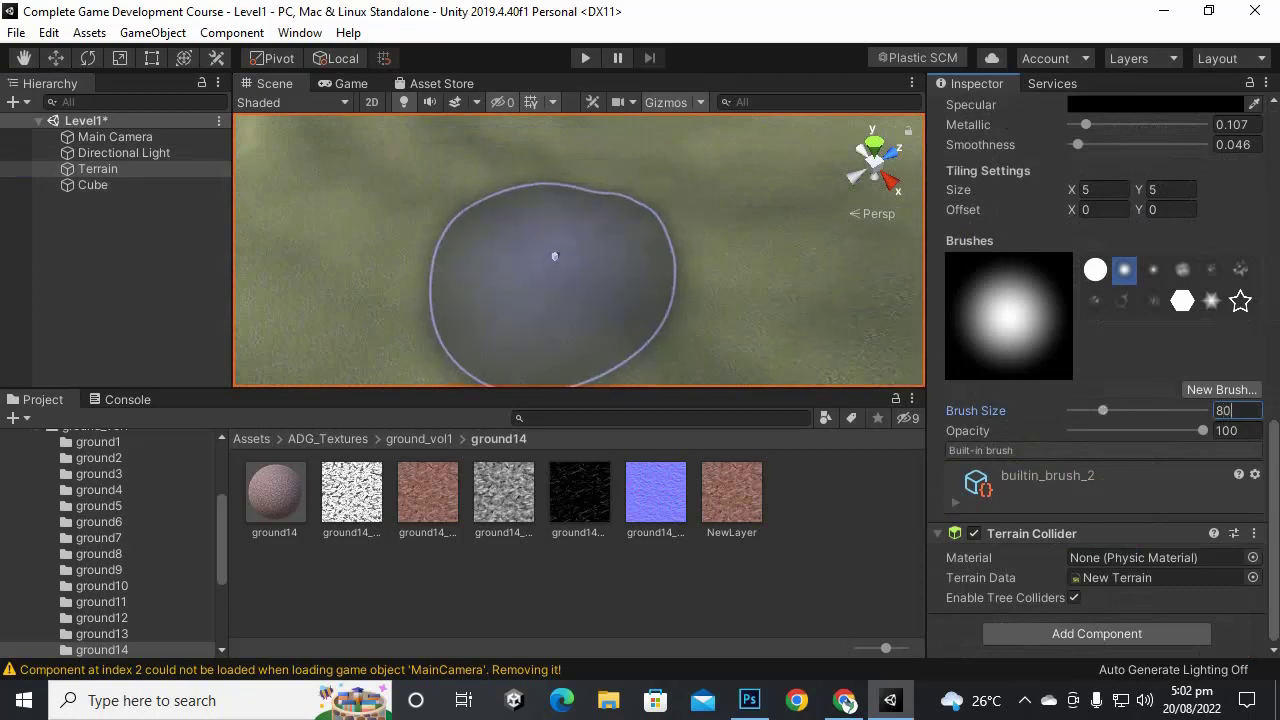
{"action": "left_click_drag", "start_coordinate": [554, 266], "coordinate": [590, 190]}
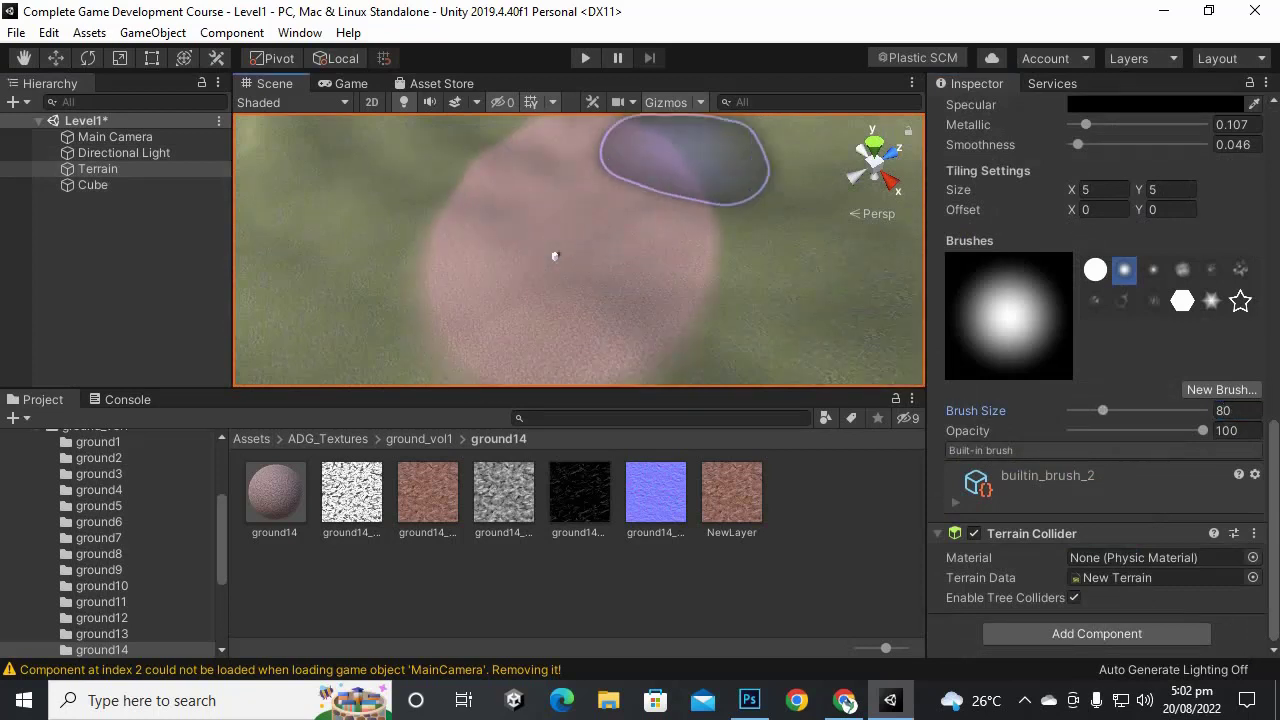
{"action": "key", "text": "ctrl+z"}
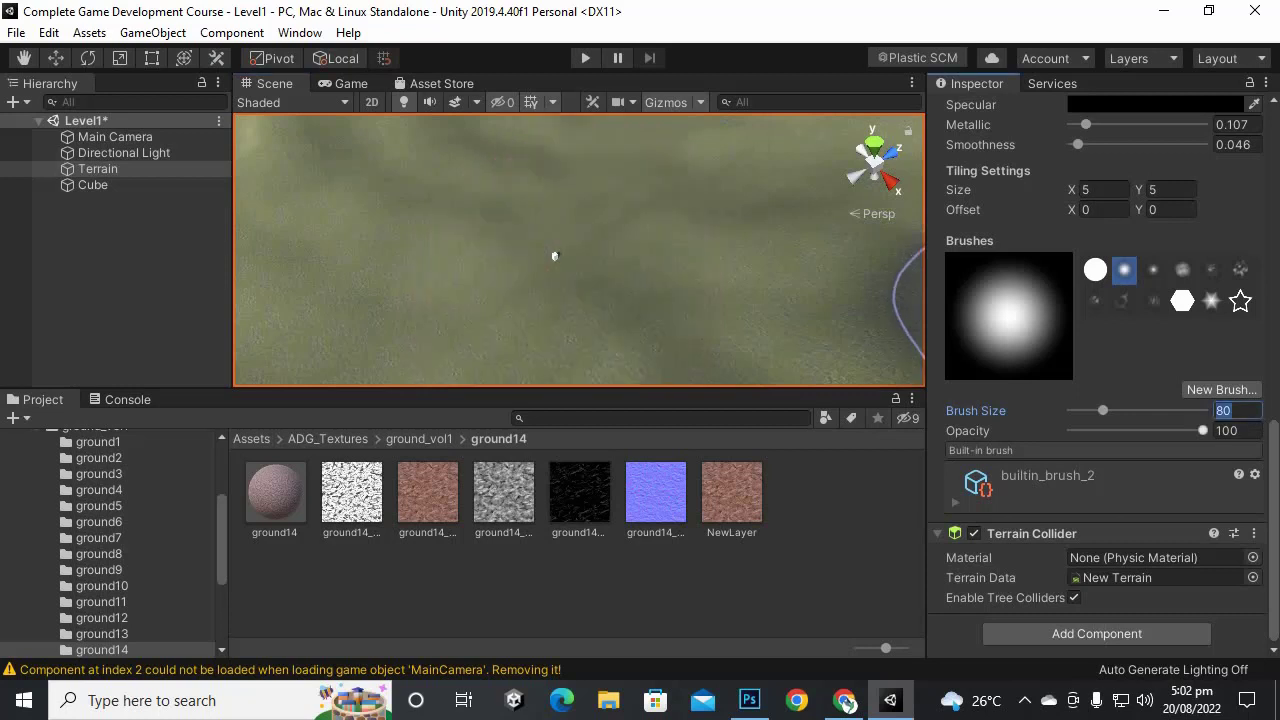
Step: Try a brush size of 55 for the reddish path around the cube, compare it with the cube, and undo it
{"action": "type", "text": "5"}
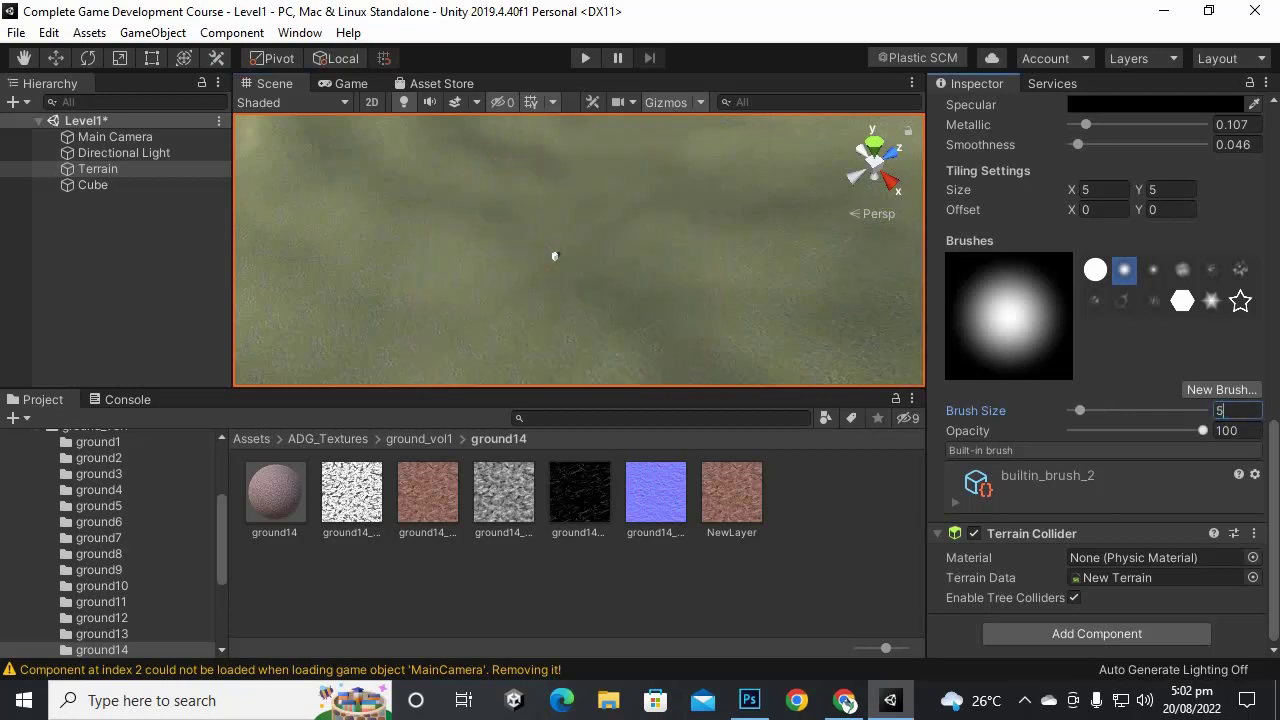
{"action": "type", "text": "5"}
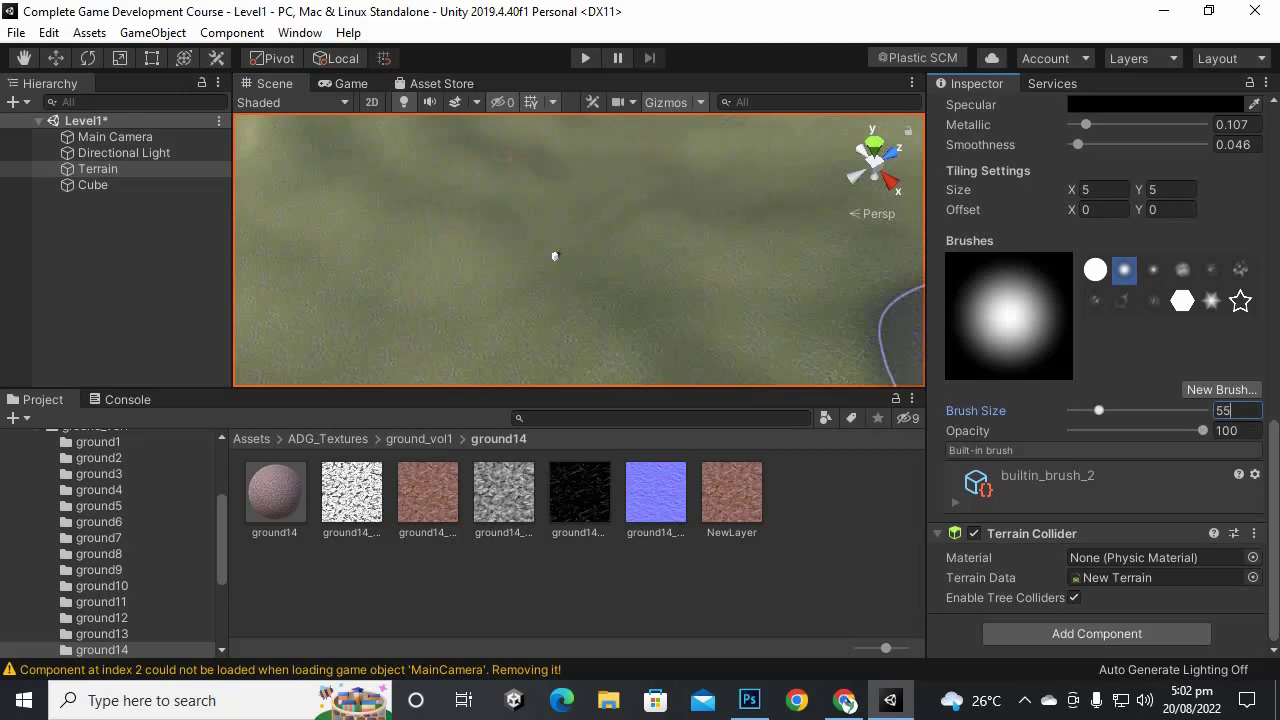
{"action": "mouse_move", "coordinate": [543, 300]}
{"action": "left_mouse_down"}
{"action": "mouse_move", "coordinate": [586, 177]}
{"action": "mouse_move", "coordinate": [718, 278]}
{"action": "left_mouse_up"}
{"action": "scroll", "coordinate": [718, 278], "scroll_direction": "up", "scroll_amount": 6}
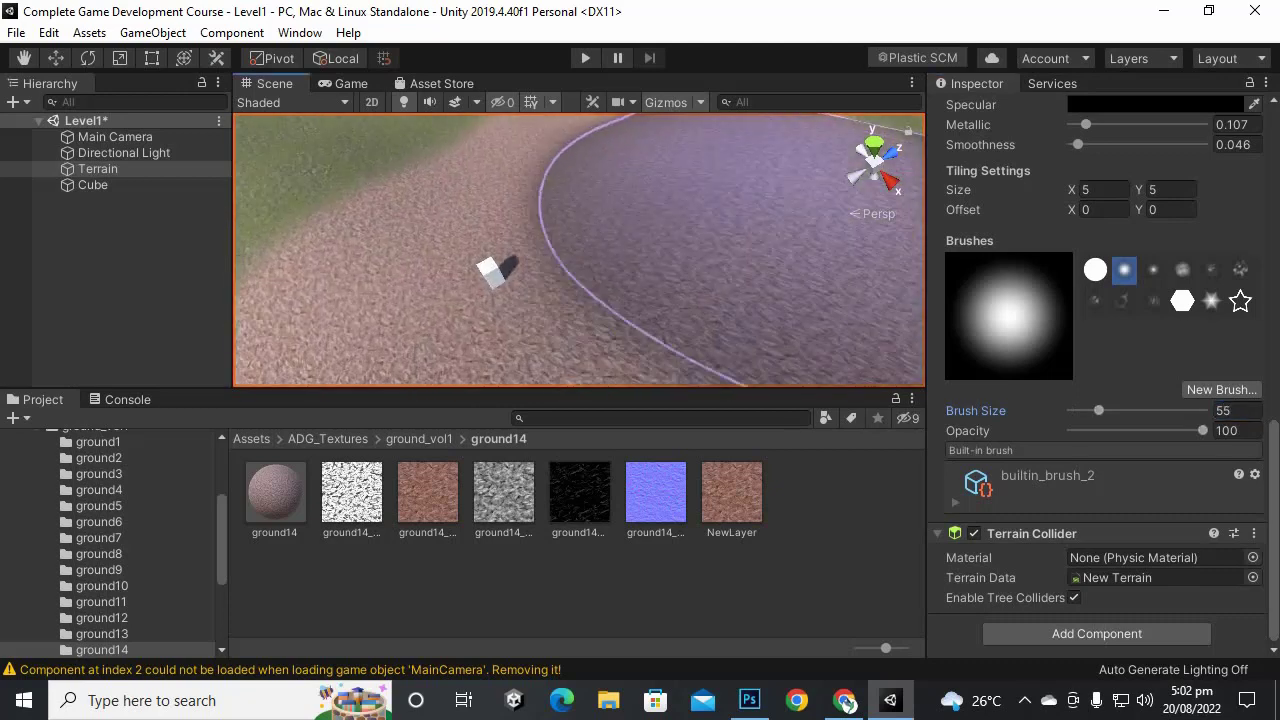
{"action": "scroll", "coordinate": [700, 230], "scroll_direction": "down", "scroll_amount": 6}
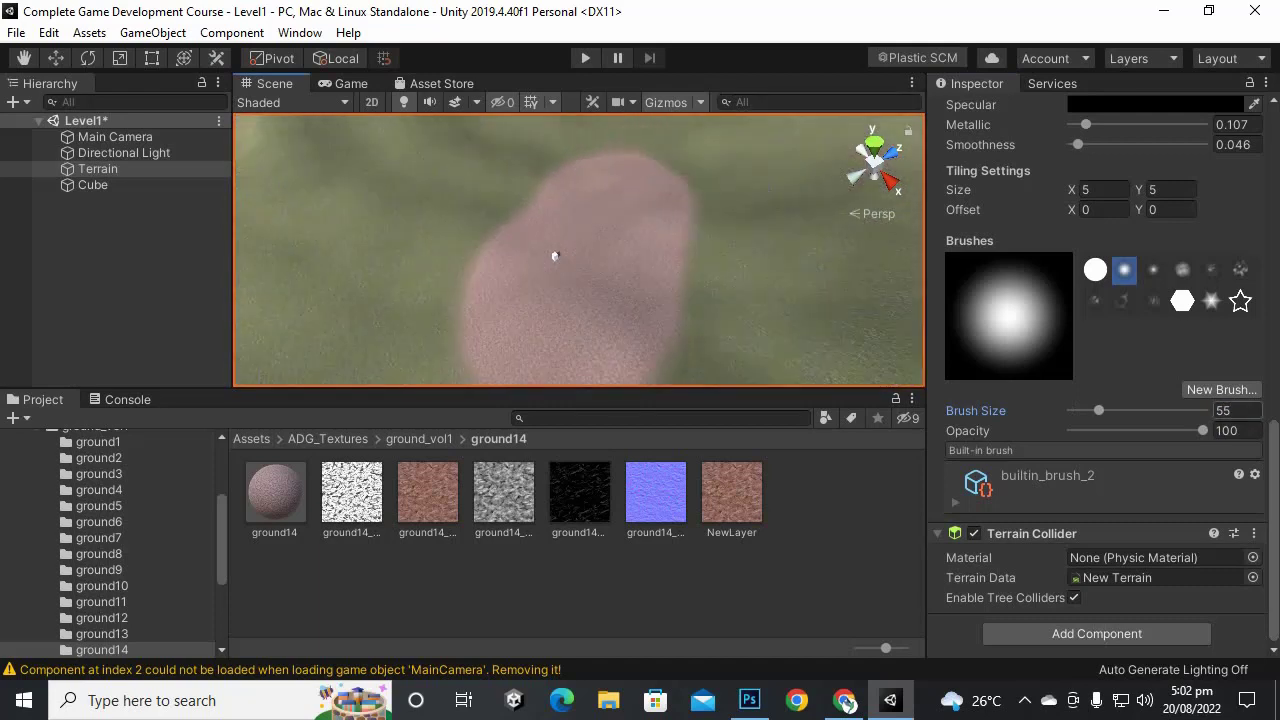
{"action": "key", "text": "ctrl+z"}
Step: Set the brush size to 40 and paint a closed loop path across the terrain with the reddish ground layer
{"action": "left_click", "coordinate": [1224, 410]}
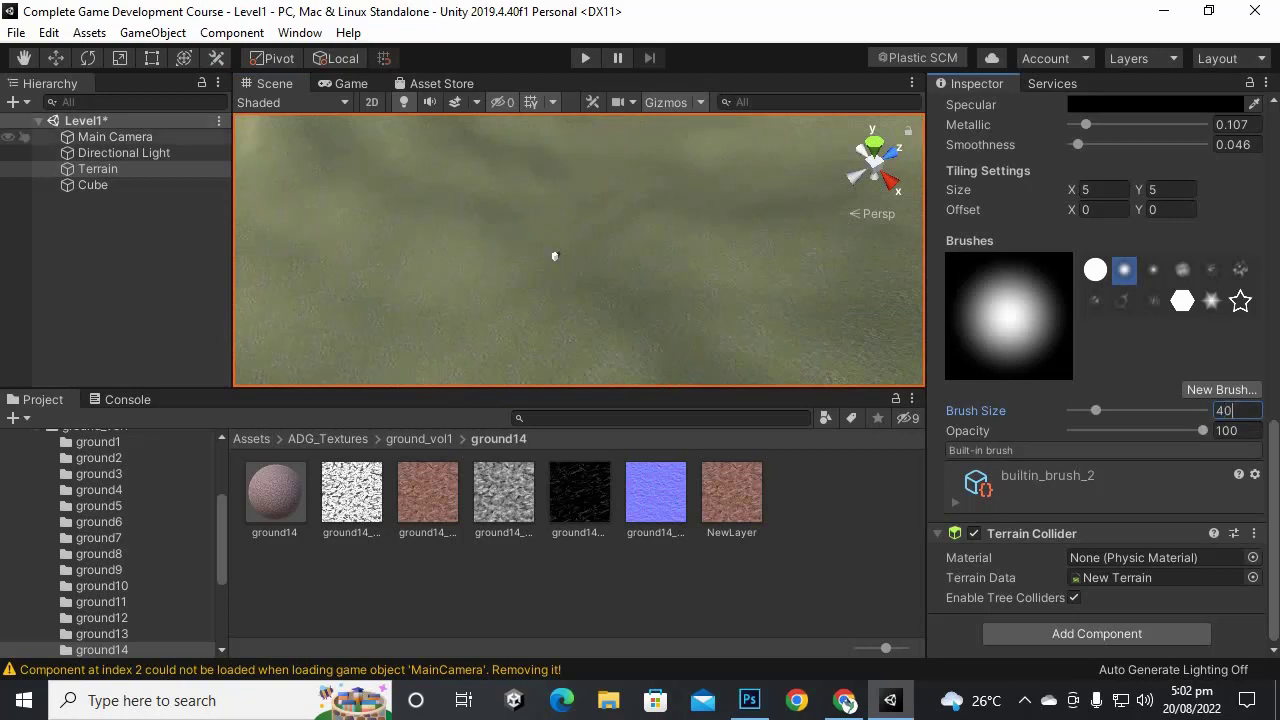
{"action": "scroll", "coordinate": [554, 256], "scroll_direction": "down", "scroll_amount": 3}
{"action": "scroll", "coordinate": [567, 253], "scroll_direction": "down", "scroll_amount": 5}
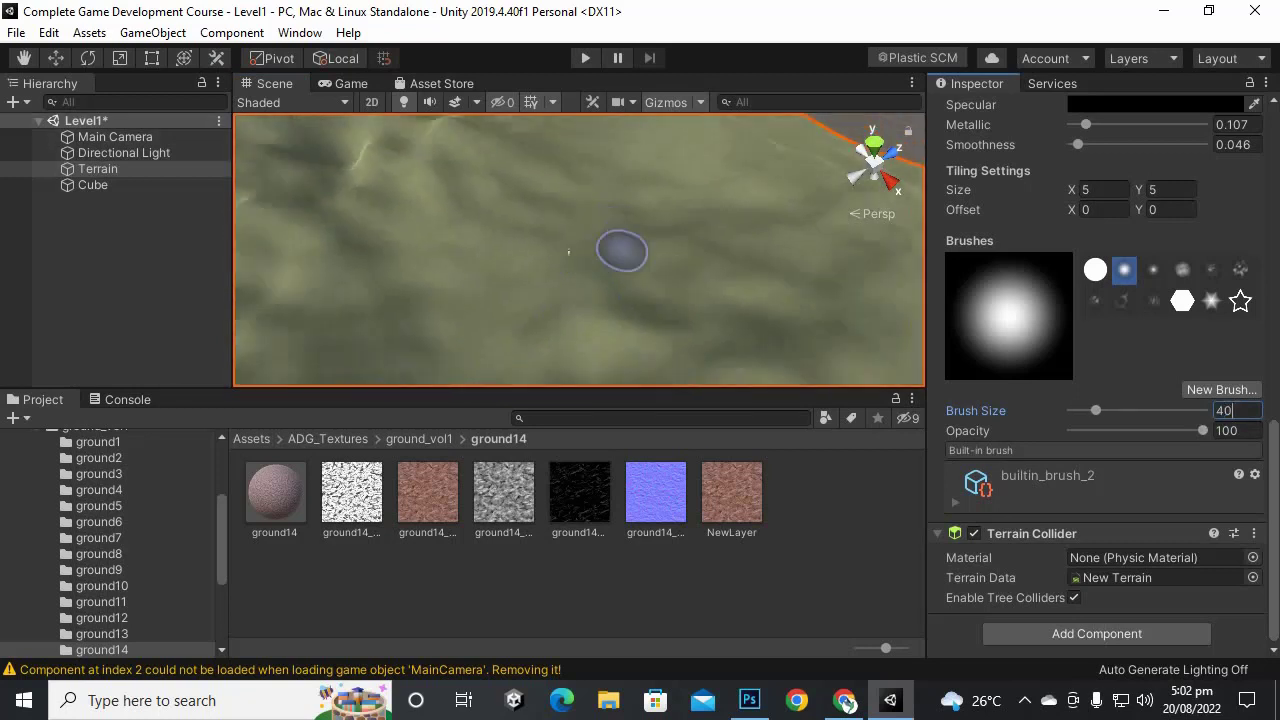
{"action": "scroll", "coordinate": [703, 282], "scroll_direction": "down", "scroll_amount": 1}
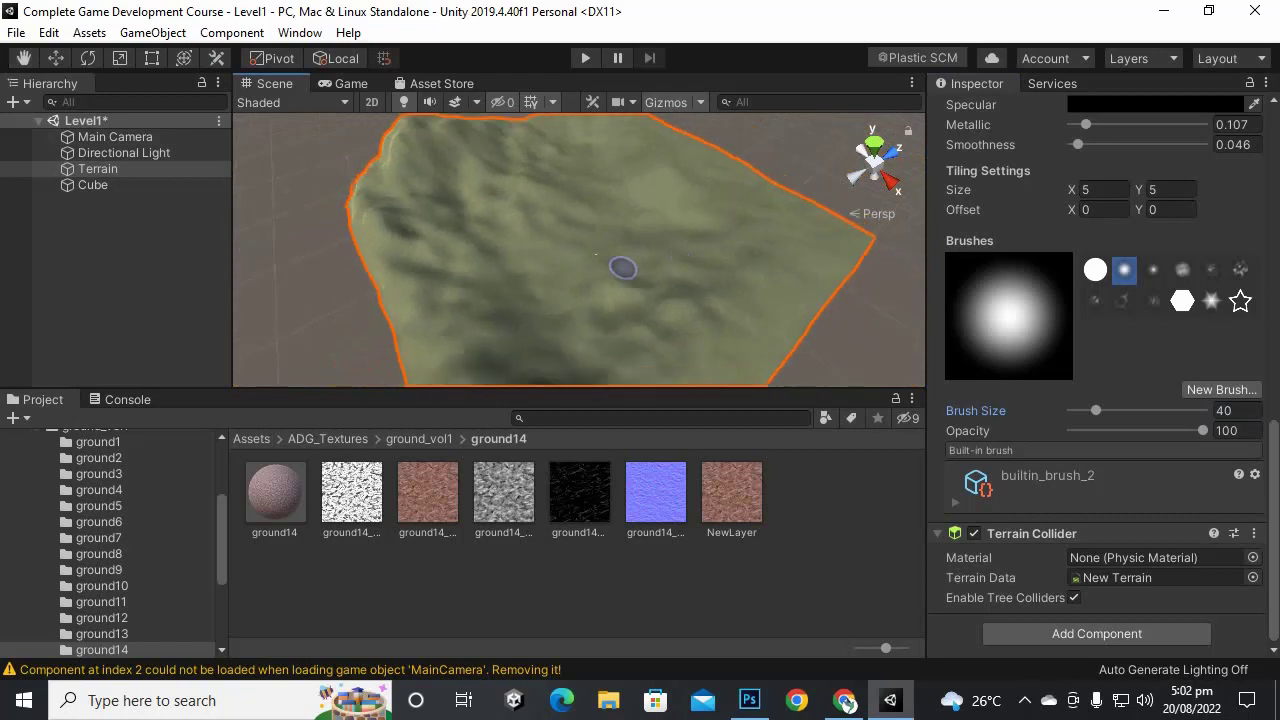
{"action": "left_click_drag", "start_coordinate": [598, 291], "coordinate": [599, 279]}
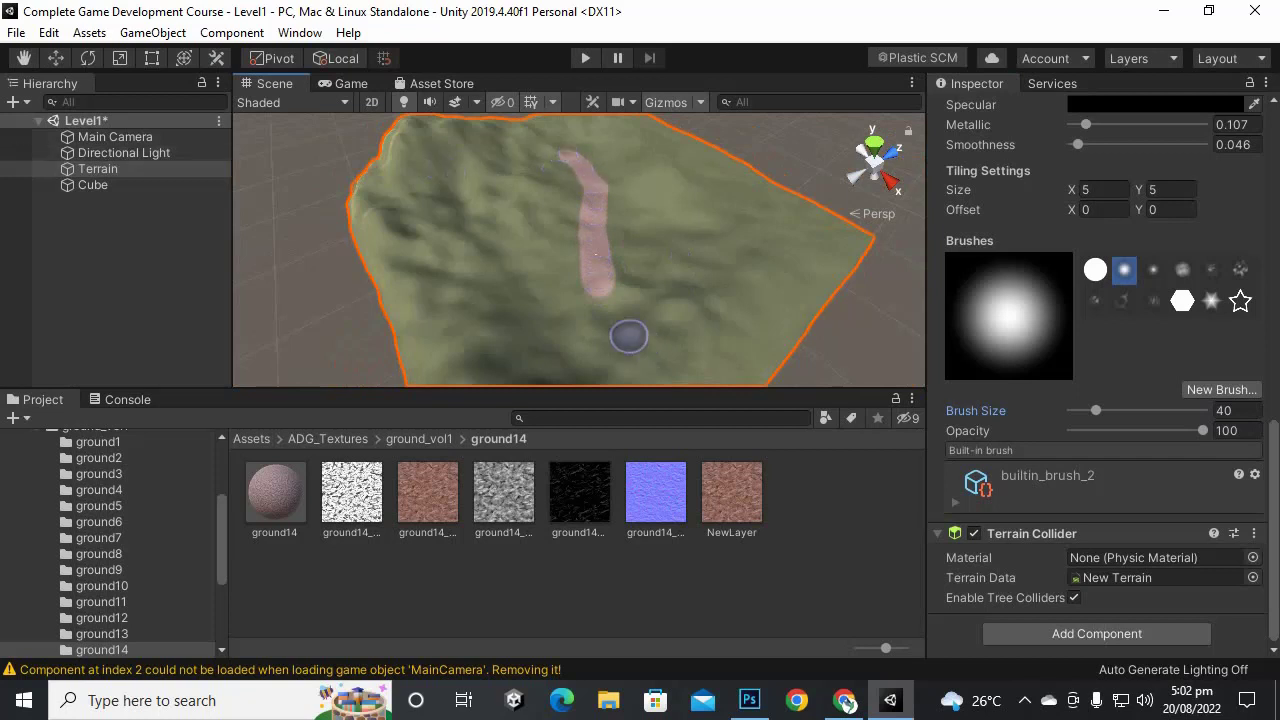
{"action": "mouse_move", "coordinate": [598, 292]}
{"action": "left_mouse_down"}
{"action": "mouse_move", "coordinate": [577, 334]}
{"action": "mouse_move", "coordinate": [537, 337]}
{"action": "mouse_move", "coordinate": [451, 216]}
{"action": "mouse_move", "coordinate": [442, 161]}
{"action": "mouse_move", "coordinate": [514, 150]}
{"action": "left_mouse_up"}
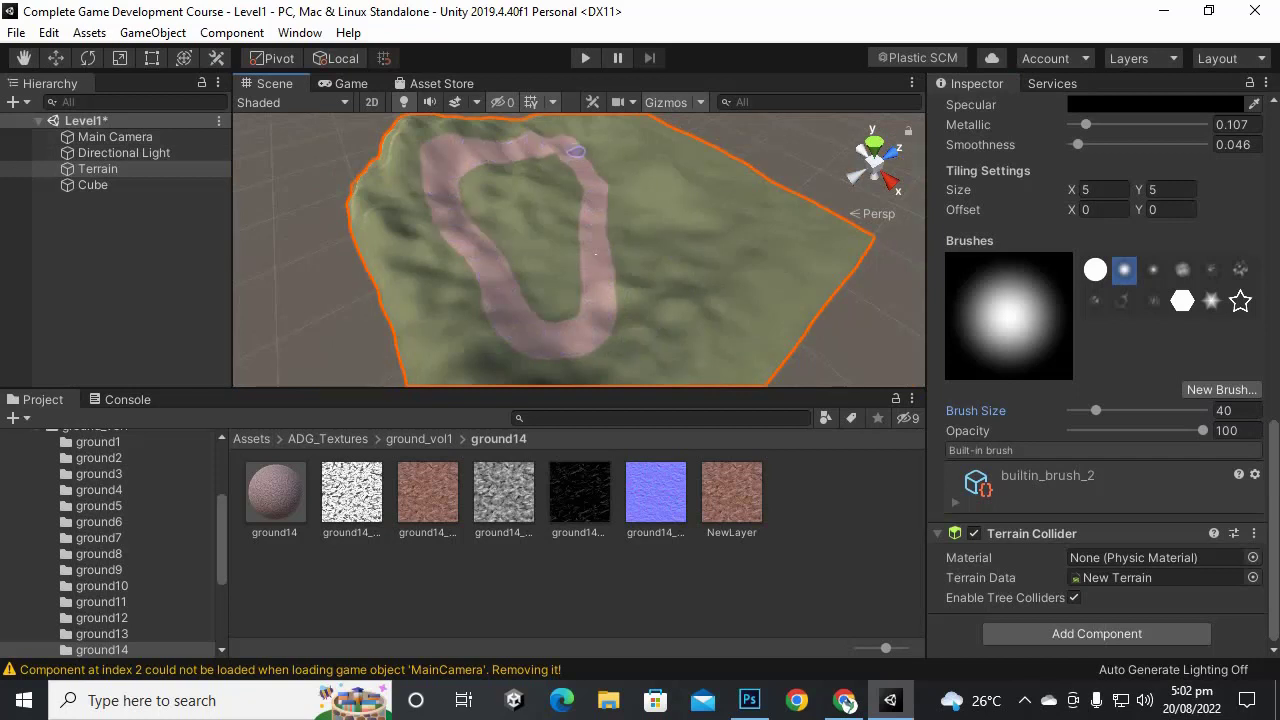
Step: Paint a test spot of the reddish layer on the grass beside the path and undo it
{"action": "mouse_move", "coordinate": [781, 310]}
{"action": "middle_mouse_down"}
{"action": "mouse_move", "coordinate": [754, 283]}
{"action": "mouse_move", "coordinate": [866, 351]}
{"action": "mouse_move", "coordinate": [741, 291]}
{"action": "middle_mouse_up"}
{"action": "scroll", "coordinate": [683, 229], "scroll_direction": "up", "scroll_amount": 4}
{"action": "middle_click_drag", "start_coordinate": [688, 226], "coordinate": [523, 129]}
{"action": "middle_click_drag", "start_coordinate": [676, 166], "coordinate": [673, 195]}
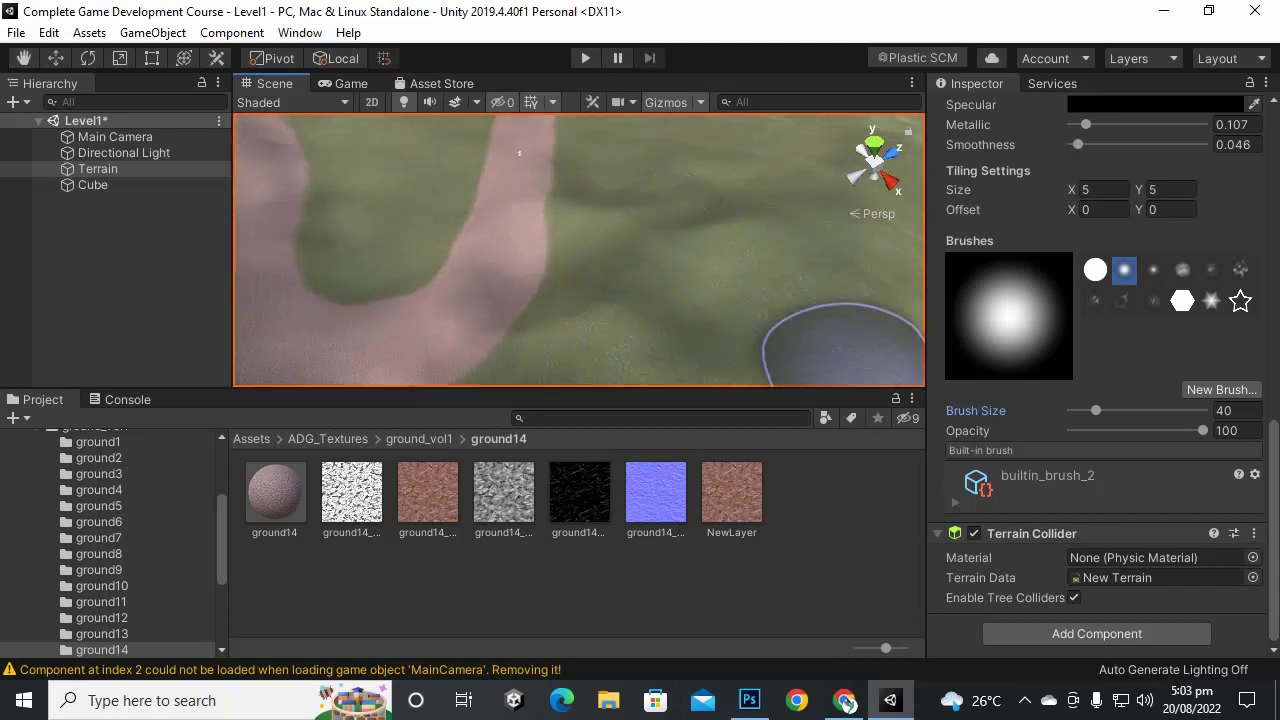
{"action": "left_click", "coordinate": [666, 280]}
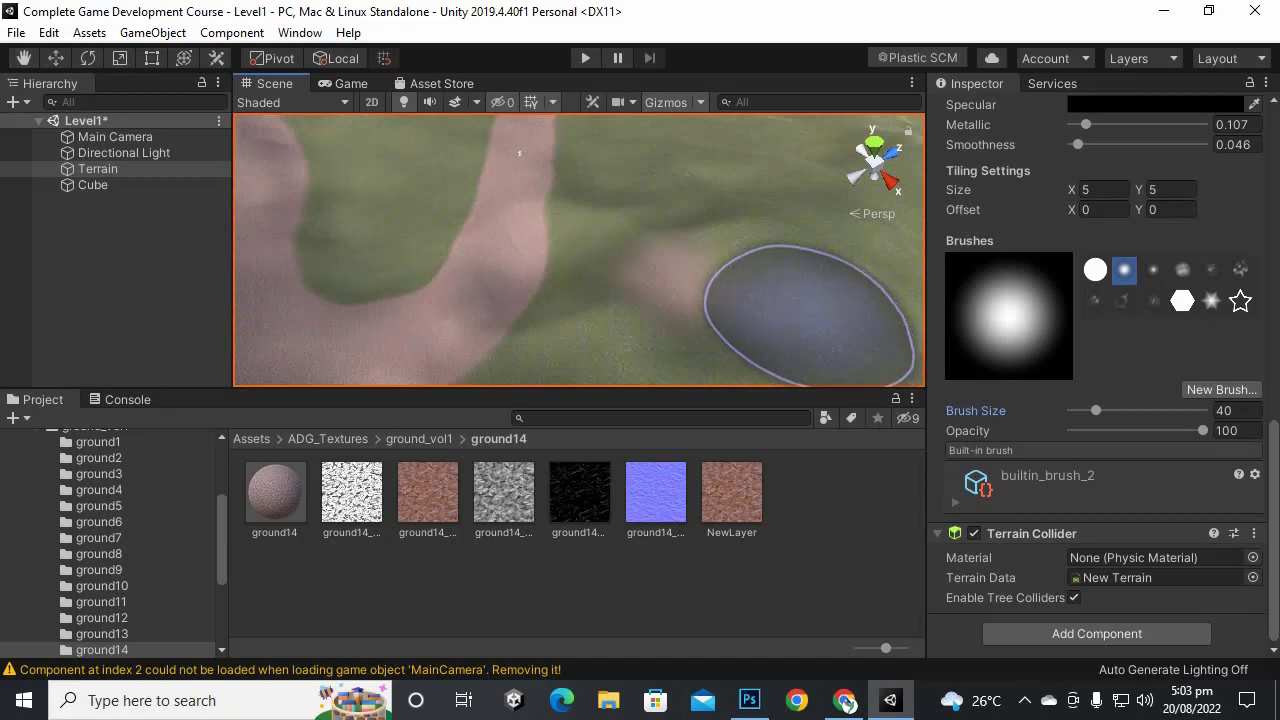
{"action": "key", "text": "ctrl+z"}
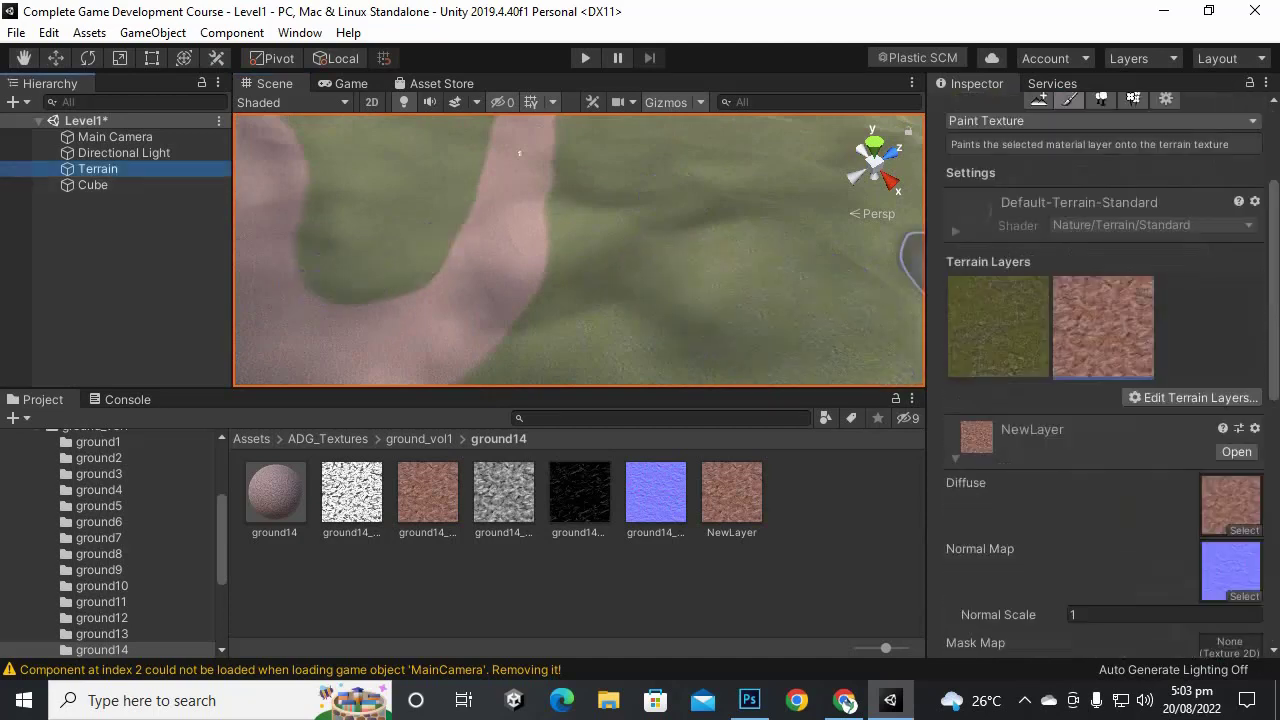
Step: Create a third terrain layer using the mossy rock texture listed just before CliffHeight as its diffuse
{"action": "left_click", "coordinate": [1193, 397]}
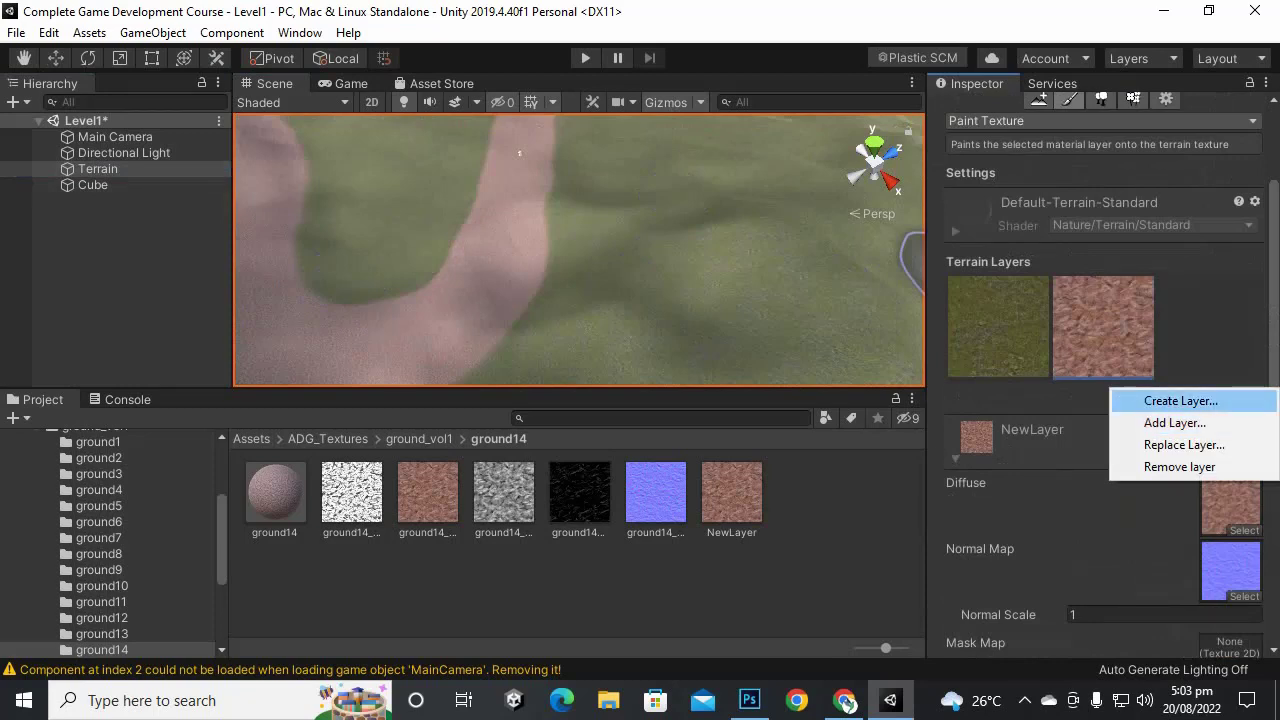
{"action": "left_click", "coordinate": [1180, 400]}
{"action": "scroll", "coordinate": [968, 380], "scroll_direction": "down", "scroll_amount": 8}
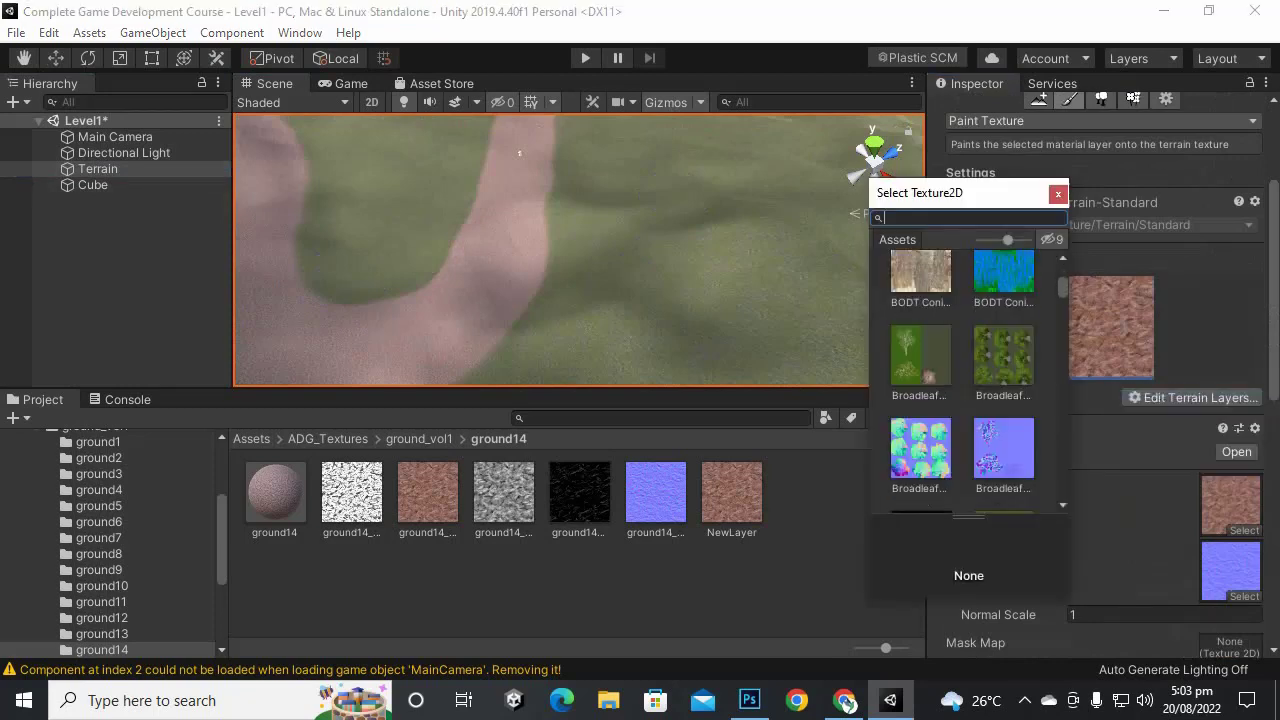
{"action": "scroll", "coordinate": [968, 380], "scroll_direction": "down", "scroll_amount": 10}
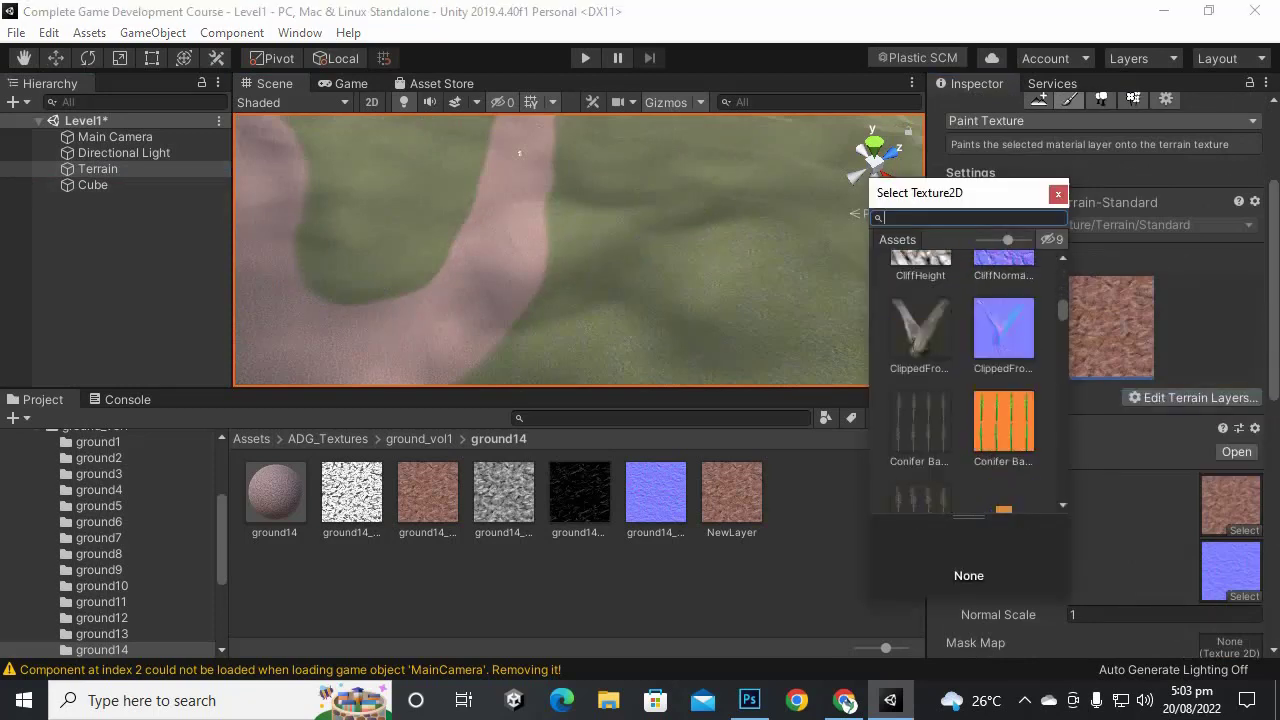
{"action": "scroll", "coordinate": [968, 380], "scroll_direction": "up", "scroll_amount": 5}
{"action": "double_click", "coordinate": [1003, 322]}
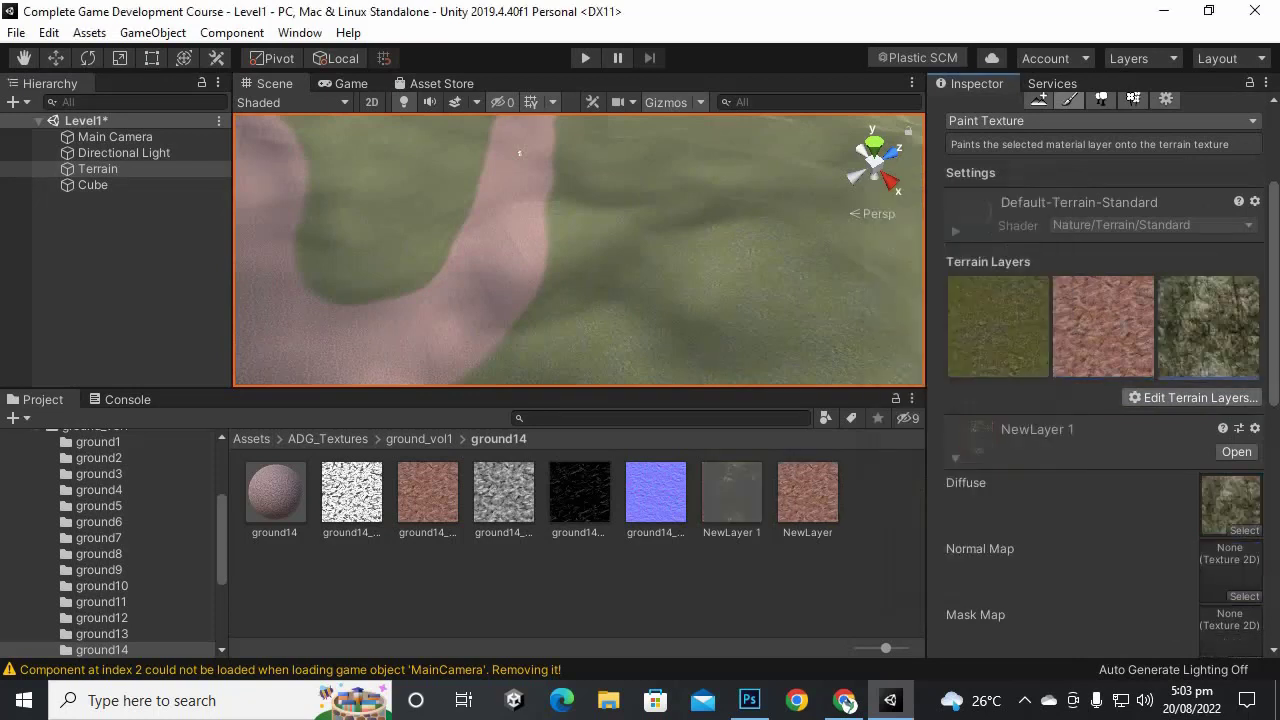
Step: Paint a test patch of the mossy rock layer along the edge of the reddish path
{"action": "left_click_drag", "start_coordinate": [551, 271], "coordinate": [571, 180]}
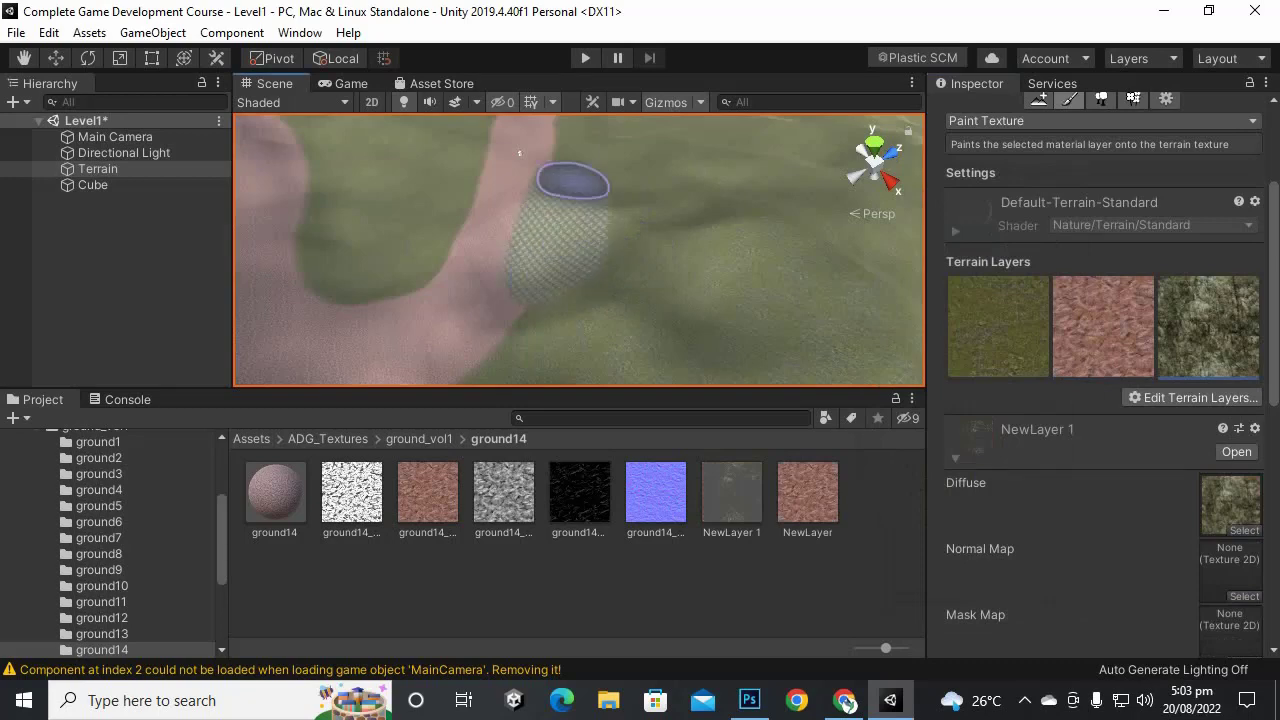
{"action": "scroll", "coordinate": [697, 231], "scroll_direction": "up", "scroll_amount": 3}
{"action": "scroll", "coordinate": [740, 240], "scroll_direction": "up", "scroll_amount": 4}
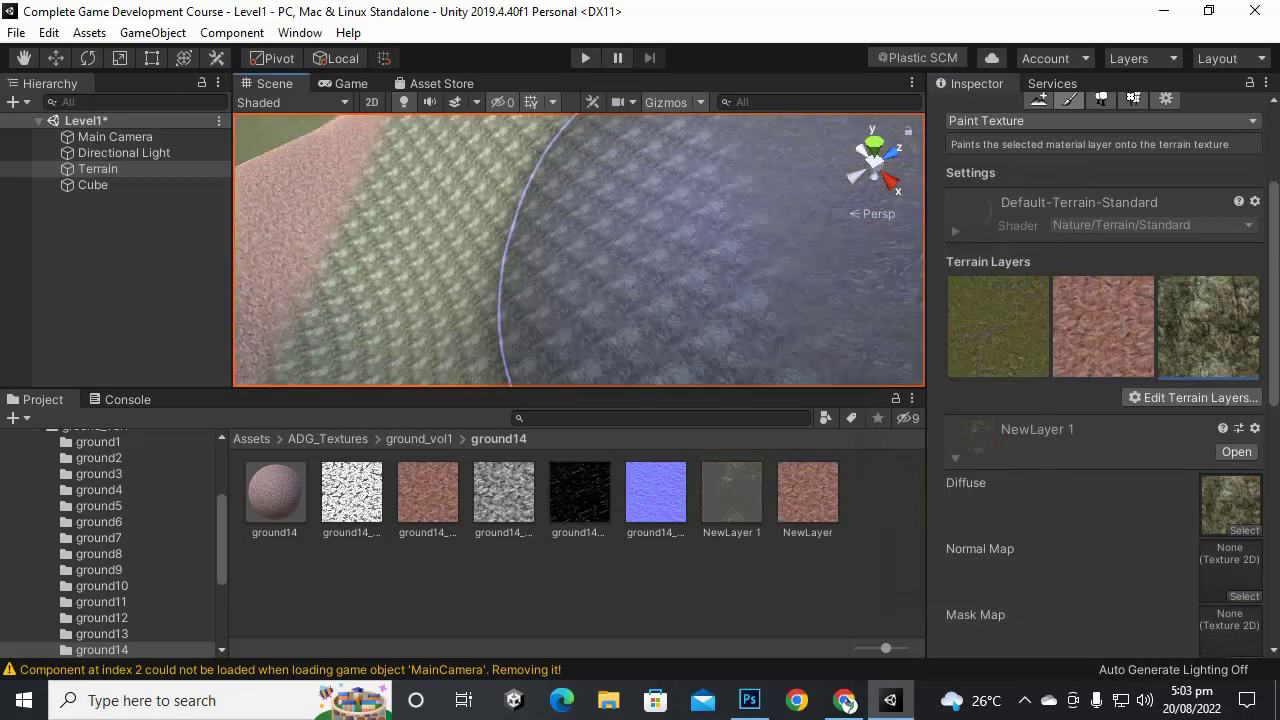
Step: Set the mossy rock layer's tiling size to X 20 and Y 20
{"action": "scroll", "coordinate": [1100, 380], "scroll_direction": "down", "scroll_amount": 4}
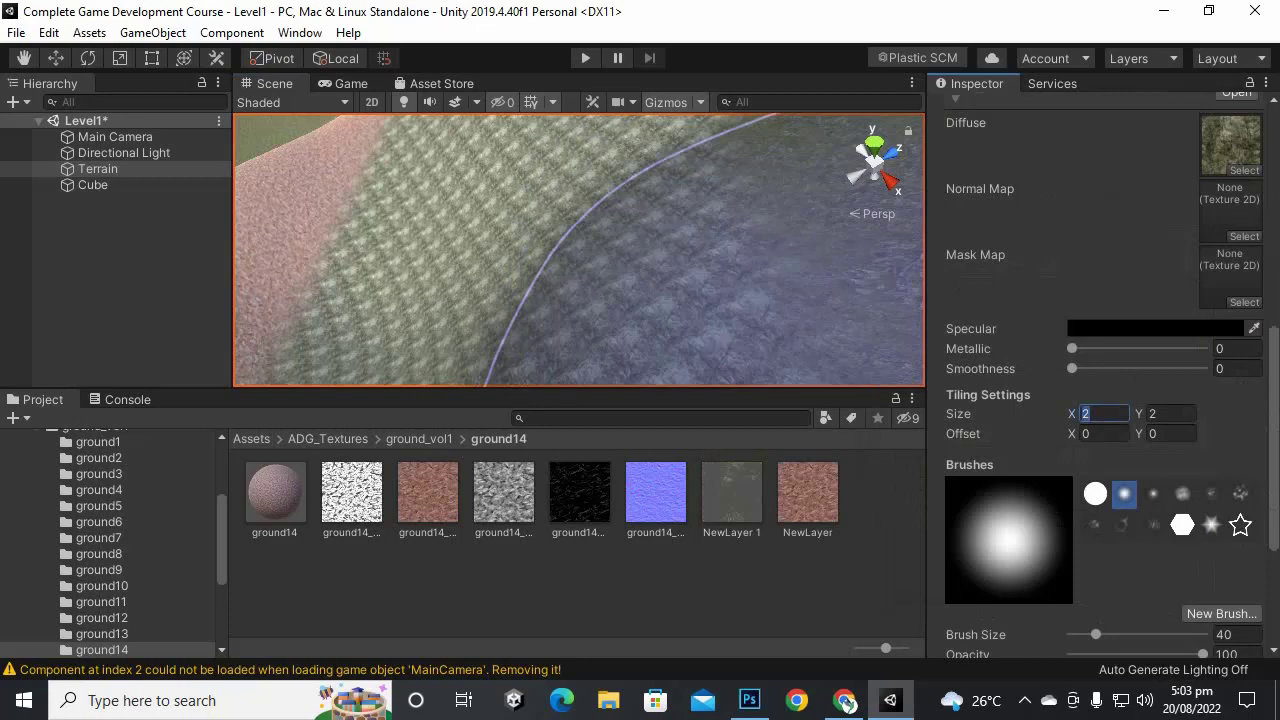
{"action": "type", "text": "1"}
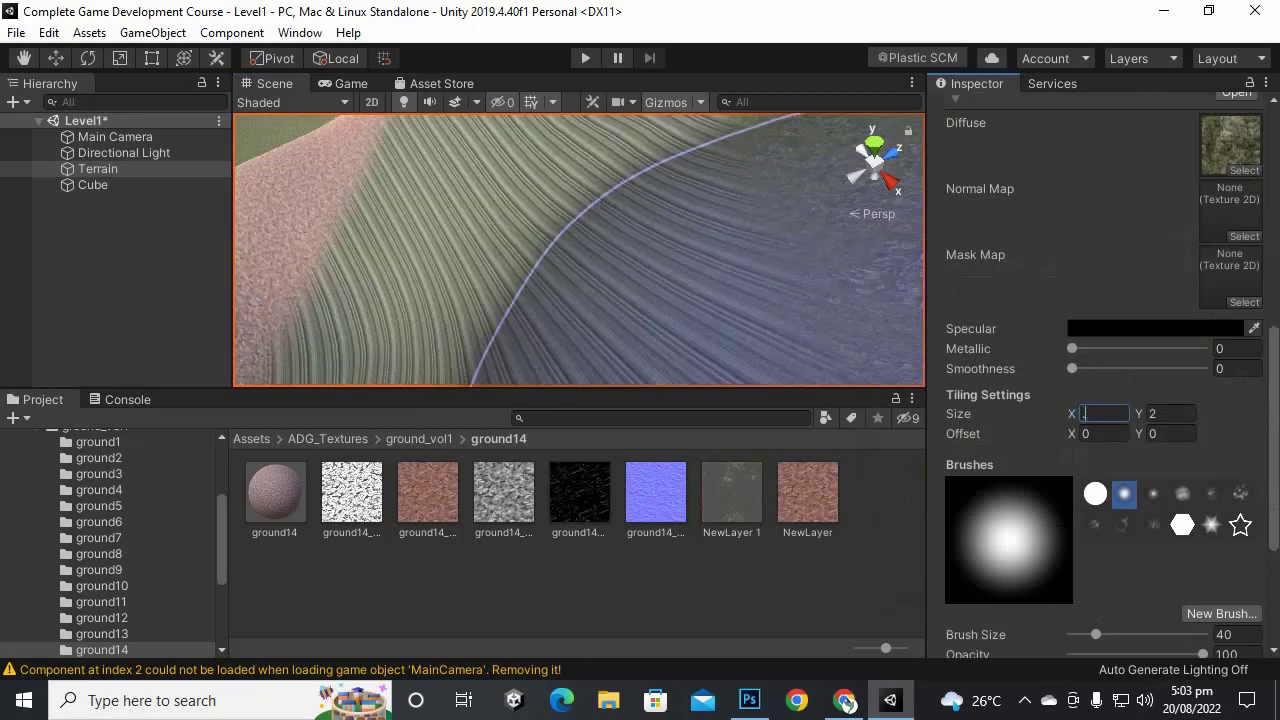
{"action": "type", "text": ".5"}
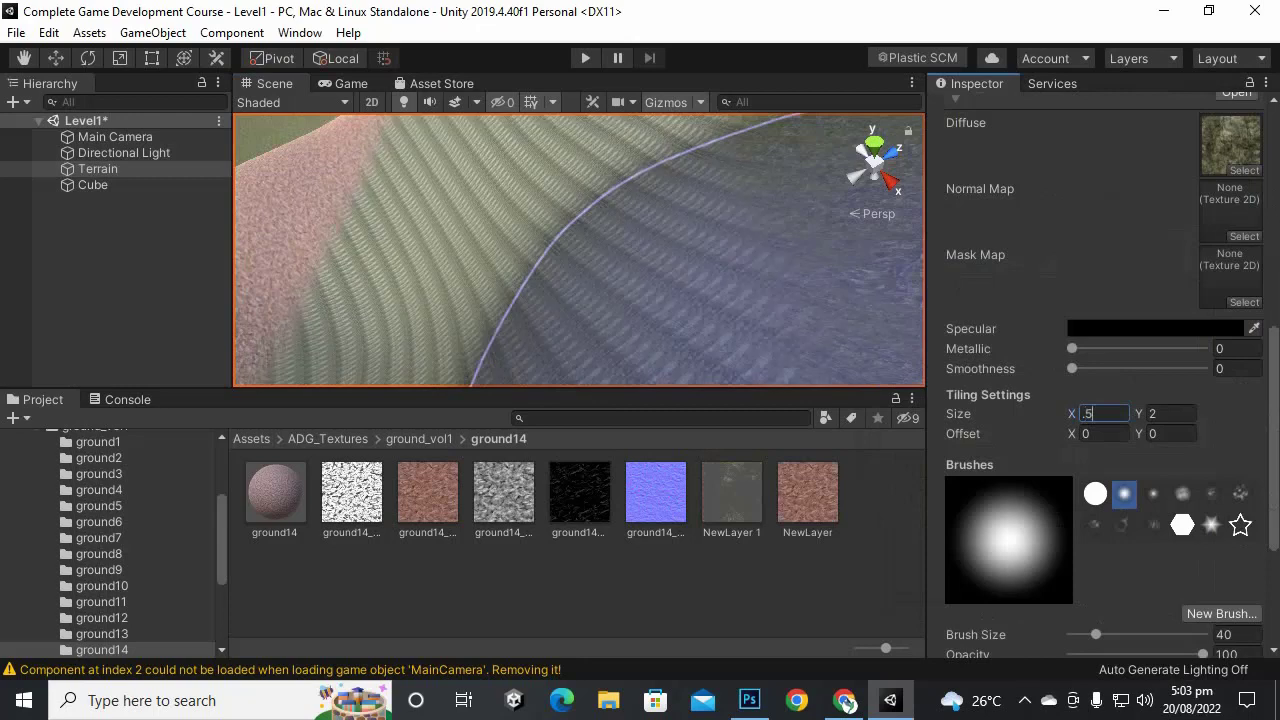
{"action": "key", "text": "BackSpace"}
{"action": "key", "text": "BackSpace"}
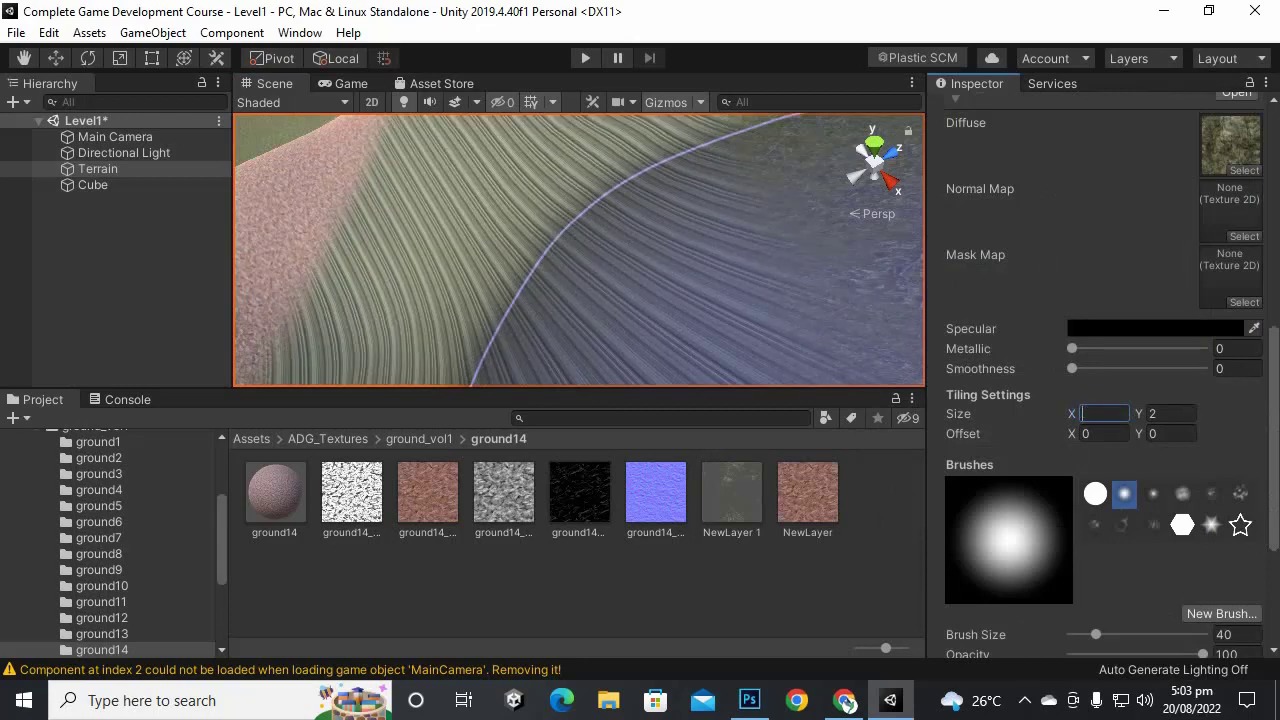
{"action": "type", "text": "20"}
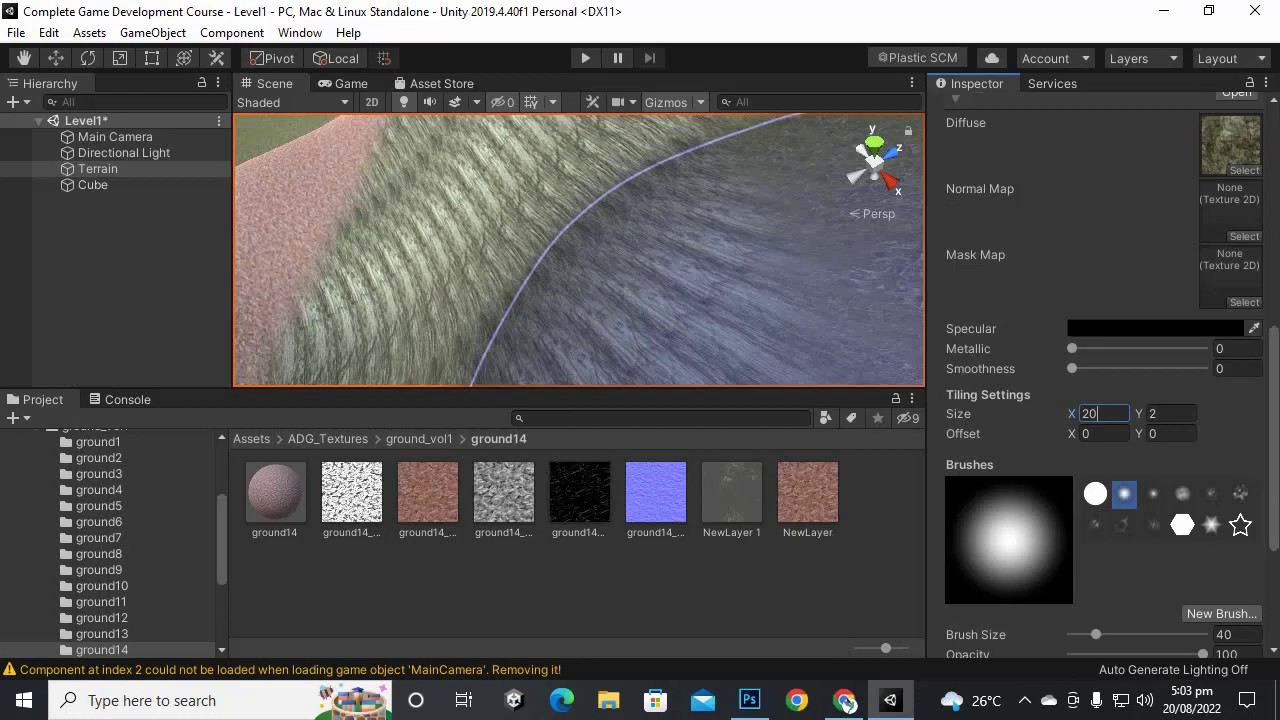
{"action": "type", "text": "20"}
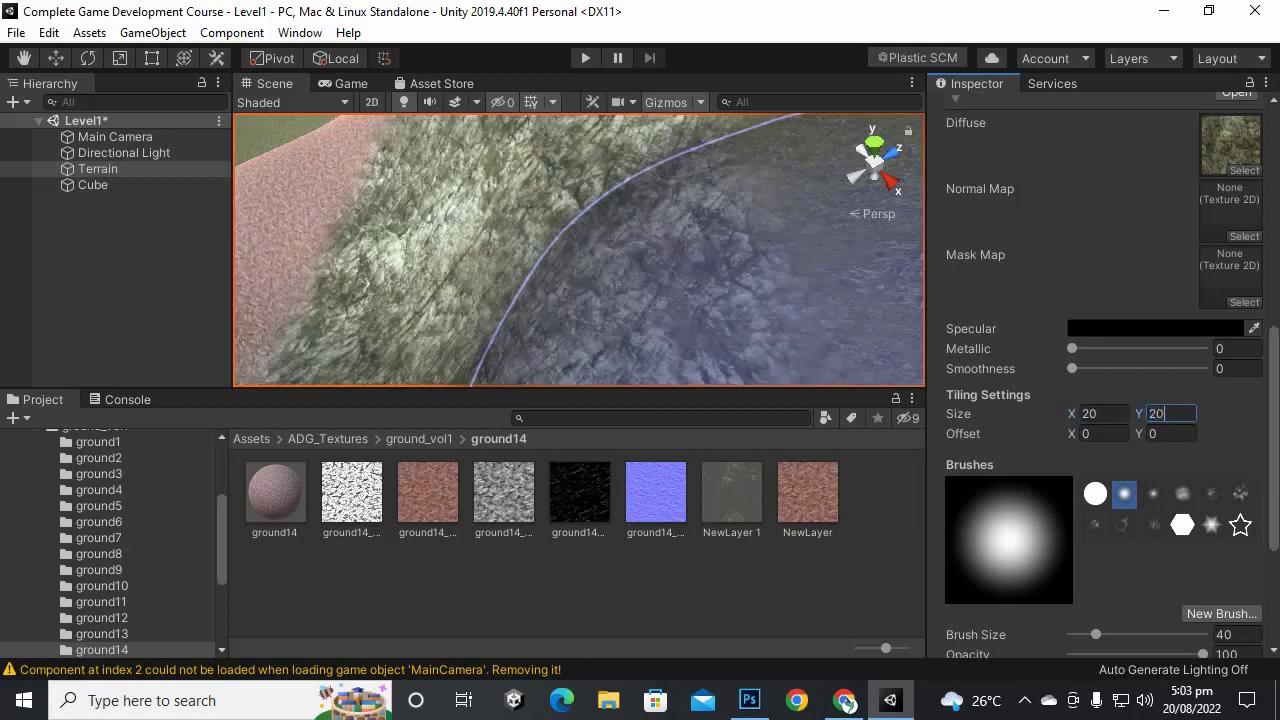
Step: Undo the mossy rock layer's tiling size changes and the test patch beside the path
{"action": "scroll", "coordinate": [579, 250], "scroll_direction": "down", "scroll_amount": 6}
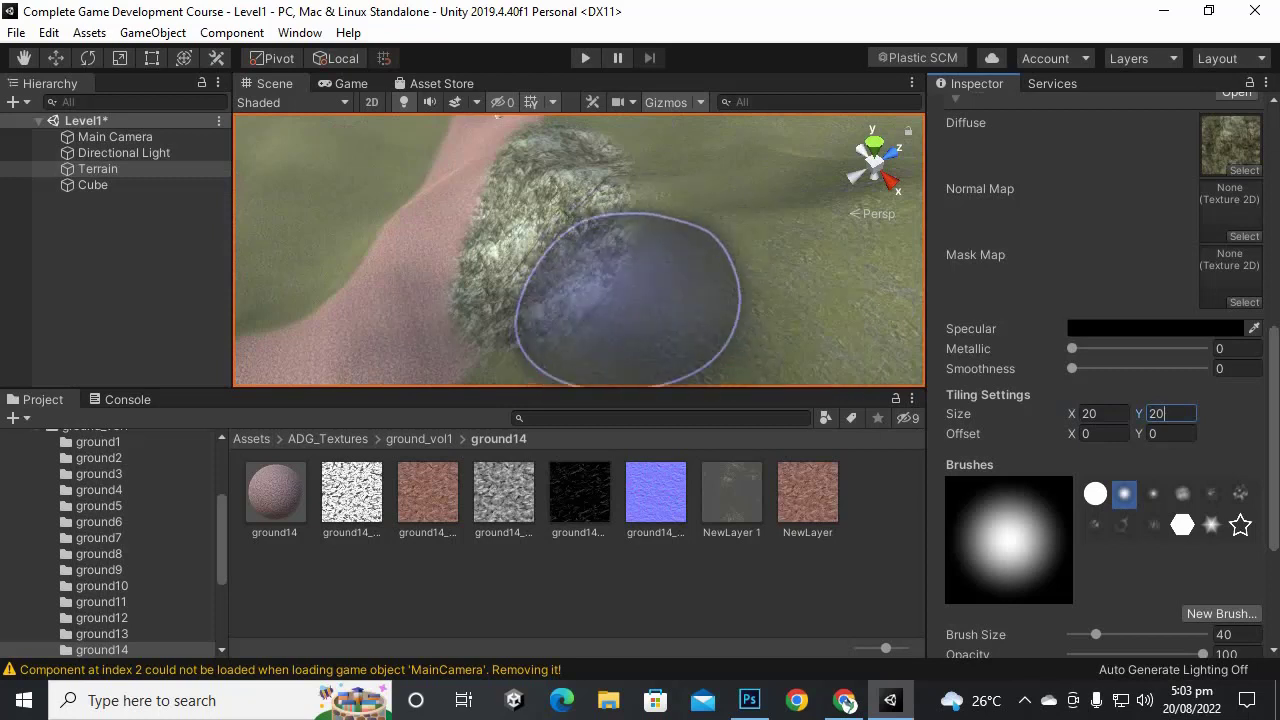
{"action": "key", "text": "BackSpace"}
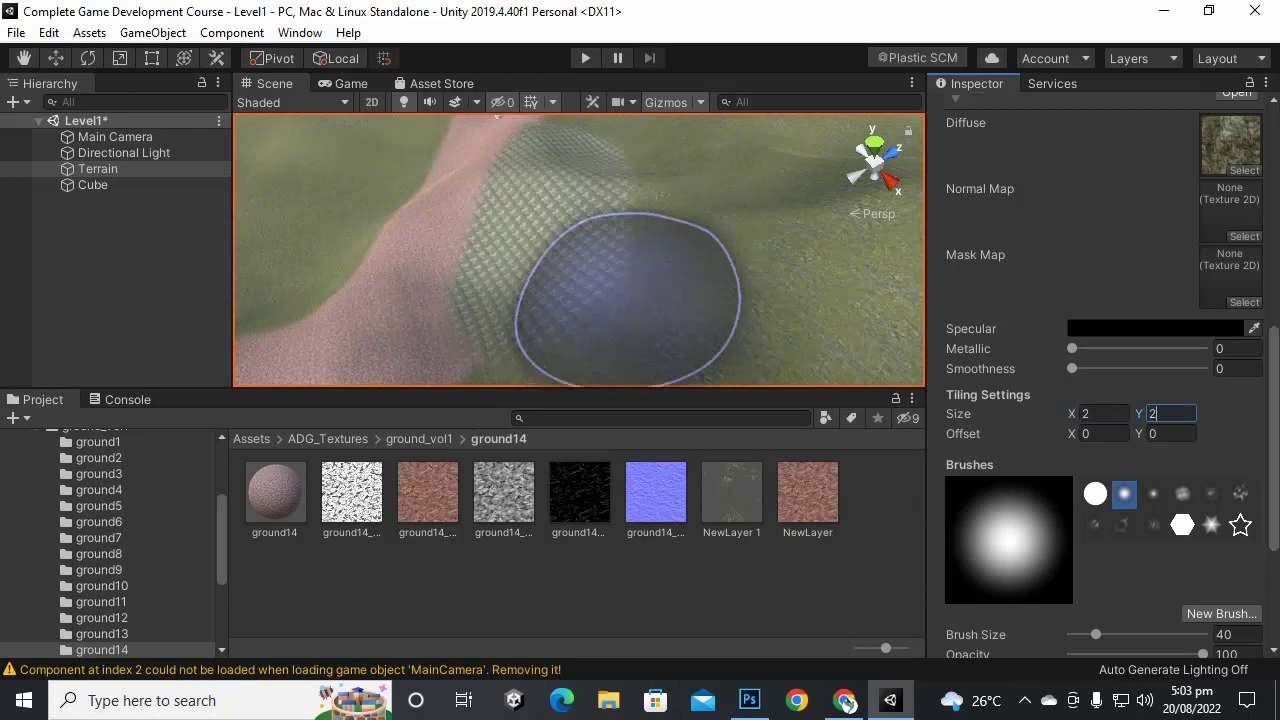
{"action": "key", "text": "Return"}
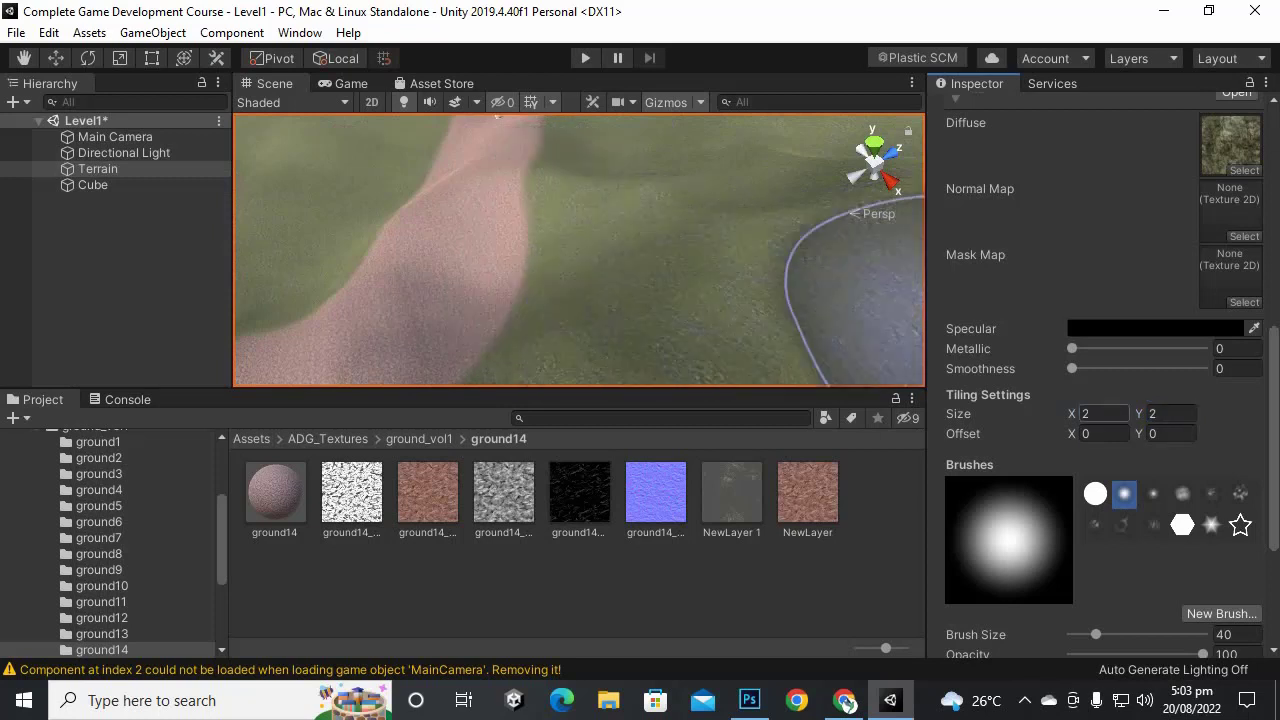
Step: Set the mossy rock layer's tiling size to X 20 and Y 20
{"action": "type", "text": "20"}
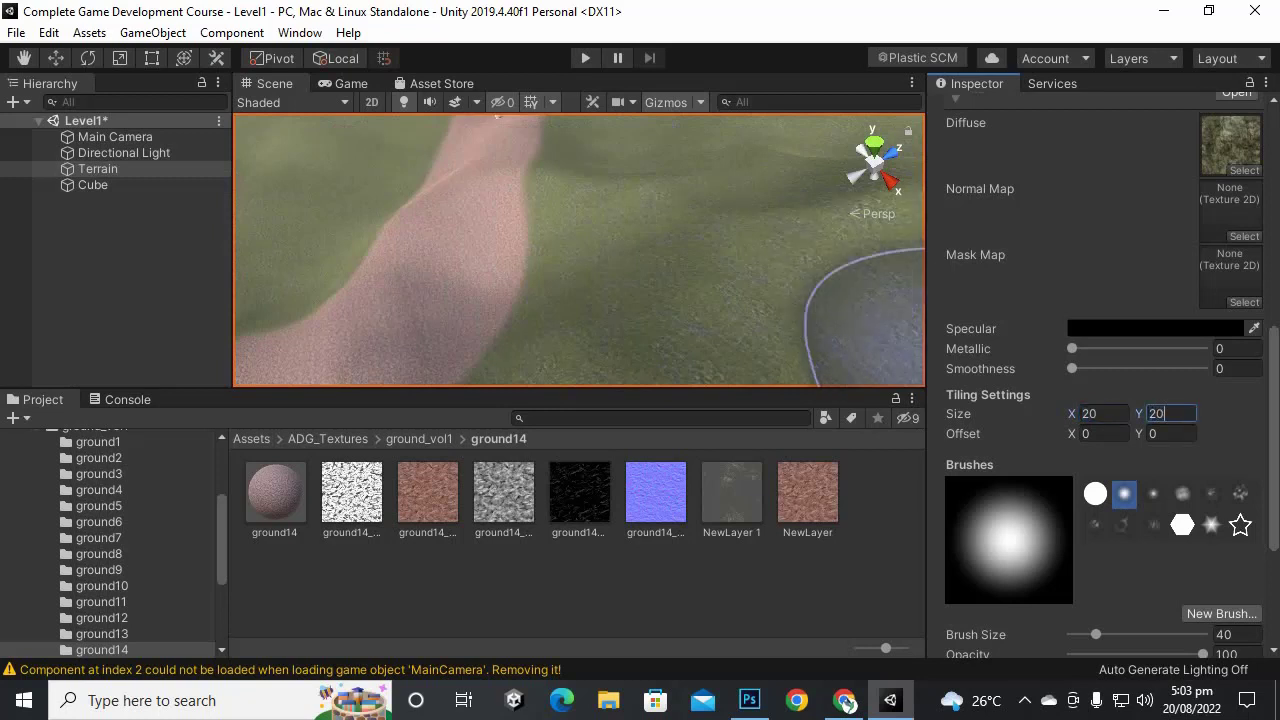
{"action": "scroll", "coordinate": [1100, 400], "scroll_direction": "down", "scroll_amount": 3}
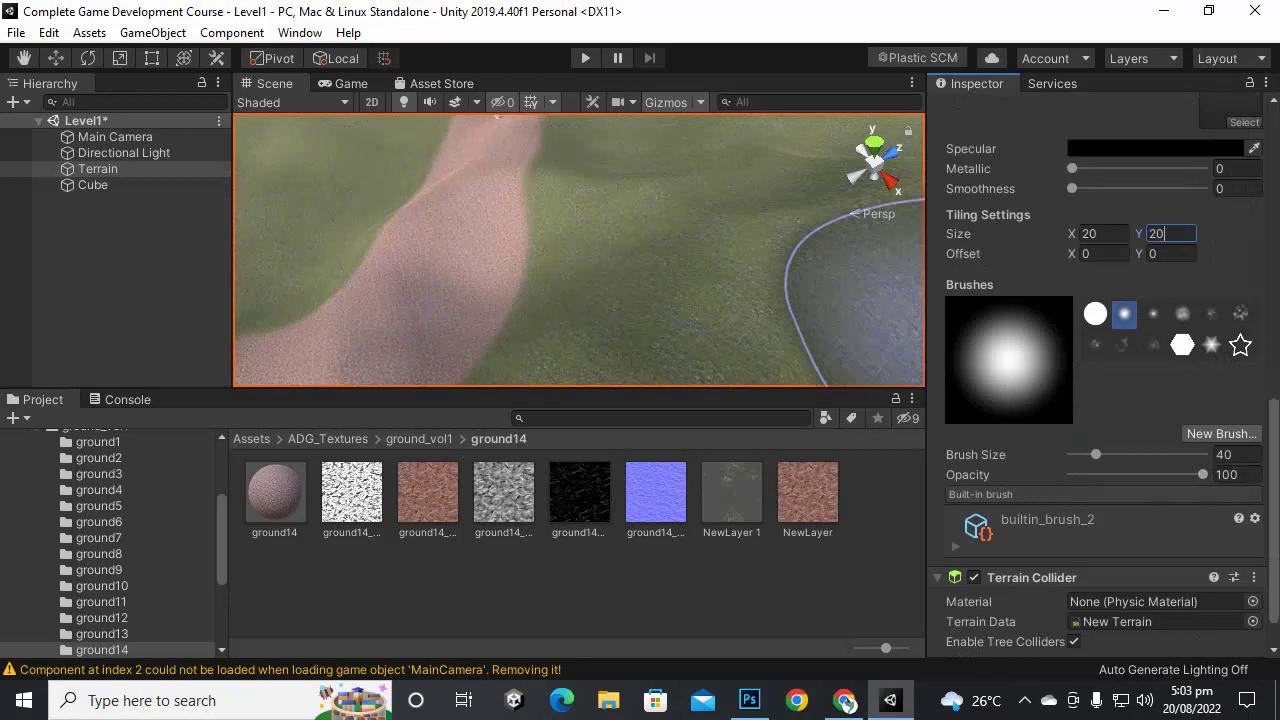
Step: Set the terrain paint brush size to 15 and choose the splotchy brush builtin_brush_6
{"action": "type", "text": "5"}
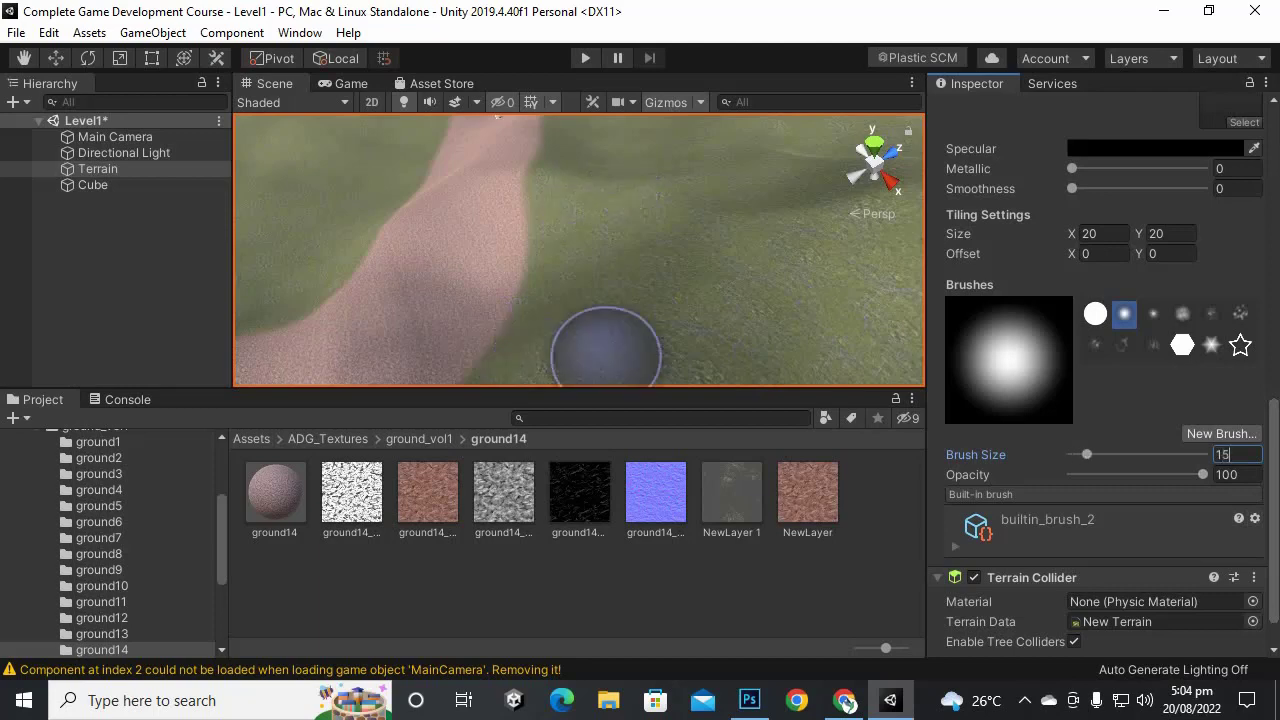
{"action": "scroll", "coordinate": [519, 303], "scroll_direction": "up", "scroll_amount": 2}
{"action": "scroll", "coordinate": [519, 303], "scroll_direction": "up", "scroll_amount": 3}
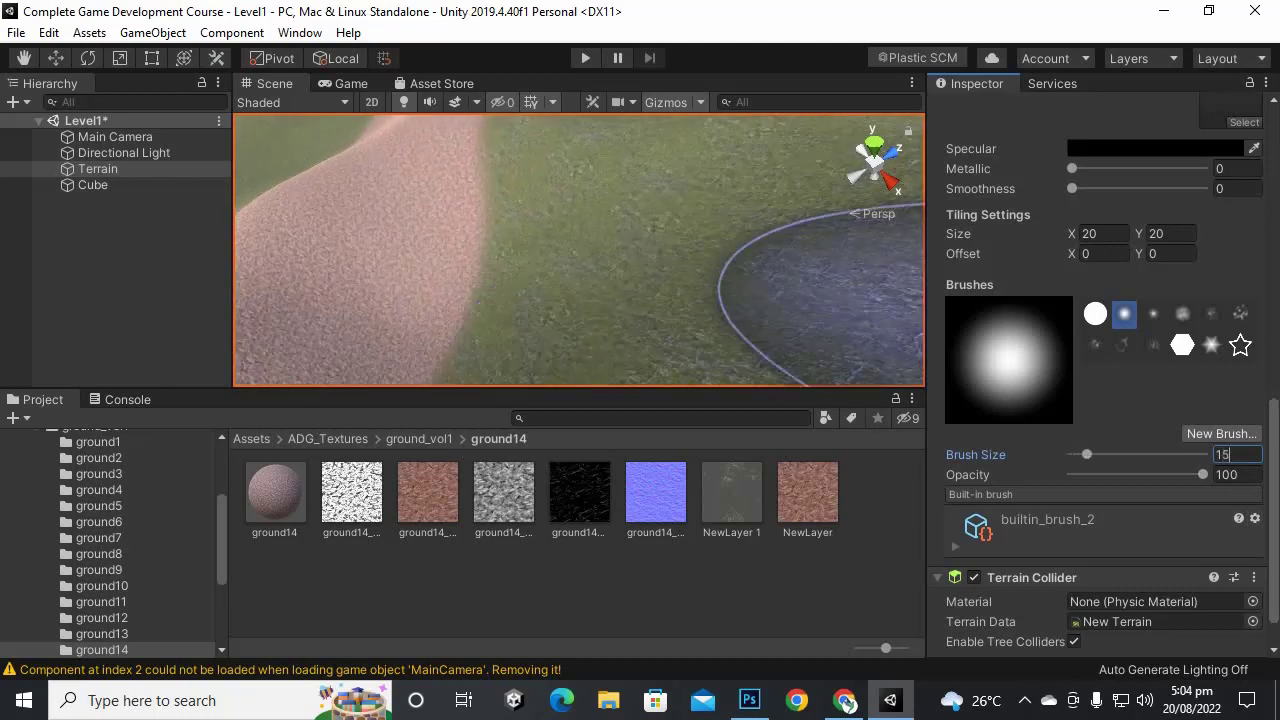
{"action": "scroll", "coordinate": [1094, 375], "scroll_direction": "down", "scroll_amount": 1}
{"action": "scroll", "coordinate": [1094, 375], "scroll_direction": "up", "scroll_amount": 6}
{"action": "scroll", "coordinate": [1100, 380], "scroll_direction": "down", "scroll_amount": 6}
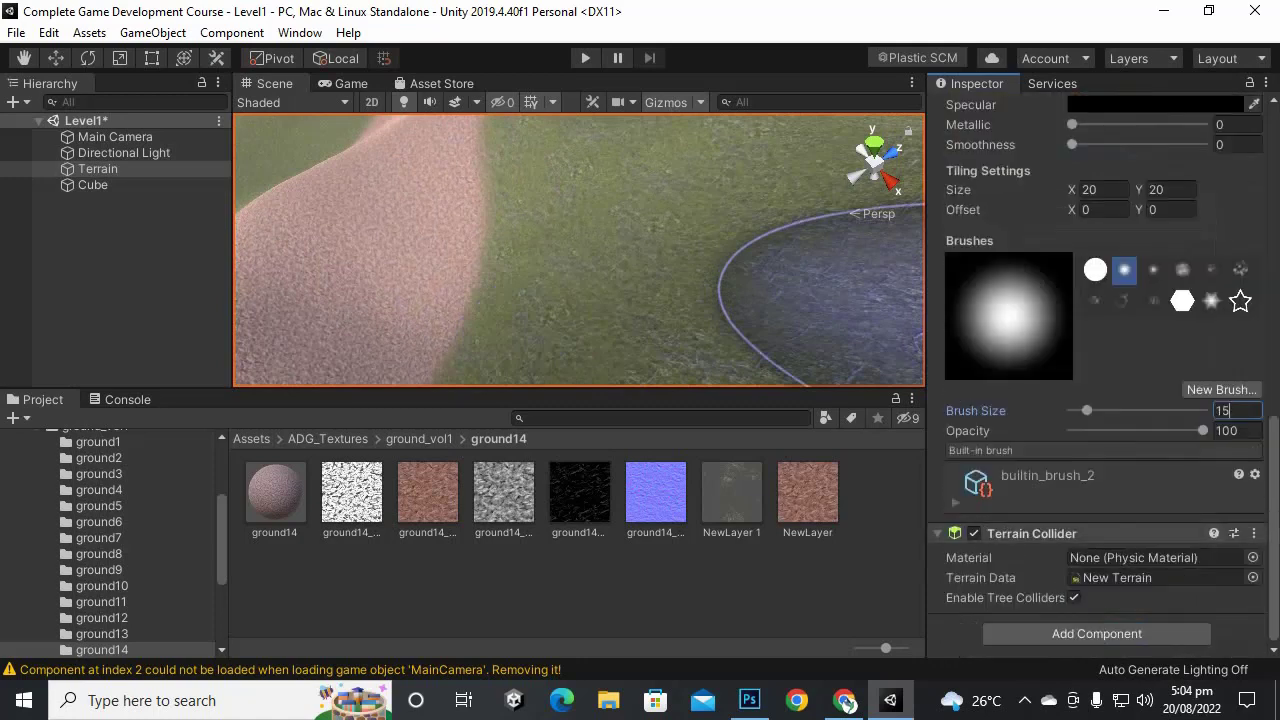
{"action": "left_click", "coordinate": [1240, 269]}
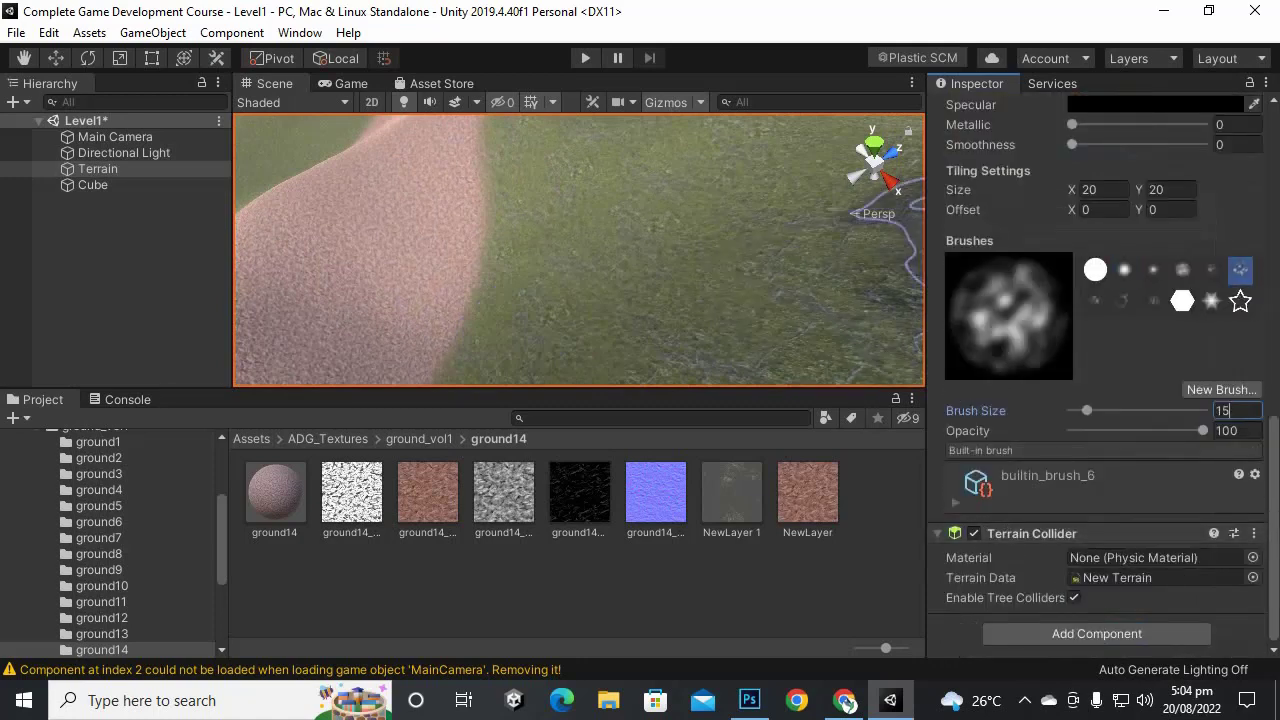
Step: Try painting mossy rock along the reddish path's edge at 100 opacity, and undo the strokes
{"action": "left_click_drag", "start_coordinate": [477, 280], "coordinate": [500, 297]}
{"action": "scroll", "coordinate": [614, 249], "scroll_direction": "down", "scroll_amount": 3}
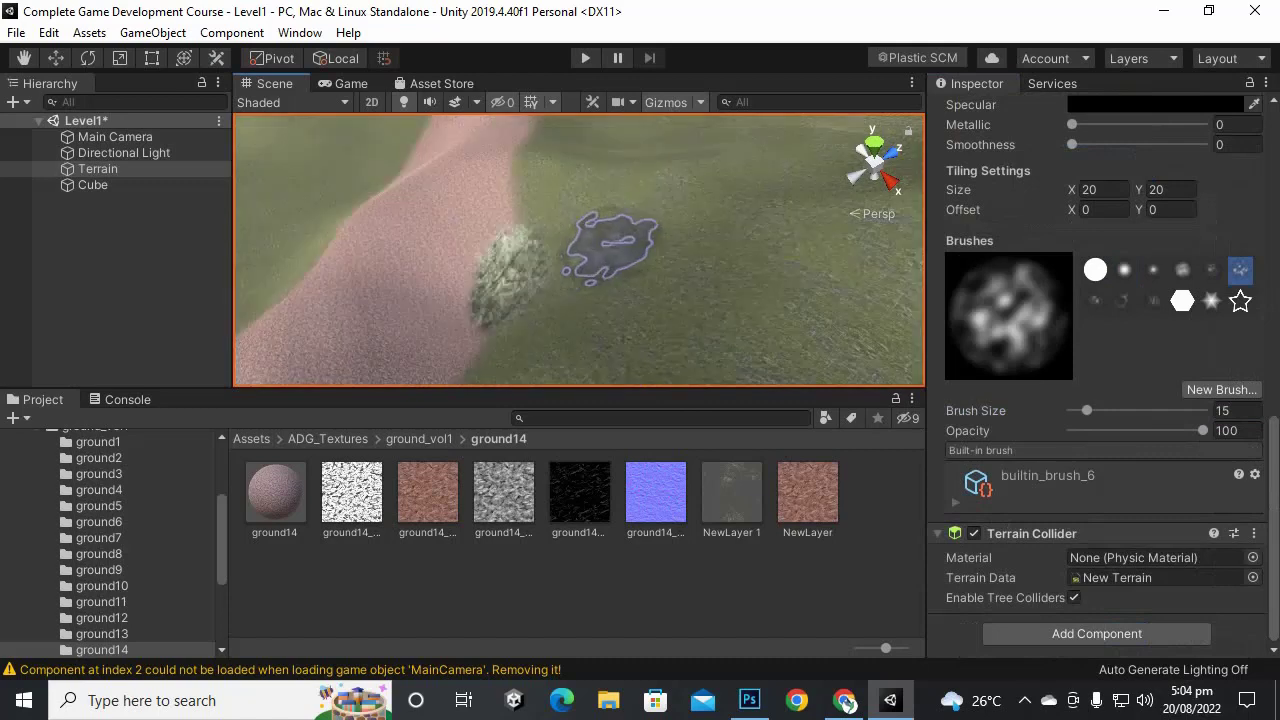
{"action": "middle_click_drag", "start_coordinate": [614, 249], "coordinate": [634, 287]}
{"action": "left_click_drag", "start_coordinate": [517, 310], "coordinate": [542, 168]}
{"action": "middle_click_drag", "start_coordinate": [621, 172], "coordinate": [631, 323]}
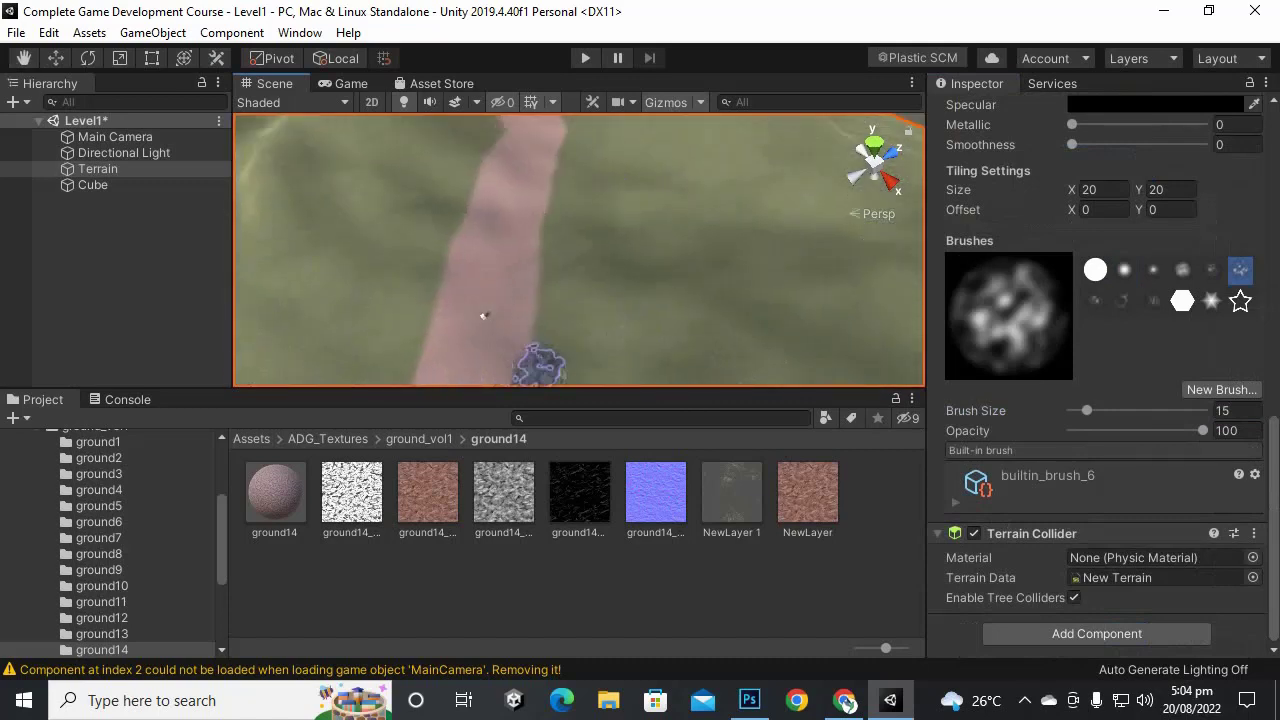
{"action": "left_click_drag", "start_coordinate": [540, 369], "coordinate": [558, 257]}
{"action": "middle_click_drag", "start_coordinate": [622, 313], "coordinate": [700, 146]}
{"action": "scroll", "coordinate": [700, 146], "scroll_direction": "up", "scroll_amount": 3}
{"action": "mouse_move", "coordinate": [812, 271]}
{"action": "middle_mouse_down"}
{"action": "mouse_move", "coordinate": [806, 225]}
{"action": "mouse_move", "coordinate": [830, 140]}
{"action": "middle_mouse_up"}
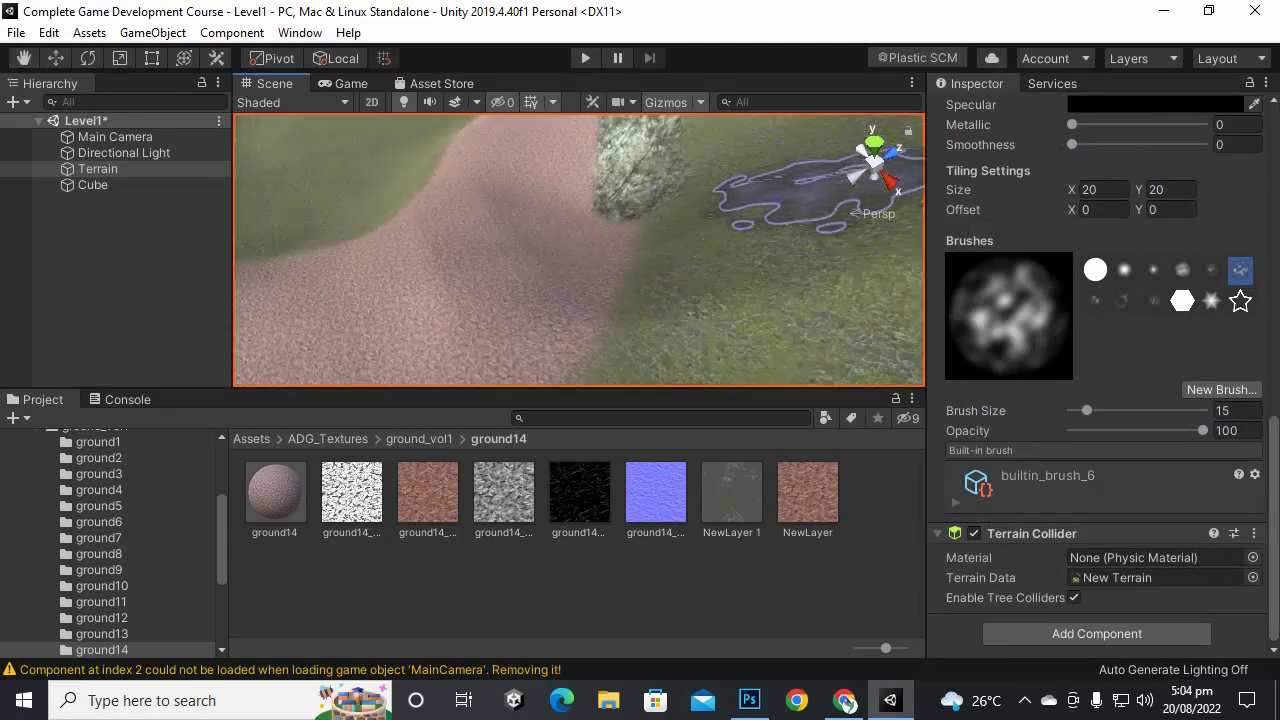
{"action": "key", "text": "ctrl+z"}
{"action": "key", "text": "ctrl+z"}
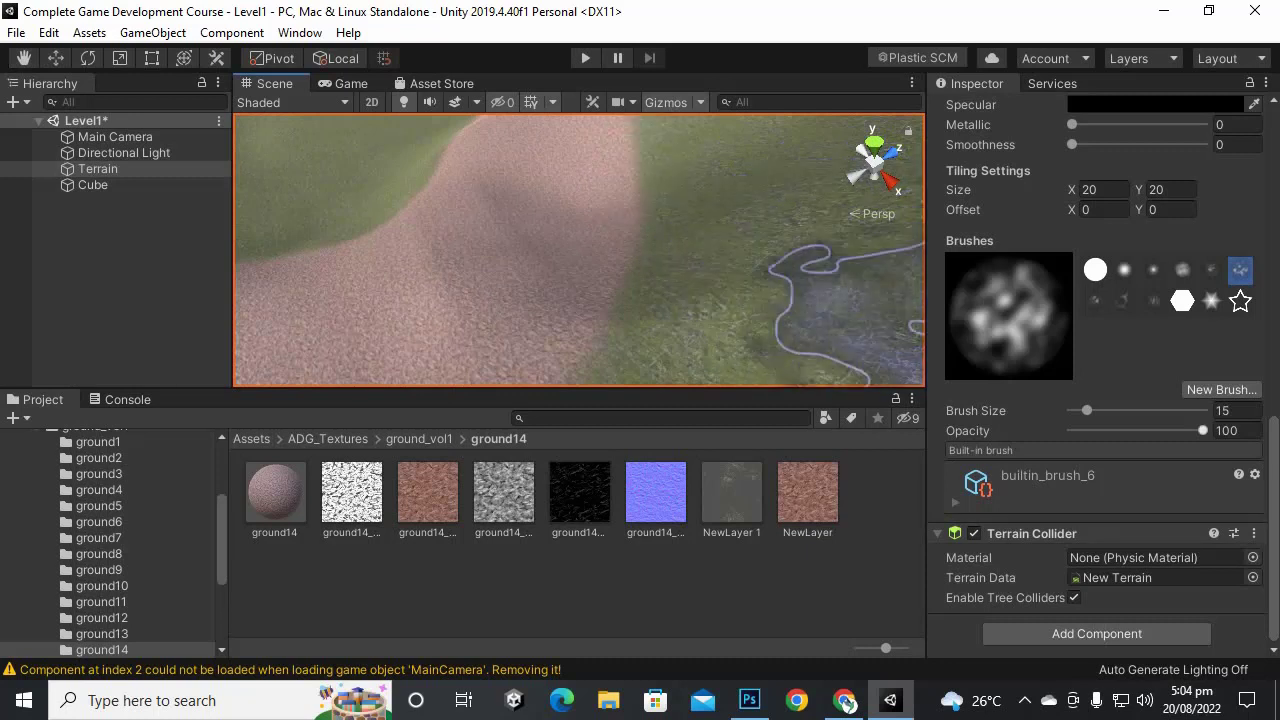
Step: Set the brush opacity to 49.7 and paint mossy rock along the outer edge of the path's rounded bend
{"action": "left_click", "coordinate": [1137, 430]}
{"action": "left_click_drag", "start_coordinate": [652, 238], "coordinate": [605, 335]}
{"action": "scroll", "coordinate": [722, 229], "scroll_direction": "down", "scroll_amount": 5}
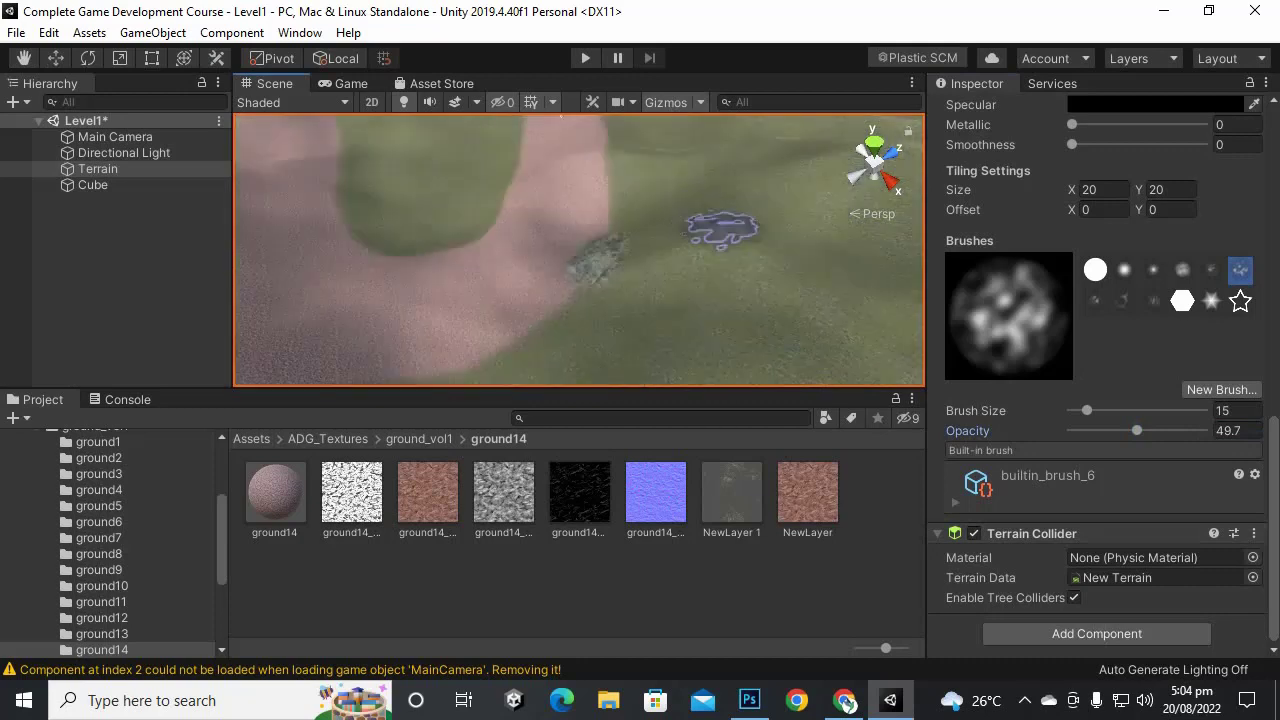
{"action": "right_click_drag", "start_coordinate": [722, 229], "coordinate": [651, 263]}
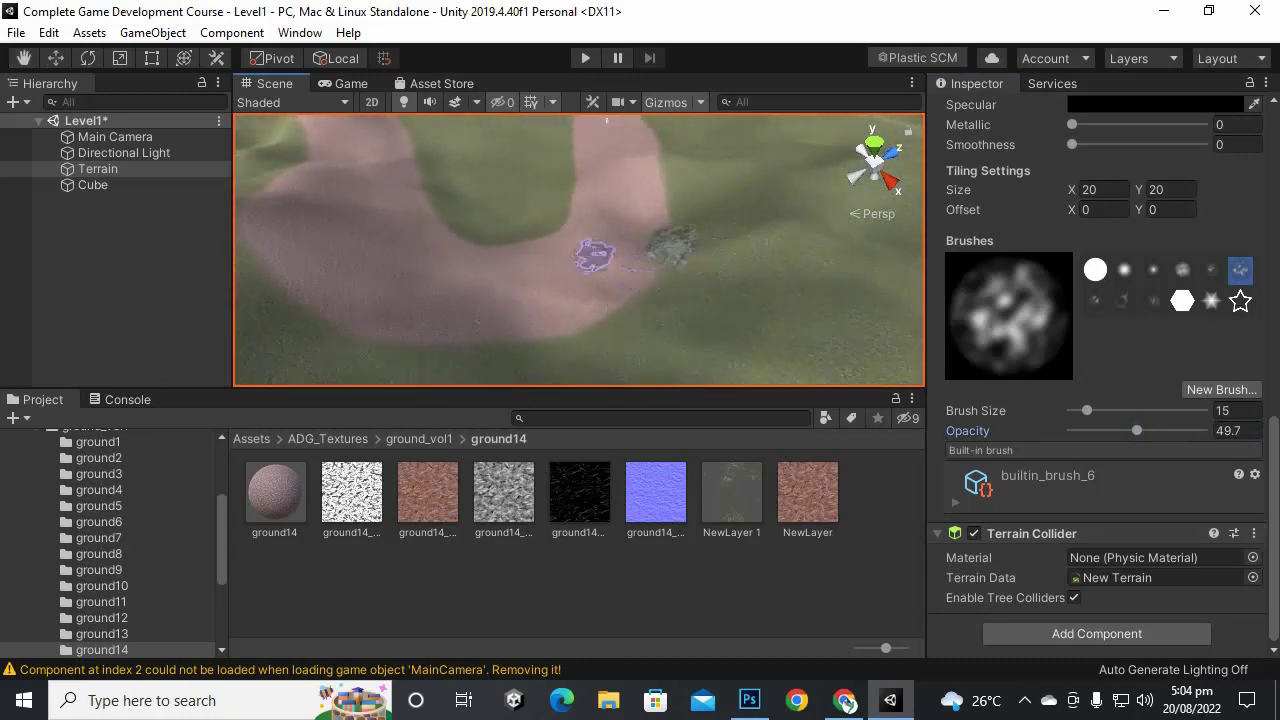
{"action": "right_click_drag", "start_coordinate": [657, 366], "coordinate": [700, 271]}
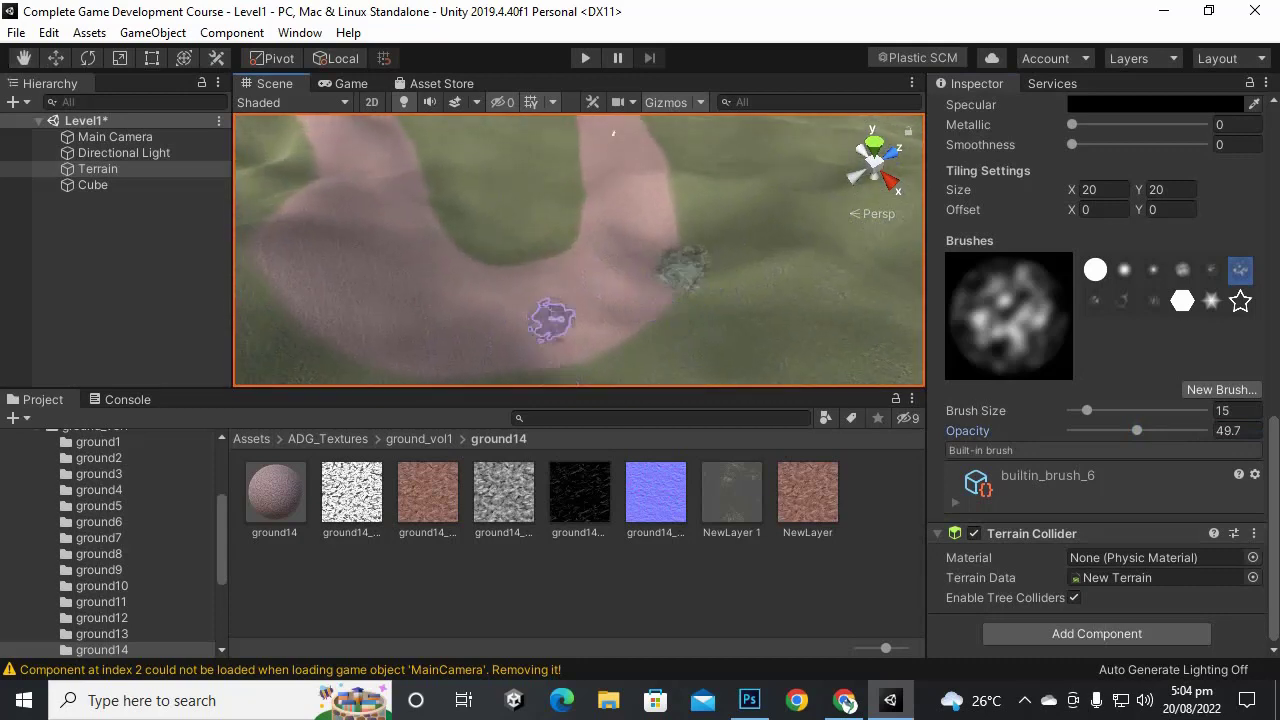
{"action": "mouse_move", "coordinate": [677, 263]}
{"action": "left_mouse_down"}
{"action": "mouse_move", "coordinate": [640, 335]}
{"action": "mouse_move", "coordinate": [514, 366]}
{"action": "mouse_move", "coordinate": [314, 320]}
{"action": "mouse_move", "coordinate": [262, 272]}
{"action": "left_mouse_up"}
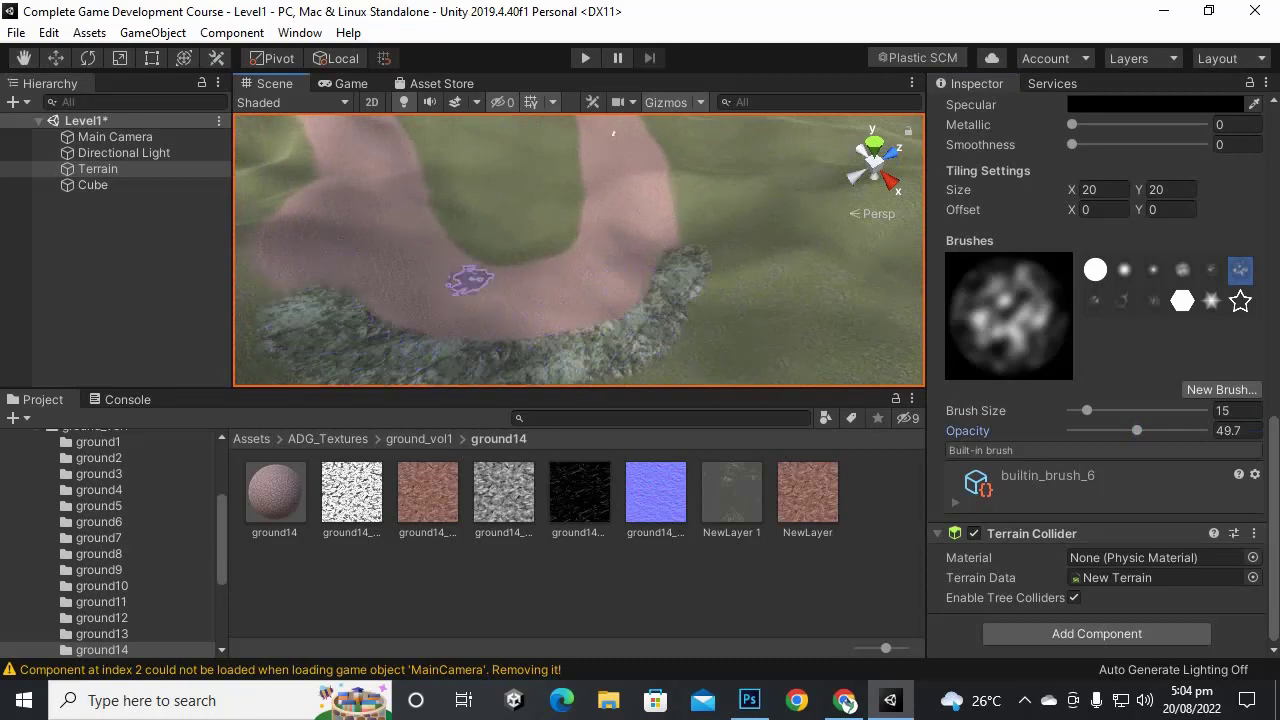
Step: Continue the mossy rock border from the bend along the outer edge of the path up to its far end
{"action": "mouse_move", "coordinate": [469, 280]}
{"action": "left_mouse_down", "text": "alt"}
{"action": "mouse_move", "coordinate": [749, 309]}
{"action": "mouse_move", "coordinate": [694, 272]}
{"action": "mouse_move", "coordinate": [622, 282]}
{"action": "left_mouse_up", "text": "alt"}
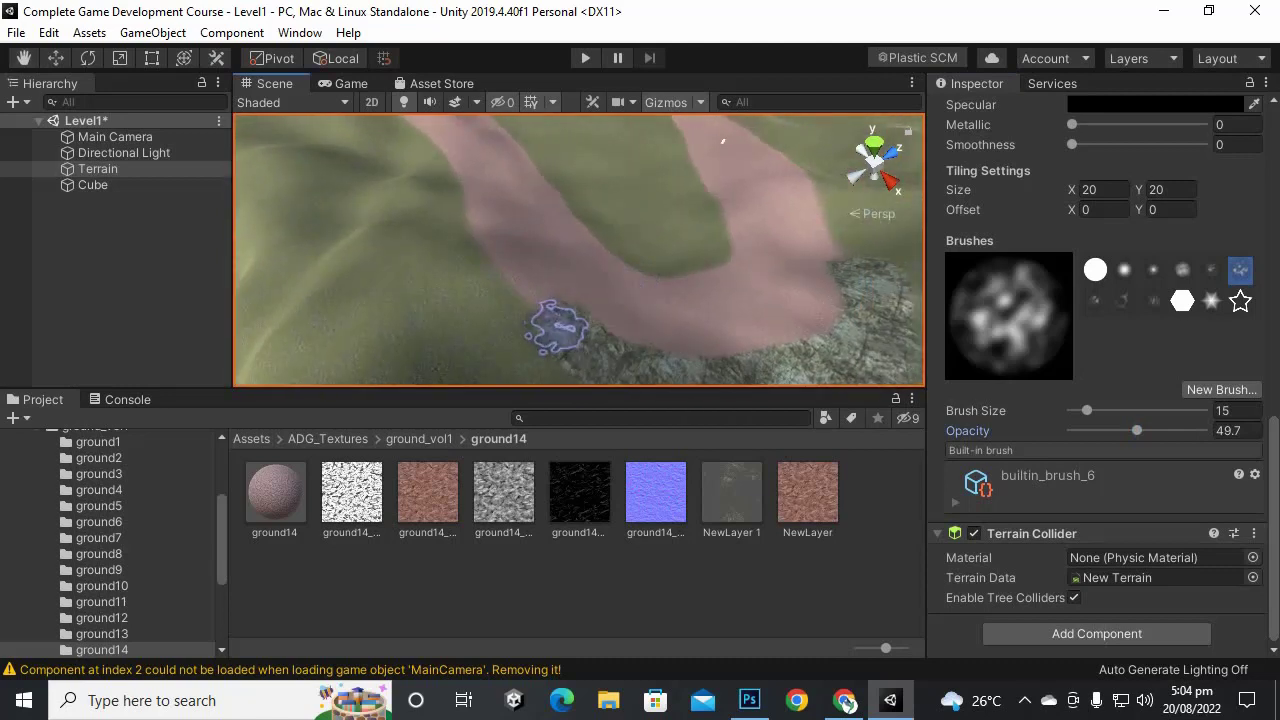
{"action": "mouse_move", "coordinate": [614, 234]}
{"action": "left_mouse_down", "text": "alt"}
{"action": "mouse_move", "coordinate": [648, 303]}
{"action": "mouse_move", "coordinate": [551, 366]}
{"action": "mouse_move", "coordinate": [543, 320]}
{"action": "mouse_move", "coordinate": [434, 206]}
{"action": "left_mouse_up", "text": "alt"}
{"action": "middle_click_drag", "start_coordinate": [586, 229], "coordinate": [606, 369]}
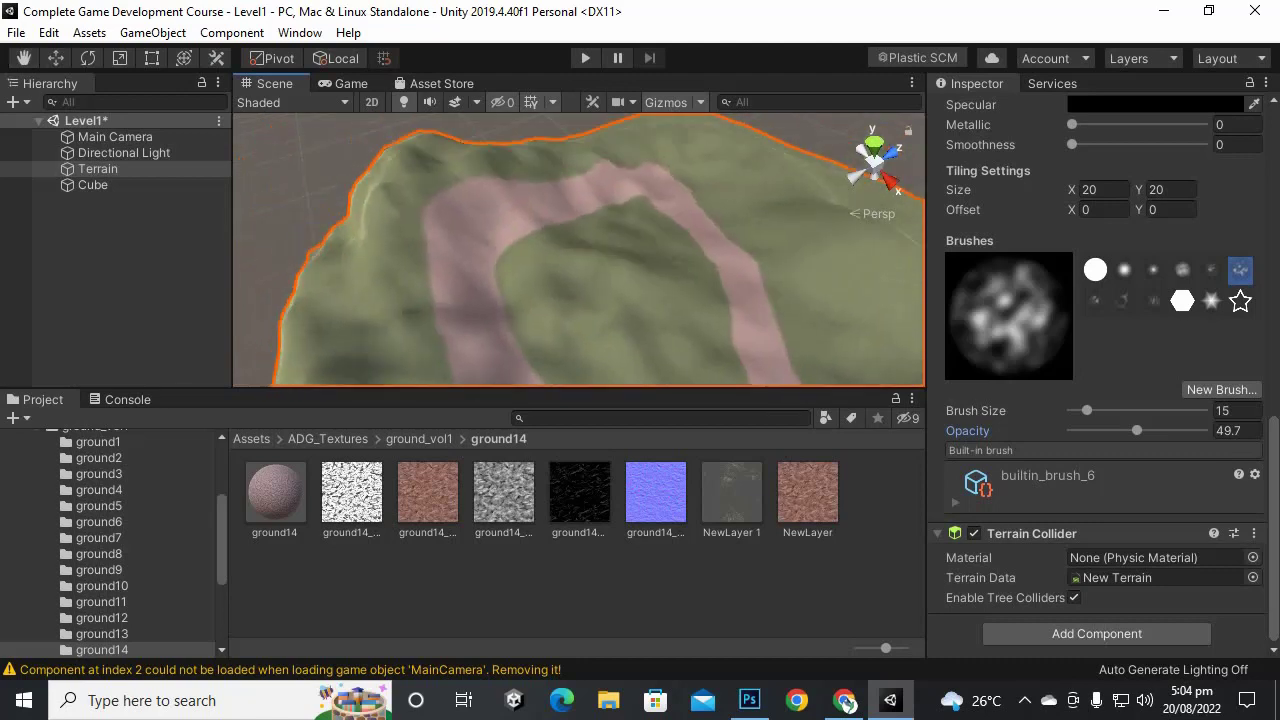
{"action": "middle_click_drag", "start_coordinate": [523, 244], "coordinate": [446, 143]}
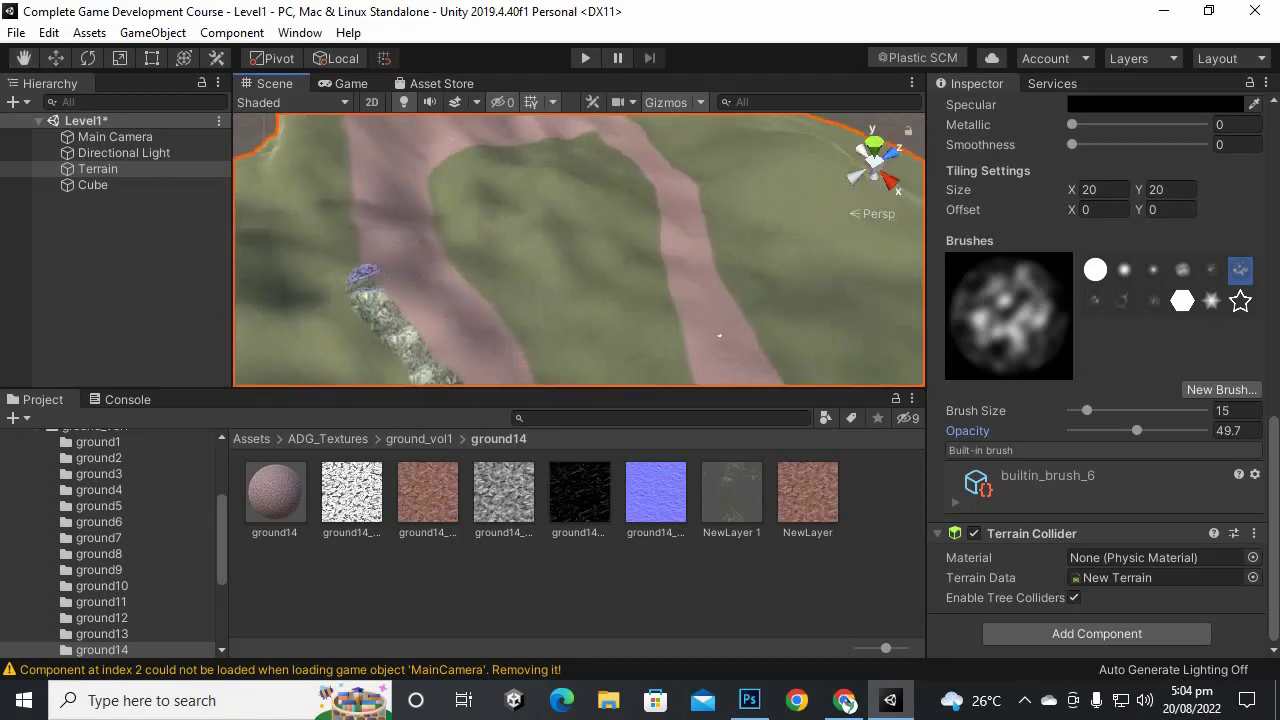
{"action": "left_click_drag", "start_coordinate": [358, 243], "coordinate": [347, 171]}
{"action": "middle_click_drag", "start_coordinate": [484, 168], "coordinate": [488, 359]}
{"action": "mouse_move", "coordinate": [378, 333]}
{"action": "left_mouse_down"}
{"action": "mouse_move", "coordinate": [380, 275]}
{"action": "mouse_move", "coordinate": [405, 242]}
{"action": "mouse_move", "coordinate": [457, 228]}
{"action": "left_mouse_up"}
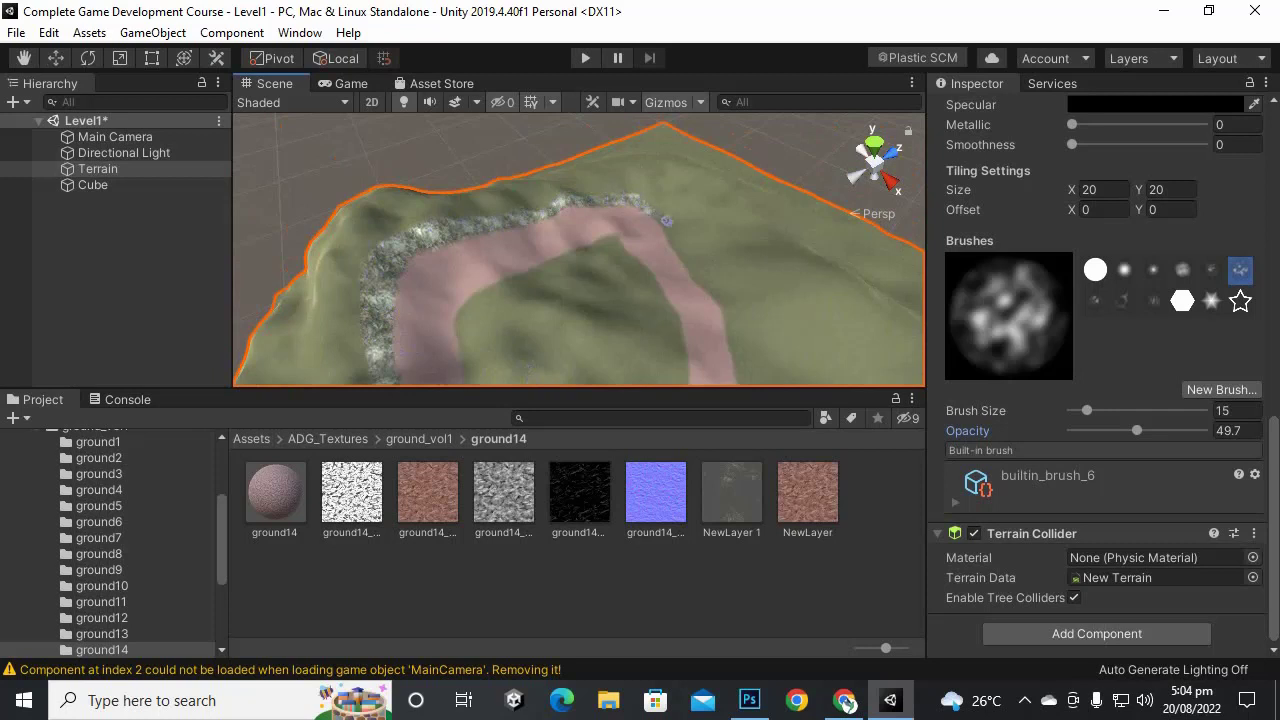
Step: Paint mossy rock along the outer edge of the path's other long side, from the far corner back to the bend
{"action": "middle_click_drag", "start_coordinate": [790, 278], "coordinate": [506, 297]}
{"action": "scroll", "coordinate": [509, 292], "scroll_direction": "up", "scroll_amount": 3}
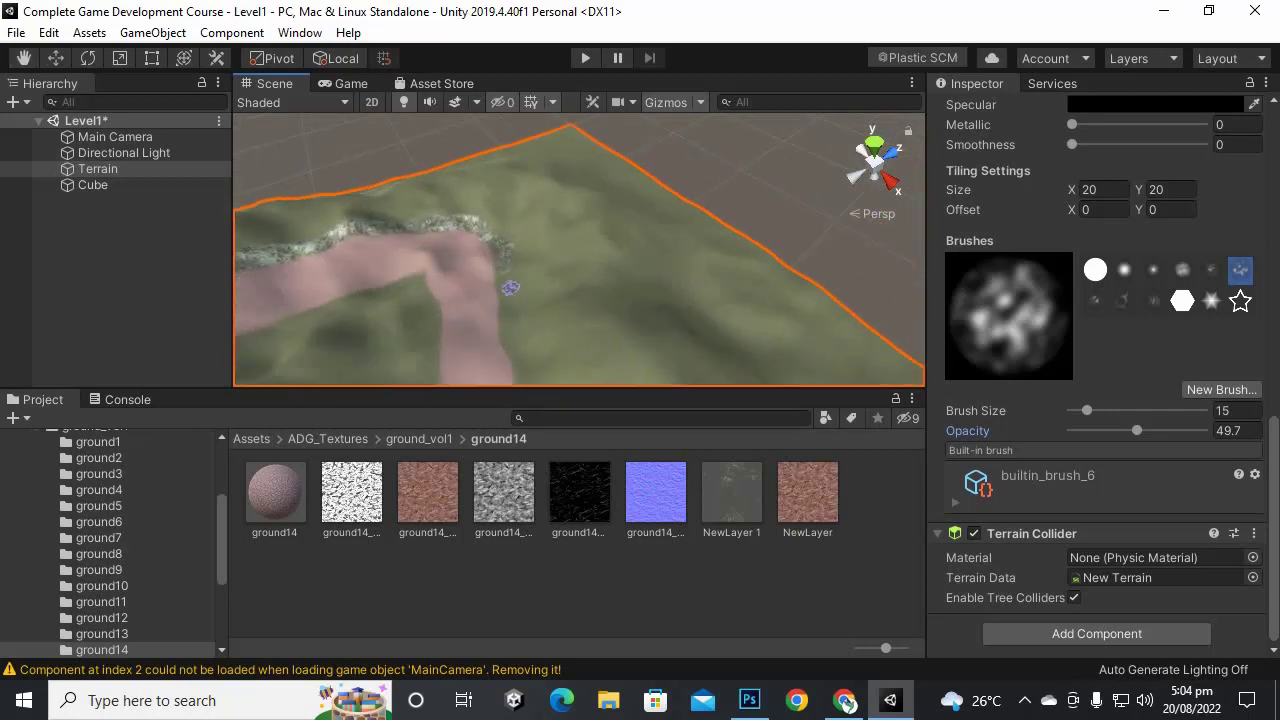
{"action": "middle_click_drag", "start_coordinate": [623, 289], "coordinate": [712, 224]}
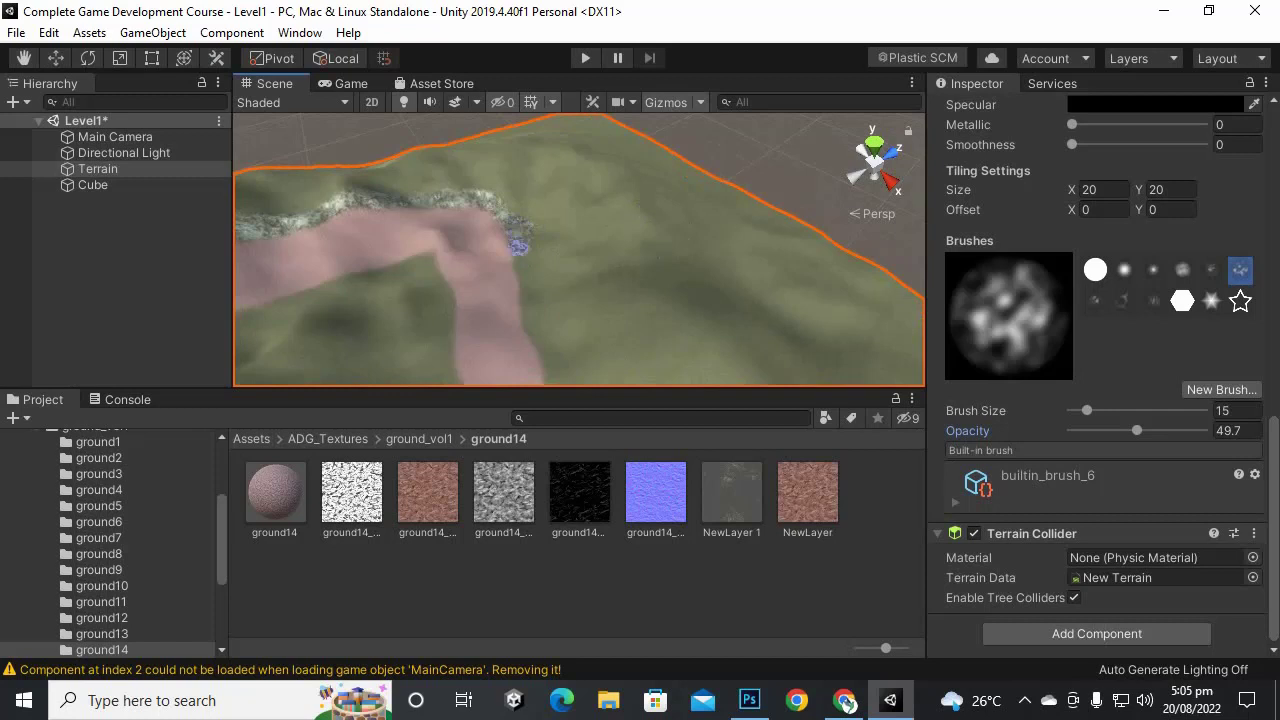
{"action": "mouse_move", "coordinate": [681, 357]}
{"action": "middle_mouse_down"}
{"action": "mouse_move", "coordinate": [625, 265]}
{"action": "mouse_move", "coordinate": [651, 247]}
{"action": "mouse_move", "coordinate": [695, 135]}
{"action": "middle_mouse_up"}
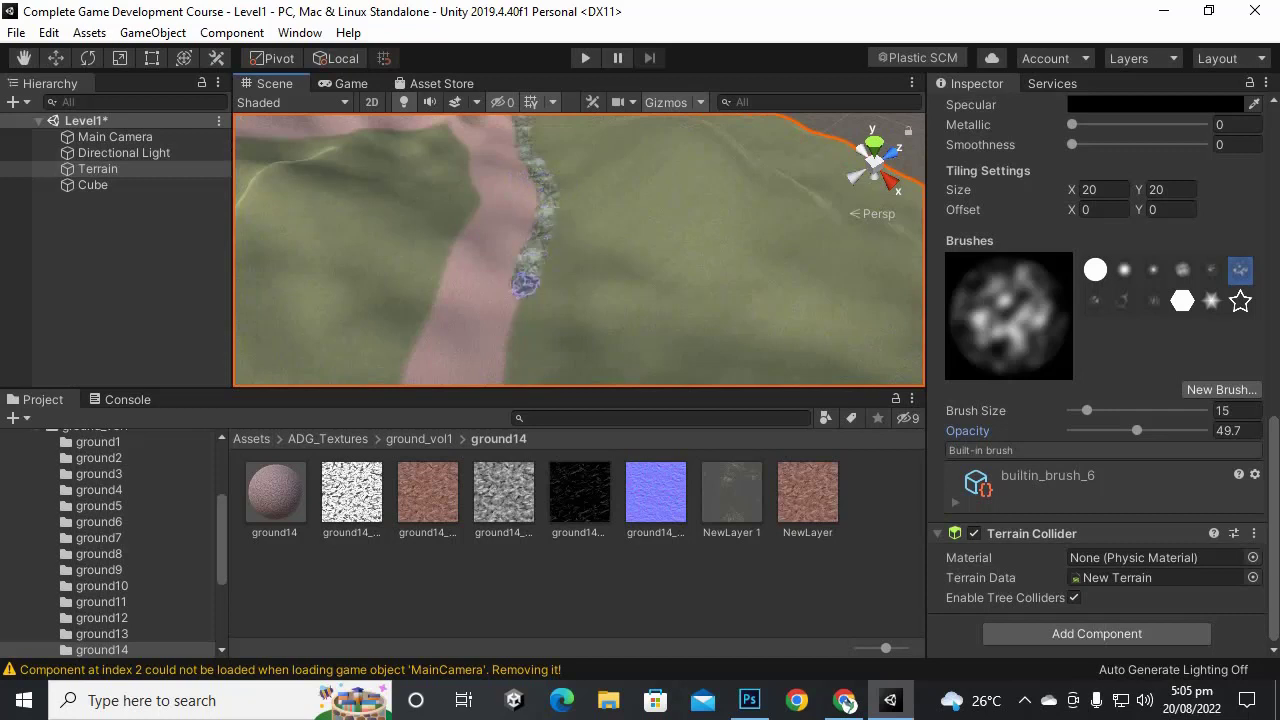
{"action": "mouse_move", "coordinate": [512, 336]}
{"action": "middle_mouse_down"}
{"action": "mouse_move", "coordinate": [481, 143]}
{"action": "mouse_move", "coordinate": [520, 192]}
{"action": "middle_mouse_up"}
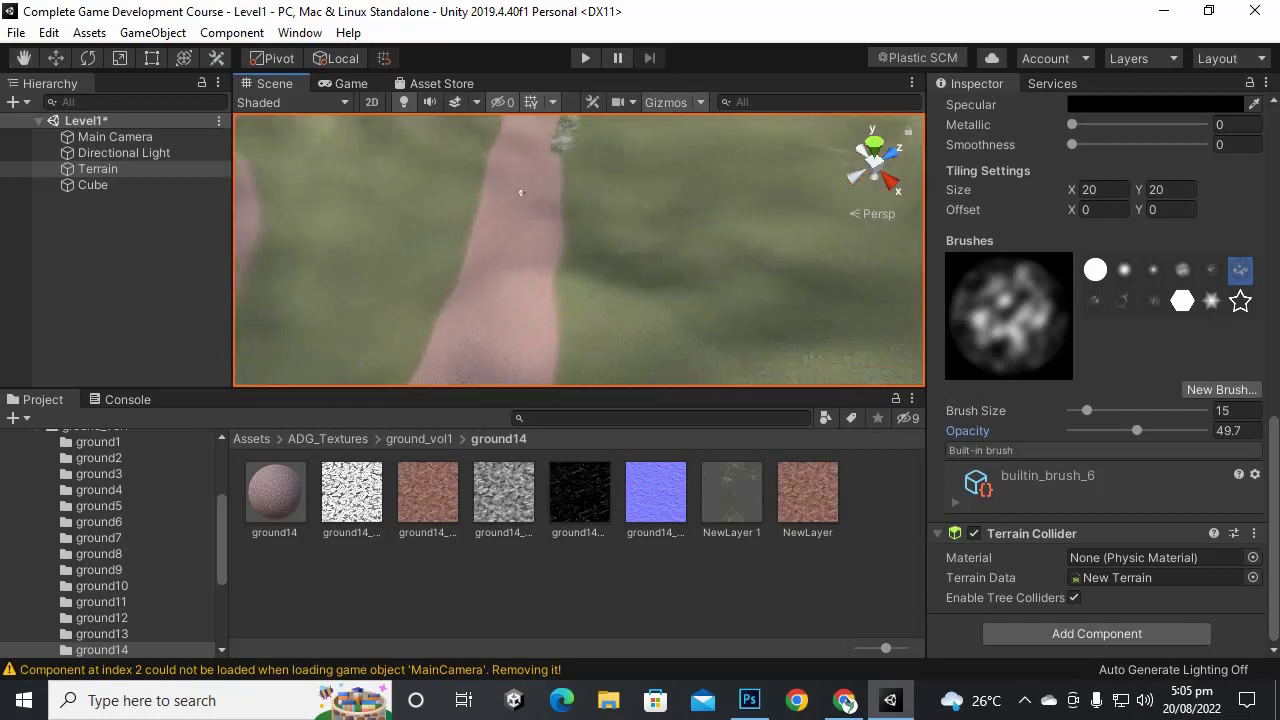
{"action": "left_click_drag", "start_coordinate": [565, 172], "coordinate": [570, 335]}
{"action": "mouse_move", "coordinate": [642, 300]}
{"action": "middle_mouse_down"}
{"action": "mouse_move", "coordinate": [650, 172]}
{"action": "mouse_move", "coordinate": [666, 183]}
{"action": "middle_mouse_up"}
{"action": "left_click_drag", "start_coordinate": [637, 160], "coordinate": [652, 222]}
{"action": "middle_click_drag", "start_coordinate": [625, 175], "coordinate": [709, 303]}
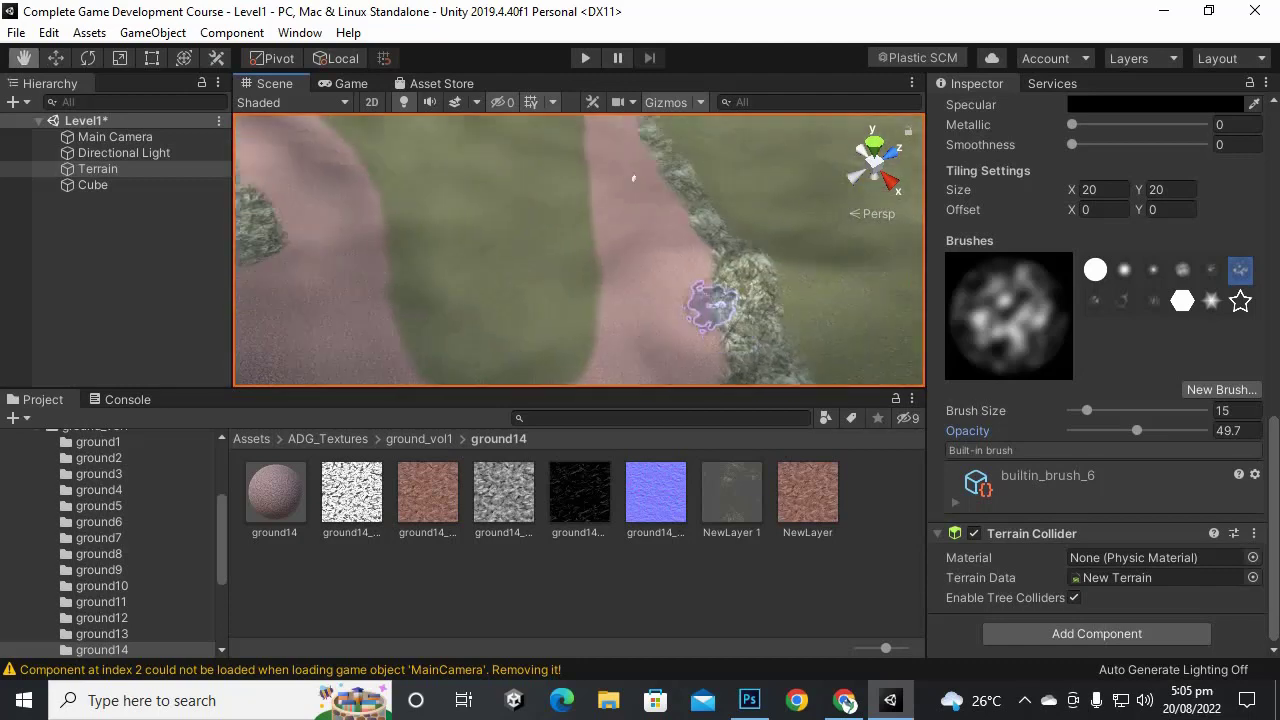
Step: Paint mossy rock along the path's inner edge, from the bend up the cube's side and across the far end
{"action": "mouse_move", "coordinate": [571, 363]}
{"action": "middle_mouse_down"}
{"action": "mouse_move", "coordinate": [611, 237]}
{"action": "mouse_move", "coordinate": [606, 246]}
{"action": "middle_mouse_up"}
{"action": "mouse_move", "coordinate": [497, 259]}
{"action": "left_mouse_down"}
{"action": "mouse_move", "coordinate": [451, 251]}
{"action": "mouse_move", "coordinate": [538, 311]}
{"action": "mouse_move", "coordinate": [612, 284]}
{"action": "mouse_move", "coordinate": [620, 170]}
{"action": "left_mouse_up"}
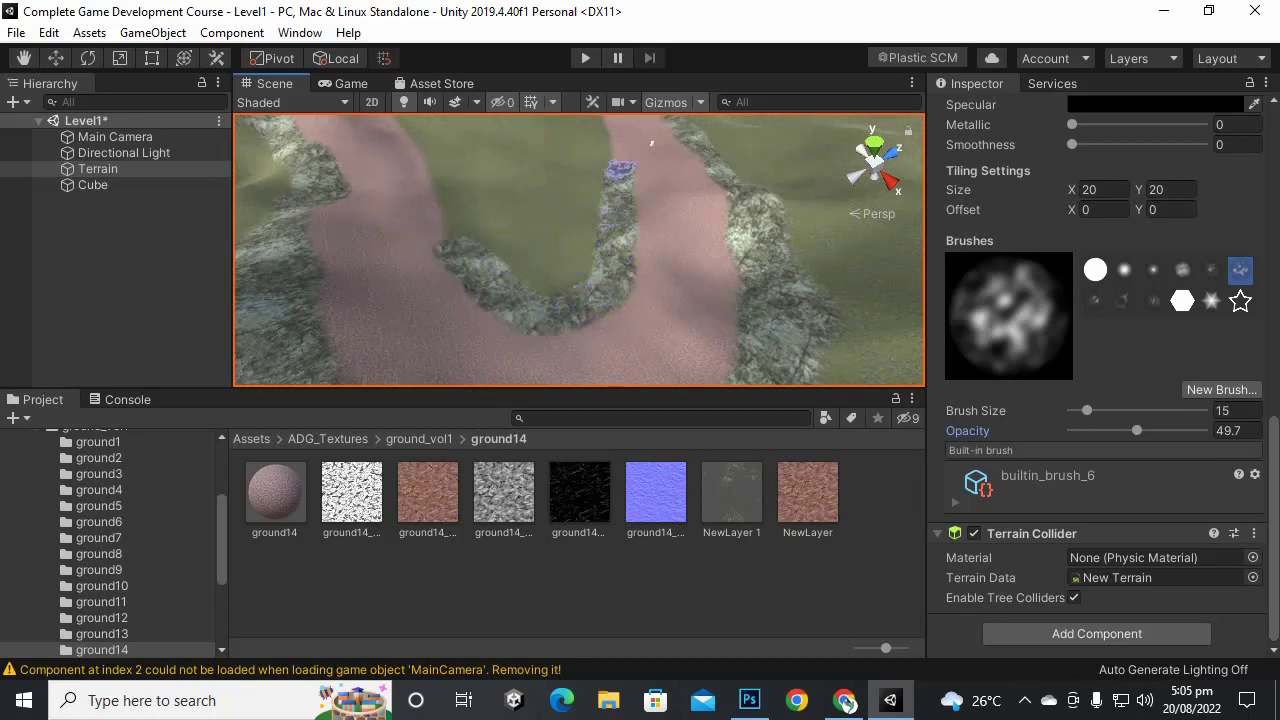
{"action": "middle_click_drag", "start_coordinate": [651, 143], "coordinate": [696, 325]}
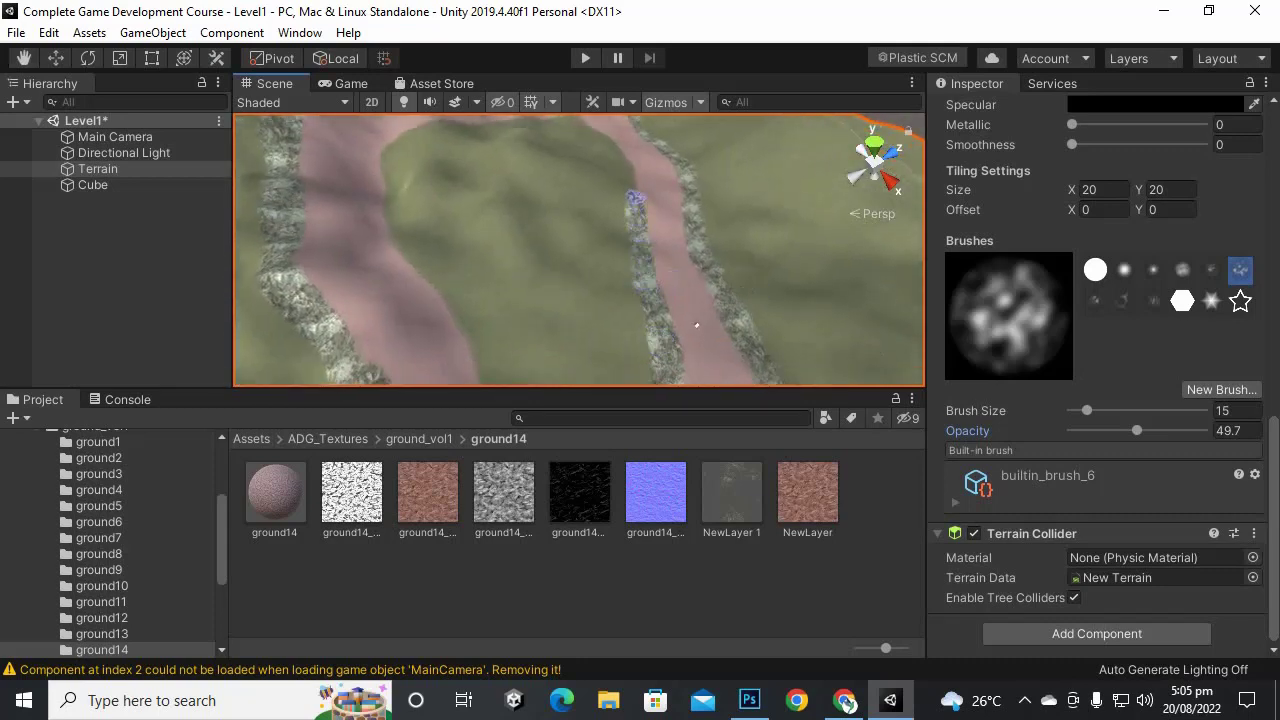
{"action": "middle_click_drag", "start_coordinate": [436, 164], "coordinate": [440, 339]}
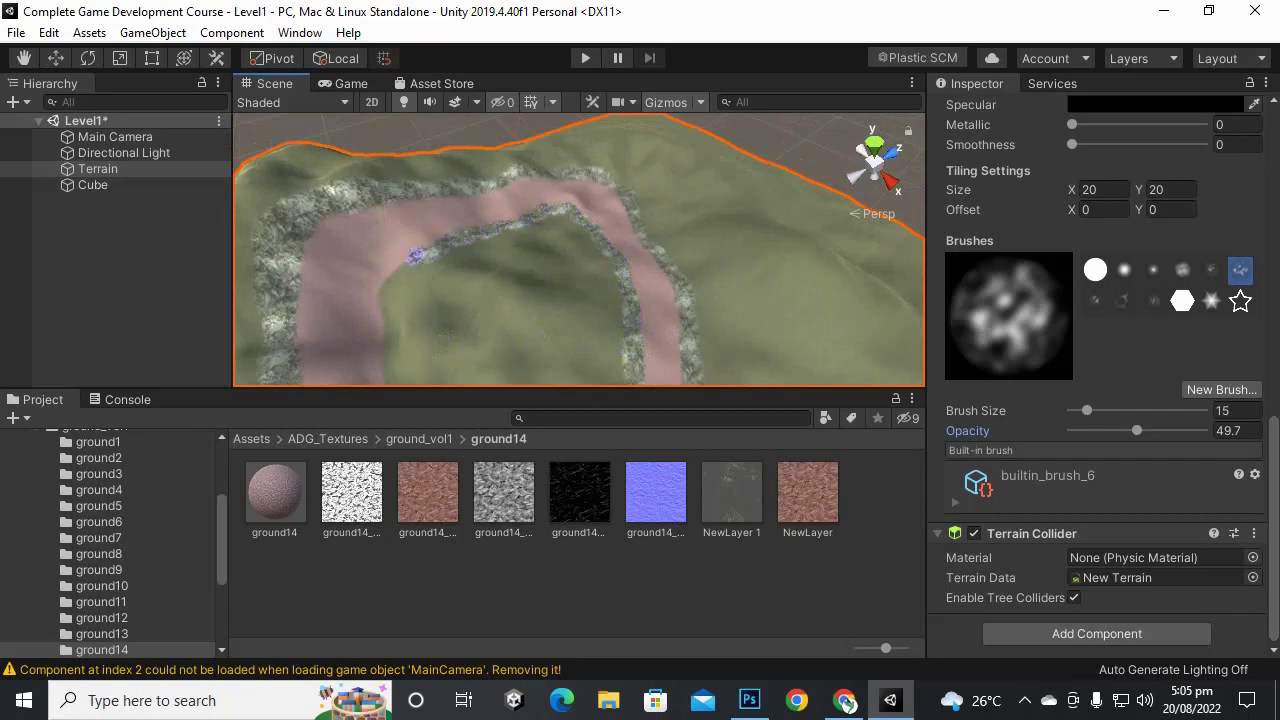
Step: Paint mossy rock down the remaining inner edge of the path to close the border at the bend
{"action": "left_click_drag", "start_coordinate": [388, 275], "coordinate": [385, 372]}
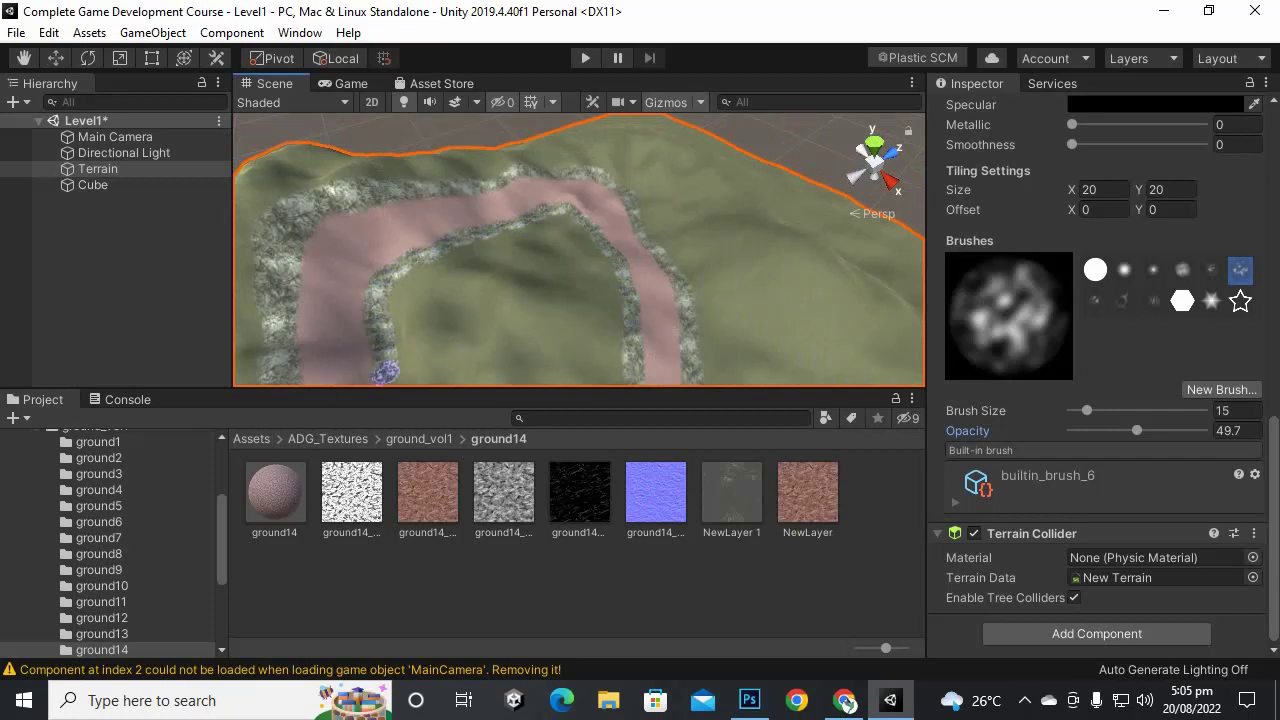
{"action": "middle_click_drag", "start_coordinate": [560, 266], "coordinate": [568, 114]}
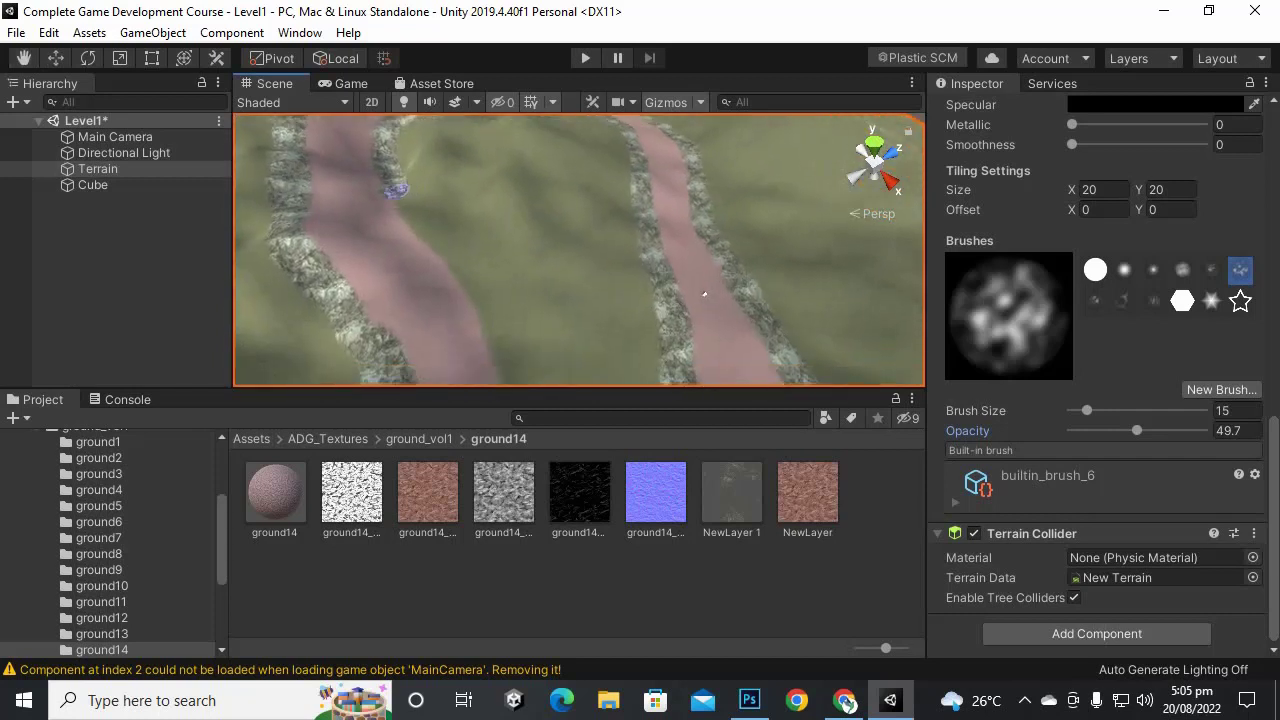
{"action": "left_click_drag", "start_coordinate": [397, 195], "coordinate": [492, 339]}
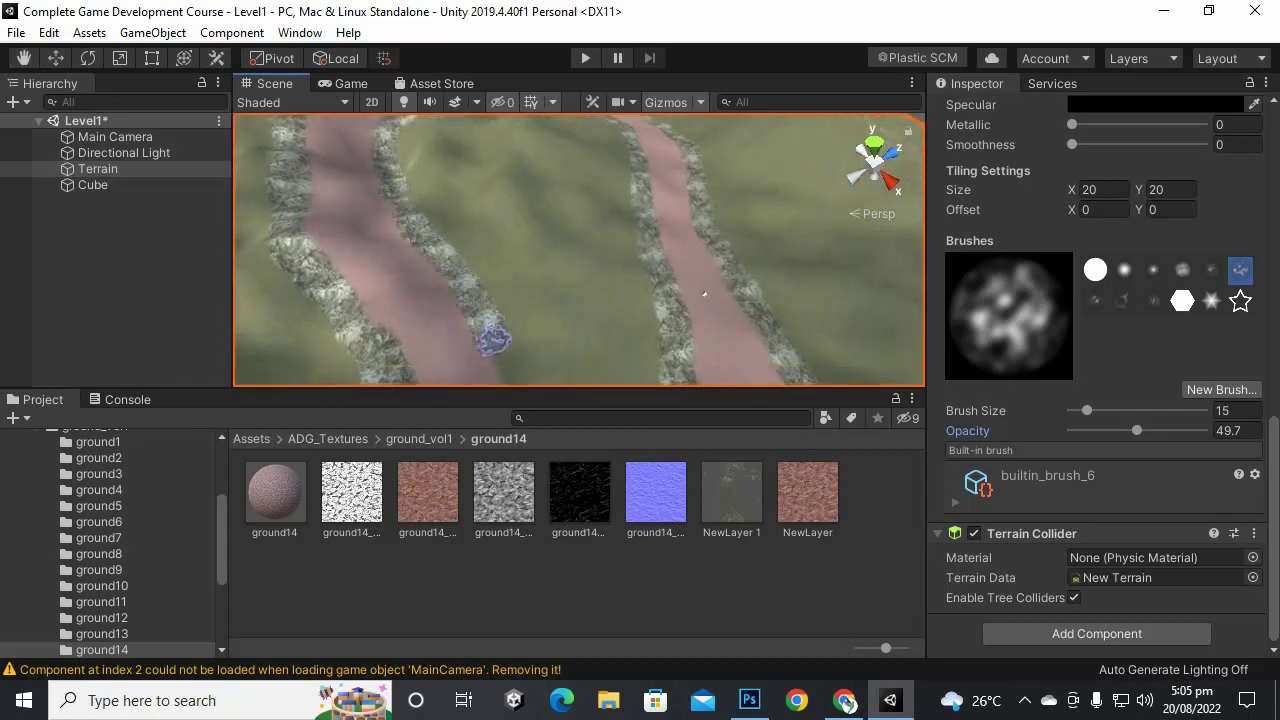
{"action": "middle_click_drag", "start_coordinate": [586, 237], "coordinate": [540, 86]}
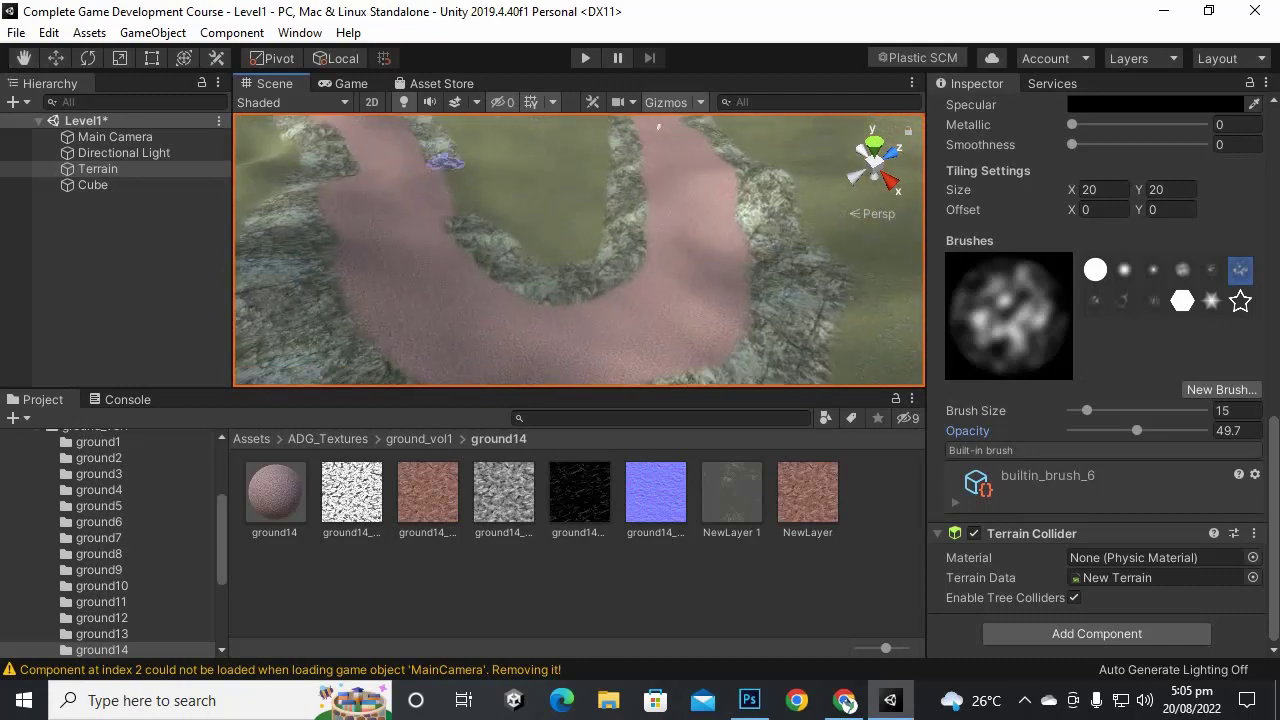
Step: Examine the mossy rock borders around the whole path loop and close up beside the reference cube
{"action": "scroll", "coordinate": [596, 222], "scroll_direction": "down", "scroll_amount": 4}
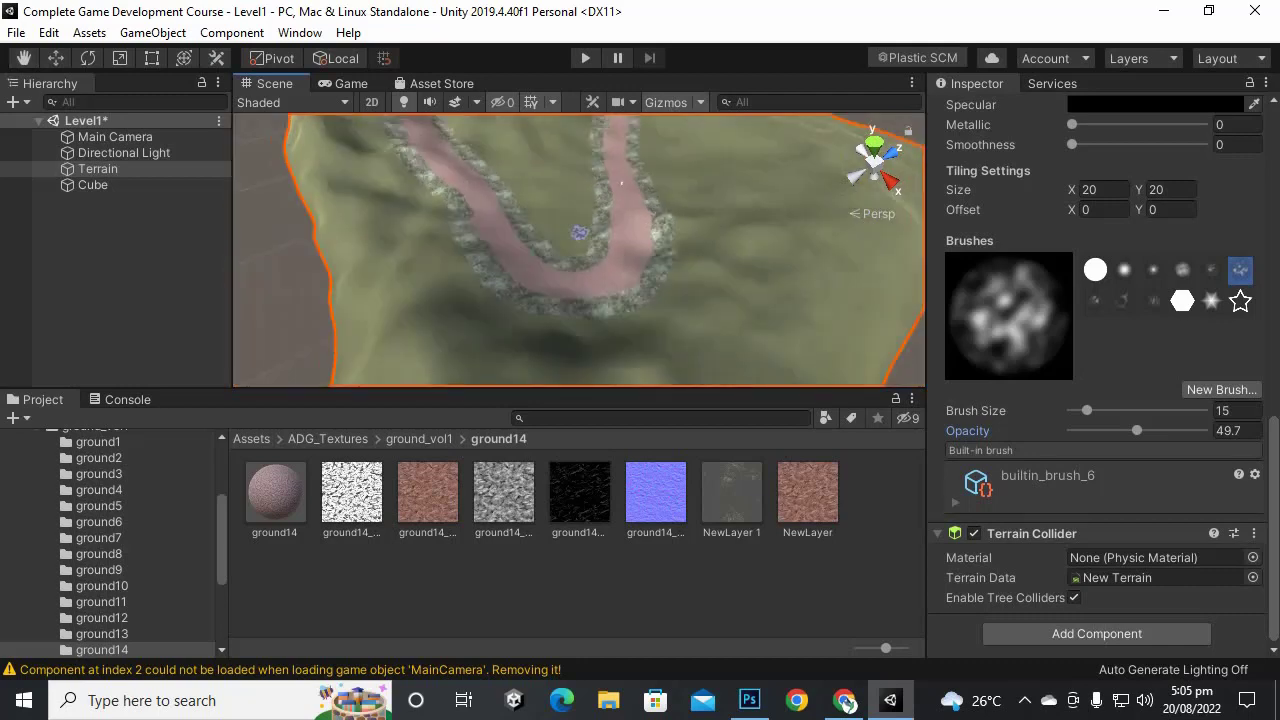
{"action": "scroll", "coordinate": [579, 232], "scroll_direction": "down", "scroll_amount": 6}
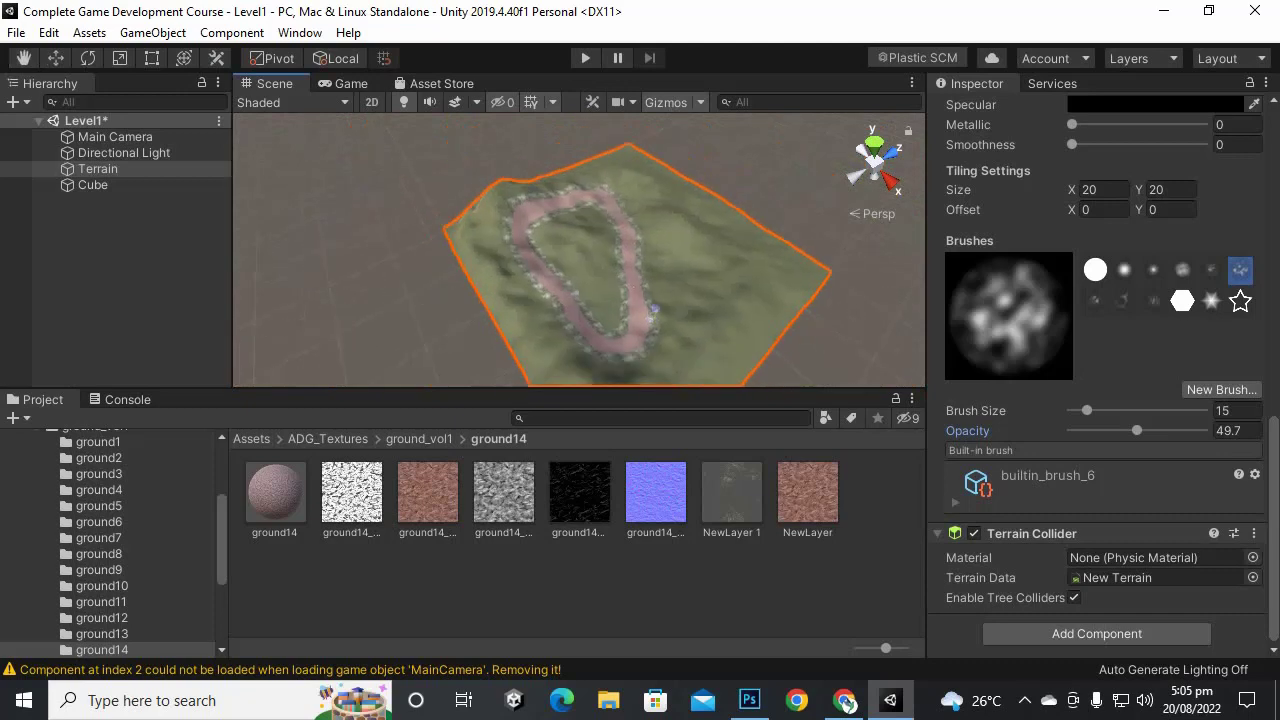
{"action": "scroll", "coordinate": [730, 295], "scroll_direction": "up", "scroll_amount": 5}
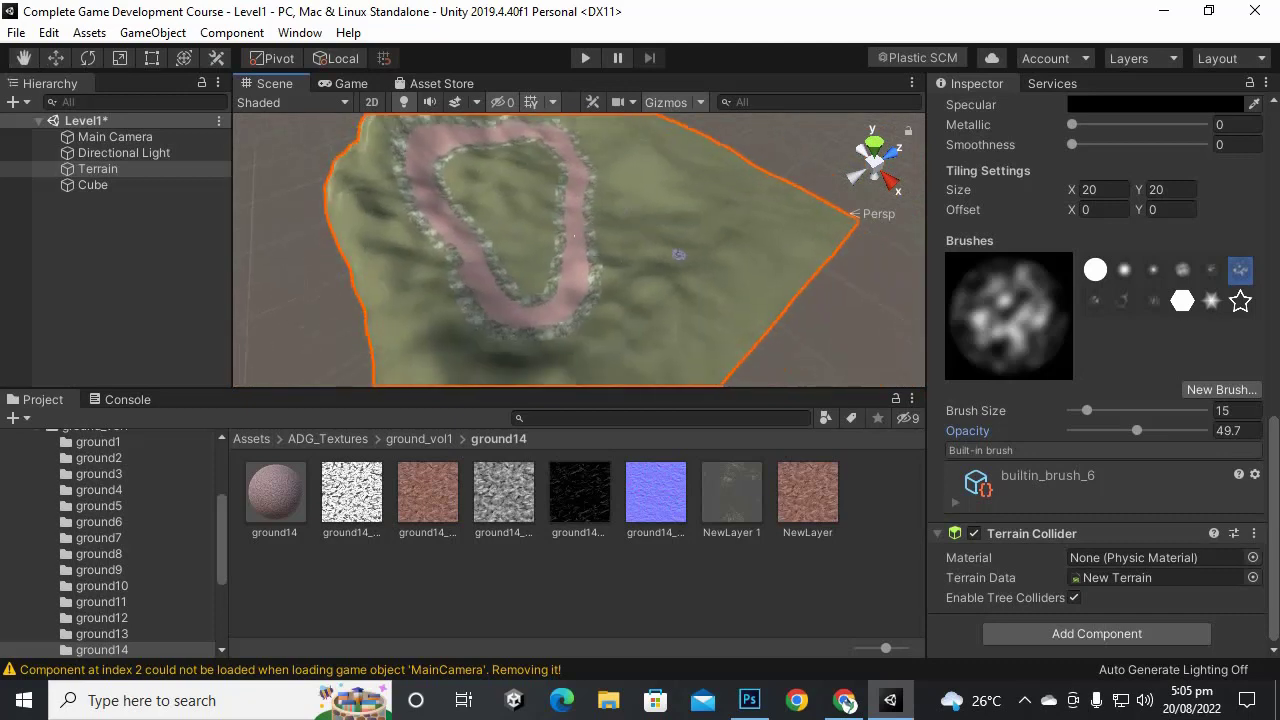
{"action": "scroll", "coordinate": [549, 278], "scroll_direction": "up", "scroll_amount": 8}
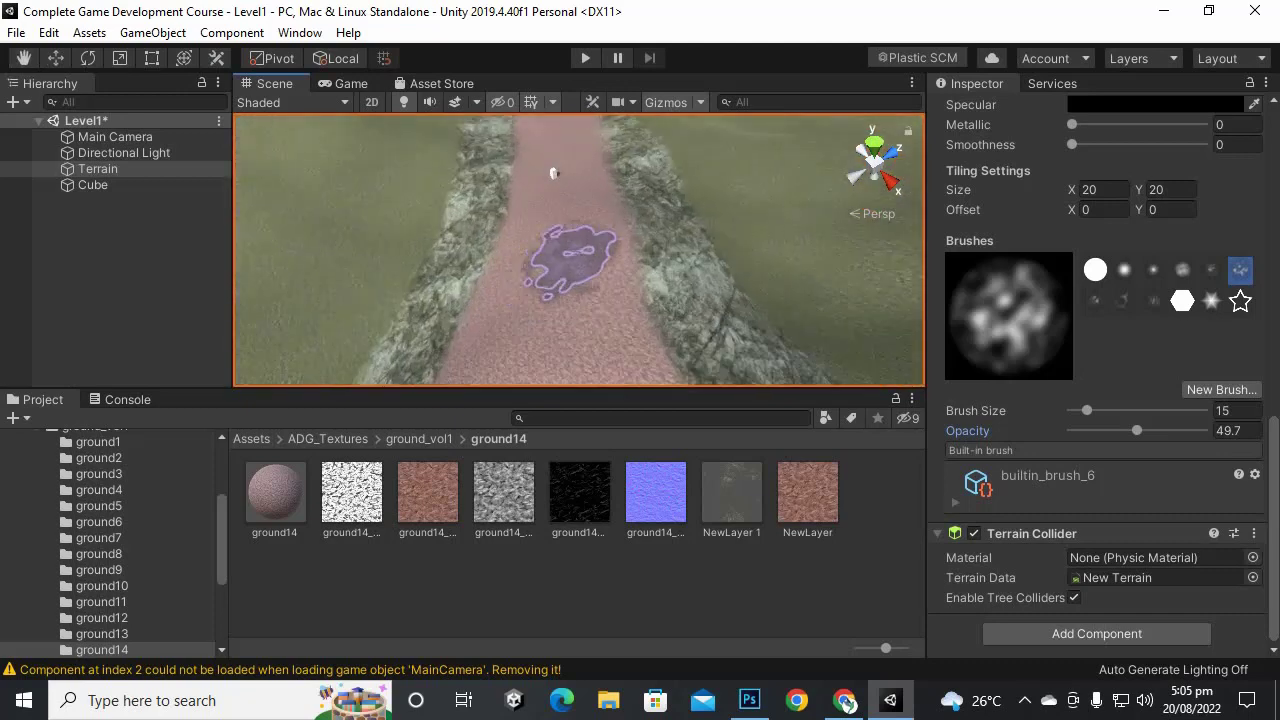
{"action": "scroll", "coordinate": [600, 226], "scroll_direction": "down", "scroll_amount": 2}
{"action": "middle_click_drag", "start_coordinate": [617, 214], "coordinate": [640, 300]}
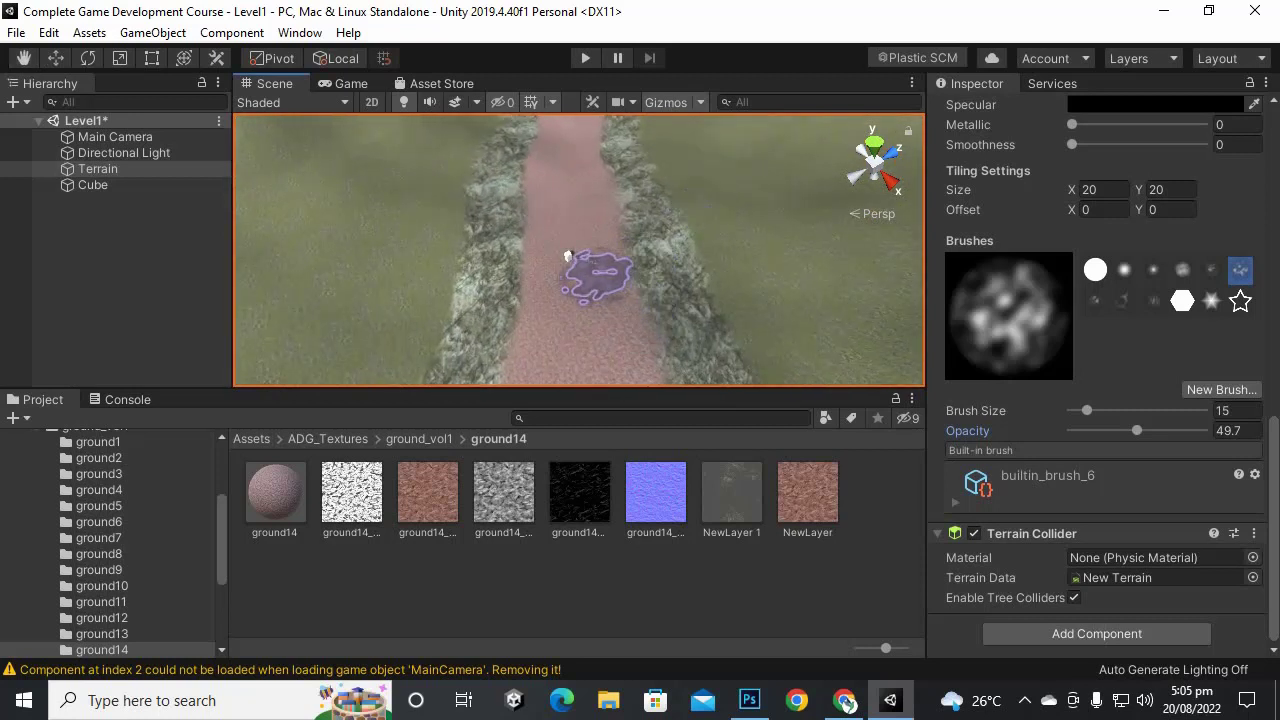
Step: Add the Conifer_Desktop prefab as a paintable tree type on the terrain
{"action": "left_click", "coordinate": [430, 590]}
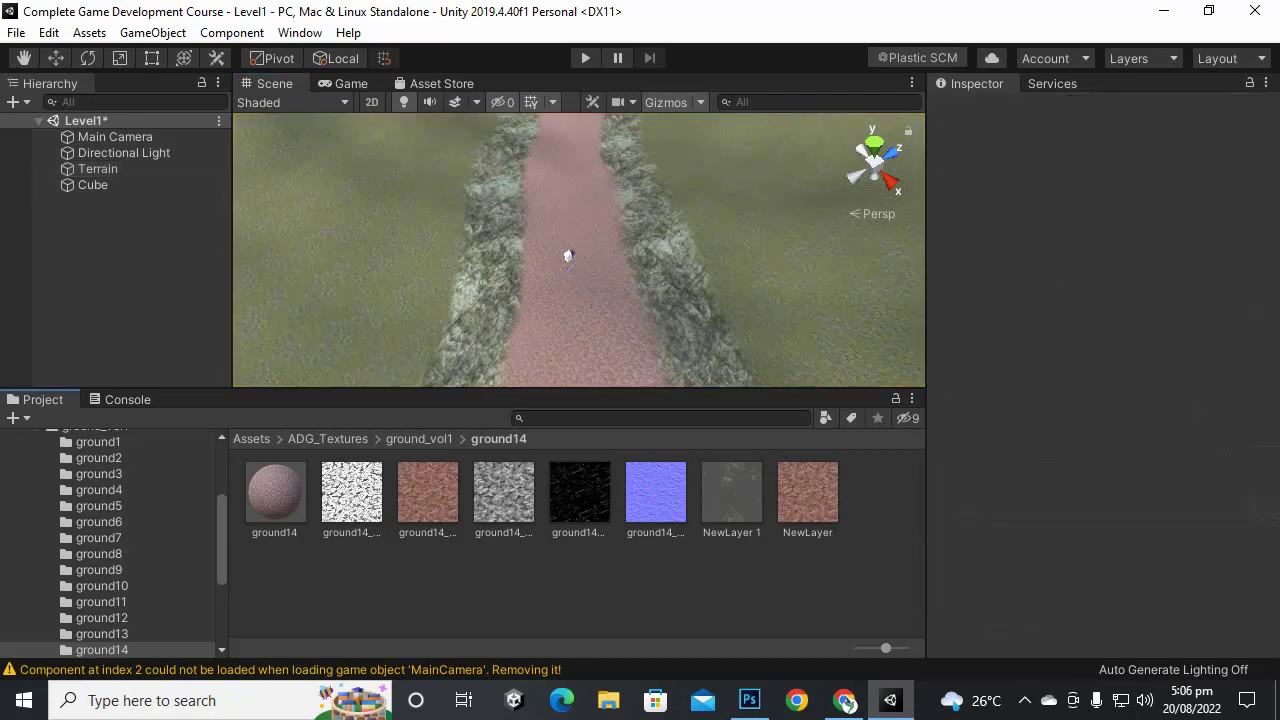
{"action": "left_click", "coordinate": [567, 256]}
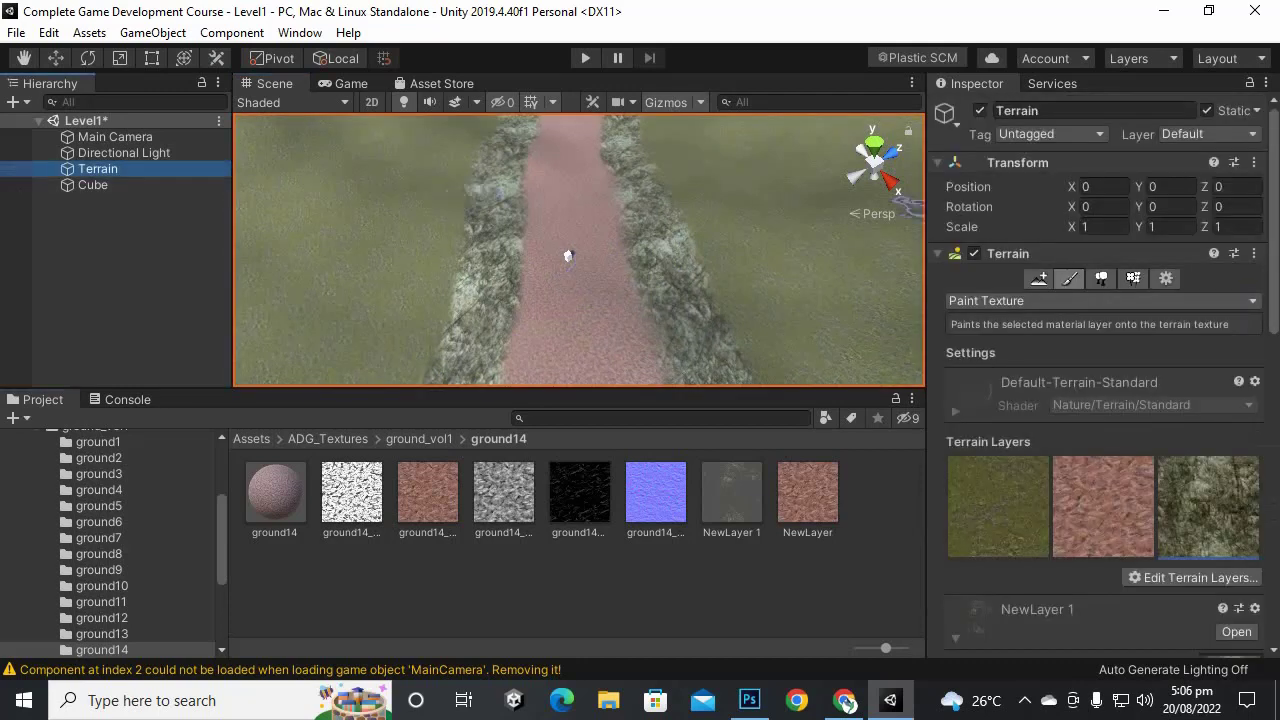
{"action": "left_click", "coordinate": [1101, 278]}
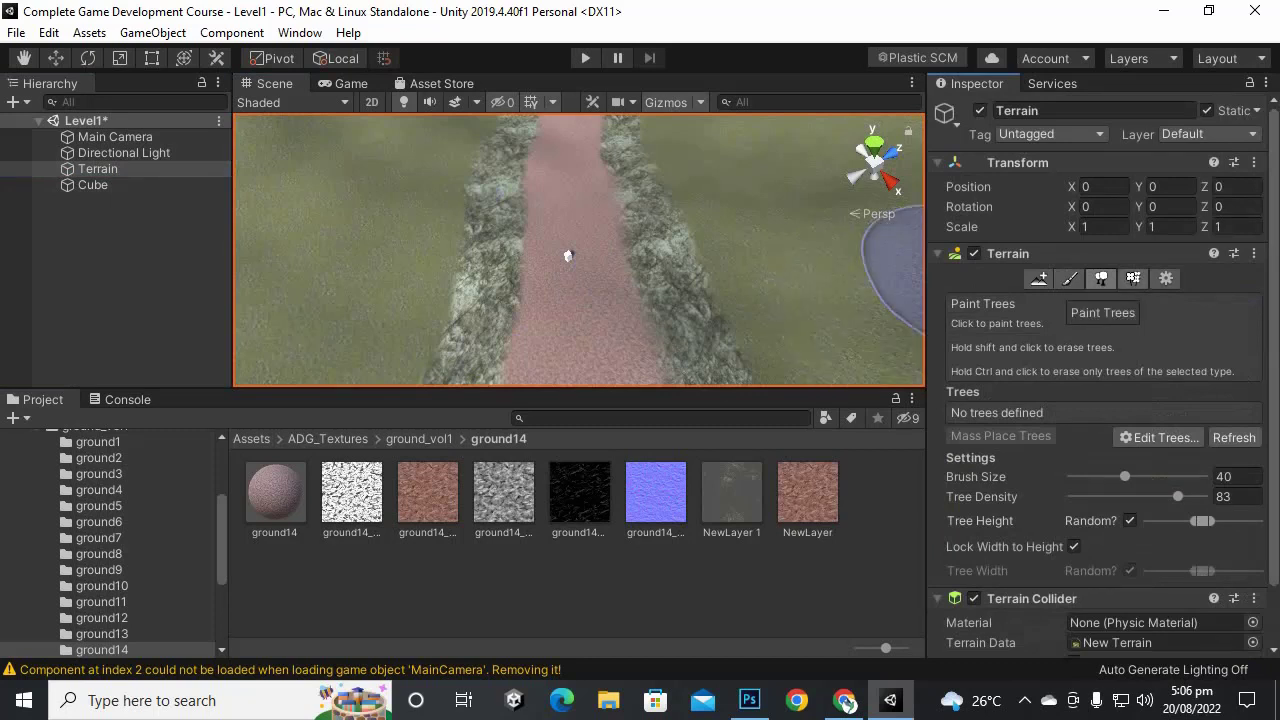
{"action": "left_click", "coordinate": [1160, 437]}
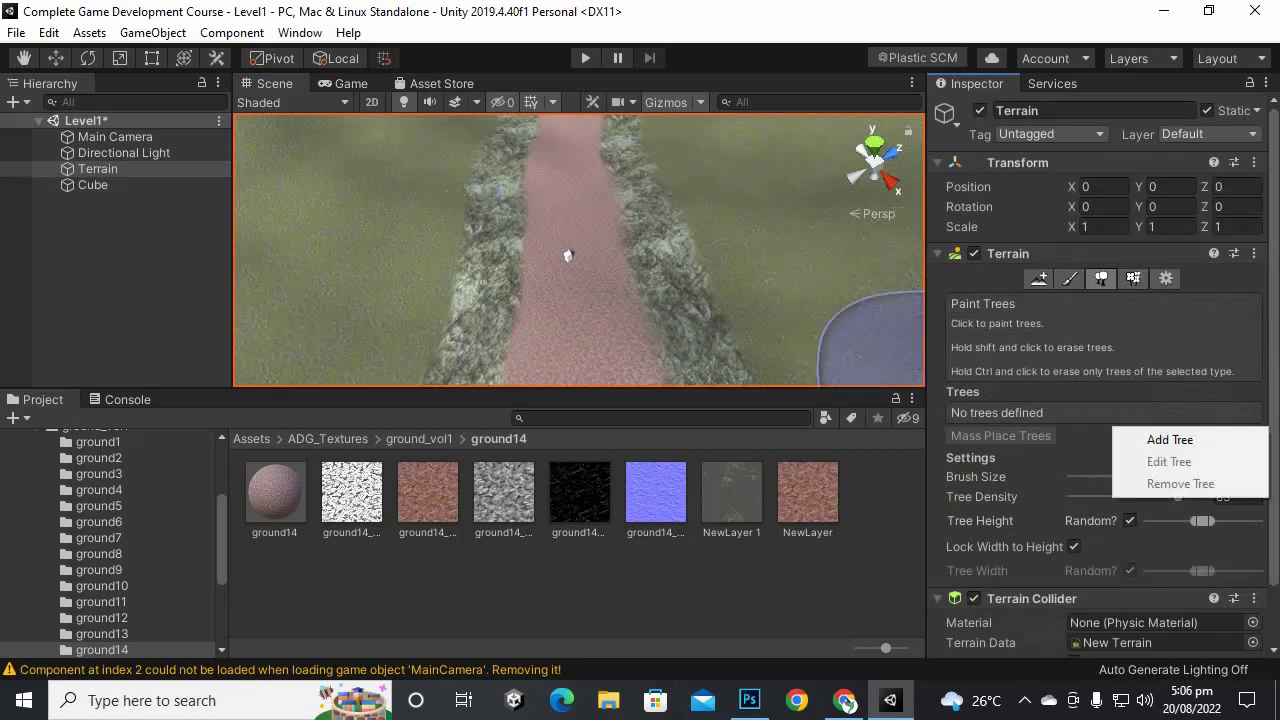
{"action": "left_click", "coordinate": [1170, 440]}
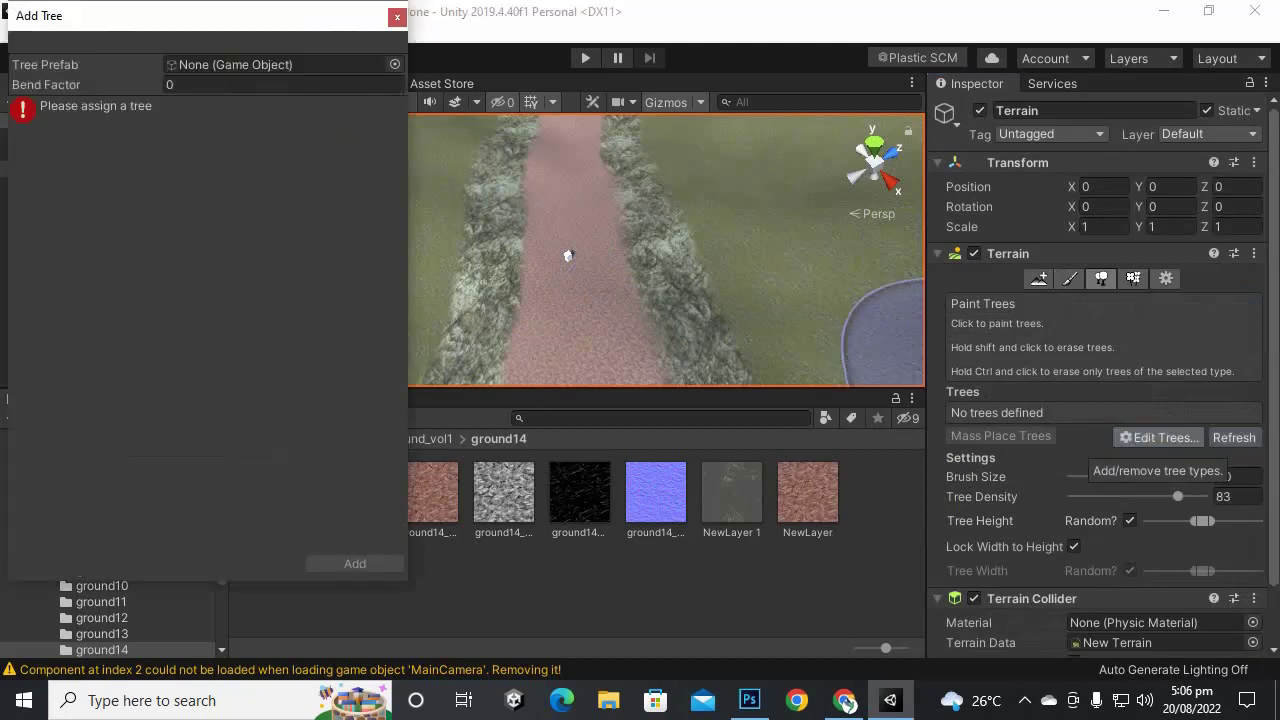
{"action": "left_click_drag", "start_coordinate": [200, 15], "coordinate": [724, 147]}
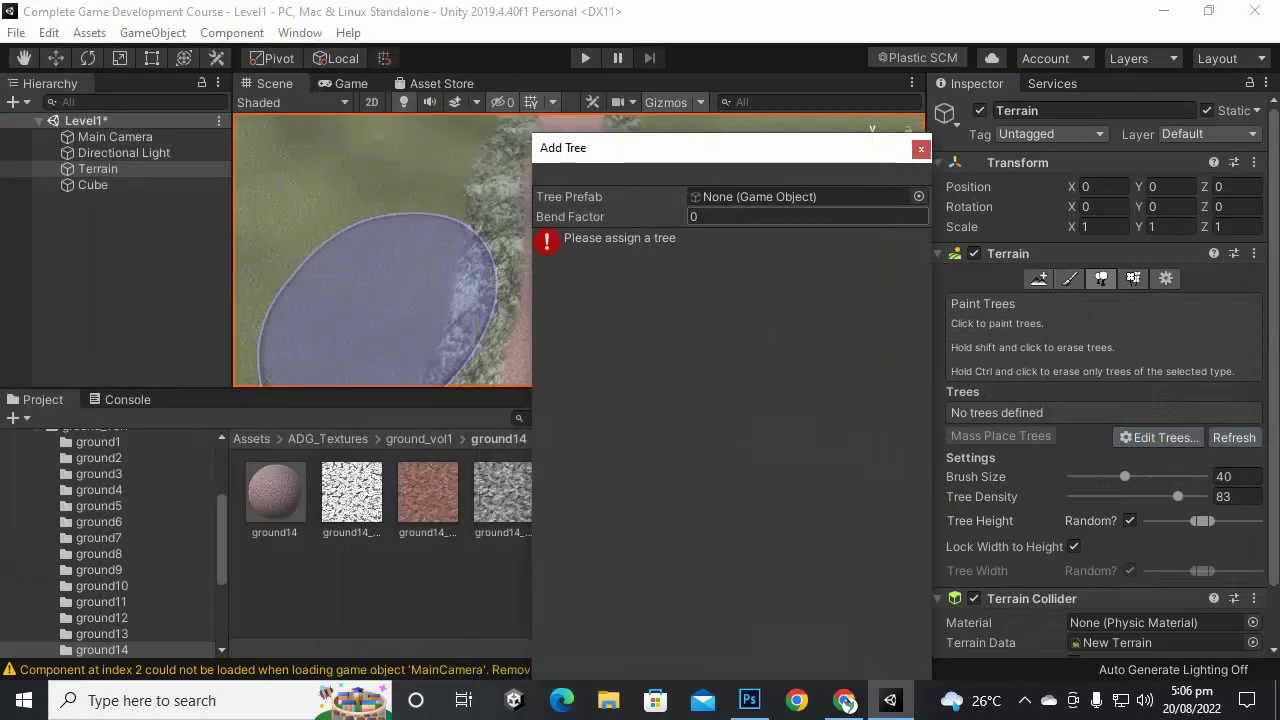
{"action": "left_click", "coordinate": [918, 196]}
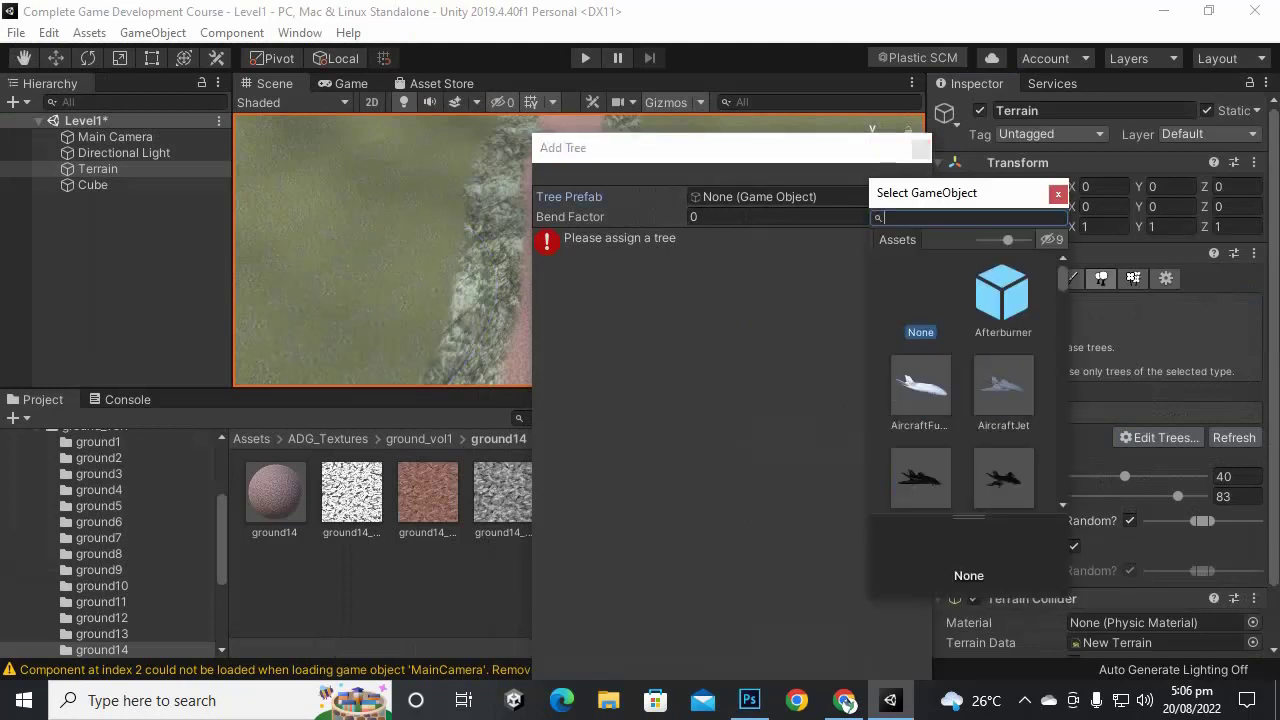
{"action": "type", "text": "con"}
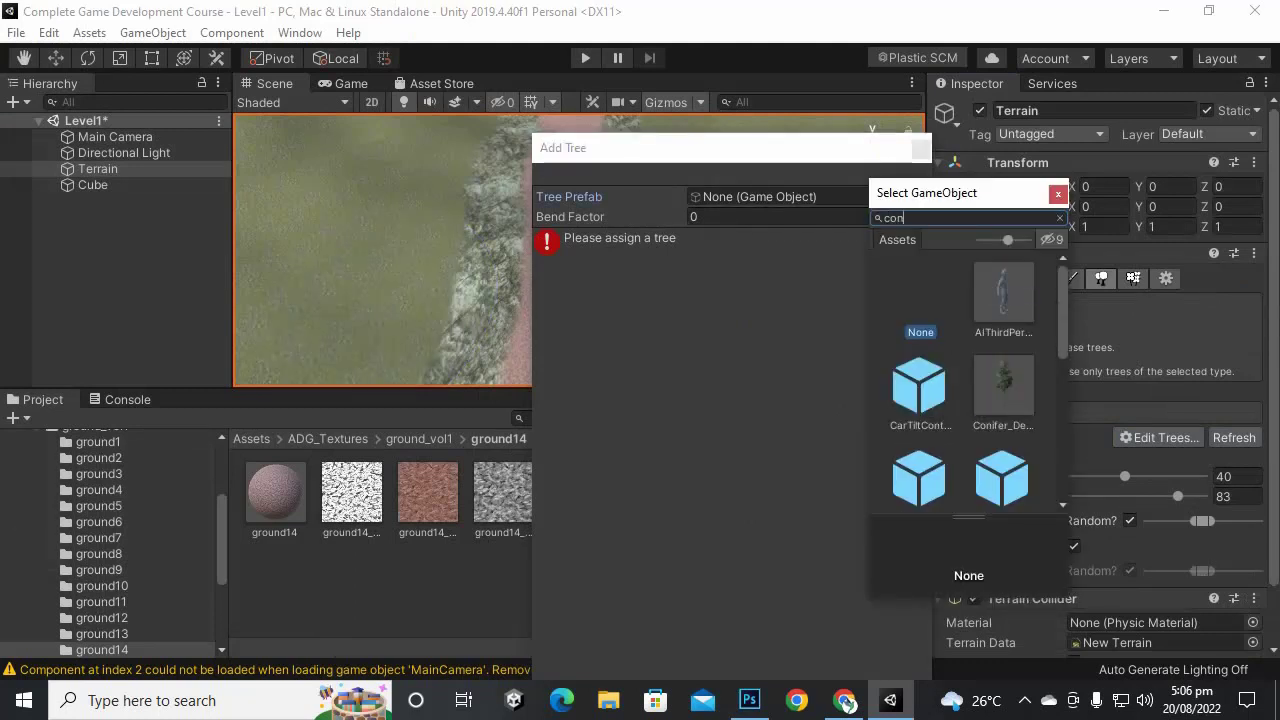
{"action": "type", "text": "i"}
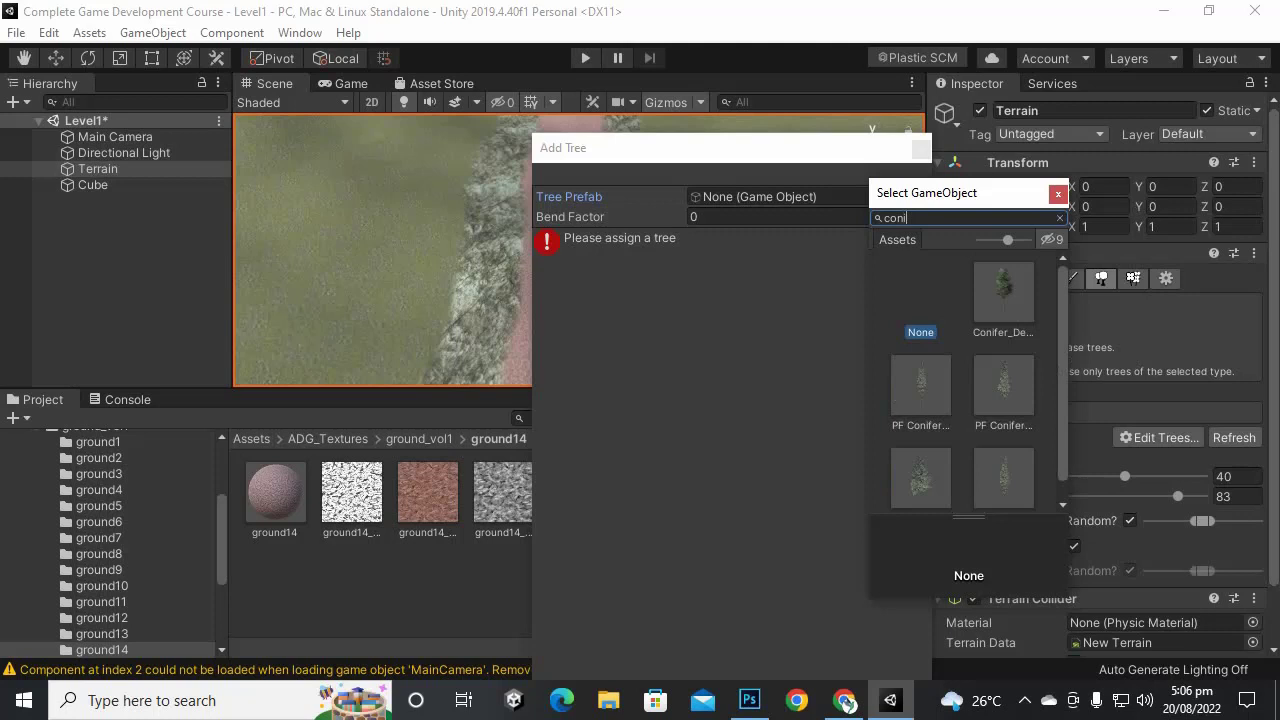
{"action": "scroll", "coordinate": [979, 380], "scroll_direction": "down", "scroll_amount": 1}
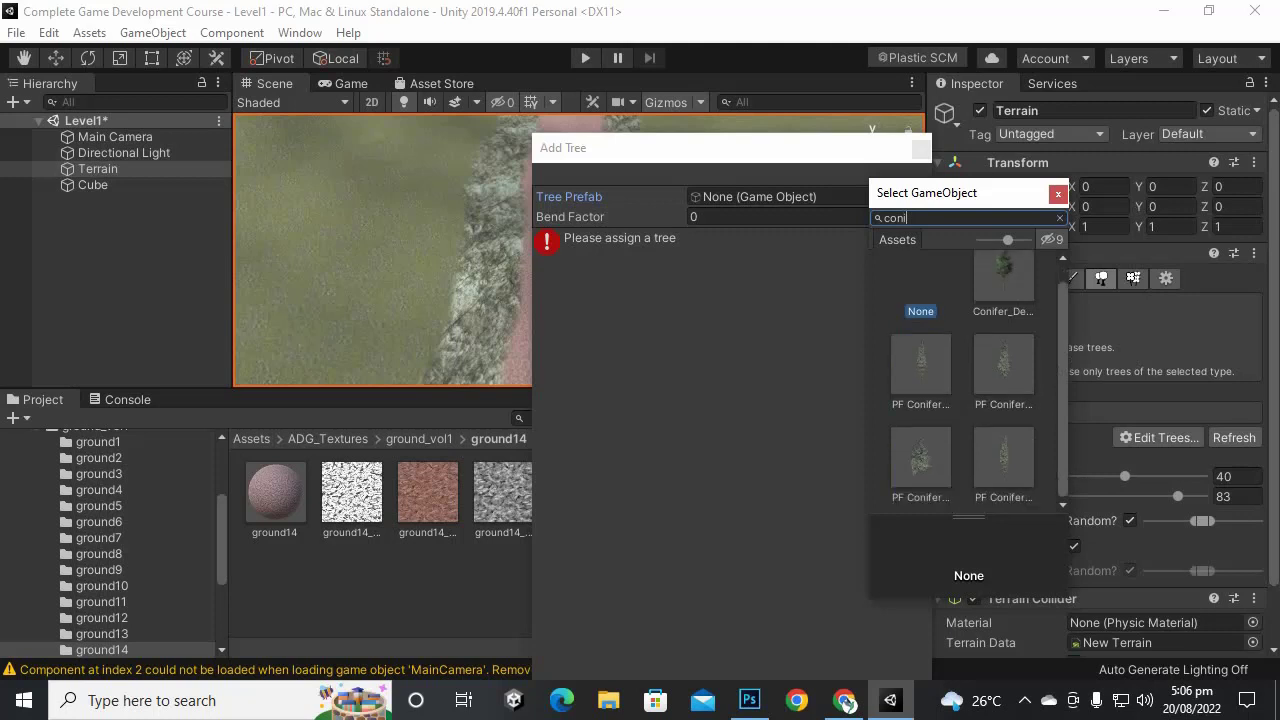
{"action": "left_click", "coordinate": [1003, 276]}
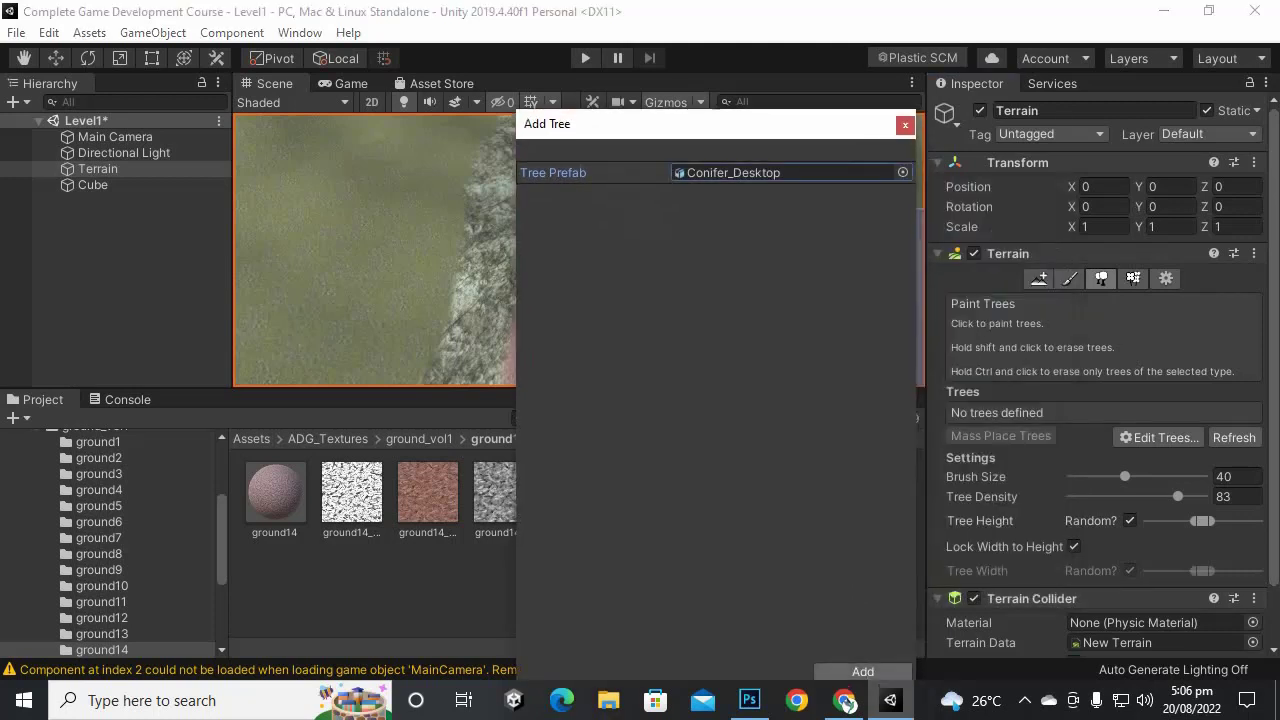
{"action": "left_click", "coordinate": [862, 671]}
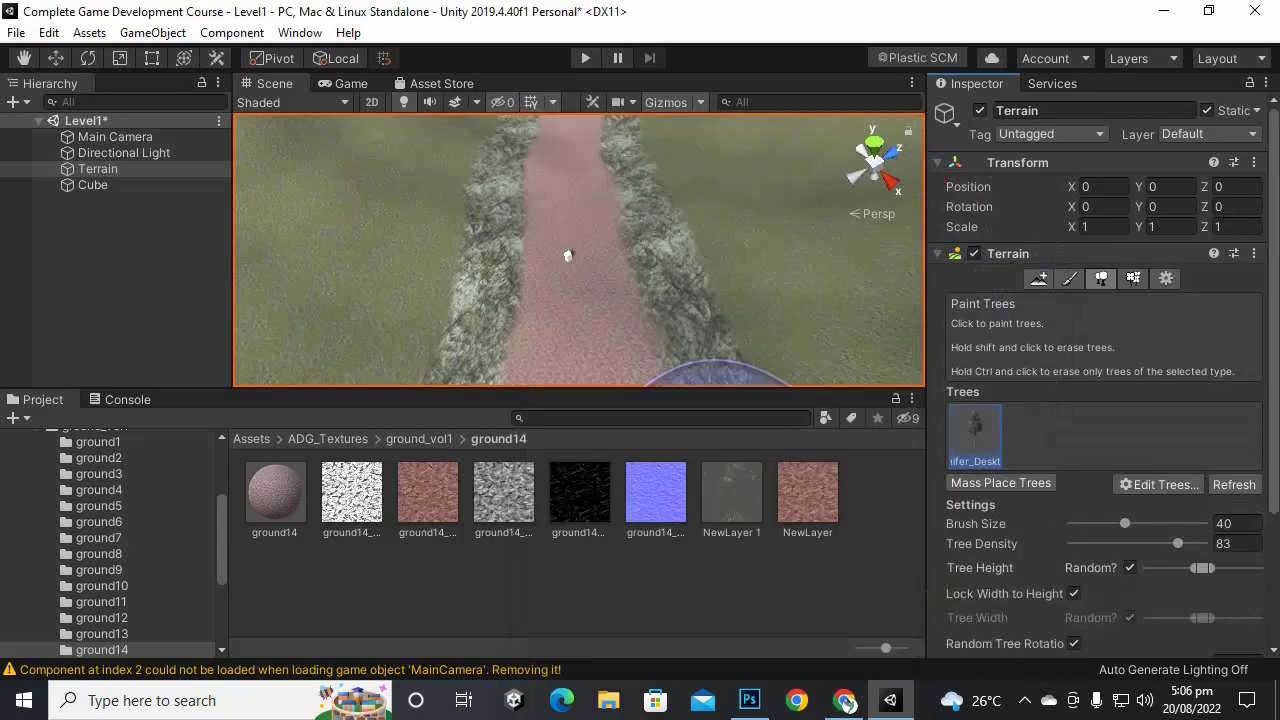
Step: Paint a dense clump of conifers over the path and its border beside the reference cube
{"action": "middle_click_drag", "start_coordinate": [830, 310], "coordinate": [637, 300]}
{"action": "left_click_drag", "start_coordinate": [623, 300], "coordinate": [762, 255]}
{"action": "scroll", "coordinate": [449, 243], "scroll_direction": "down", "scroll_amount": 3}
{"action": "middle_click_drag", "start_coordinate": [449, 243], "coordinate": [215, 303]}
{"action": "scroll", "coordinate": [563, 330], "scroll_direction": "down", "scroll_amount": 4}
{"action": "middle_click_drag", "start_coordinate": [706, 271], "coordinate": [745, 319]}
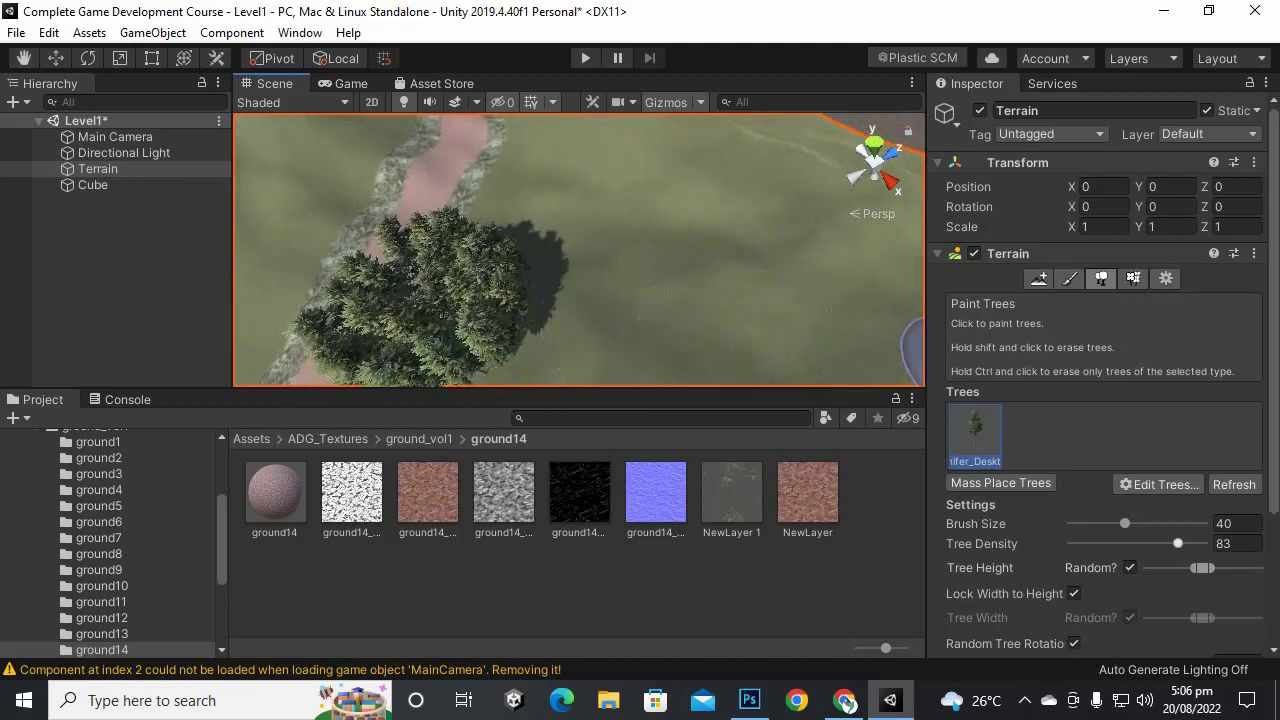
Step: Set the tree density to 27 and paint a sparser conifer clump on the grass away from the path
{"action": "left_click_drag", "start_coordinate": [1178, 543], "coordinate": [1097, 543]}
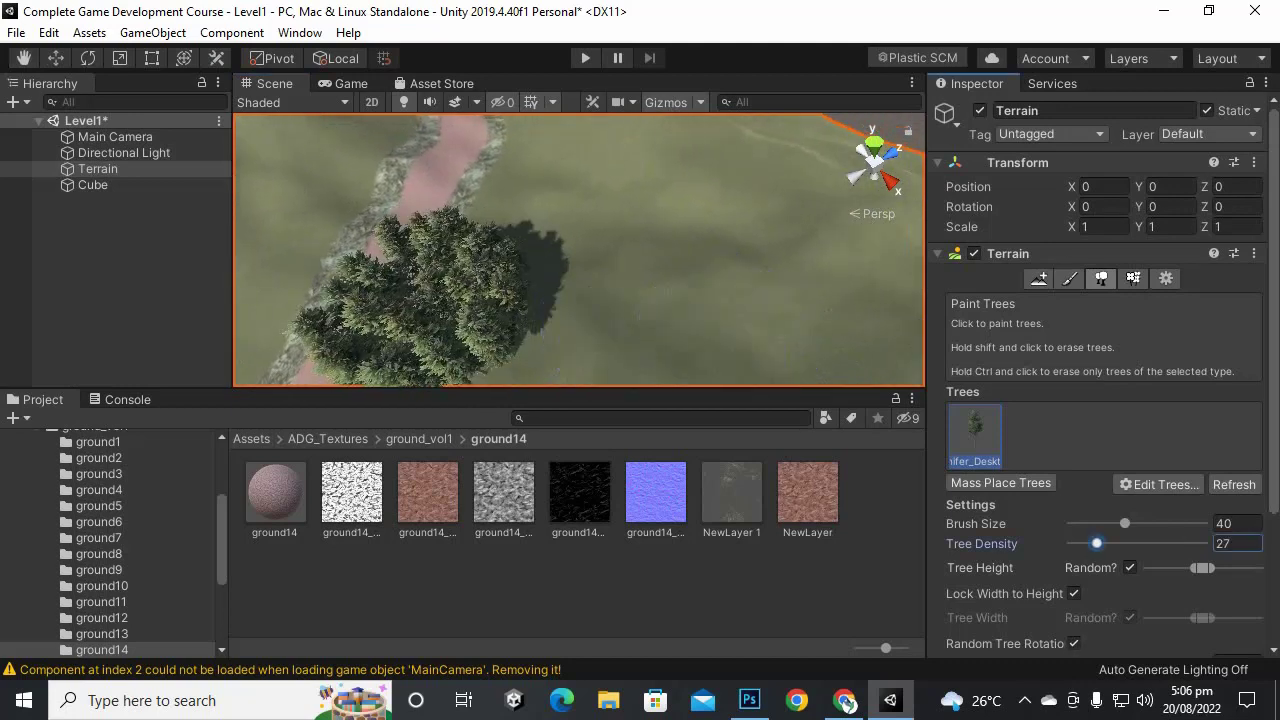
{"action": "left_click", "coordinate": [677, 290]}
{"action": "mouse_move", "coordinate": [686, 300]}
{"action": "middle_mouse_down"}
{"action": "mouse_move", "coordinate": [282, 240]}
{"action": "mouse_move", "coordinate": [586, 200]}
{"action": "mouse_move", "coordinate": [722, 230]}
{"action": "middle_mouse_up"}
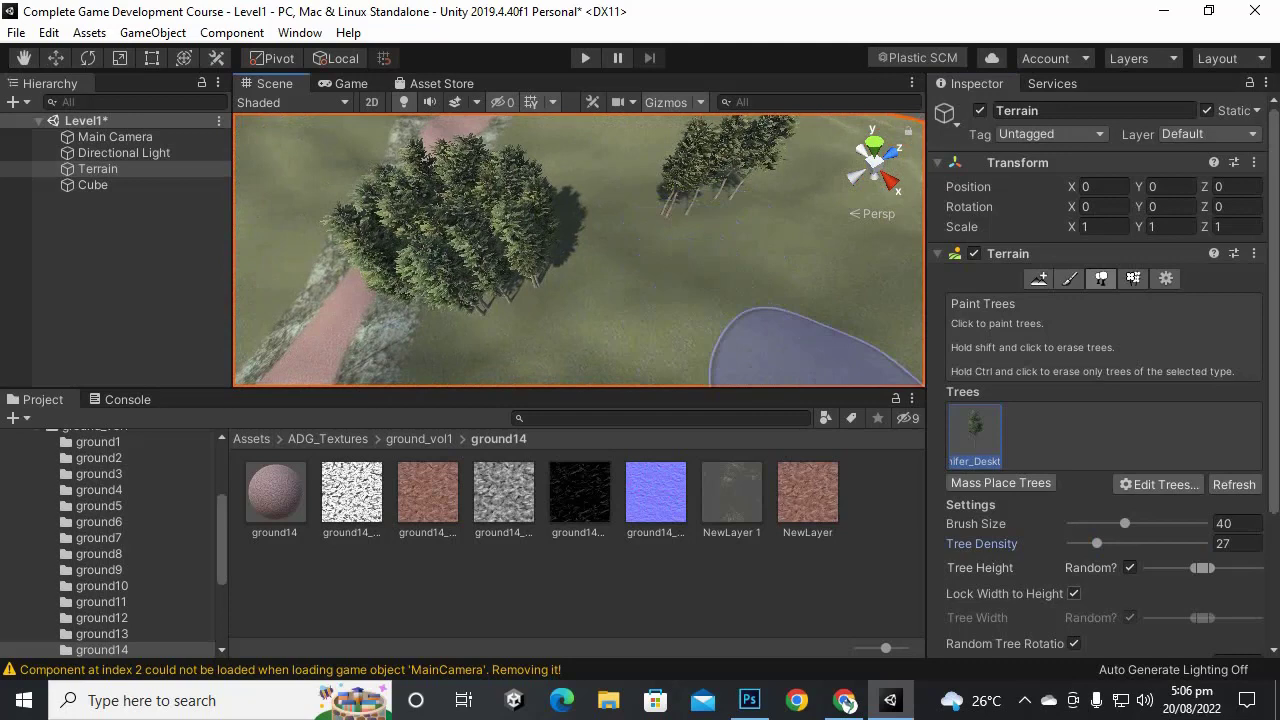
Step: Erase both conifer clumps from the path and the grass
{"action": "mouse_move", "coordinate": [535, 285]}
{"action": "left_mouse_down", "text": "shift"}
{"action": "mouse_move", "coordinate": [486, 294]}
{"action": "mouse_move", "coordinate": [600, 200]}
{"action": "mouse_move", "coordinate": [688, 204]}
{"action": "left_mouse_up", "text": "shift"}
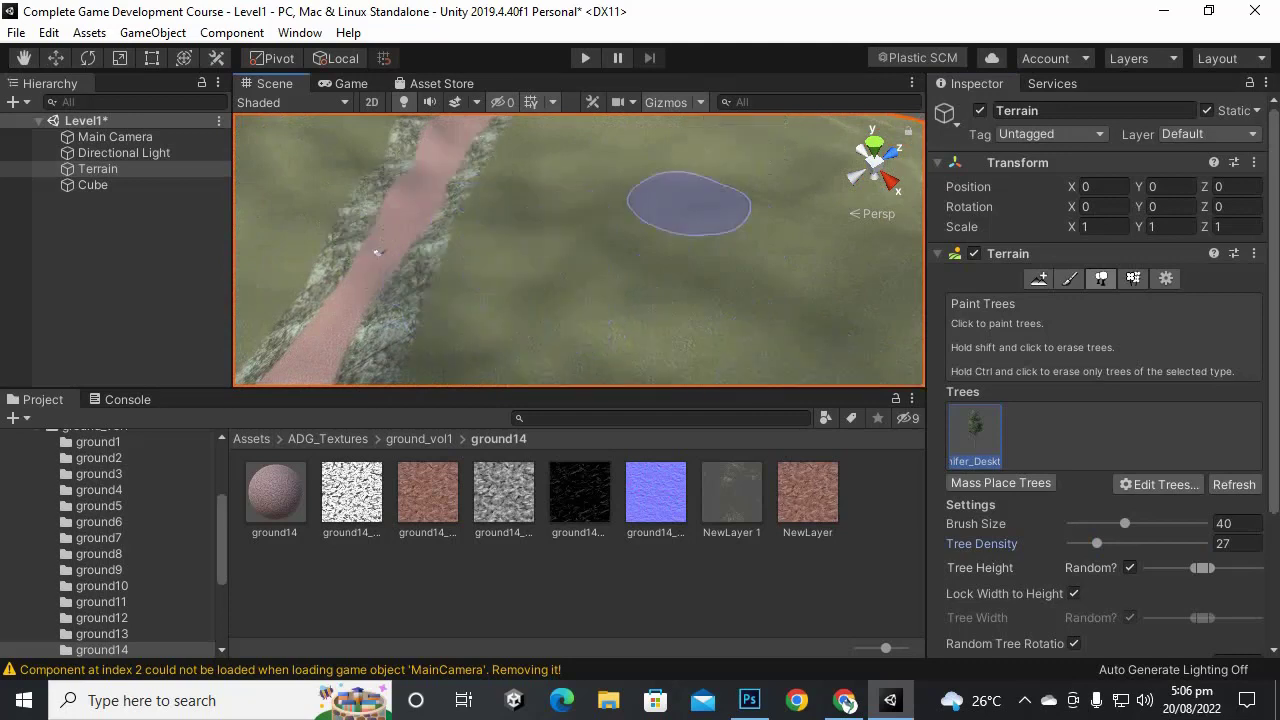
{"action": "mouse_move", "coordinate": [700, 271]}
{"action": "middle_mouse_down"}
{"action": "mouse_move", "coordinate": [490, 328]}
{"action": "mouse_move", "coordinate": [525, 337]}
{"action": "mouse_move", "coordinate": [545, 315]}
{"action": "middle_mouse_up"}
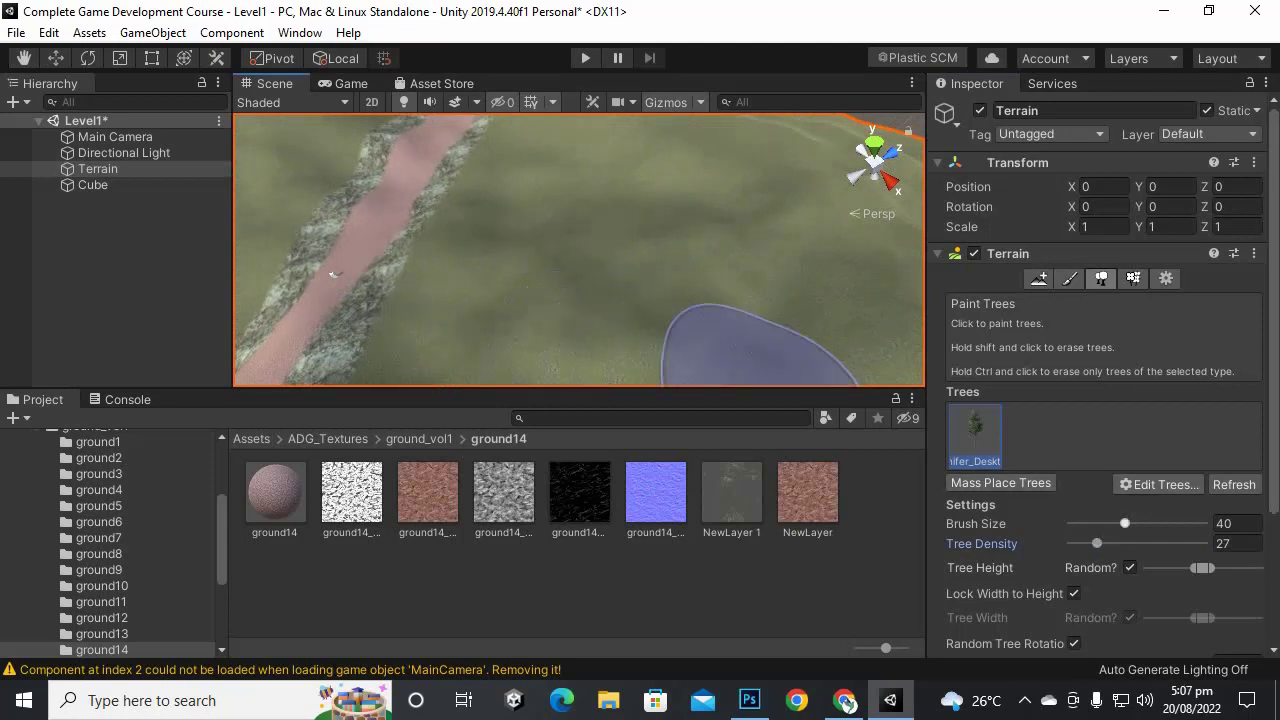
Step: Set the tree brush size to 456 and the tree density to 15
{"action": "scroll", "coordinate": [1100, 400], "scroll_direction": "down", "scroll_amount": 3}
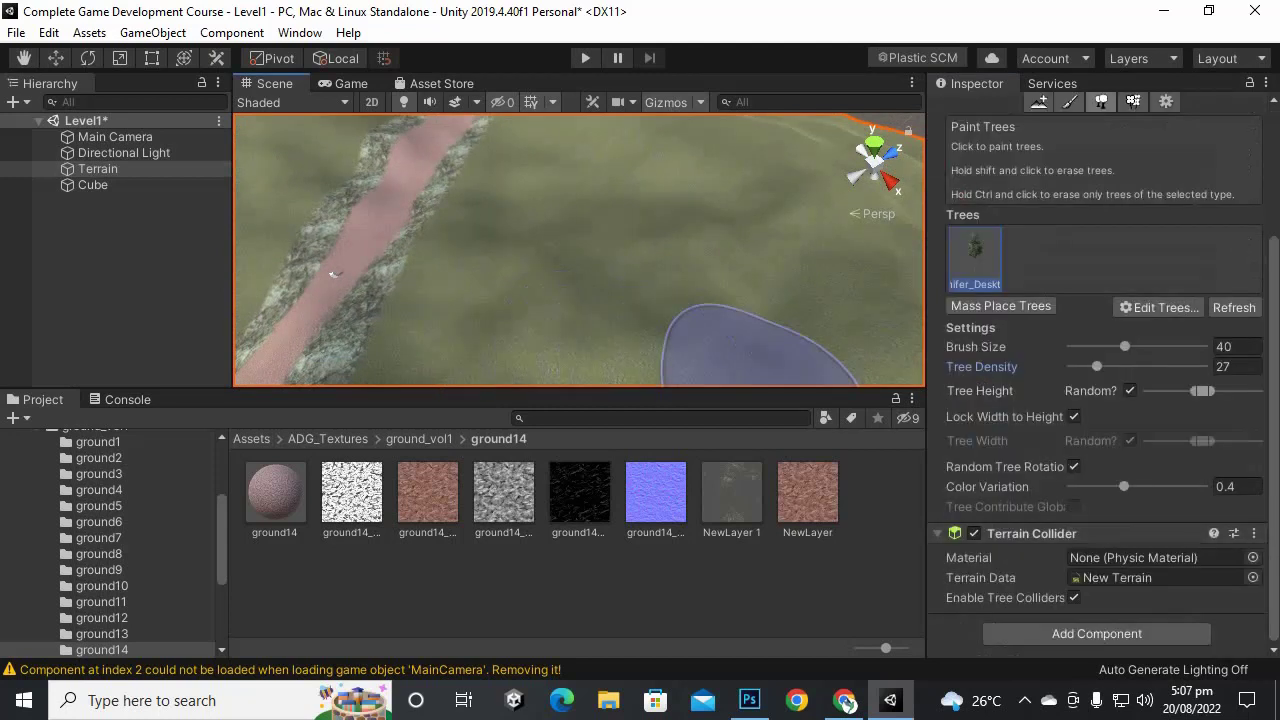
{"action": "left_click_drag", "start_coordinate": [1125, 346], "coordinate": [1199, 346]}
{"action": "scroll", "coordinate": [680, 305], "scroll_direction": "down", "scroll_amount": 6}
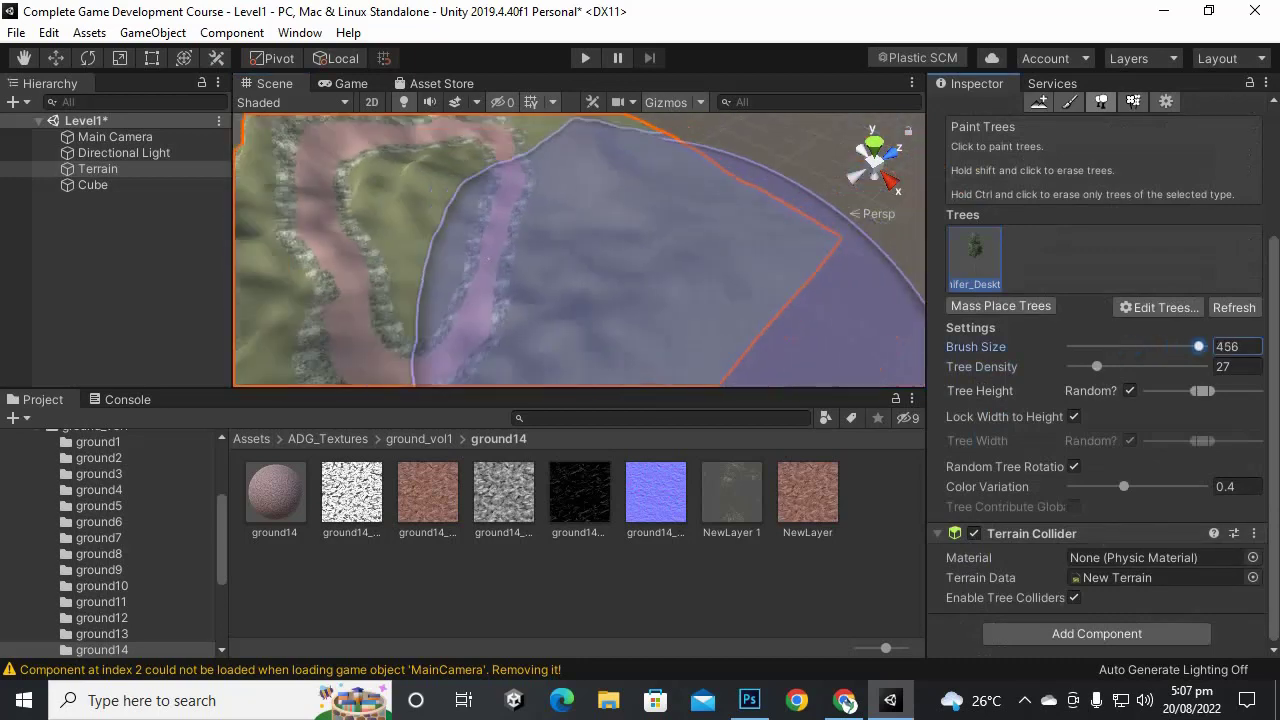
{"action": "scroll", "coordinate": [640, 300], "scroll_direction": "down", "scroll_amount": 4}
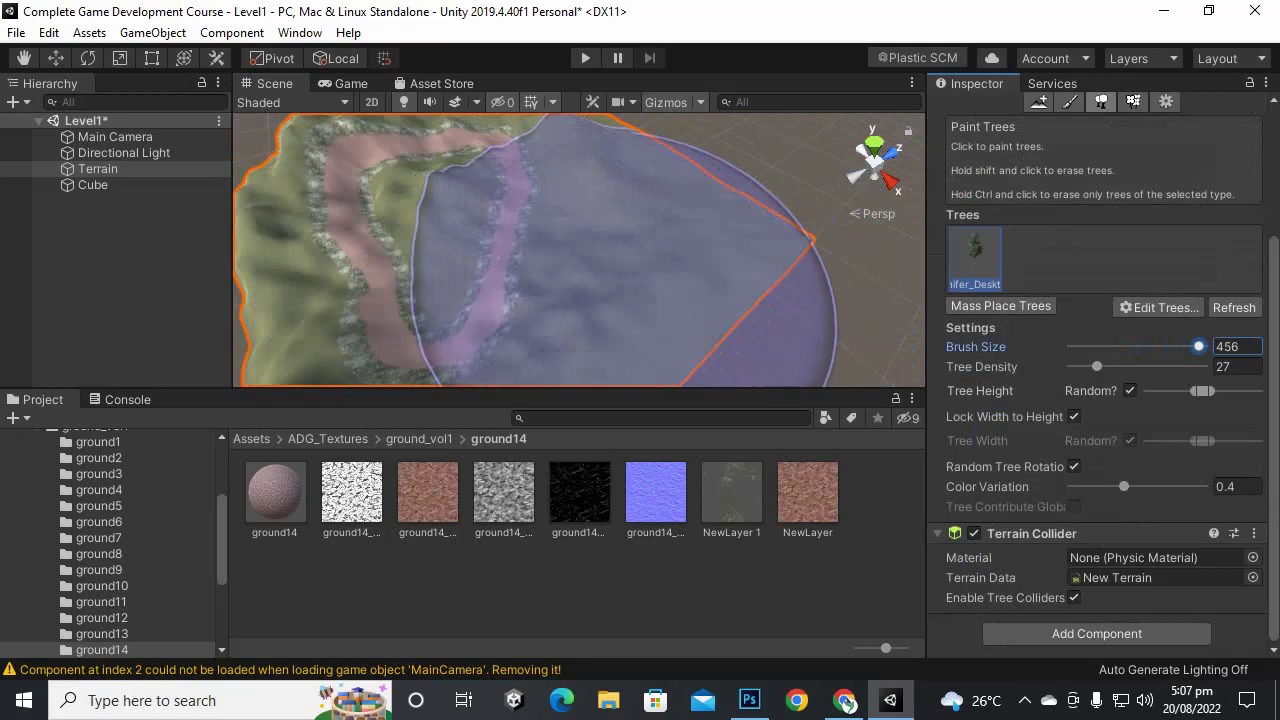
{"action": "left_click_drag", "start_coordinate": [1097, 366], "coordinate": [1079, 366]}
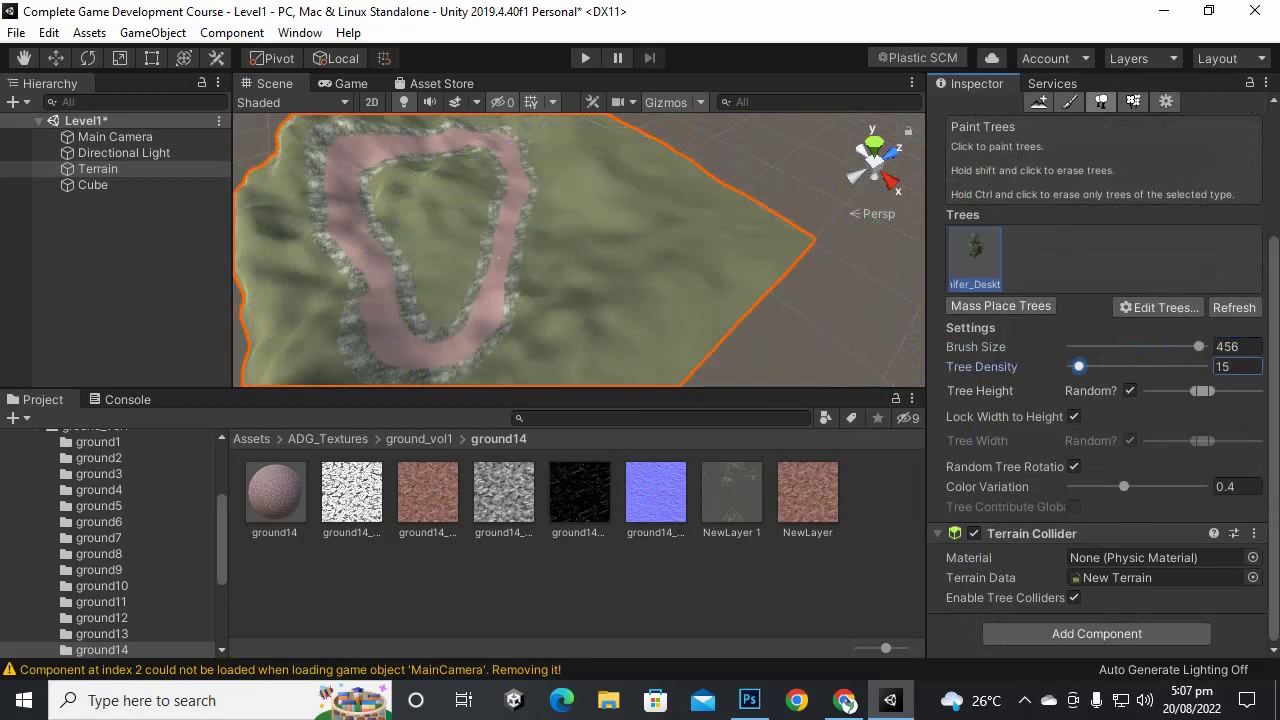
Step: Paint scattered conifers across the path loop and the surrounding terrain with the large brush
{"action": "left_click", "coordinate": [571, 277]}
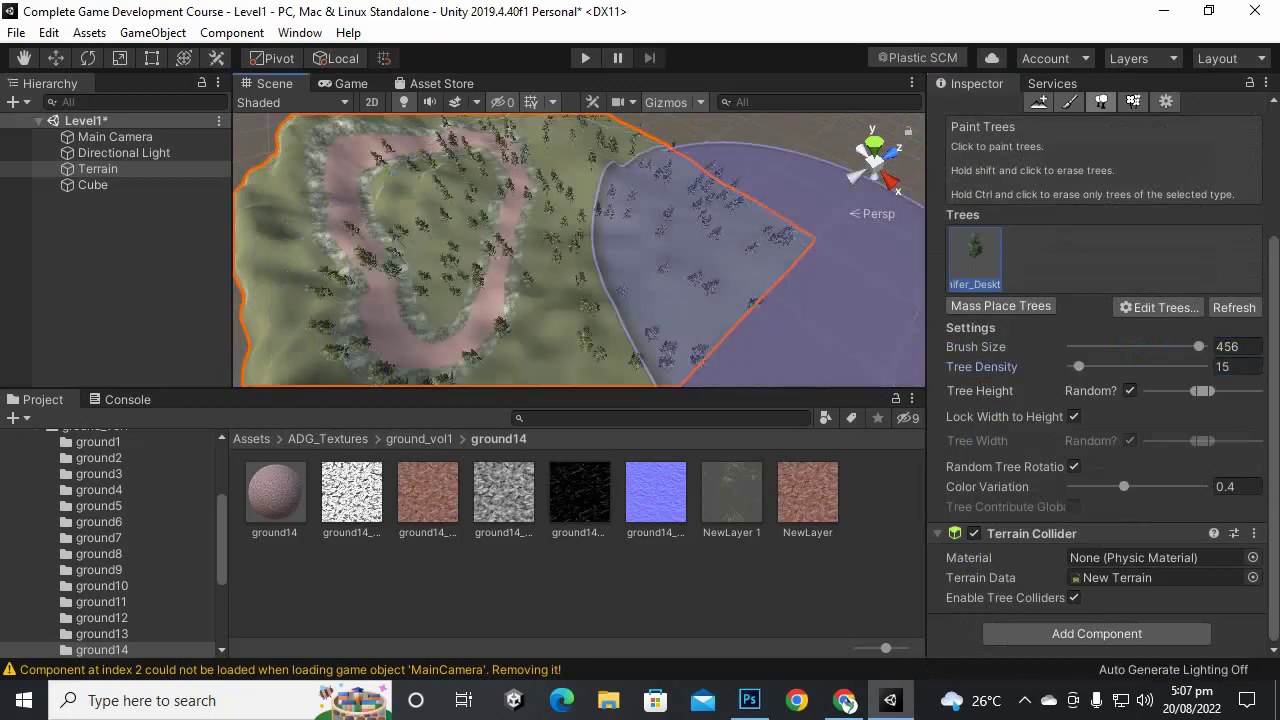
{"action": "mouse_move", "coordinate": [796, 250]}
{"action": "middle_mouse_down"}
{"action": "mouse_move", "coordinate": [820, 140]}
{"action": "mouse_move", "coordinate": [857, 240]}
{"action": "mouse_move", "coordinate": [757, 314]}
{"action": "middle_mouse_up"}
{"action": "scroll", "coordinate": [757, 314], "scroll_direction": "up", "scroll_amount": 2}
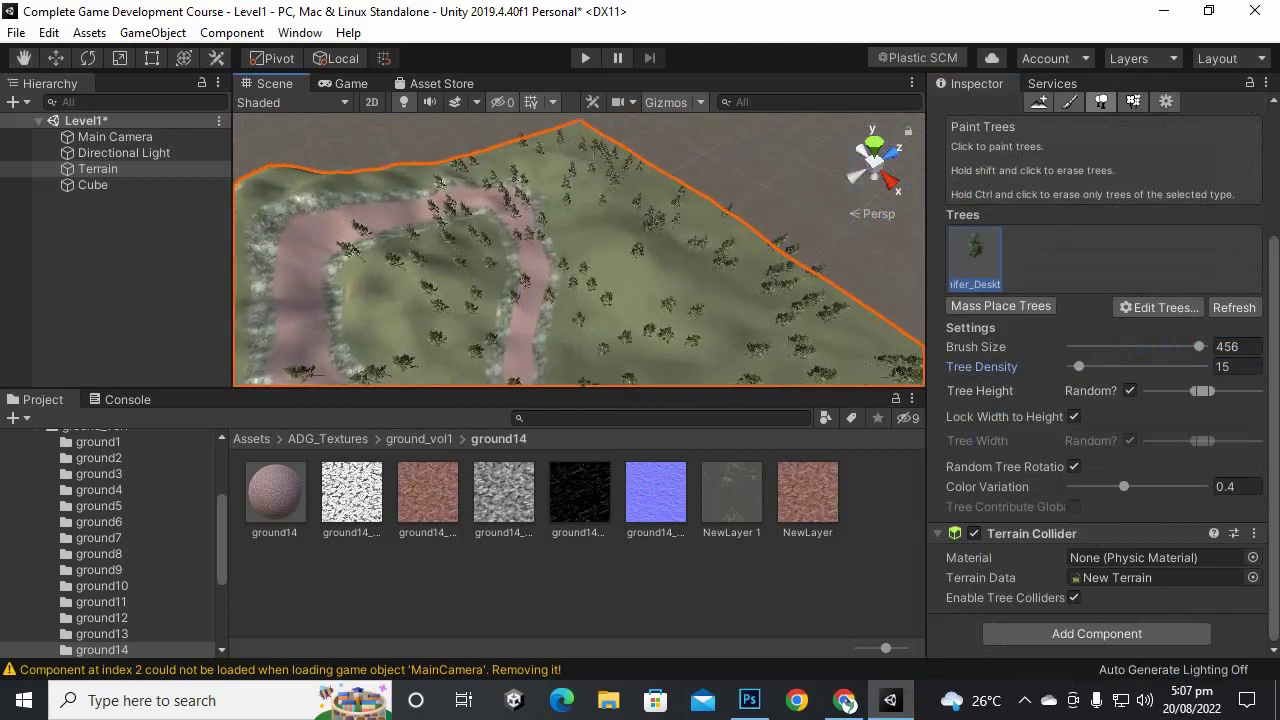
Step: Erase all painted conifers from the whole terrain
{"action": "left_click_drag", "start_coordinate": [616, 212], "coordinate": [522, 278], "text": "shift"}
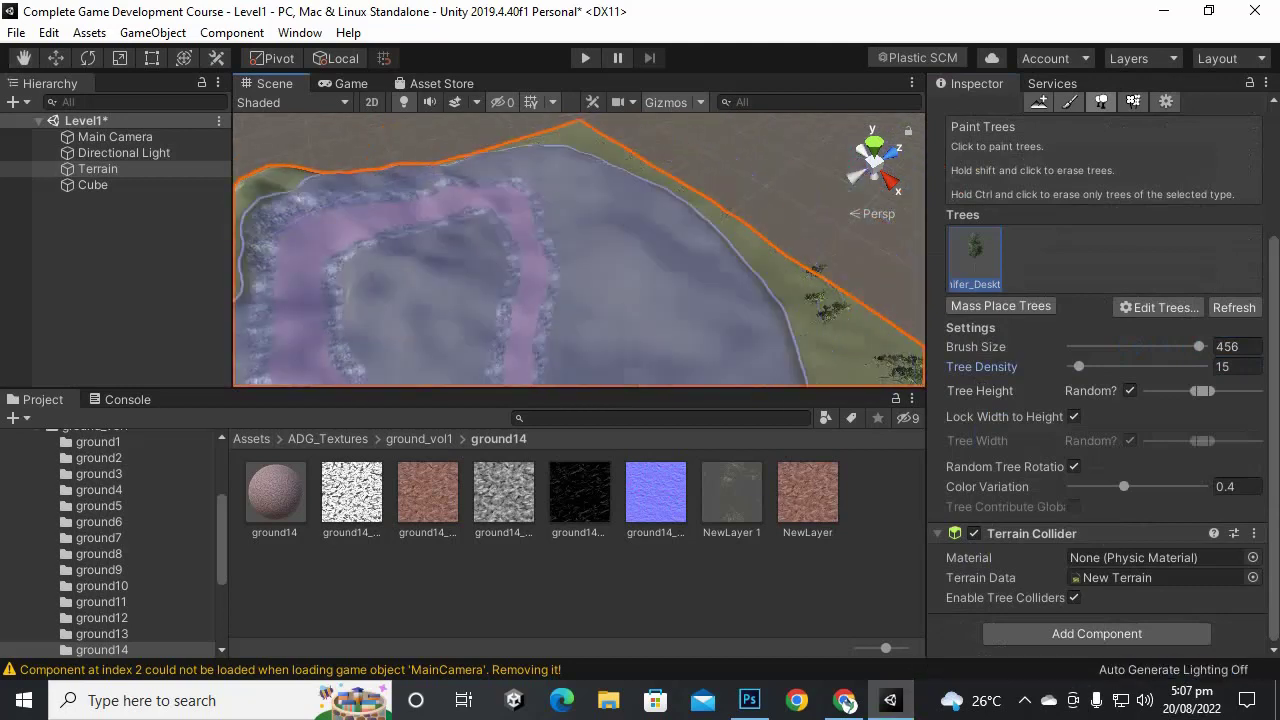
{"action": "scroll", "coordinate": [522, 278], "scroll_direction": "down", "scroll_amount": 5}
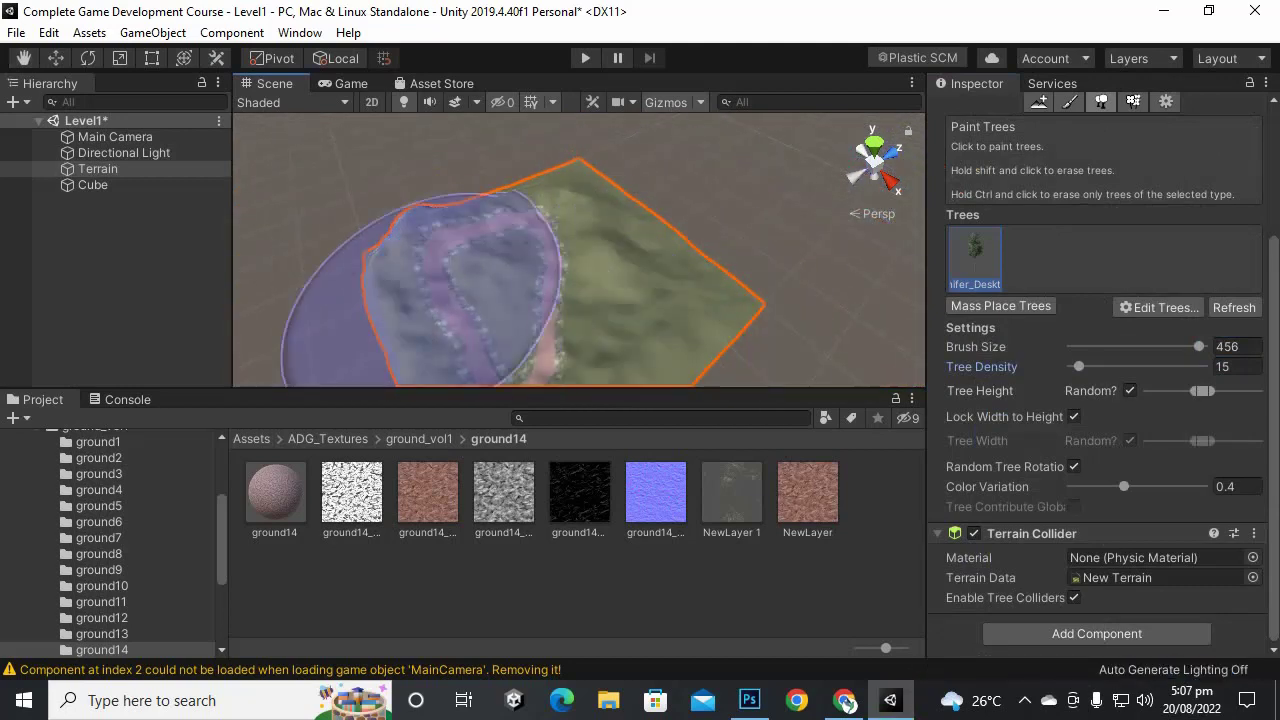
{"action": "middle_click_drag", "start_coordinate": [590, 300], "coordinate": [525, 248]}
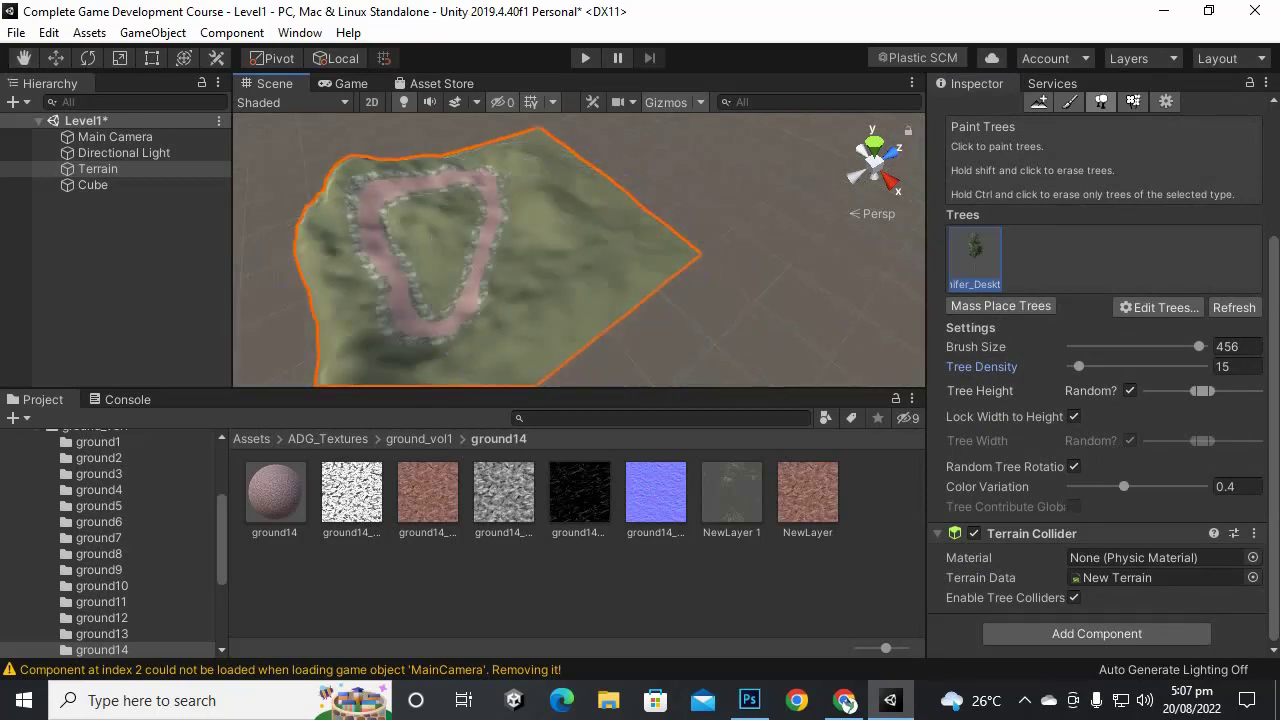
{"action": "scroll", "coordinate": [643, 271], "scroll_direction": "up", "scroll_amount": 3}
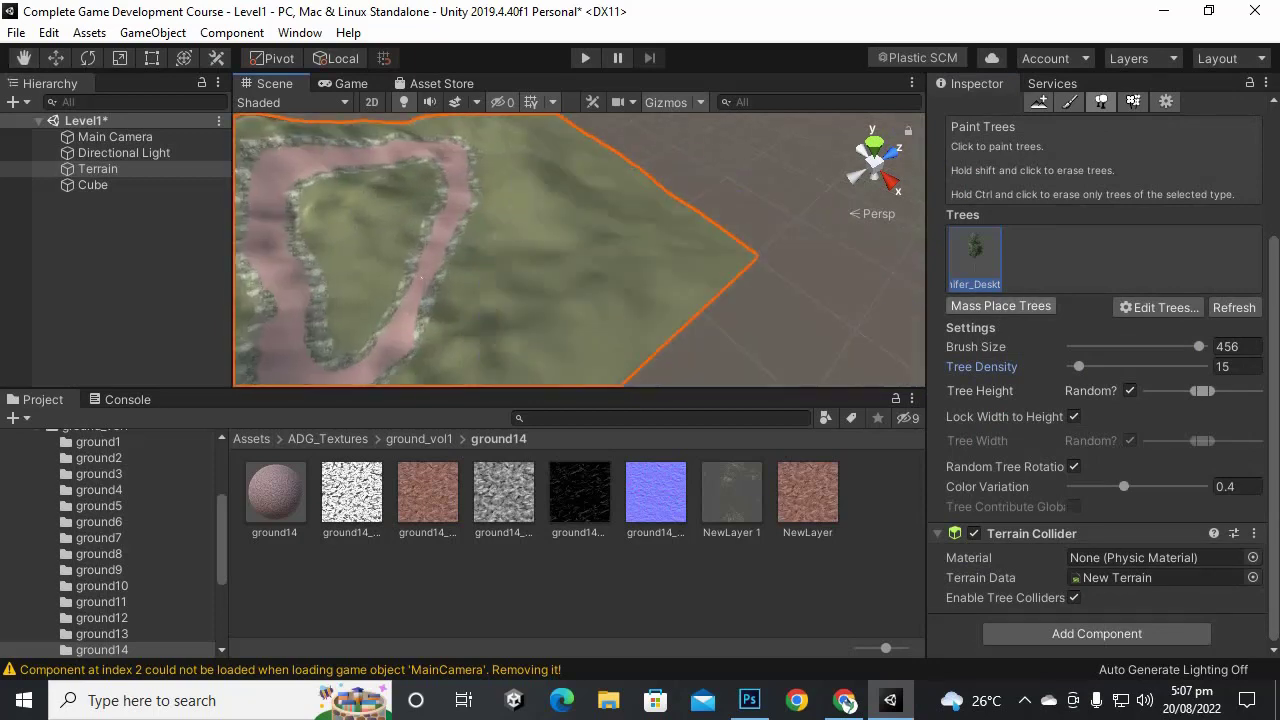
Step: Mass place 200 trees across the terrain, keeping existing trees
{"action": "left_click", "coordinate": [1000, 306]}
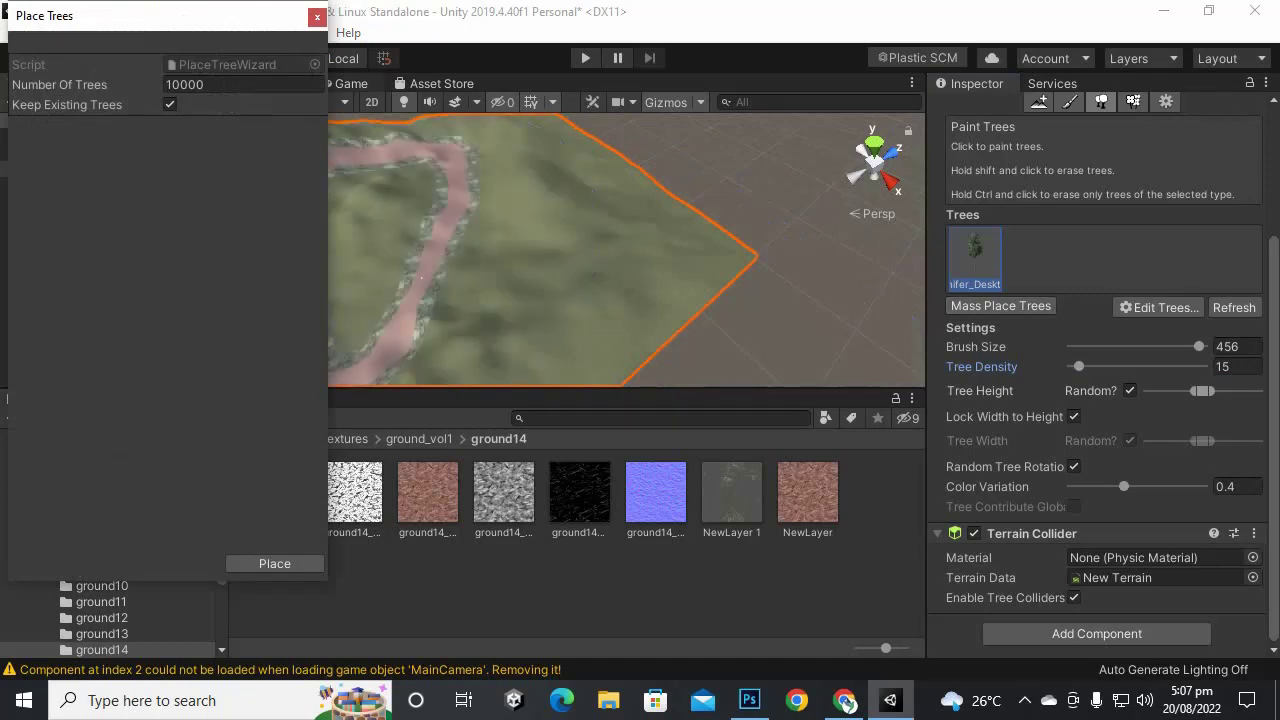
{"action": "left_click_drag", "start_coordinate": [160, 15], "coordinate": [553, 119]}
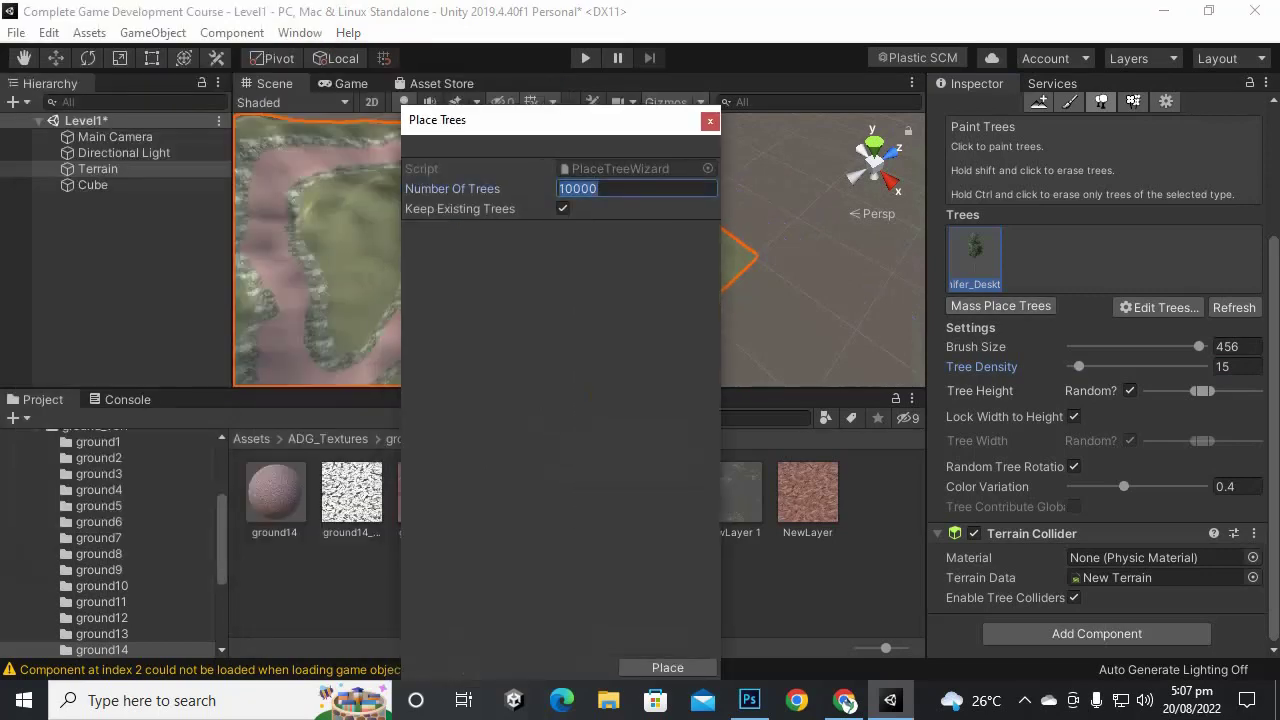
{"action": "type", "text": "200"}
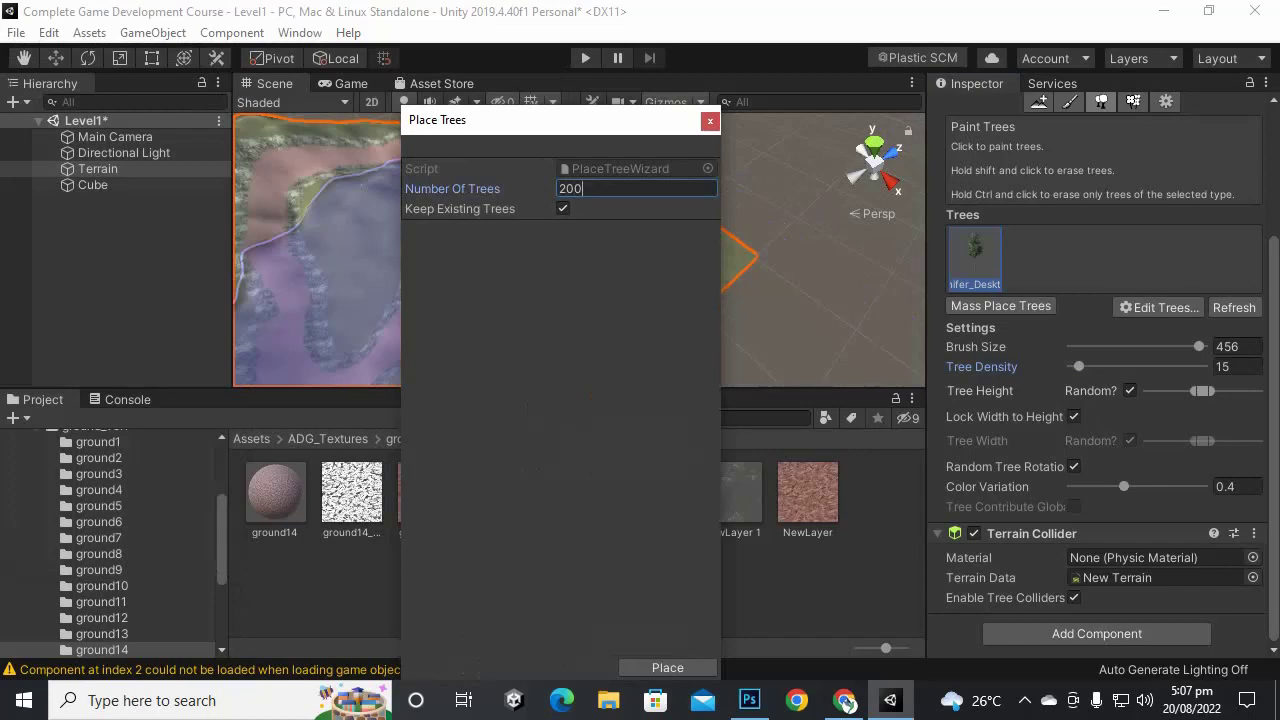
{"action": "left_click", "coordinate": [667, 667]}
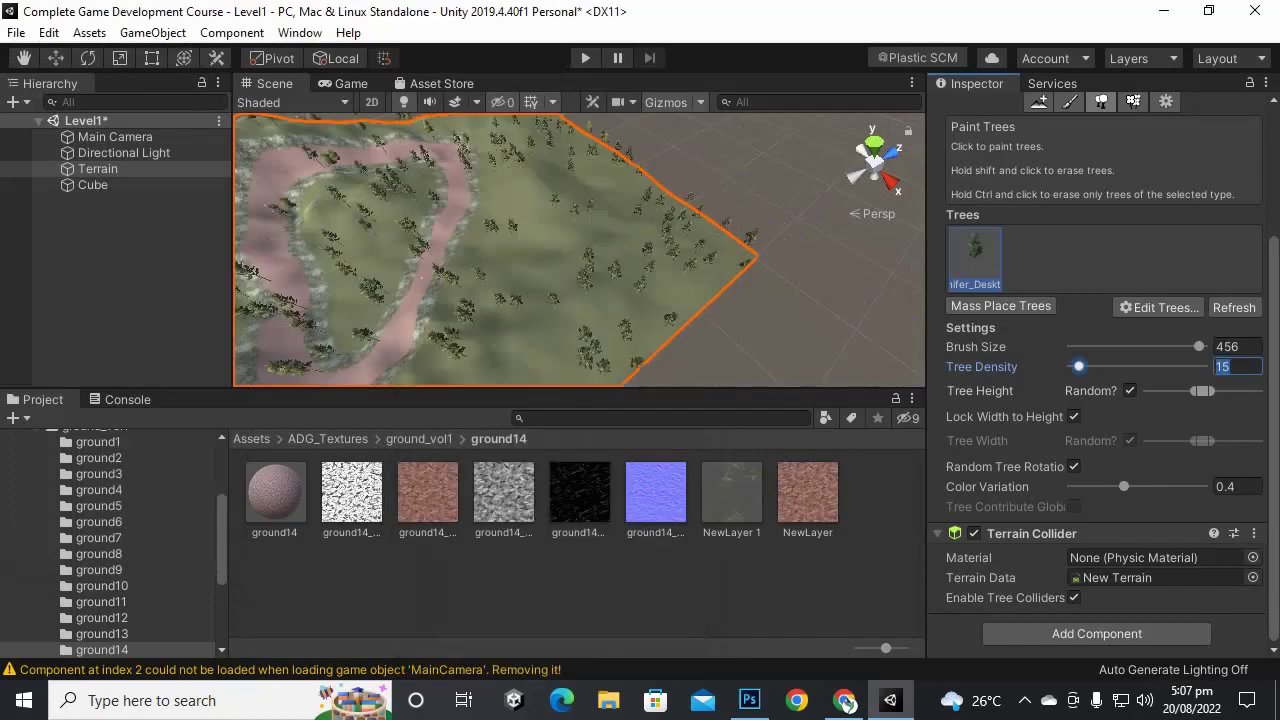
{"action": "middle_click_drag", "start_coordinate": [540, 250], "coordinate": [624, 188]}
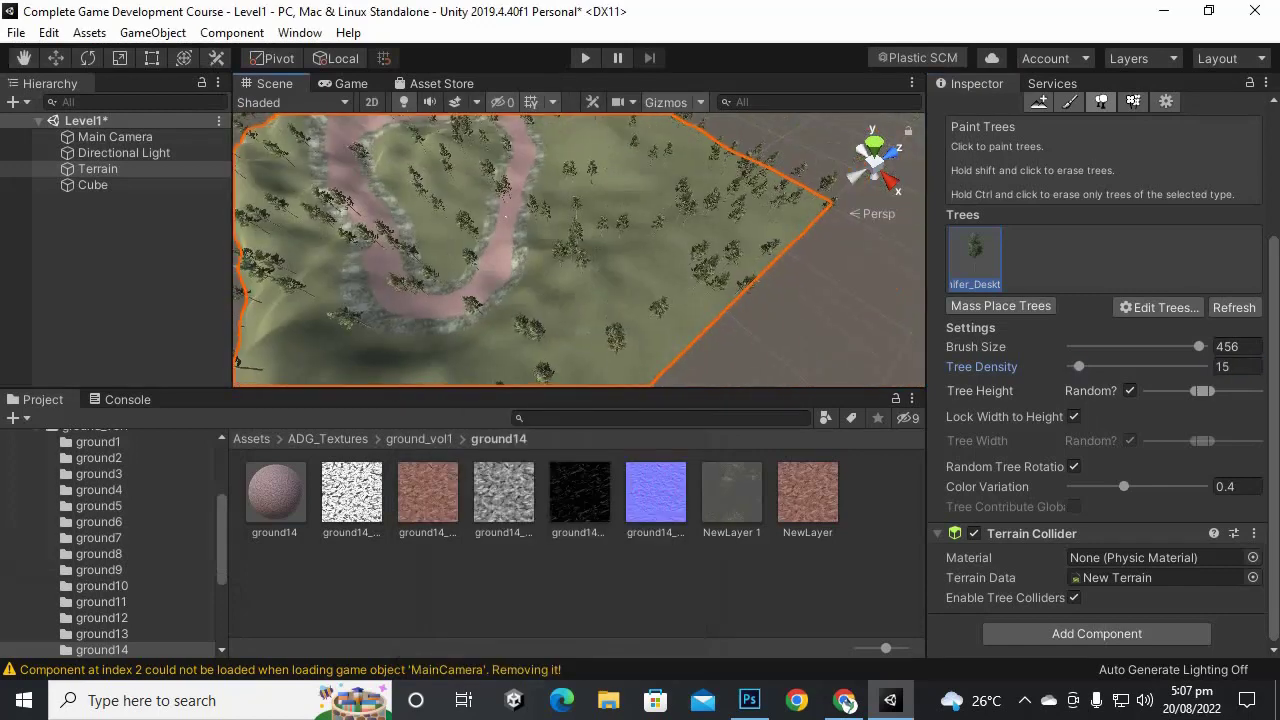
Step: Add the PF Conifer Bare BOTD prefab to the terrain's tree types
{"action": "left_click", "coordinate": [1159, 307]}
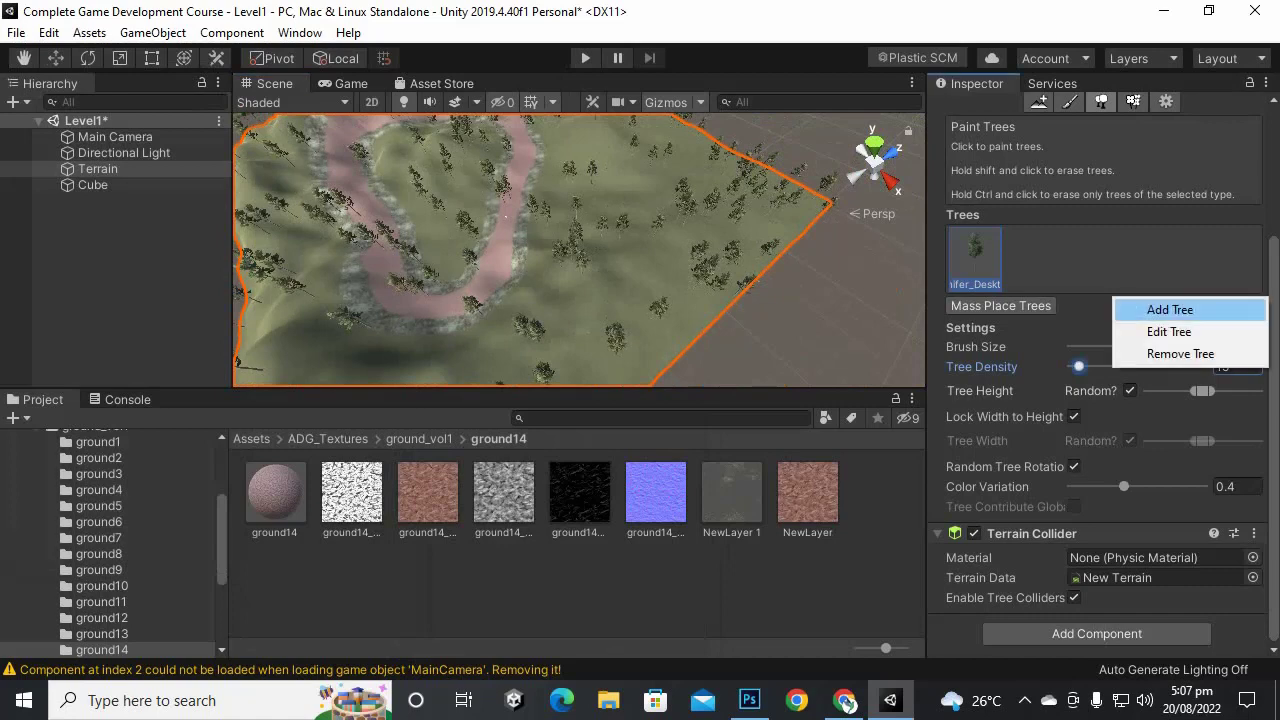
{"action": "left_click", "coordinate": [1170, 309]}
{"action": "left_click", "coordinate": [902, 155]}
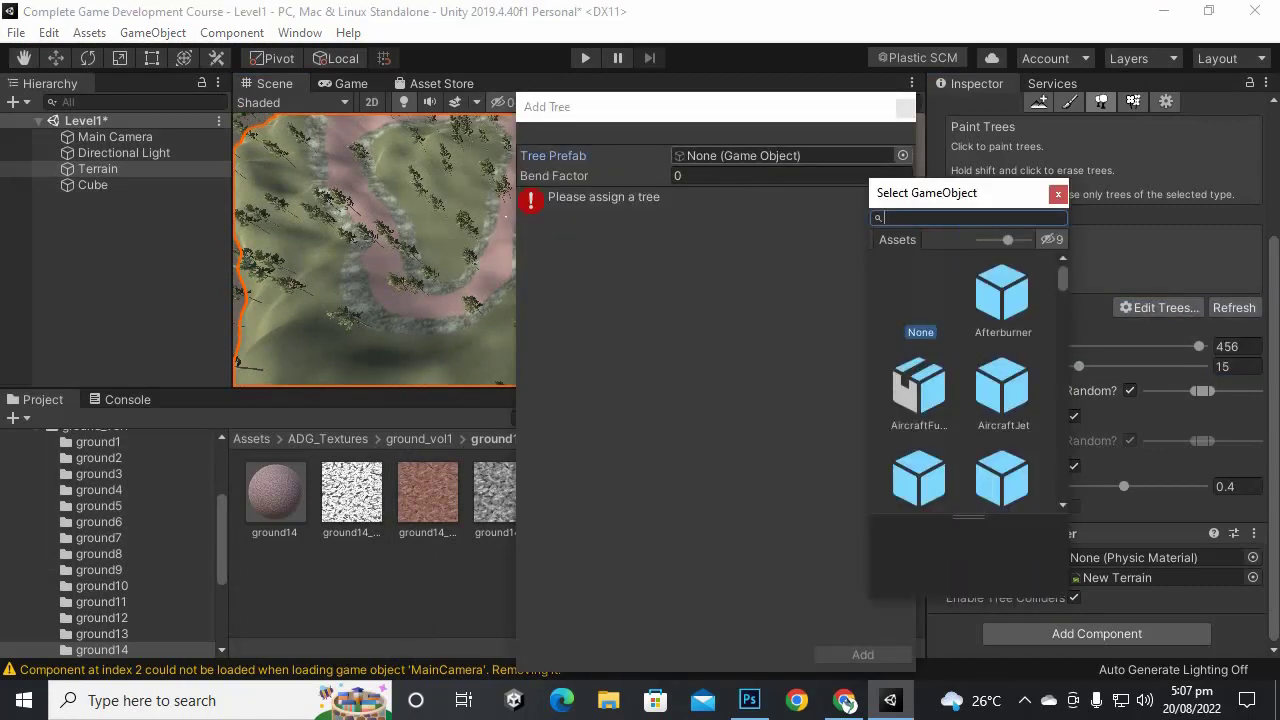
{"action": "type", "text": "coni"}
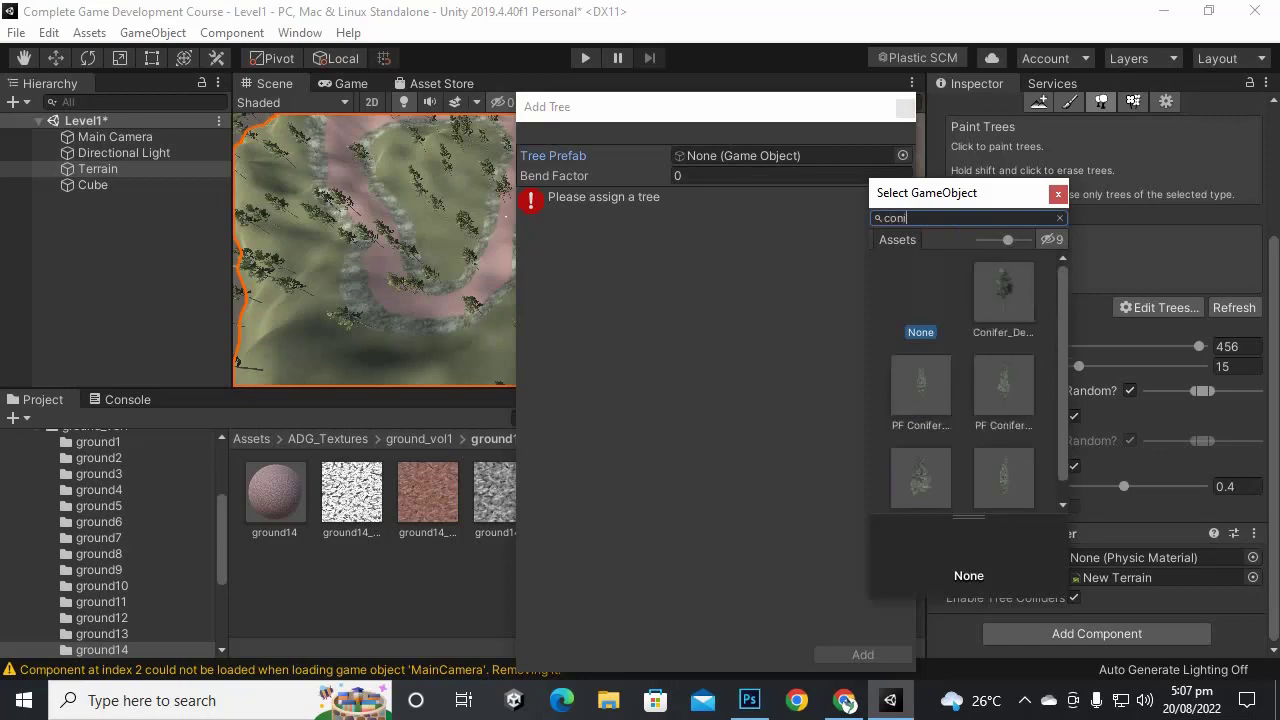
{"action": "double_click", "coordinate": [920, 385]}
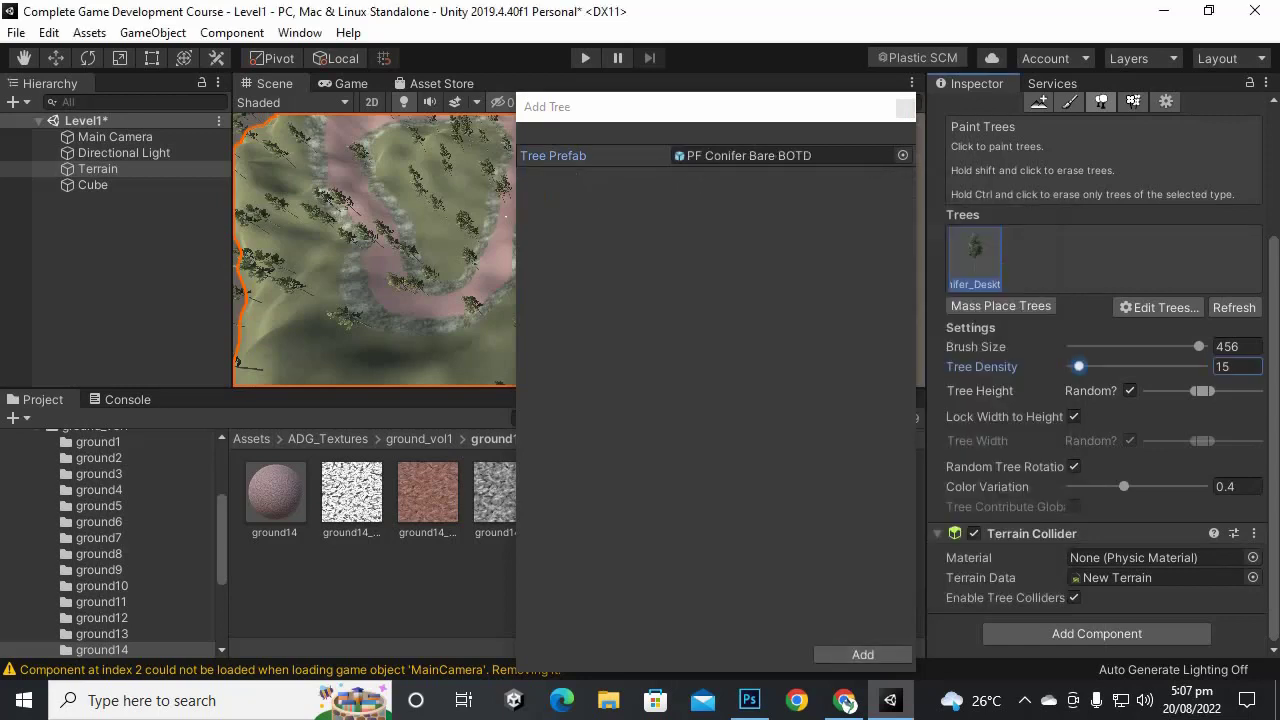
{"action": "left_click", "coordinate": [862, 654]}
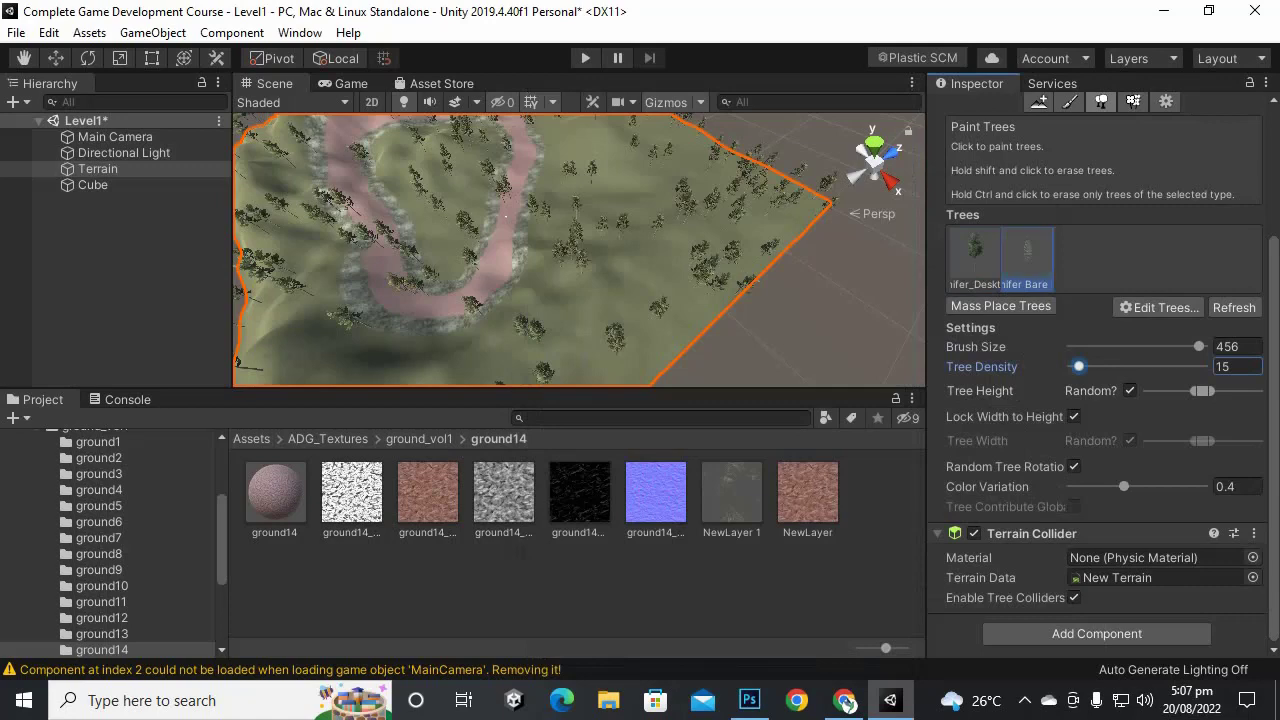
Step: Mass place 200 trees across the terrain with the bare conifer included, keeping existing trees
{"action": "left_click", "coordinate": [1000, 306]}
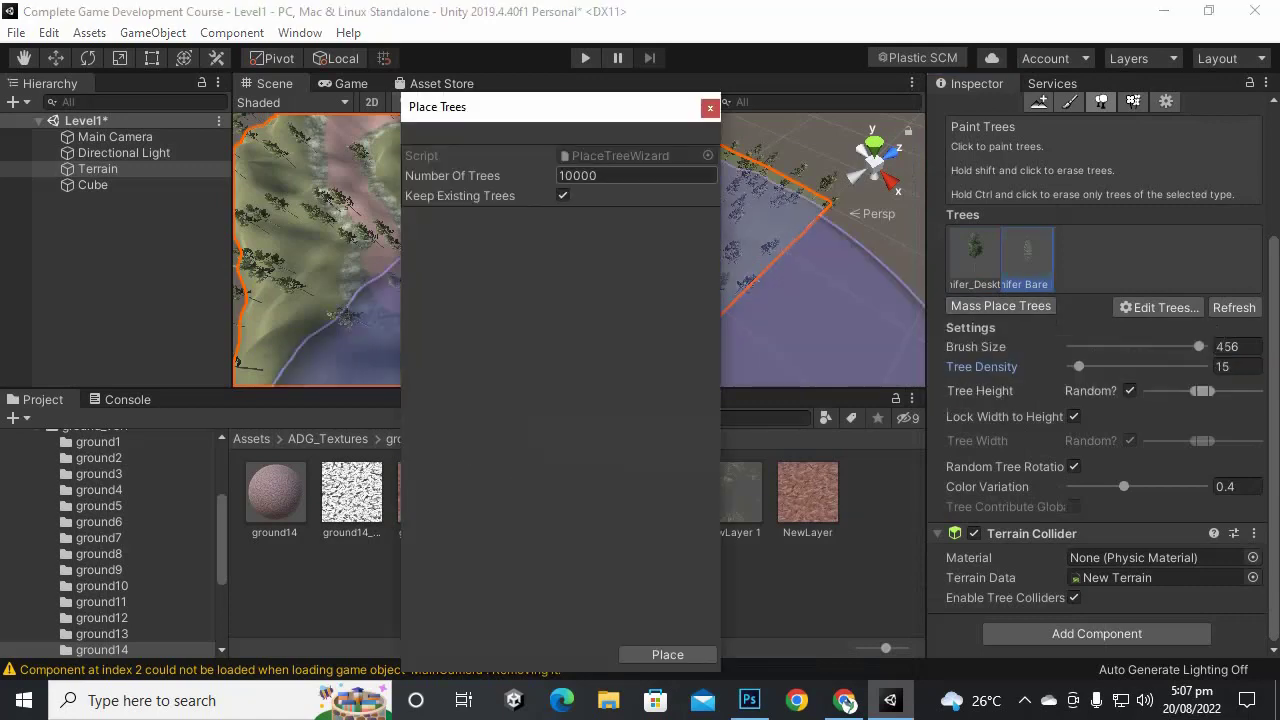
{"action": "type", "text": "200"}
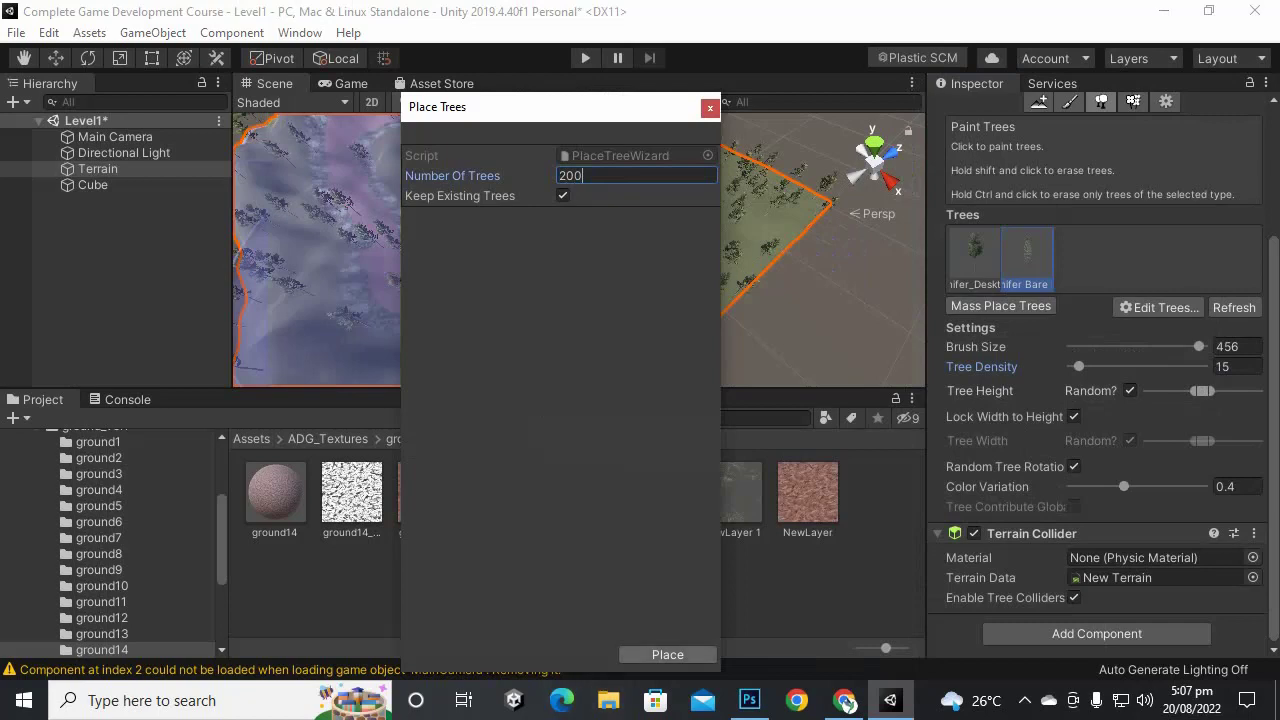
{"action": "left_click", "coordinate": [667, 654]}
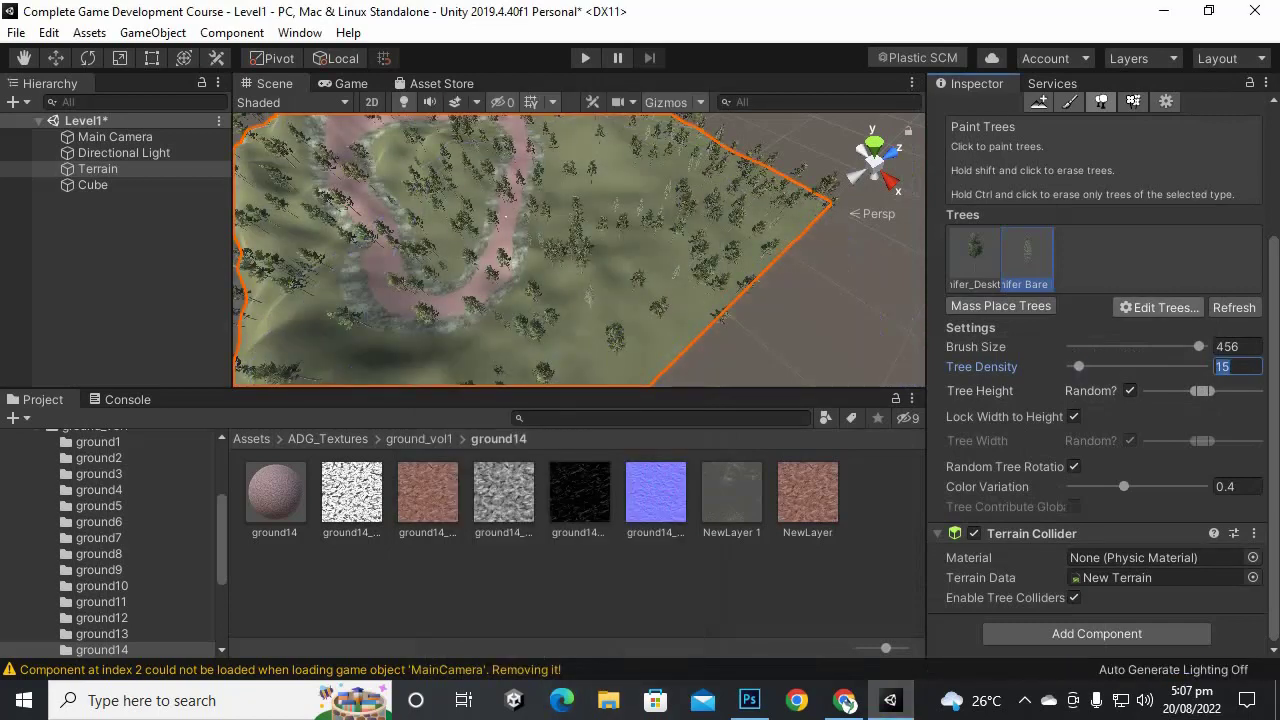
Step: Add the PF Conifer Small BOTD prefab as another tree type for the terrain
{"action": "left_click", "coordinate": [1159, 307]}
{"action": "left_click", "coordinate": [1168, 310]}
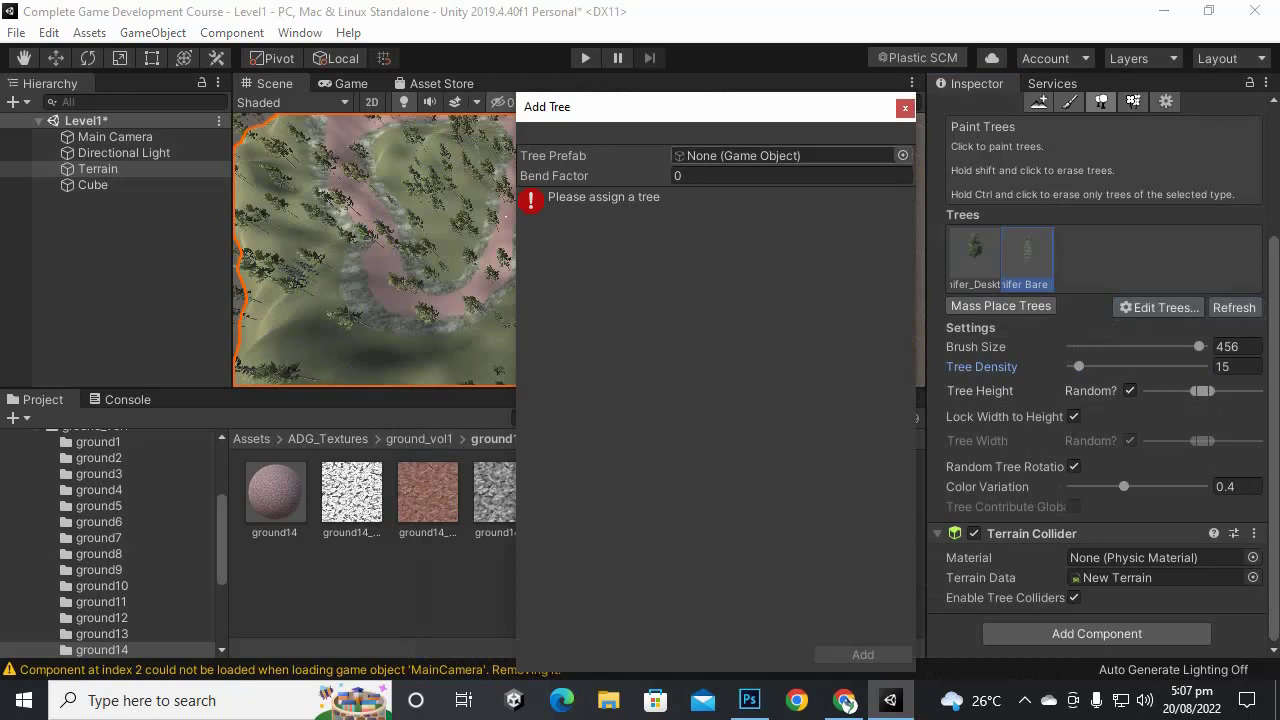
{"action": "left_click", "coordinate": [902, 155]}
{"action": "type", "text": "coni"}
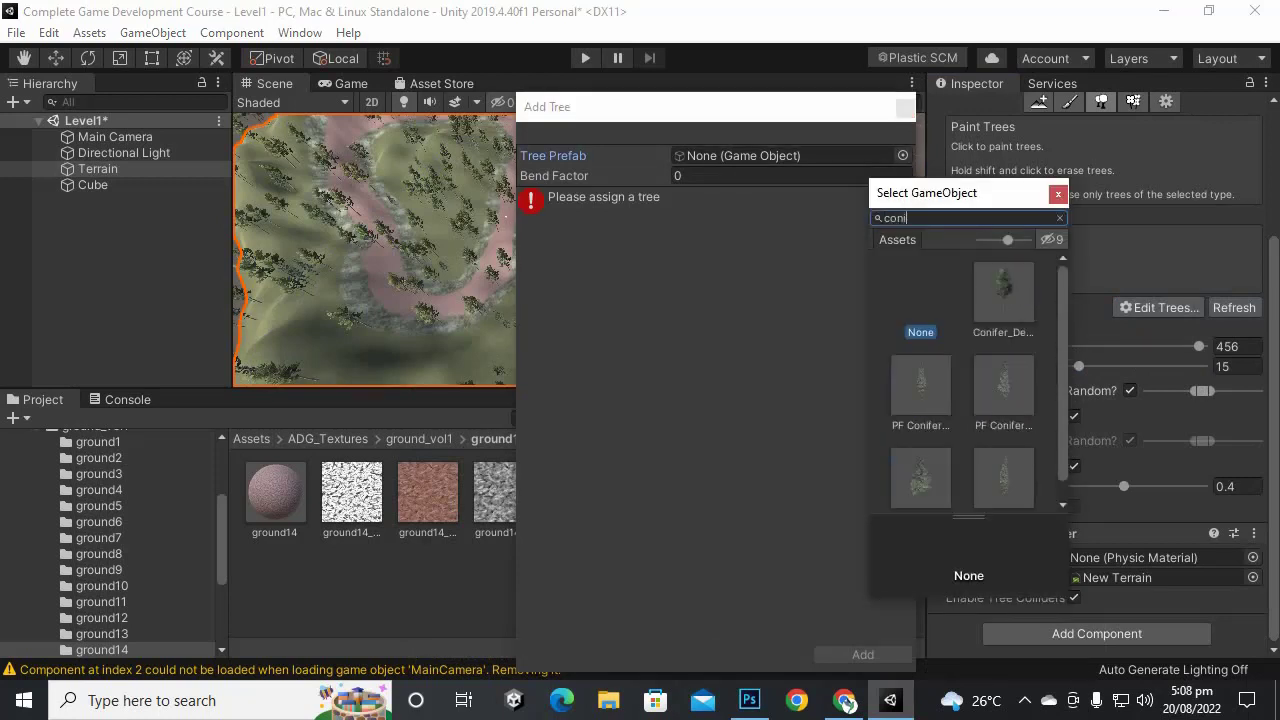
{"action": "scroll", "coordinate": [979, 379], "scroll_direction": "down", "scroll_amount": 1}
{"action": "left_click", "coordinate": [920, 457]}
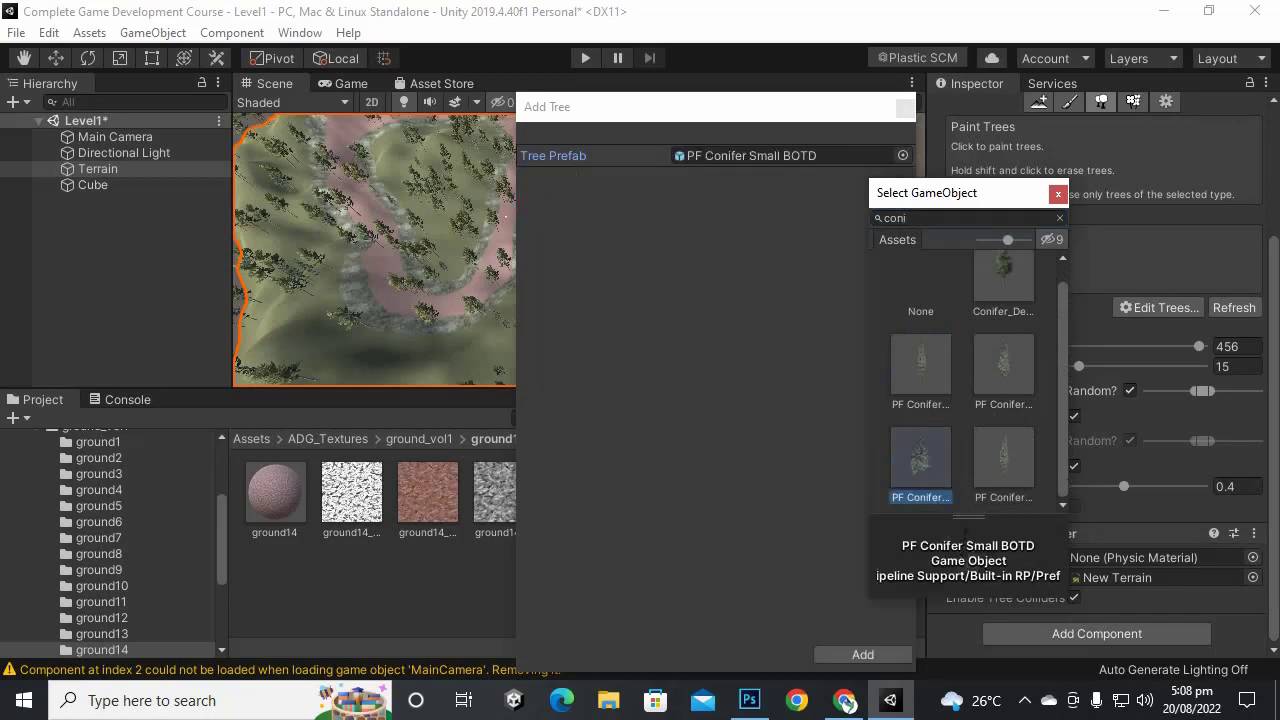
{"action": "key", "text": "Return"}
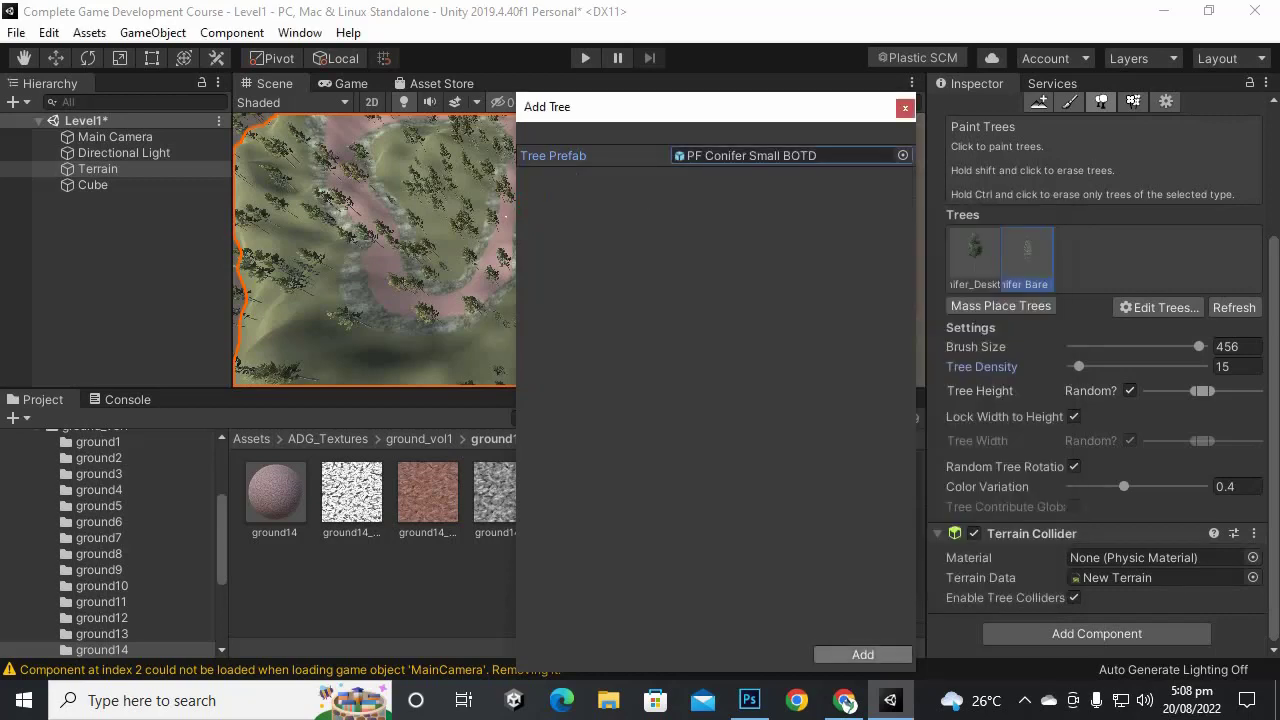
{"action": "left_click", "coordinate": [862, 654]}
Step: Mass place another 200 trees with the small conifer included, keeping existing trees
{"action": "left_click", "coordinate": [1000, 305]}
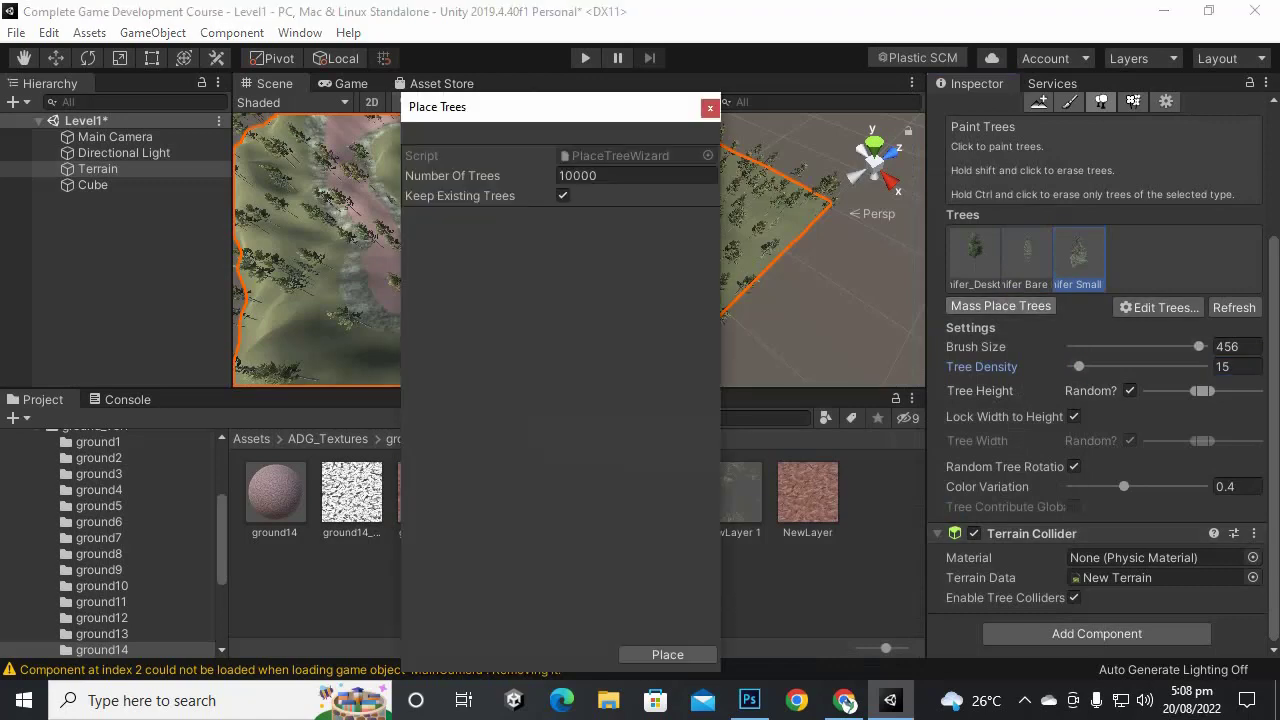
{"action": "type", "text": "2"}
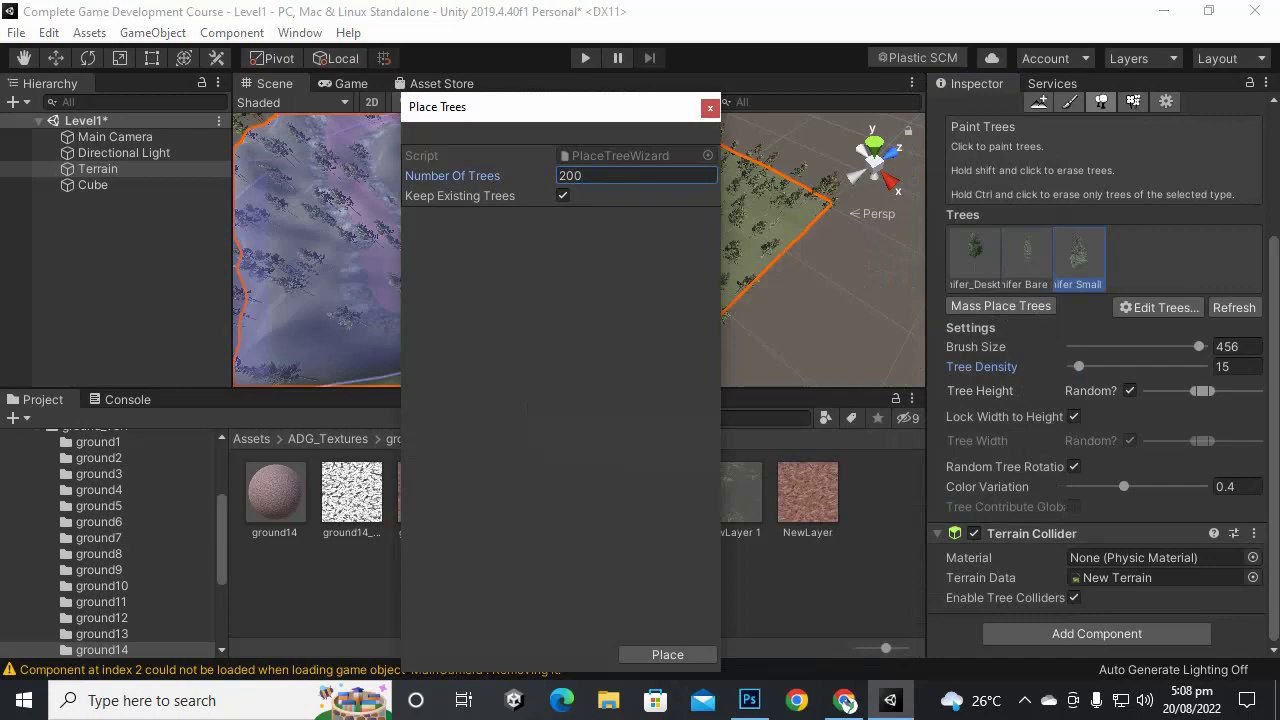
{"action": "left_click", "coordinate": [667, 654]}
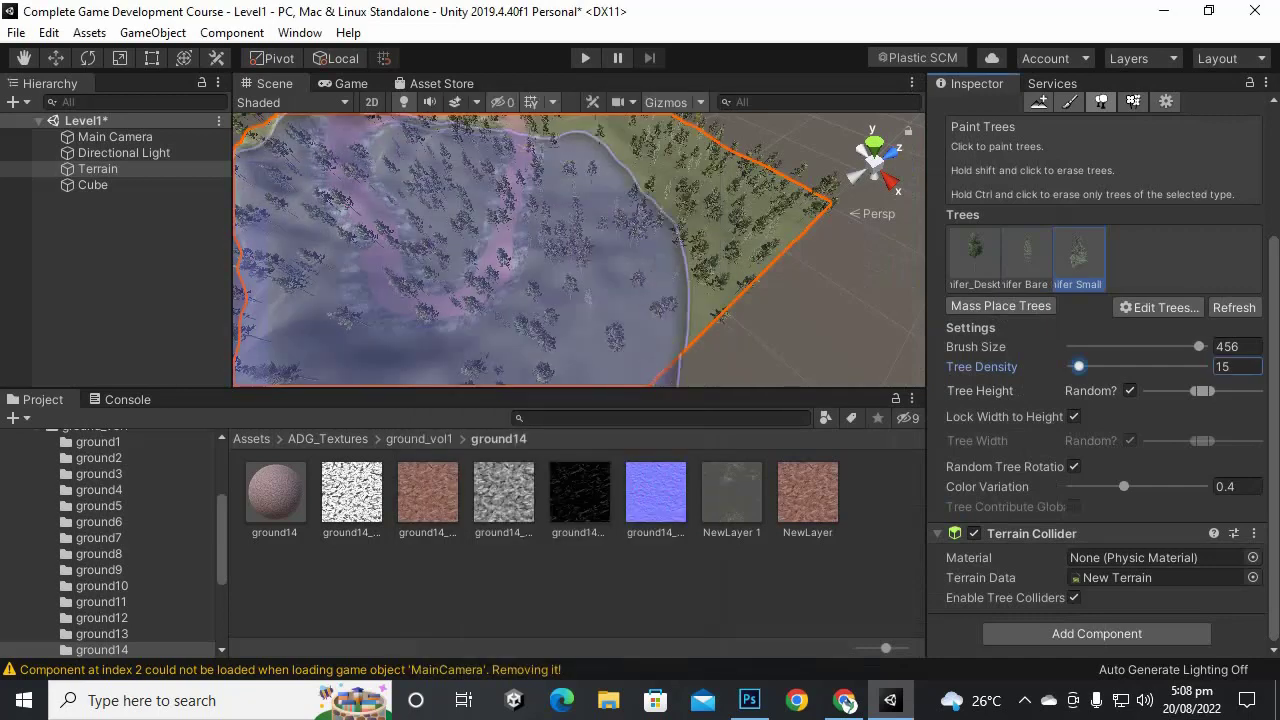
Step: Inspect the placed trees up close, then widen the terrain's random tree height range
{"action": "scroll", "coordinate": [579, 249], "scroll_direction": "up", "scroll_amount": 7}
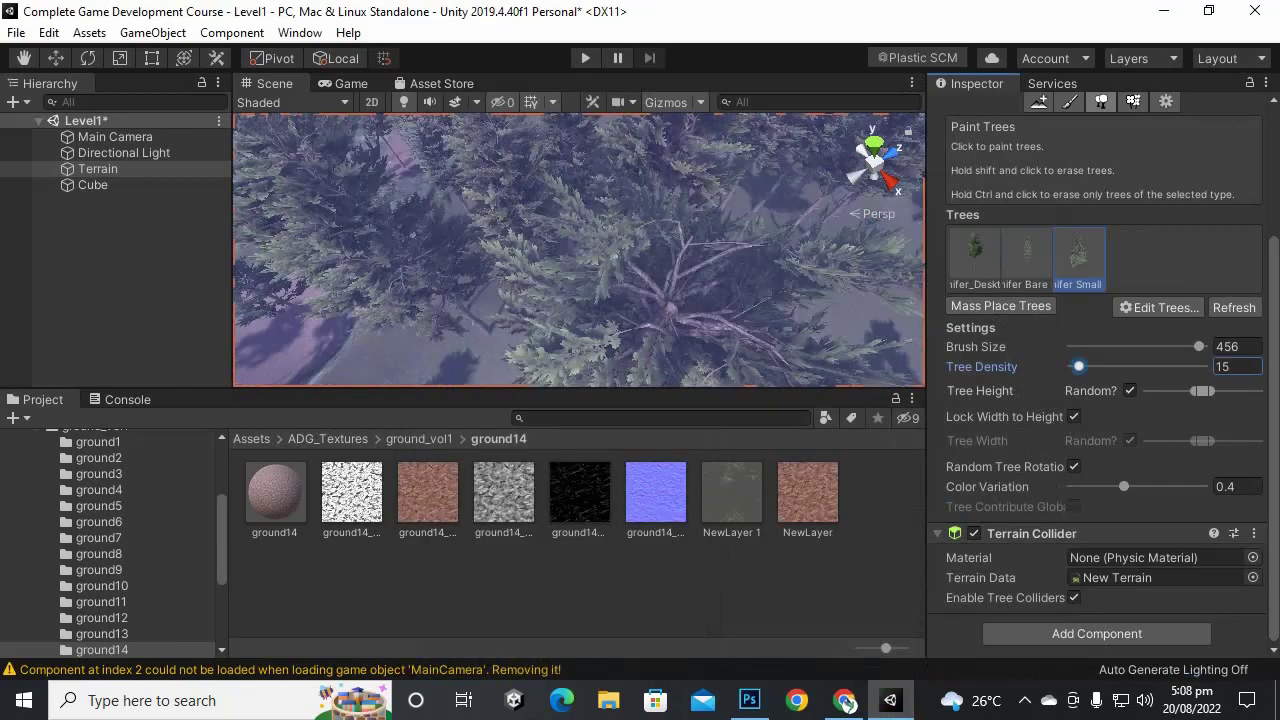
{"action": "scroll", "coordinate": [579, 249], "scroll_direction": "down", "scroll_amount": 3}
{"action": "left_click_drag", "start_coordinate": [579, 249], "coordinate": [694, 165], "text": "alt"}
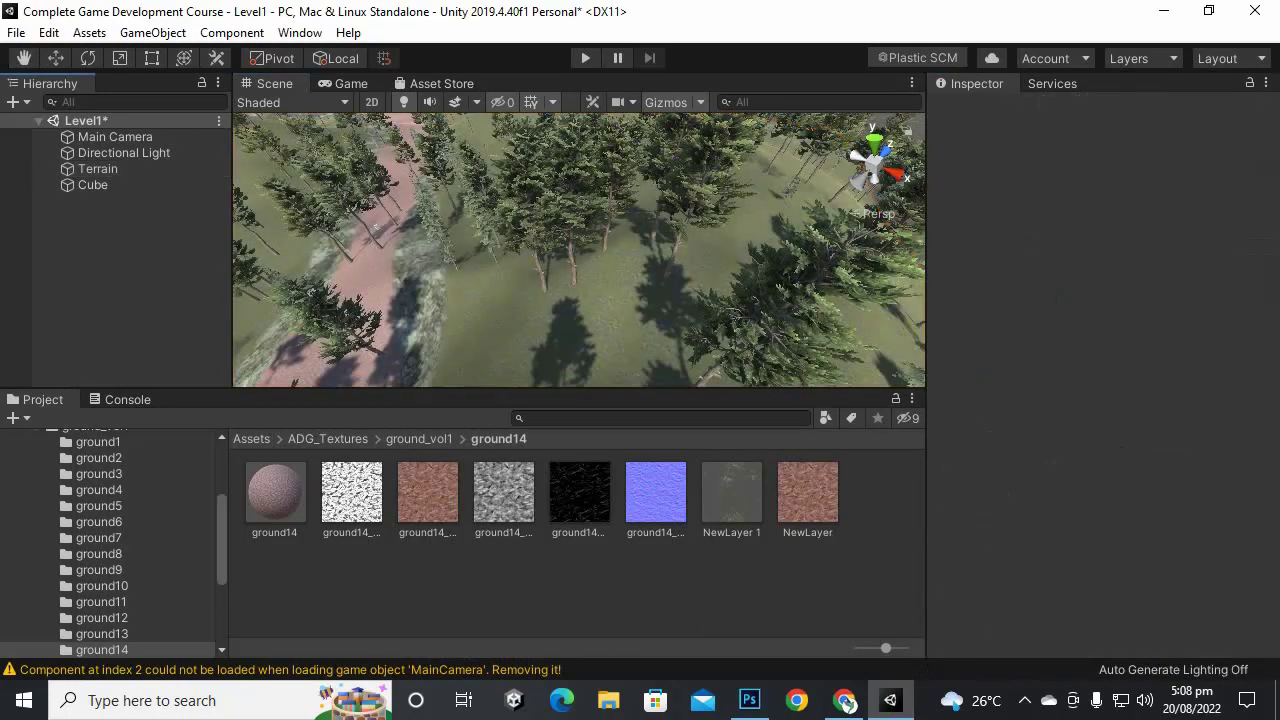
{"action": "right_click_drag", "start_coordinate": [578, 250], "coordinate": [795, 212]}
{"action": "middle_click_drag", "start_coordinate": [572, 233], "coordinate": [640, 300]}
{"action": "scroll", "coordinate": [620, 192], "scroll_direction": "down", "scroll_amount": 3}
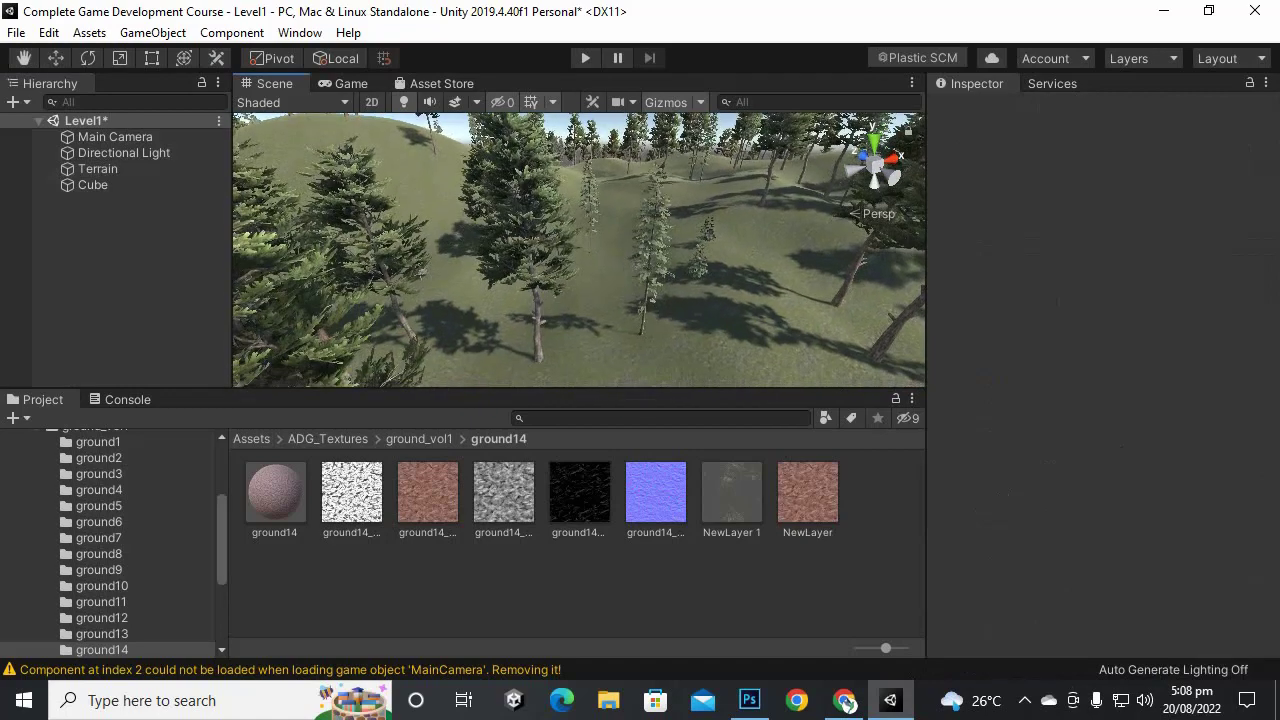
{"action": "left_click", "coordinate": [620, 192]}
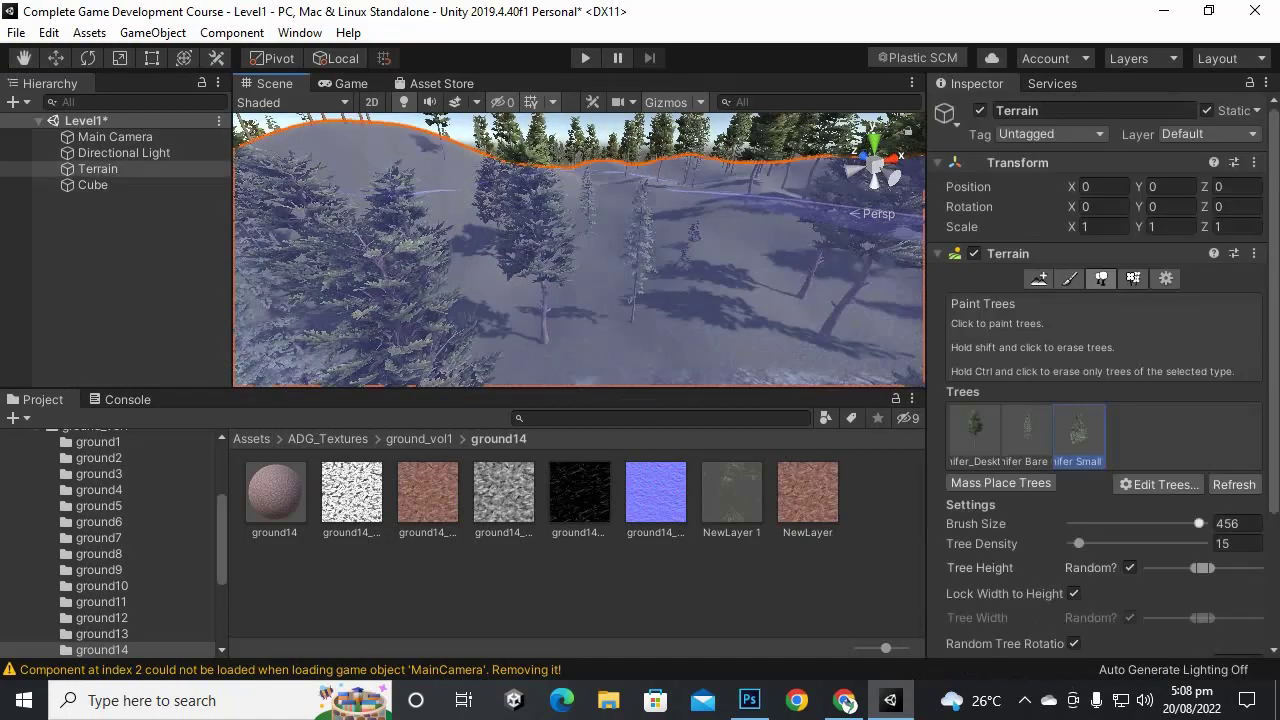
{"action": "scroll", "coordinate": [1100, 400], "scroll_direction": "down", "scroll_amount": 3}
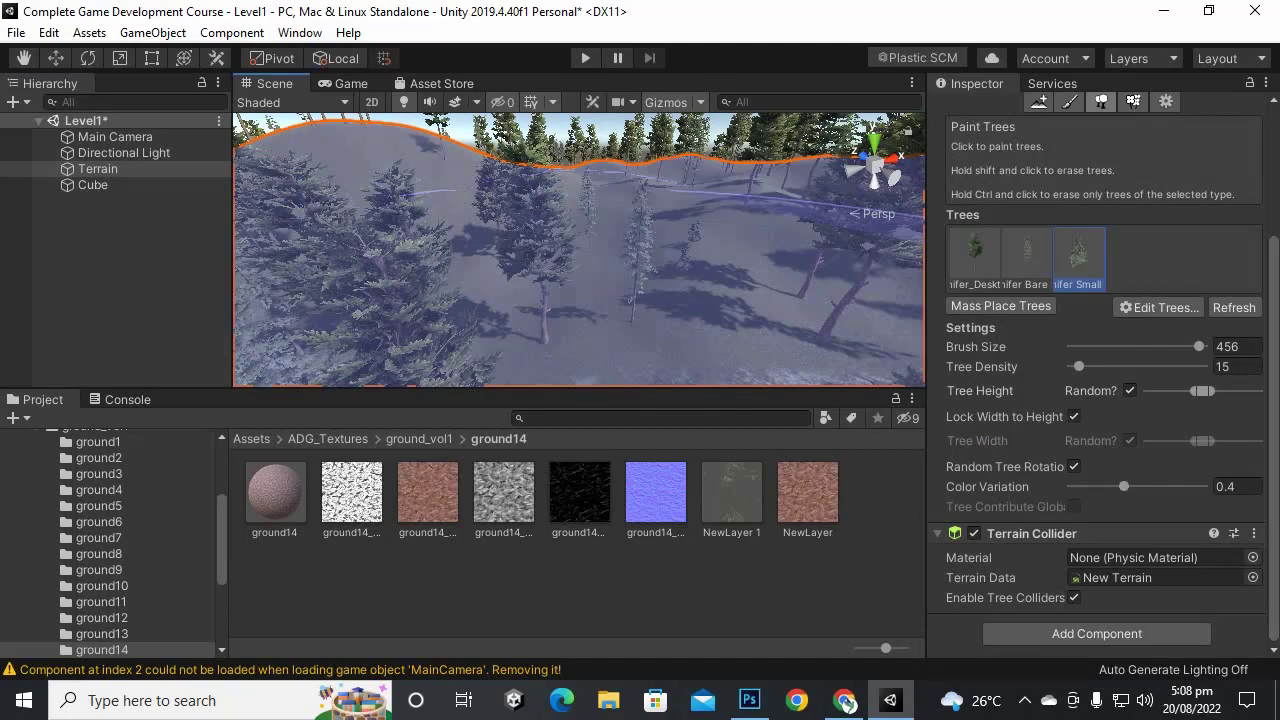
{"action": "left_click_drag", "start_coordinate": [1213, 390], "coordinate": [1223, 390]}
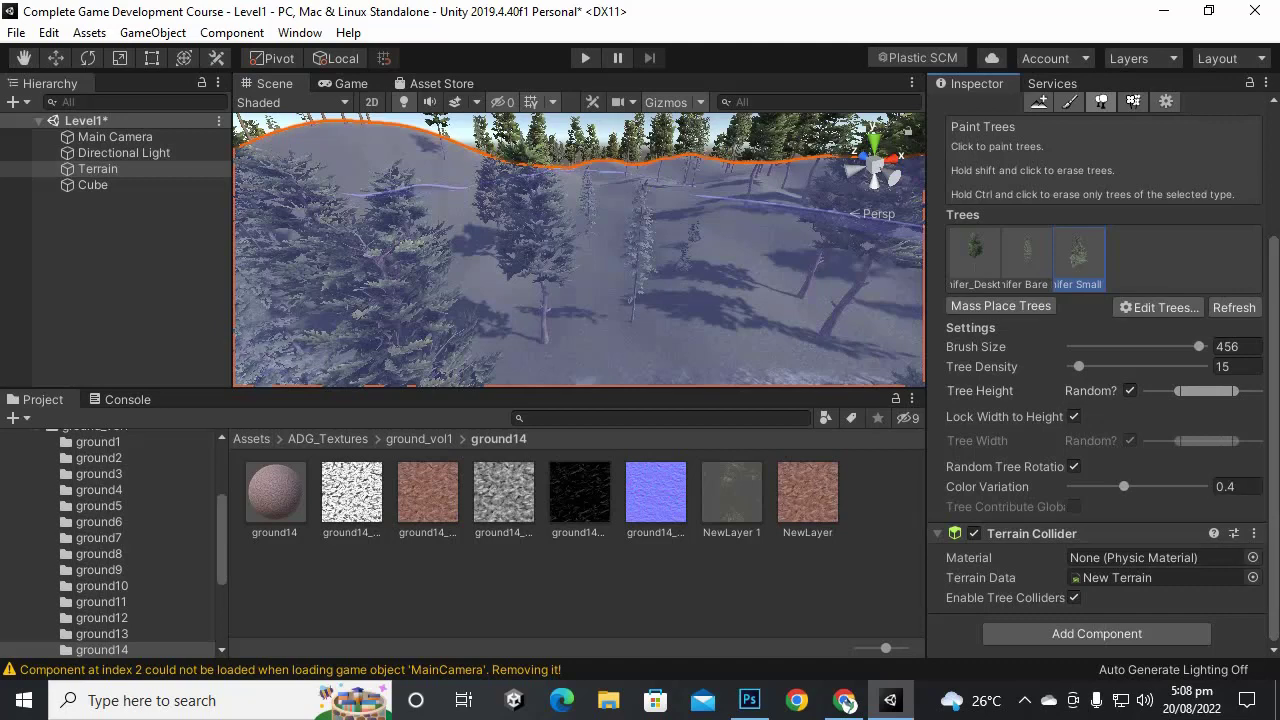
Step: Choose the Conifer_Desktop tree and set the brush size to 20 and the tree density to 50
{"action": "scroll", "coordinate": [579, 250], "scroll_direction": "down", "scroll_amount": 3}
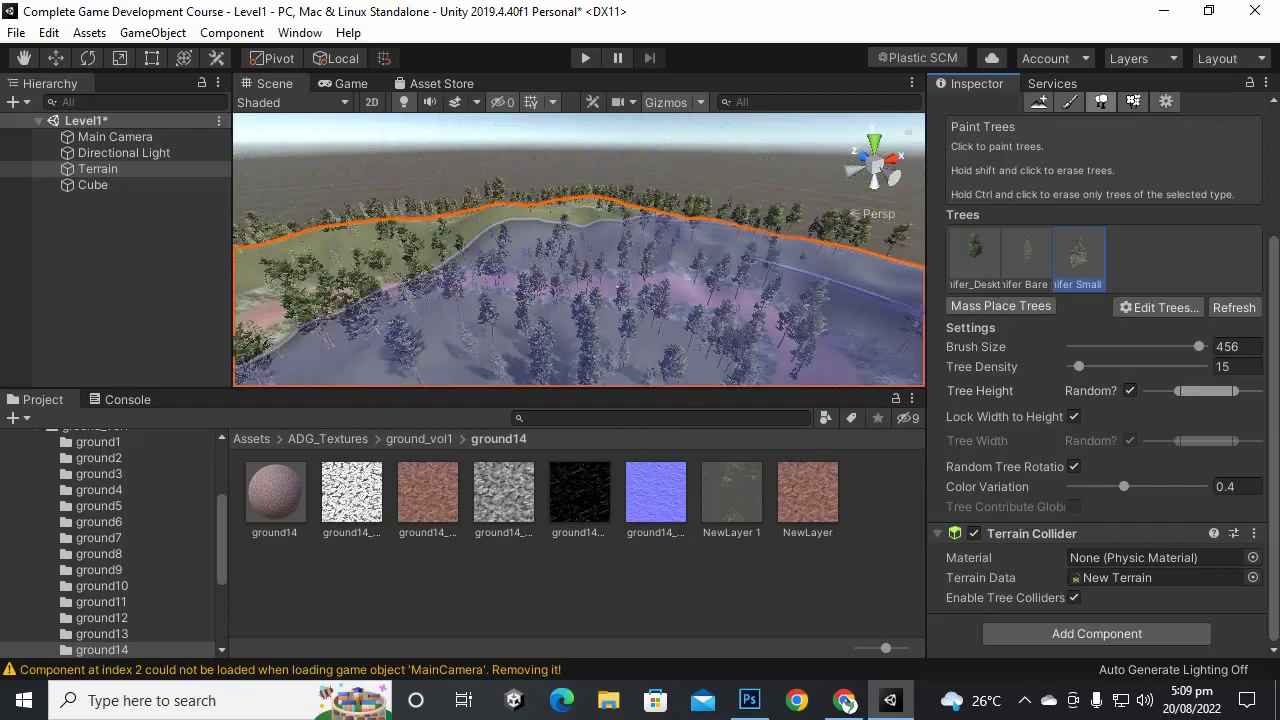
{"action": "key", "text": "w"}
{"action": "right_click_drag", "start_coordinate": [625, 290], "coordinate": [480, 200]}
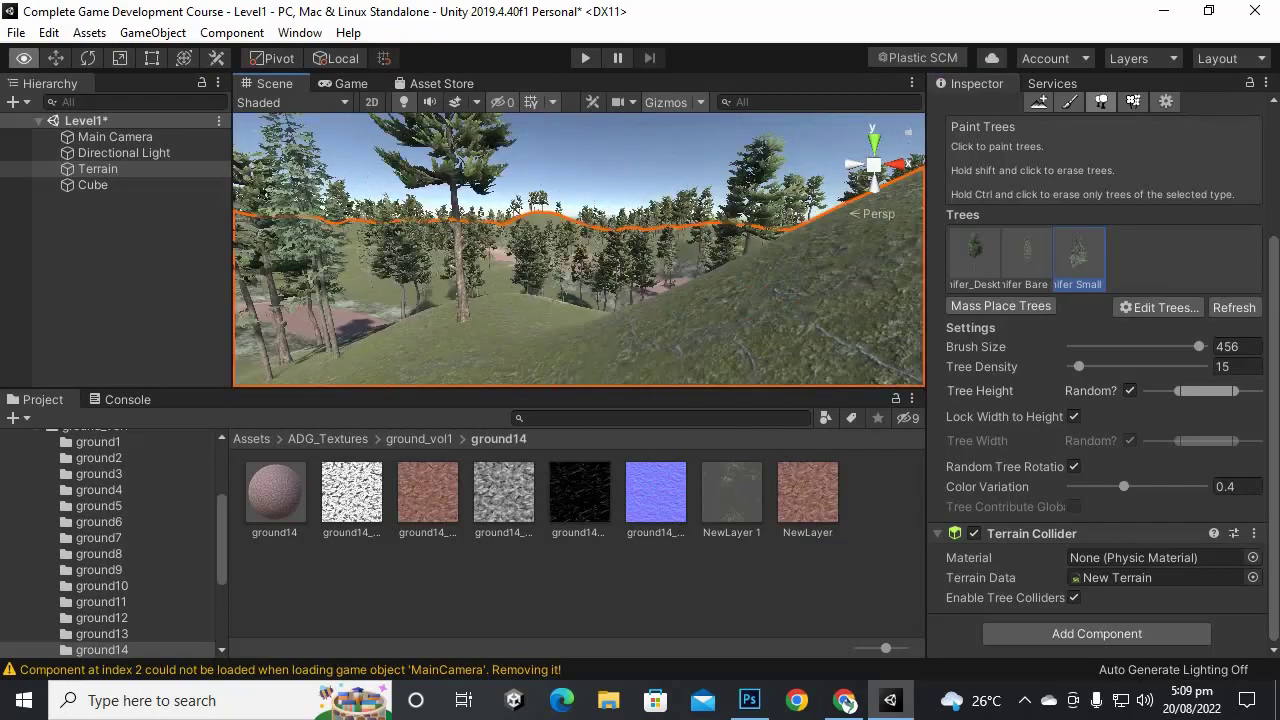
{"action": "left_click_drag", "start_coordinate": [480, 220], "coordinate": [650, 220], "text": "alt"}
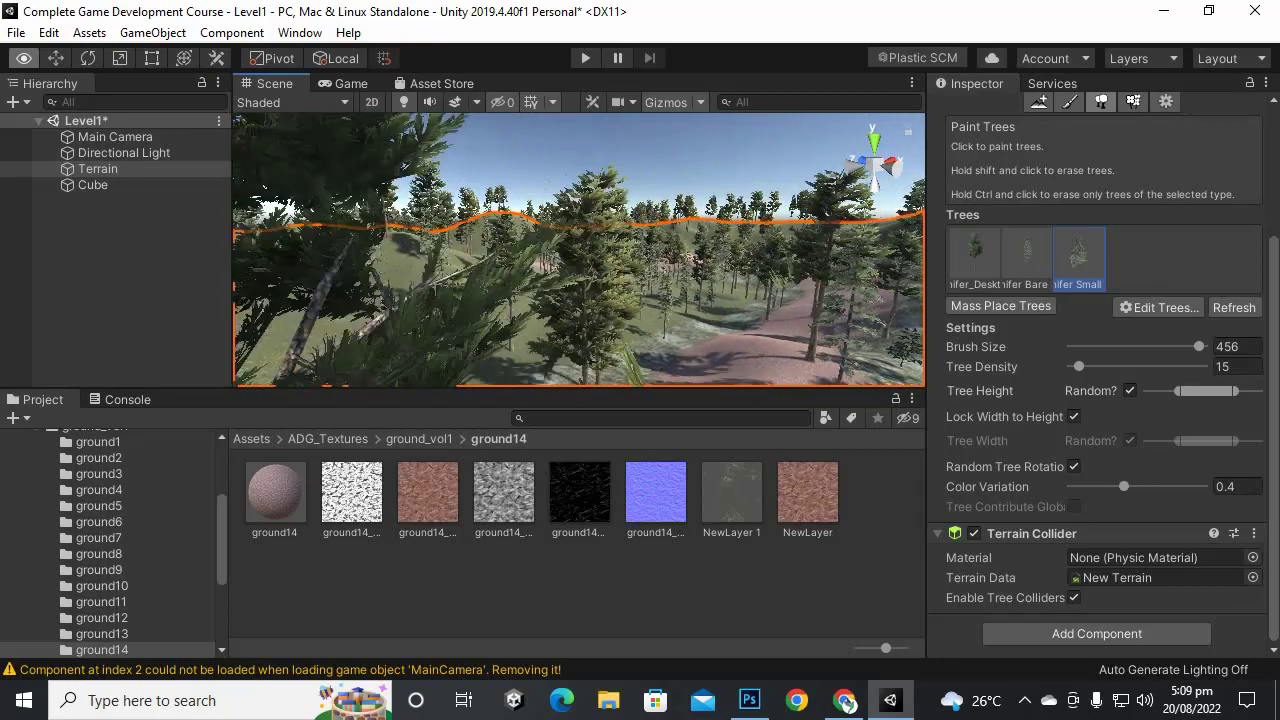
{"action": "key", "text": "w"}
{"action": "mouse_move", "coordinate": [650, 220]}
{"action": "right_mouse_down"}
{"action": "mouse_move", "coordinate": [640, 205]}
{"action": "mouse_move", "coordinate": [645, 222]}
{"action": "right_mouse_up"}
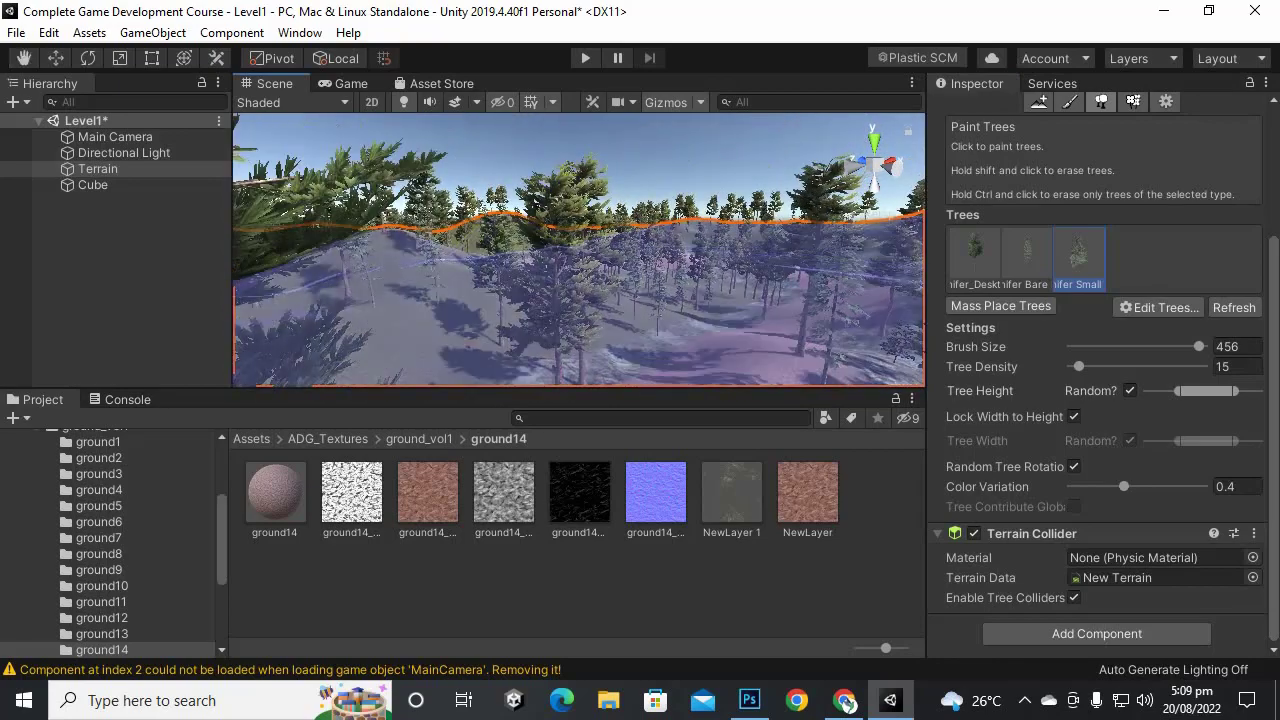
{"action": "left_click", "coordinate": [975, 255]}
{"action": "mouse_move", "coordinate": [1199, 346]}
{"action": "left_mouse_down"}
{"action": "mouse_move", "coordinate": [1110, 346]}
{"action": "mouse_move", "coordinate": [1127, 366]}
{"action": "left_mouse_up"}
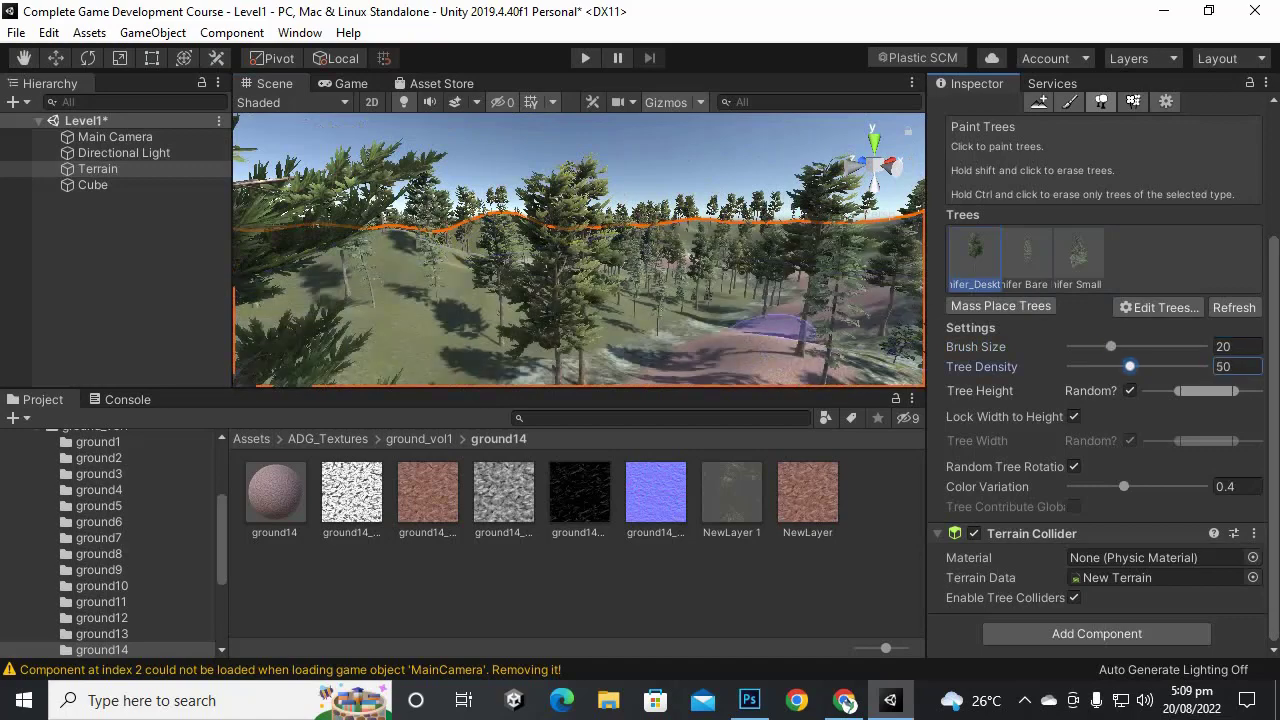
Step: Erase the Conifer_Desktop trees standing on the ground path in front of the hill
{"action": "middle_click_drag", "start_coordinate": [741, 356], "coordinate": [775, 325]}
{"action": "mouse_move", "coordinate": [775, 325]}
{"action": "middle_mouse_down"}
{"action": "mouse_move", "coordinate": [786, 304]}
{"action": "mouse_move", "coordinate": [805, 345]}
{"action": "middle_mouse_up"}
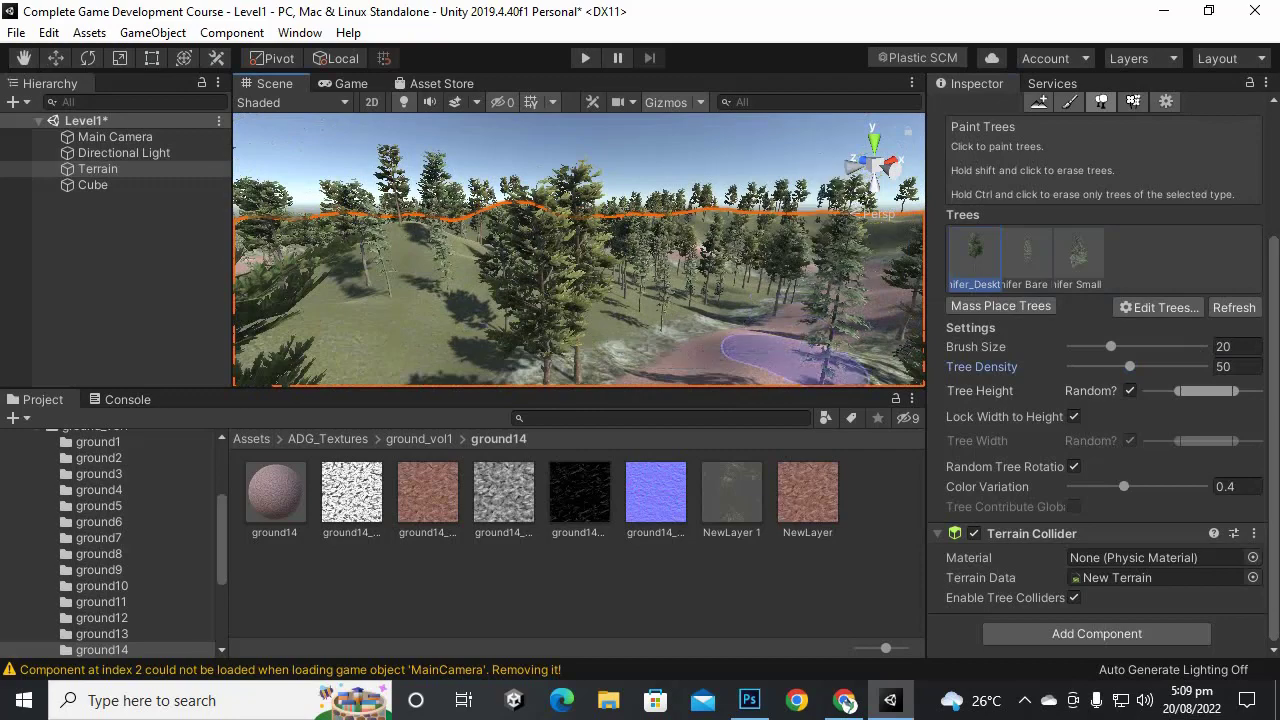
{"action": "scroll", "coordinate": [680, 364], "scroll_direction": "down", "scroll_amount": 4}
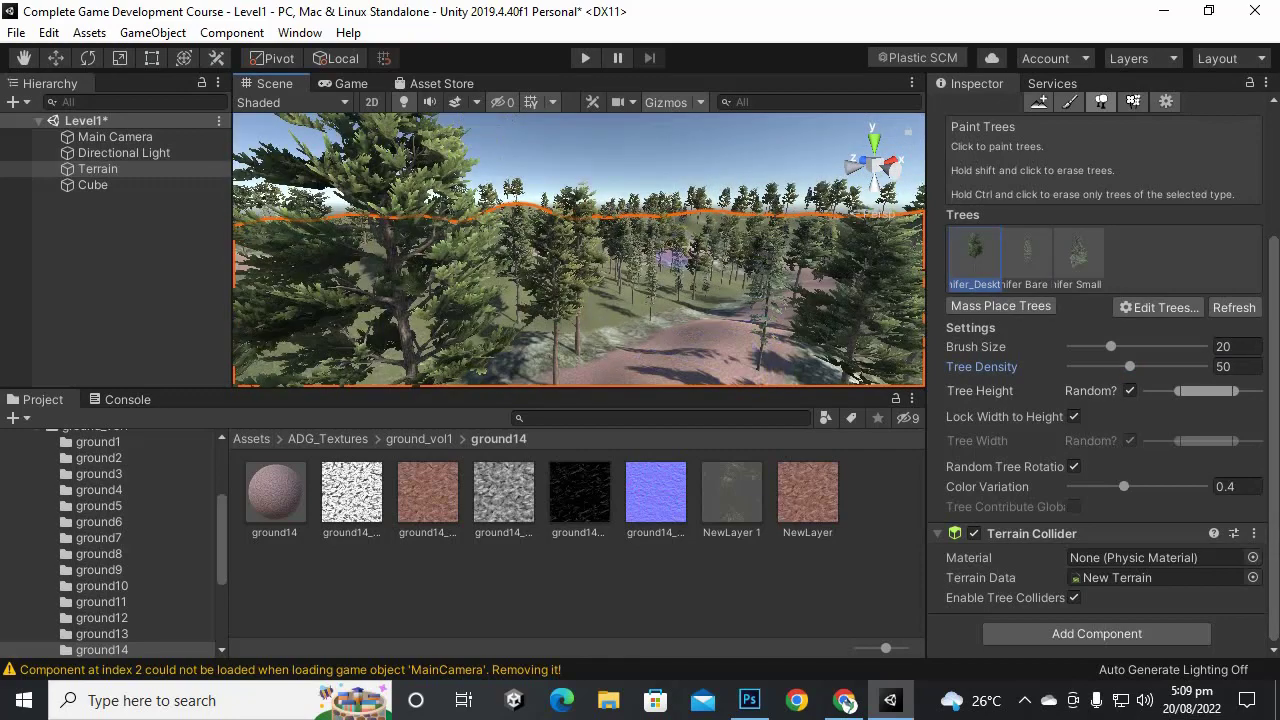
{"action": "middle_click_drag", "start_coordinate": [672, 258], "coordinate": [720, 271]}
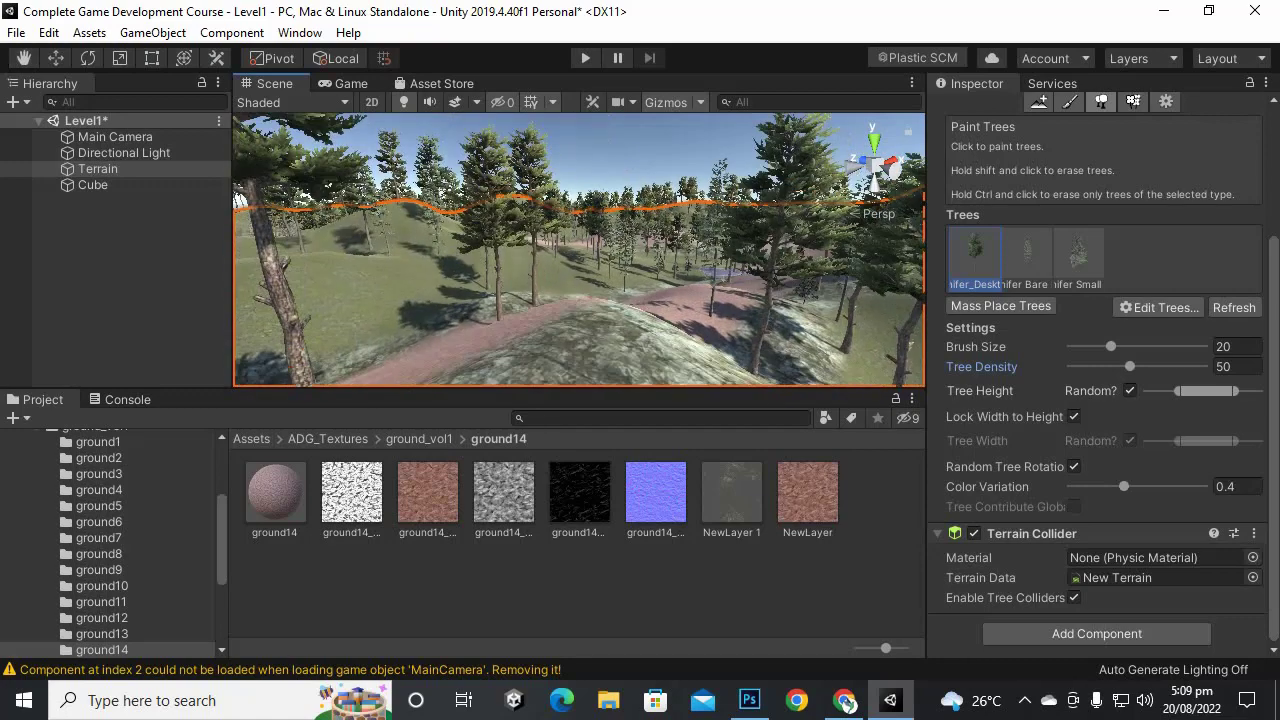
{"action": "middle_click_drag", "start_coordinate": [712, 320], "coordinate": [734, 352]}
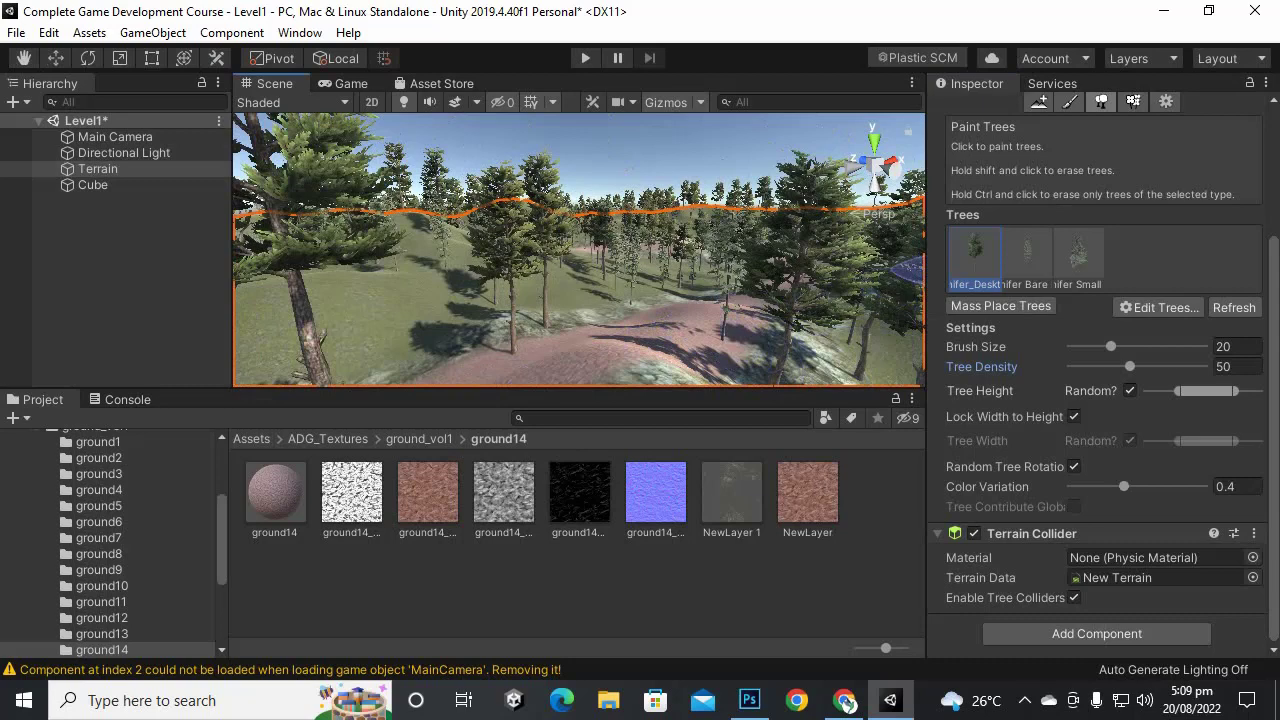
{"action": "left_click", "coordinate": [1027, 255]}
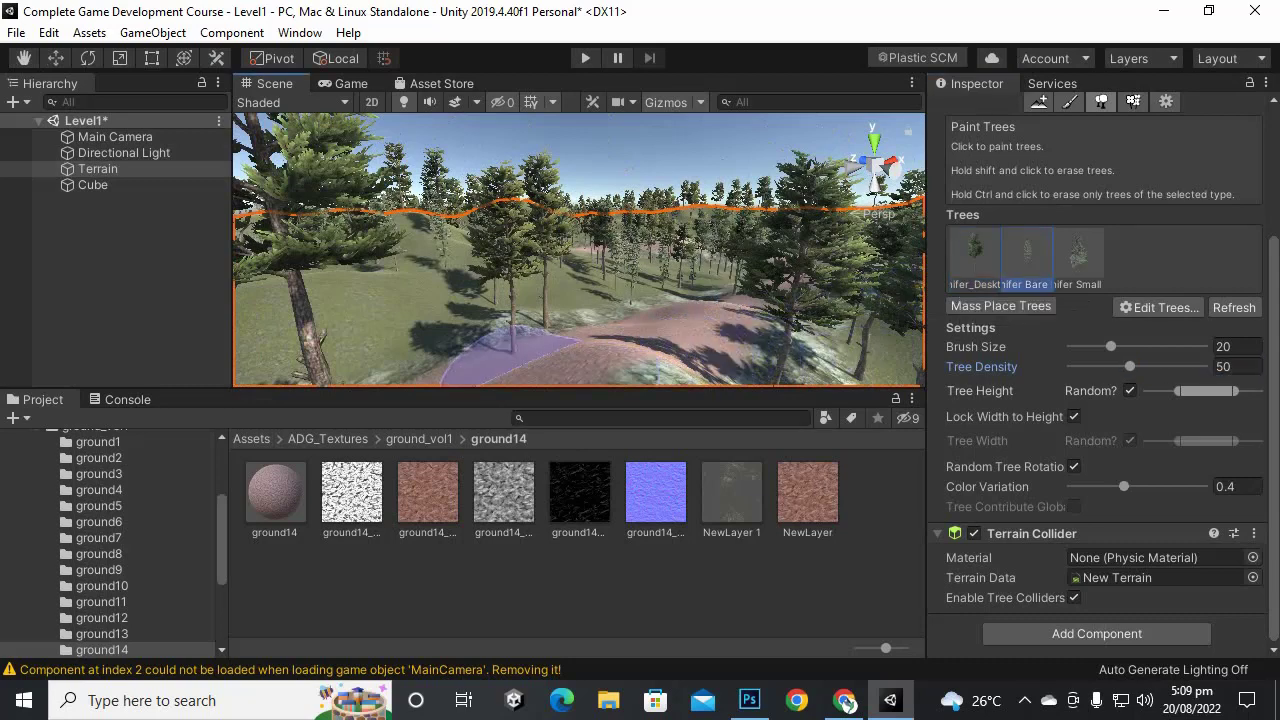
{"action": "left_click", "coordinate": [975, 255]}
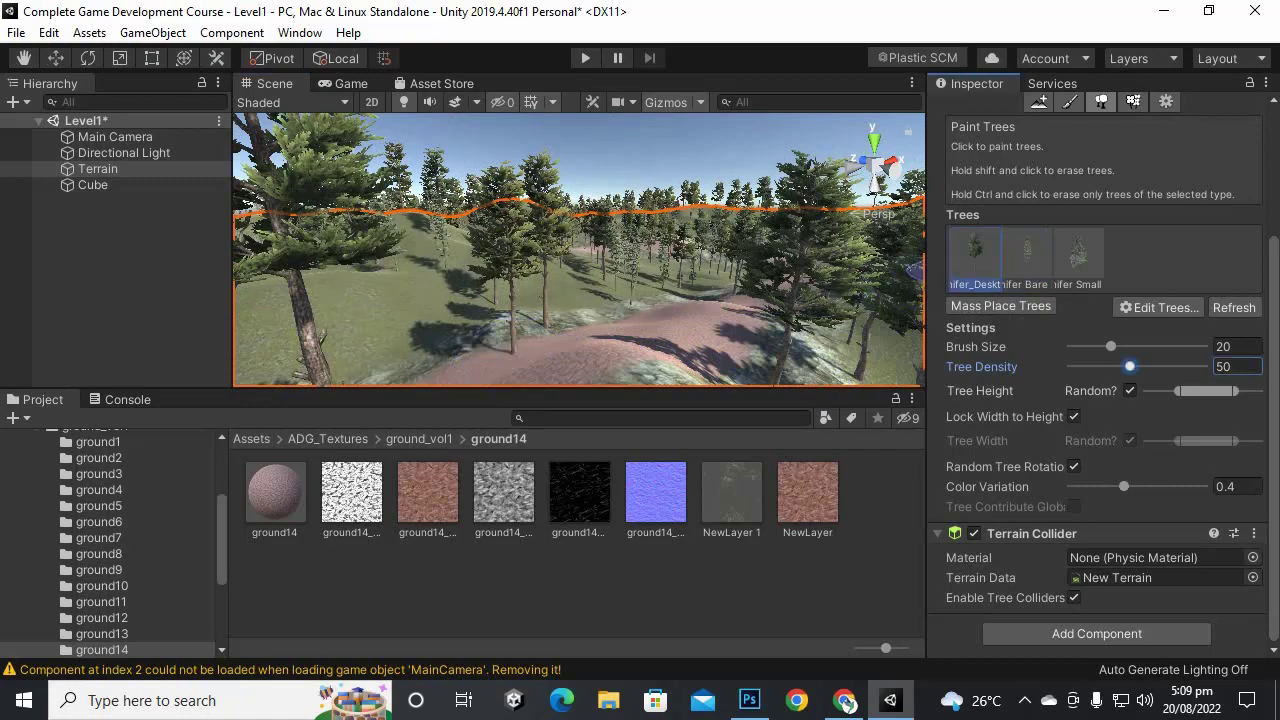
{"action": "left_click", "coordinate": [500, 350], "text": "shift"}
Step: Choose the Conifer Bare tree type and erase its trees from the path's curve near the terrain edge
{"action": "scroll", "coordinate": [672, 231], "scroll_direction": "down", "scroll_amount": 3}
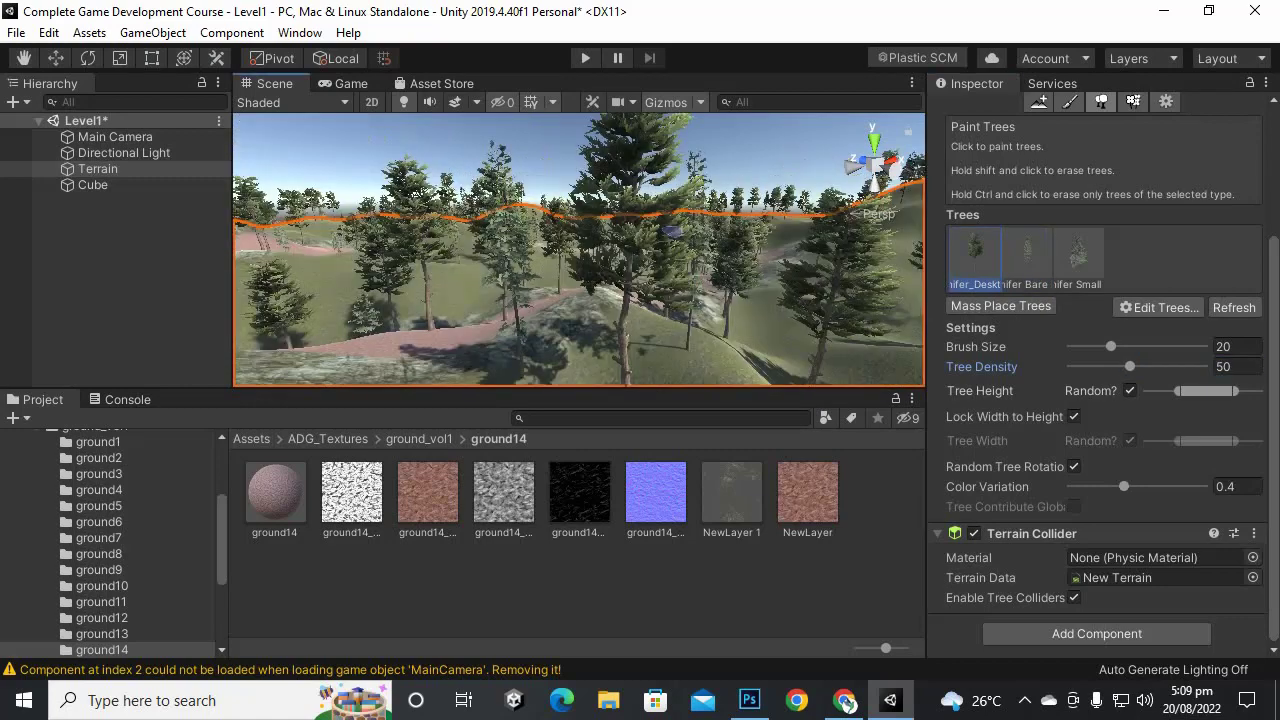
{"action": "scroll", "coordinate": [672, 231], "scroll_direction": "down", "scroll_amount": 4}
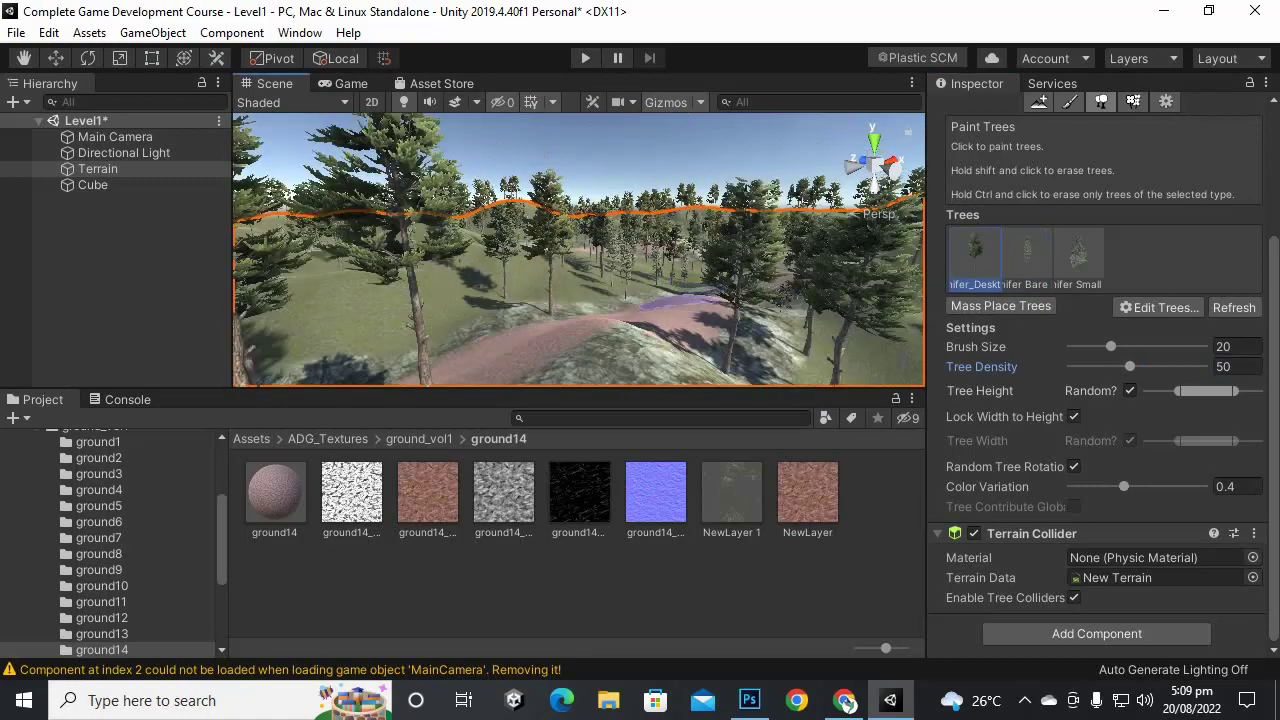
{"action": "left_click_drag", "start_coordinate": [676, 287], "coordinate": [700, 316], "text": "alt"}
{"action": "scroll", "coordinate": [703, 316], "scroll_direction": "up", "scroll_amount": 5}
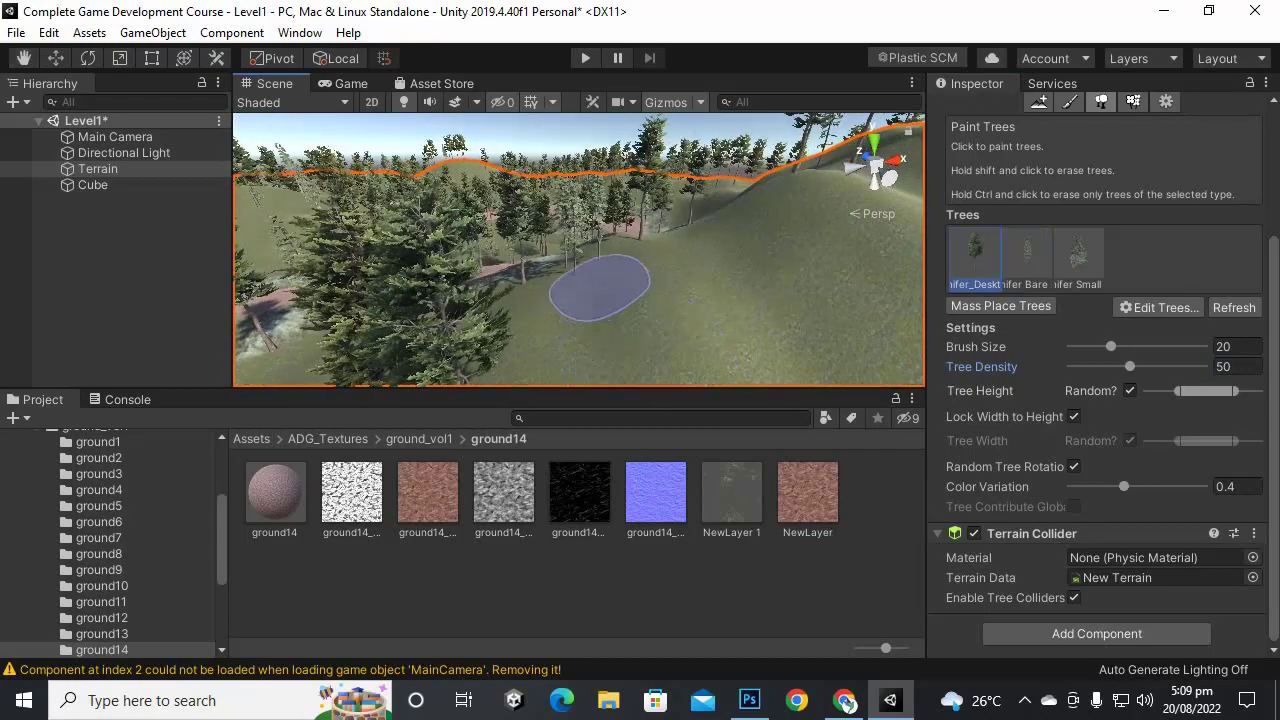
{"action": "left_click_drag", "start_coordinate": [633, 270], "coordinate": [557, 357], "text": "alt"}
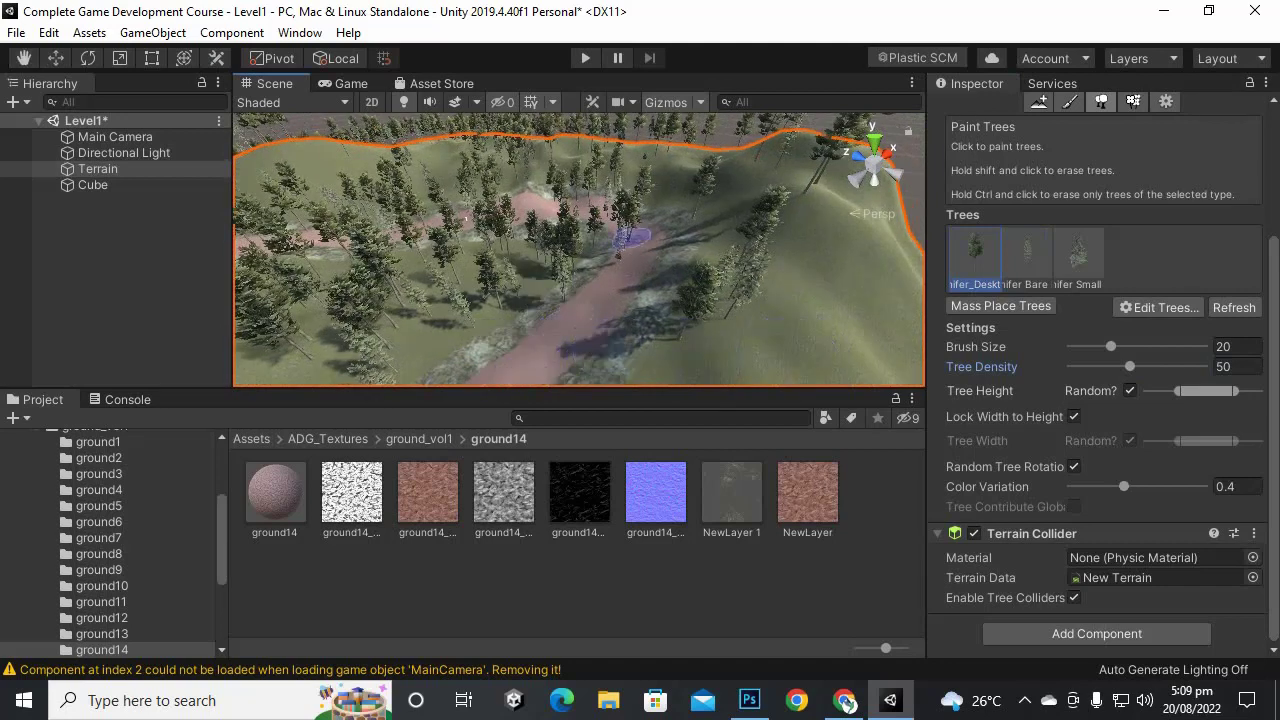
{"action": "mouse_move", "coordinate": [630, 255]}
{"action": "left_mouse_down", "text": "alt"}
{"action": "mouse_move", "coordinate": [628, 290]}
{"action": "mouse_move", "coordinate": [652, 303]}
{"action": "left_mouse_up", "text": "alt"}
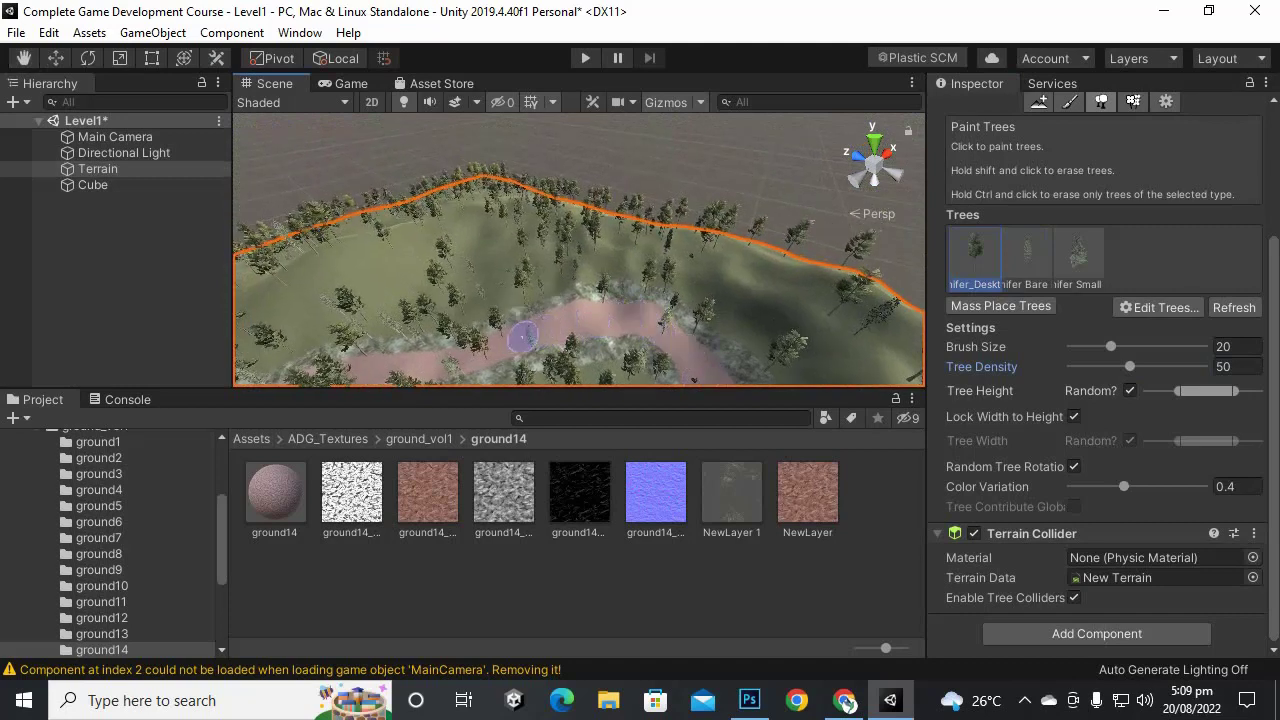
{"action": "mouse_move", "coordinate": [525, 337]}
{"action": "left_mouse_down", "text": "alt"}
{"action": "mouse_move", "coordinate": [605, 331]}
{"action": "mouse_move", "coordinate": [800, 275]}
{"action": "left_mouse_up", "text": "alt"}
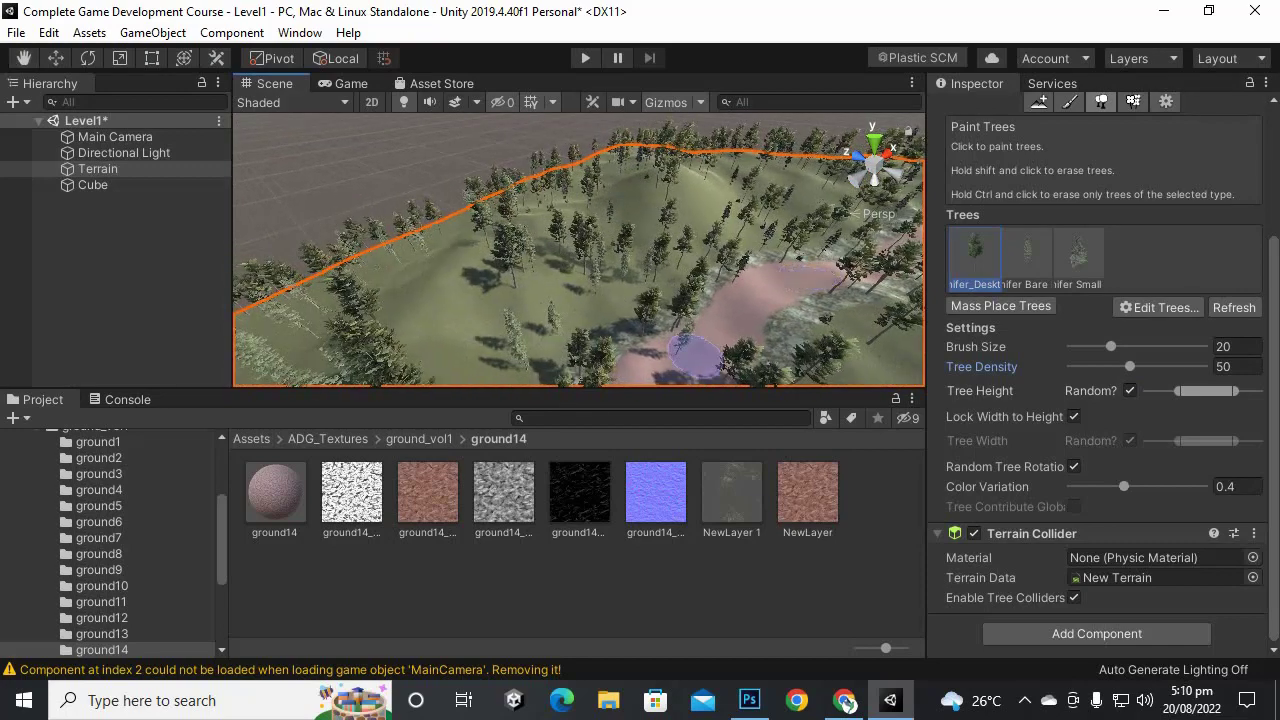
{"action": "left_click_drag", "start_coordinate": [745, 313], "coordinate": [740, 318], "text": "alt"}
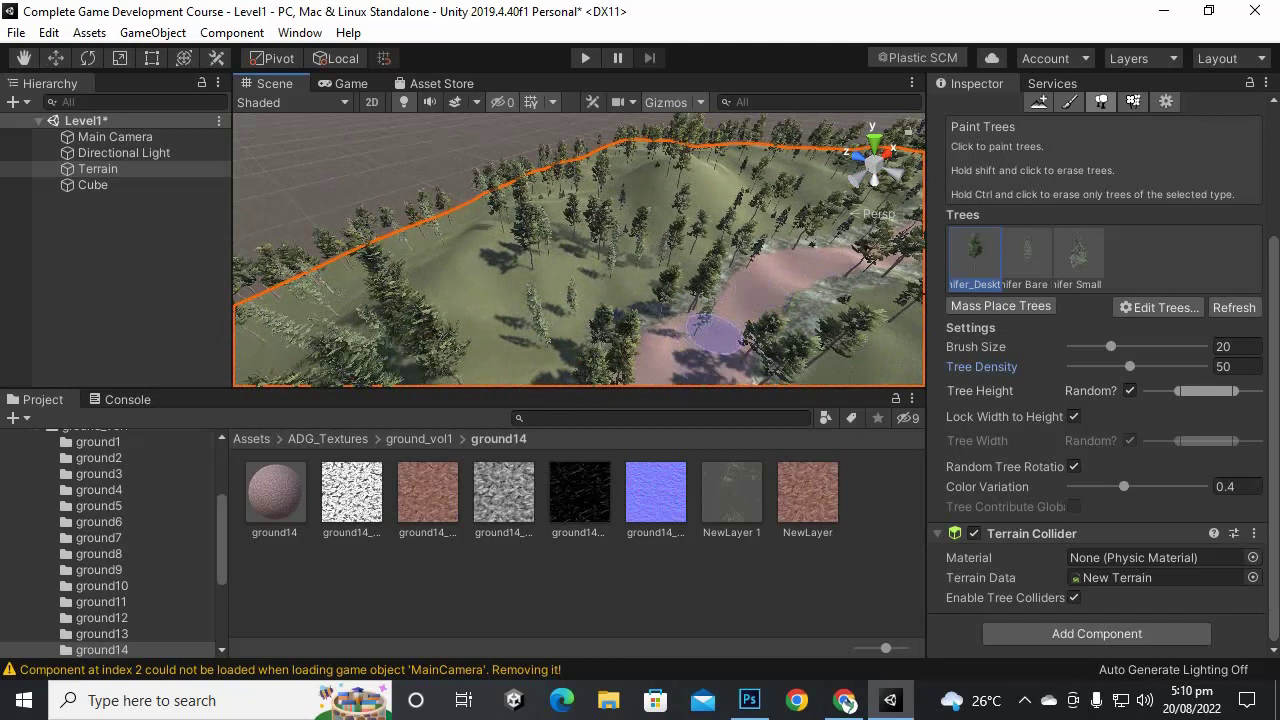
{"action": "left_click", "coordinate": [1027, 256]}
{"action": "left_click", "coordinate": [708, 340]}
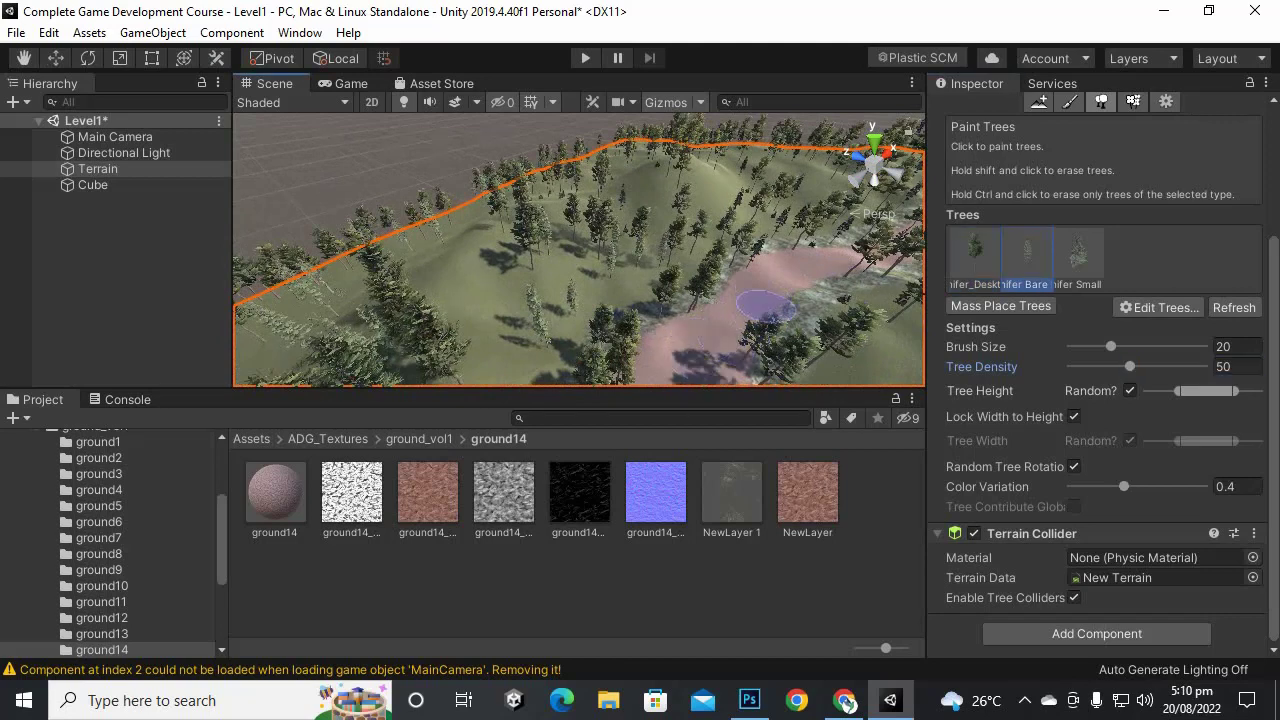
{"action": "middle_click_drag", "start_coordinate": [760, 305], "coordinate": [766, 250]}
{"action": "left_click", "coordinate": [657, 315]}
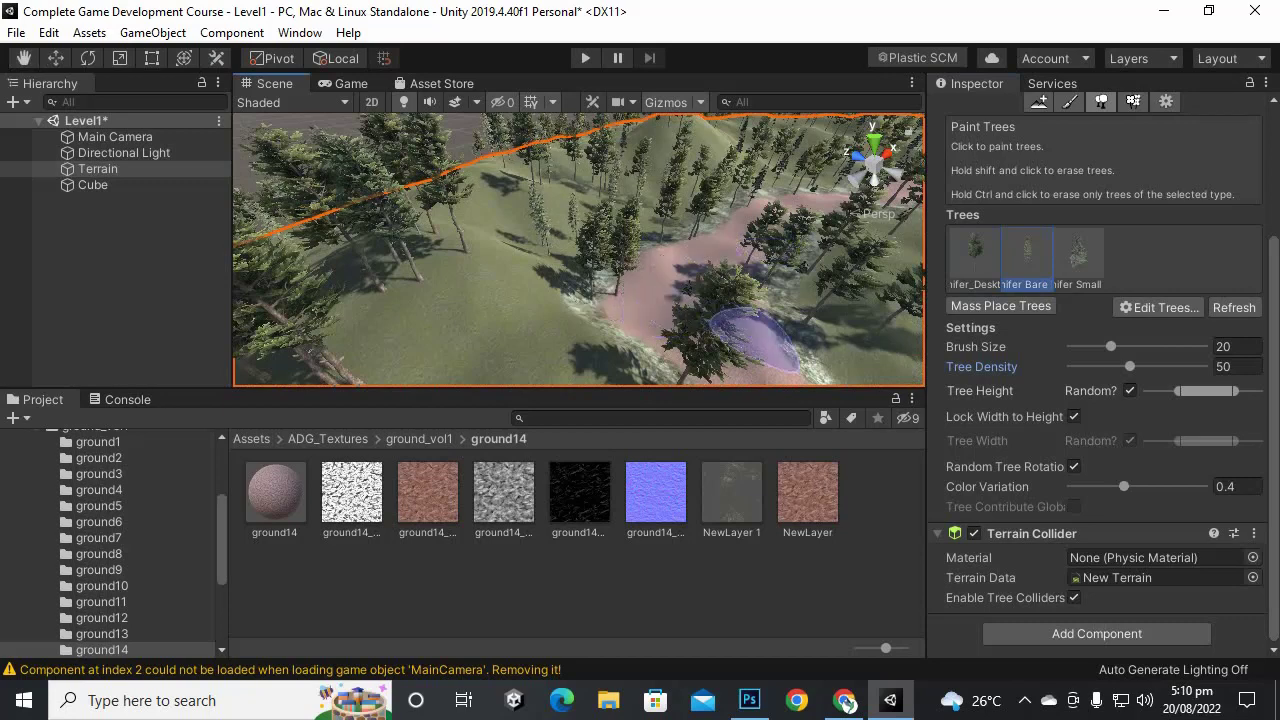
Step: Switch back to the Conifer_Desktop tree and erase the ones on the widened path section
{"action": "mouse_move", "coordinate": [750, 338]}
{"action": "middle_mouse_down"}
{"action": "mouse_move", "coordinate": [620, 290]}
{"action": "mouse_move", "coordinate": [514, 274]}
{"action": "middle_mouse_up"}
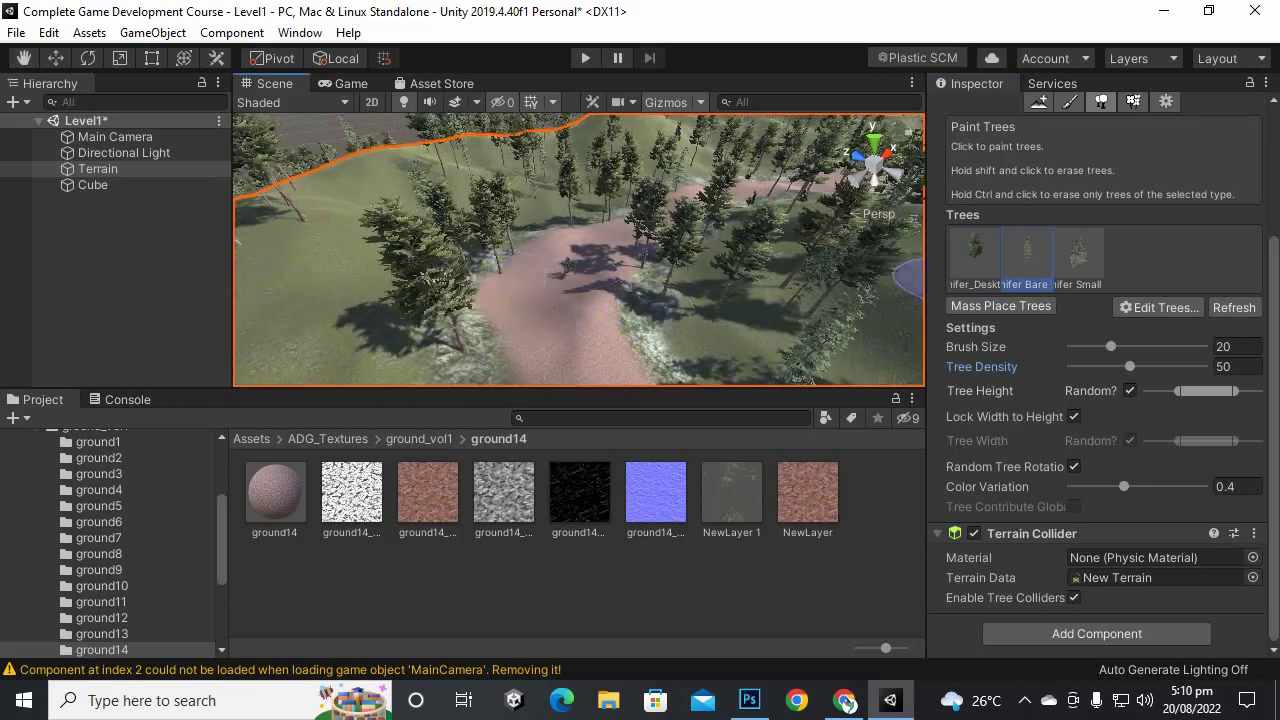
{"action": "left_click", "coordinate": [974, 256]}
{"action": "left_click", "coordinate": [512, 277], "text": "shift"}
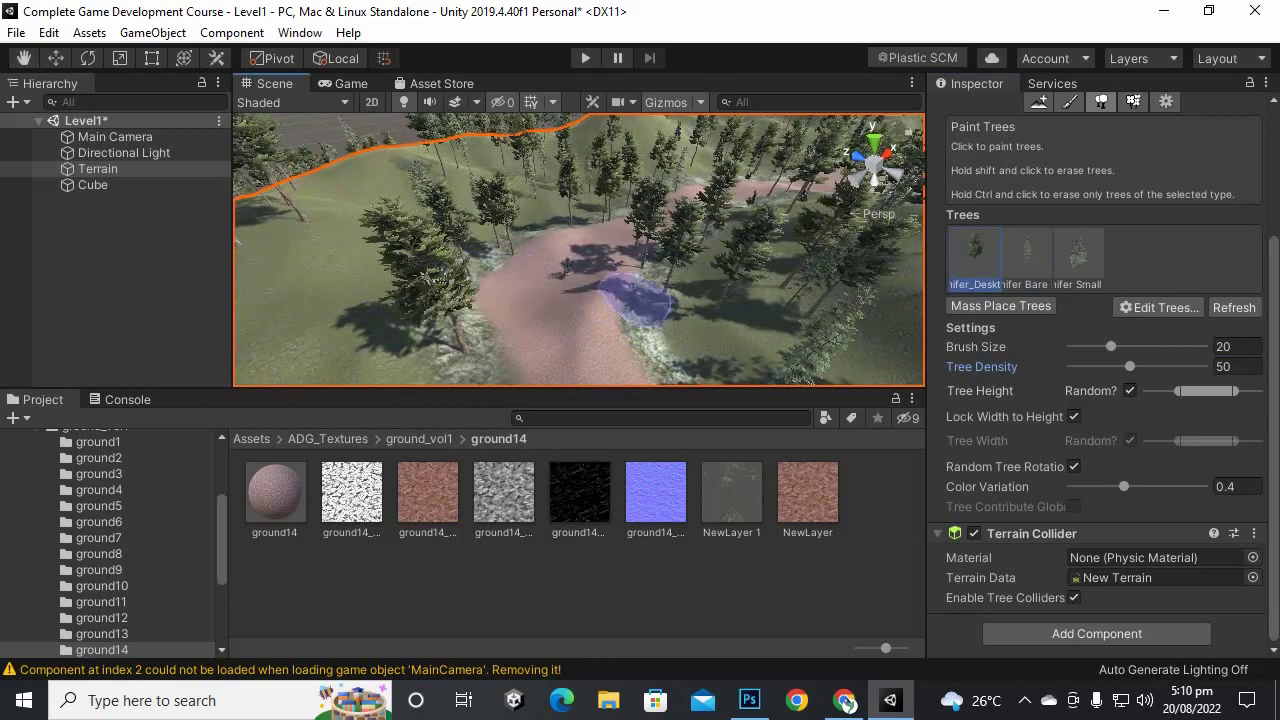
Step: Examine the winding ground path from close up and from above for trees still standing on it
{"action": "scroll", "coordinate": [630, 300], "scroll_direction": "up", "scroll_amount": 10}
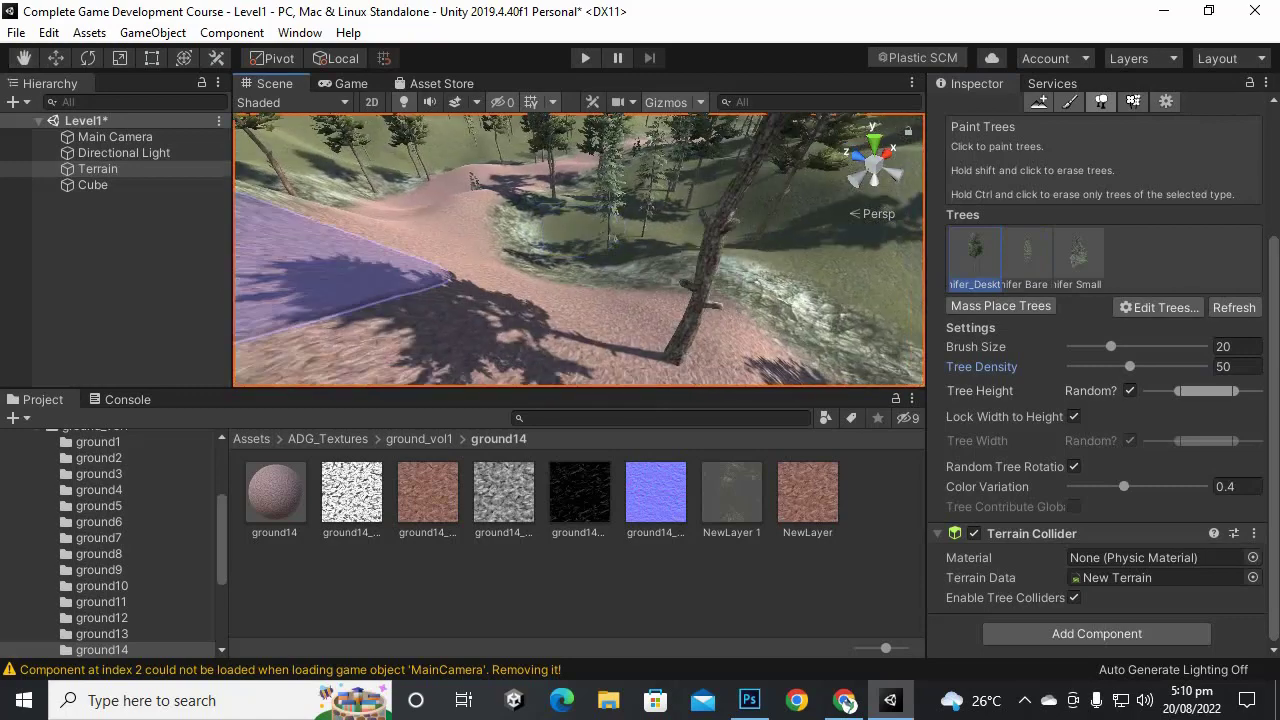
{"action": "scroll", "coordinate": [720, 335], "scroll_direction": "down", "scroll_amount": 5}
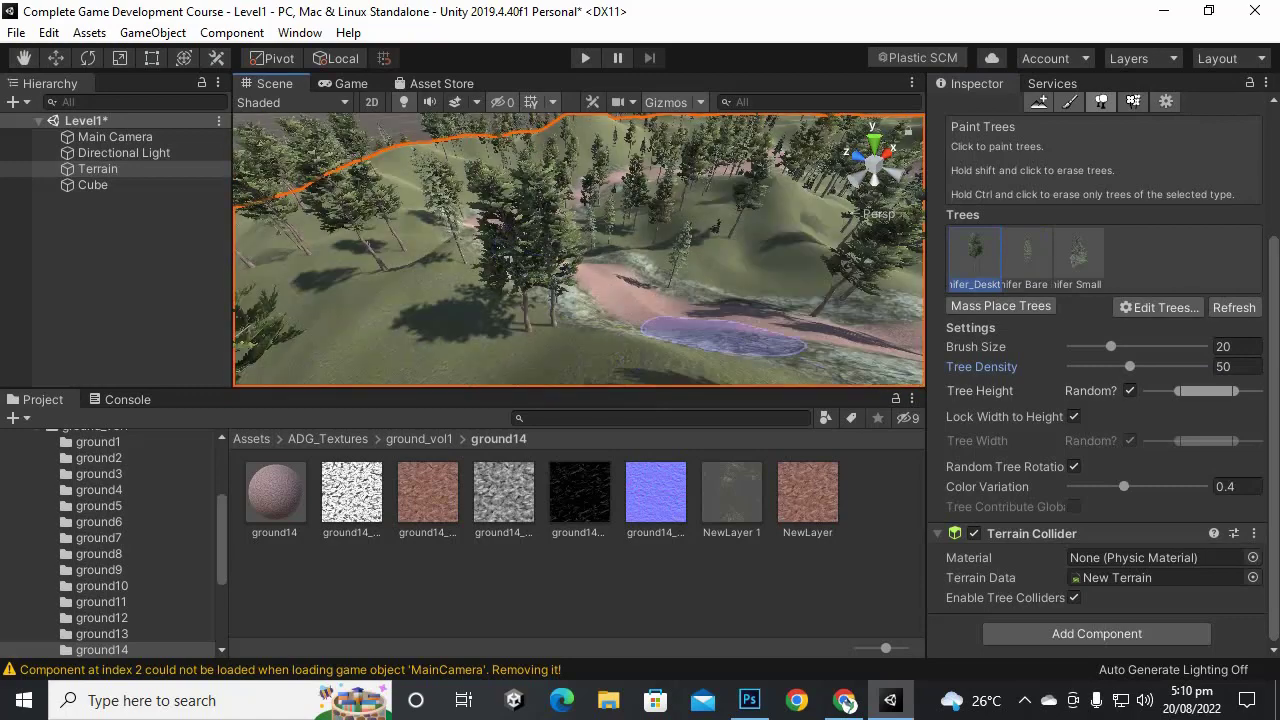
{"action": "mouse_move", "coordinate": [722, 335]}
{"action": "middle_mouse_down"}
{"action": "mouse_move", "coordinate": [634, 317]}
{"action": "mouse_move", "coordinate": [643, 306]}
{"action": "mouse_move", "coordinate": [505, 300]}
{"action": "middle_mouse_up"}
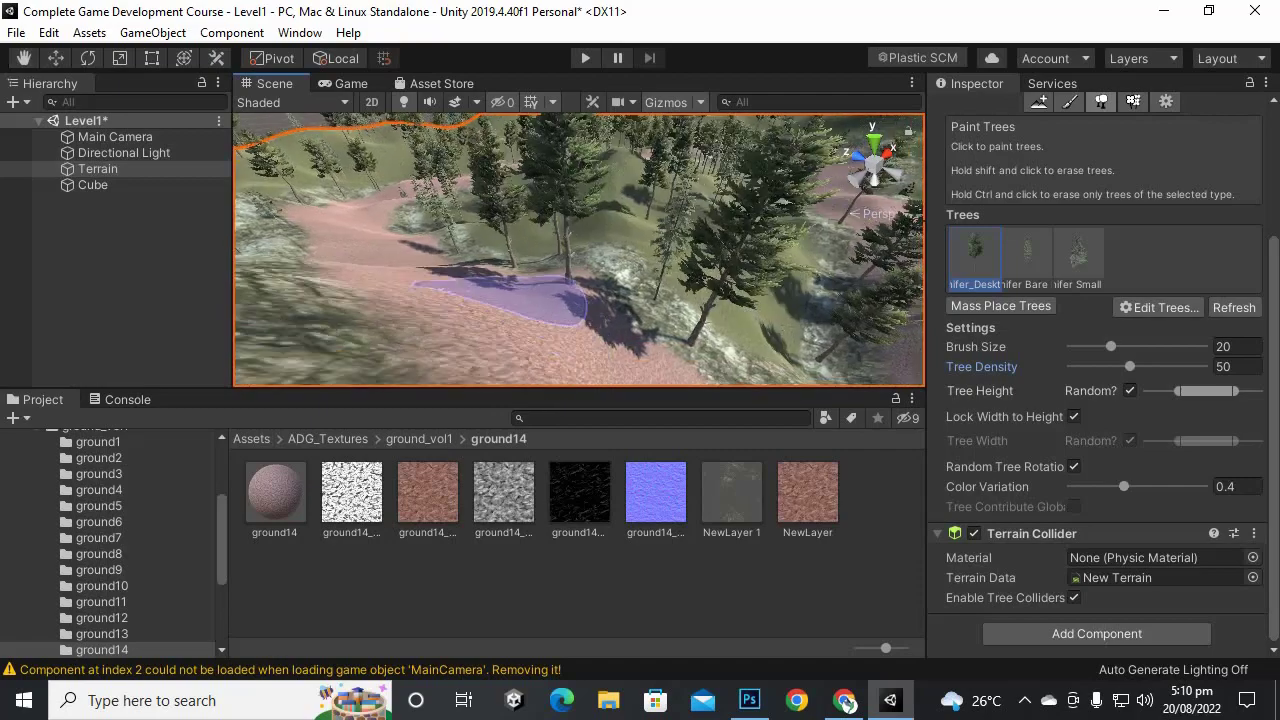
{"action": "scroll", "coordinate": [500, 300], "scroll_direction": "down", "scroll_amount": 8}
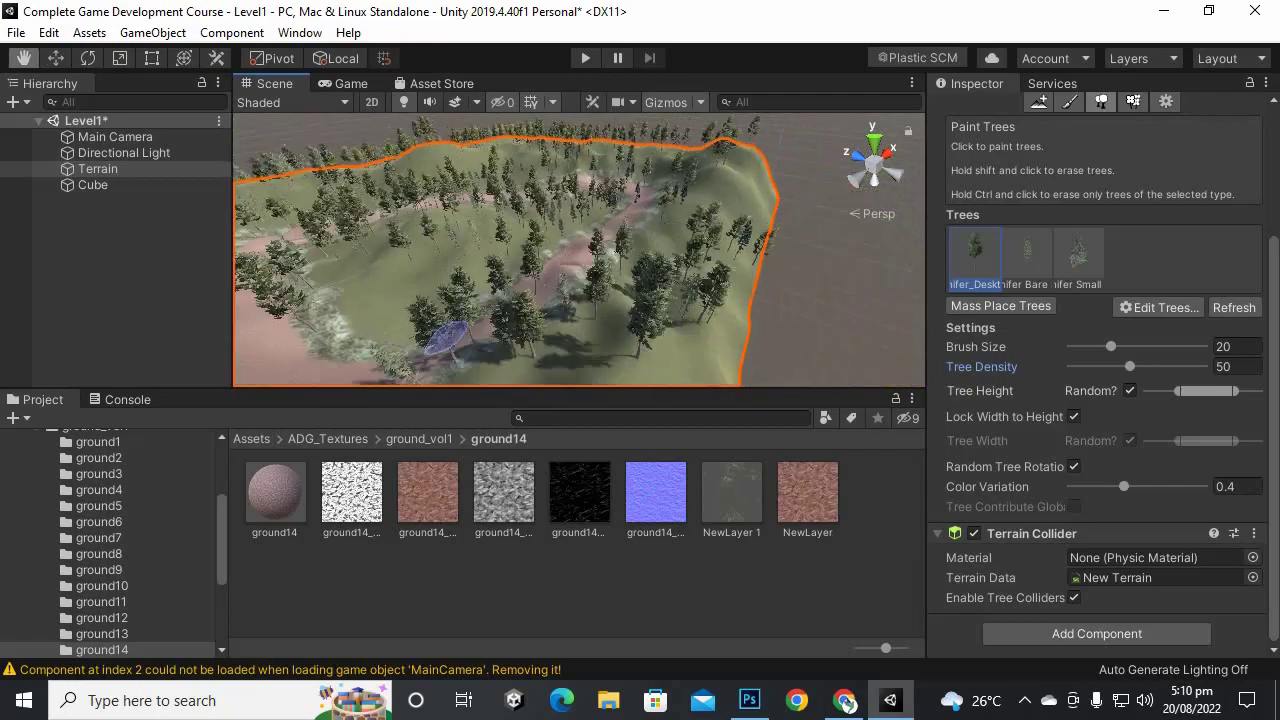
{"action": "middle_click_drag", "start_coordinate": [447, 338], "coordinate": [534, 316]}
{"action": "scroll", "coordinate": [534, 316], "scroll_direction": "up", "scroll_amount": 8}
{"action": "scroll", "coordinate": [529, 312], "scroll_direction": "down", "scroll_amount": 8}
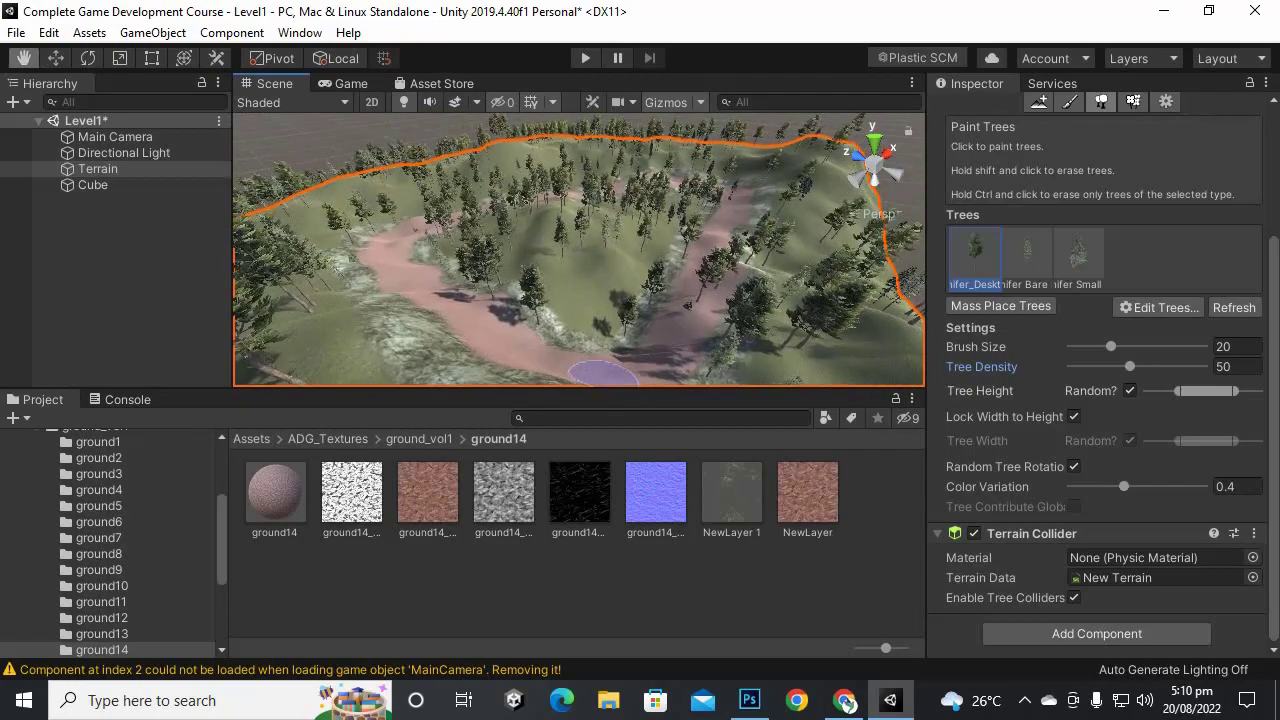
{"action": "scroll", "coordinate": [692, 338], "scroll_direction": "up", "scroll_amount": 3}
{"action": "middle_click_drag", "start_coordinate": [722, 329], "coordinate": [734, 328]}
{"action": "scroll", "coordinate": [740, 322], "scroll_direction": "up", "scroll_amount": 3}
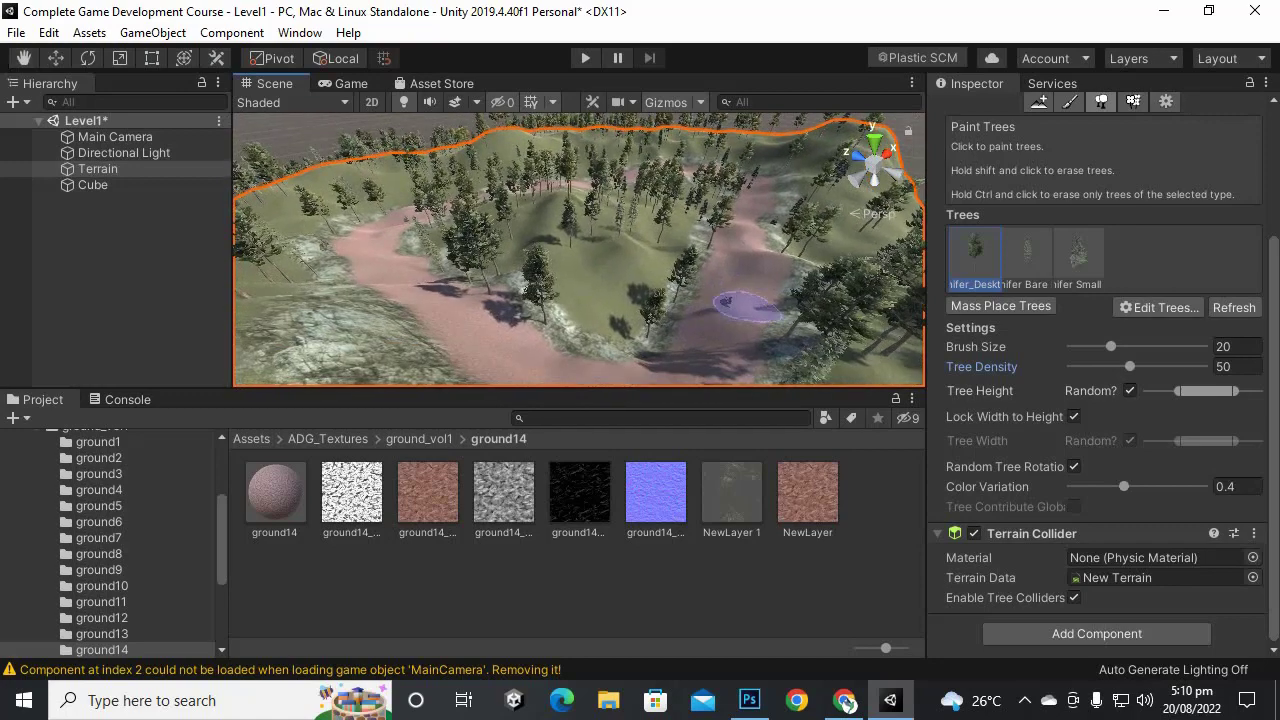
{"action": "scroll", "coordinate": [746, 314], "scroll_direction": "up", "scroll_amount": 4}
{"action": "middle_click_drag", "start_coordinate": [747, 312], "coordinate": [614, 294]}
{"action": "scroll", "coordinate": [730, 346], "scroll_direction": "up", "scroll_amount": 2}
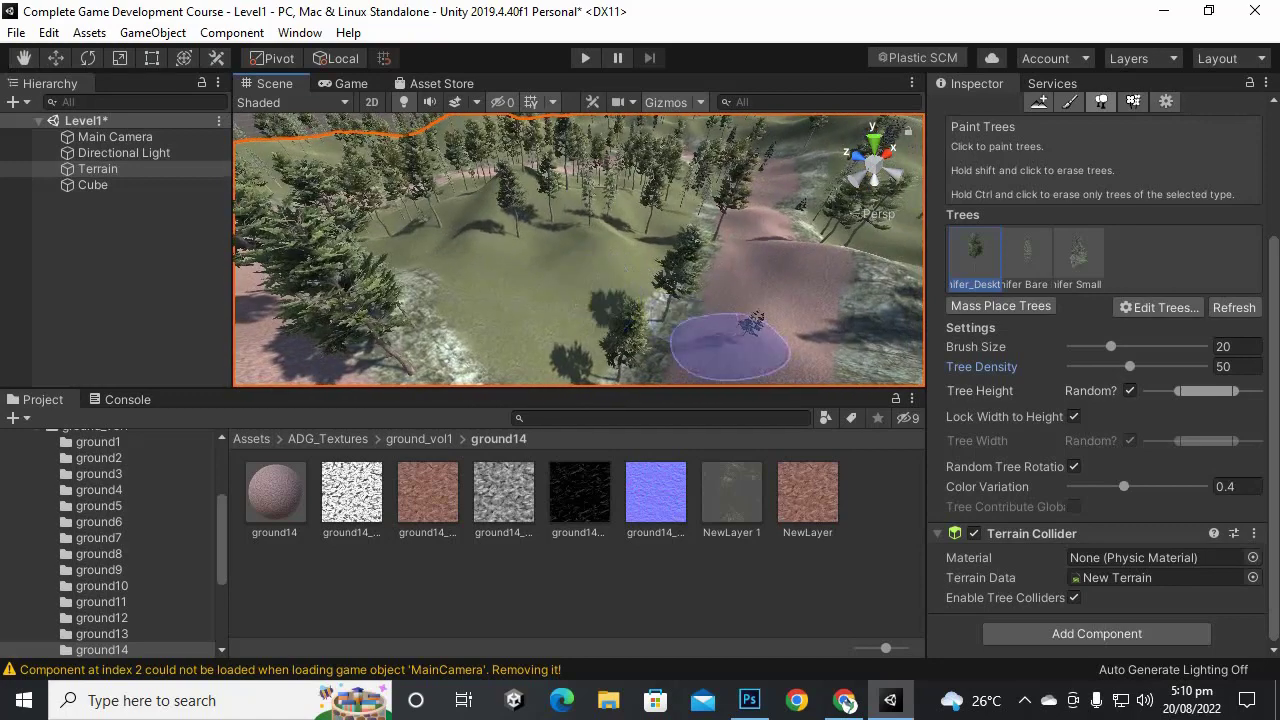
Step: Choose the Conifer Small tree type, try to clear it from the path's far bend, and undo the small conifers painted there
{"action": "left_click", "coordinate": [1027, 255]}
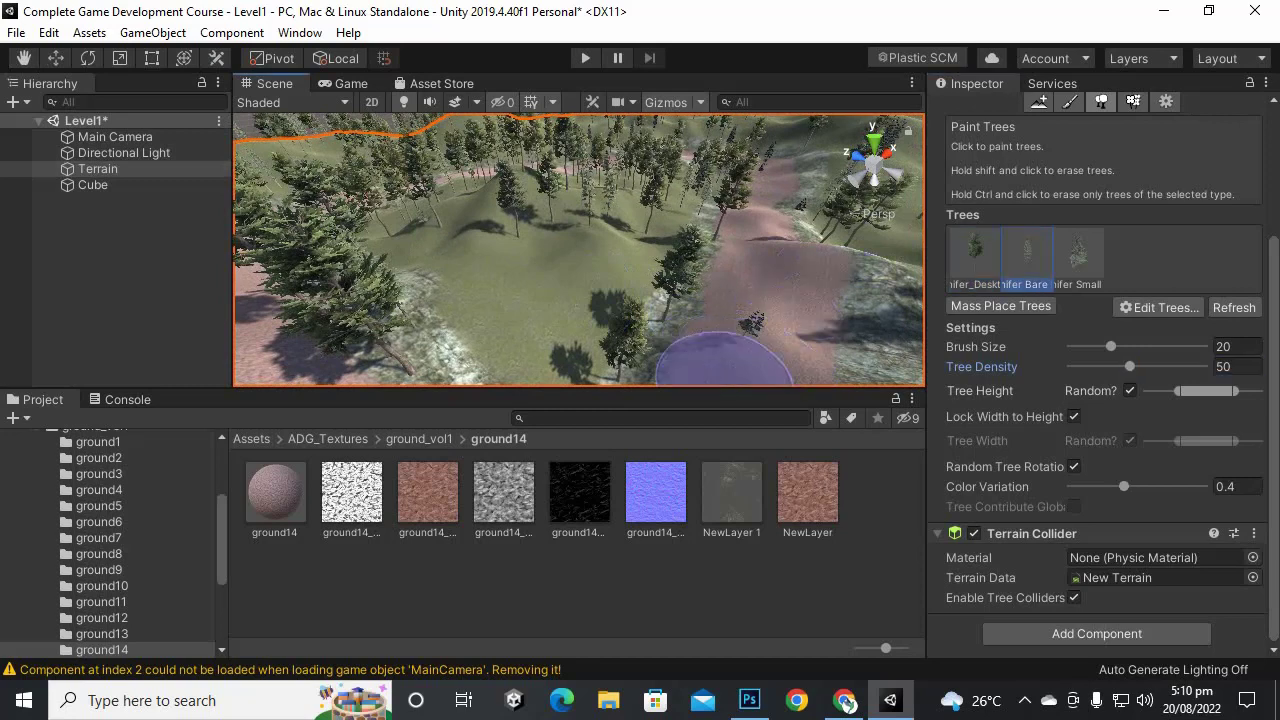
{"action": "left_click", "coordinate": [1078, 255]}
{"action": "middle_click_drag", "start_coordinate": [814, 271], "coordinate": [717, 368]}
{"action": "middle_click_drag", "start_coordinate": [672, 269], "coordinate": [650, 322]}
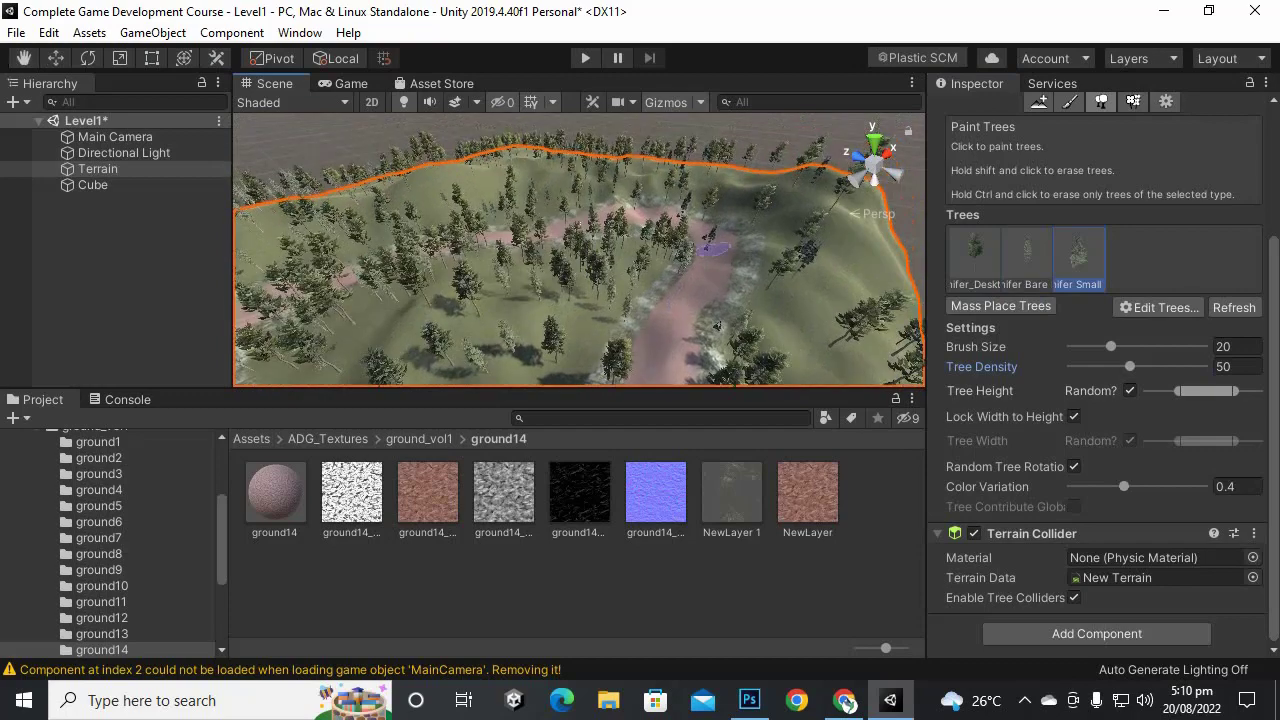
{"action": "scroll", "coordinate": [710, 247], "scroll_direction": "up", "scroll_amount": 2}
{"action": "left_click", "coordinate": [714, 239]}
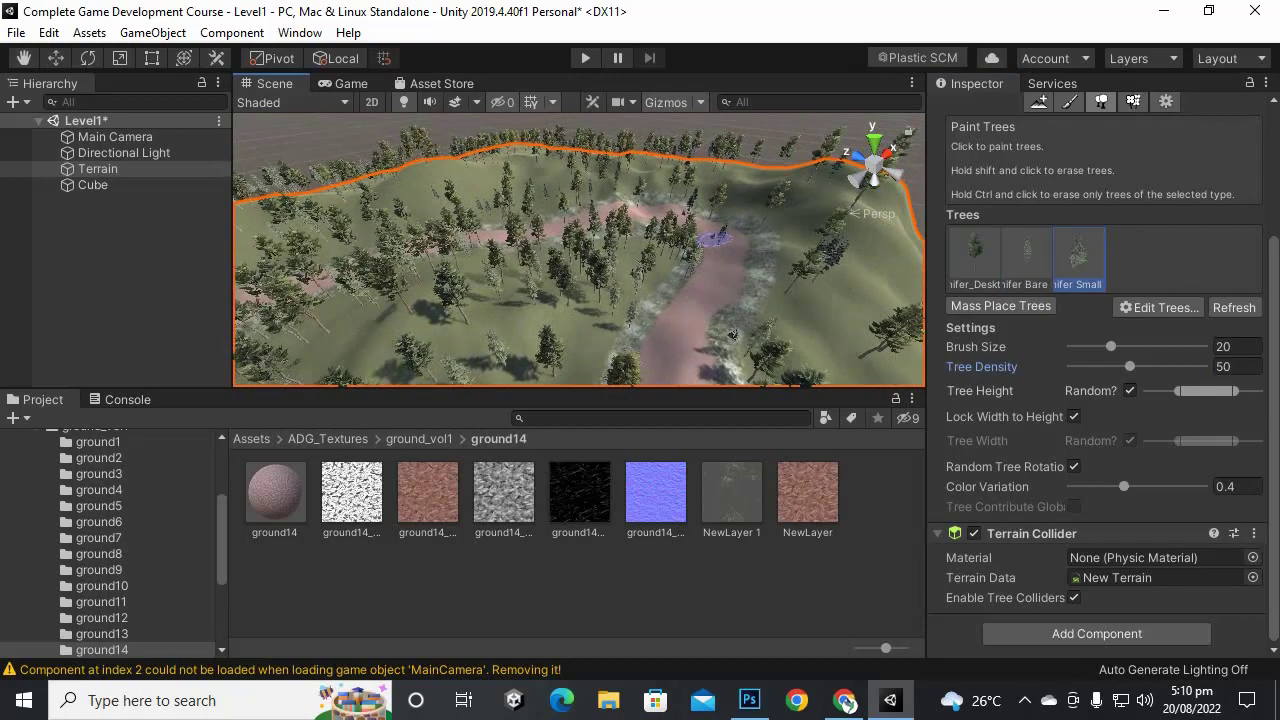
{"action": "middle_click_drag", "start_coordinate": [716, 242], "coordinate": [494, 347]}
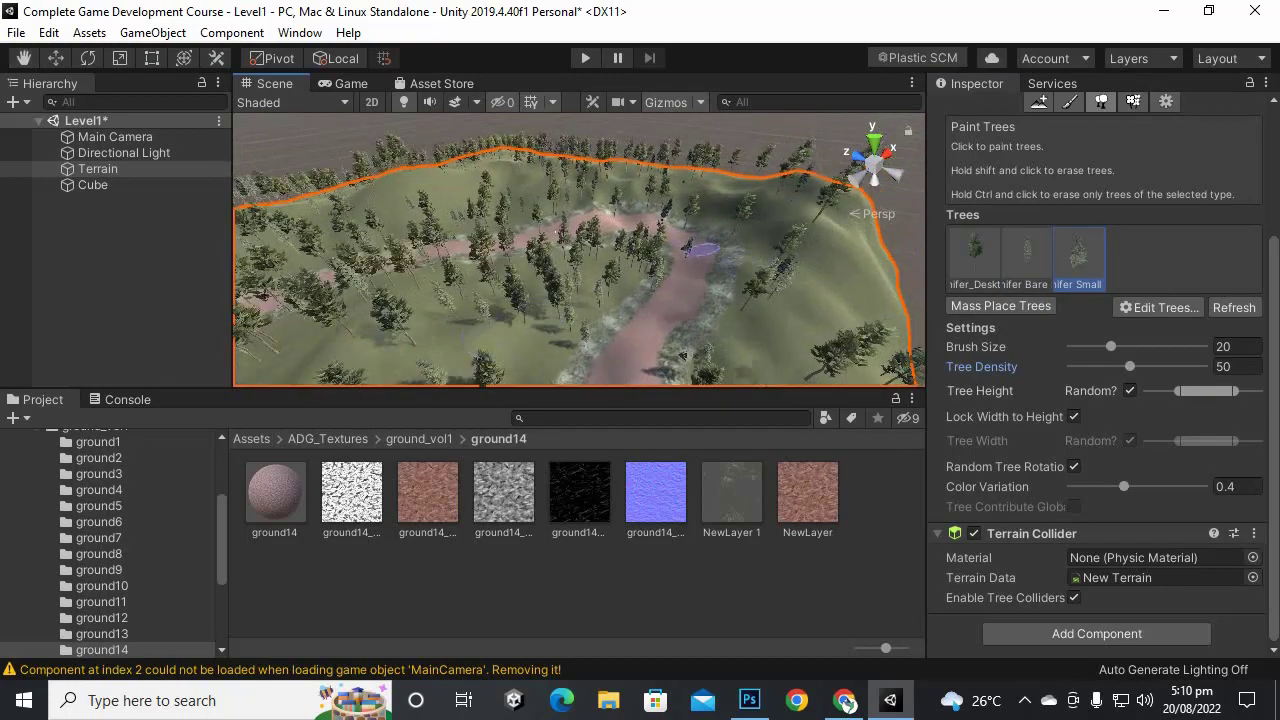
{"action": "middle_click_drag", "start_coordinate": [705, 250], "coordinate": [346, 361]}
{"action": "scroll", "coordinate": [468, 350], "scroll_direction": "down", "scroll_amount": 2}
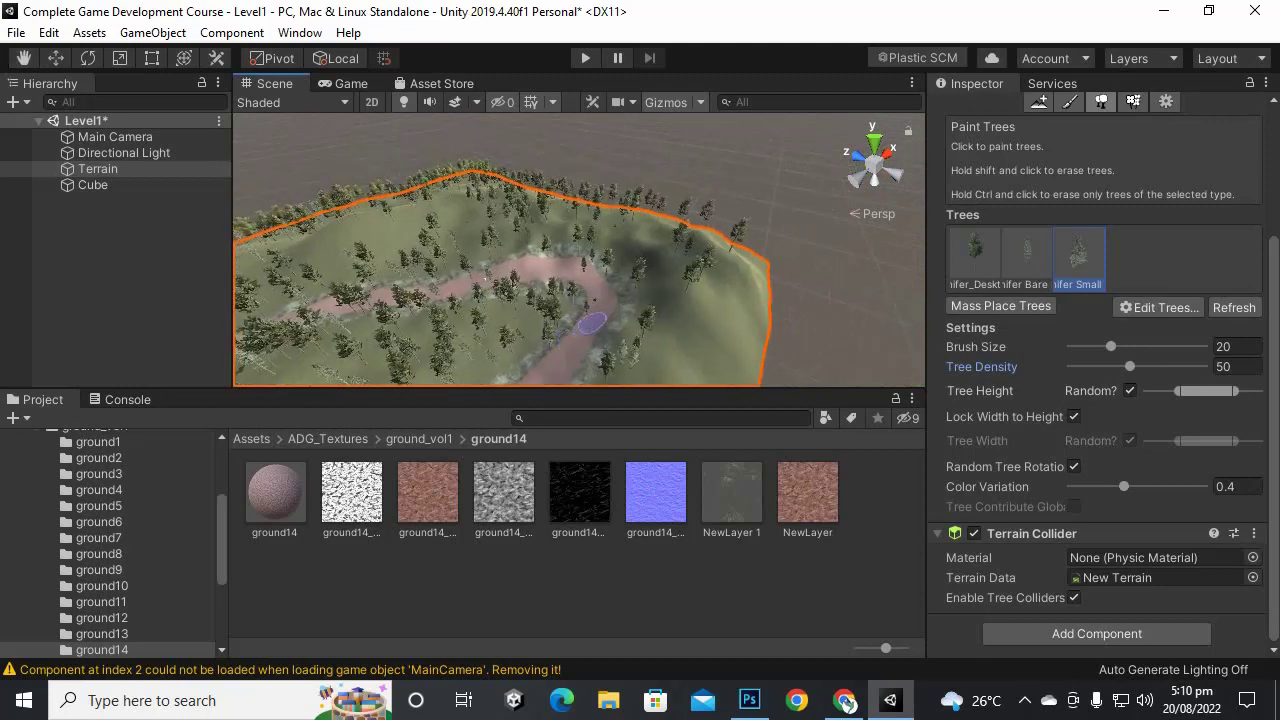
{"action": "scroll", "coordinate": [590, 322], "scroll_direction": "up", "scroll_amount": 2}
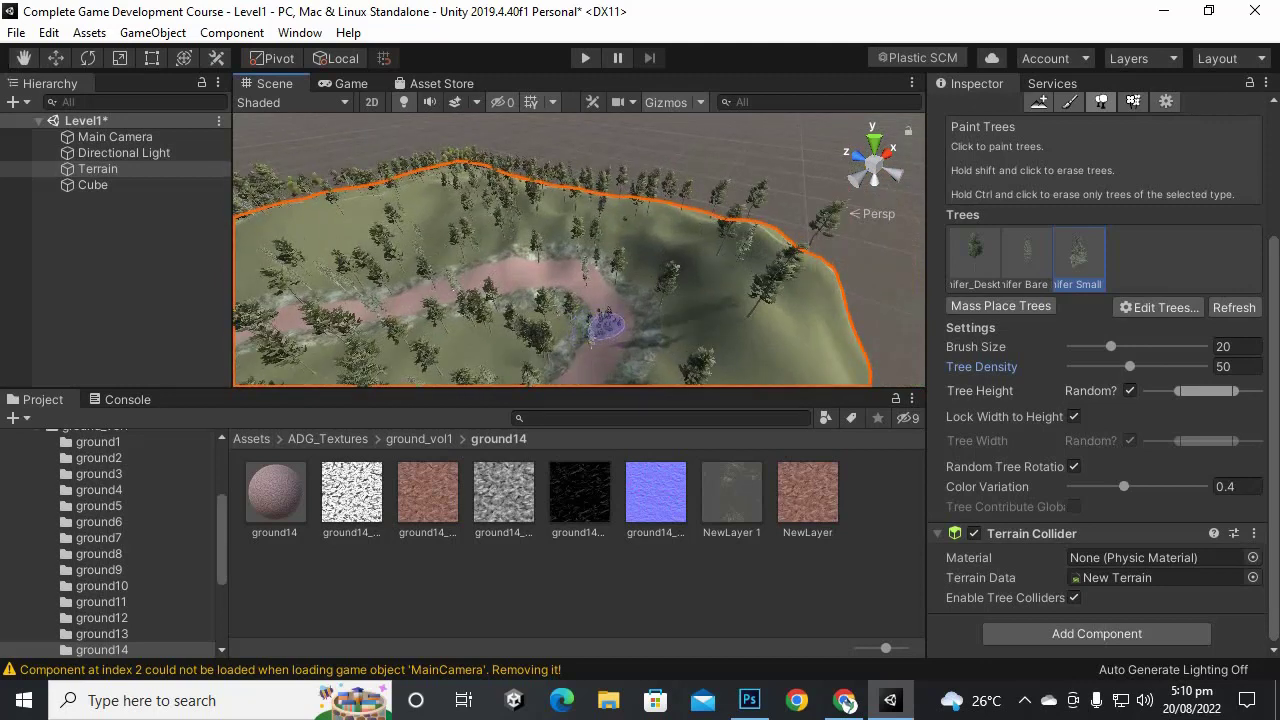
{"action": "scroll", "coordinate": [603, 325], "scroll_direction": "up", "scroll_amount": 5}
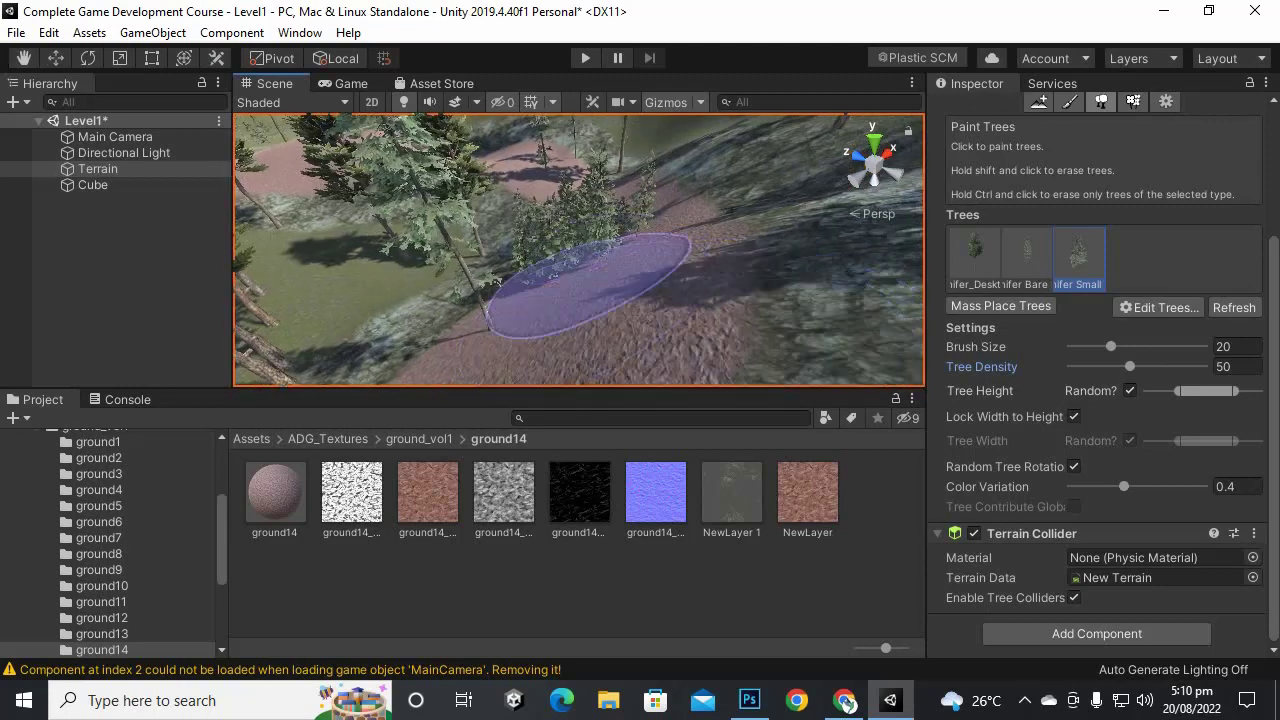
{"action": "key", "text": "ctrl+z"}
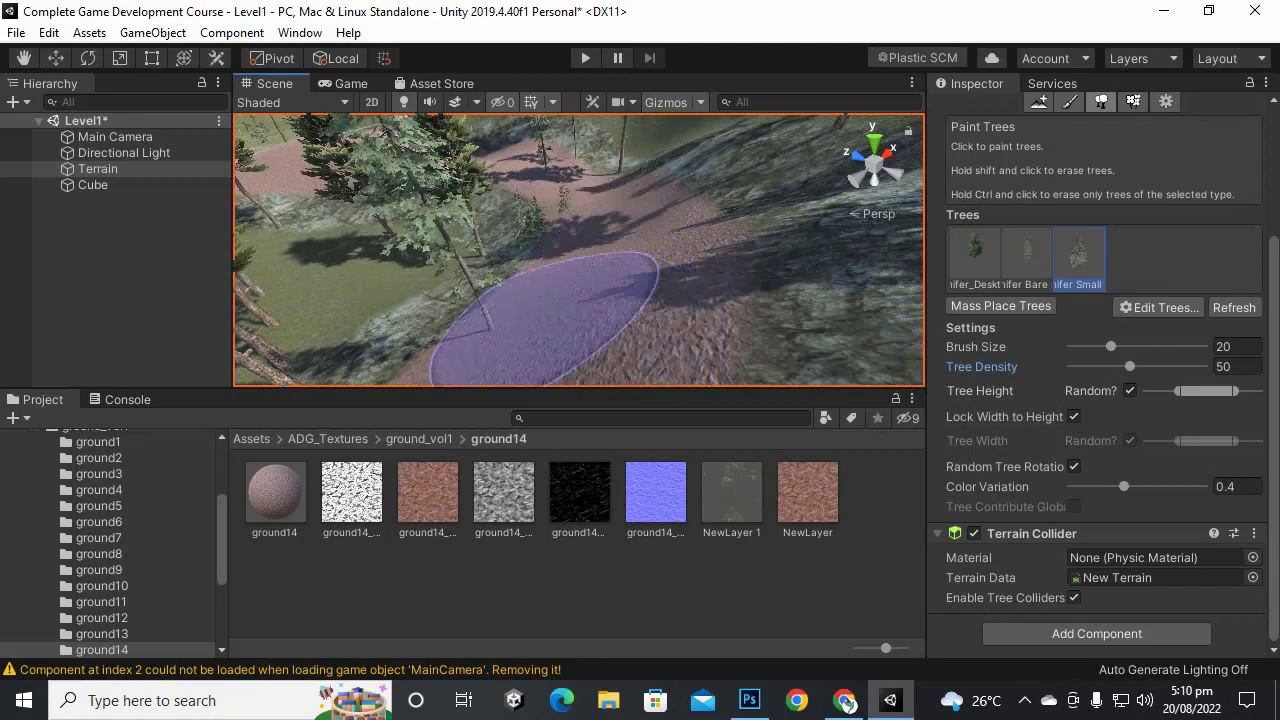
Step: Alternate between the Conifer Bare and Conifer Small tree types and erase their remaining trees from the path's bends
{"action": "left_click", "coordinate": [1027, 258]}
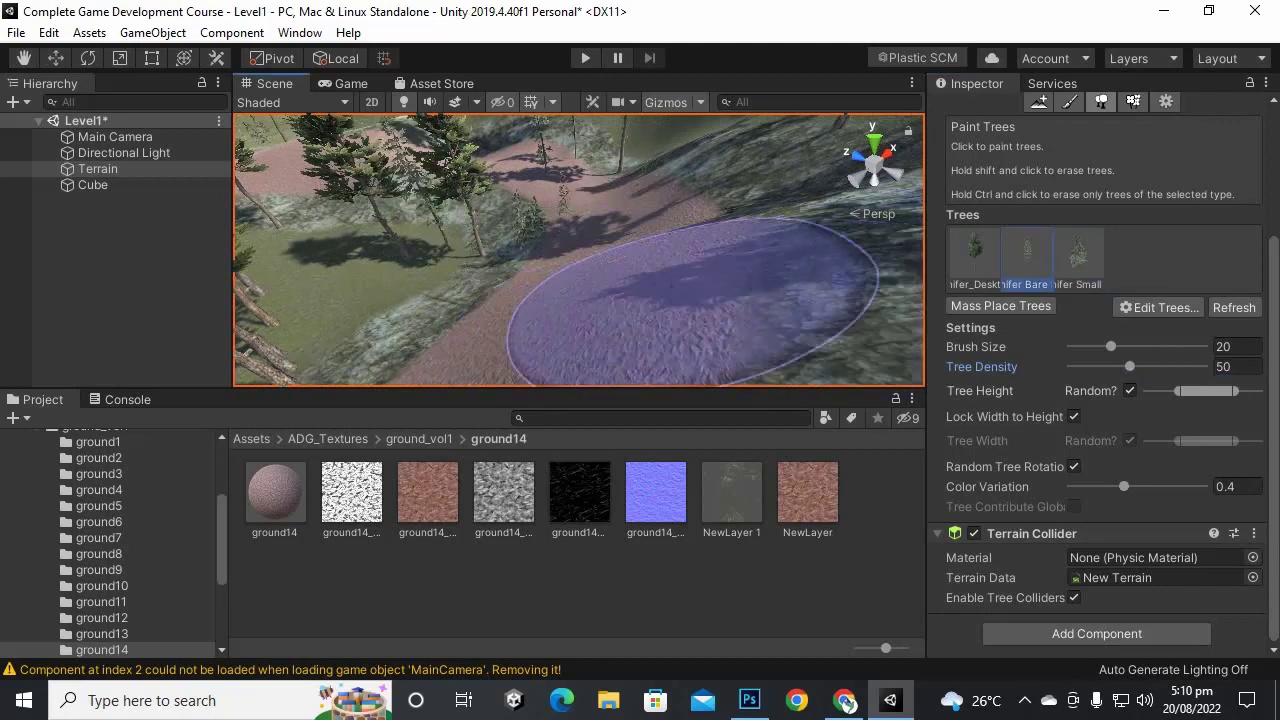
{"action": "middle_click_drag", "start_coordinate": [660, 290], "coordinate": [650, 430]}
{"action": "left_click", "coordinate": [1078, 258]}
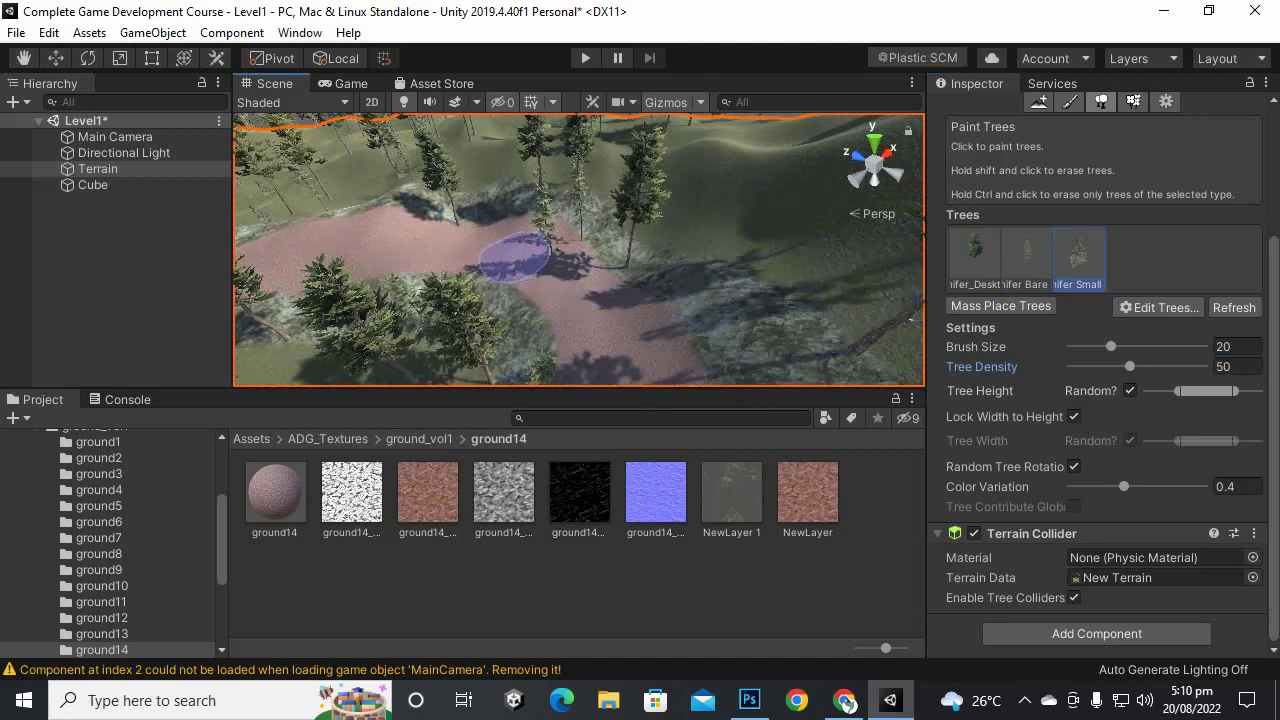
{"action": "left_click", "coordinate": [1027, 258]}
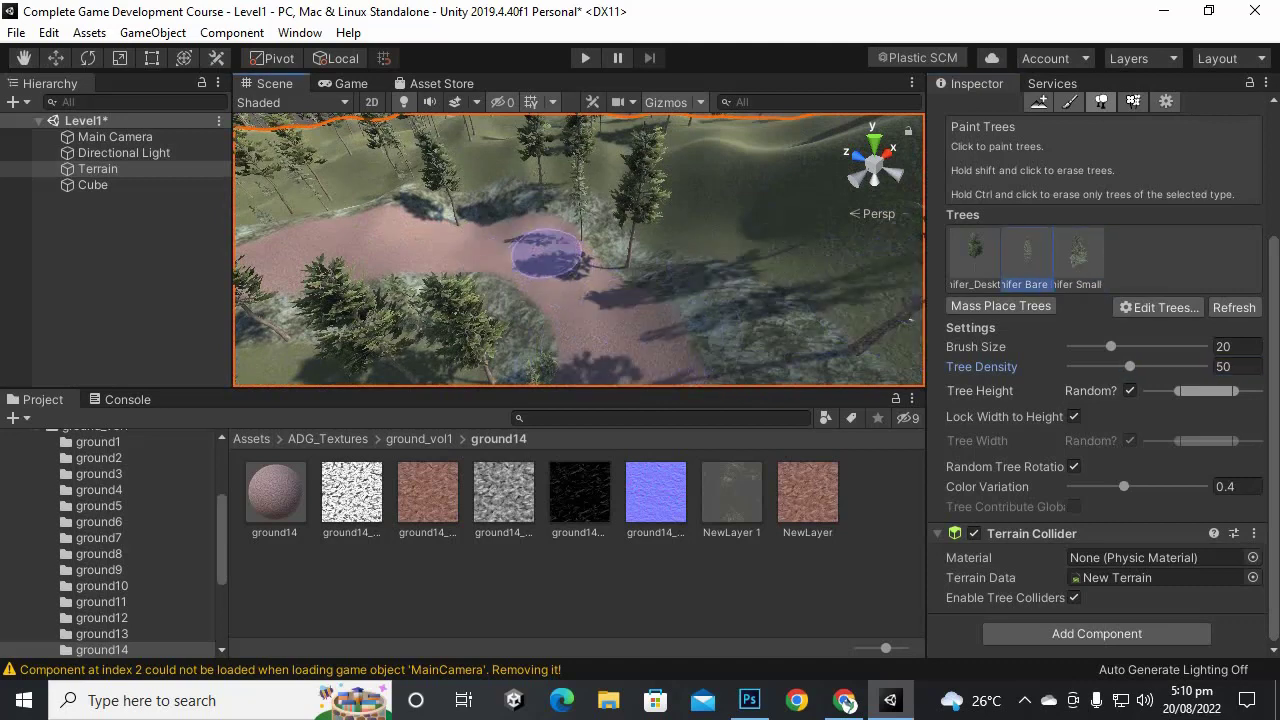
{"action": "mouse_move", "coordinate": [521, 263]}
{"action": "middle_mouse_down"}
{"action": "mouse_move", "coordinate": [582, 272]}
{"action": "mouse_move", "coordinate": [583, 249]}
{"action": "mouse_move", "coordinate": [571, 271]}
{"action": "middle_mouse_up"}
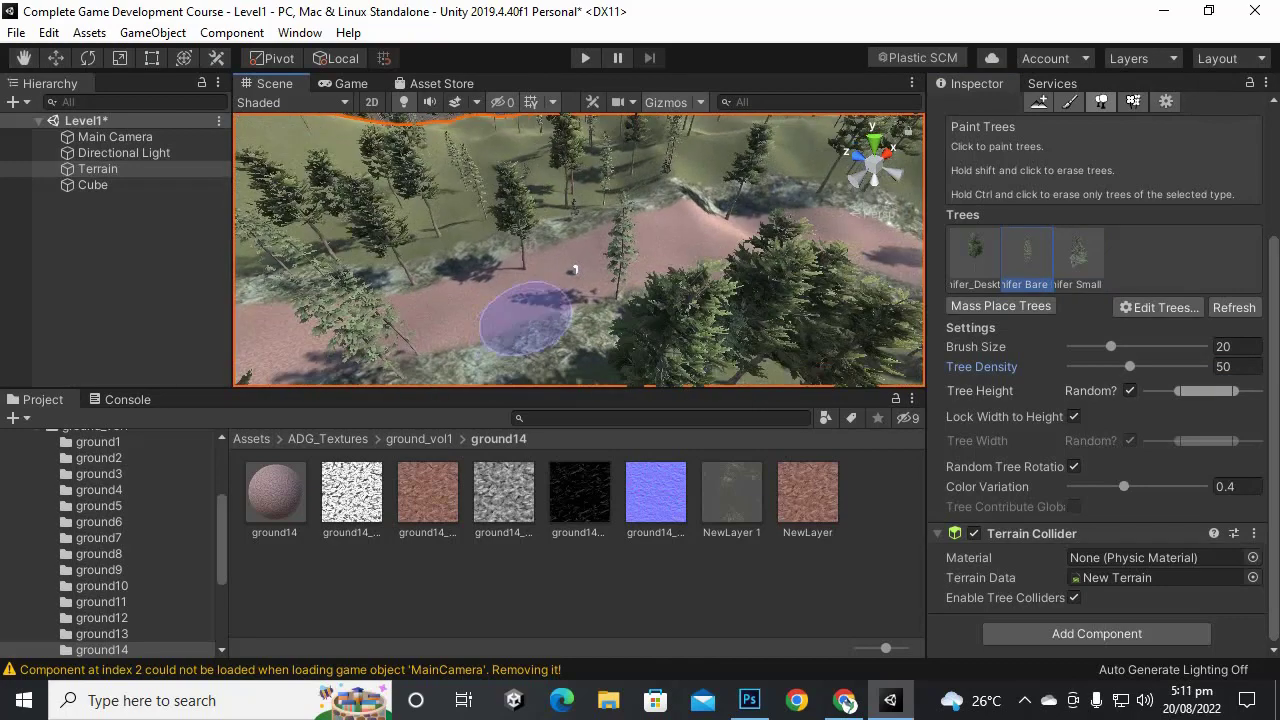
{"action": "middle_click_drag", "start_coordinate": [528, 320], "coordinate": [678, 261]}
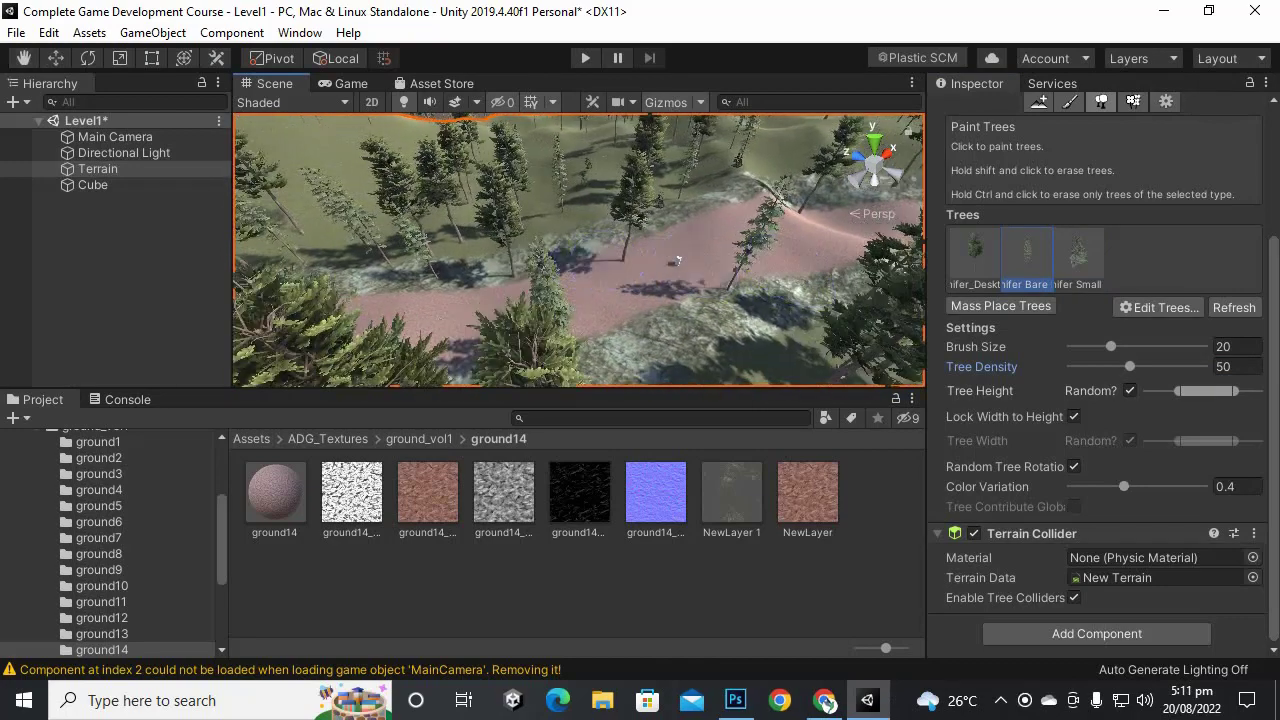
Step: Choose the Conifer_Desktop tree type and erase its tree standing on the path near the cube
{"action": "left_click", "coordinate": [975, 254]}
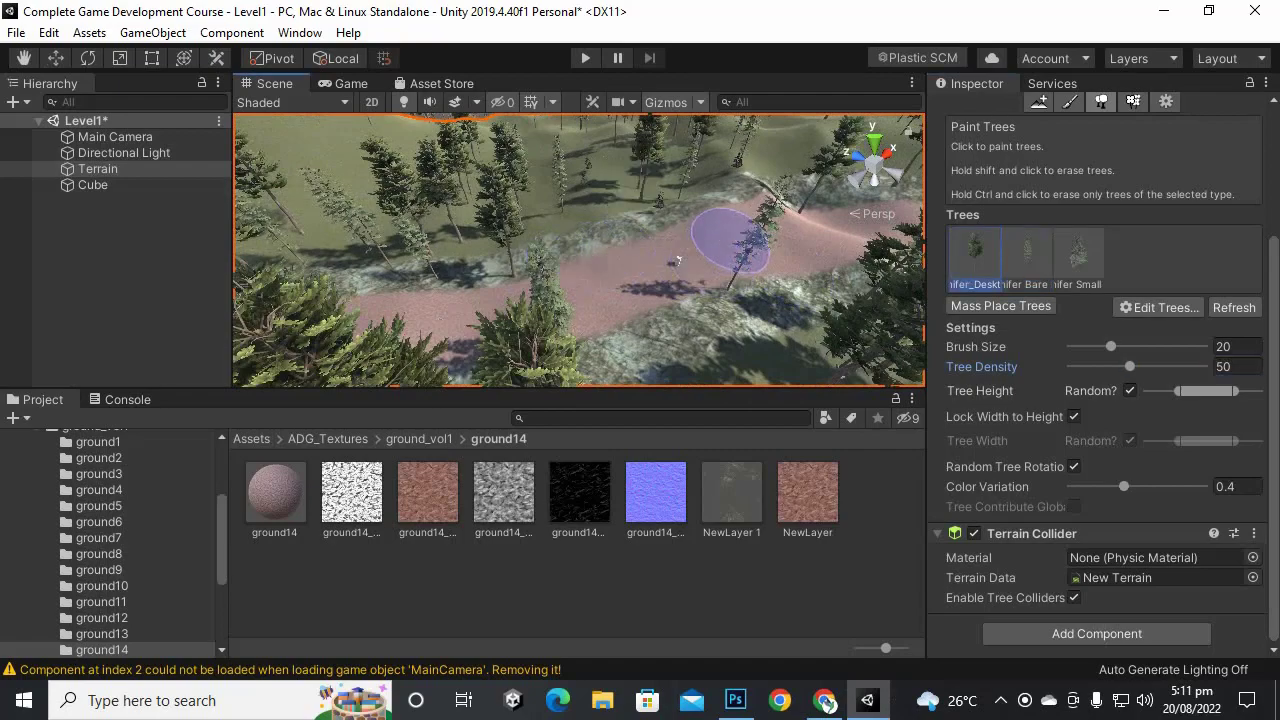
{"action": "left_click_drag", "start_coordinate": [731, 240], "coordinate": [433, 226], "text": "alt"}
{"action": "mouse_move", "coordinate": [434, 226]}
{"action": "middle_mouse_down"}
{"action": "mouse_move", "coordinate": [420, 180]}
{"action": "mouse_move", "coordinate": [470, 140]}
{"action": "mouse_move", "coordinate": [390, 135]}
{"action": "mouse_move", "coordinate": [450, 145]}
{"action": "middle_mouse_up"}
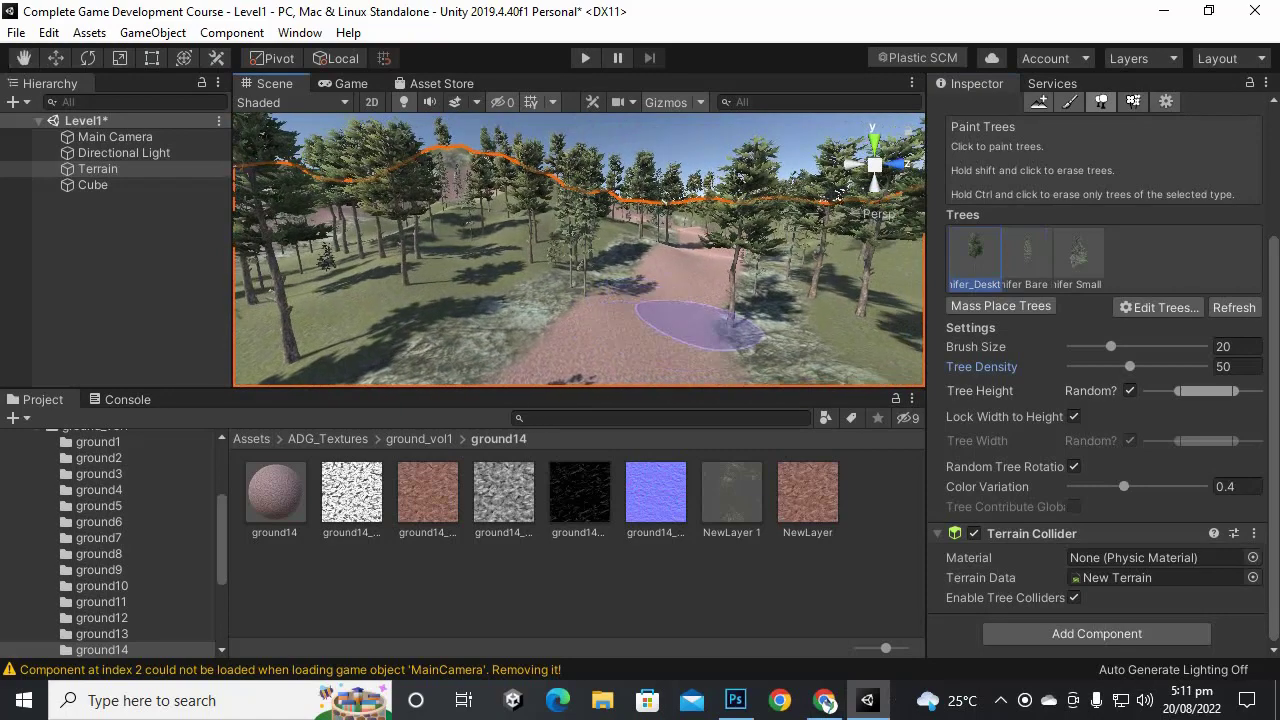
Step: Paint Conifer_Desktop trees on the near part of the path and undo them
{"action": "mouse_move", "coordinate": [683, 349]}
{"action": "right_mouse_down"}
{"action": "mouse_move", "coordinate": [674, 354]}
{"action": "mouse_move", "coordinate": [711, 340]}
{"action": "mouse_move", "coordinate": [687, 347]}
{"action": "mouse_move", "coordinate": [657, 314]}
{"action": "mouse_move", "coordinate": [623, 328]}
{"action": "mouse_move", "coordinate": [617, 303]}
{"action": "mouse_move", "coordinate": [657, 306]}
{"action": "right_mouse_up"}
{"action": "middle_click_drag", "start_coordinate": [657, 306], "coordinate": [660, 331]}
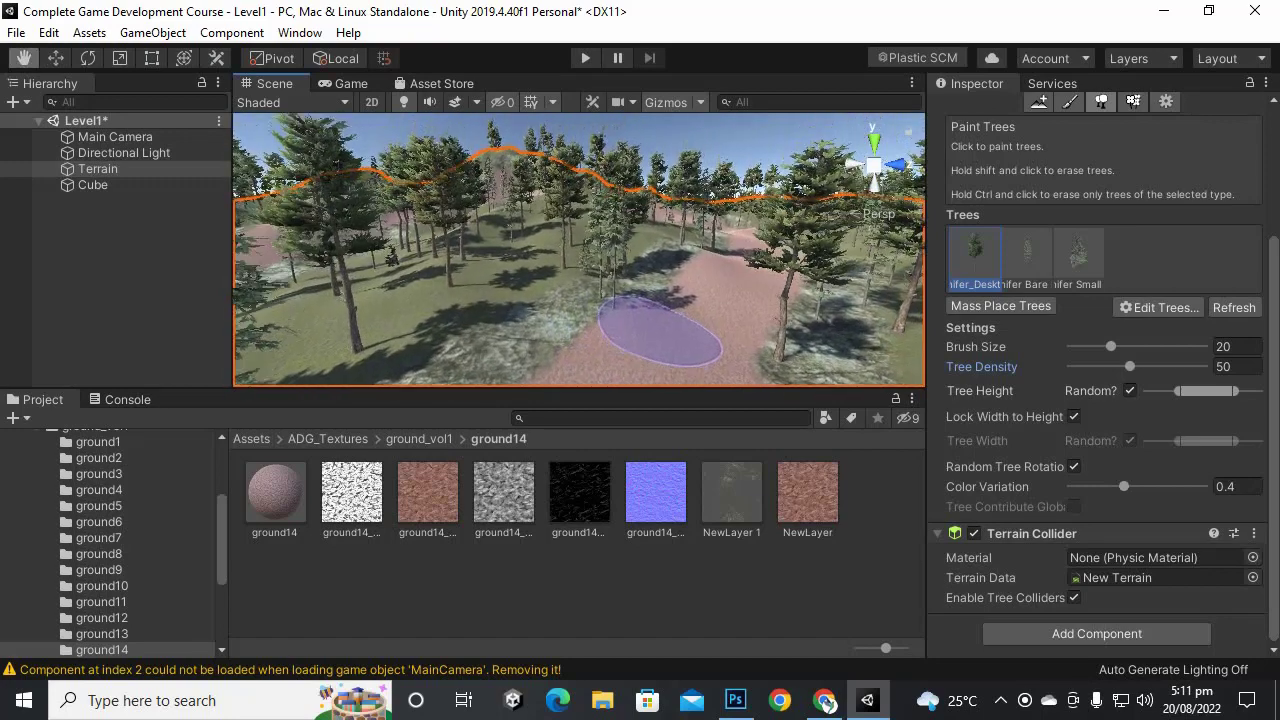
{"action": "mouse_move", "coordinate": [688, 311]}
{"action": "right_mouse_down"}
{"action": "mouse_move", "coordinate": [726, 295]}
{"action": "mouse_move", "coordinate": [672, 287]}
{"action": "right_mouse_up"}
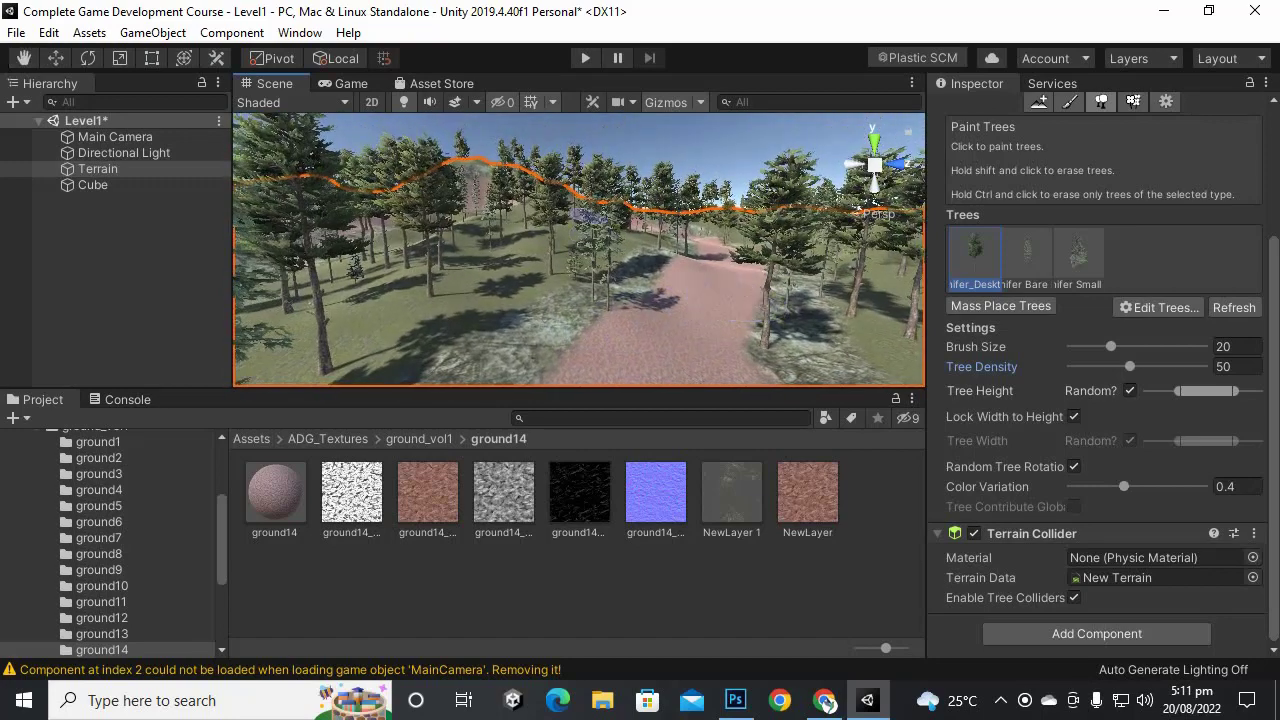
{"action": "left_click", "coordinate": [700, 355]}
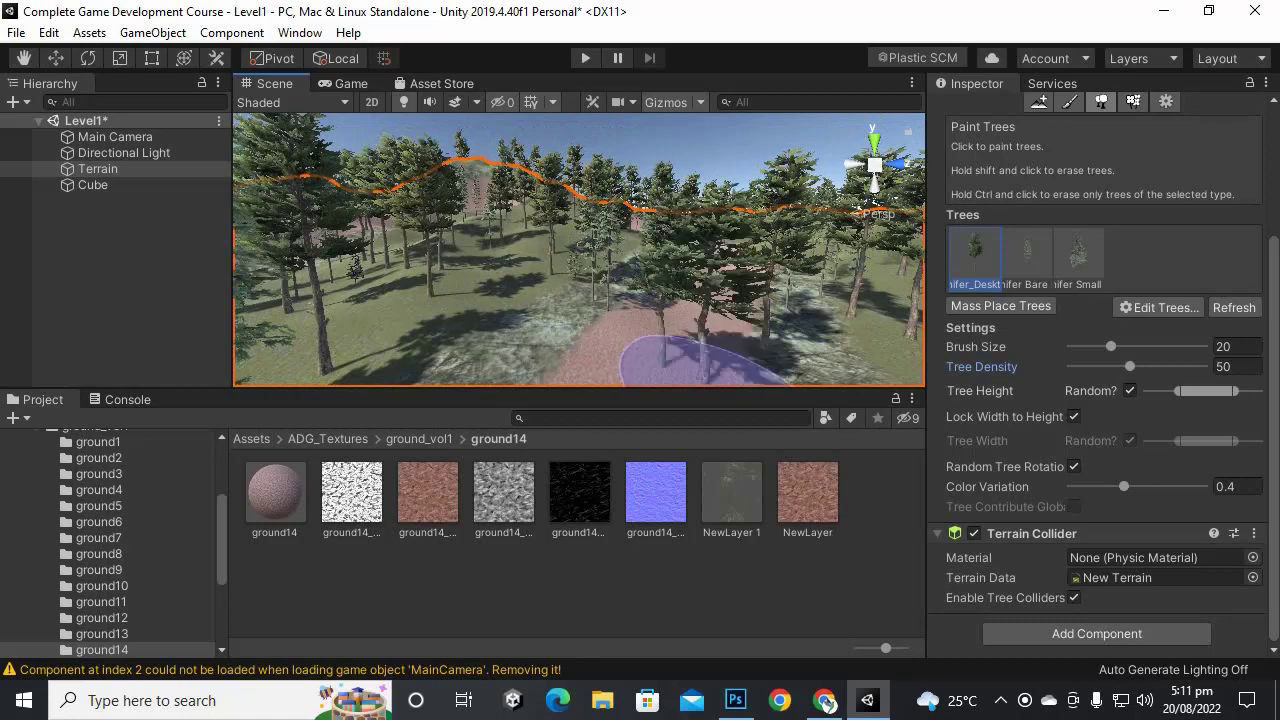
{"action": "key", "text": "ctrl+z"}
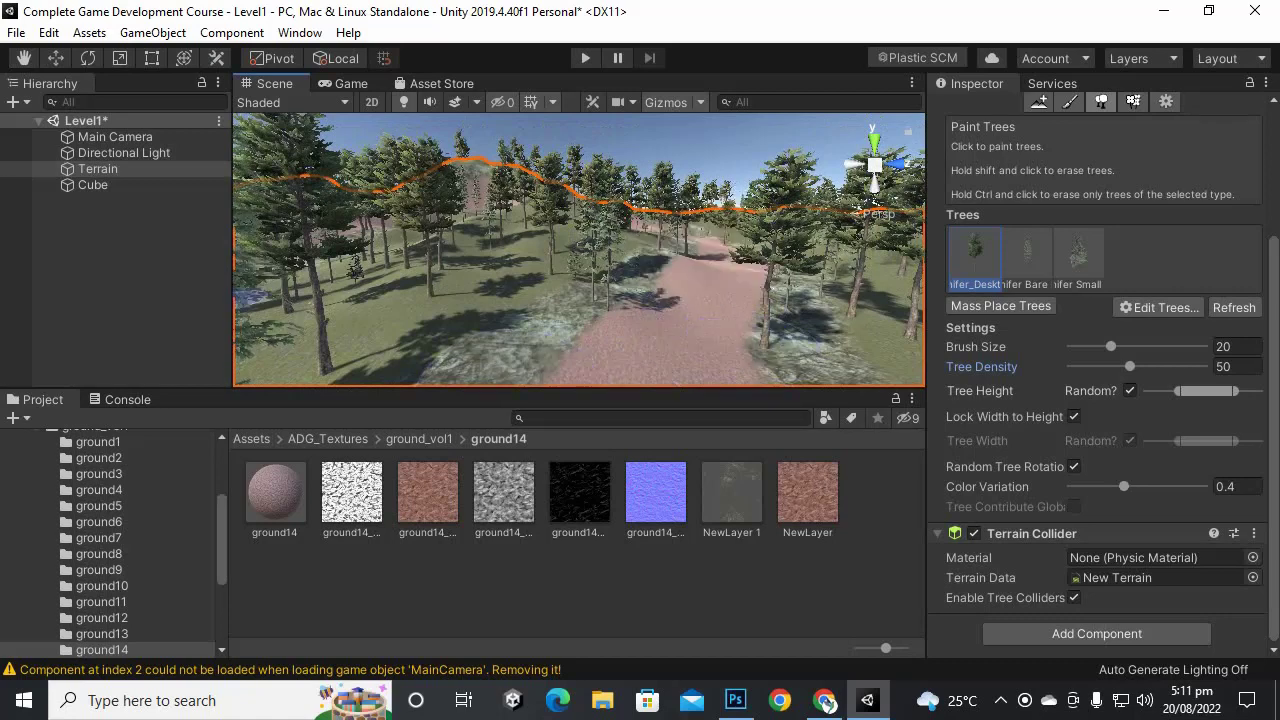
Step: Align the Main Camera with the current scene view looking along the path and check it in the Game view
{"action": "left_click", "coordinate": [115, 136]}
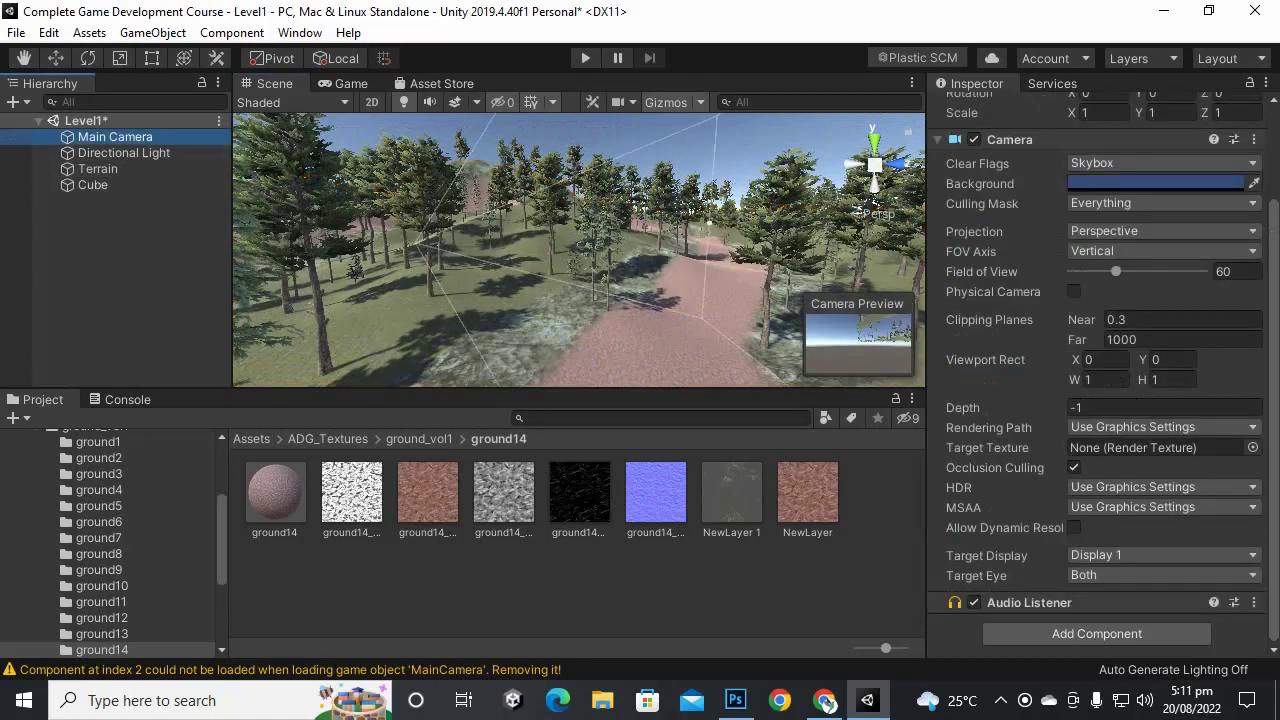
{"action": "key", "text": "ctrl+shift+f"}
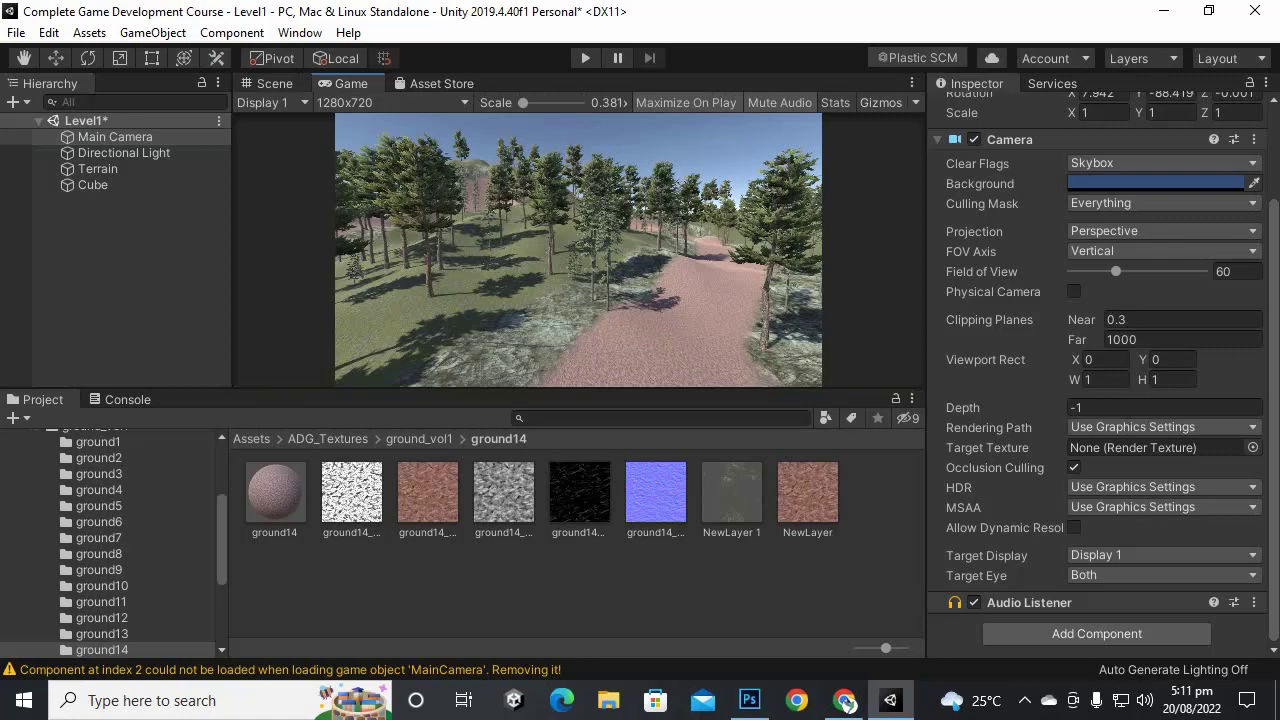
{"action": "key", "text": "ctrl+1"}
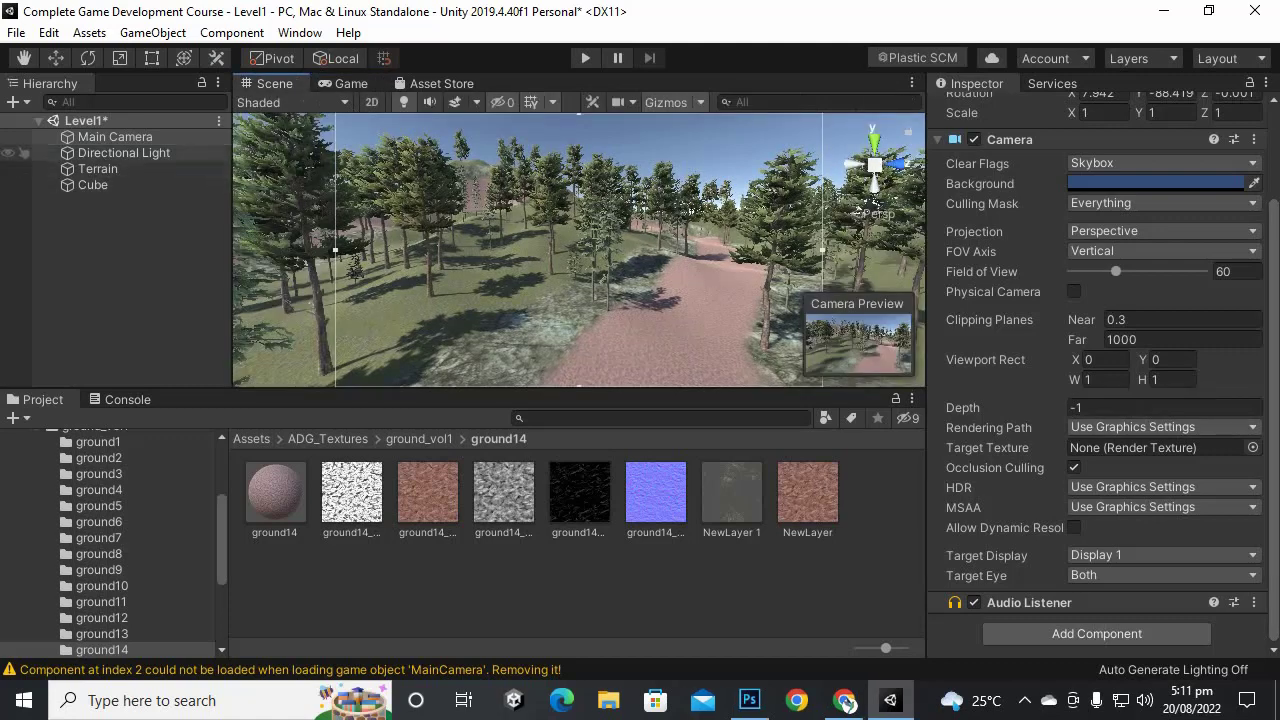
Step: Switch the Terrain to detail painting and start adding a grass texture
{"action": "left_click", "coordinate": [98, 168]}
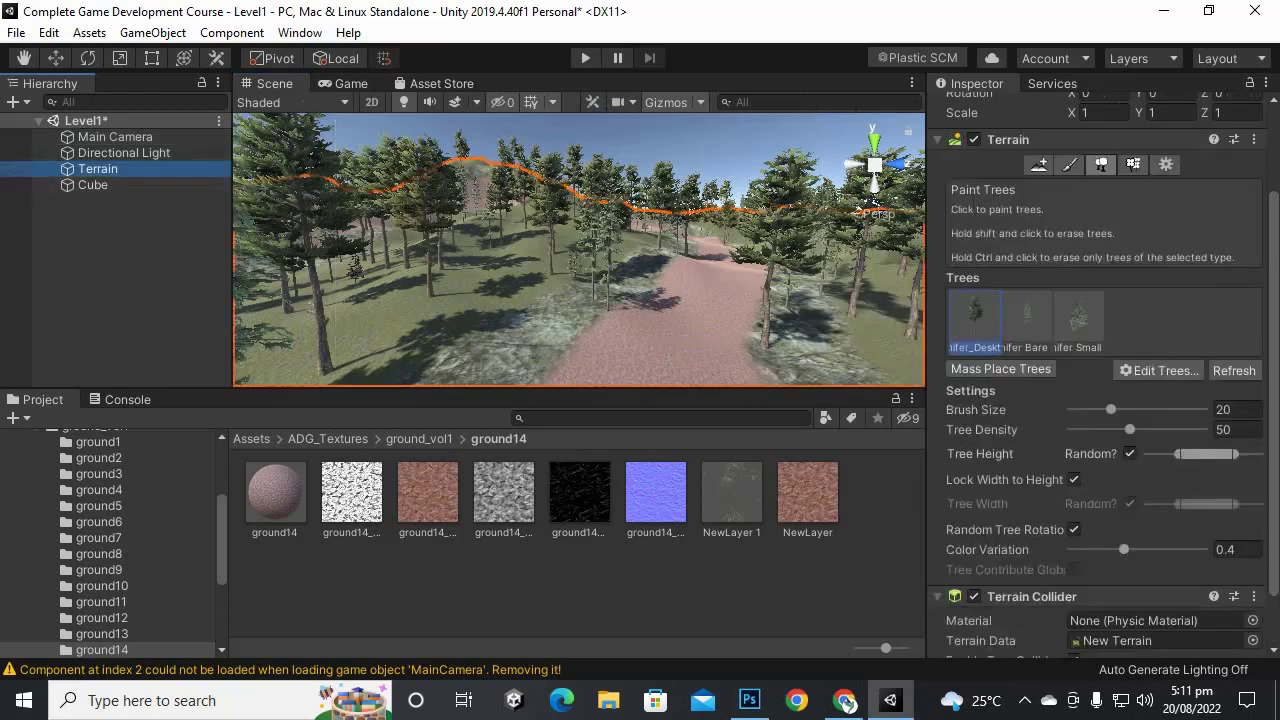
{"action": "left_click", "coordinate": [1132, 164]}
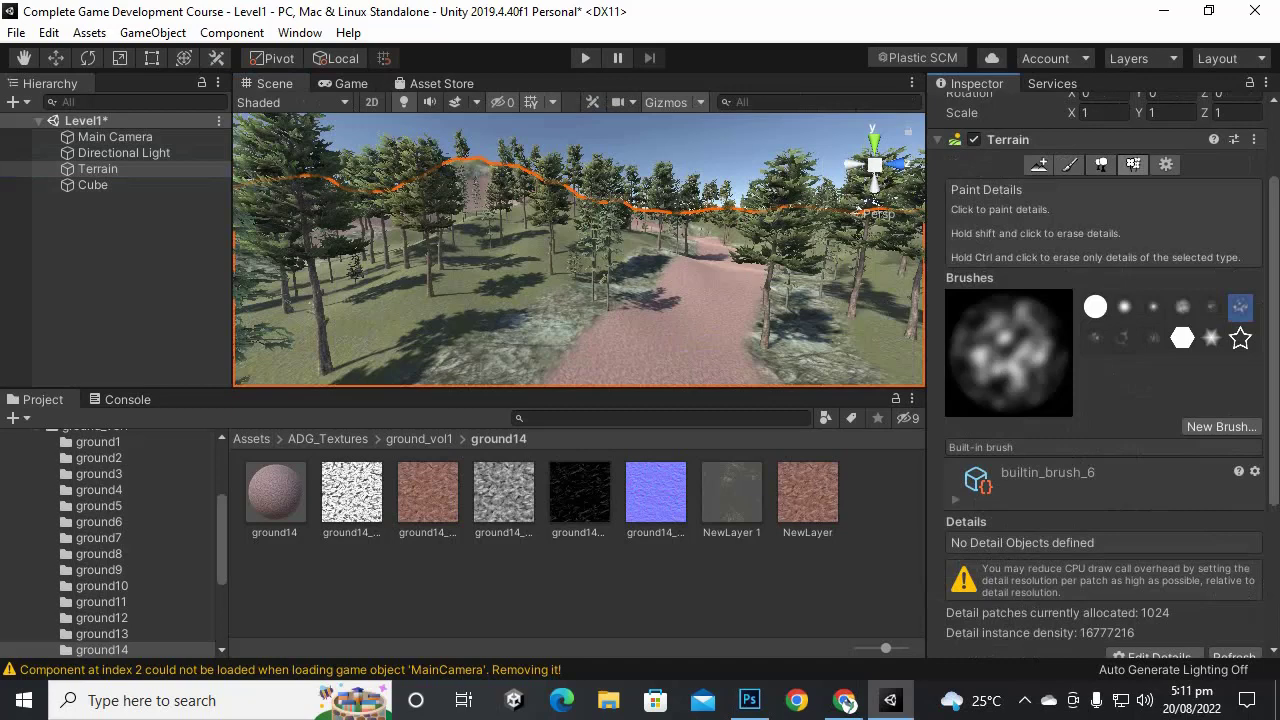
{"action": "scroll", "coordinate": [1100, 370], "scroll_direction": "down", "scroll_amount": 4}
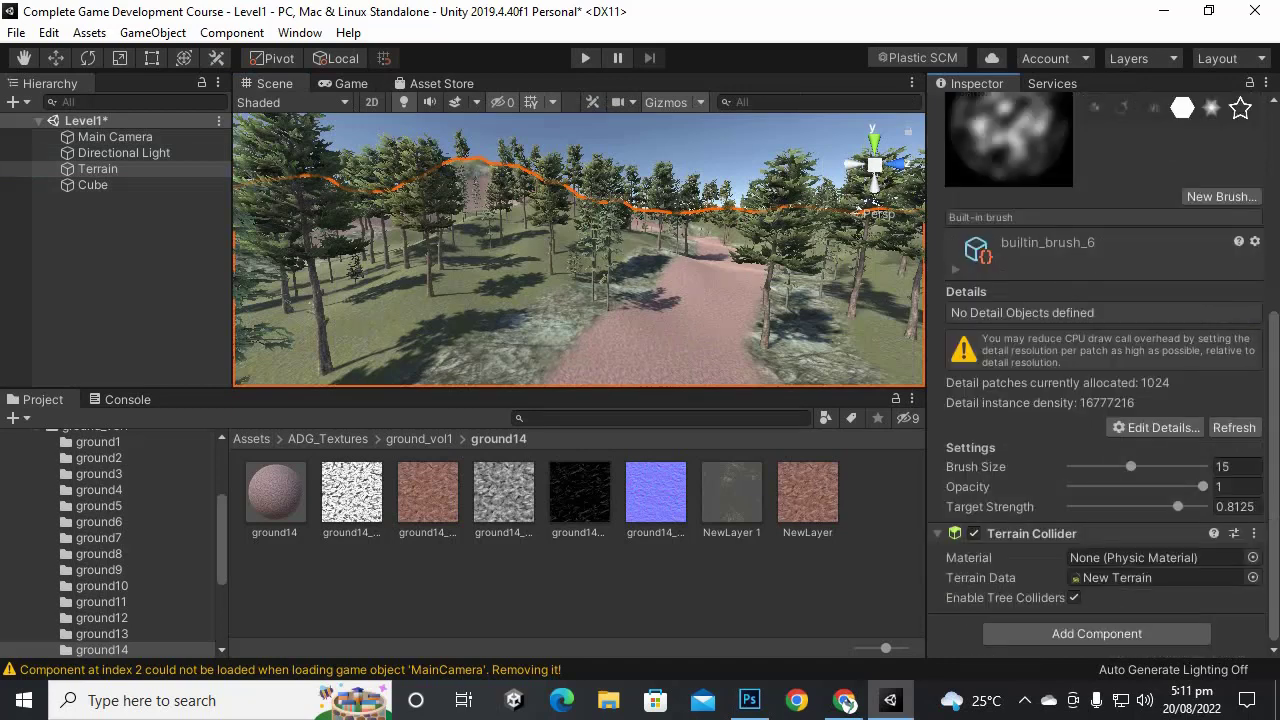
{"action": "left_click", "coordinate": [1157, 427]}
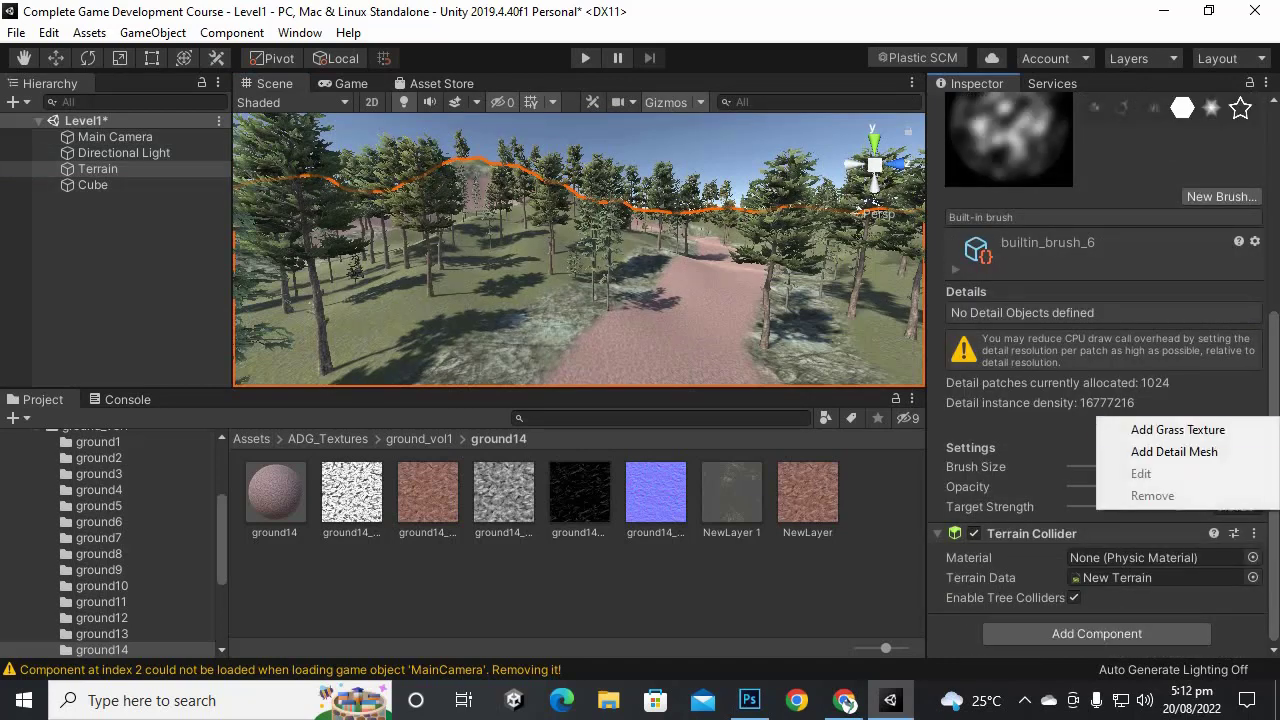
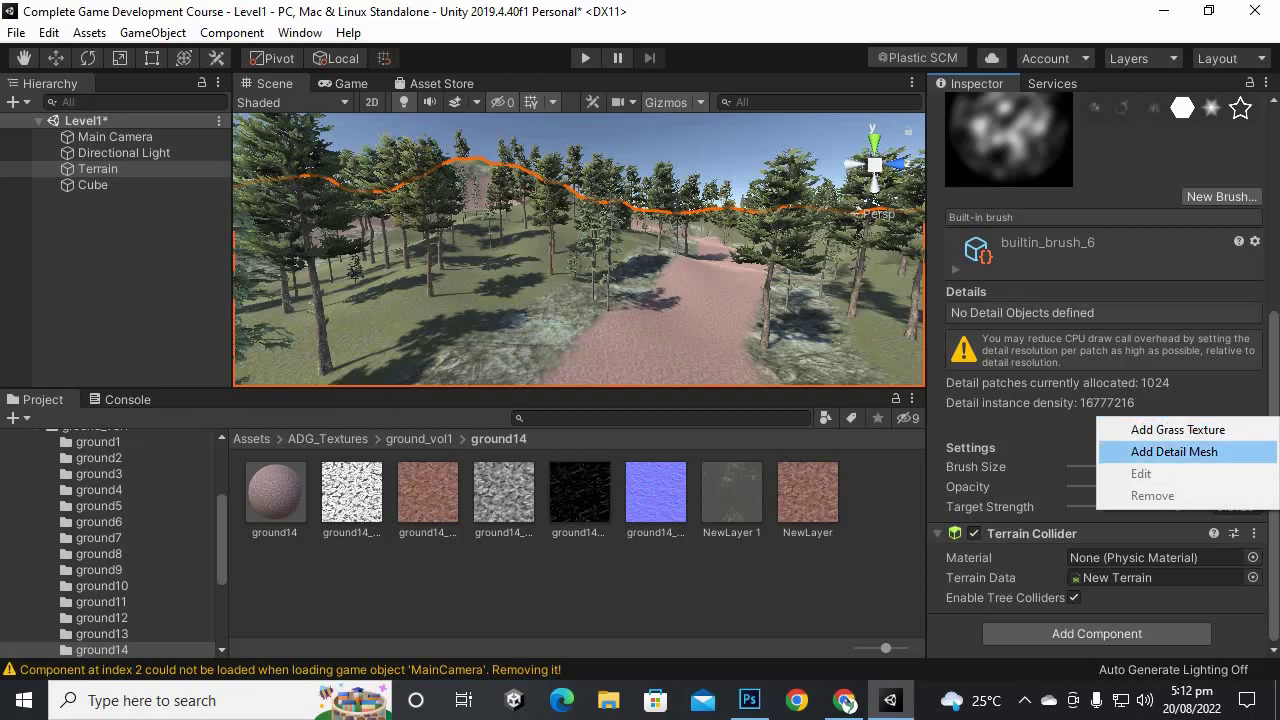
{"action": "left_click", "coordinate": [1177, 429]}
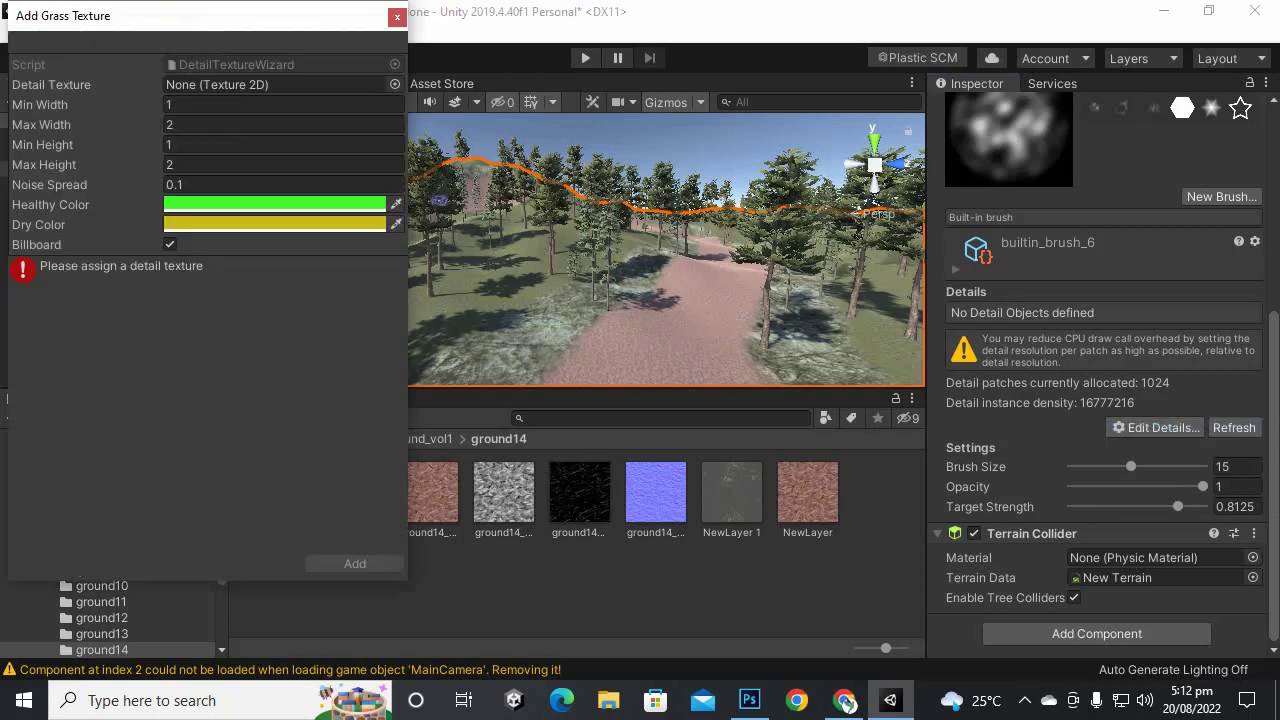
Step: Assign GrassFrond02AlbedoAlpha as the detail texture and add it to the terrain's details
{"action": "left_click_drag", "start_coordinate": [63, 15], "coordinate": [739, 192]}
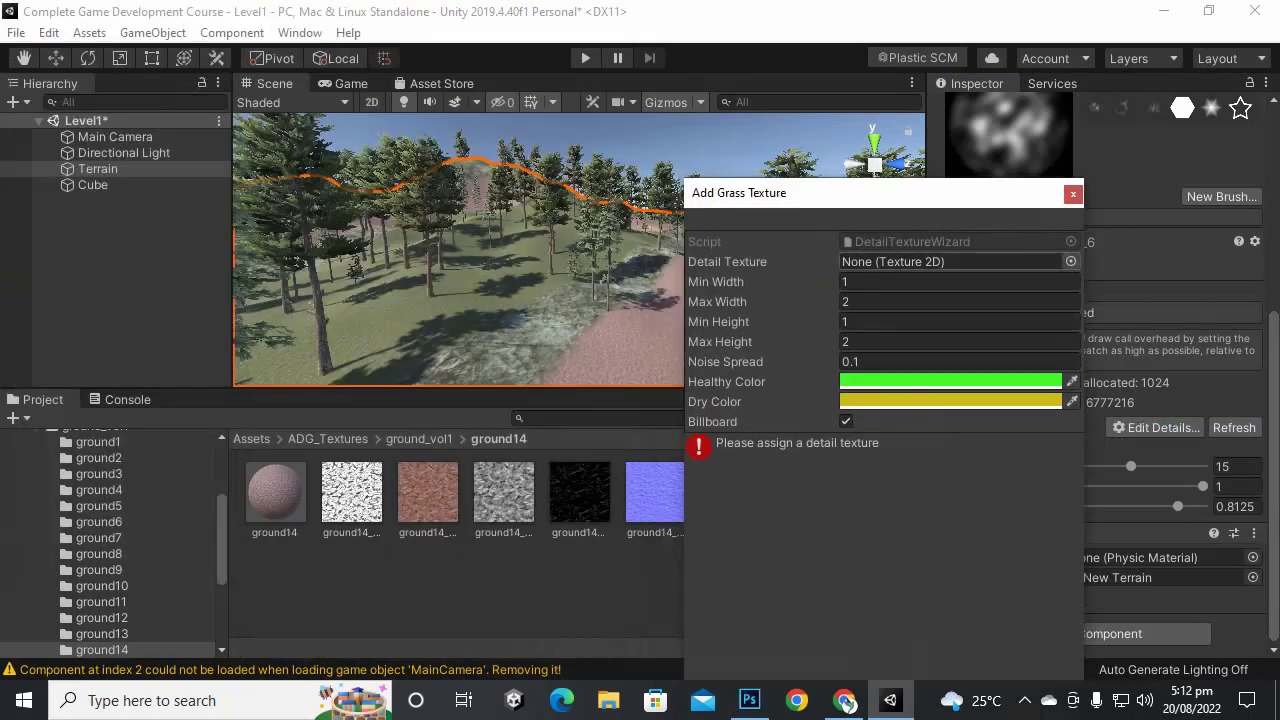
{"action": "left_click", "coordinate": [1071, 261]}
{"action": "scroll", "coordinate": [962, 380], "scroll_direction": "down", "scroll_amount": 10}
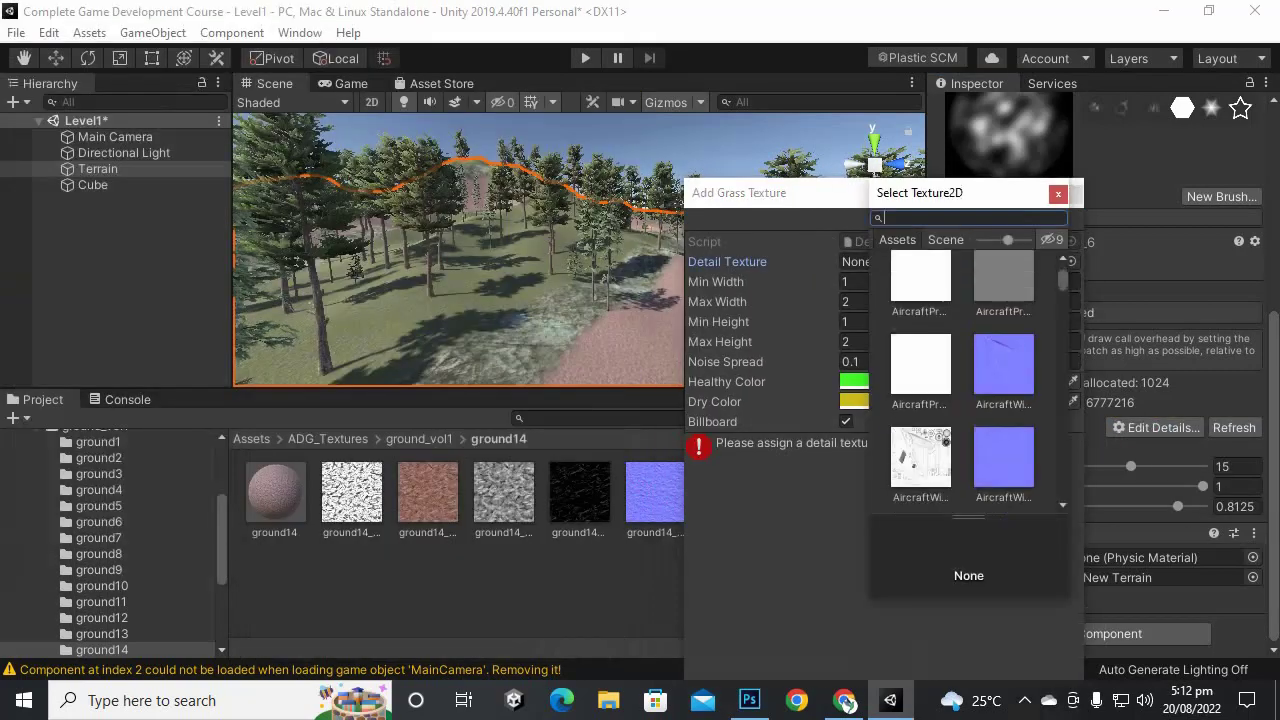
{"action": "scroll", "coordinate": [962, 380], "scroll_direction": "down", "scroll_amount": 10}
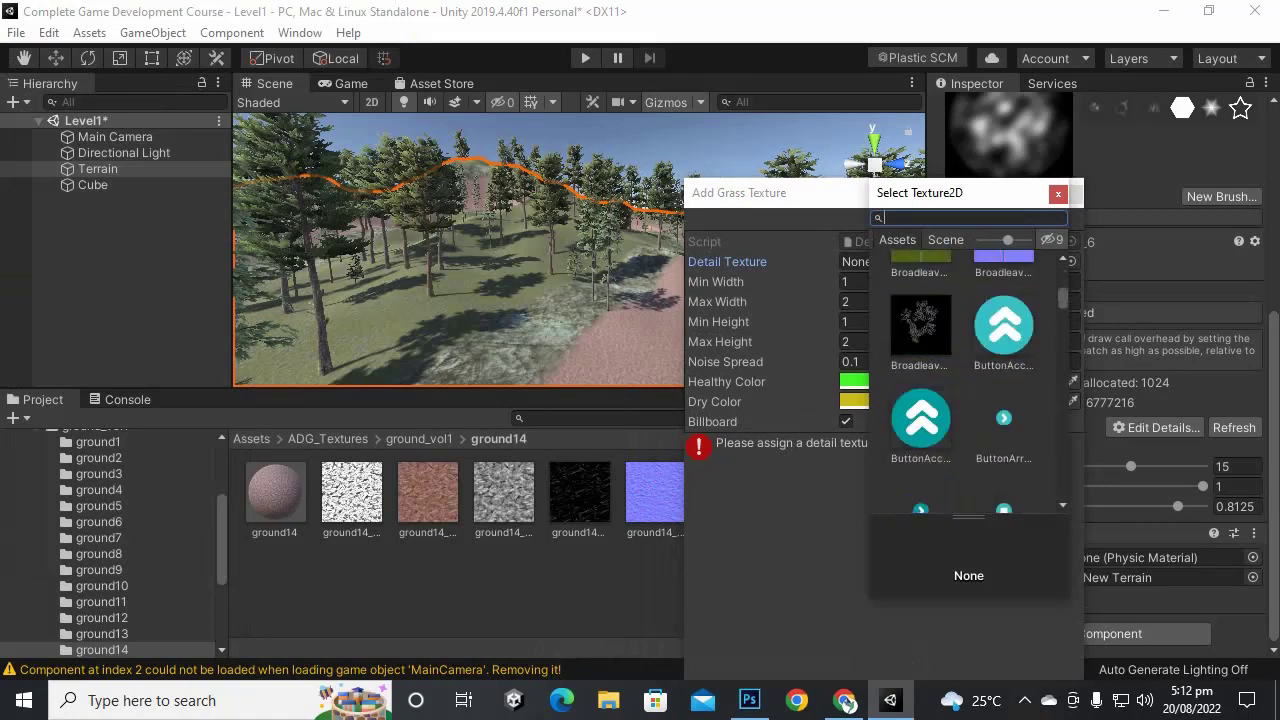
{"action": "scroll", "coordinate": [962, 380], "scroll_direction": "down", "scroll_amount": 10}
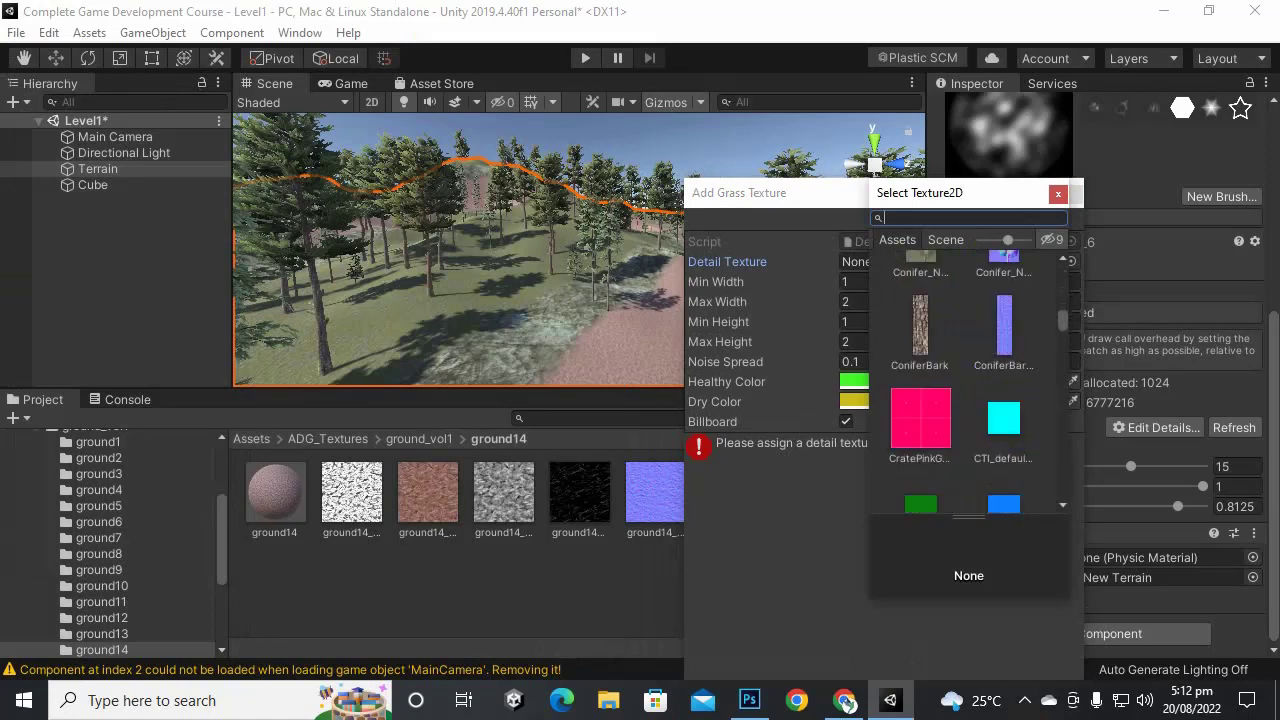
{"action": "scroll", "coordinate": [962, 380], "scroll_direction": "up", "scroll_amount": 3}
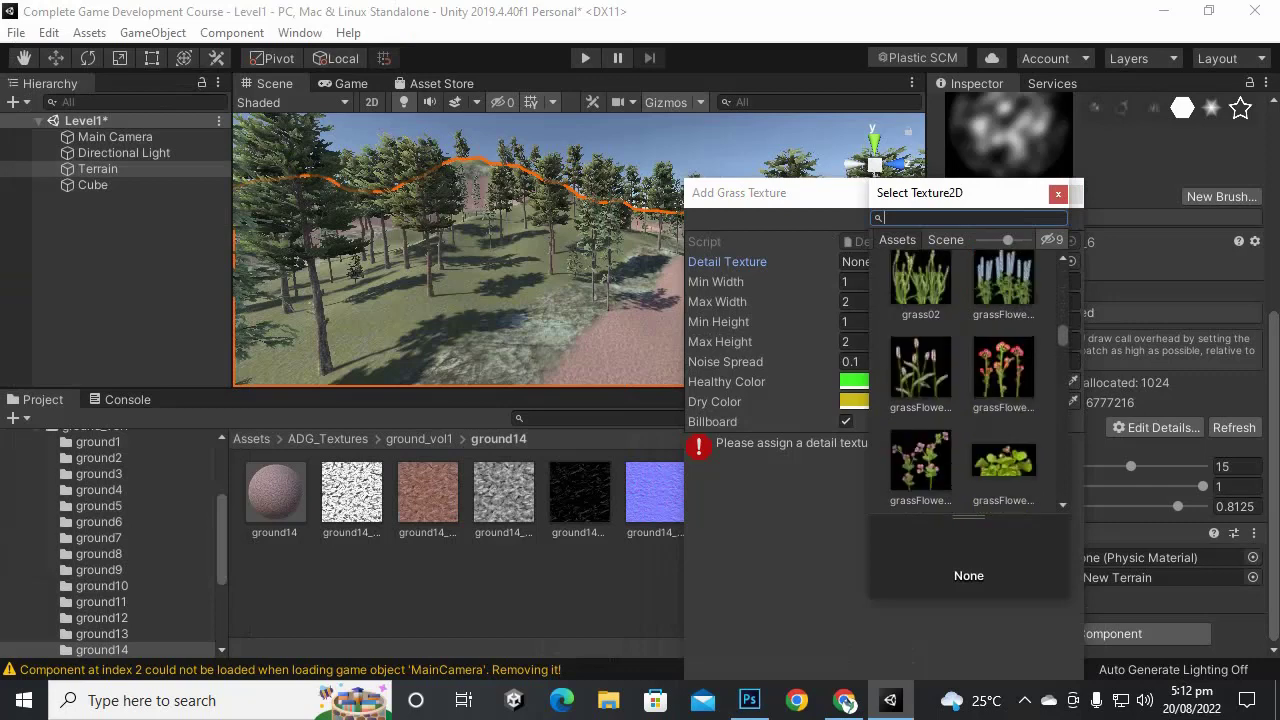
{"action": "scroll", "coordinate": [962, 380], "scroll_direction": "up", "scroll_amount": 3}
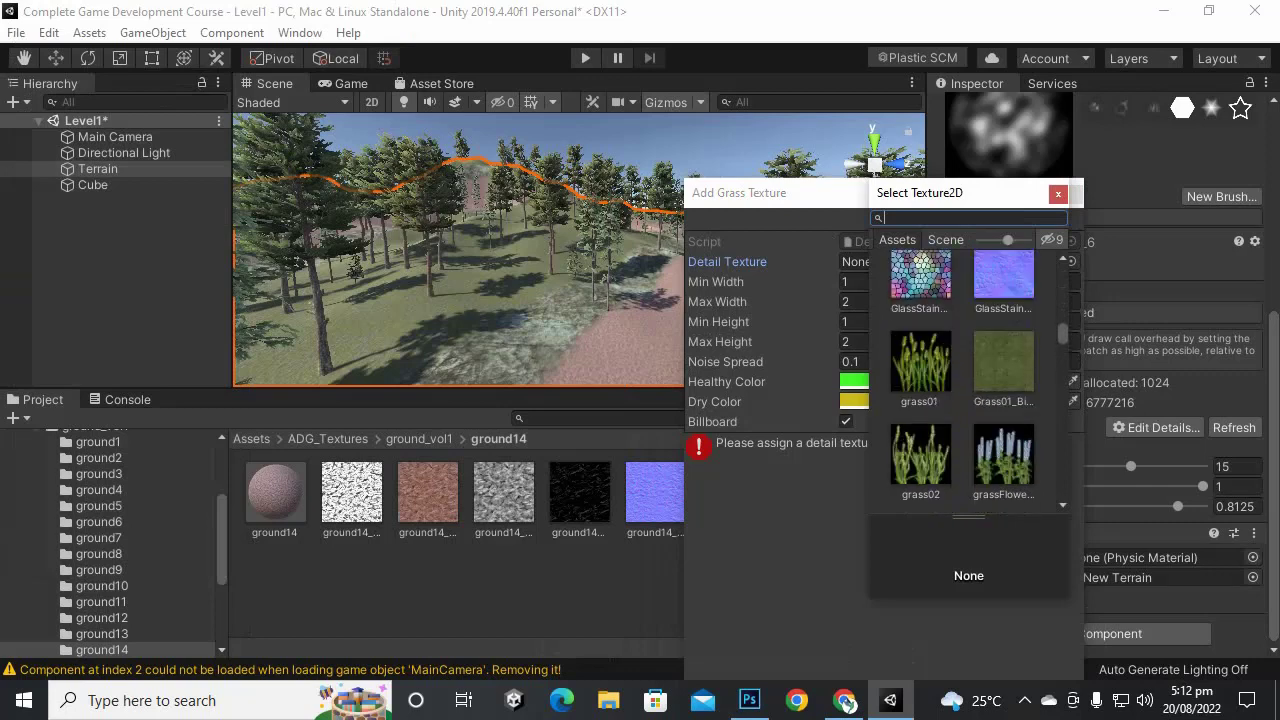
{"action": "scroll", "coordinate": [920, 256], "scroll_direction": "up", "scroll_amount": 3}
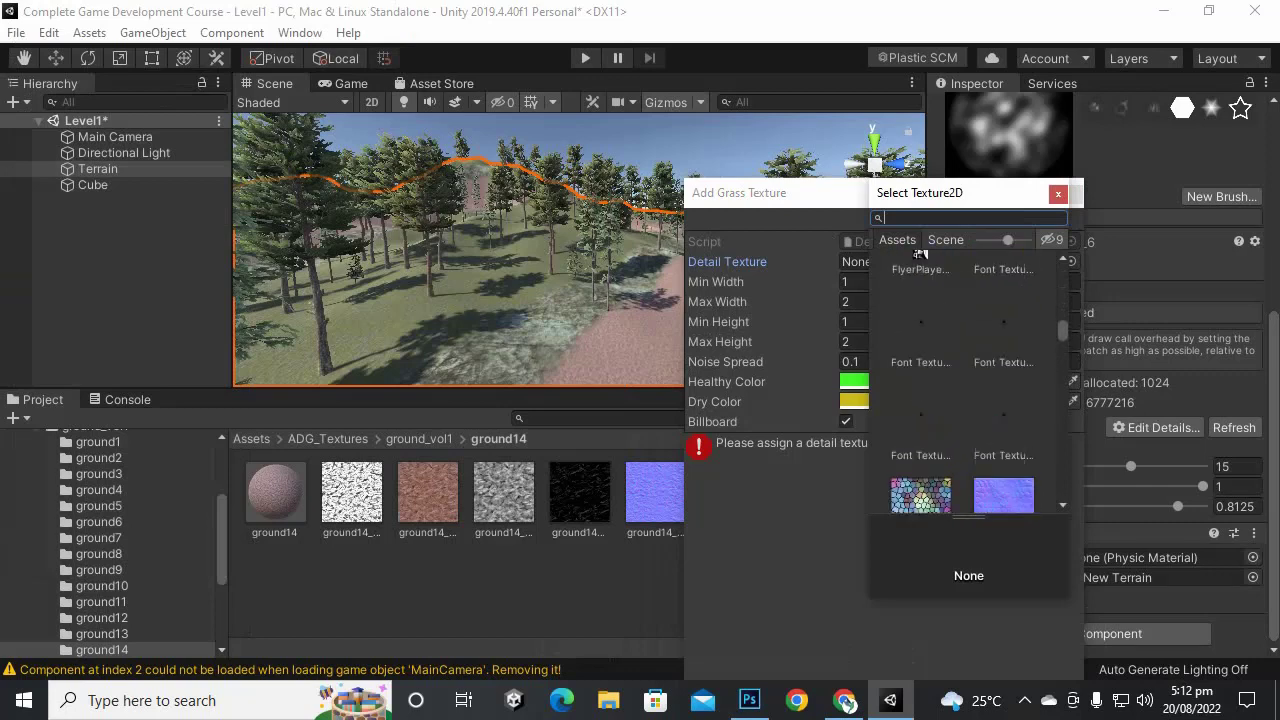
{"action": "scroll", "coordinate": [920, 256], "scroll_direction": "down", "scroll_amount": 6}
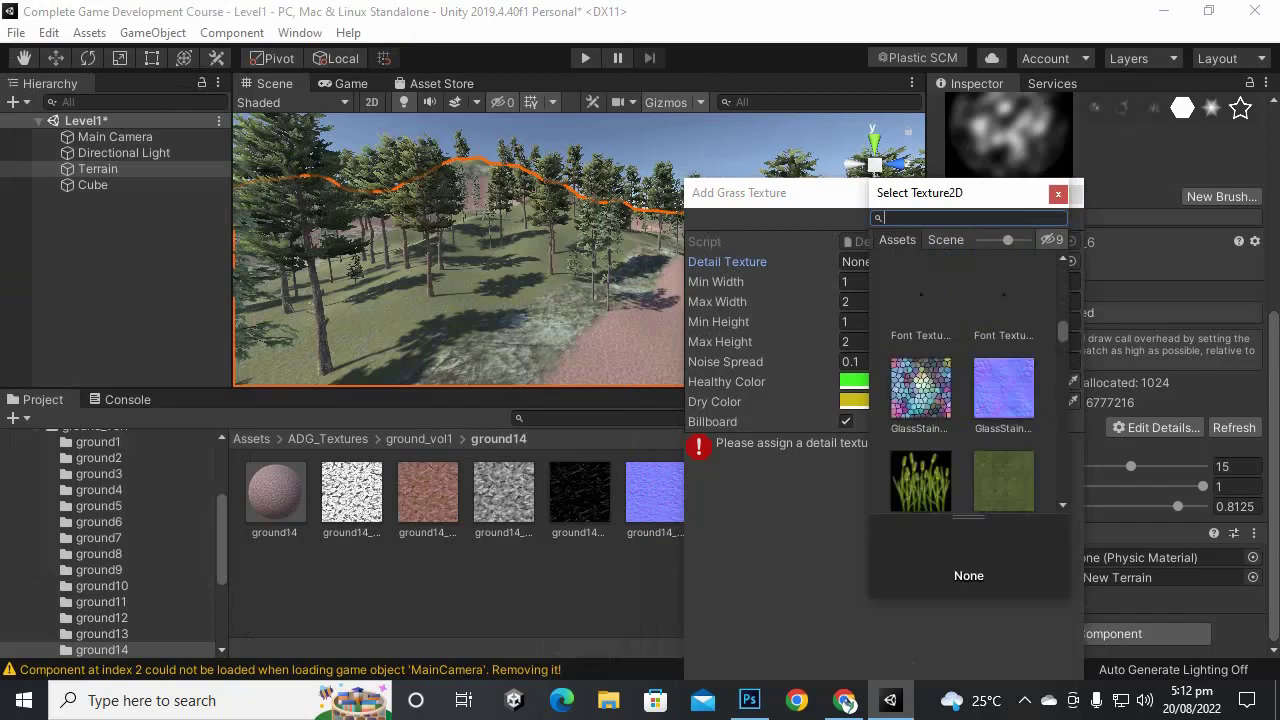
{"action": "scroll", "coordinate": [965, 380], "scroll_direction": "down", "scroll_amount": 2}
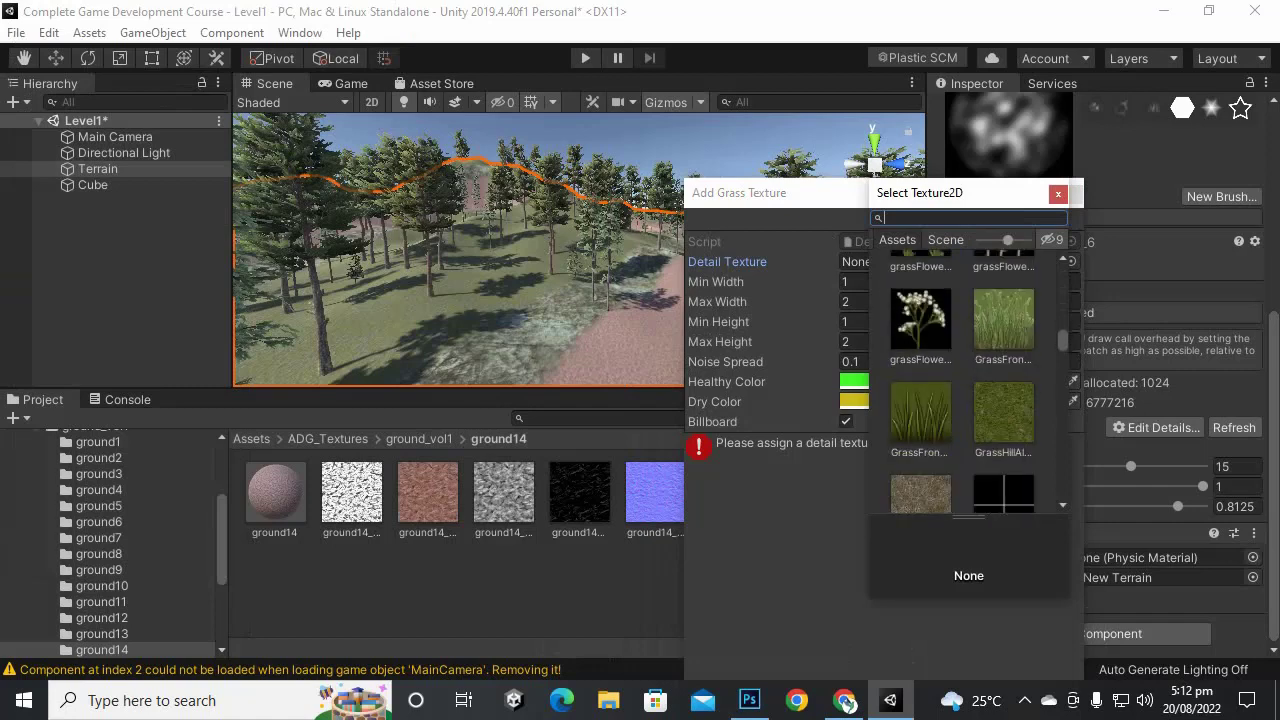
{"action": "left_click", "coordinate": [920, 415]}
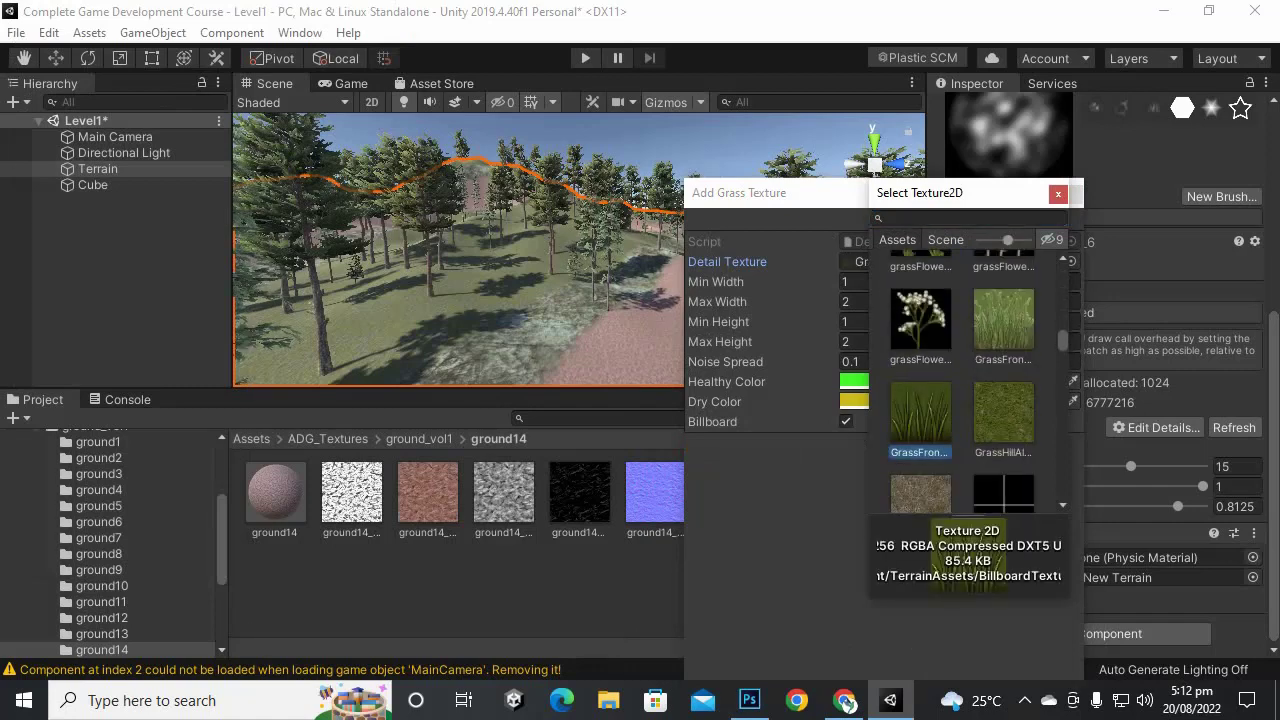
{"action": "key", "text": "Return"}
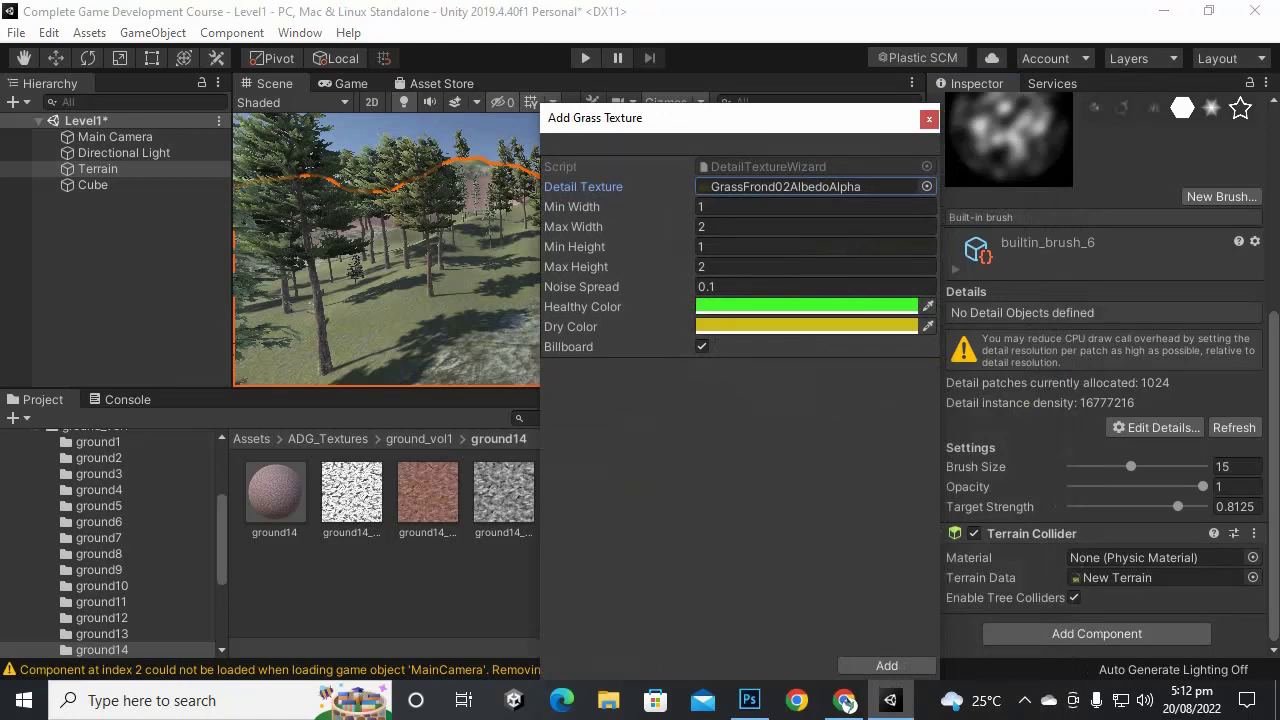
{"action": "left_click", "coordinate": [887, 665]}
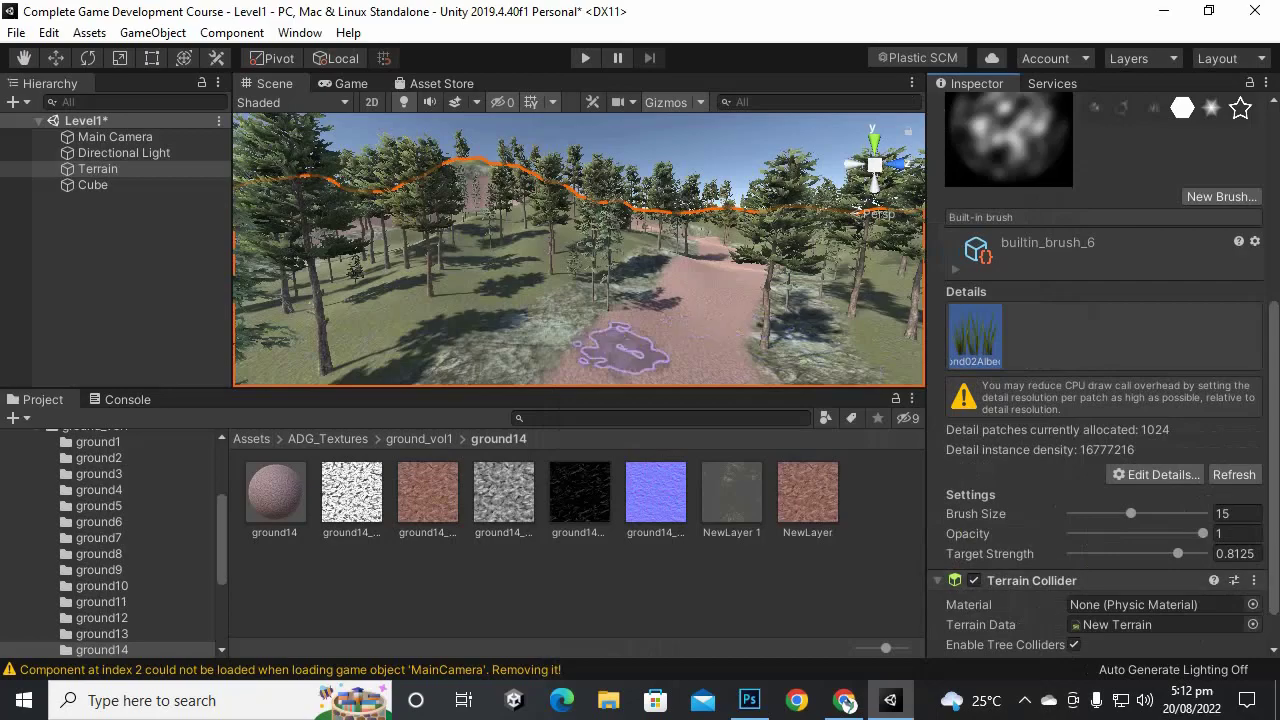
Step: Paint a dense patch of the frond grass on the ground beside the path and inspect it up close
{"action": "scroll", "coordinate": [620, 365], "scroll_direction": "up", "scroll_amount": 5}
{"action": "scroll", "coordinate": [603, 345], "scroll_direction": "up", "scroll_amount": 6}
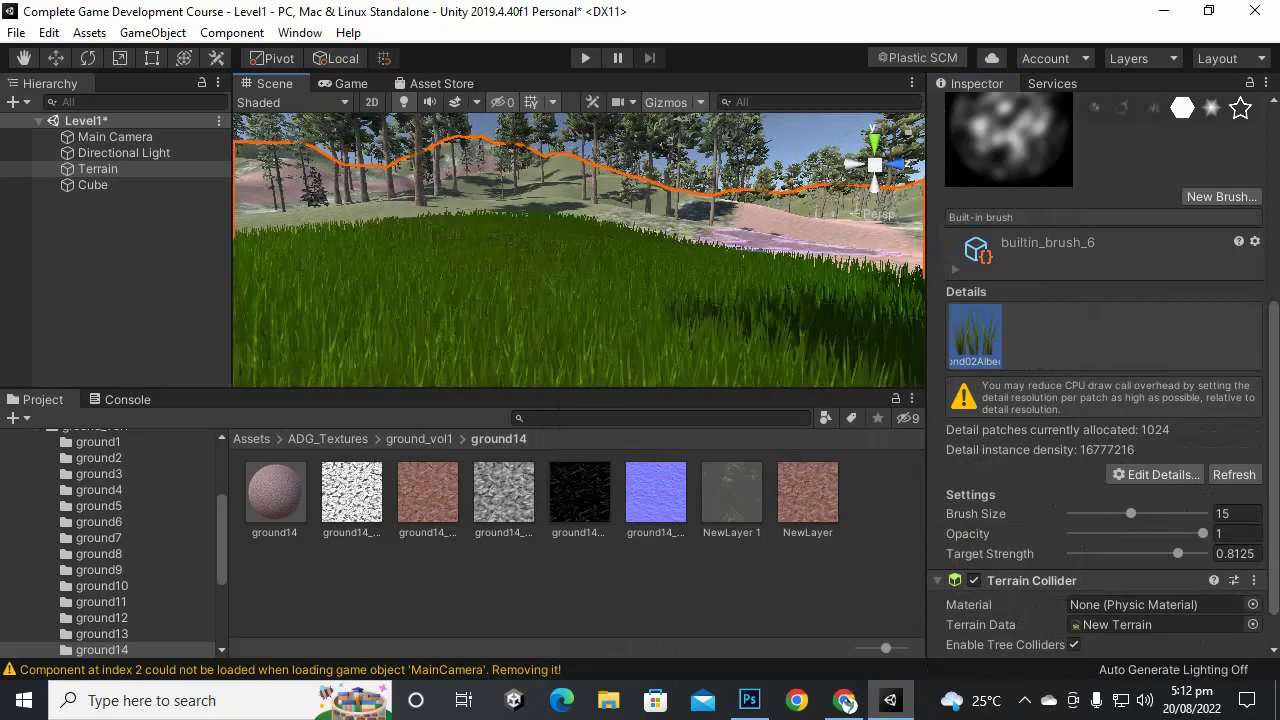
{"action": "left_click_drag", "start_coordinate": [808, 240], "coordinate": [540, 265], "text": "alt"}
{"action": "mouse_move", "coordinate": [620, 260]}
{"action": "middle_mouse_down"}
{"action": "mouse_move", "coordinate": [760, 240]}
{"action": "mouse_move", "coordinate": [700, 265]}
{"action": "mouse_move", "coordinate": [692, 236]}
{"action": "middle_mouse_up"}
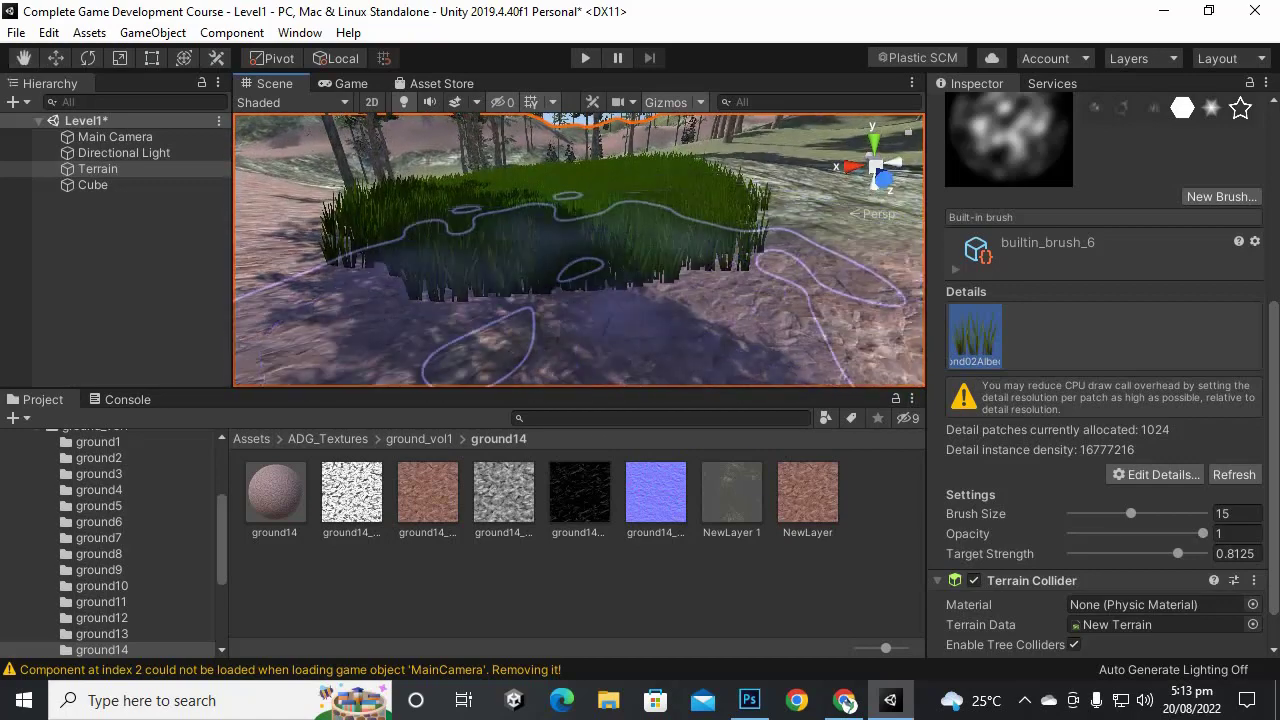
{"action": "scroll", "coordinate": [580, 262], "scroll_direction": "up", "scroll_amount": 3}
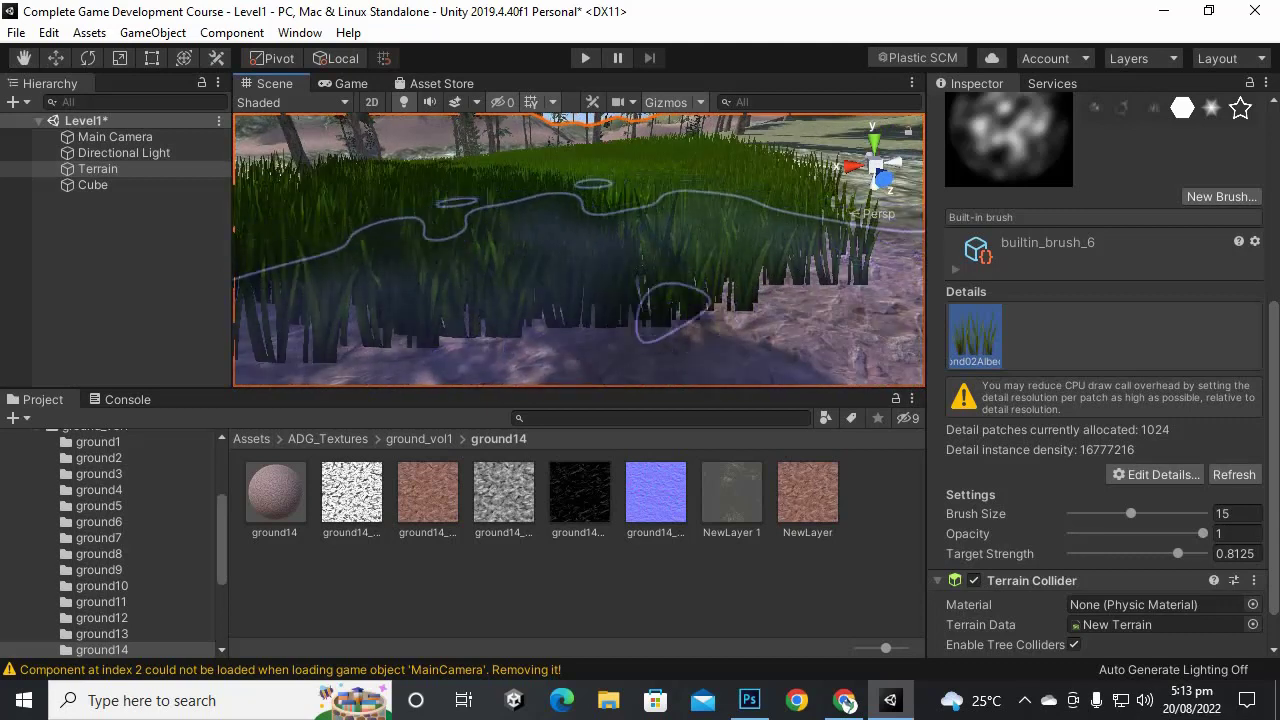
Step: Lower the grass brush to Opacity 0.313 and Target Strength 0.1875, and paint thinner frond grass beside the dense patch
{"action": "scroll", "coordinate": [580, 262], "scroll_direction": "down", "scroll_amount": 2}
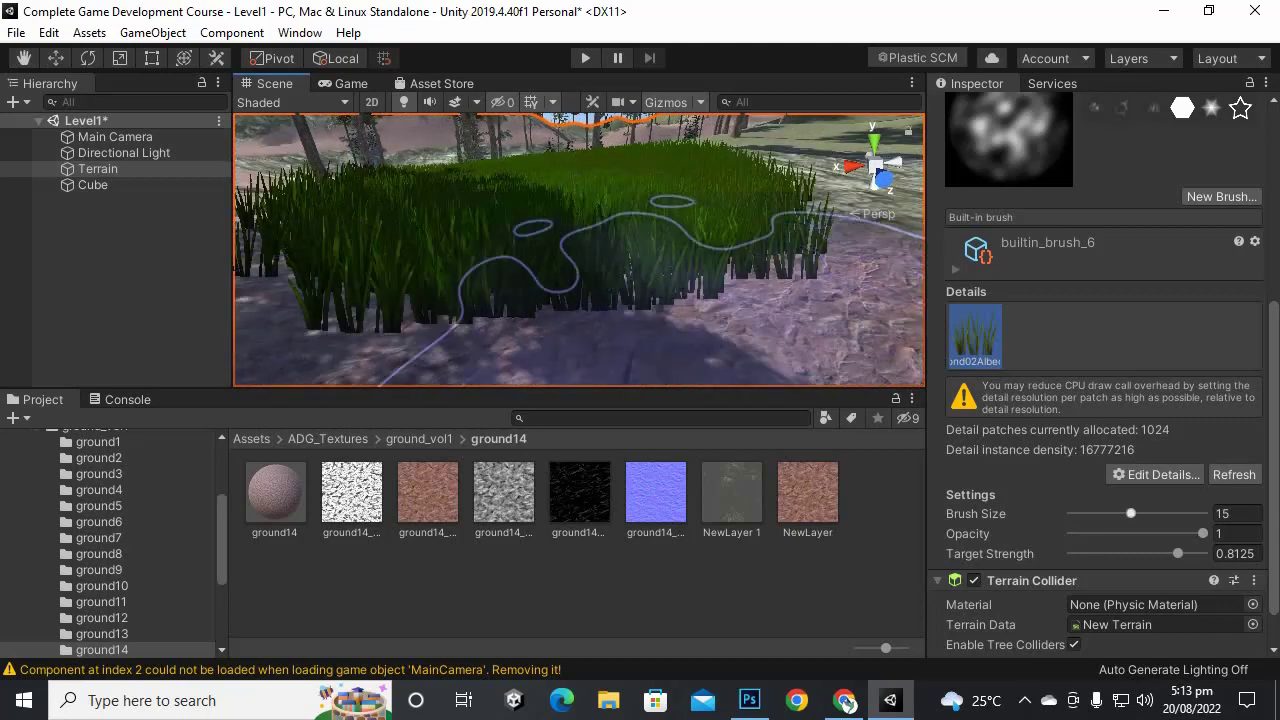
{"action": "left_click", "coordinate": [1113, 533]}
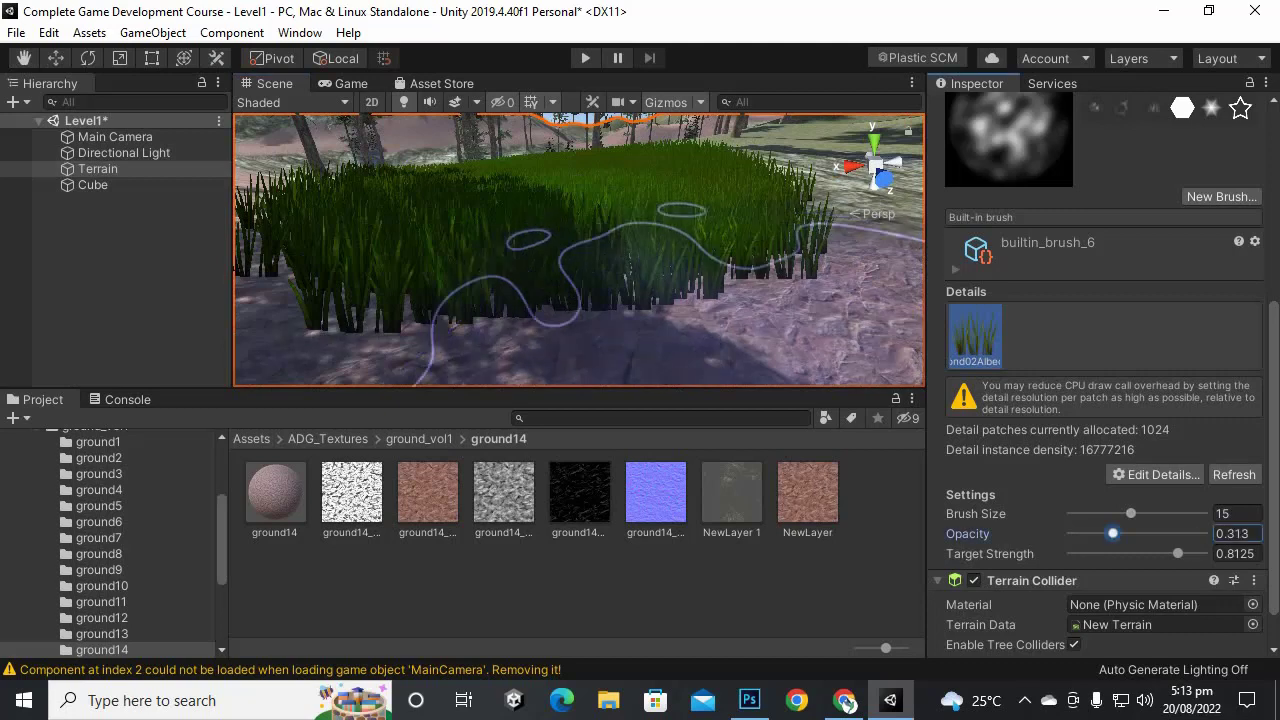
{"action": "middle_click_drag", "start_coordinate": [680, 260], "coordinate": [575, 252]}
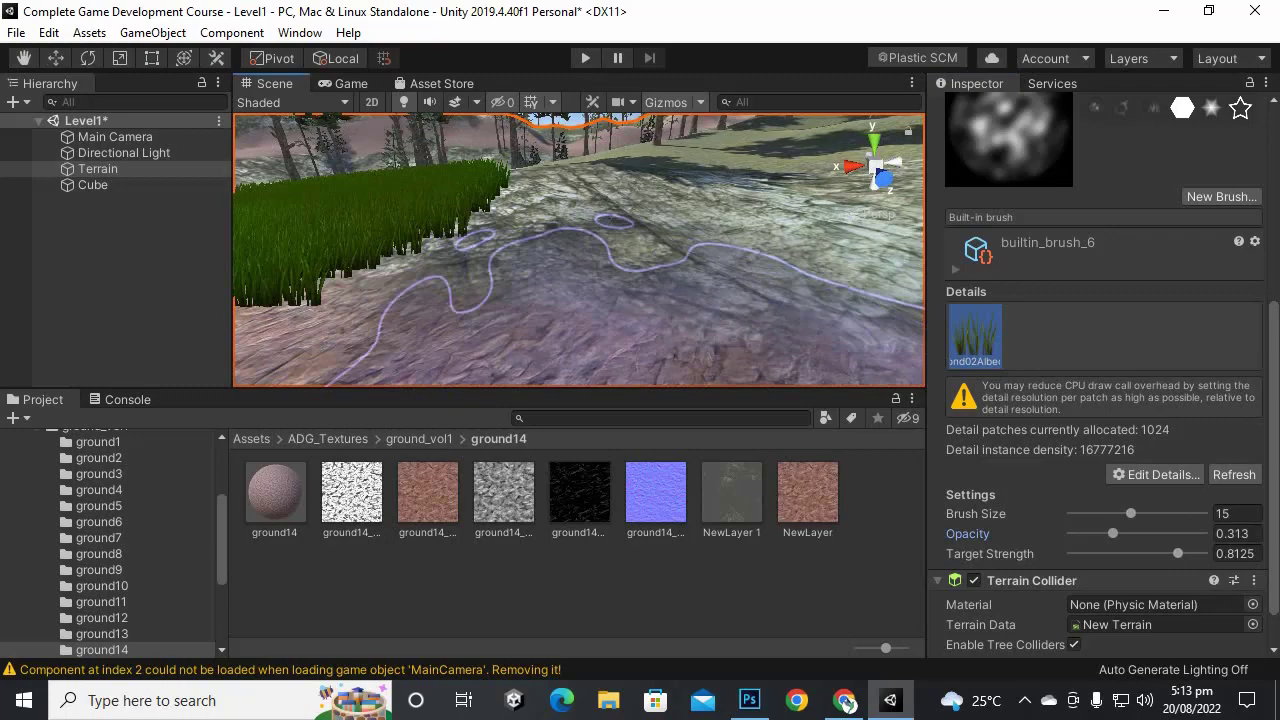
{"action": "left_click", "coordinate": [1097, 553]}
{"action": "mouse_move", "coordinate": [530, 310]}
{"action": "left_mouse_down"}
{"action": "mouse_move", "coordinate": [640, 295]}
{"action": "mouse_move", "coordinate": [590, 290]}
{"action": "left_mouse_up"}
{"action": "scroll", "coordinate": [590, 290], "scroll_direction": "down", "scroll_amount": 3}
{"action": "mouse_move", "coordinate": [570, 280]}
{"action": "middle_mouse_down"}
{"action": "mouse_move", "coordinate": [650, 225]}
{"action": "mouse_move", "coordinate": [590, 260]}
{"action": "middle_mouse_up"}
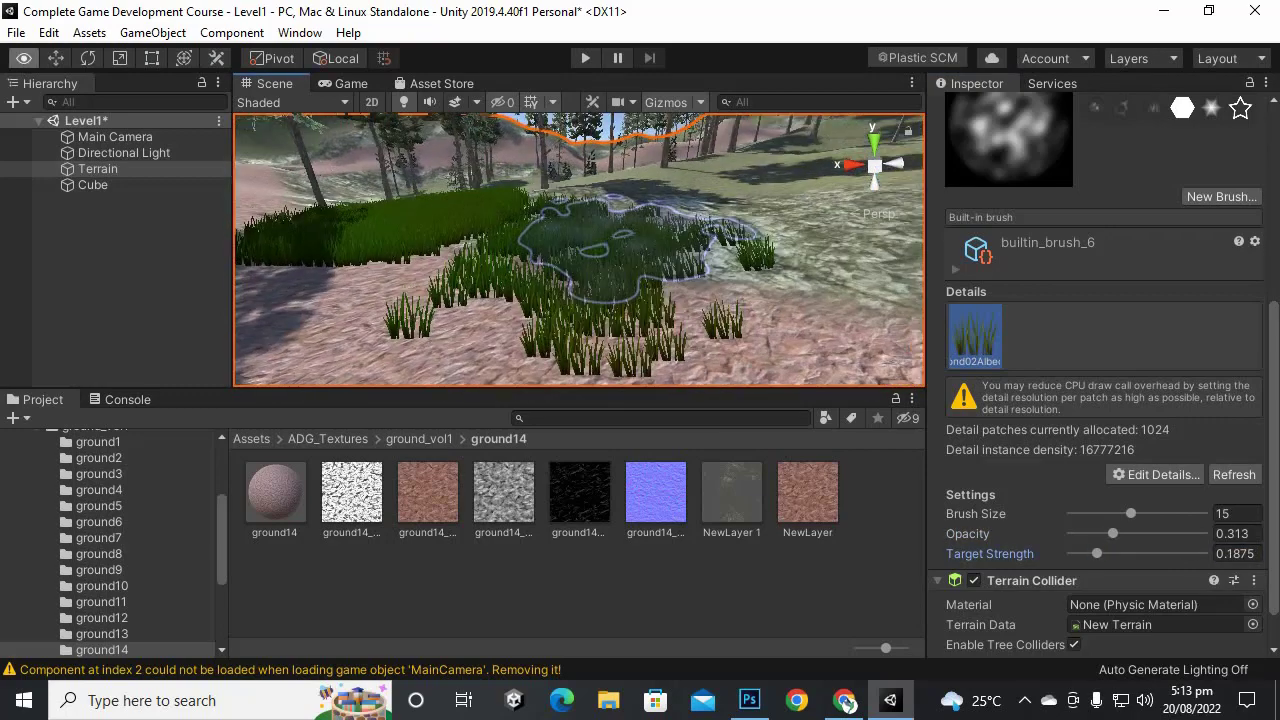
Step: Set the brush Opacity to 0.122 and extend the thinner frond grass from the dense patch towards the trees
{"action": "left_click_drag", "start_coordinate": [1112, 533], "coordinate": [1088, 533]}
{"action": "left_click_drag", "start_coordinate": [760, 310], "coordinate": [590, 285]}
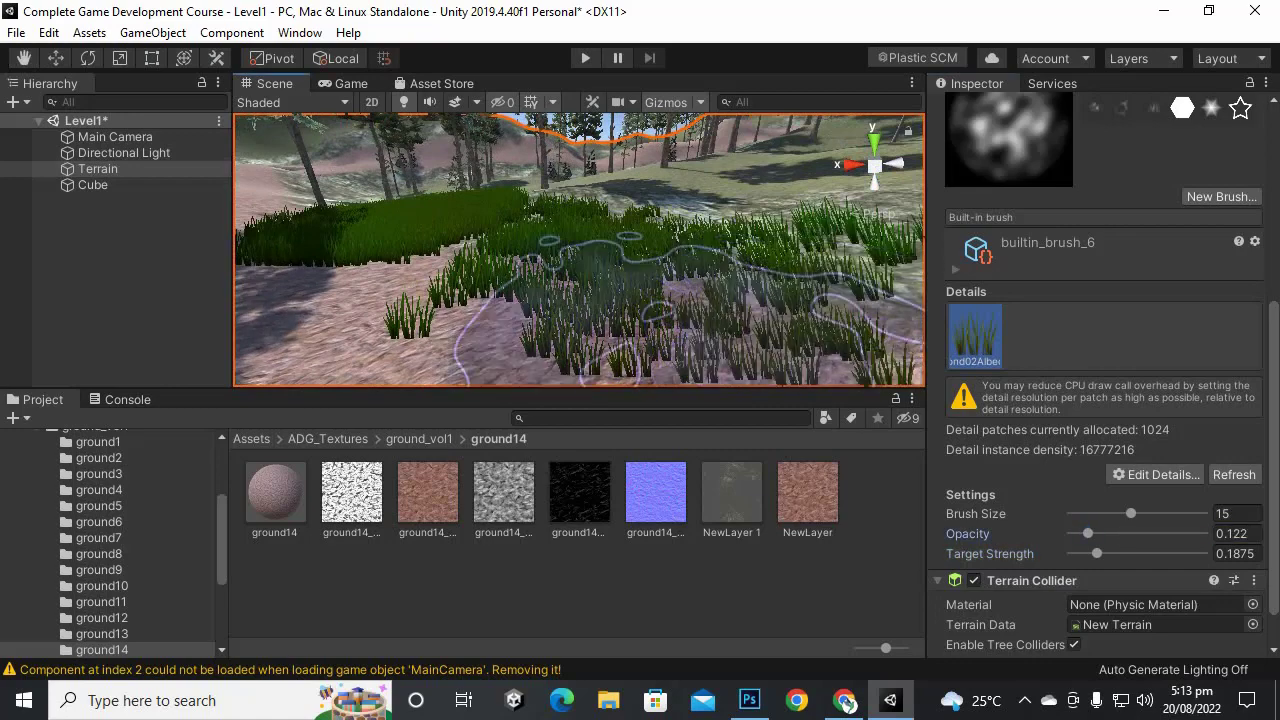
{"action": "middle_click_drag", "start_coordinate": [700, 290], "coordinate": [560, 285]}
{"action": "scroll", "coordinate": [640, 290], "scroll_direction": "up", "scroll_amount": 2}
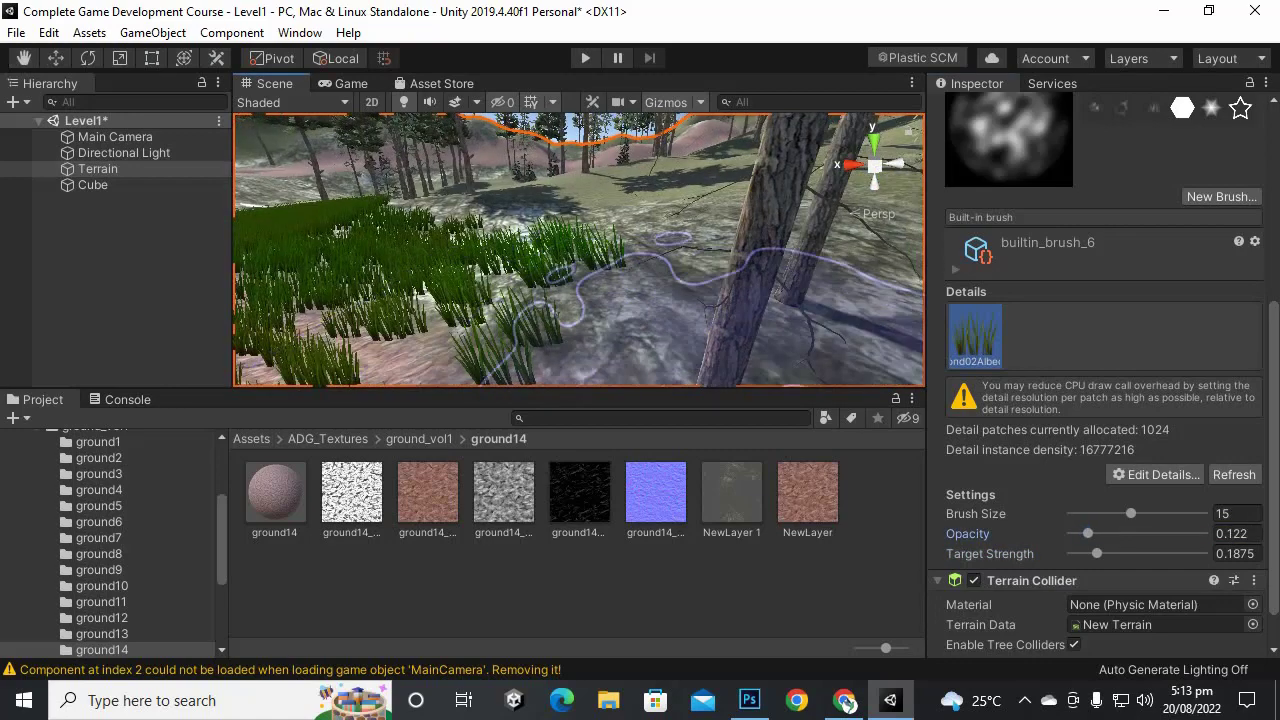
Step: Set the brush Target Strength to 0.0625 and paint sparse frond grass tufts around the tree trunks
{"action": "left_click_drag", "start_coordinate": [1097, 553], "coordinate": [1080, 553]}
{"action": "left_click", "coordinate": [760, 320]}
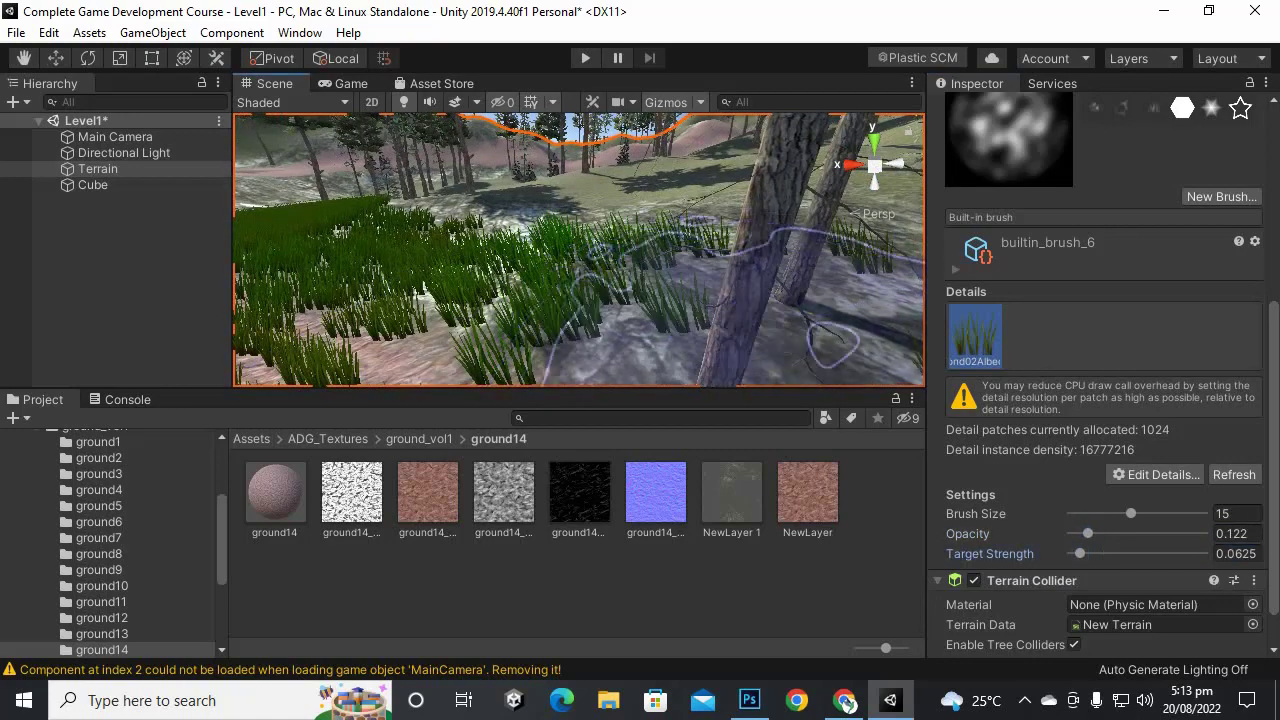
{"action": "scroll", "coordinate": [760, 320], "scroll_direction": "down", "scroll_amount": 2}
{"action": "left_click_drag", "start_coordinate": [820, 300], "coordinate": [770, 305]}
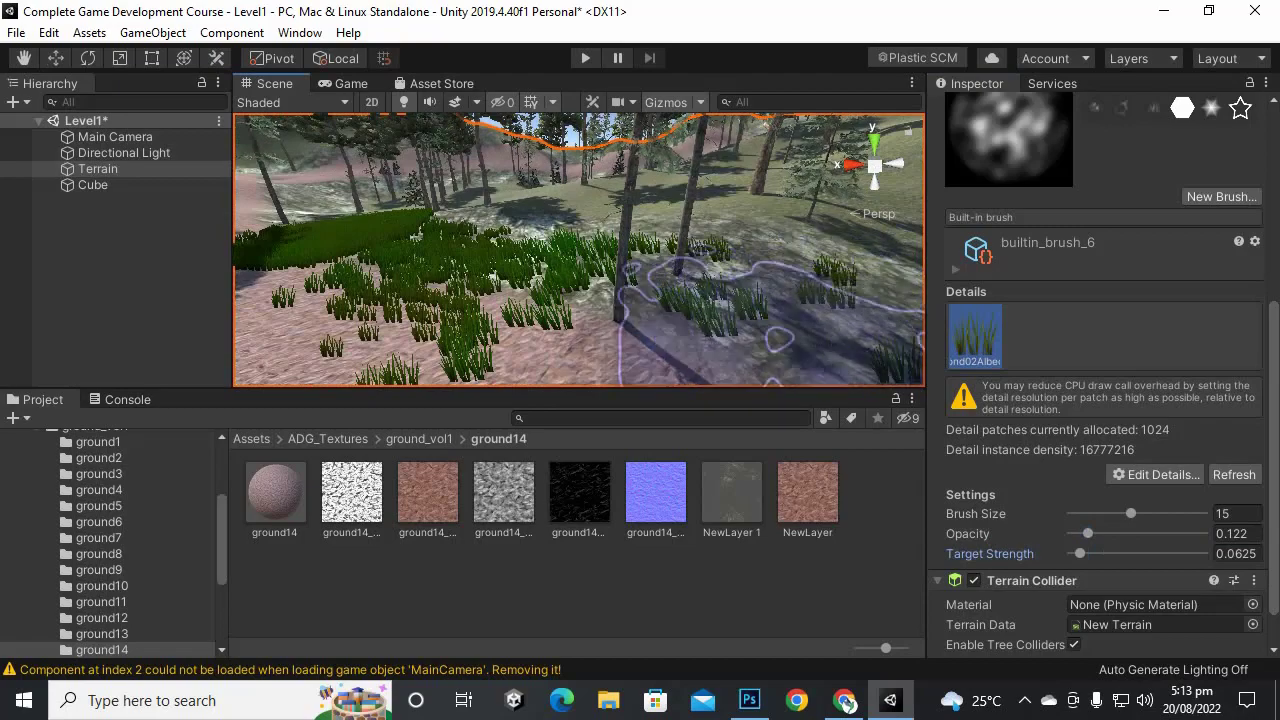
{"action": "scroll", "coordinate": [700, 325], "scroll_direction": "up", "scroll_amount": 3}
{"action": "scroll", "coordinate": [650, 320], "scroll_direction": "down", "scroll_amount": 5}
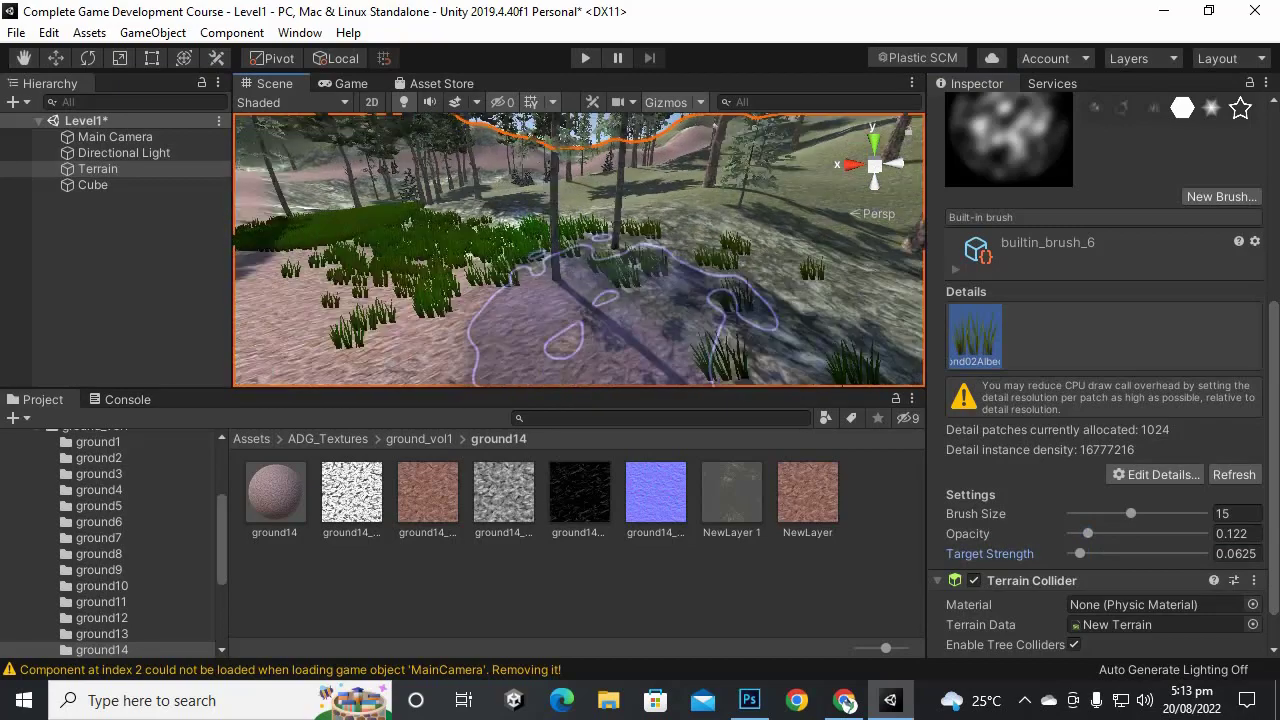
Step: Erase the sparse frond grass around the dense patch, leaving only the dense patch itself
{"action": "left_click_drag", "start_coordinate": [497, 322], "coordinate": [785, 336], "text": "alt"}
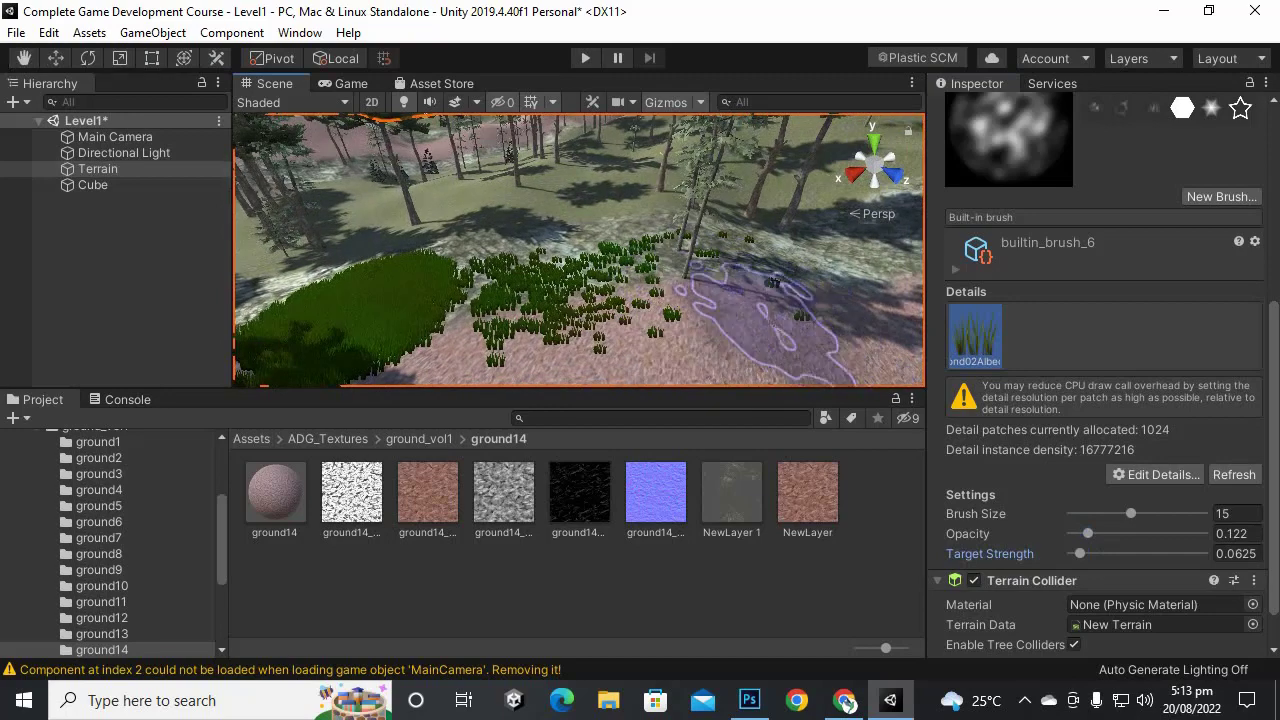
{"action": "scroll", "coordinate": [760, 310], "scroll_direction": "up", "scroll_amount": 5}
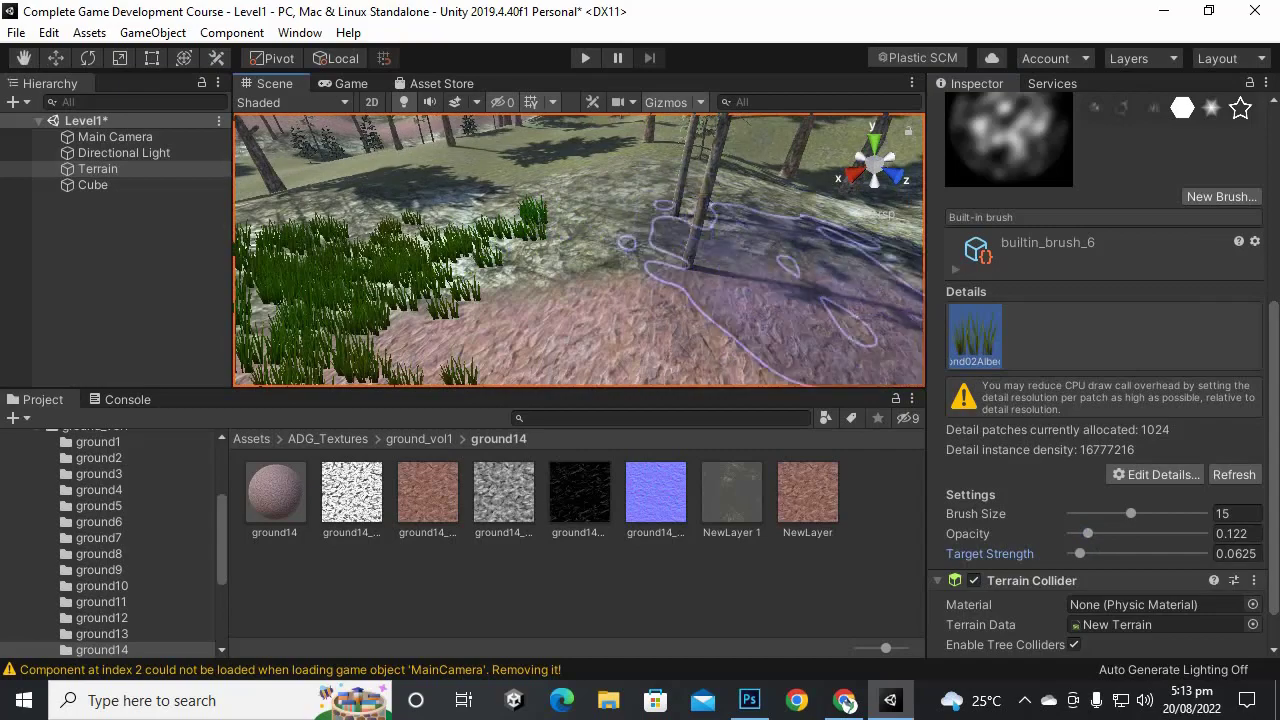
{"action": "middle_click_drag", "start_coordinate": [785, 285], "coordinate": [515, 280]}
{"action": "mouse_move", "coordinate": [420, 305]}
{"action": "middle_mouse_down"}
{"action": "mouse_move", "coordinate": [655, 290]}
{"action": "mouse_move", "coordinate": [585, 262]}
{"action": "middle_mouse_up"}
{"action": "middle_click_drag", "start_coordinate": [520, 305], "coordinate": [705, 290]}
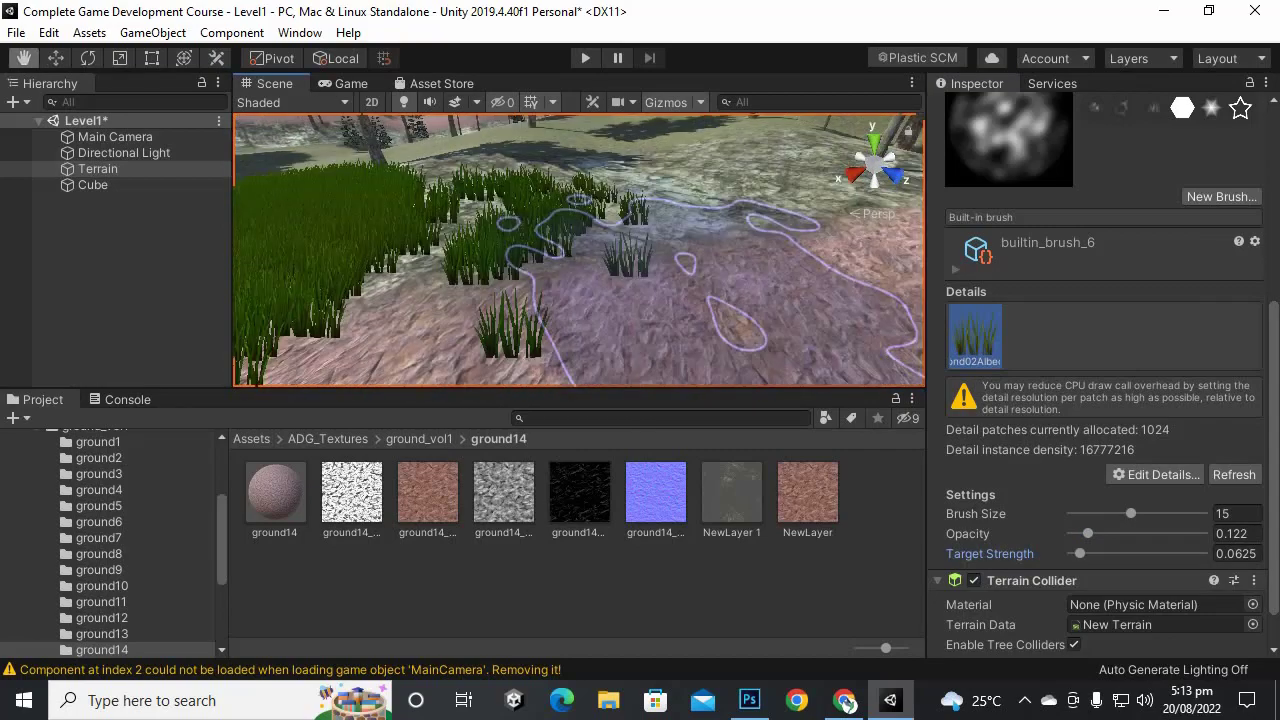
{"action": "middle_click_drag", "start_coordinate": [560, 300], "coordinate": [700, 280]}
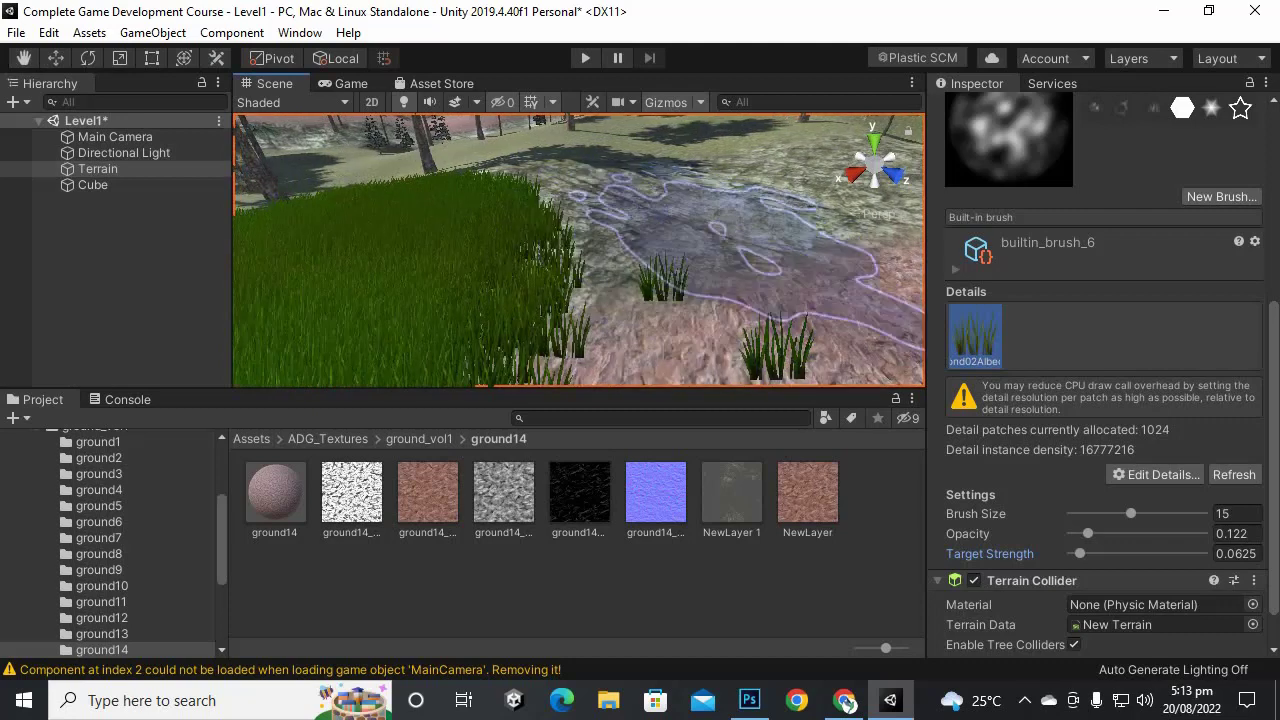
{"action": "middle_click_drag", "start_coordinate": [560, 295], "coordinate": [700, 280]}
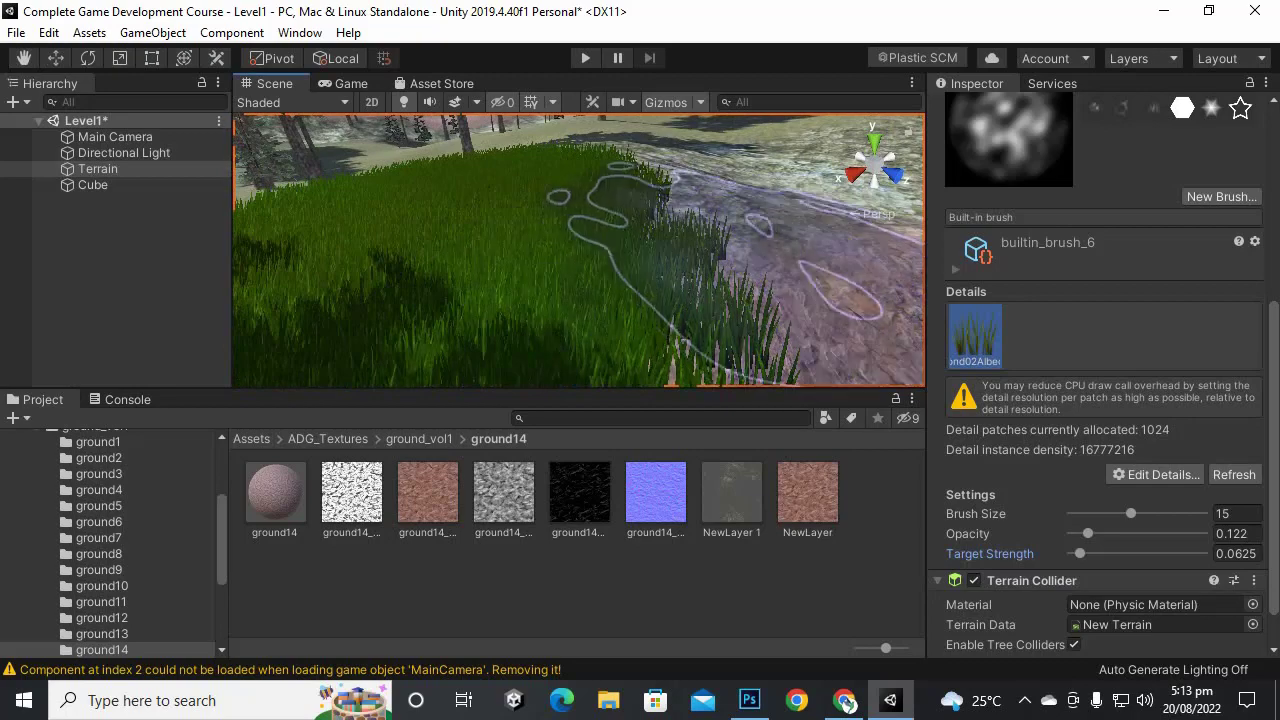
{"action": "mouse_move", "coordinate": [760, 270]}
{"action": "middle_mouse_down"}
{"action": "mouse_move", "coordinate": [540, 230]}
{"action": "mouse_move", "coordinate": [600, 250]}
{"action": "mouse_move", "coordinate": [705, 340]}
{"action": "middle_mouse_up"}
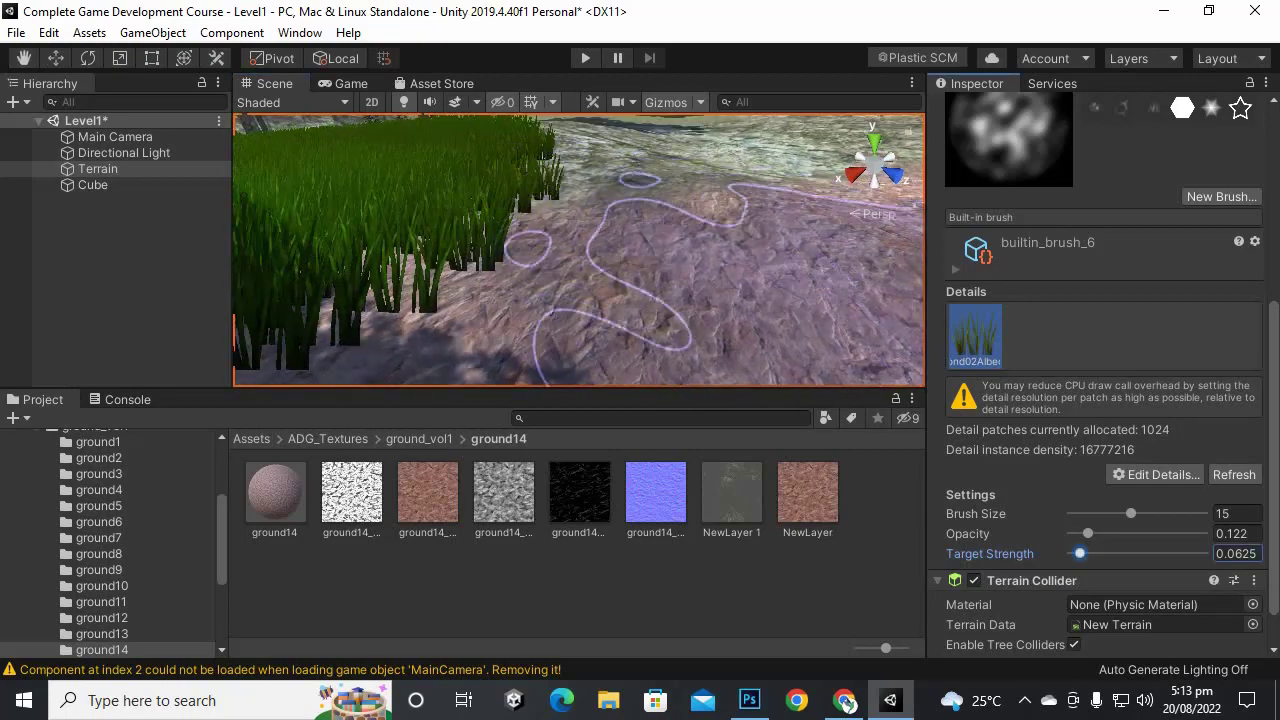
Step: Open the frond grass detail for editing and set its Healthy Color to light grey D2D2D2
{"action": "left_click", "coordinate": [1157, 474]}
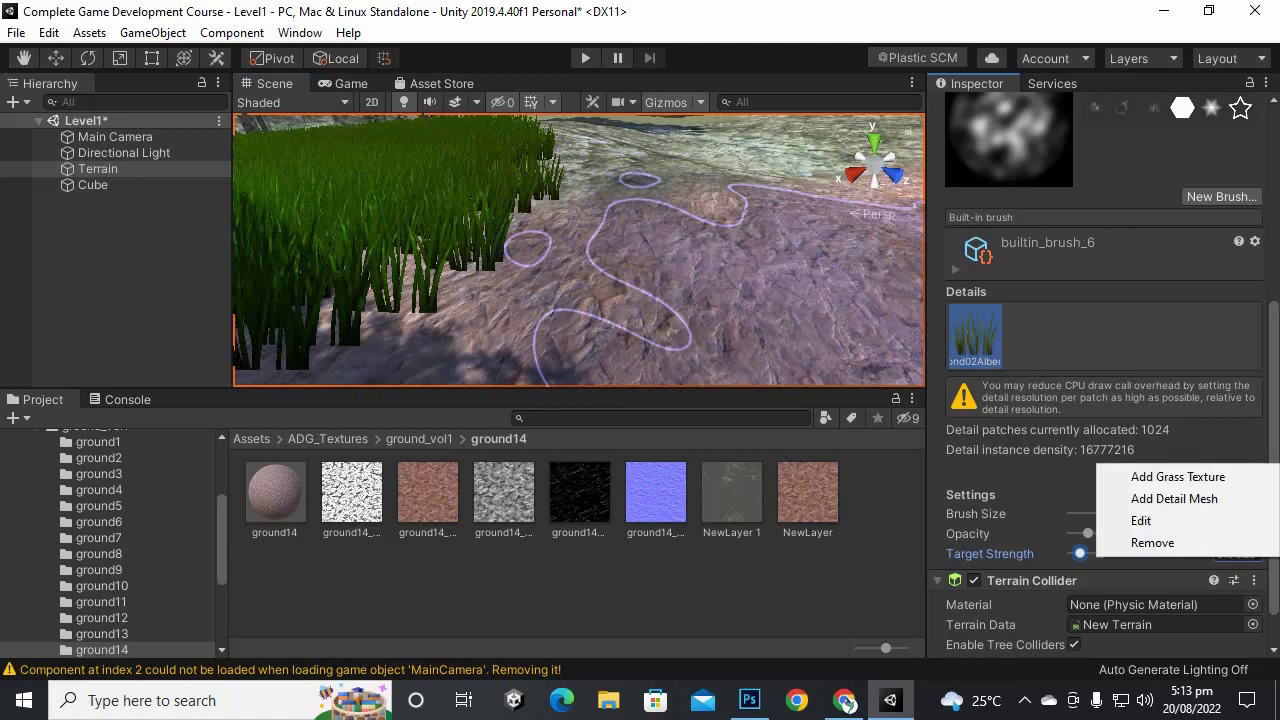
{"action": "left_click", "coordinate": [1141, 520]}
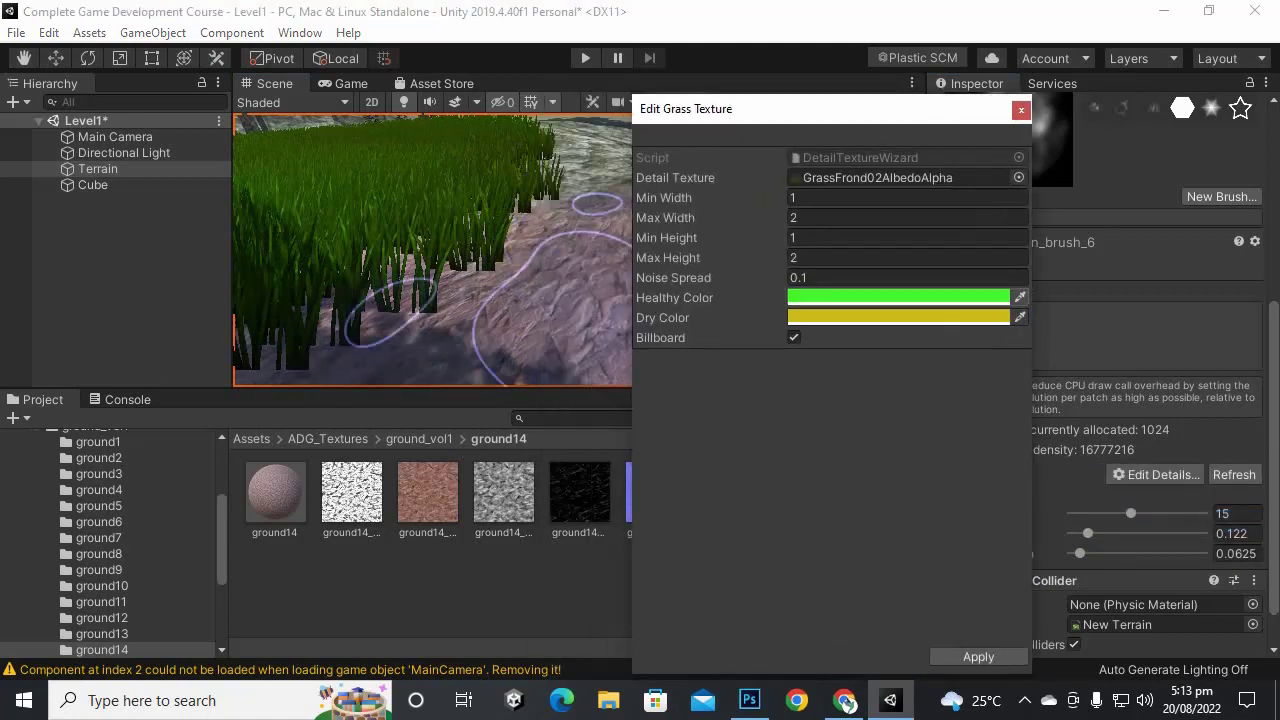
{"action": "left_click", "coordinate": [898, 297]}
{"action": "left_click_drag", "start_coordinate": [1110, 308], "coordinate": [1102, 319]}
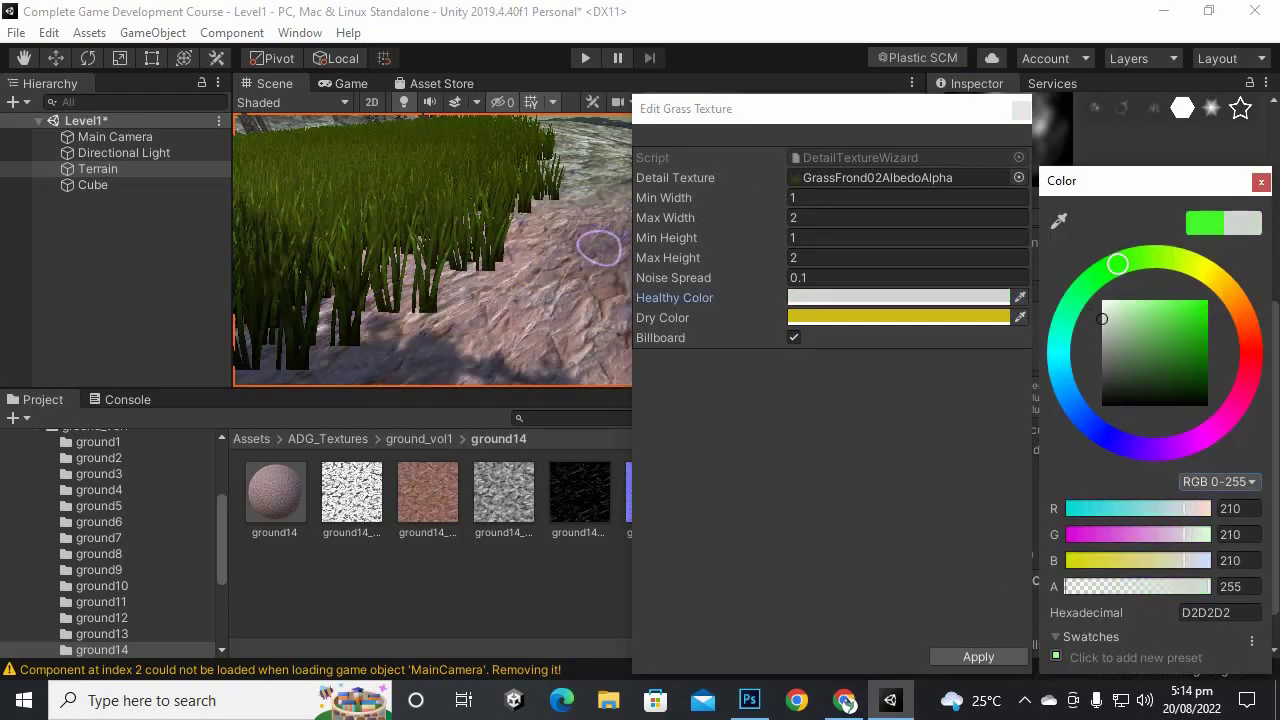
{"action": "left_click", "coordinate": [1261, 181]}
Step: Set the frond grass's Dry Color to grey 9D9D9D and apply the edited grass settings
{"action": "left_click", "coordinate": [898, 317]}
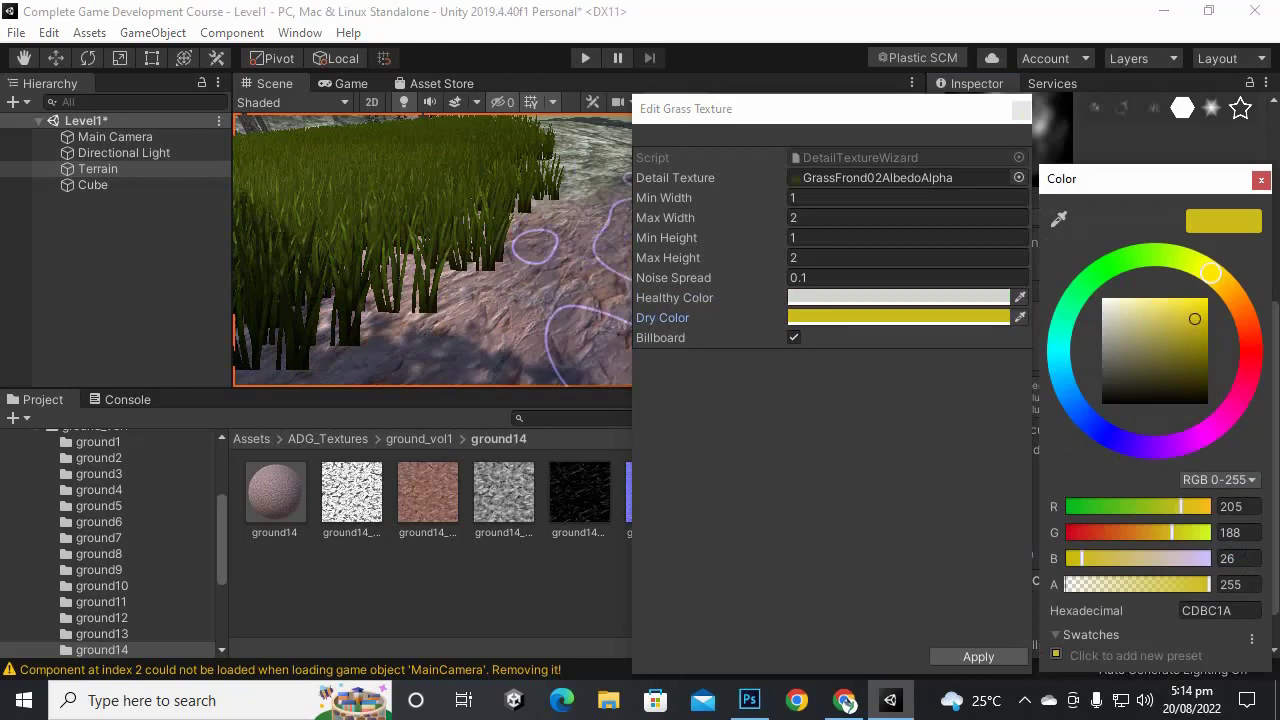
{"action": "left_click", "coordinate": [1102, 331]}
{"action": "left_click_drag", "start_coordinate": [1102, 331], "coordinate": [1102, 339]}
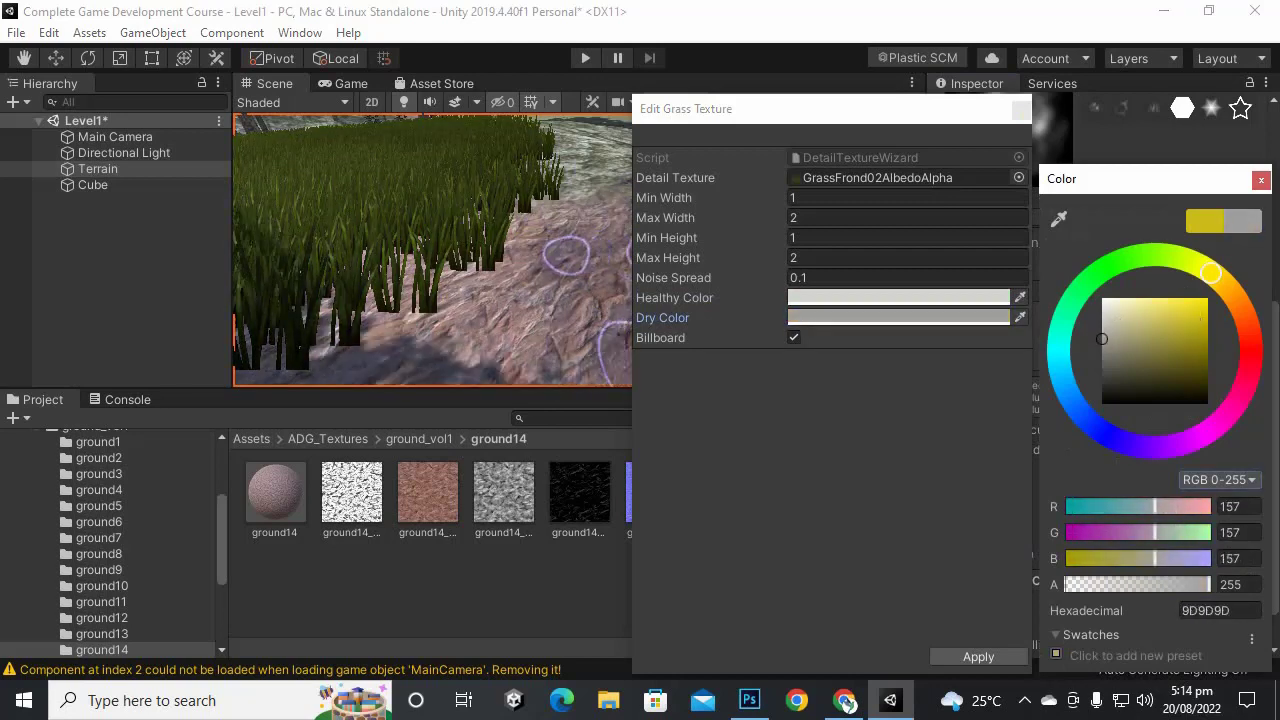
{"action": "left_click", "coordinate": [1261, 179]}
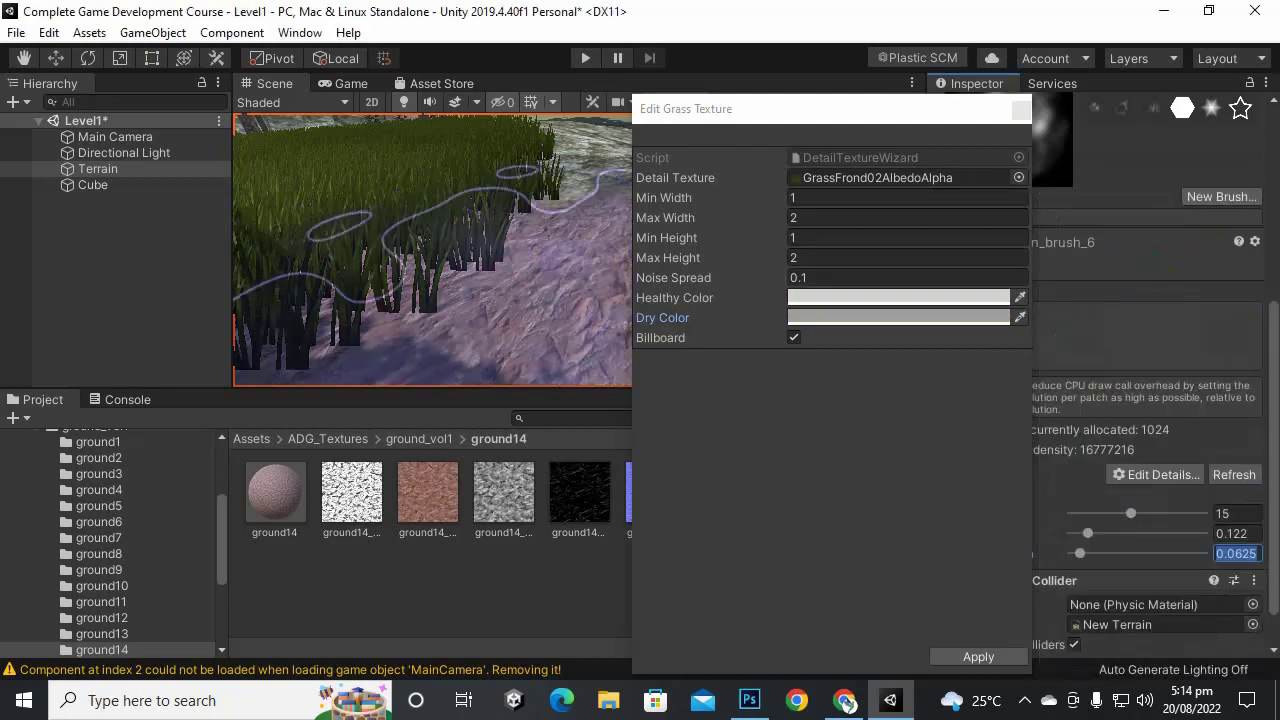
{"action": "left_click", "coordinate": [978, 657]}
Step: Erase the dense frond grass patch and its leftover tufts from the ground beside the path
{"action": "mouse_move", "coordinate": [470, 250]}
{"action": "middle_mouse_down"}
{"action": "mouse_move", "coordinate": [640, 262]}
{"action": "mouse_move", "coordinate": [445, 215]}
{"action": "mouse_move", "coordinate": [470, 200]}
{"action": "mouse_move", "coordinate": [385, 165]}
{"action": "middle_mouse_up"}
{"action": "scroll", "coordinate": [560, 200], "scroll_direction": "down", "scroll_amount": 6}
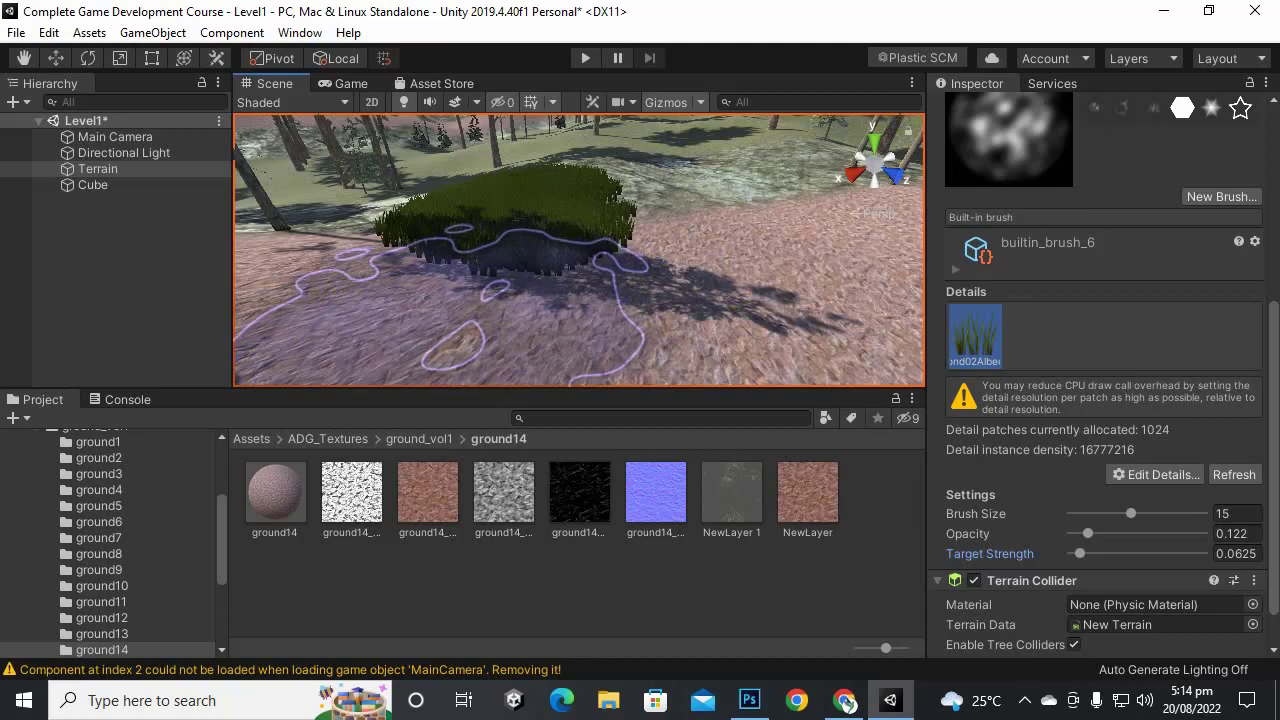
{"action": "left_click_drag", "start_coordinate": [542, 213], "coordinate": [534, 273]}
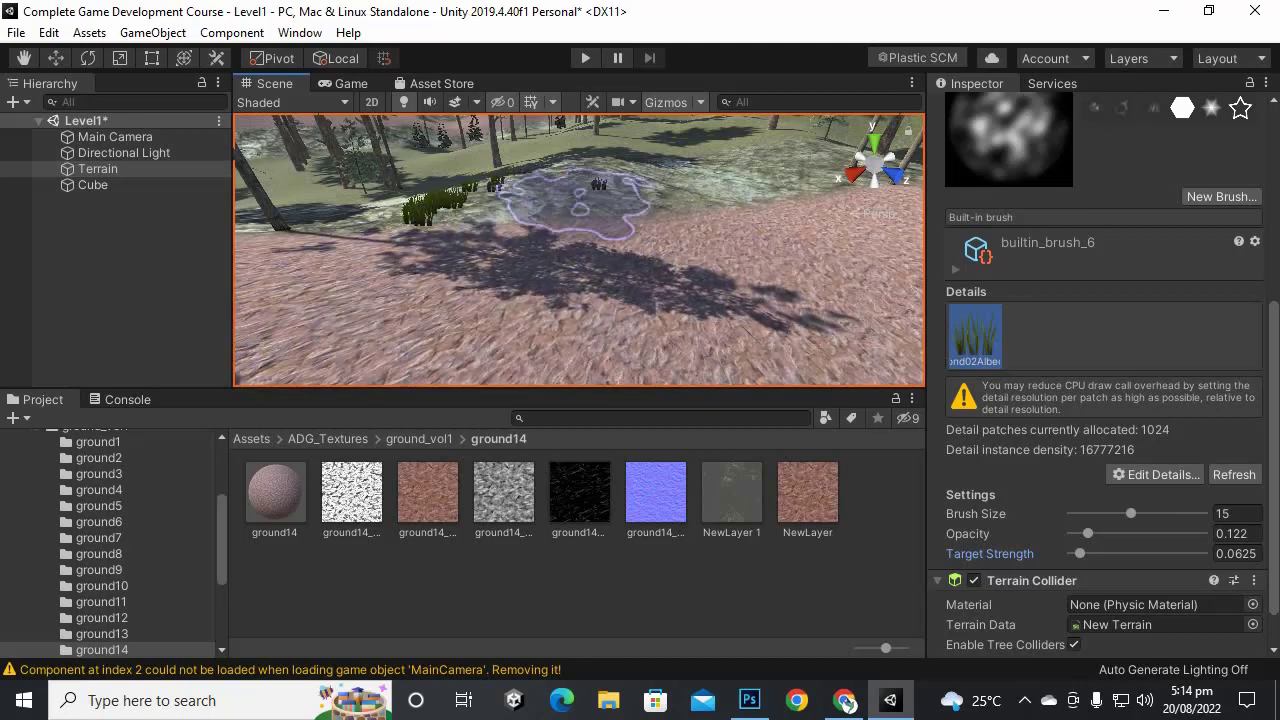
{"action": "mouse_move", "coordinate": [497, 246]}
{"action": "left_mouse_down", "text": "shift"}
{"action": "mouse_move", "coordinate": [305, 262]}
{"action": "mouse_move", "coordinate": [476, 198]}
{"action": "mouse_move", "coordinate": [298, 280]}
{"action": "mouse_move", "coordinate": [645, 200]}
{"action": "mouse_move", "coordinate": [595, 285]}
{"action": "mouse_move", "coordinate": [680, 250]}
{"action": "left_mouse_up", "text": "shift"}
Step: Set the detail Brush Size to 100 and bring the whole terrain into view for painting
{"action": "scroll", "coordinate": [680, 232], "scroll_direction": "down", "scroll_amount": 5}
{"action": "middle_click_drag", "start_coordinate": [674, 231], "coordinate": [685, 312]}
{"action": "left_click_drag", "start_coordinate": [1130, 513], "coordinate": [1198, 513]}
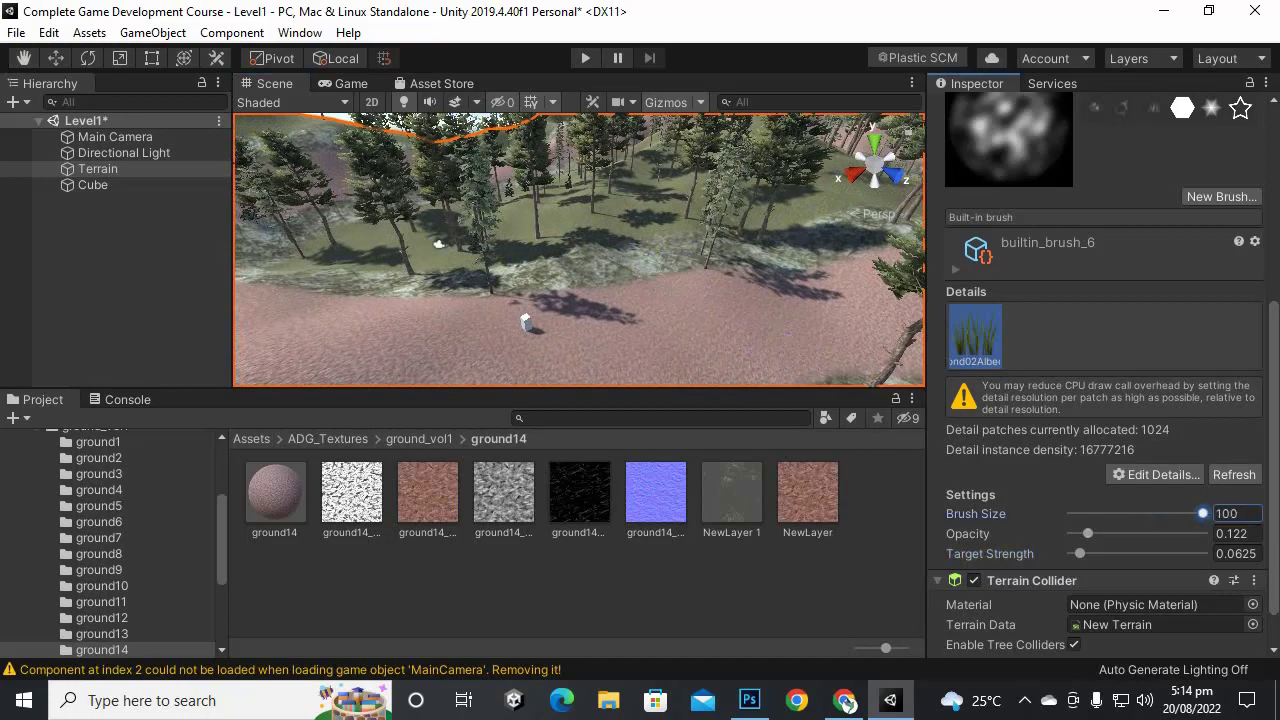
{"action": "scroll", "coordinate": [530, 300], "scroll_direction": "down", "scroll_amount": 5}
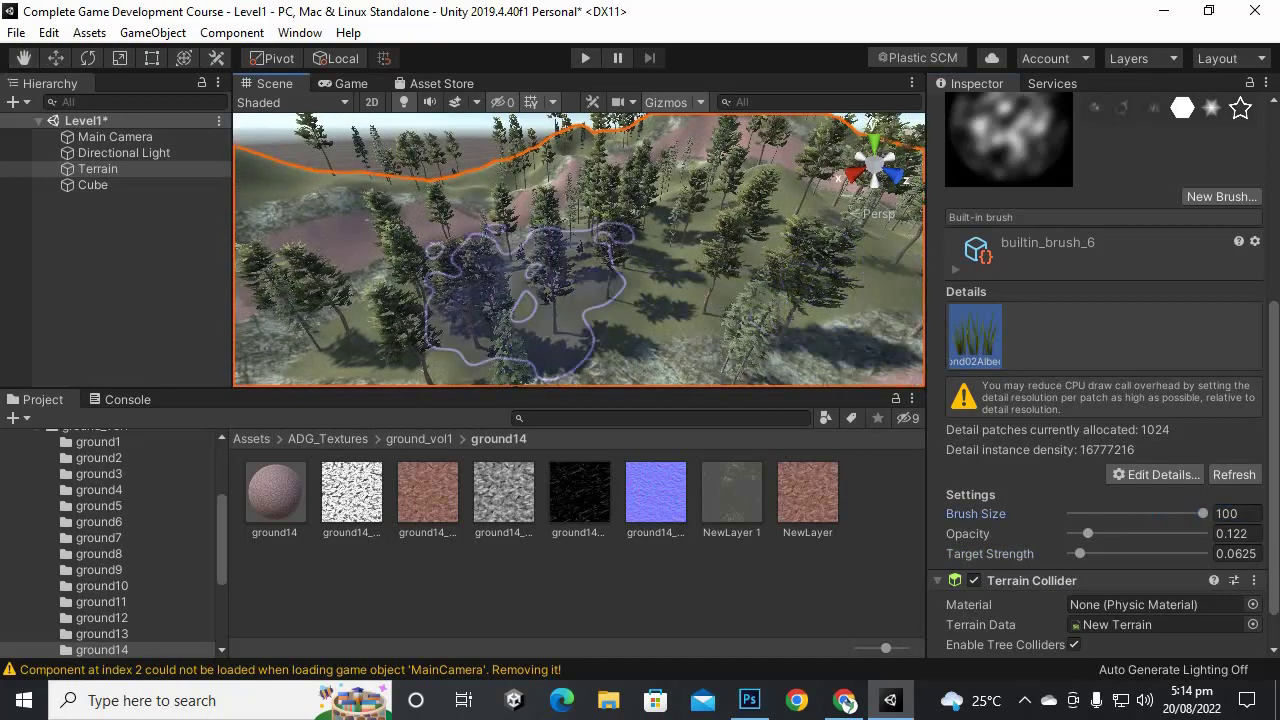
{"action": "scroll", "coordinate": [690, 288], "scroll_direction": "down", "scroll_amount": 5}
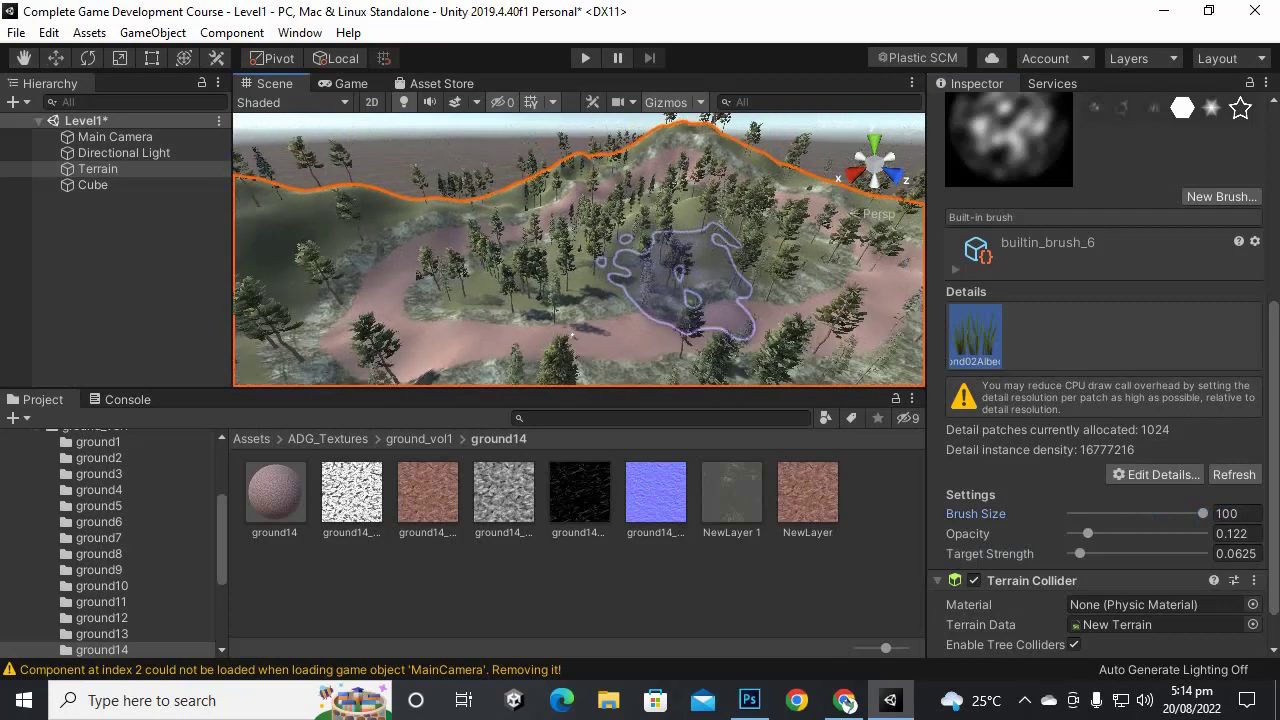
{"action": "scroll", "coordinate": [628, 314], "scroll_direction": "down", "scroll_amount": 5}
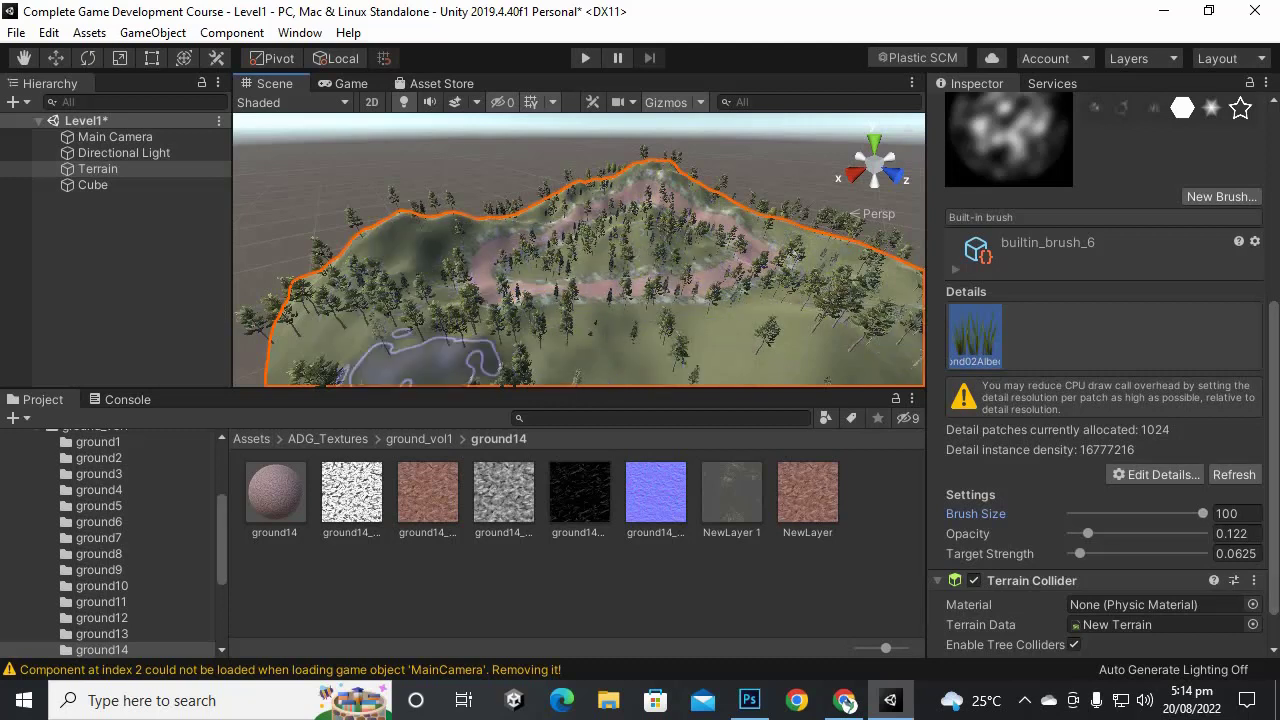
Step: Start a new grass texture detail for the terrain and assign grassFlower01 as its Detail Texture
{"action": "left_click", "coordinate": [1157, 474]}
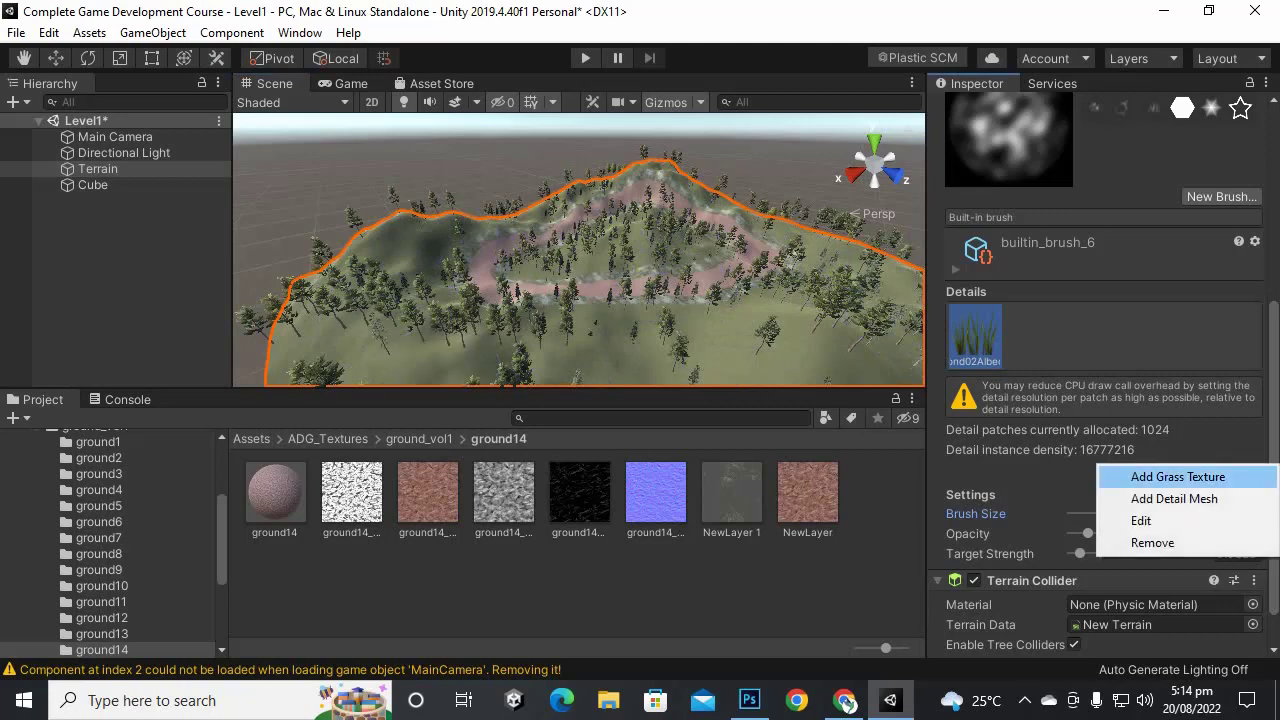
{"action": "left_click", "coordinate": [1177, 477]}
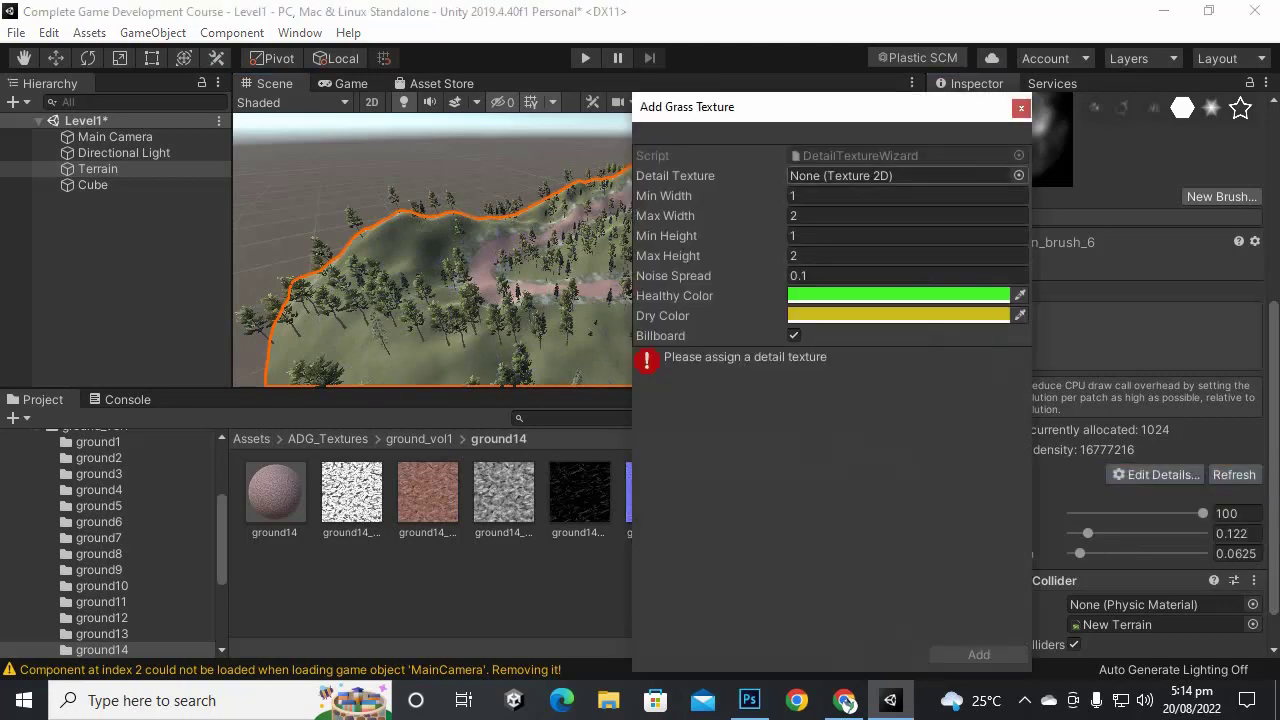
{"action": "left_click", "coordinate": [1018, 175]}
{"action": "scroll", "coordinate": [962, 380], "scroll_direction": "down", "scroll_amount": 3}
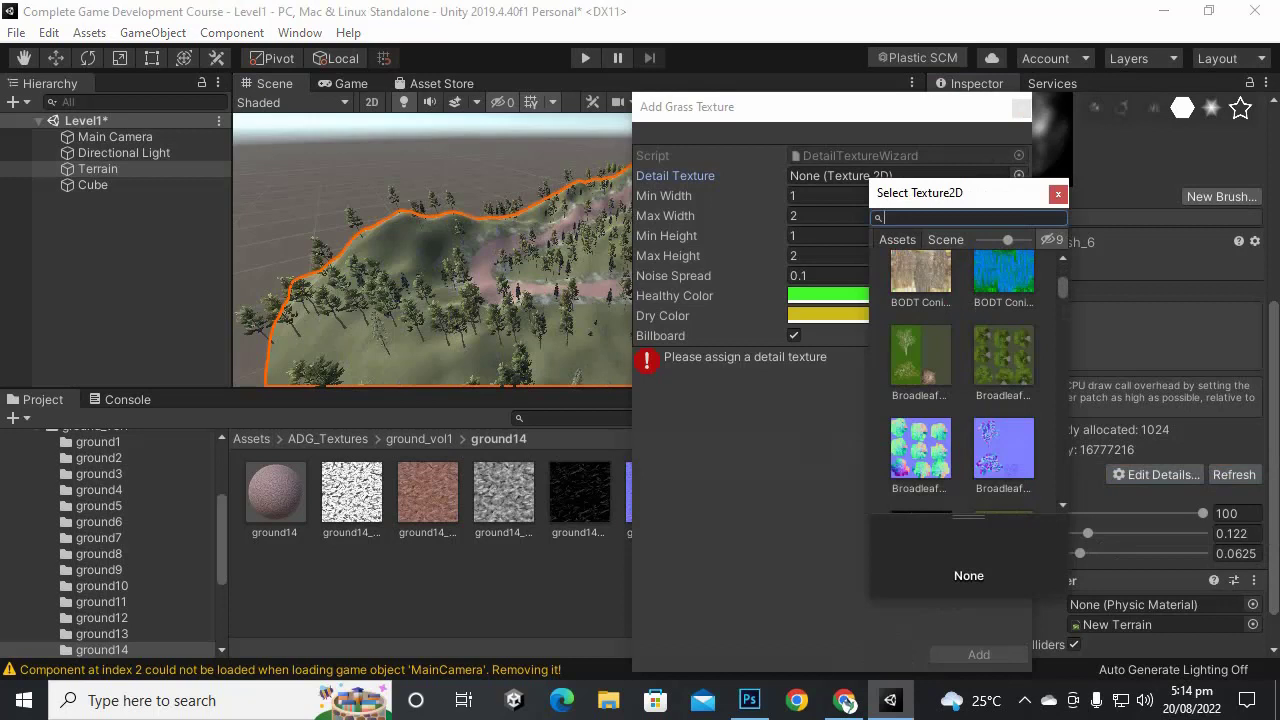
{"action": "scroll", "coordinate": [962, 380], "scroll_direction": "down", "scroll_amount": 8}
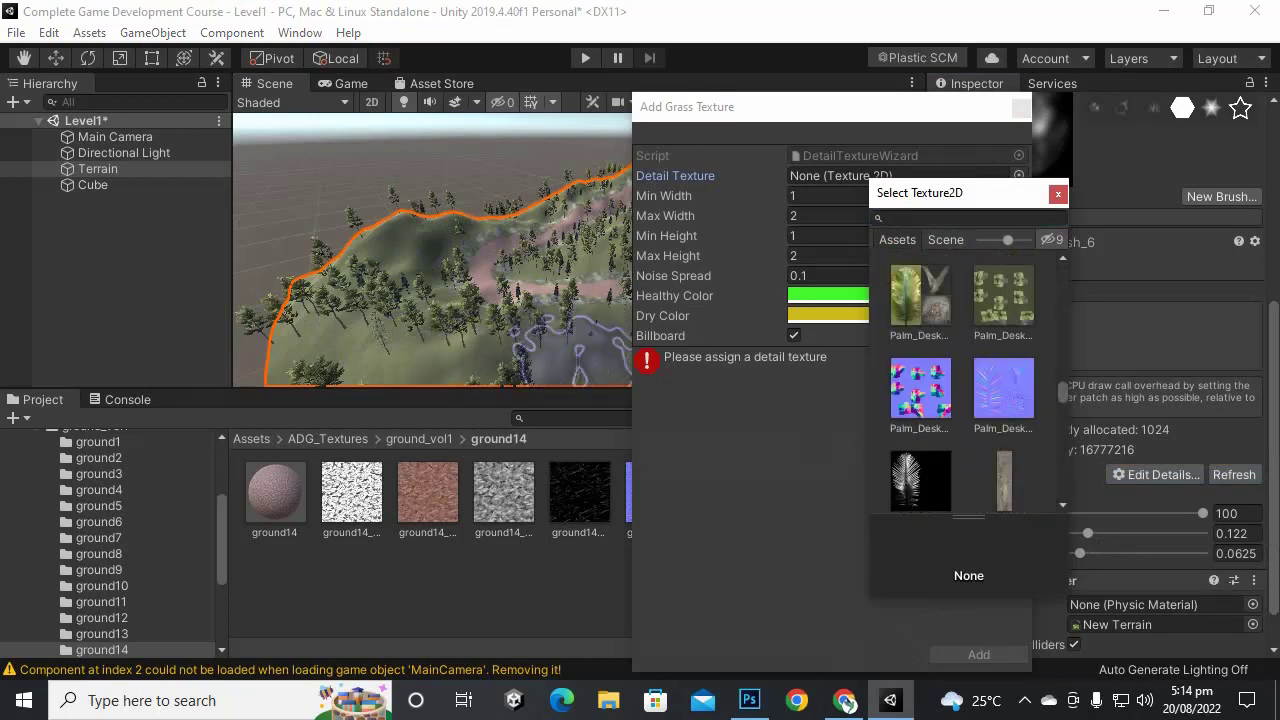
{"action": "scroll", "coordinate": [962, 380], "scroll_direction": "down", "scroll_amount": 10}
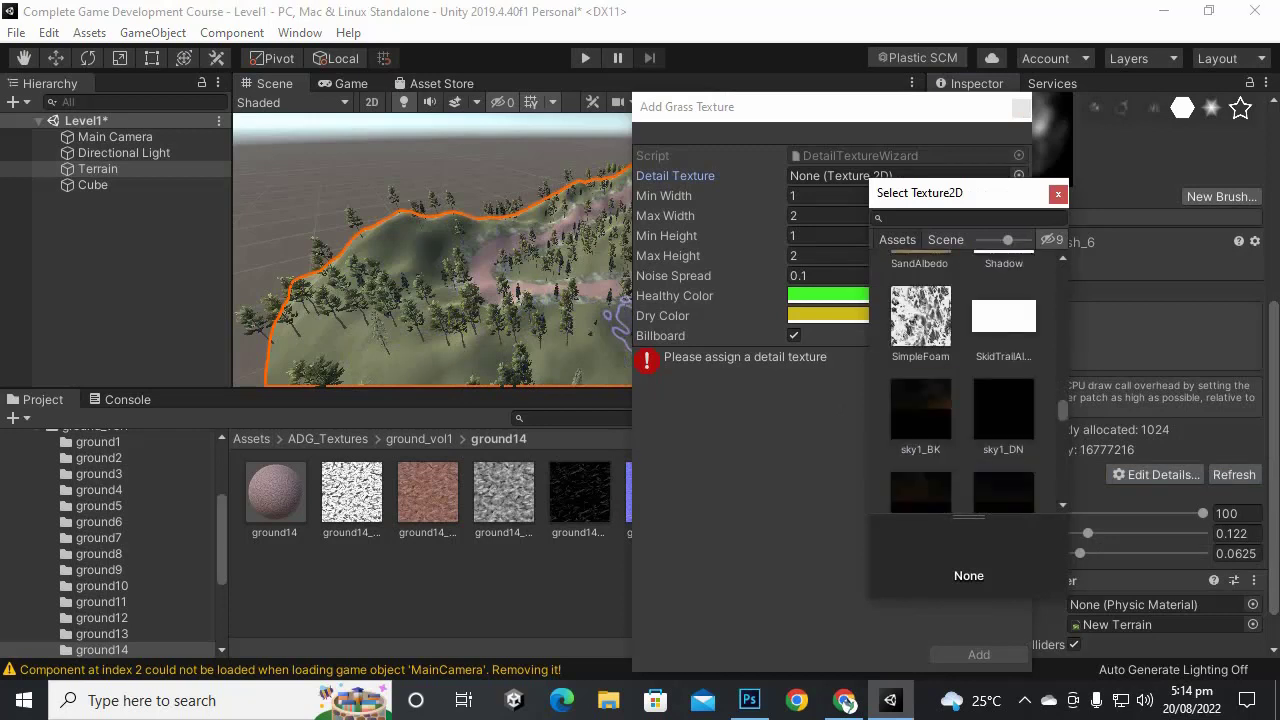
{"action": "scroll", "coordinate": [962, 380], "scroll_direction": "down", "scroll_amount": 2}
{"action": "scroll", "coordinate": [965, 380], "scroll_direction": "up", "scroll_amount": 5}
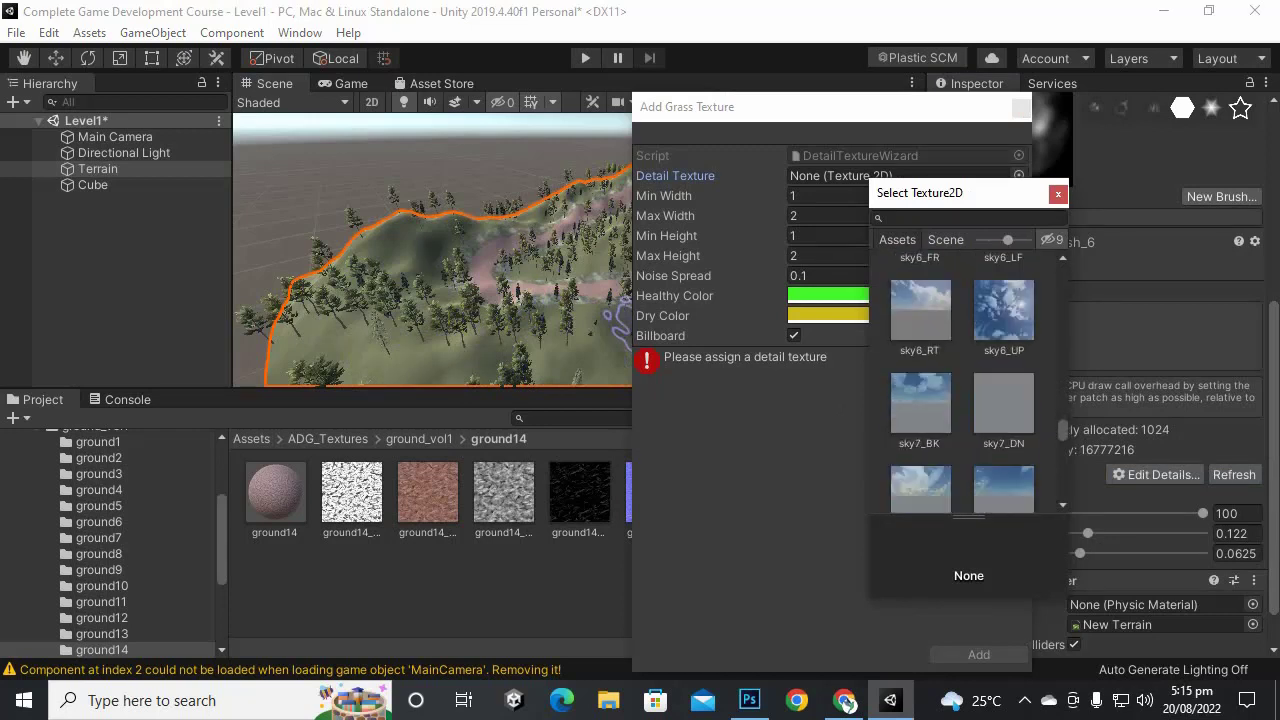
{"action": "scroll", "coordinate": [965, 380], "scroll_direction": "up", "scroll_amount": 10}
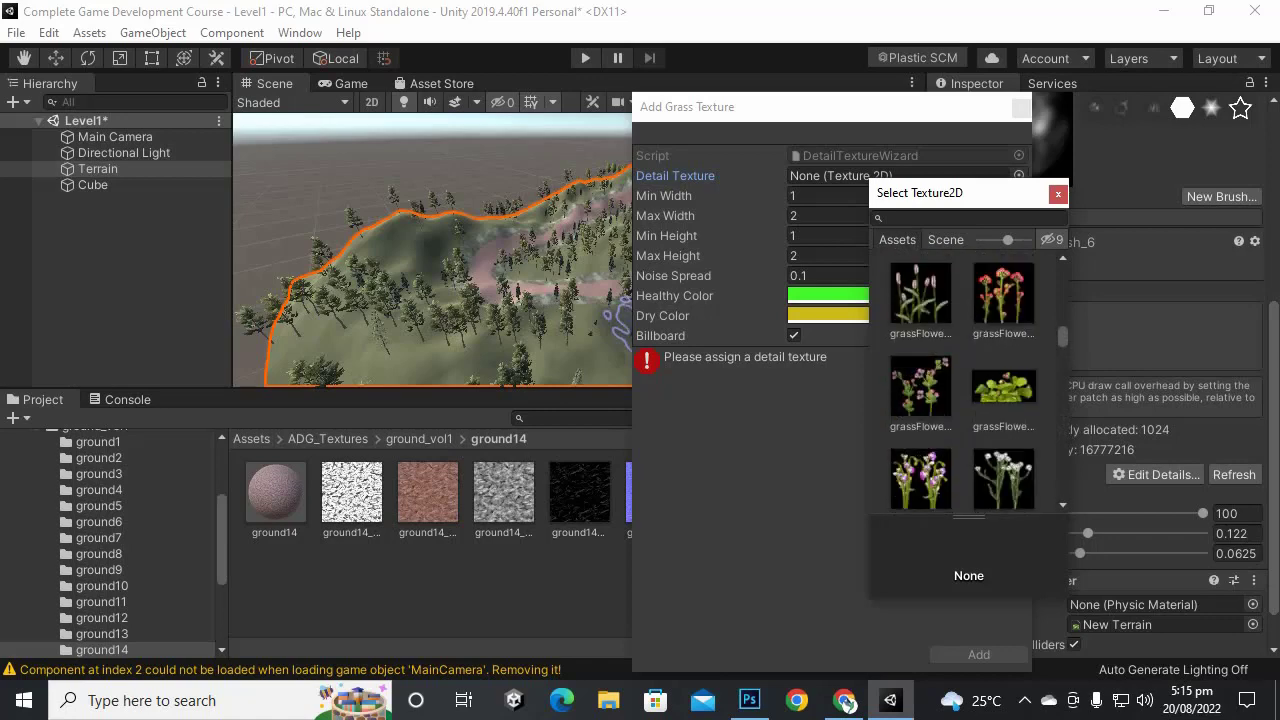
{"action": "scroll", "coordinate": [965, 380], "scroll_direction": "up", "scroll_amount": 3}
{"action": "double_click", "coordinate": [920, 290]}
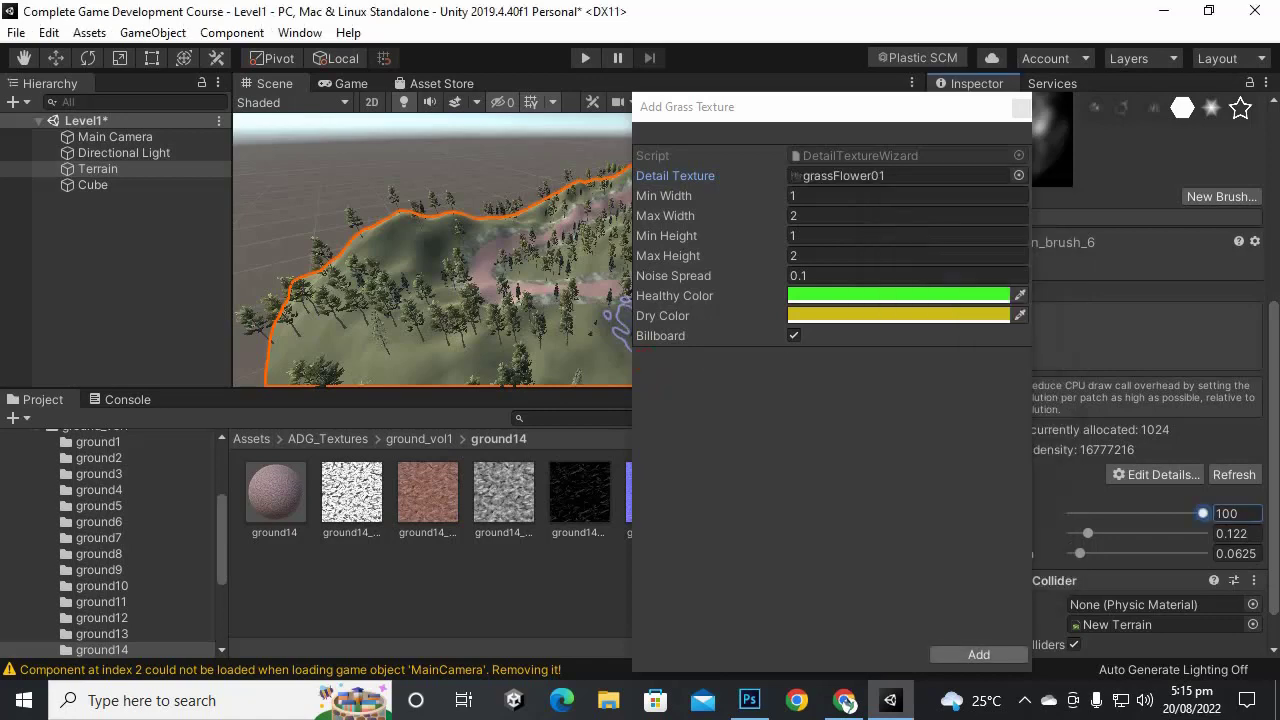
Step: Give the grassFlower01 detail a light grey Healthy Color and grey A2A2A2 Dry Color, and add it to the terrain details
{"action": "left_click", "coordinate": [898, 295]}
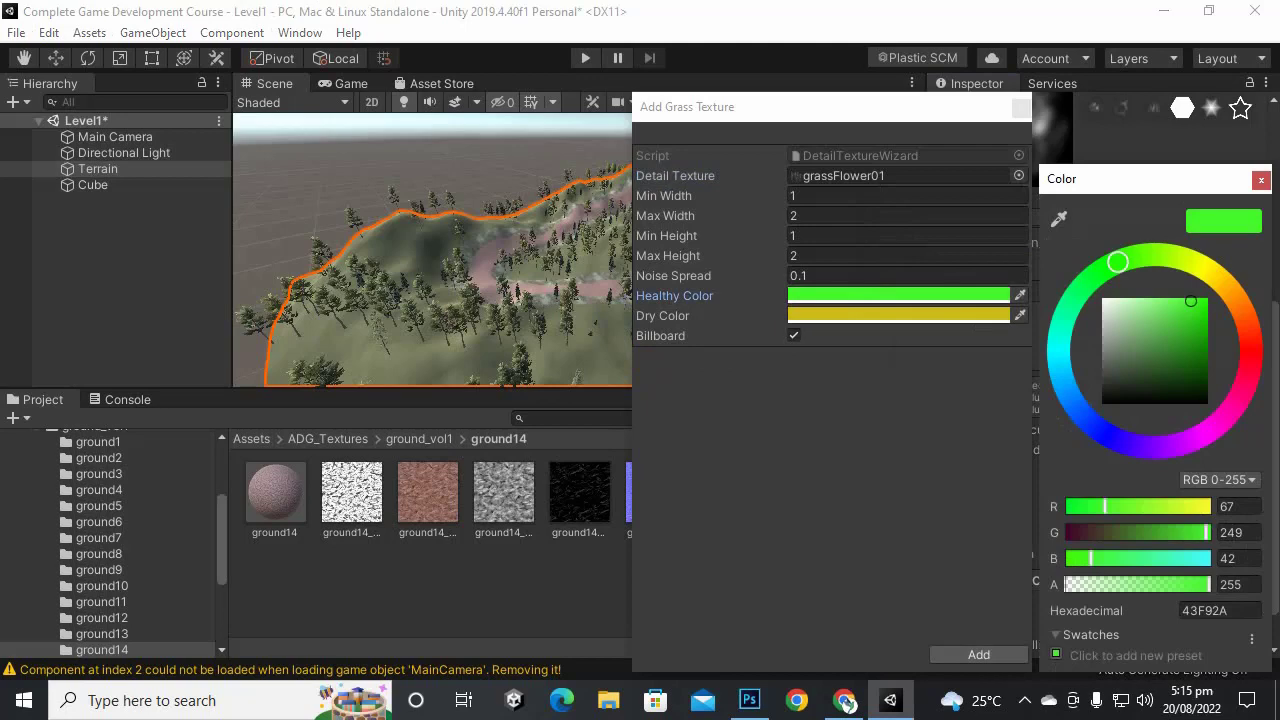
{"action": "left_click", "coordinate": [1102, 314]}
{"action": "left_click", "coordinate": [1260, 180]}
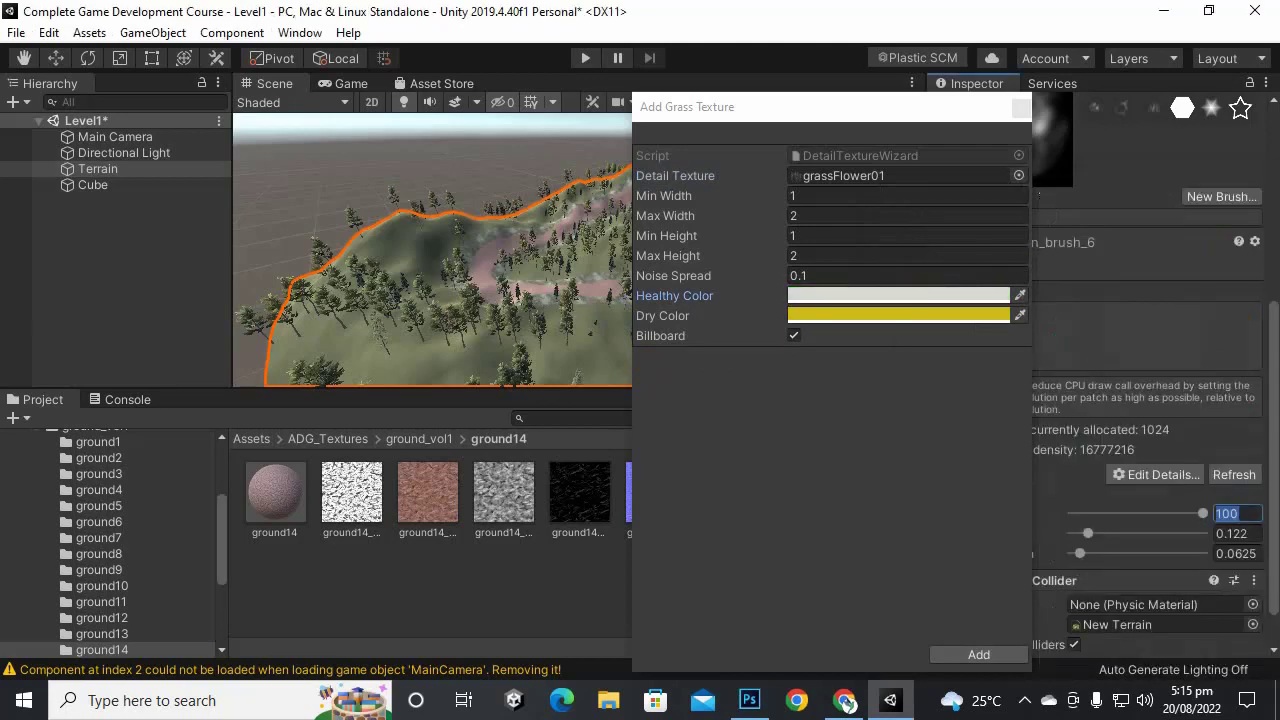
{"action": "left_click", "coordinate": [898, 315]}
{"action": "left_click_drag", "start_coordinate": [1102, 340], "coordinate": [1102, 337]}
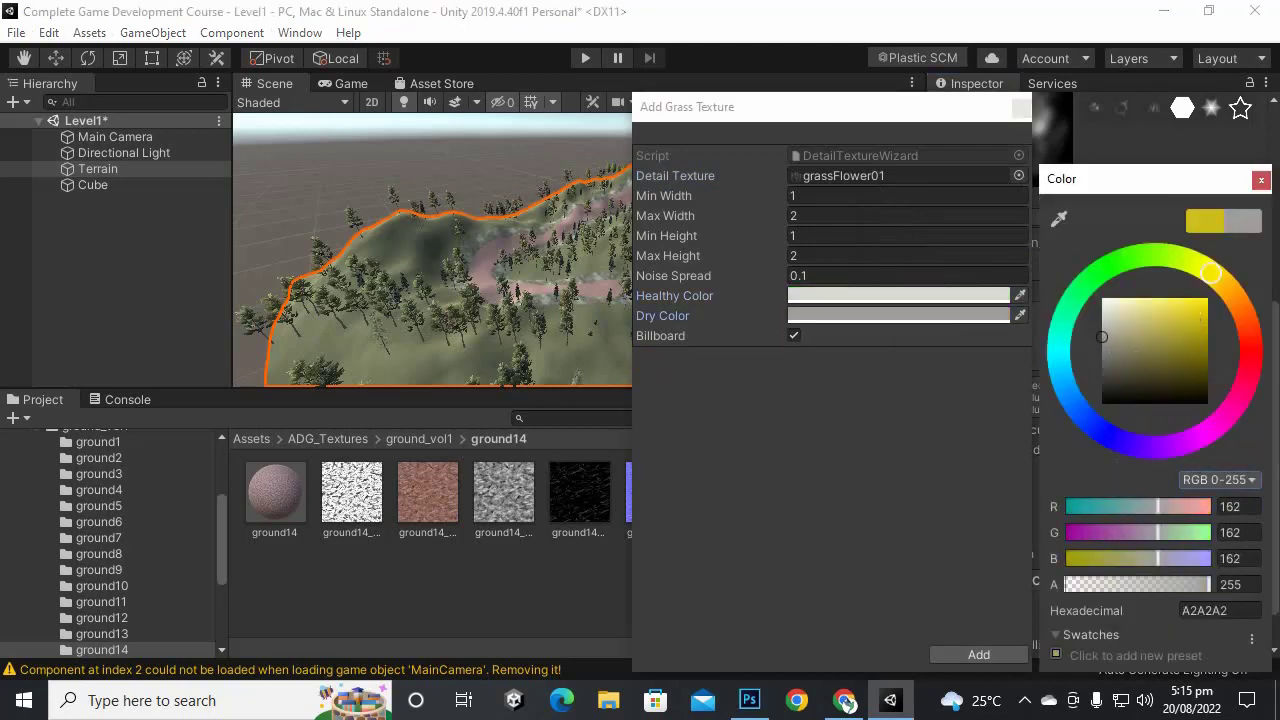
{"action": "left_click", "coordinate": [1260, 180]}
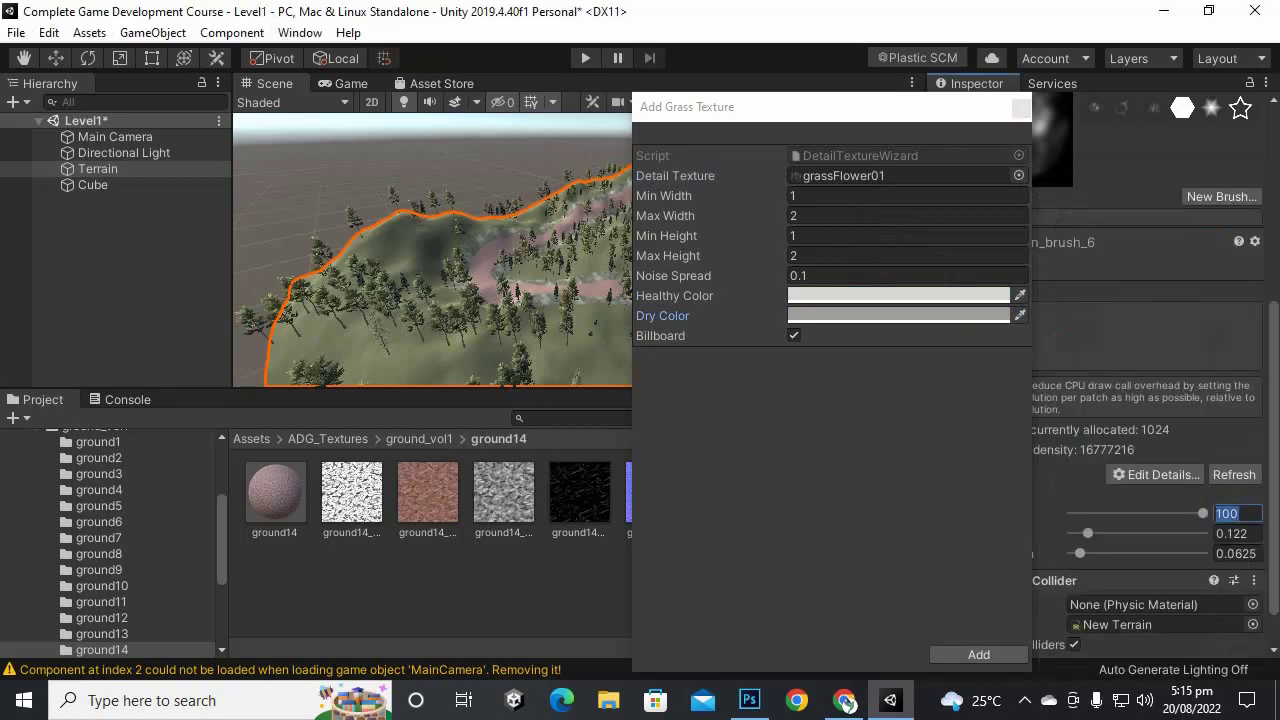
{"action": "left_click", "coordinate": [979, 654]}
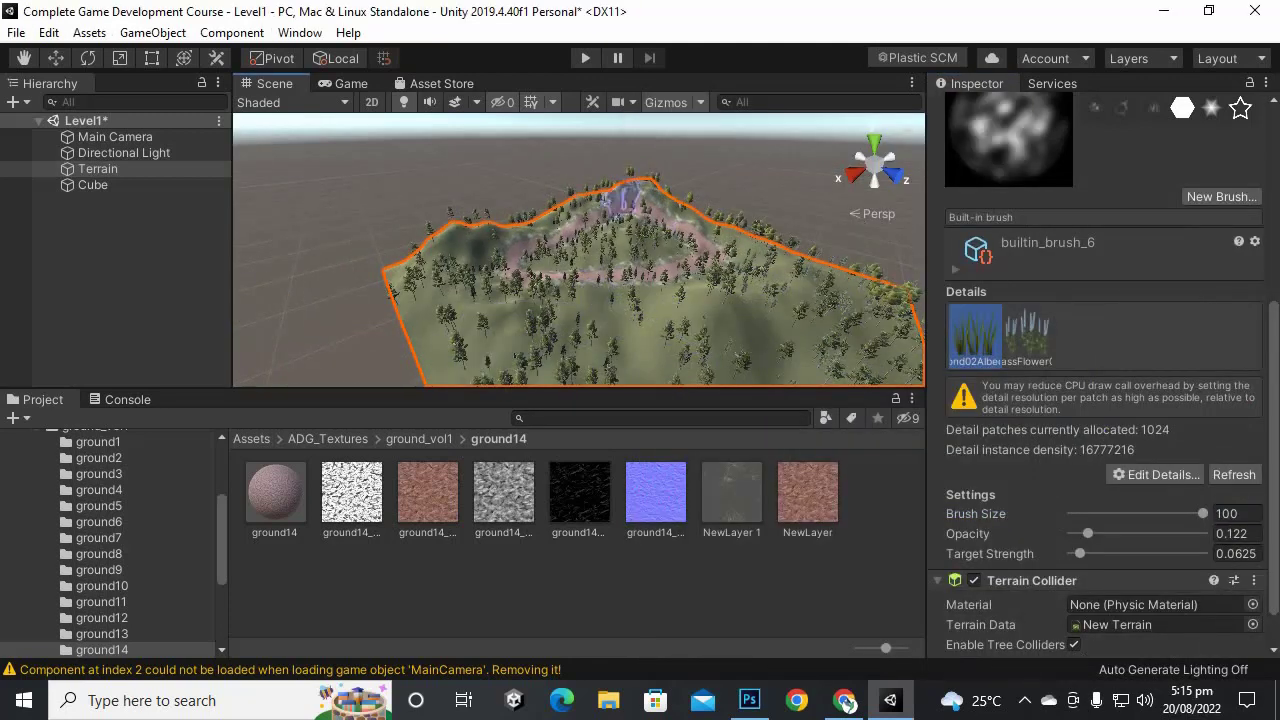
Step: Paint the frond grass detail over the terrain around the path and make grassFlower01 the active detail
{"action": "mouse_move", "coordinate": [548, 234]}
{"action": "left_mouse_down"}
{"action": "mouse_move", "coordinate": [468, 258]}
{"action": "mouse_move", "coordinate": [474, 342]}
{"action": "mouse_move", "coordinate": [665, 238]}
{"action": "left_mouse_up"}
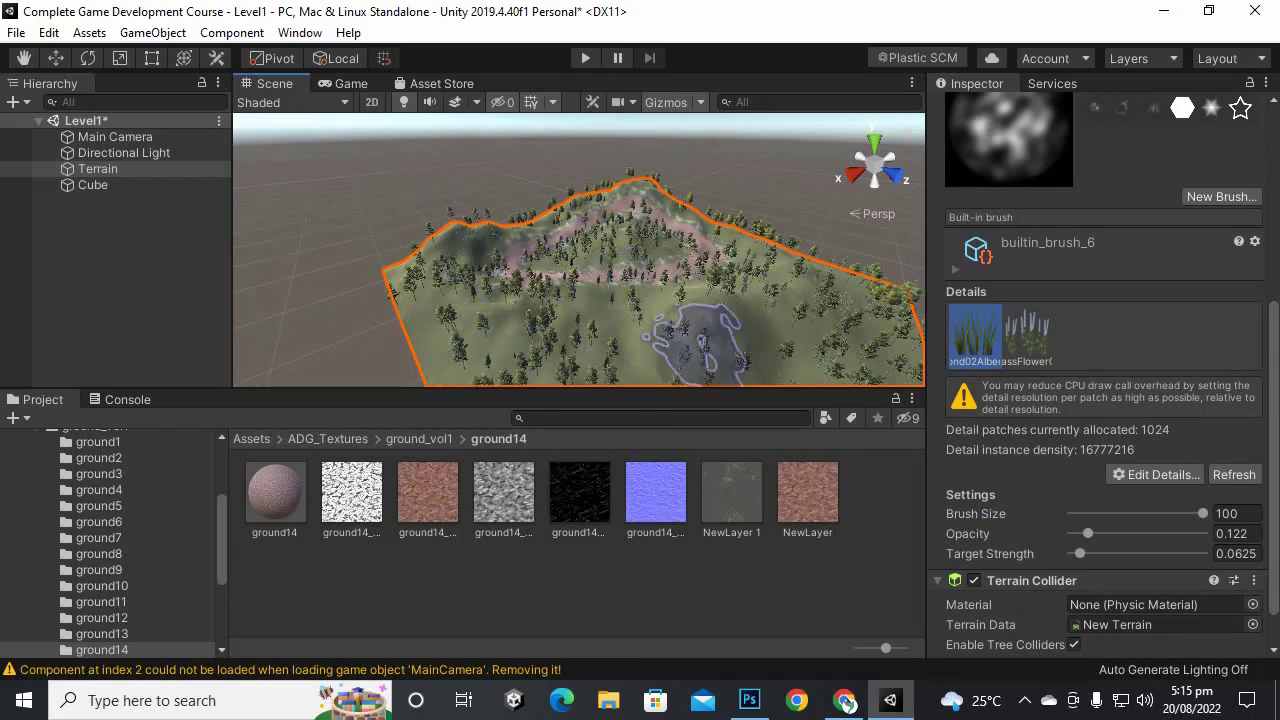
{"action": "left_click", "coordinate": [1027, 333]}
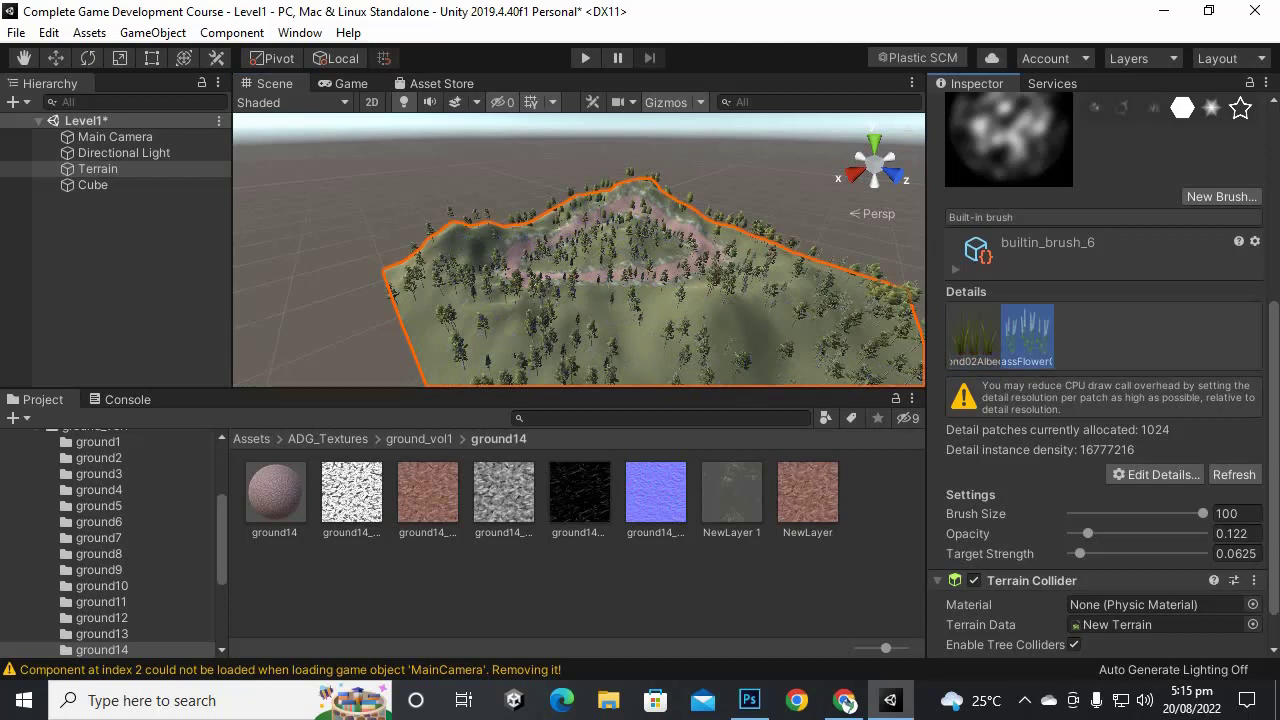
{"action": "left_click", "coordinate": [974, 334]}
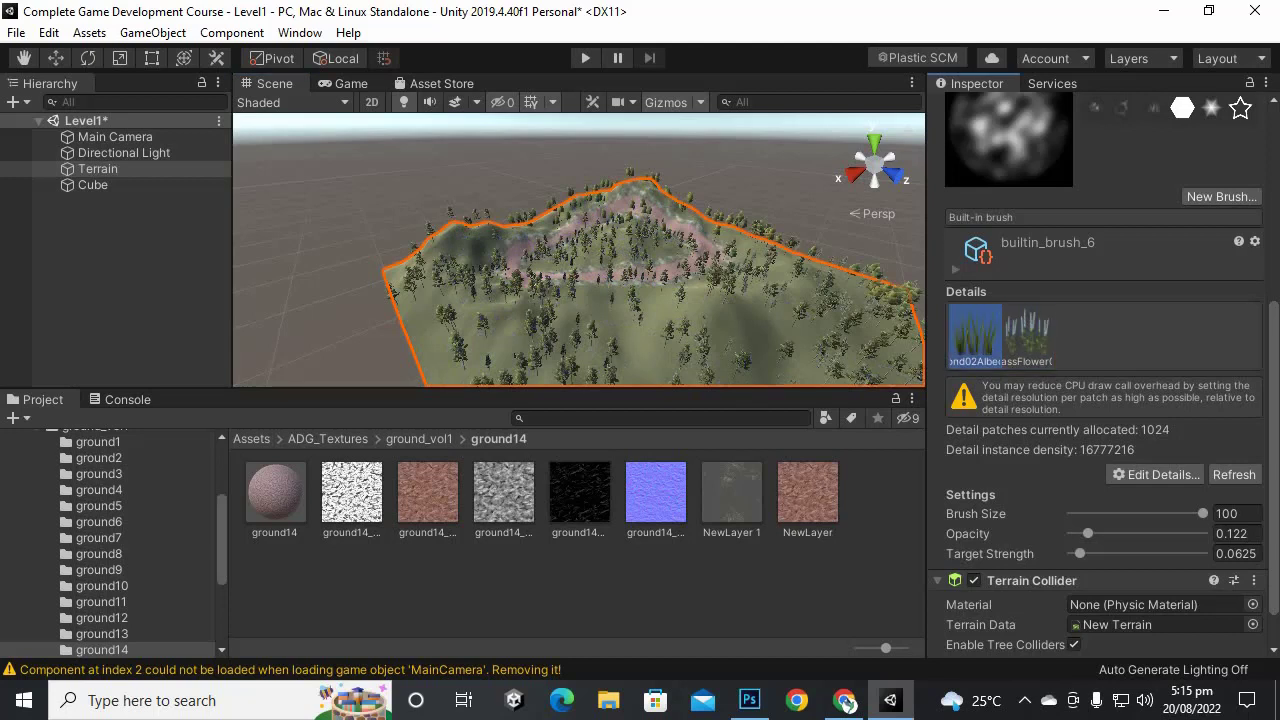
{"action": "left_click", "coordinate": [1027, 333]}
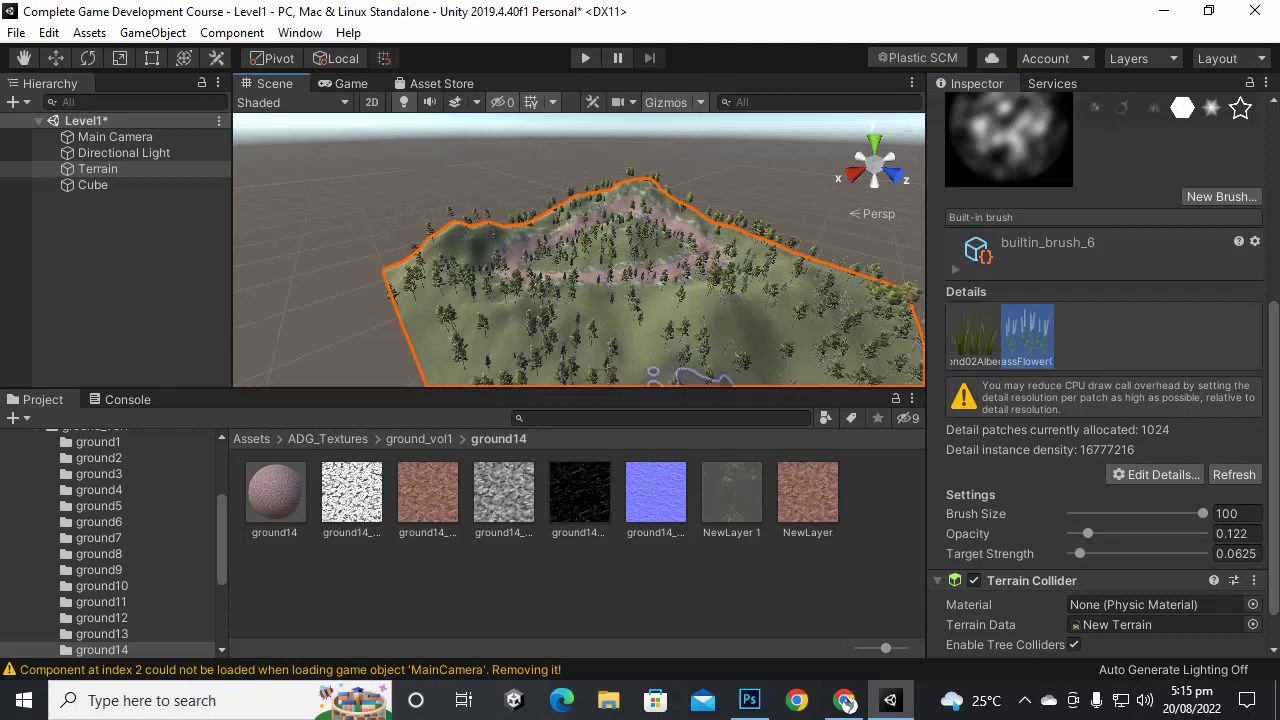
Step: Start another grass texture detail and assign grassFlower03 as its Detail Texture
{"action": "left_click", "coordinate": [1157, 474]}
{"action": "left_click", "coordinate": [1177, 476]}
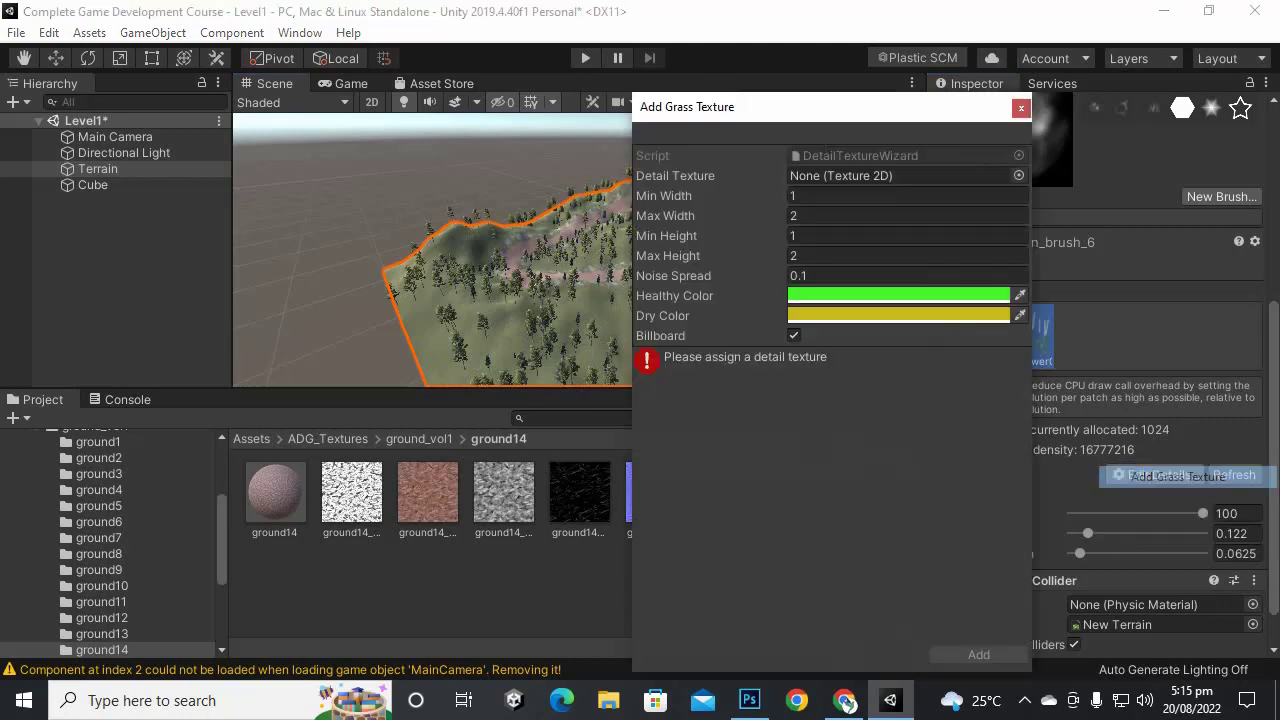
{"action": "left_click", "coordinate": [1018, 175]}
{"action": "scroll", "coordinate": [963, 385], "scroll_direction": "down", "scroll_amount": 10}
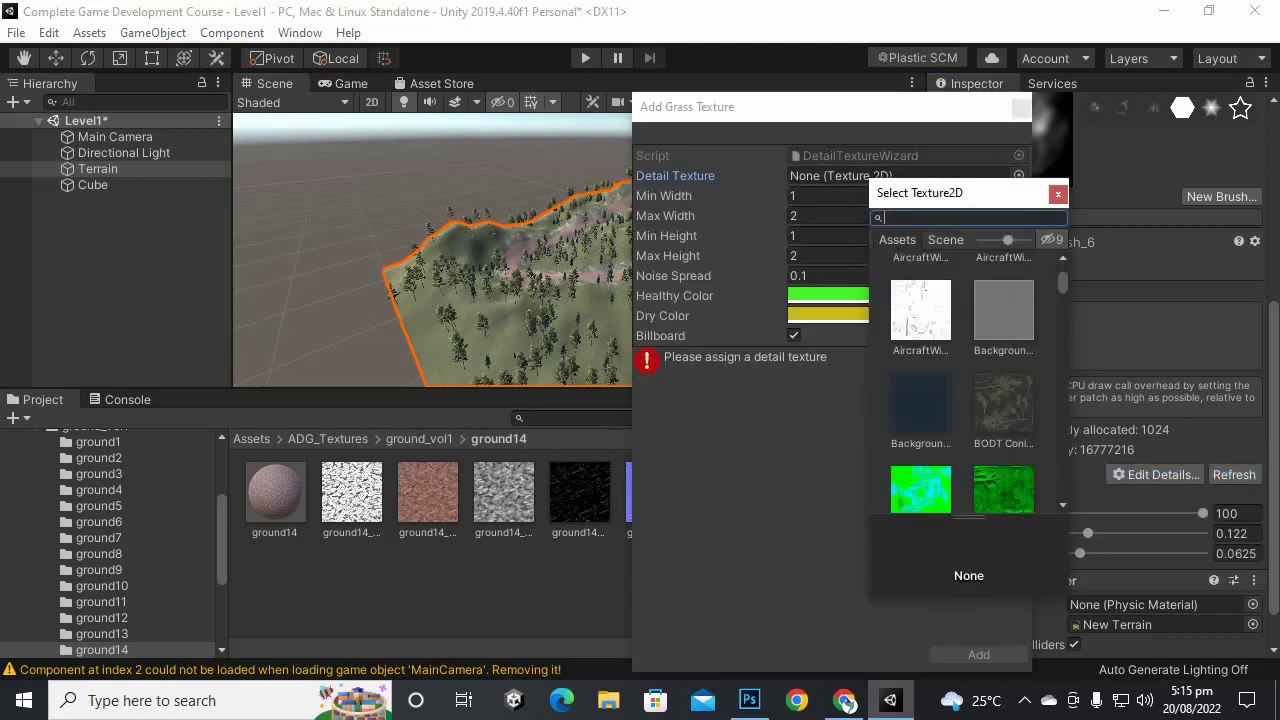
{"action": "scroll", "coordinate": [963, 385], "scroll_direction": "down", "scroll_amount": 10}
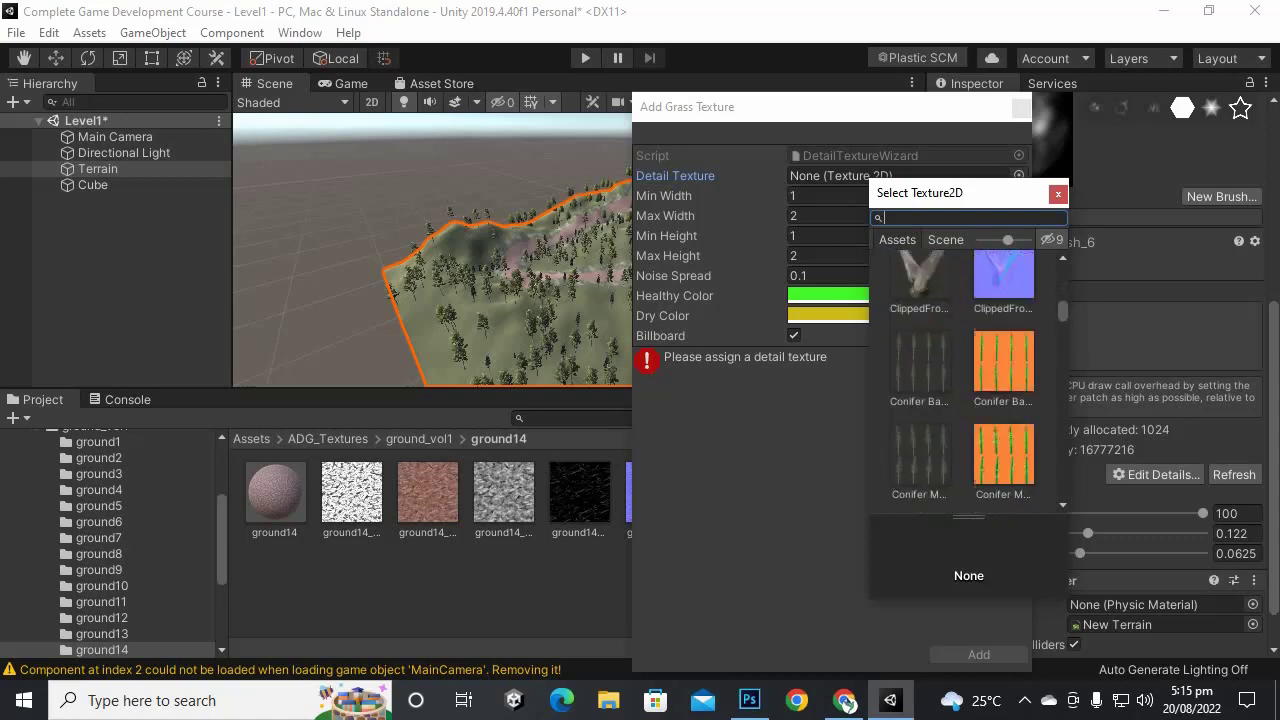
{"action": "scroll", "coordinate": [963, 385], "scroll_direction": "down", "scroll_amount": 10}
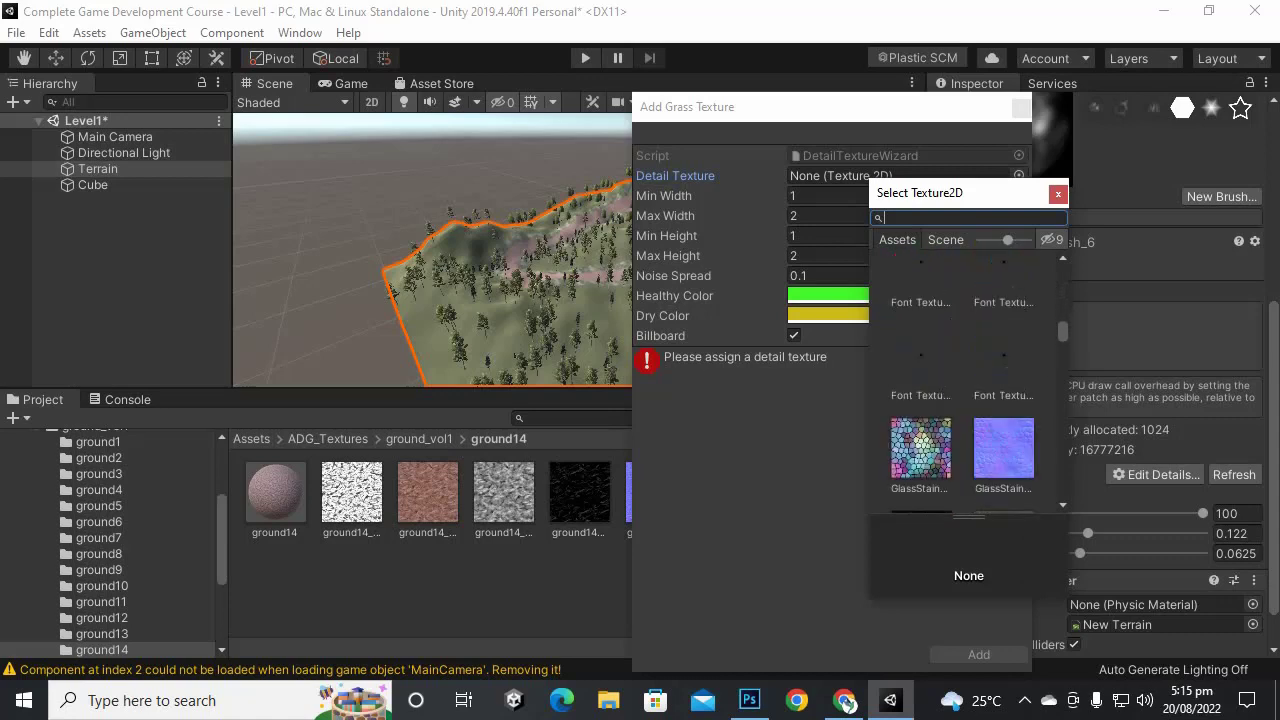
{"action": "double_click", "coordinate": [1003, 308]}
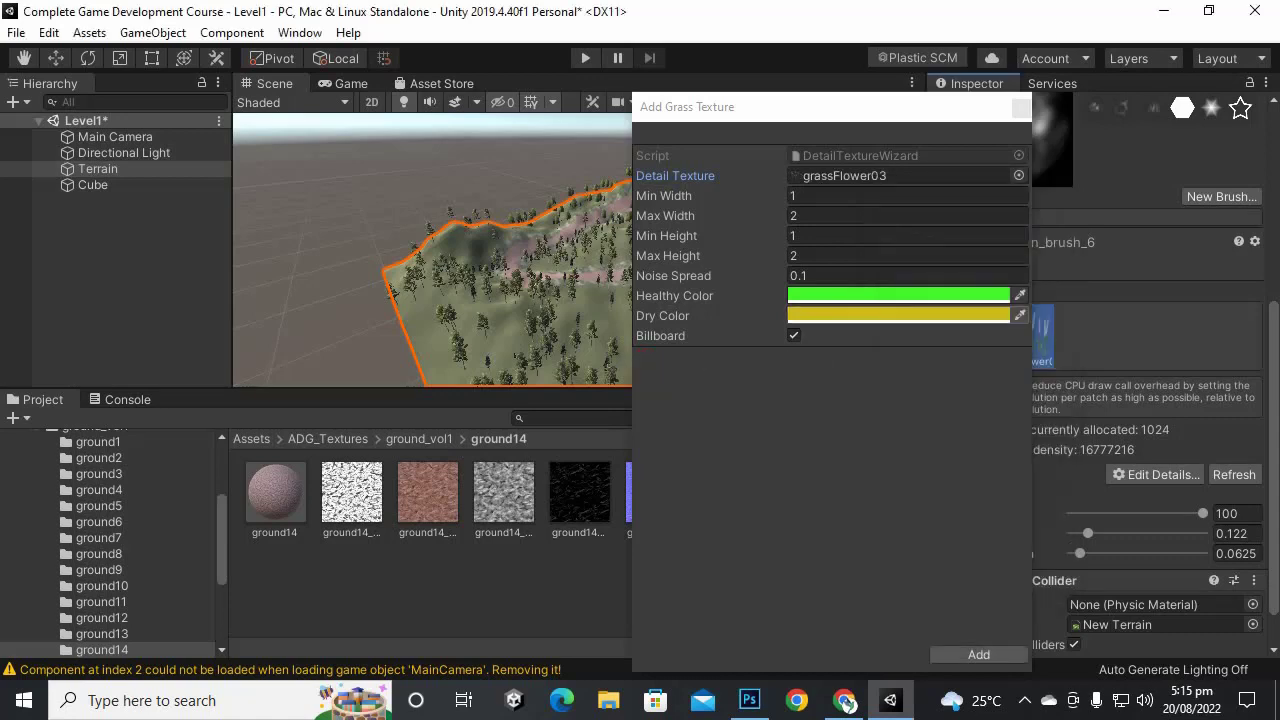
Step: Add the grassFlower03 detail with a light grey Healthy Color and grey A9A9A9 Dry Color, and select it for painting
{"action": "left_click", "coordinate": [968, 295]}
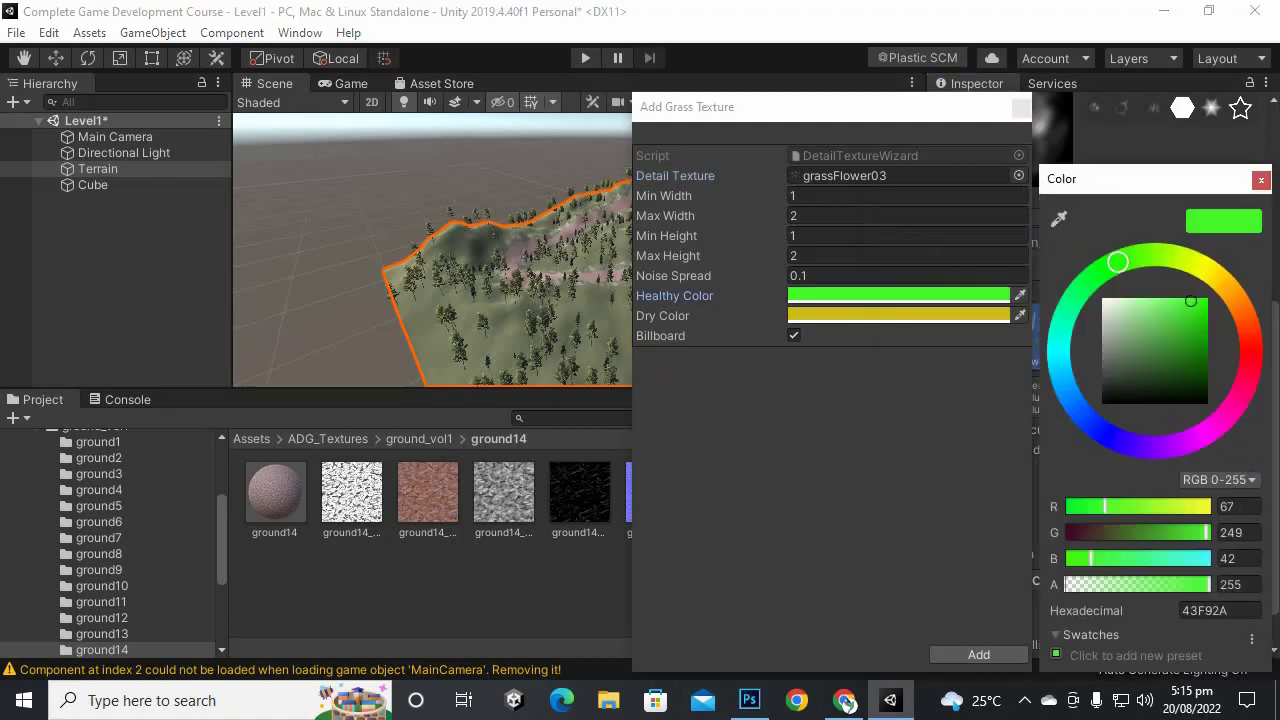
{"action": "left_click", "coordinate": [1102, 323]}
{"action": "left_click", "coordinate": [1261, 179]}
{"action": "left_click", "coordinate": [898, 315]}
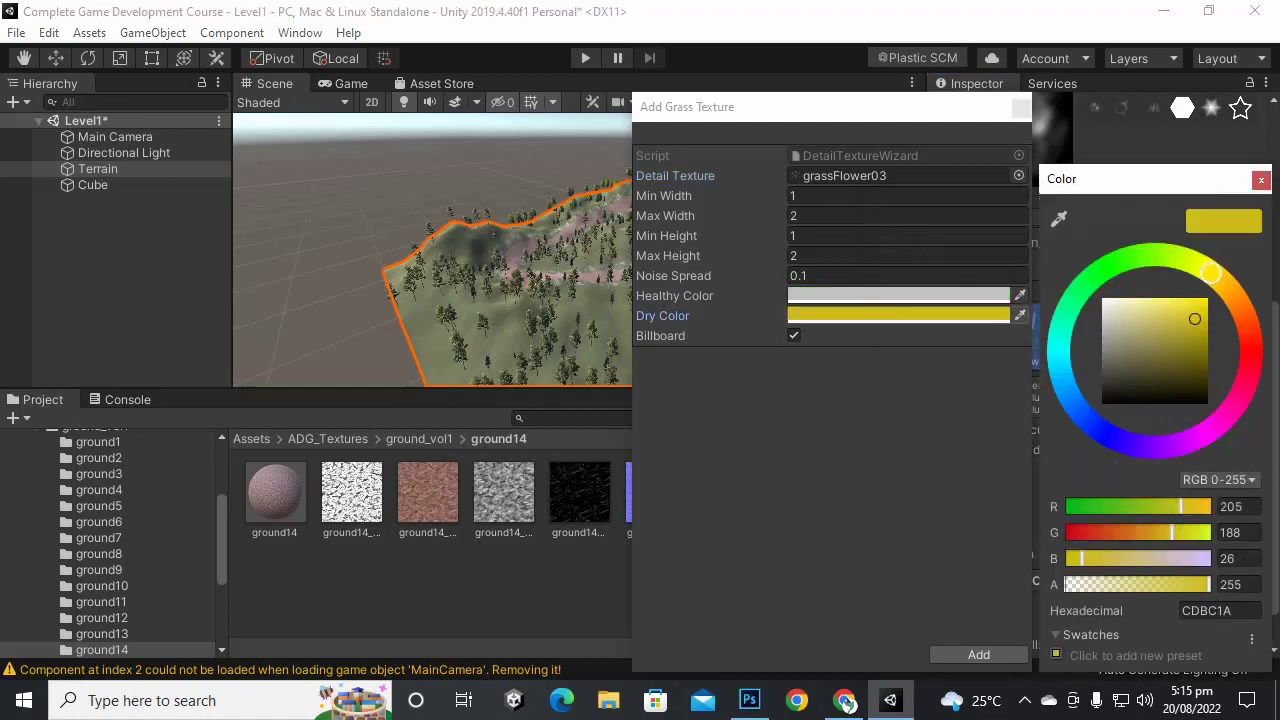
{"action": "left_click", "coordinate": [1102, 334]}
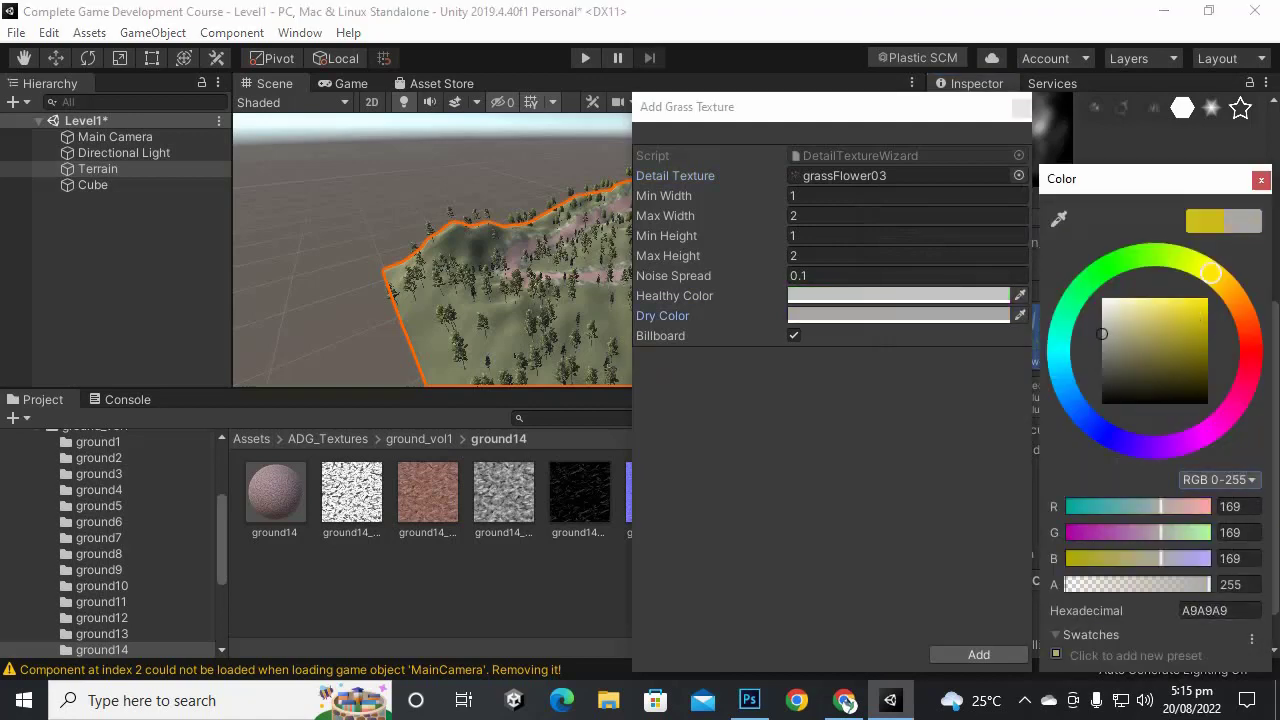
{"action": "left_click", "coordinate": [1261, 179]}
{"action": "left_click", "coordinate": [979, 654]}
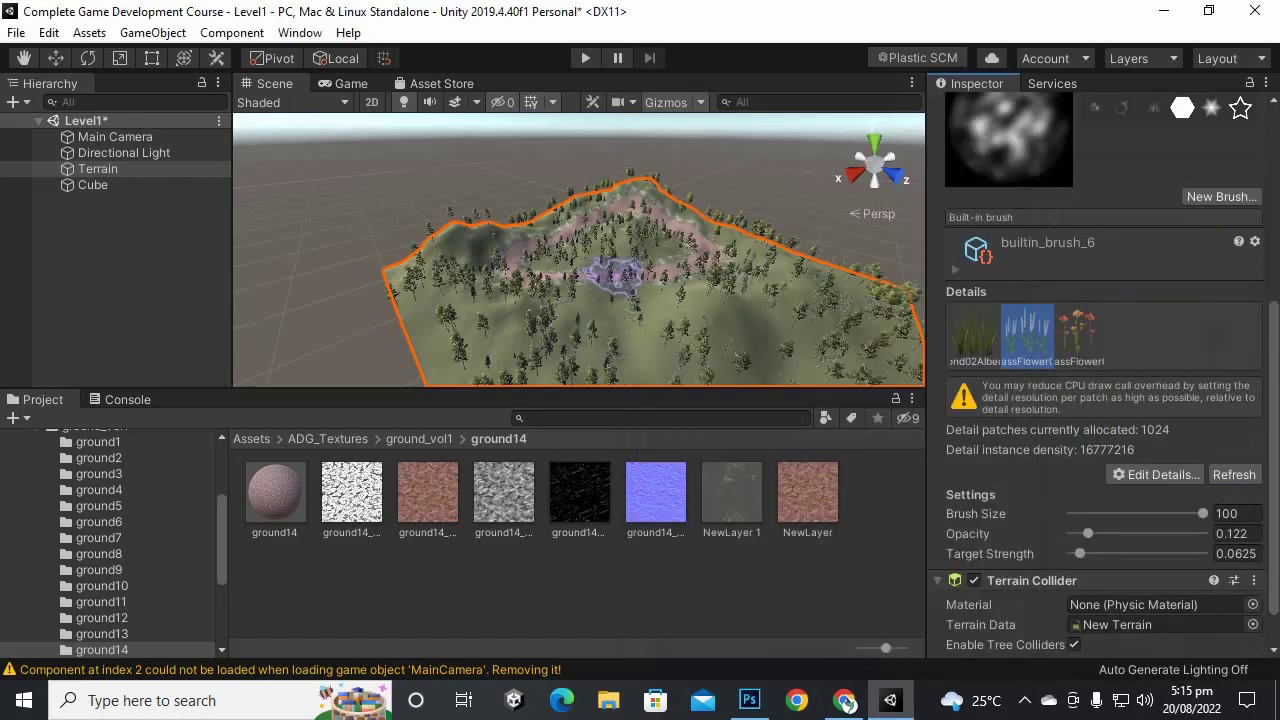
{"action": "left_click", "coordinate": [1078, 336]}
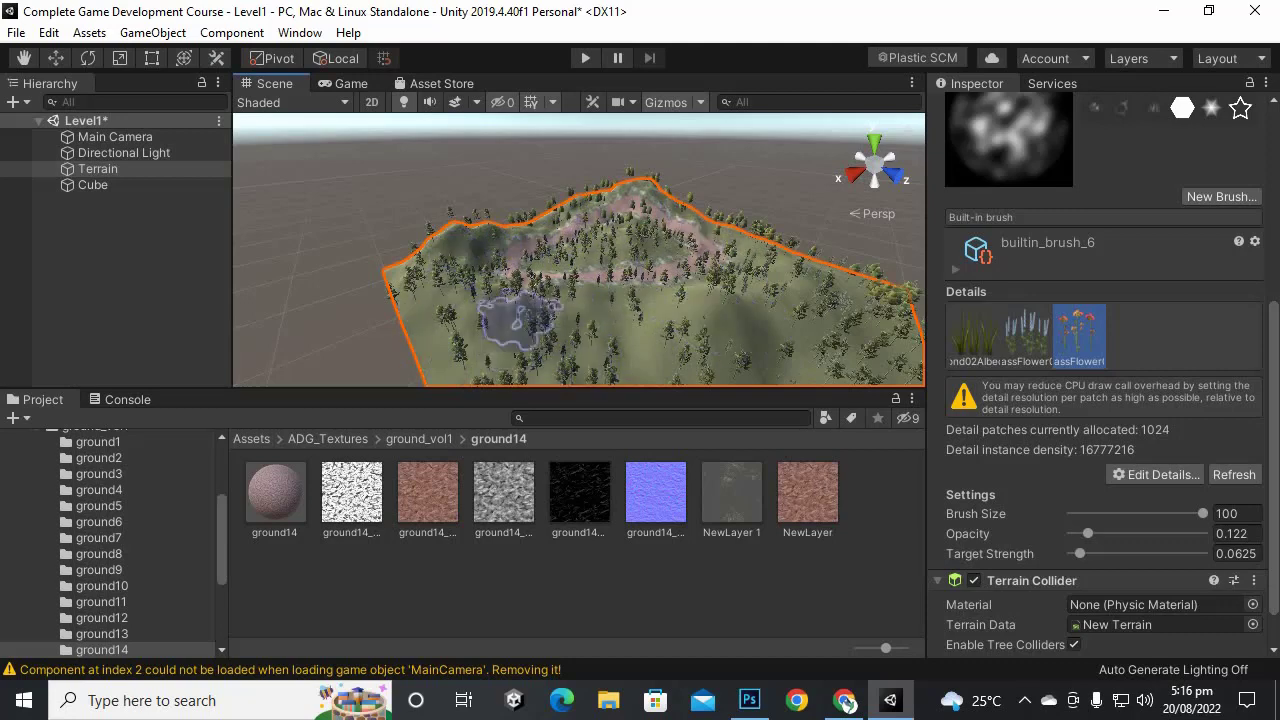
Step: Start a further grass texture detail and assign grassFlower04 as its Detail Texture
{"action": "left_click", "coordinate": [1155, 474]}
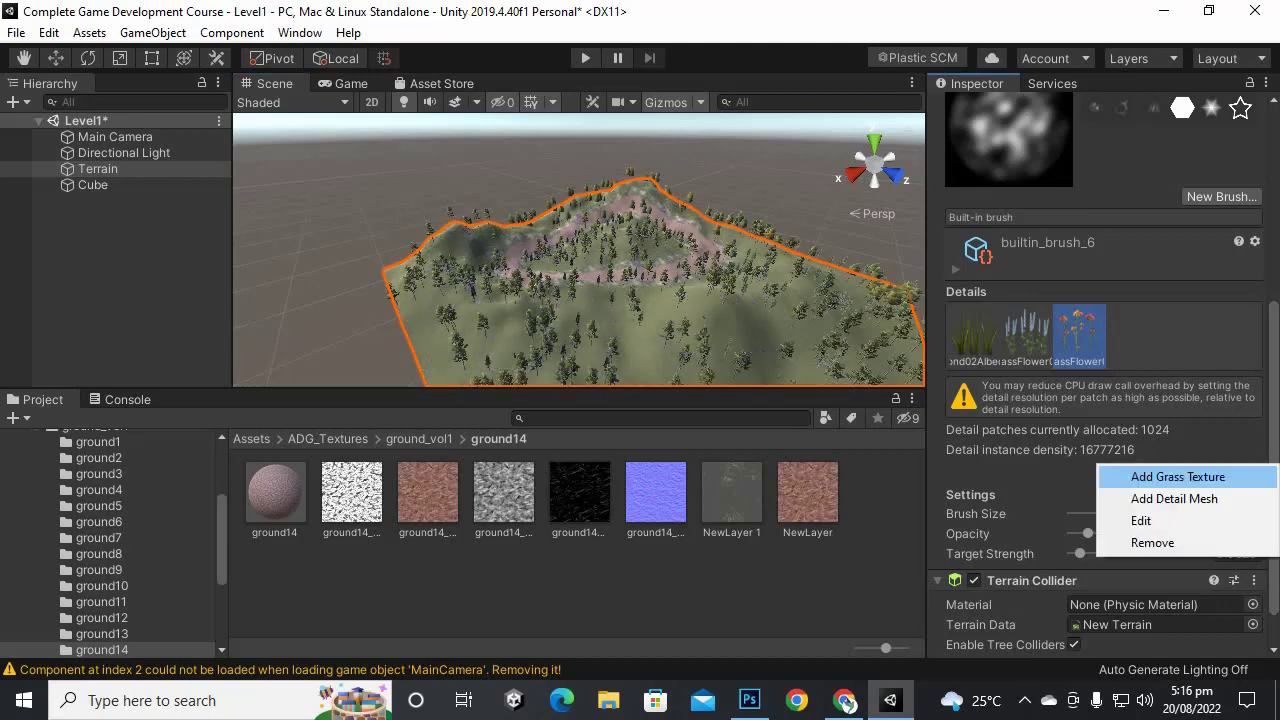
{"action": "left_click", "coordinate": [1177, 476]}
{"action": "left_click", "coordinate": [1018, 175]}
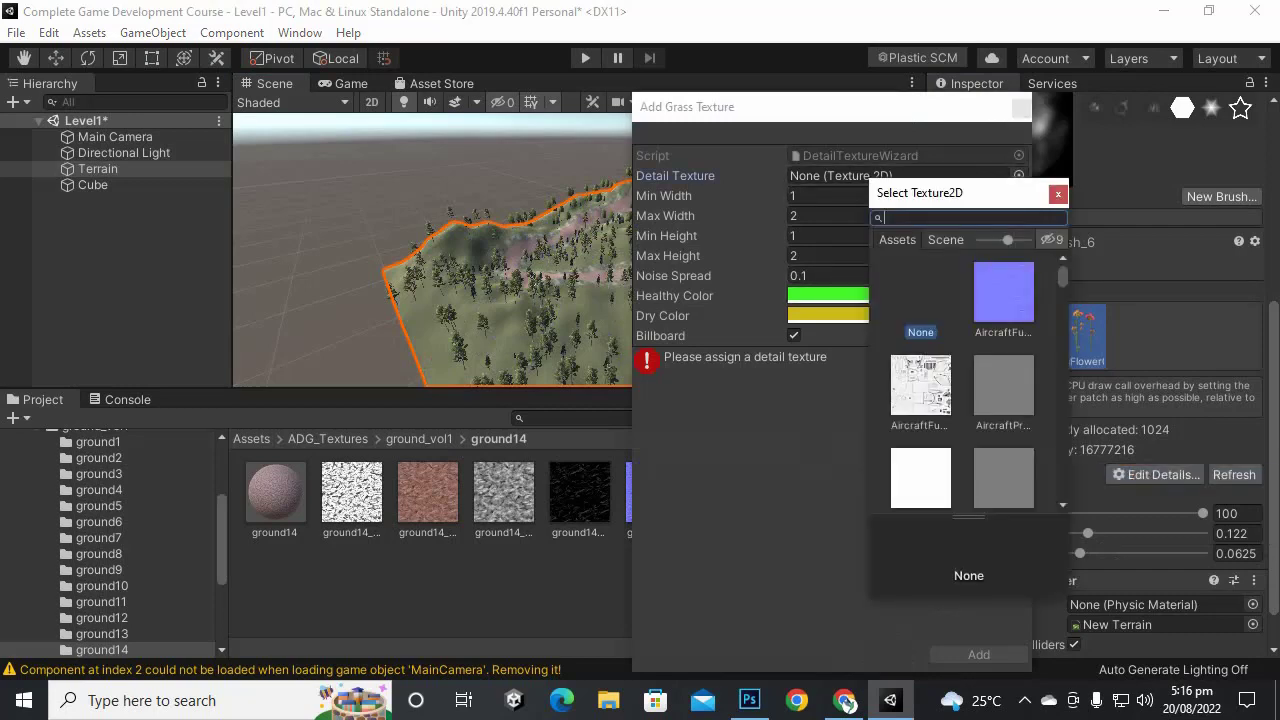
{"action": "scroll", "coordinate": [968, 380], "scroll_direction": "down", "scroll_amount": 10}
{"action": "scroll", "coordinate": [968, 385], "scroll_direction": "up", "scroll_amount": 10}
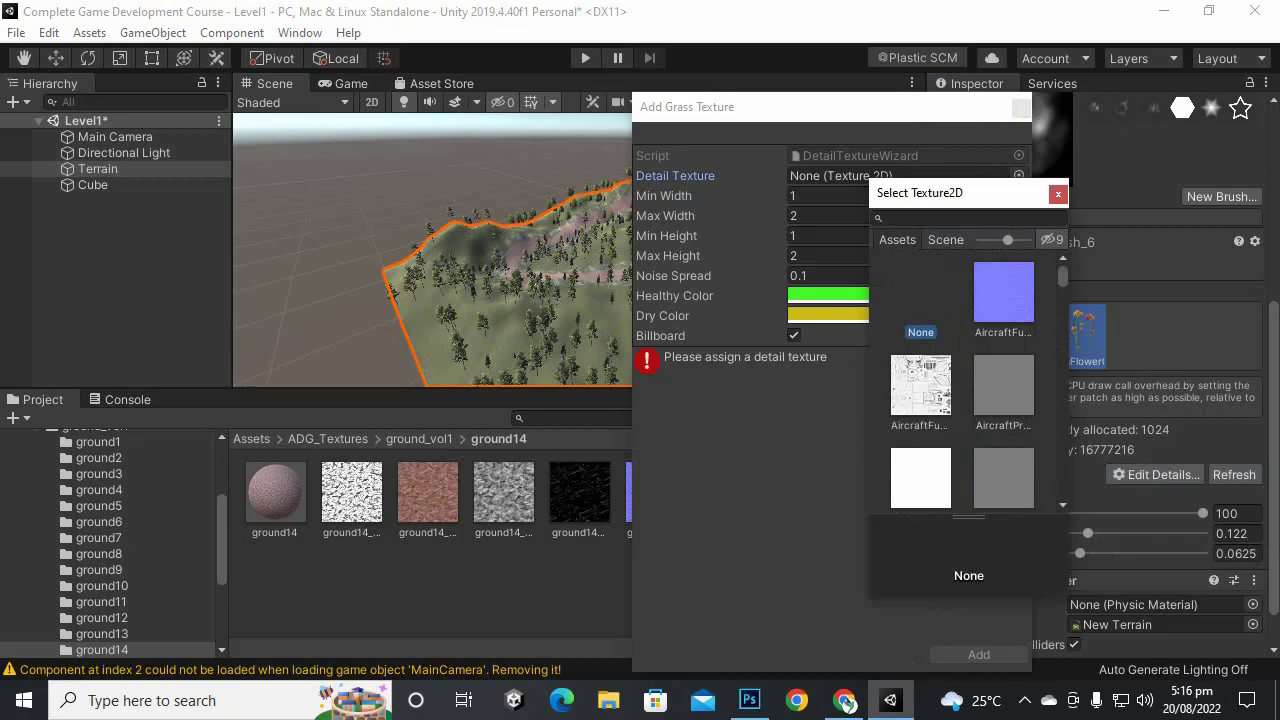
{"action": "scroll", "coordinate": [962, 385], "scroll_direction": "down", "scroll_amount": 8}
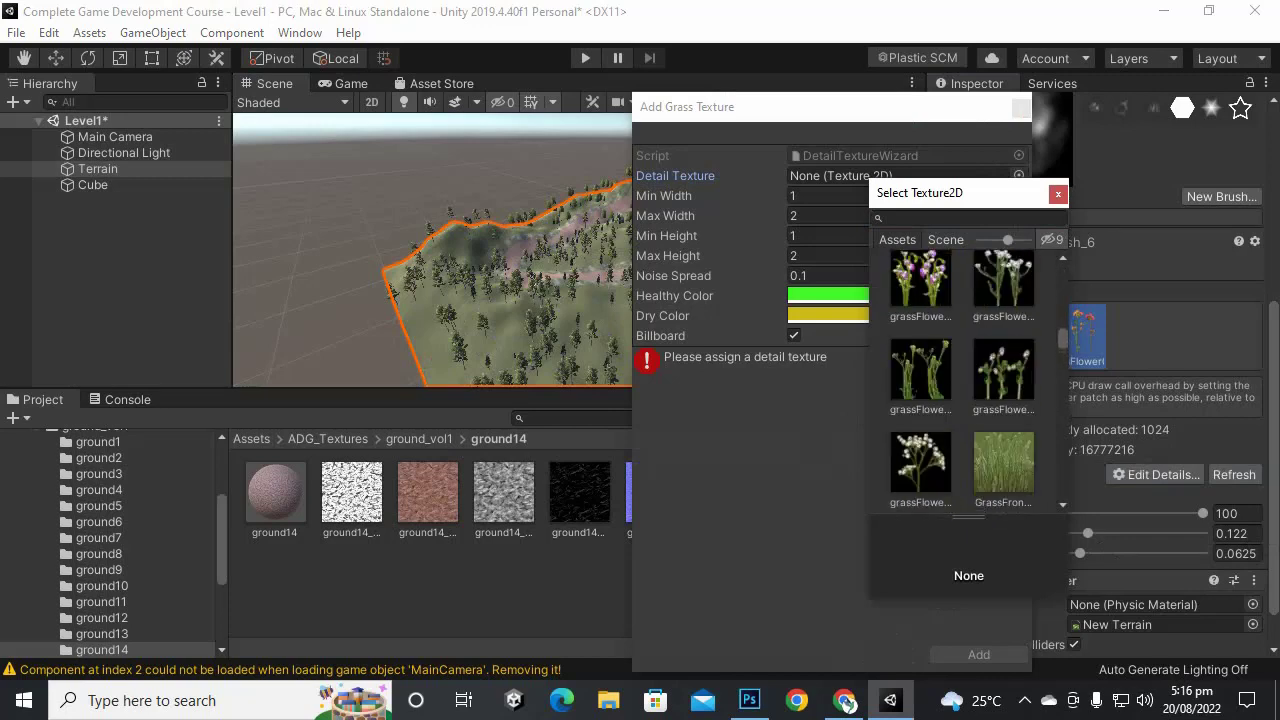
{"action": "scroll", "coordinate": [962, 385], "scroll_direction": "up", "scroll_amount": 1}
{"action": "left_click", "coordinate": [920, 396]}
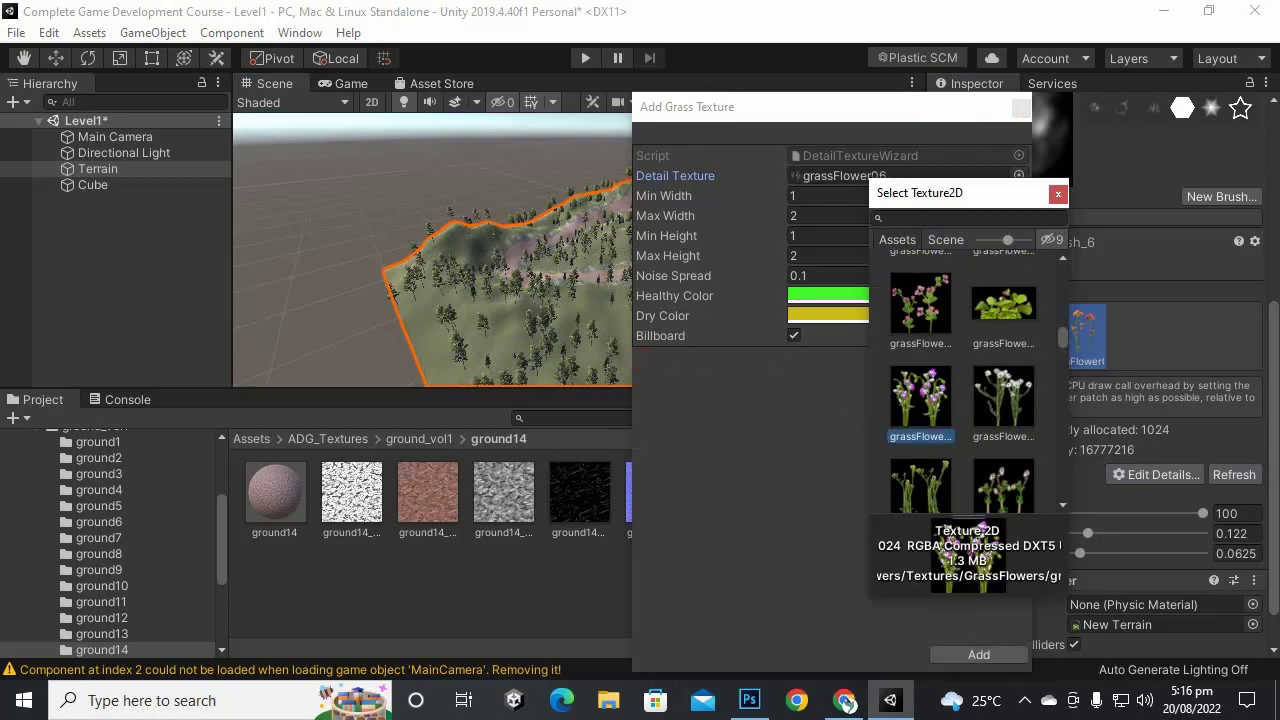
{"action": "left_click", "coordinate": [920, 303]}
{"action": "scroll", "coordinate": [962, 385], "scroll_direction": "up", "scroll_amount": 2}
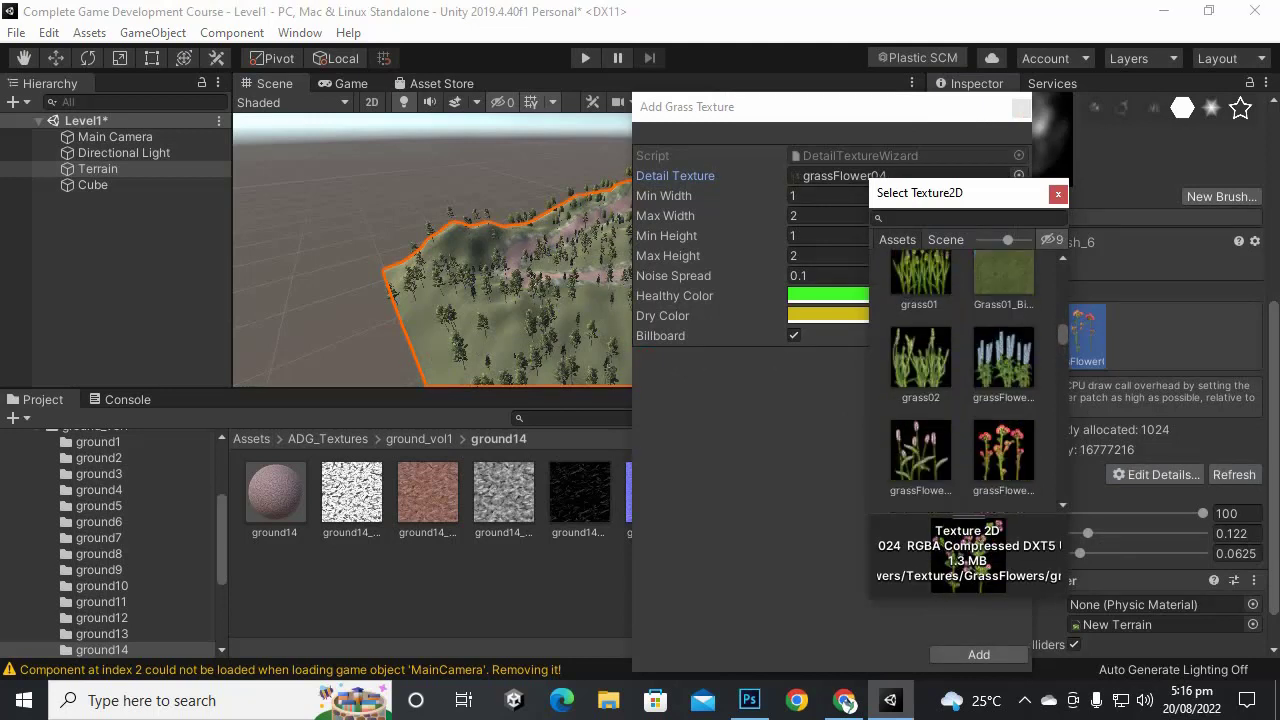
{"action": "key", "text": "Return"}
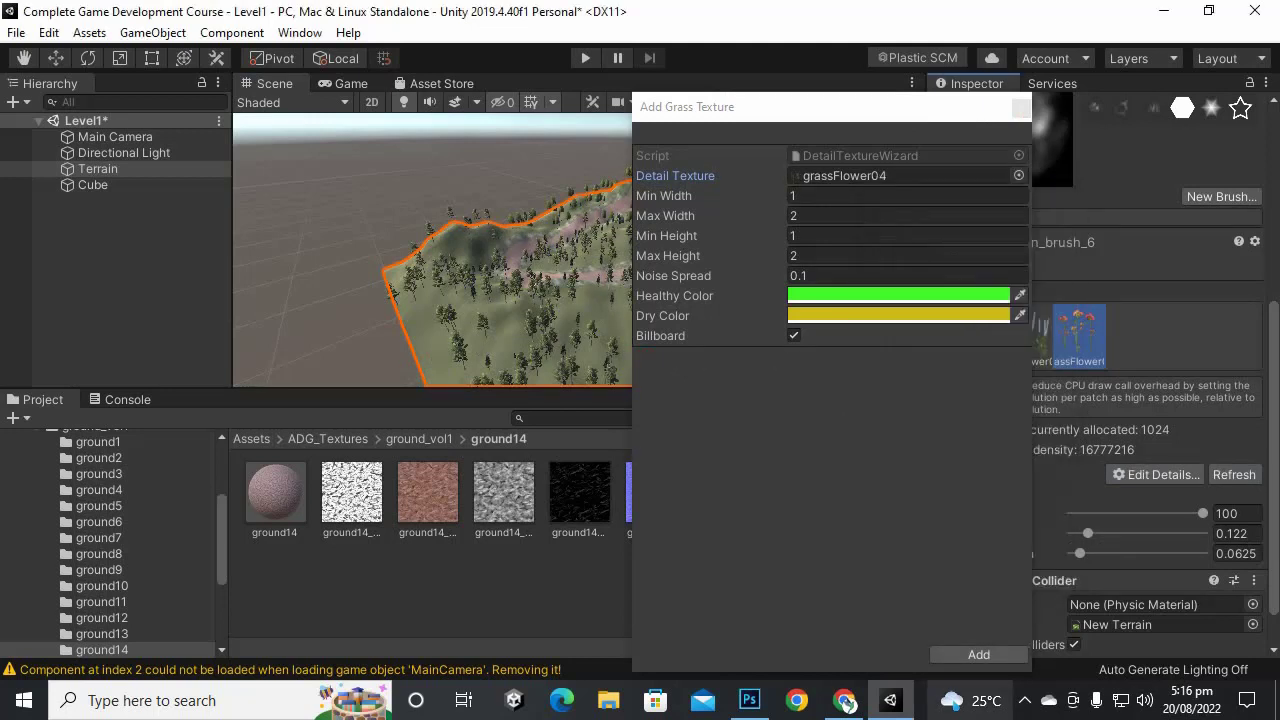
Step: Set the grassFlower04 detail's Healthy Color to near white and its Dry Color to neutral grey
{"action": "left_click", "coordinate": [898, 295]}
{"action": "mouse_move", "coordinate": [1125, 345]}
{"action": "left_mouse_down"}
{"action": "mouse_move", "coordinate": [1102, 309]}
{"action": "mouse_move", "coordinate": [1102, 338]}
{"action": "left_mouse_up"}
{"action": "left_click", "coordinate": [898, 315]}
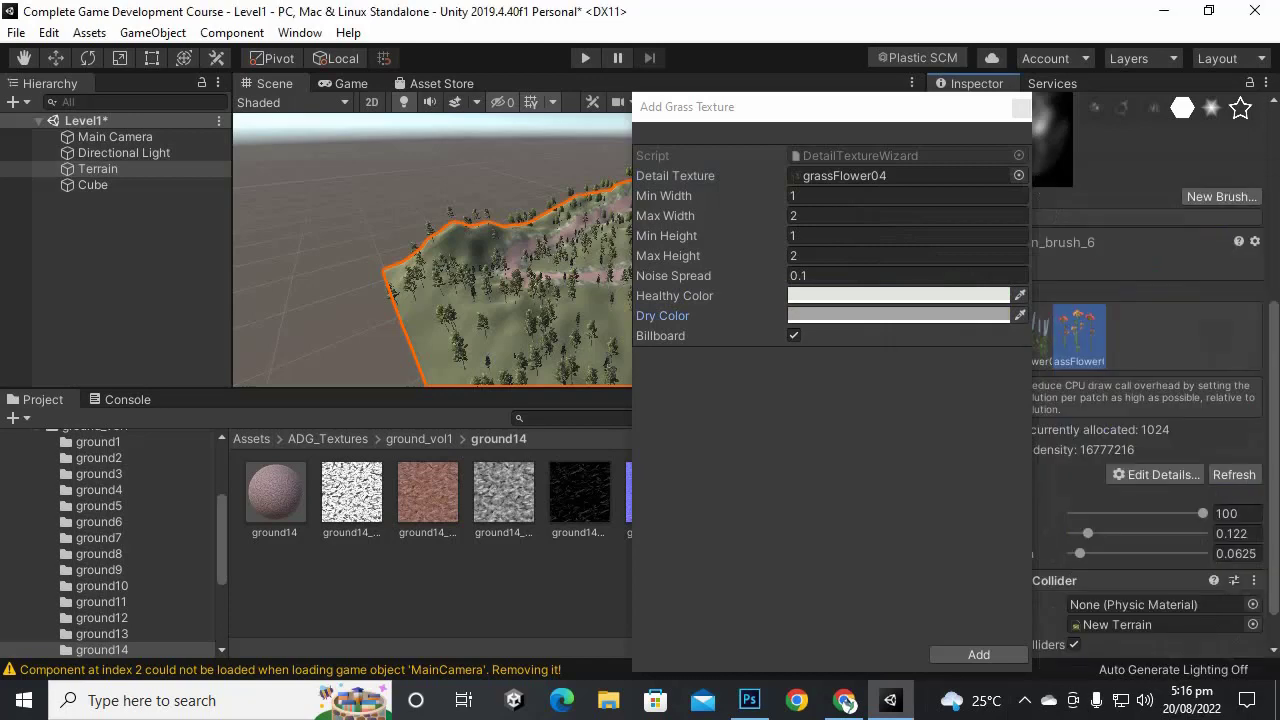
Step: Add the grassFlower04 detail, select it, and paint it across the forested terrain with the size 100 brush
{"action": "left_click", "coordinate": [978, 654]}
{"action": "left_click", "coordinate": [1131, 336]}
{"action": "mouse_move", "coordinate": [696, 349]}
{"action": "left_mouse_down"}
{"action": "mouse_move", "coordinate": [500, 355]}
{"action": "mouse_move", "coordinate": [703, 270]}
{"action": "mouse_move", "coordinate": [685, 231]}
{"action": "left_mouse_up"}
{"action": "mouse_move", "coordinate": [609, 205]}
{"action": "left_mouse_down"}
{"action": "mouse_move", "coordinate": [504, 254]}
{"action": "mouse_move", "coordinate": [742, 249]}
{"action": "mouse_move", "coordinate": [515, 271]}
{"action": "mouse_move", "coordinate": [492, 249]}
{"action": "left_mouse_up"}
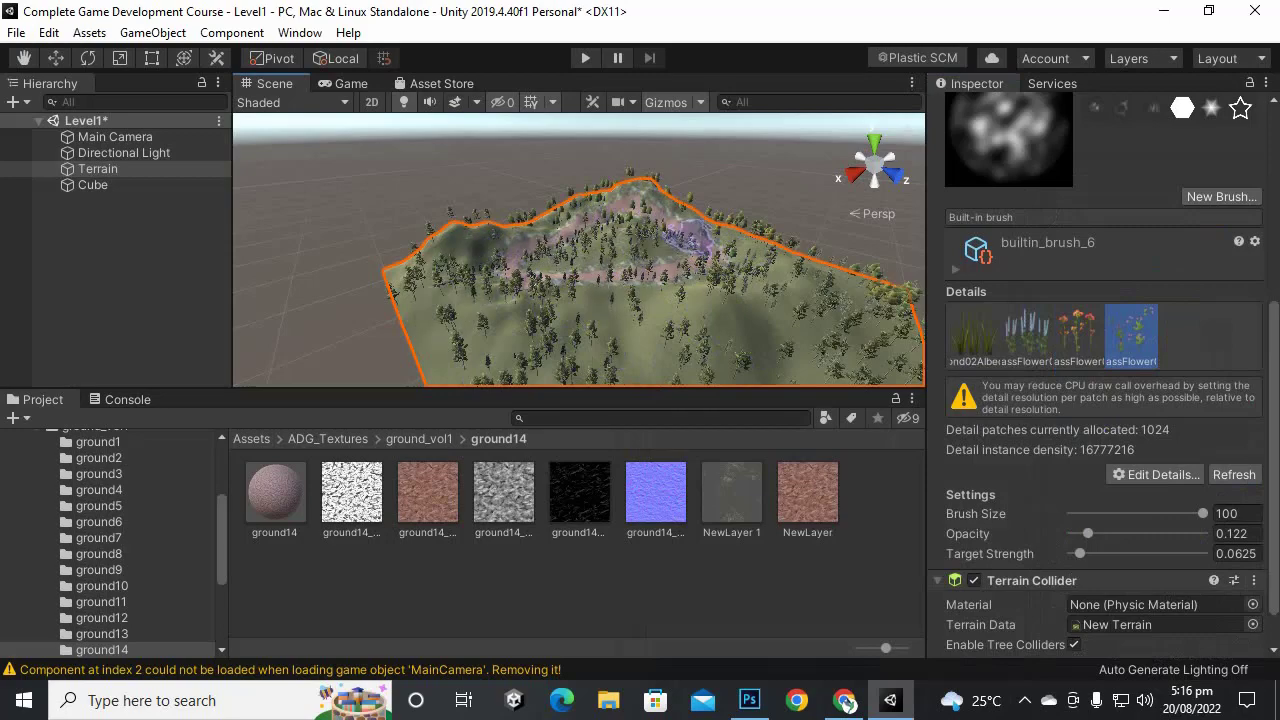
Step: Inspect the painted flowers close up among the trees and check how they spread onto the path
{"action": "scroll", "coordinate": [688, 240], "scroll_direction": "up", "scroll_amount": 10}
{"action": "mouse_move", "coordinate": [660, 283]}
{"action": "middle_mouse_down"}
{"action": "mouse_move", "coordinate": [697, 287]}
{"action": "mouse_move", "coordinate": [854, 142]}
{"action": "middle_mouse_up"}
{"action": "scroll", "coordinate": [750, 200], "scroll_direction": "up", "scroll_amount": 4}
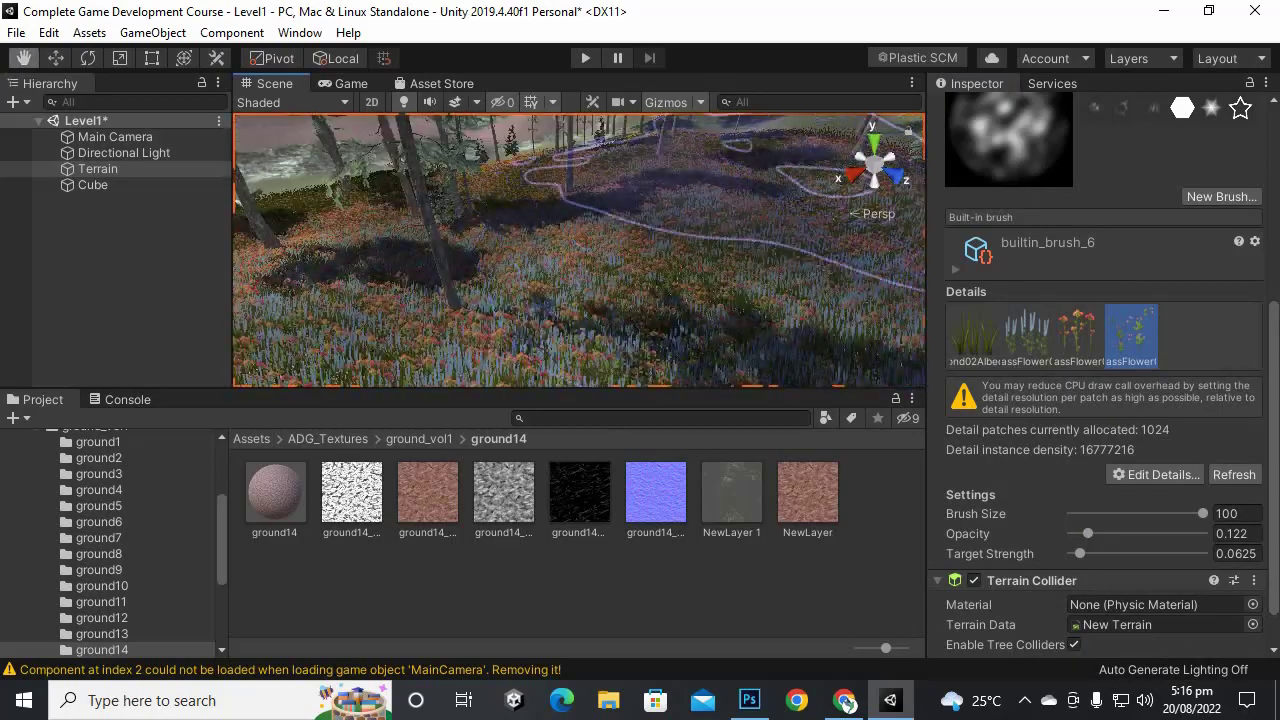
{"action": "mouse_move", "coordinate": [800, 200]}
{"action": "middle_mouse_down"}
{"action": "mouse_move", "coordinate": [765, 135]}
{"action": "mouse_move", "coordinate": [725, 275]}
{"action": "mouse_move", "coordinate": [700, 185]}
{"action": "mouse_move", "coordinate": [661, 361]}
{"action": "mouse_move", "coordinate": [500, 250]}
{"action": "mouse_move", "coordinate": [630, 285]}
{"action": "mouse_move", "coordinate": [580, 303]}
{"action": "mouse_move", "coordinate": [680, 285]}
{"action": "mouse_move", "coordinate": [560, 200]}
{"action": "mouse_move", "coordinate": [650, 245]}
{"action": "mouse_move", "coordinate": [700, 240]}
{"action": "mouse_move", "coordinate": [714, 257]}
{"action": "mouse_move", "coordinate": [780, 210]}
{"action": "mouse_move", "coordinate": [290, 331]}
{"action": "middle_mouse_up"}
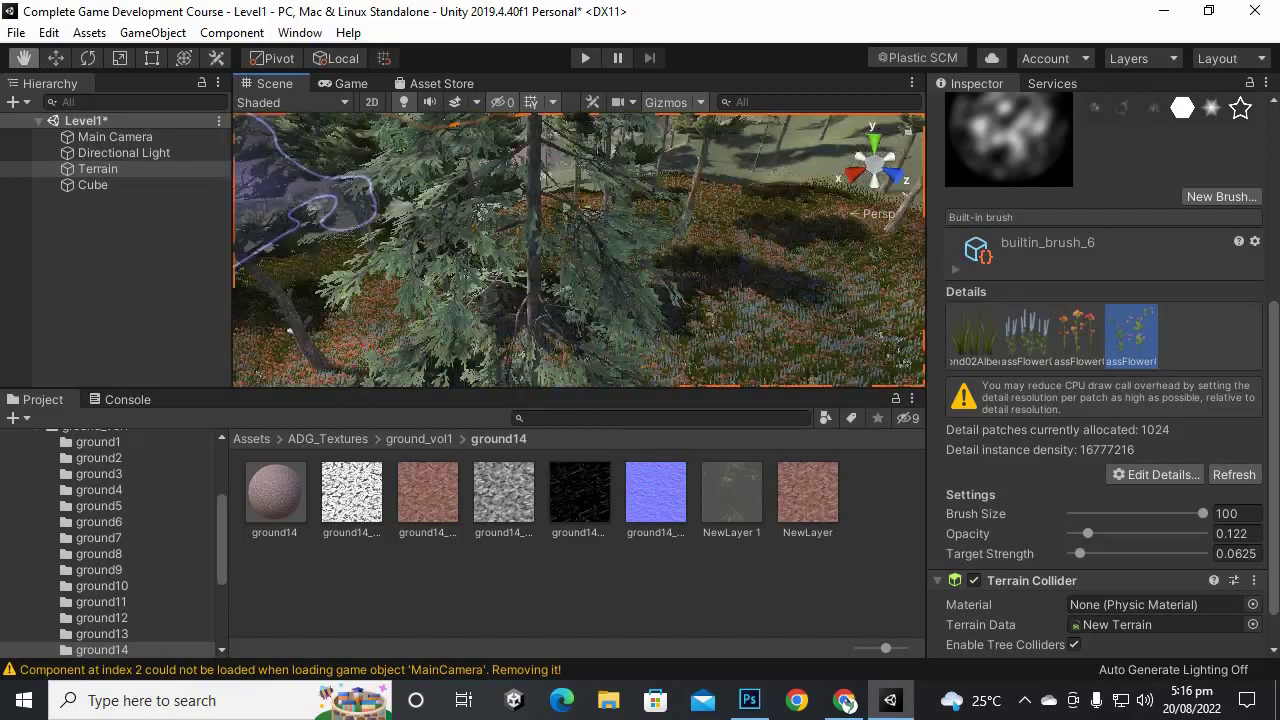
{"action": "scroll", "coordinate": [645, 290], "scroll_direction": "down", "scroll_amount": 3}
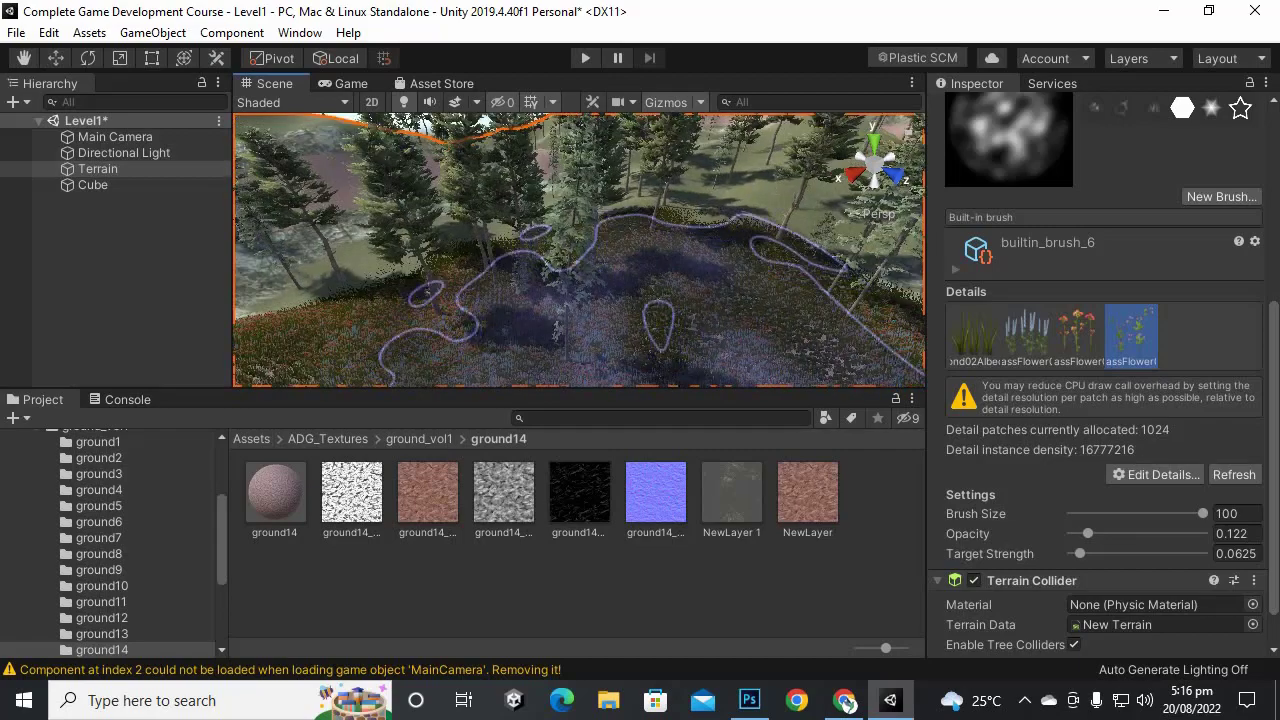
{"action": "scroll", "coordinate": [645, 300], "scroll_direction": "down", "scroll_amount": 3}
{"action": "scroll", "coordinate": [700, 280], "scroll_direction": "down", "scroll_amount": 2}
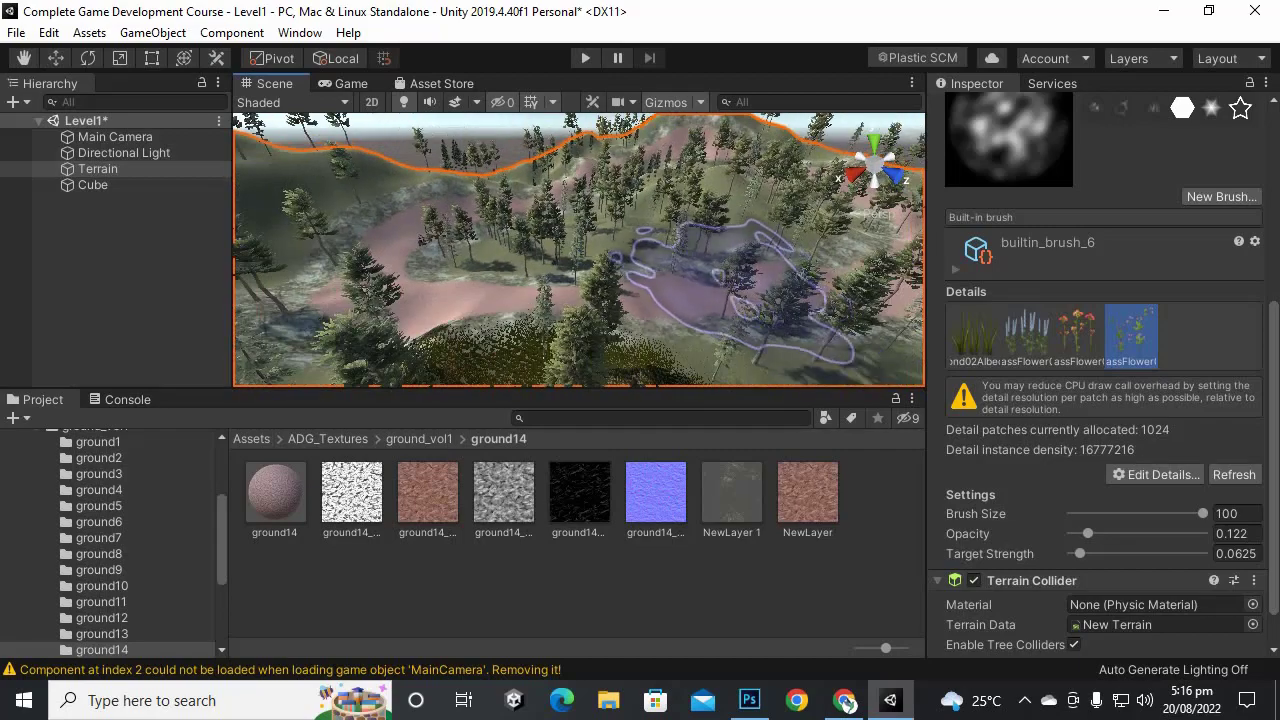
{"action": "mouse_move", "coordinate": [716, 258]}
{"action": "left_mouse_down", "text": "alt"}
{"action": "mouse_move", "coordinate": [571, 320]}
{"action": "mouse_move", "coordinate": [400, 322]}
{"action": "left_mouse_up", "text": "alt"}
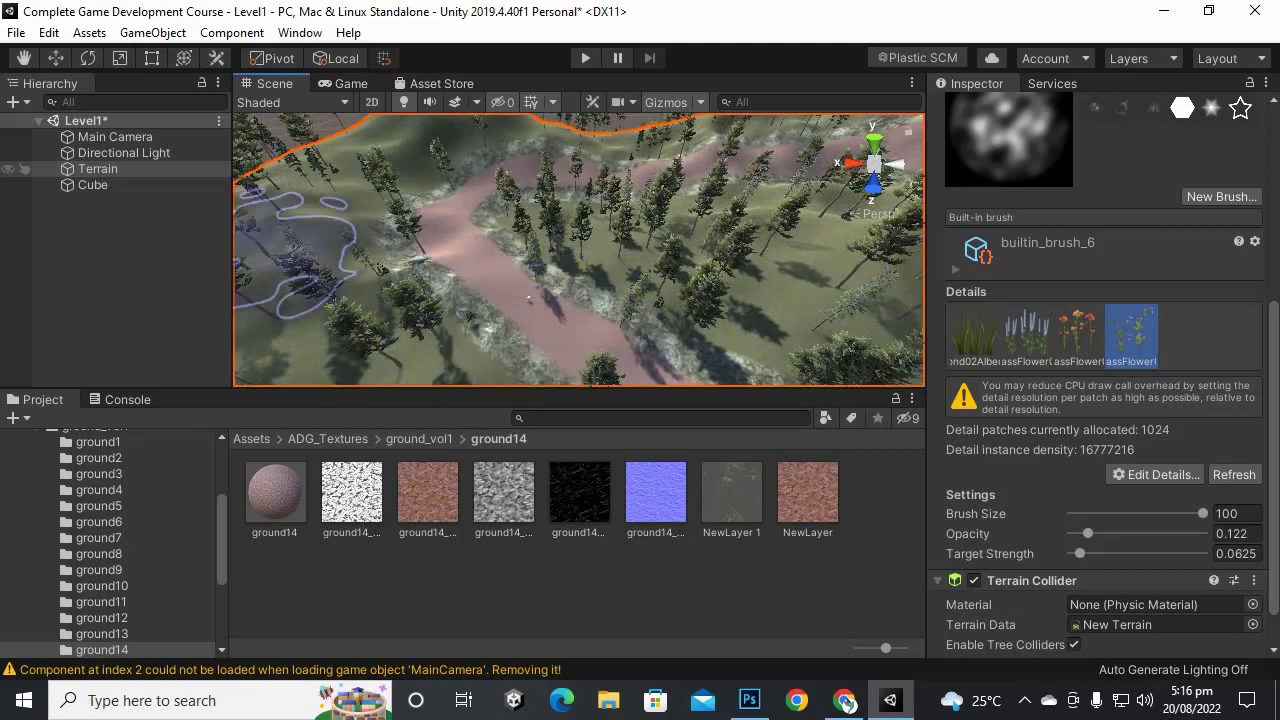
Step: Switch the terrain's detail painting to the solid round builtin_brush_1 with a Brush Size of 30.7
{"action": "left_click", "coordinate": [20, 168]}
{"action": "scroll", "coordinate": [1097, 376], "scroll_direction": "up", "scroll_amount": 6}
{"action": "scroll", "coordinate": [1097, 376], "scroll_direction": "down", "scroll_amount": 7}
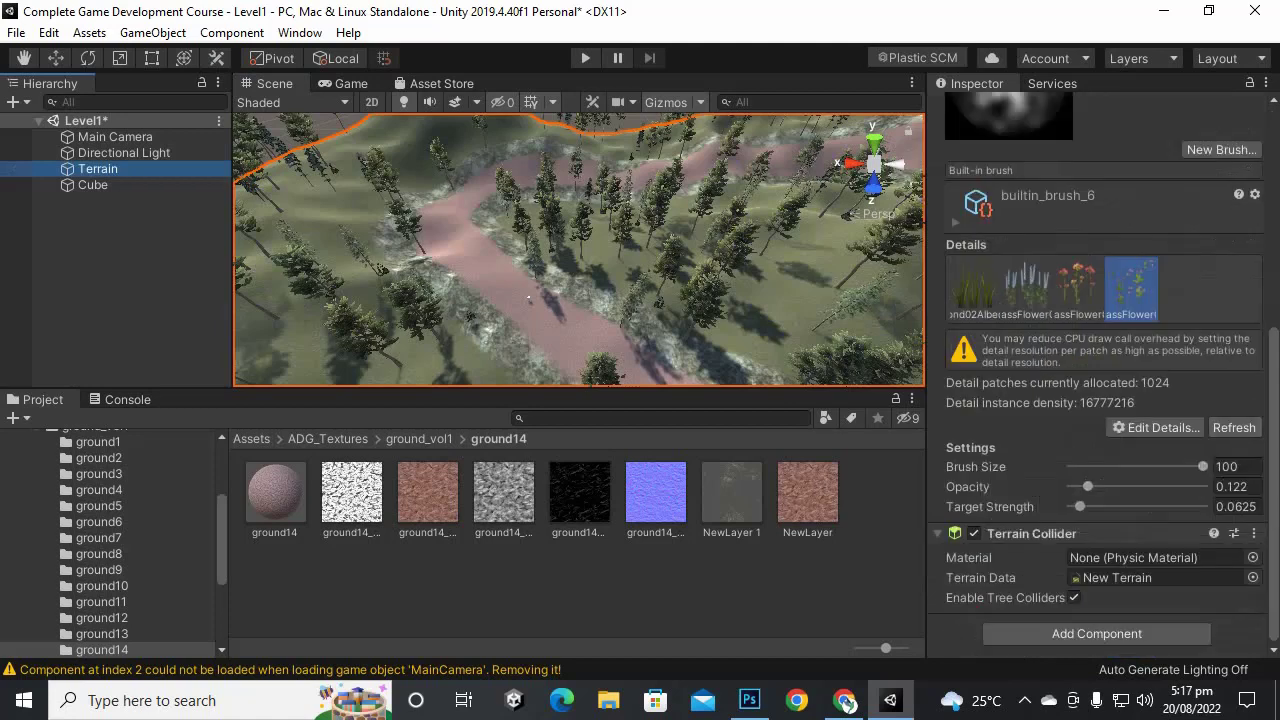
{"action": "left_click", "coordinate": [1129, 466]}
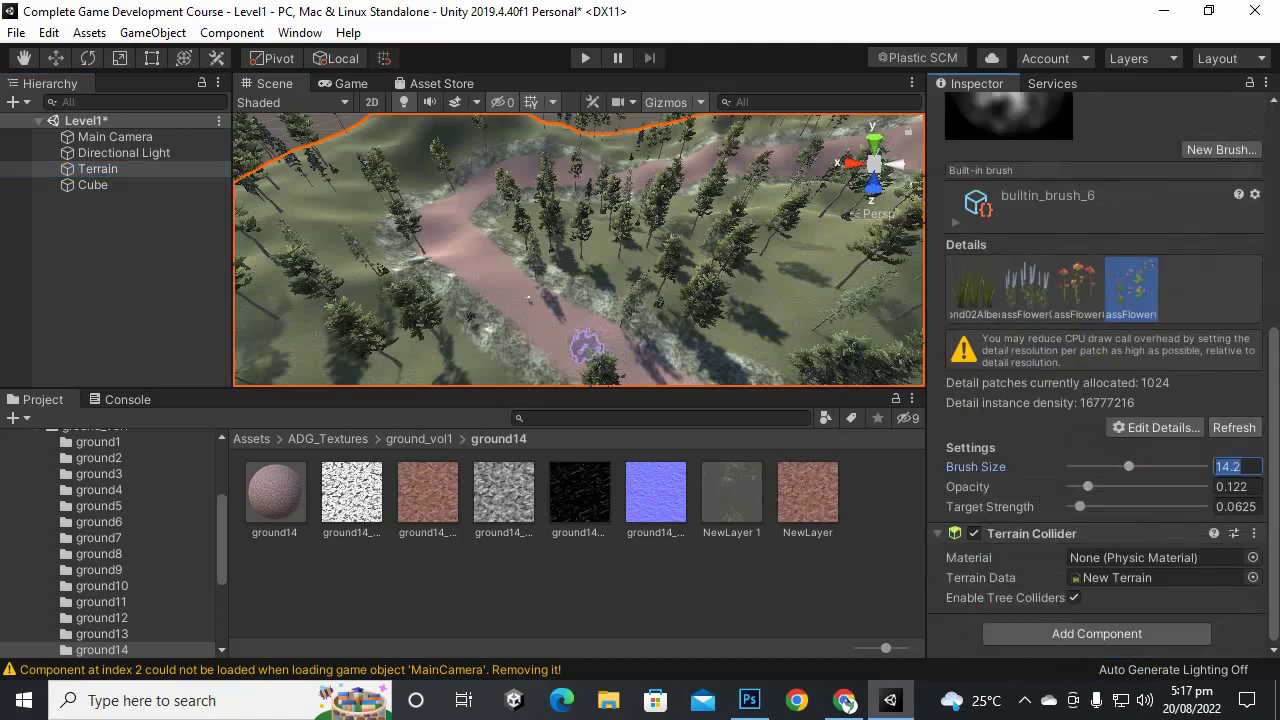
{"action": "scroll", "coordinate": [1104, 376], "scroll_direction": "up", "scroll_amount": 5}
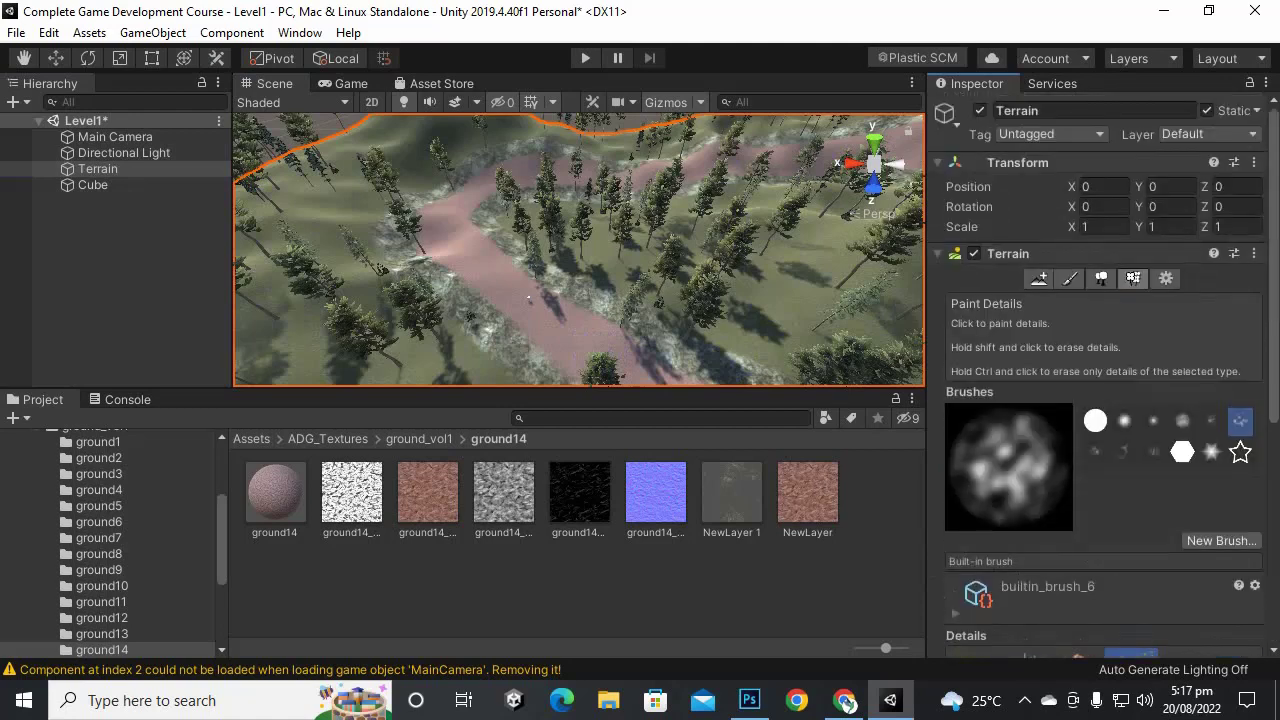
{"action": "left_click", "coordinate": [1095, 420]}
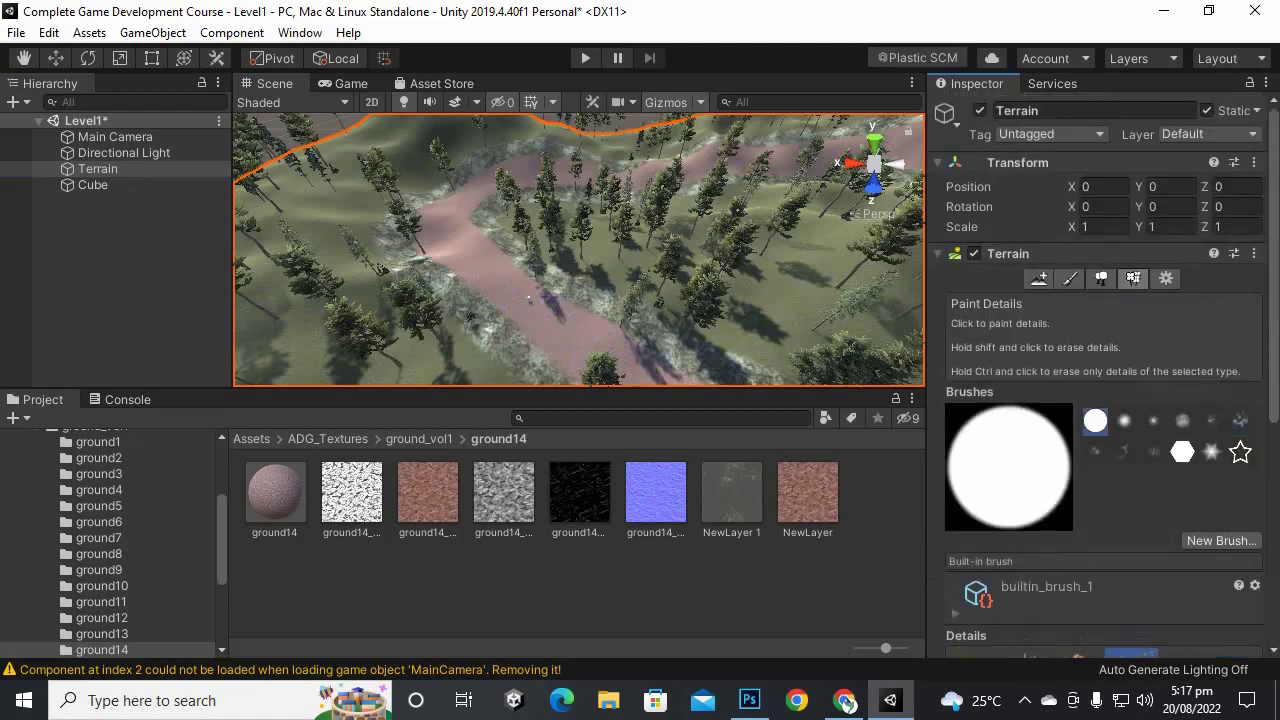
{"action": "scroll", "coordinate": [1104, 400], "scroll_direction": "down", "scroll_amount": 5}
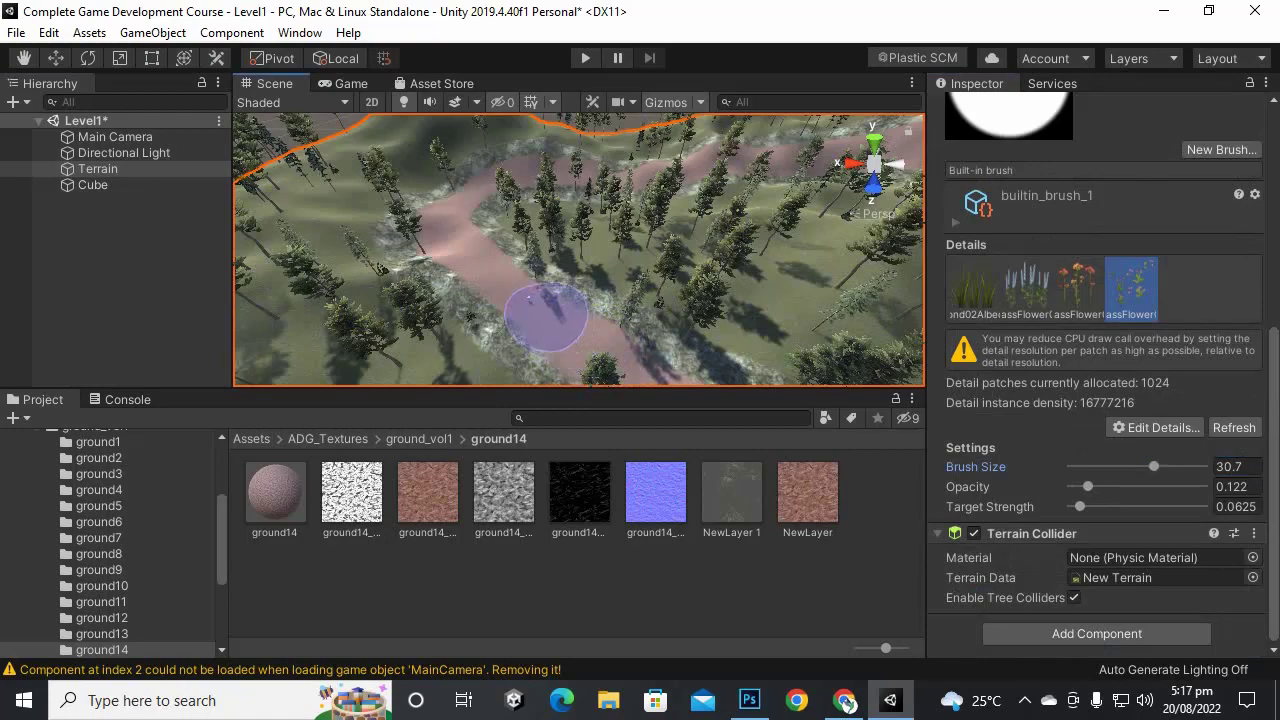
Step: Erase the grass and flowers covering the stretch of path between the flower-covered banks near the cube
{"action": "scroll", "coordinate": [520, 306], "scroll_direction": "up", "scroll_amount": 5}
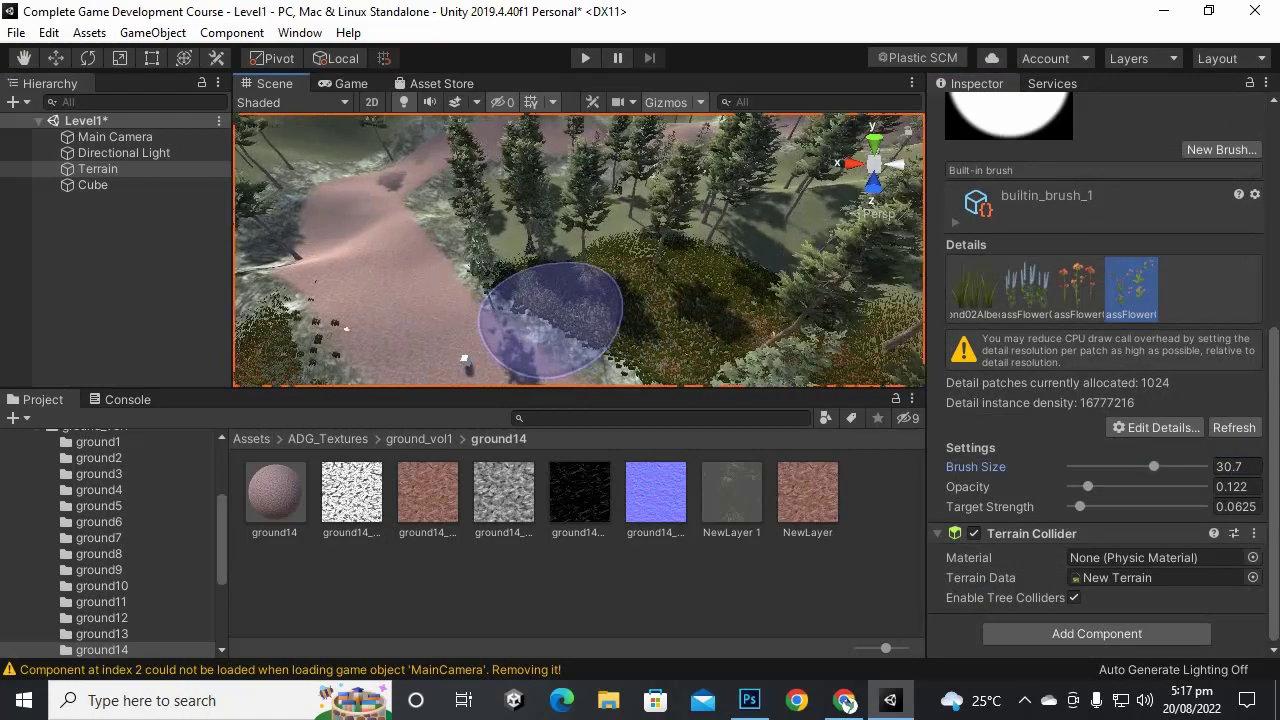
{"action": "scroll", "coordinate": [550, 318], "scroll_direction": "up", "scroll_amount": 3}
{"action": "mouse_move", "coordinate": [591, 277]}
{"action": "middle_mouse_down"}
{"action": "mouse_move", "coordinate": [700, 149]}
{"action": "mouse_move", "coordinate": [683, 177]}
{"action": "mouse_move", "coordinate": [756, 315]}
{"action": "mouse_move", "coordinate": [842, 410]}
{"action": "mouse_move", "coordinate": [794, 350]}
{"action": "middle_mouse_up"}
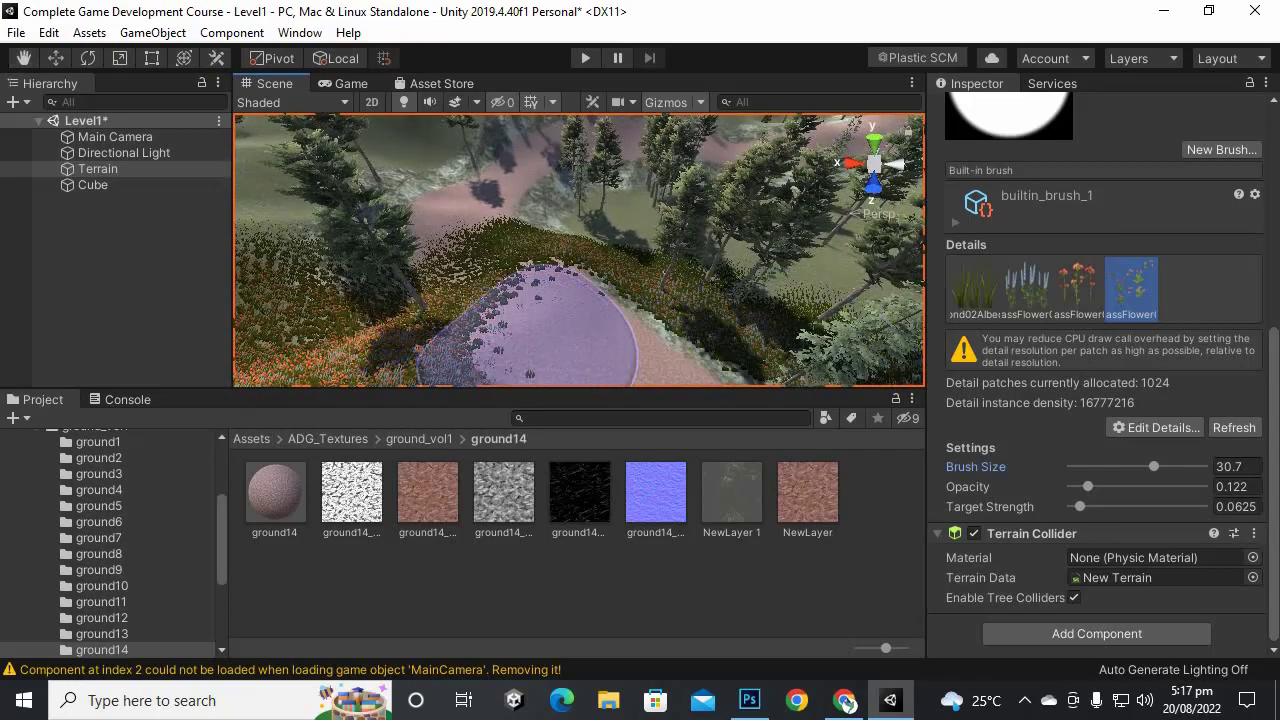
{"action": "left_click_drag", "start_coordinate": [548, 326], "coordinate": [467, 228], "text": "shift"}
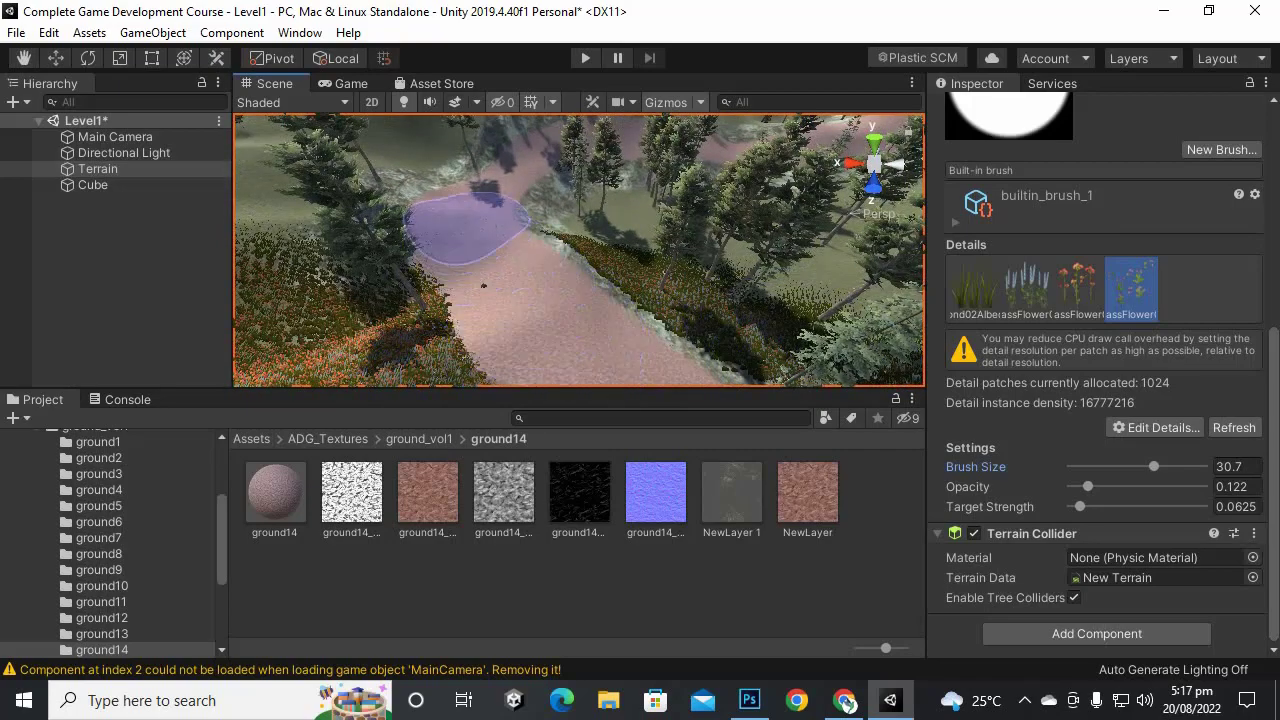
Step: Erase the grass and flowers from the far stretch of the path up to its sharp bend
{"action": "scroll", "coordinate": [445, 215], "scroll_direction": "down", "scroll_amount": 5}
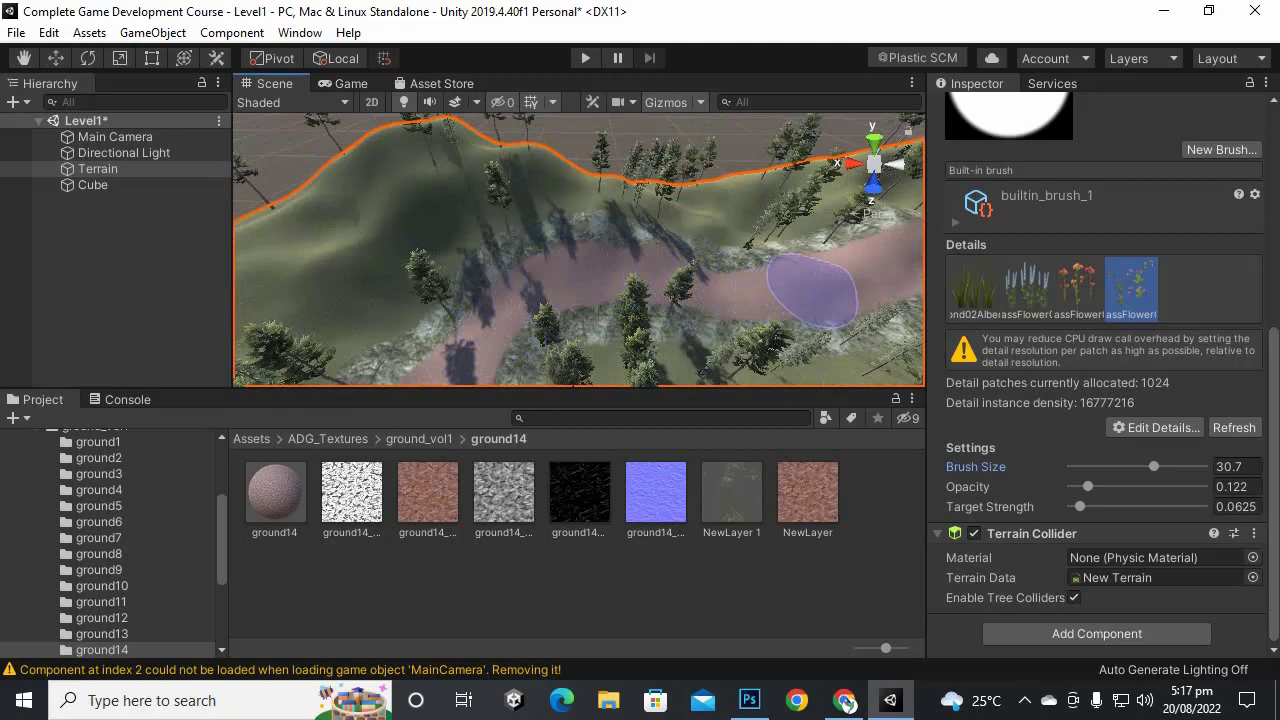
{"action": "middle_click_drag", "start_coordinate": [843, 280], "coordinate": [457, 293]}
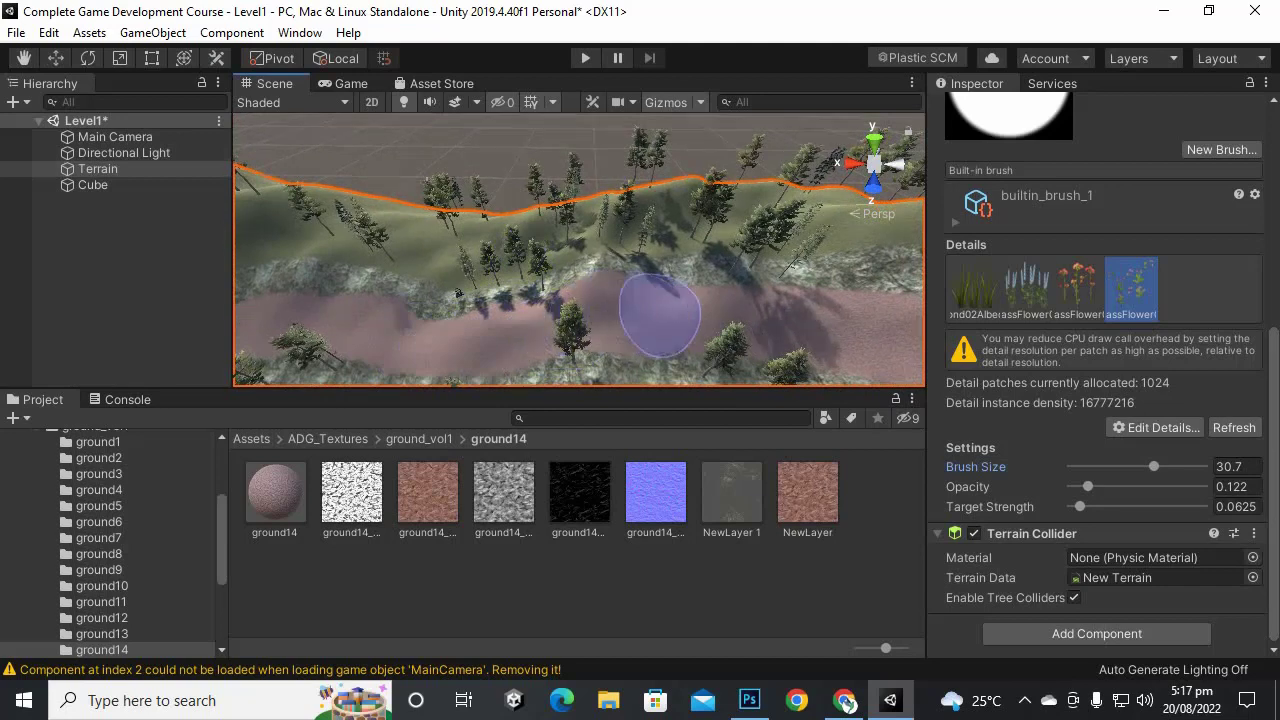
{"action": "middle_click_drag", "start_coordinate": [745, 325], "coordinate": [505, 318]}
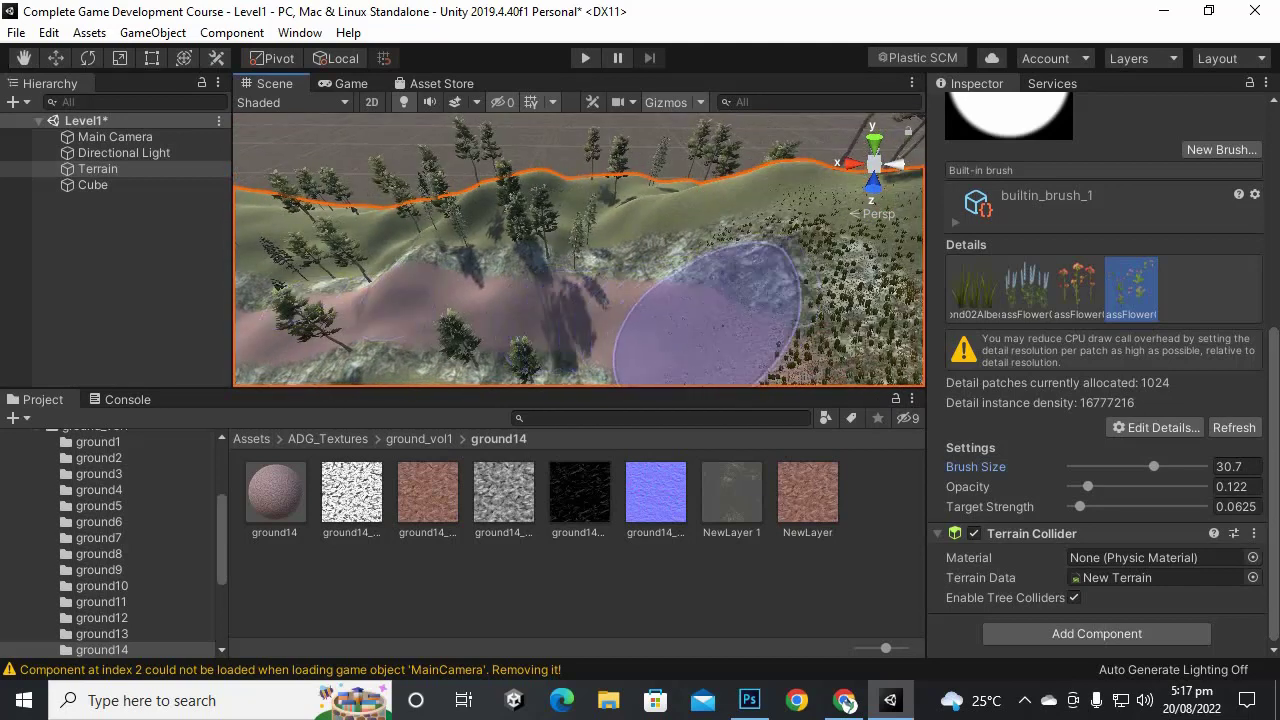
{"action": "mouse_move", "coordinate": [707, 312]}
{"action": "middle_mouse_down"}
{"action": "mouse_move", "coordinate": [614, 271]}
{"action": "mouse_move", "coordinate": [760, 200]}
{"action": "mouse_move", "coordinate": [914, 171]}
{"action": "mouse_move", "coordinate": [850, 215]}
{"action": "middle_mouse_up"}
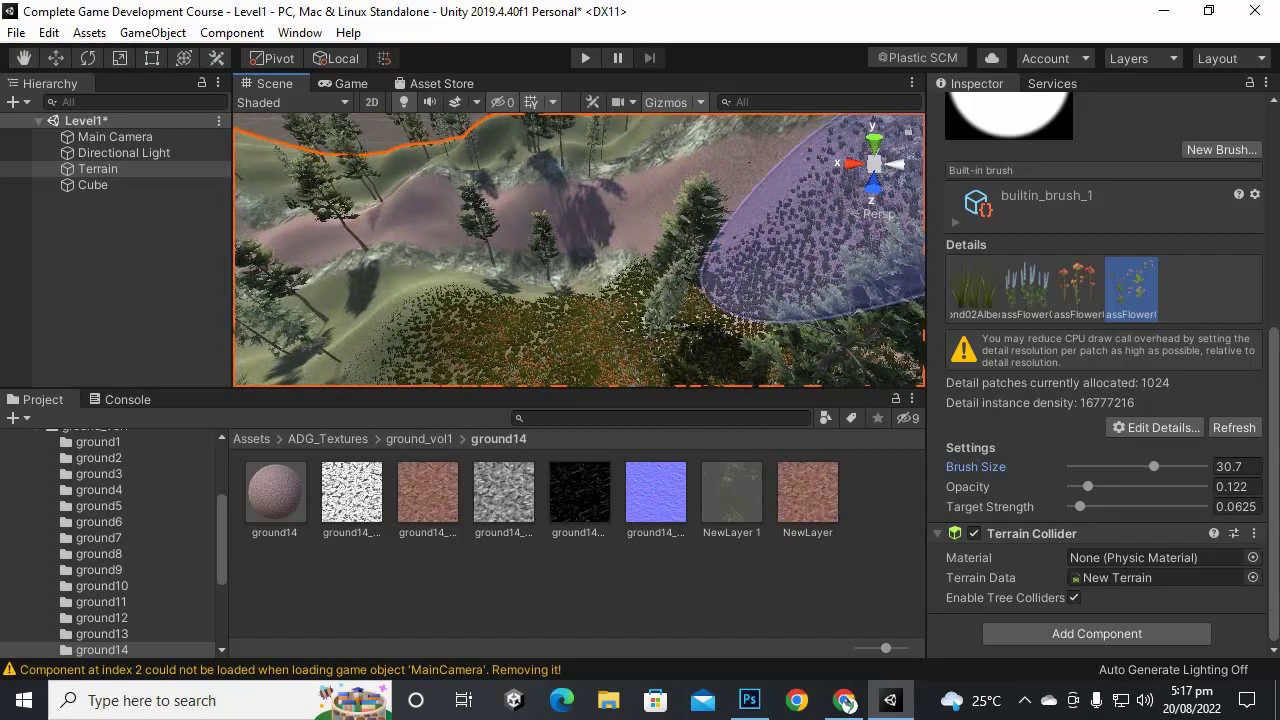
{"action": "mouse_move", "coordinate": [853, 210]}
{"action": "left_mouse_down"}
{"action": "mouse_move", "coordinate": [810, 165]}
{"action": "mouse_move", "coordinate": [855, 230]}
{"action": "mouse_move", "coordinate": [830, 205]}
{"action": "mouse_move", "coordinate": [827, 240]}
{"action": "left_mouse_up"}
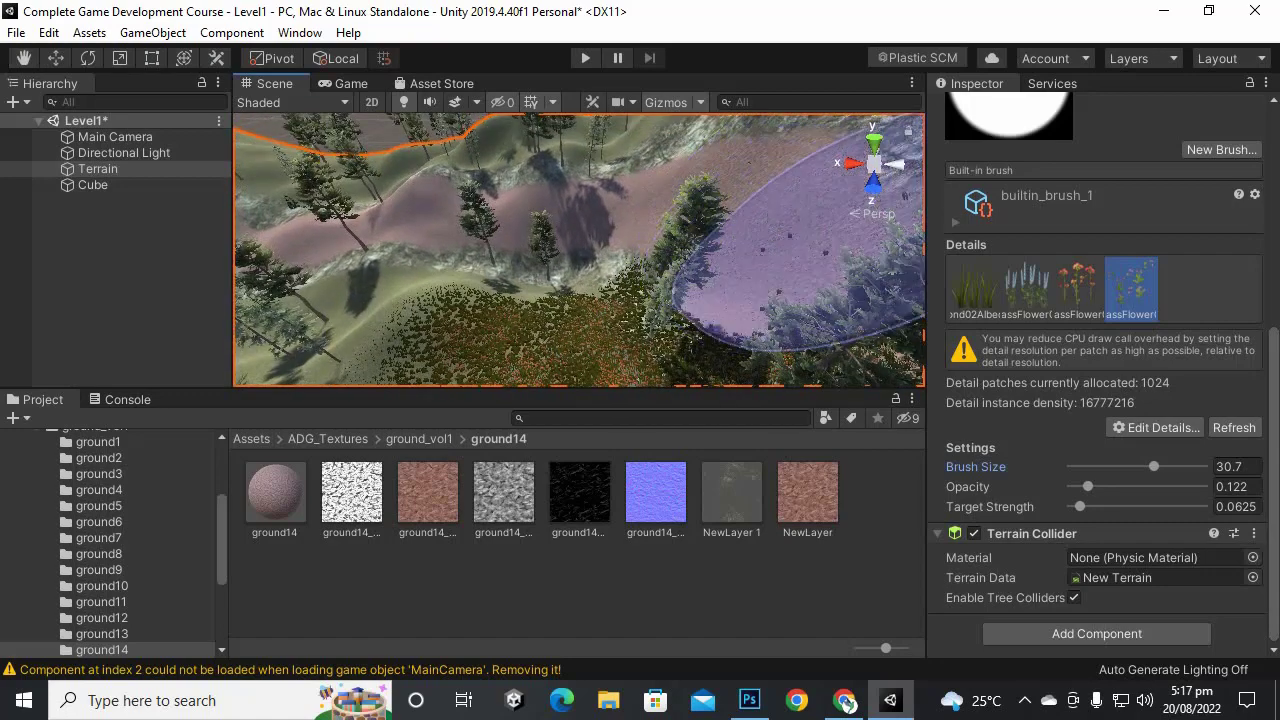
Step: Clear the remaining grass and flowers off the path from the sharp bend back around the loop
{"action": "scroll", "coordinate": [630, 195], "scroll_direction": "down", "scroll_amount": 2}
{"action": "scroll", "coordinate": [826, 250], "scroll_direction": "down", "scroll_amount": 3}
{"action": "middle_click_drag", "start_coordinate": [826, 275], "coordinate": [703, 206]}
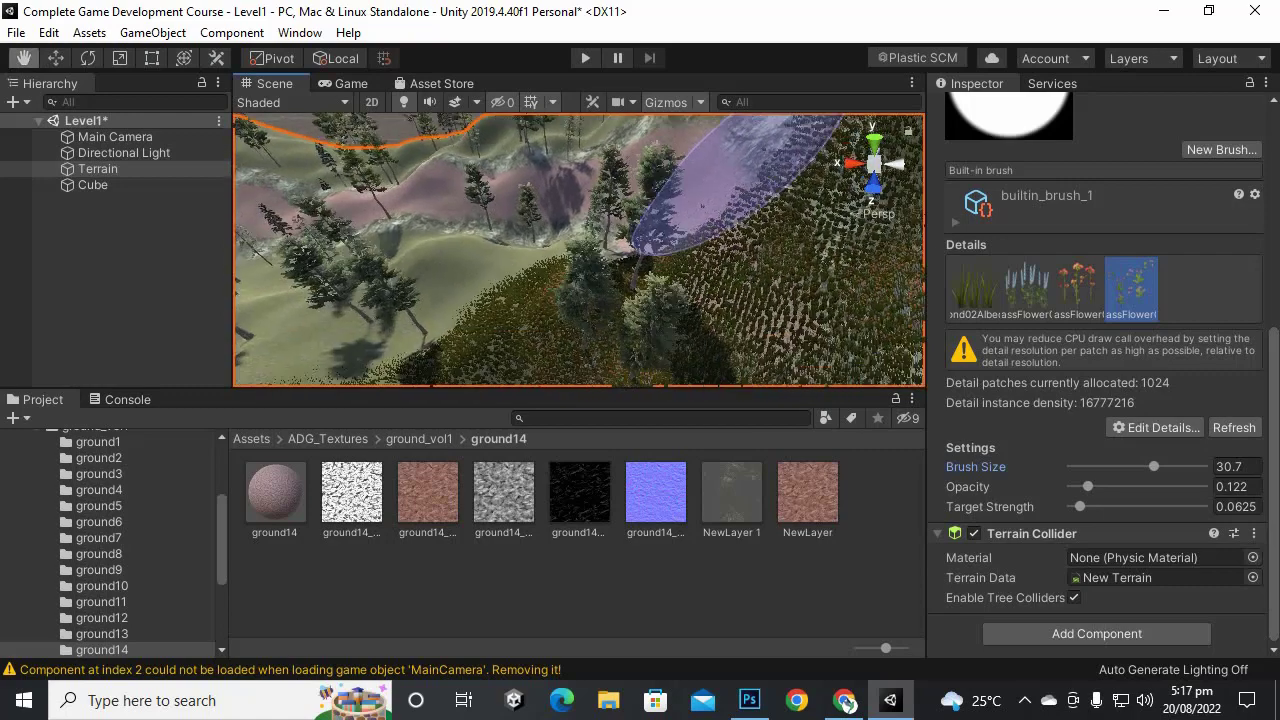
{"action": "scroll", "coordinate": [703, 206], "scroll_direction": "down", "scroll_amount": 3}
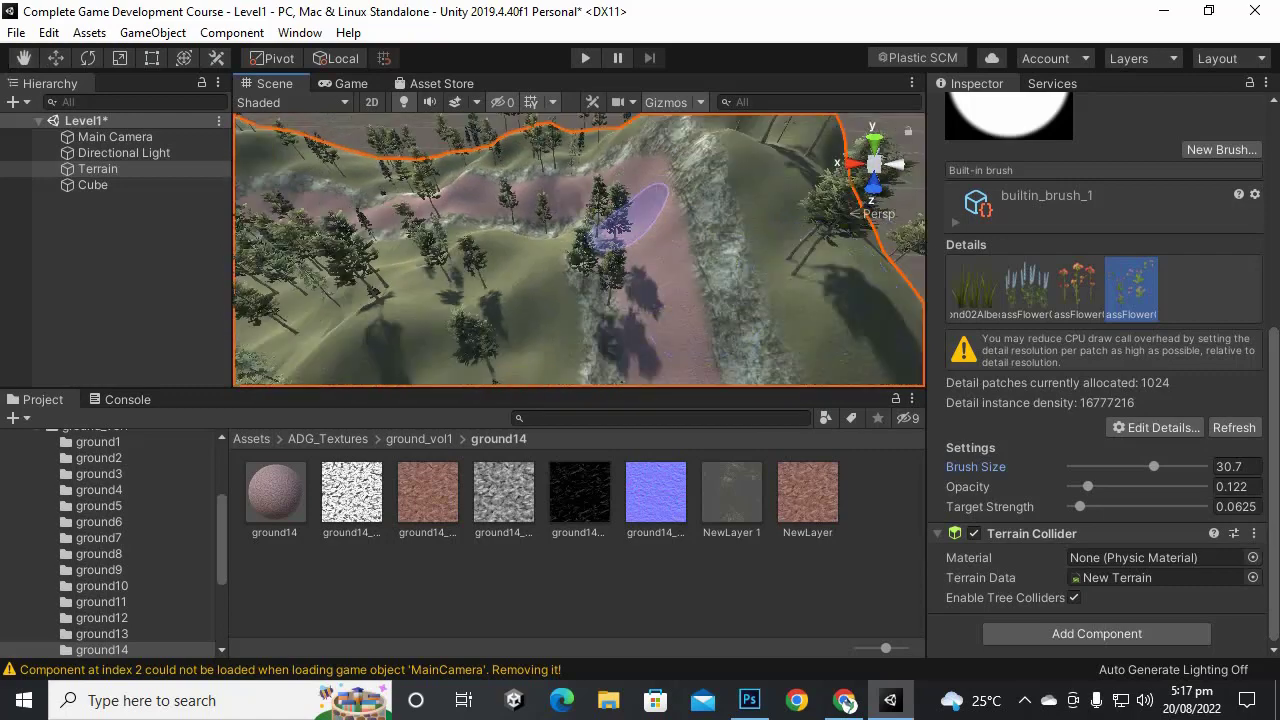
{"action": "scroll", "coordinate": [652, 243], "scroll_direction": "down", "scroll_amount": 3}
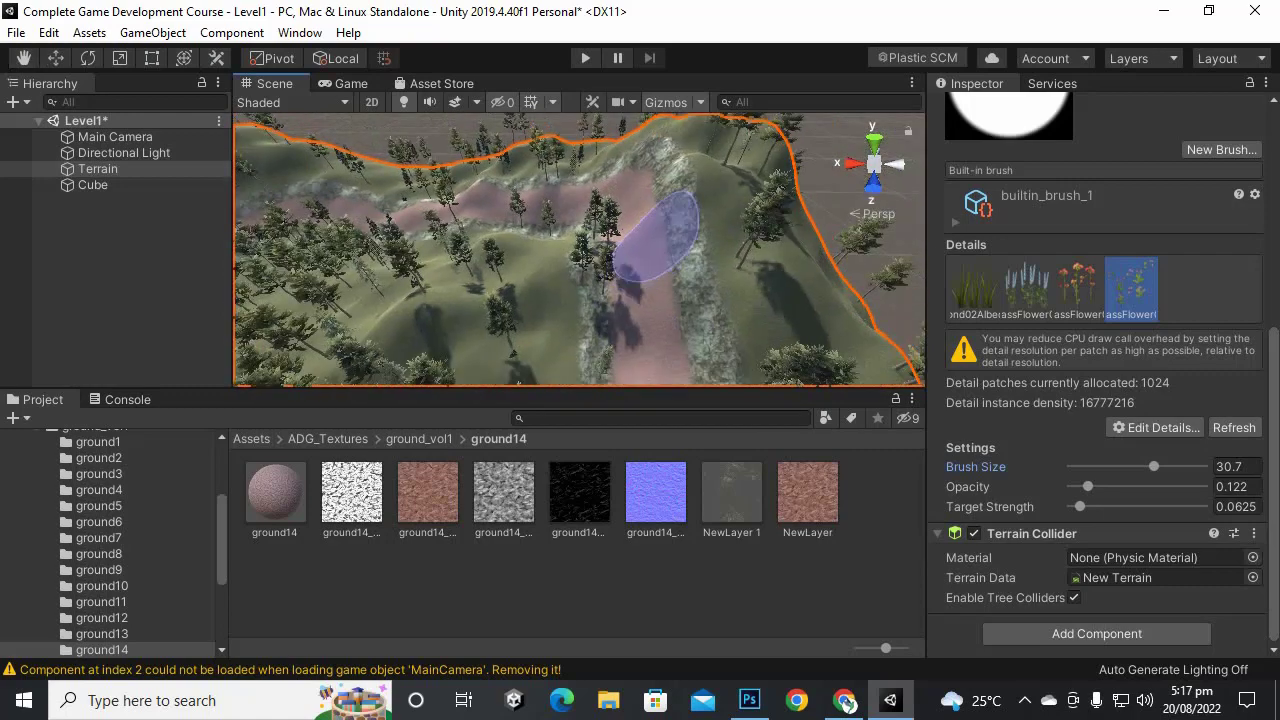
{"action": "mouse_move", "coordinate": [652, 243]}
{"action": "middle_mouse_down"}
{"action": "mouse_move", "coordinate": [703, 266]}
{"action": "mouse_move", "coordinate": [708, 200]}
{"action": "middle_mouse_up"}
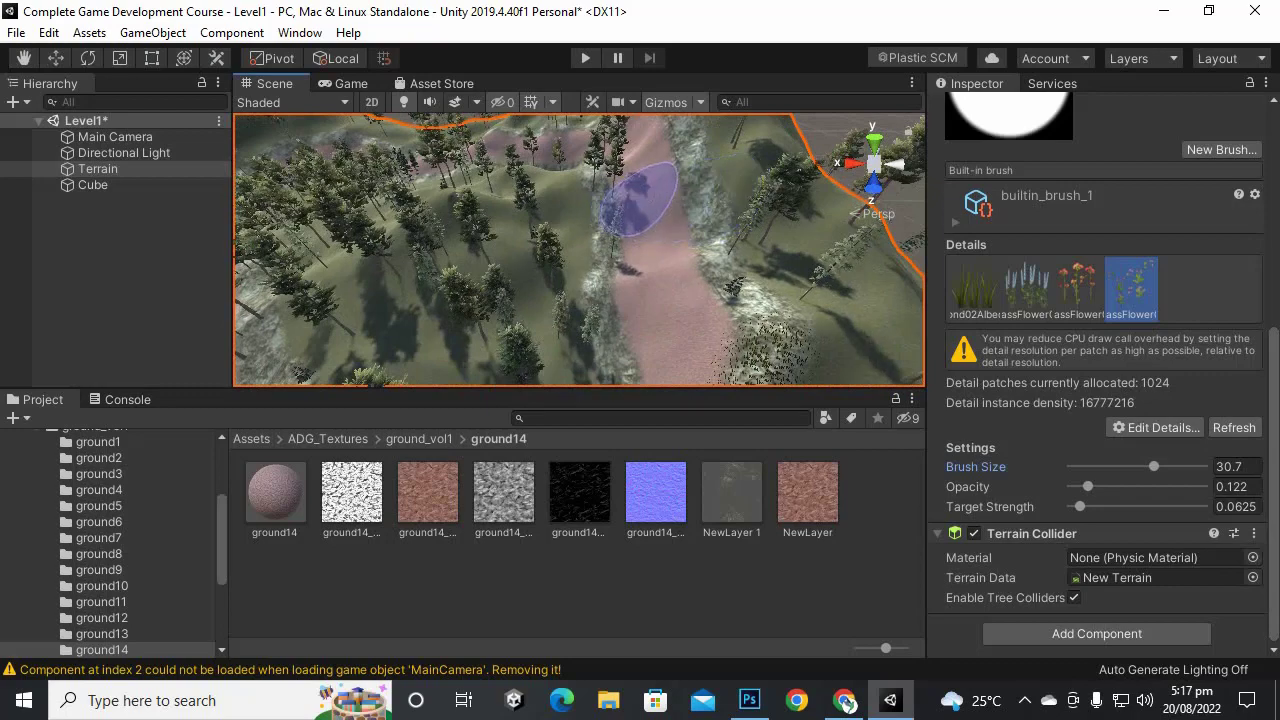
{"action": "middle_click_drag", "start_coordinate": [812, 352], "coordinate": [834, 230]}
{"action": "scroll", "coordinate": [746, 244], "scroll_direction": "down", "scroll_amount": 3}
{"action": "scroll", "coordinate": [746, 244], "scroll_direction": "down", "scroll_amount": 1}
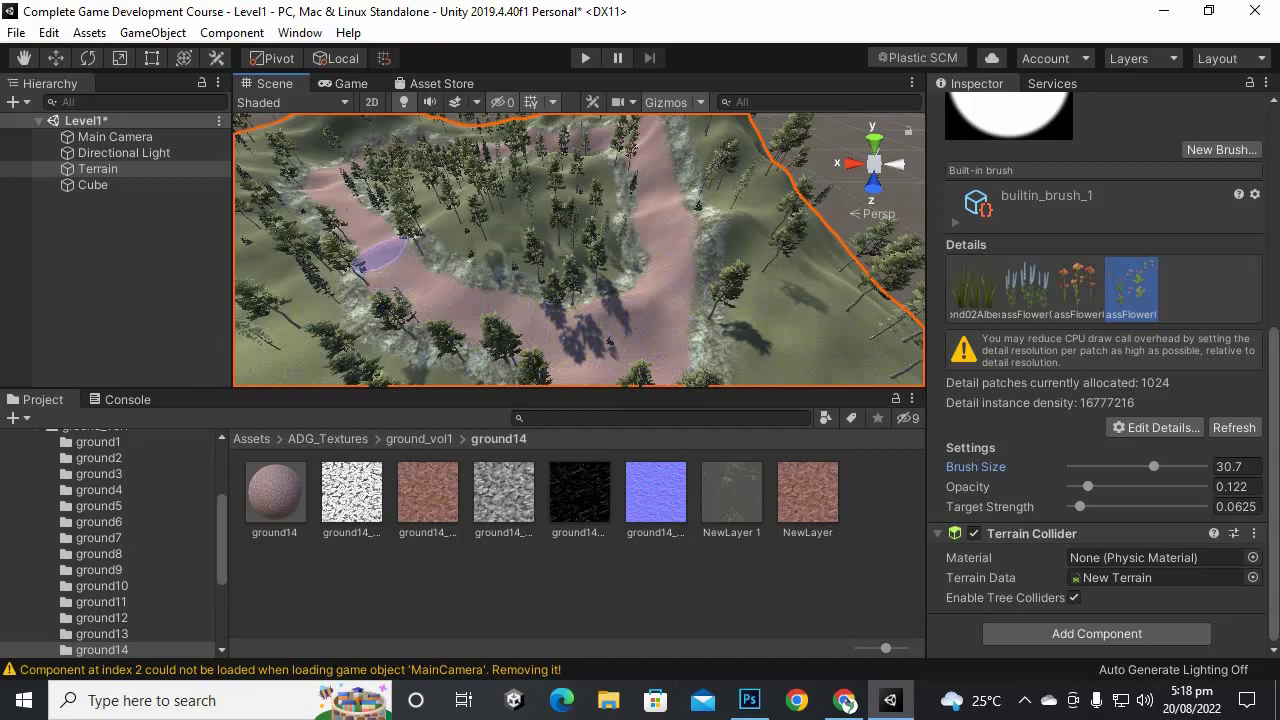
Step: Examine the cleared path and flower-covered banks up close and through the game camera
{"action": "middle_click_drag", "start_coordinate": [391, 271], "coordinate": [574, 338]}
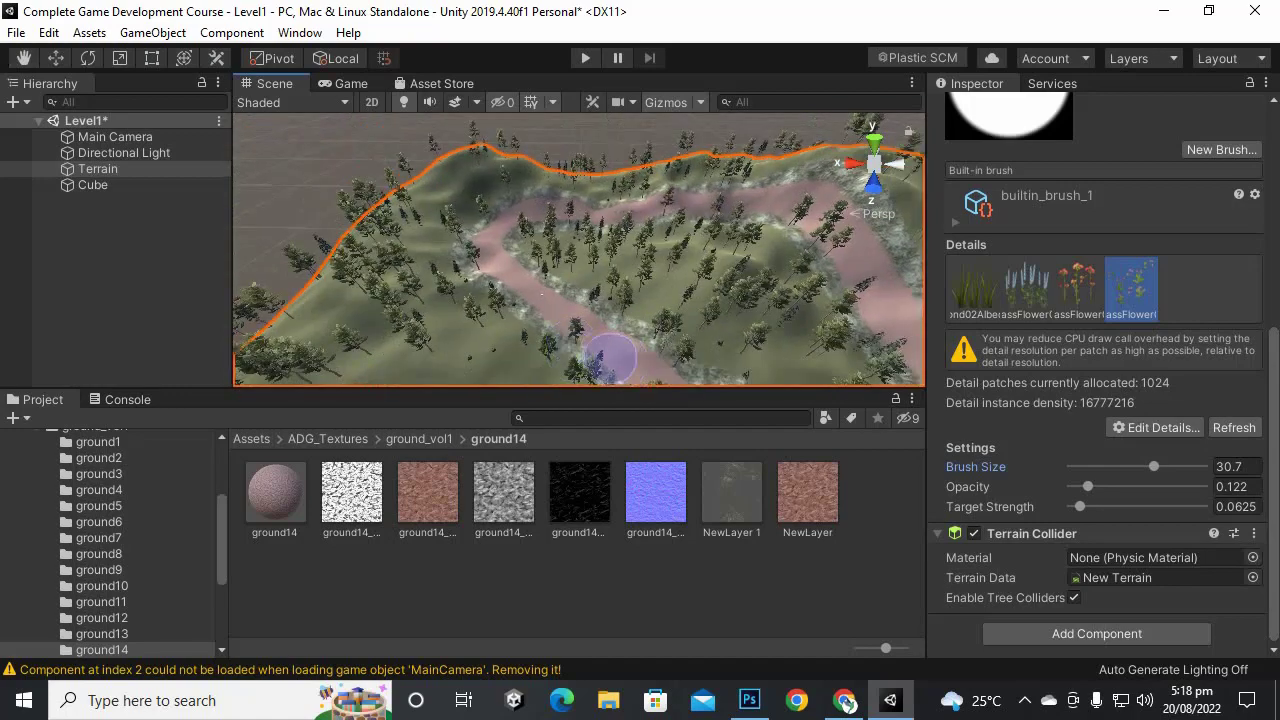
{"action": "scroll", "coordinate": [620, 312], "scroll_direction": "up", "scroll_amount": 10}
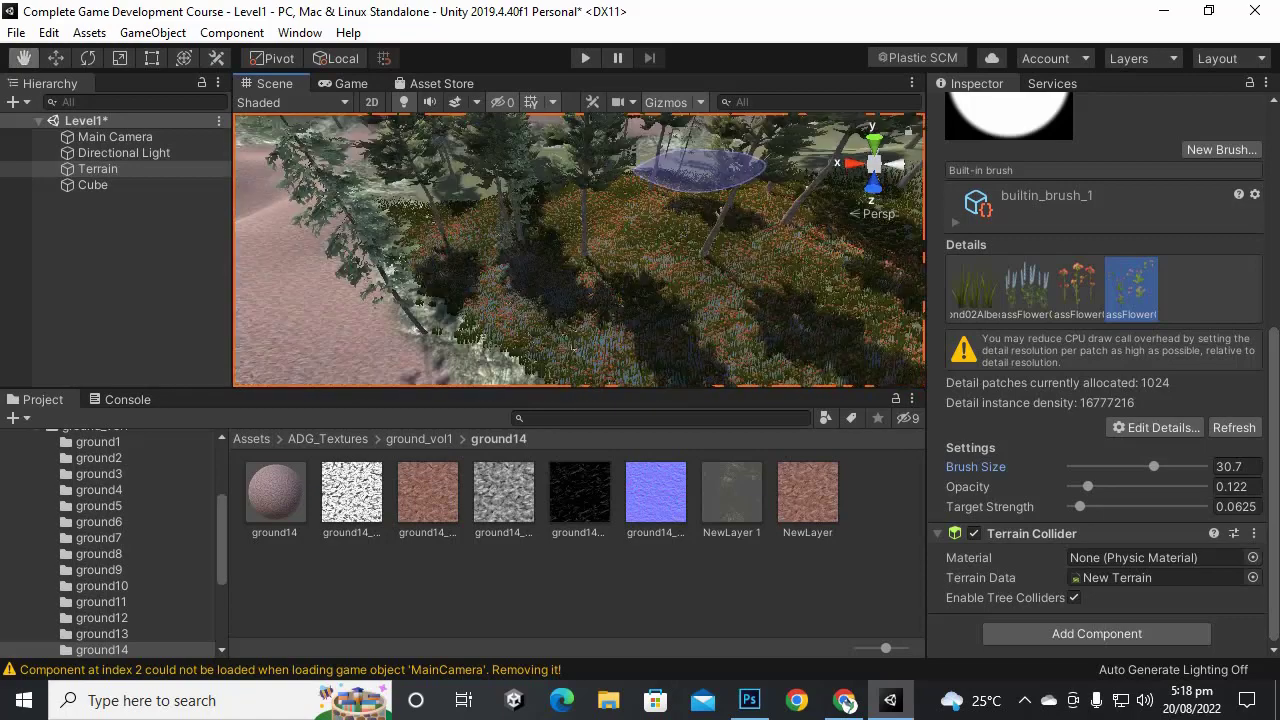
{"action": "middle_click_drag", "start_coordinate": [698, 170], "coordinate": [712, 134]}
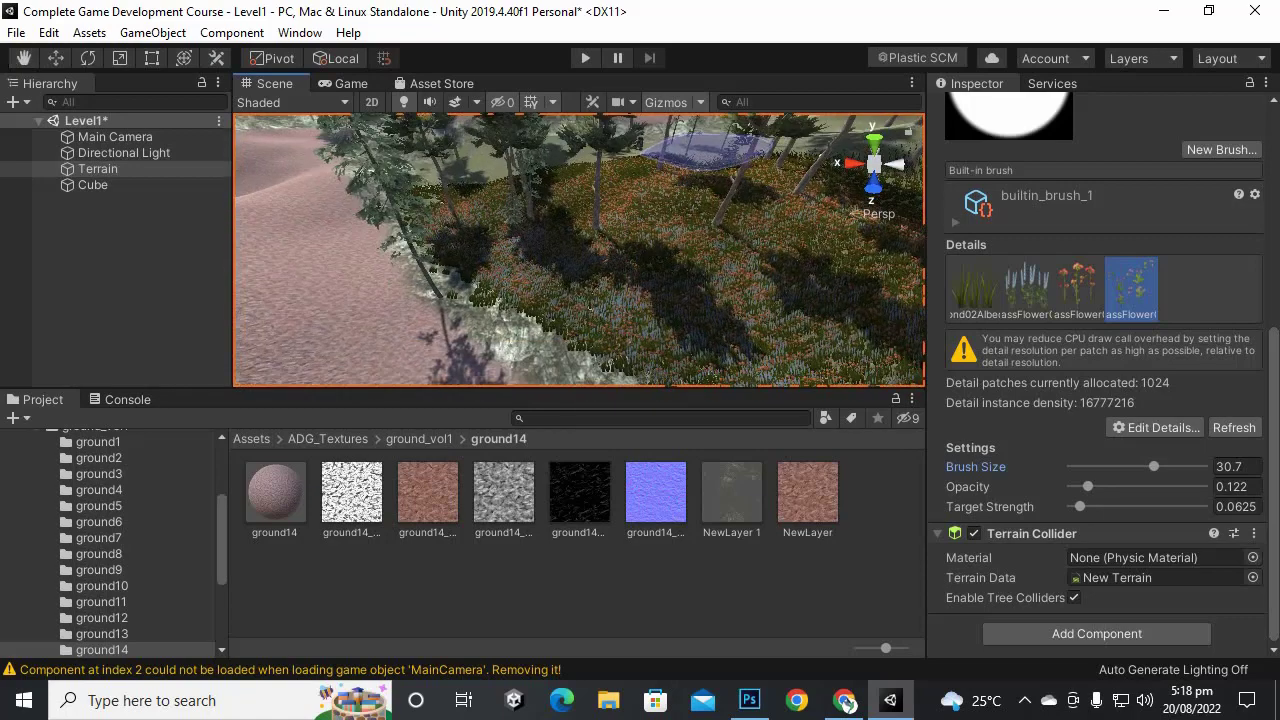
{"action": "key", "text": "ctrl+2"}
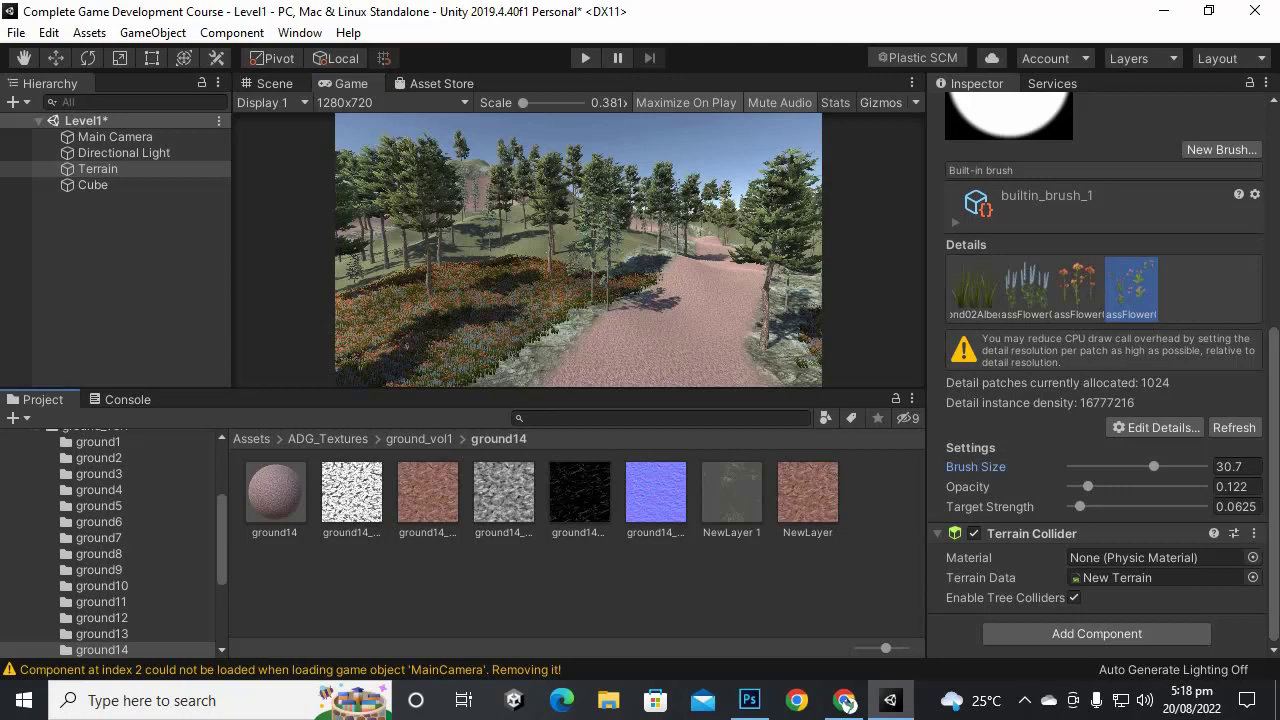
{"action": "key", "text": "ctrl+1"}
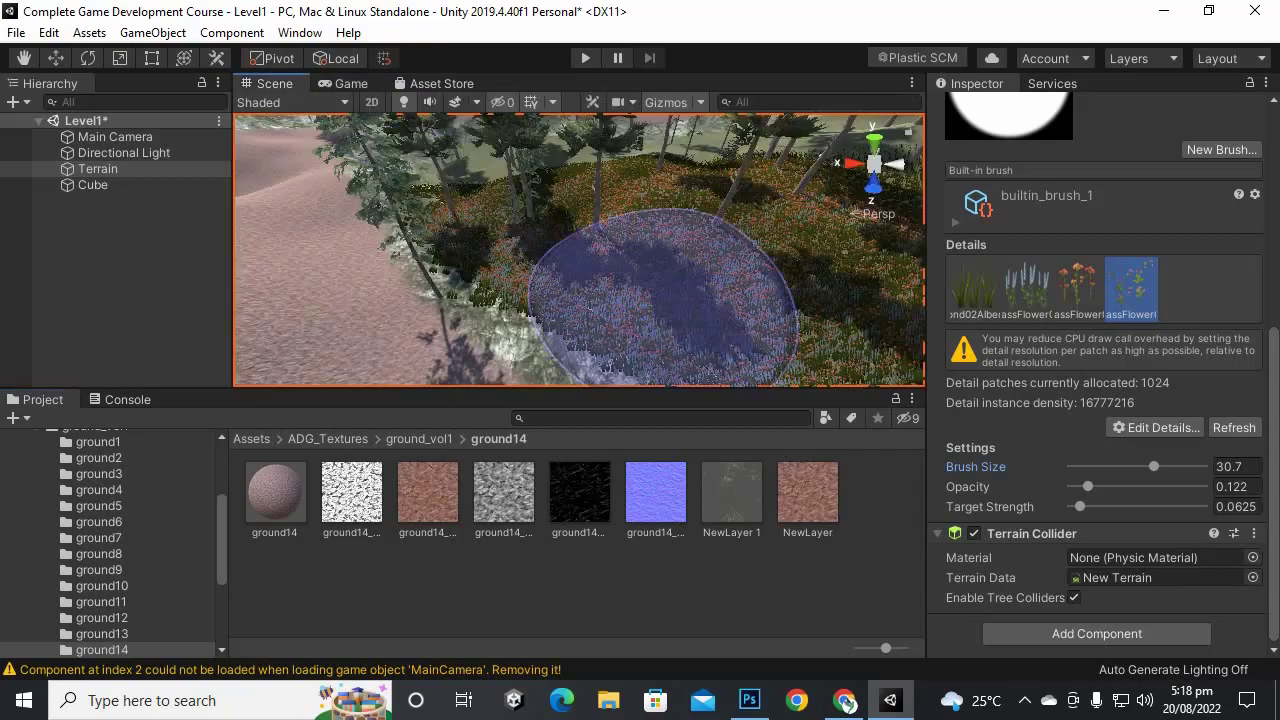
Step: Frame a low view across the flower meadow between the trees and align the Main Camera with it
{"action": "mouse_move", "coordinate": [551, 249]}
{"action": "left_mouse_down", "text": "alt"}
{"action": "mouse_move", "coordinate": [430, 262]}
{"action": "mouse_move", "coordinate": [822, 242]}
{"action": "mouse_move", "coordinate": [900, 170]}
{"action": "mouse_move", "coordinate": [870, 175]}
{"action": "mouse_move", "coordinate": [848, 160]}
{"action": "mouse_move", "coordinate": [866, 178]}
{"action": "mouse_move", "coordinate": [805, 256]}
{"action": "mouse_move", "coordinate": [832, 282]}
{"action": "mouse_move", "coordinate": [770, 230]}
{"action": "mouse_move", "coordinate": [700, 257]}
{"action": "mouse_move", "coordinate": [760, 235]}
{"action": "mouse_move", "coordinate": [680, 310]}
{"action": "left_mouse_up", "text": "alt"}
{"action": "left_click_drag", "start_coordinate": [740, 277], "coordinate": [748, 181], "text": "alt"}
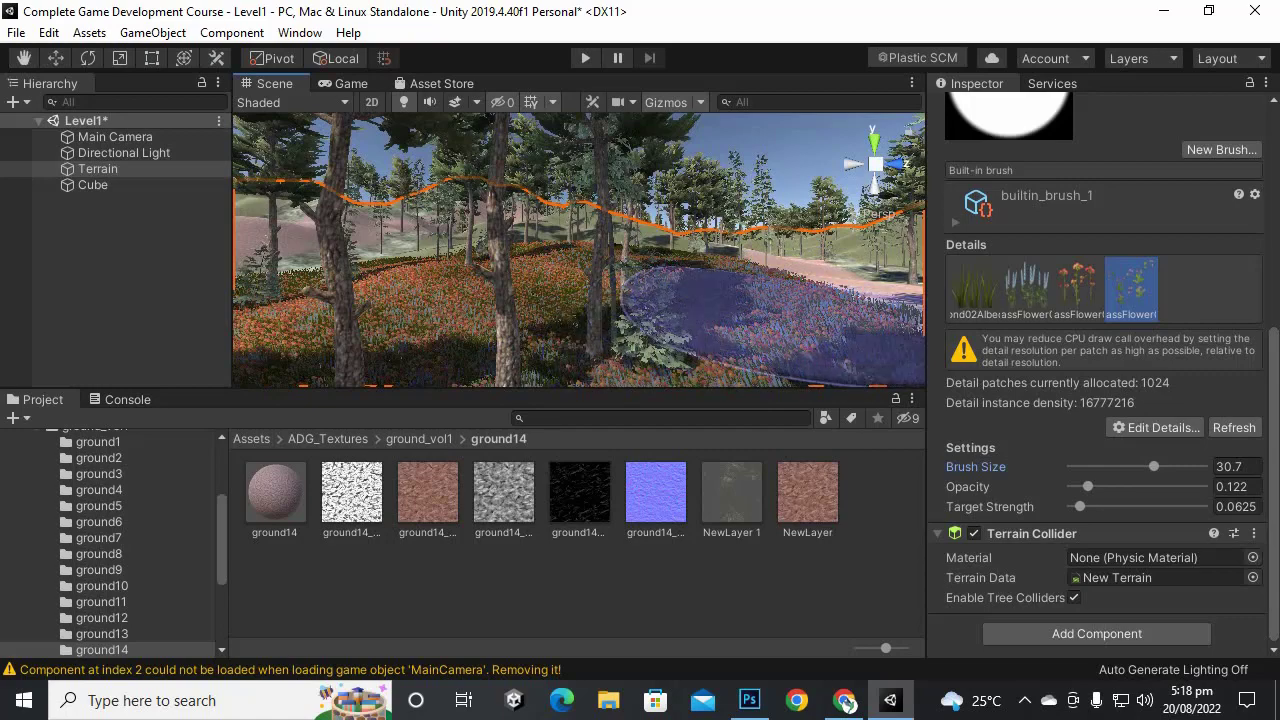
{"action": "middle_click_drag", "start_coordinate": [600, 330], "coordinate": [722, 335]}
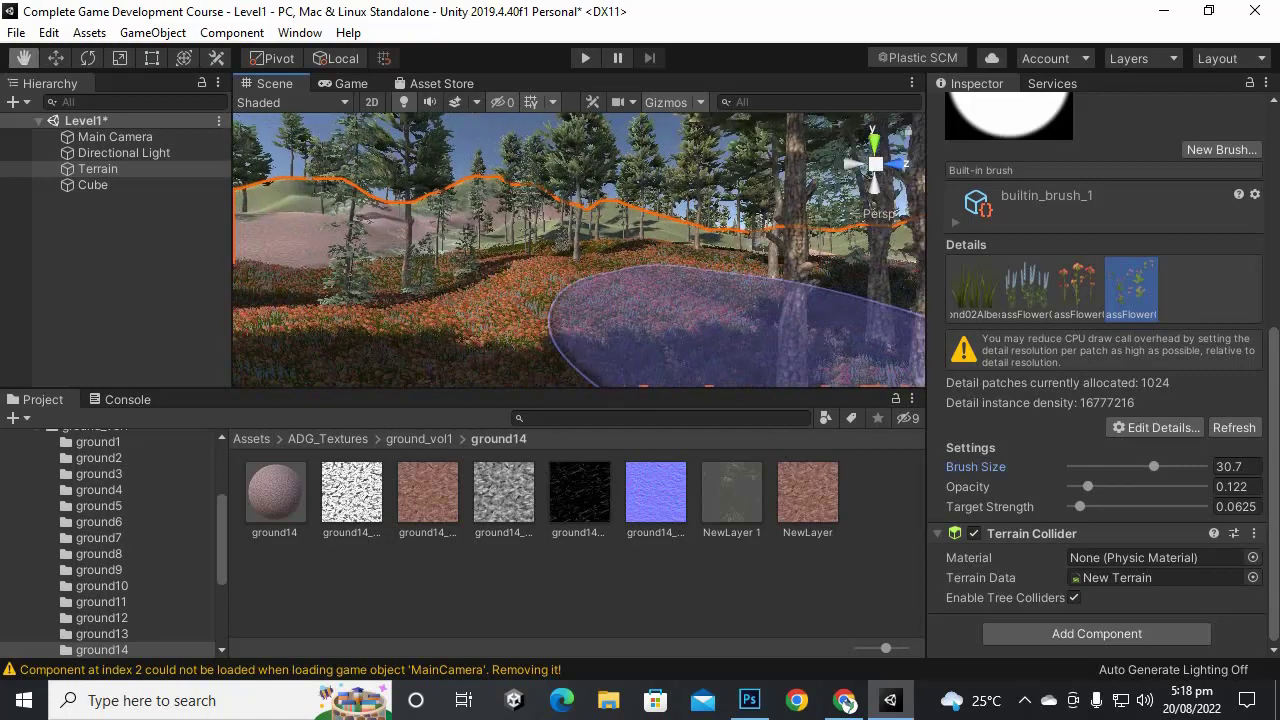
{"action": "mouse_move", "coordinate": [760, 318]}
{"action": "right_mouse_down"}
{"action": "mouse_move", "coordinate": [616, 305]}
{"action": "mouse_move", "coordinate": [808, 278]}
{"action": "mouse_move", "coordinate": [820, 288]}
{"action": "mouse_move", "coordinate": [760, 300]}
{"action": "mouse_move", "coordinate": [765, 276]}
{"action": "mouse_move", "coordinate": [815, 270]}
{"action": "mouse_move", "coordinate": [680, 260]}
{"action": "right_mouse_up"}
{"action": "key", "text": "w"}
{"action": "middle_click_drag", "start_coordinate": [680, 260], "coordinate": [746, 278]}
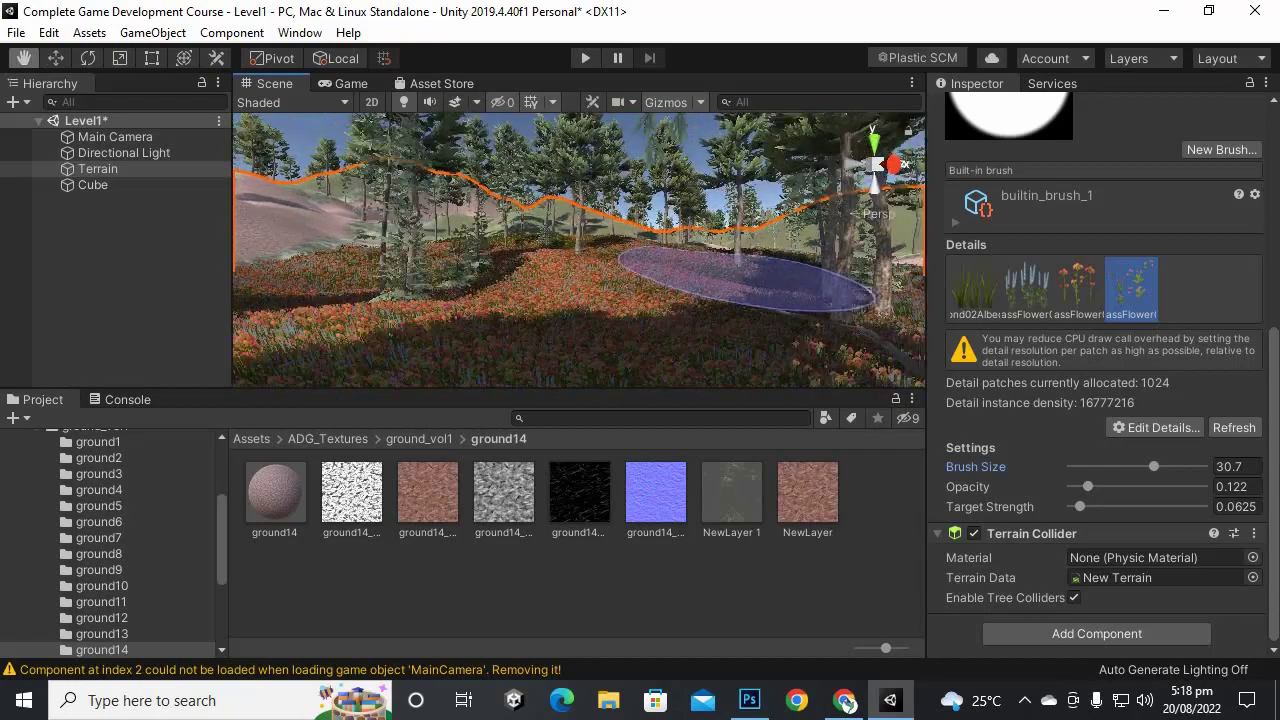
{"action": "mouse_move", "coordinate": [746, 280]}
{"action": "right_mouse_down"}
{"action": "mouse_move", "coordinate": [735, 325]}
{"action": "mouse_move", "coordinate": [715, 330]}
{"action": "mouse_move", "coordinate": [760, 330]}
{"action": "mouse_move", "coordinate": [640, 335]}
{"action": "right_mouse_up"}
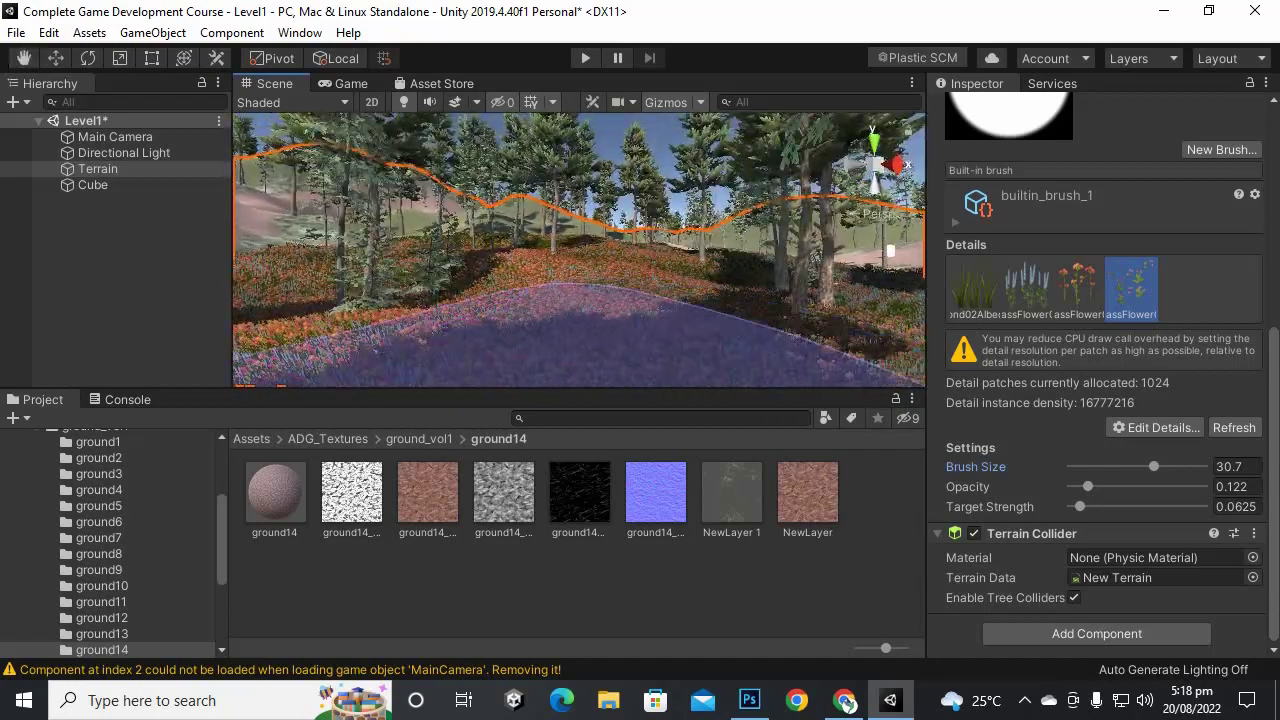
{"action": "left_click", "coordinate": [115, 137]}
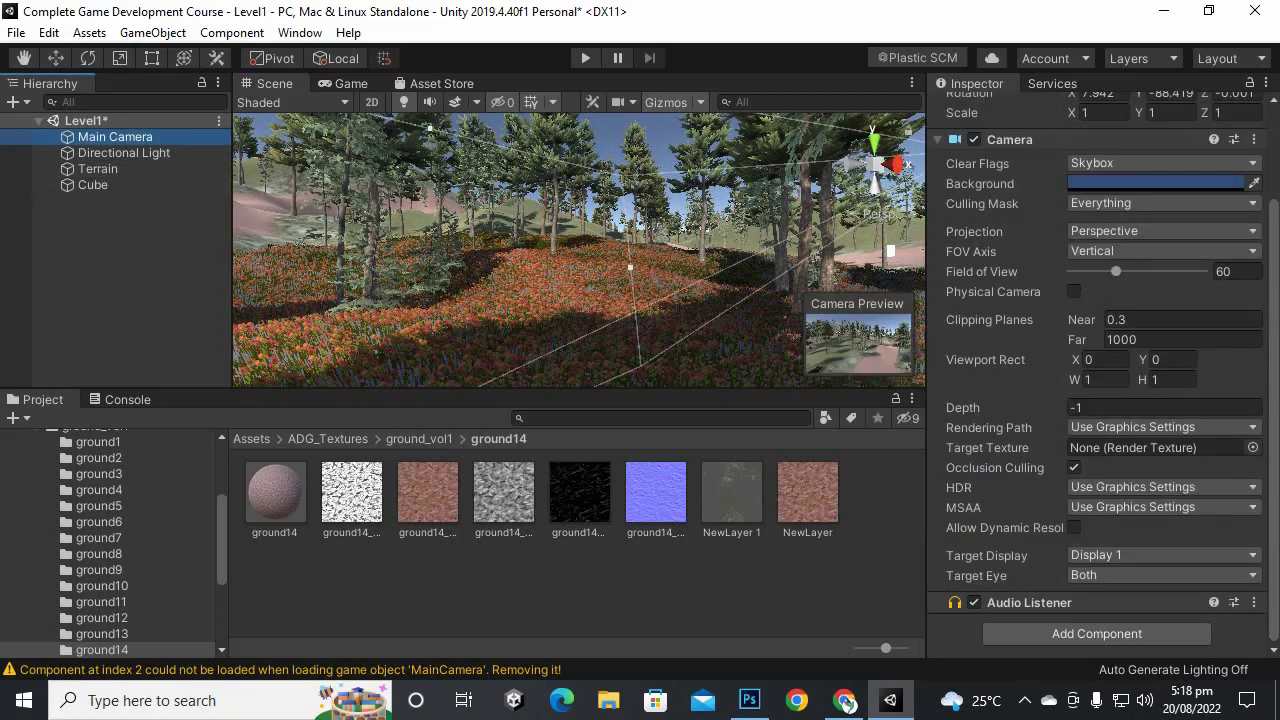
{"action": "key", "text": "ctrl+shift+f"}
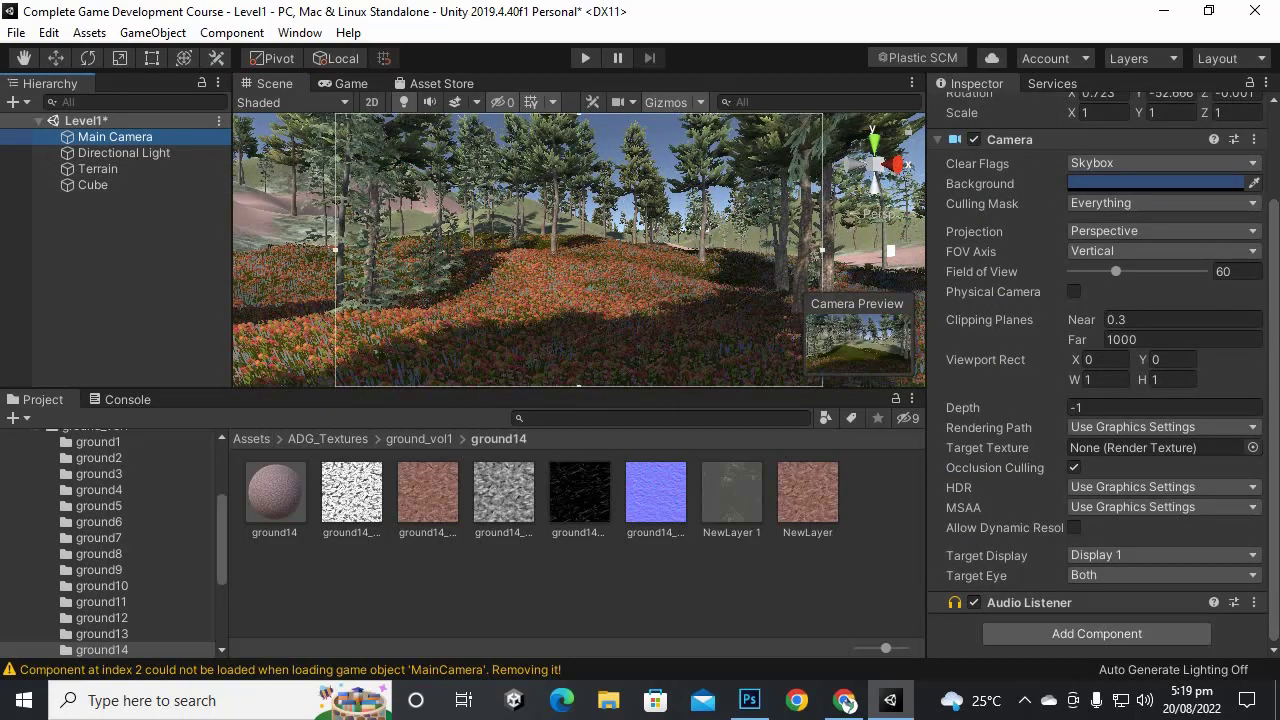
Step: Check the meadow through the game camera and set the Terrain's Detail Distance to 250 in its settings
{"action": "left_click", "coordinate": [350, 83]}
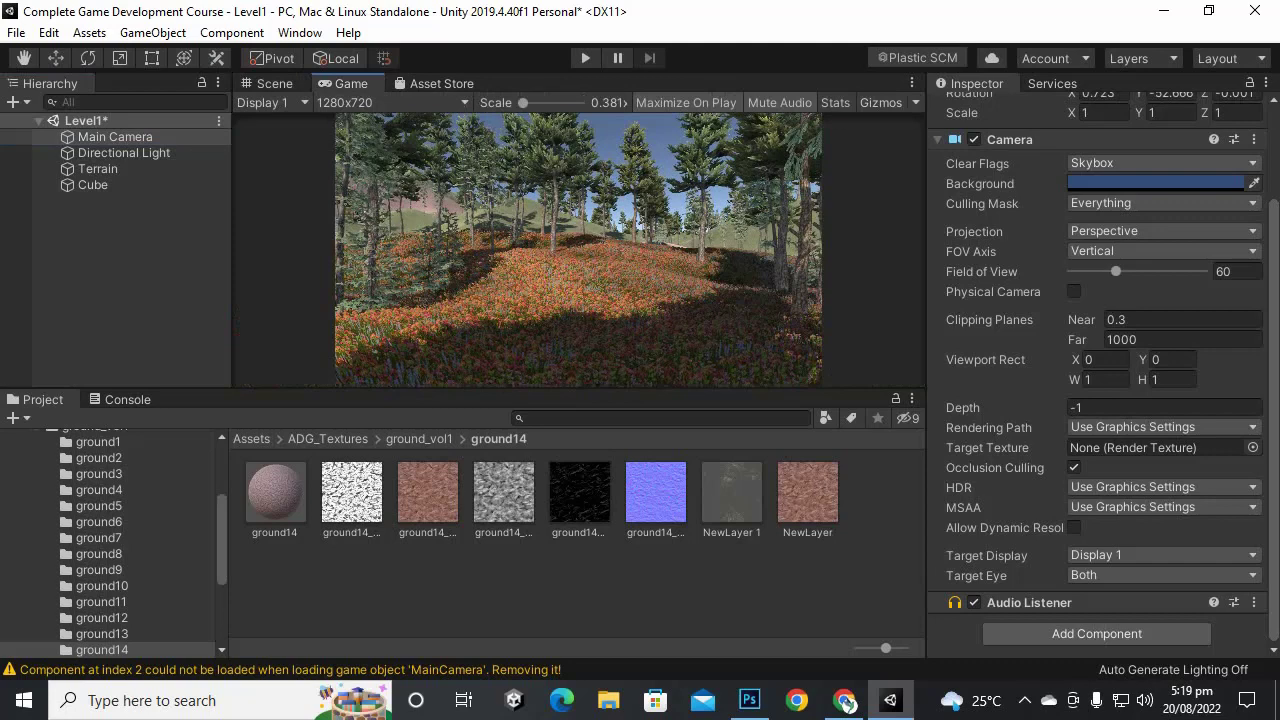
{"action": "left_click", "coordinate": [272, 83]}
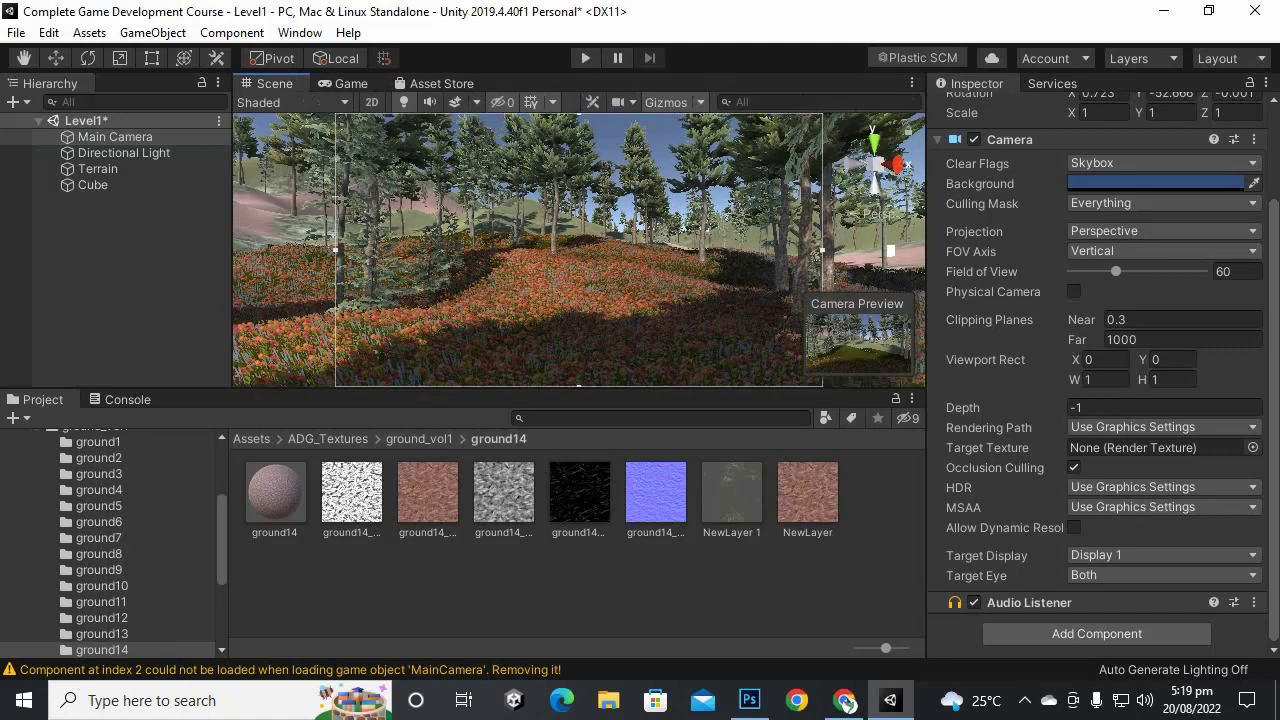
{"action": "left_click", "coordinate": [92, 185]}
{"action": "left_click", "coordinate": [97, 169]}
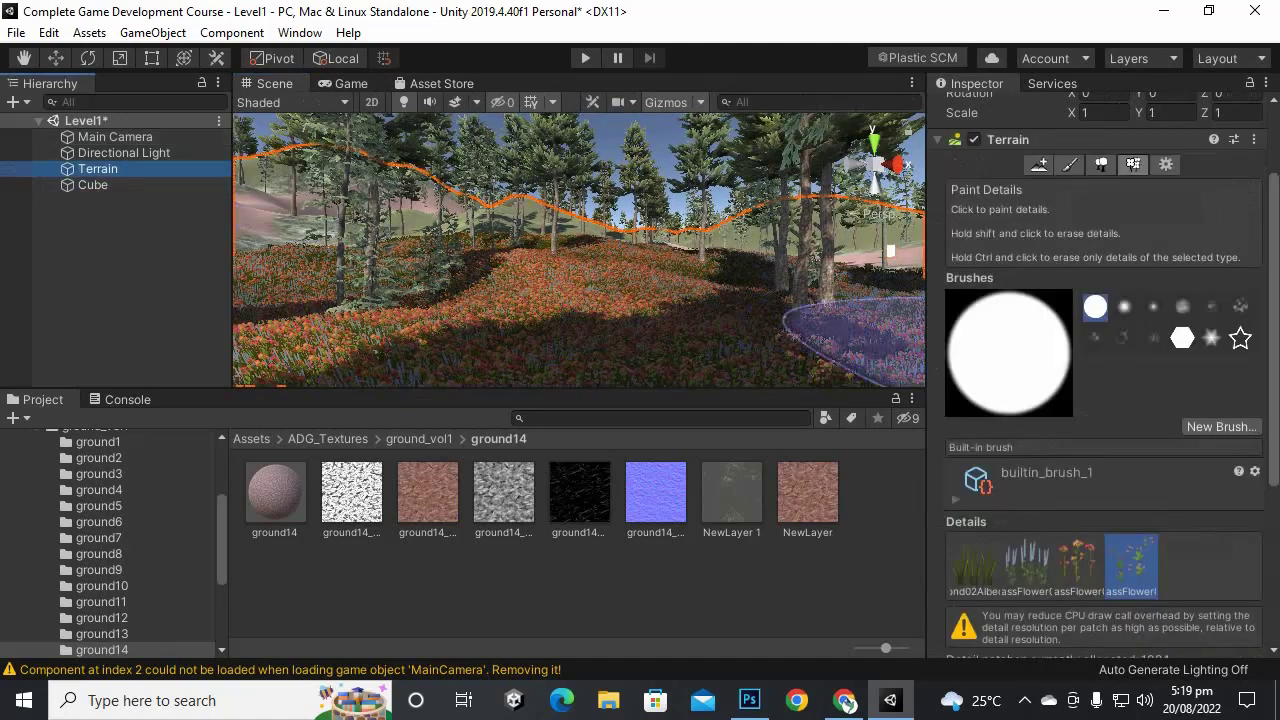
{"action": "scroll", "coordinate": [1100, 400], "scroll_direction": "down", "scroll_amount": 5}
{"action": "scroll", "coordinate": [1100, 400], "scroll_direction": "up", "scroll_amount": 6}
{"action": "left_click", "coordinate": [1166, 278]}
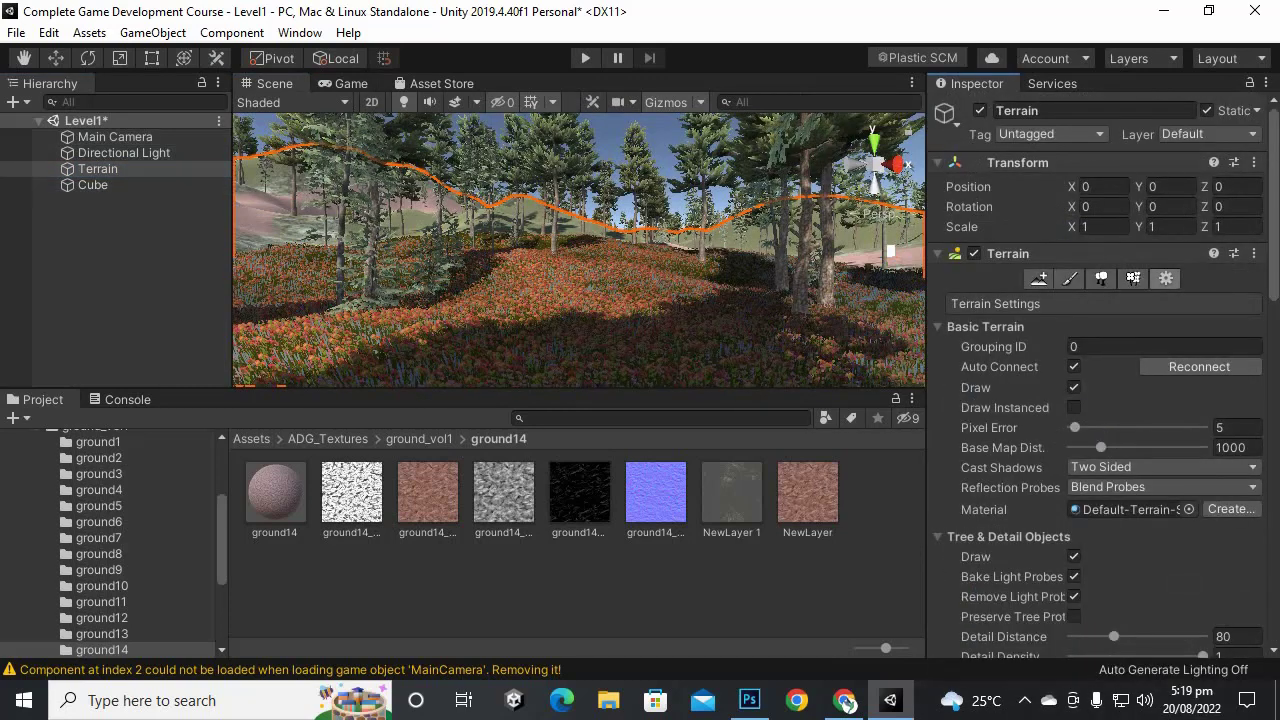
{"action": "scroll", "coordinate": [1100, 400], "scroll_direction": "down", "scroll_amount": 3}
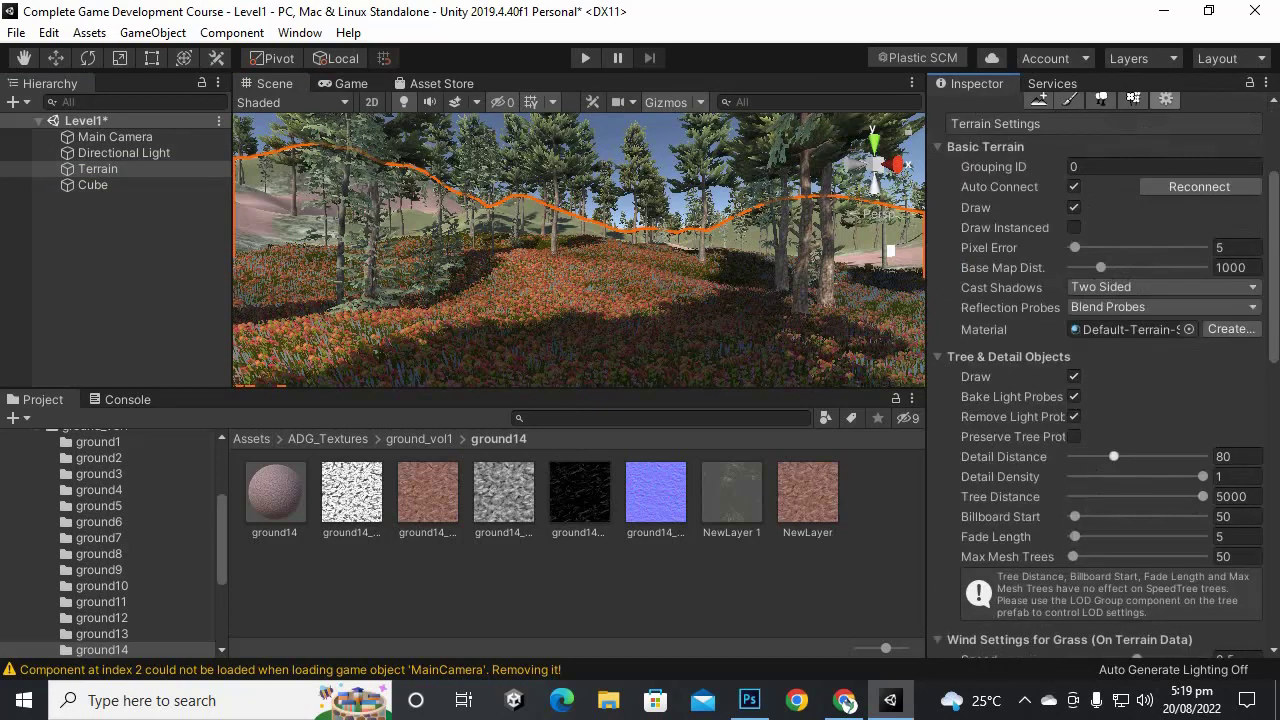
{"action": "left_click_drag", "start_coordinate": [1113, 456], "coordinate": [1202, 456]}
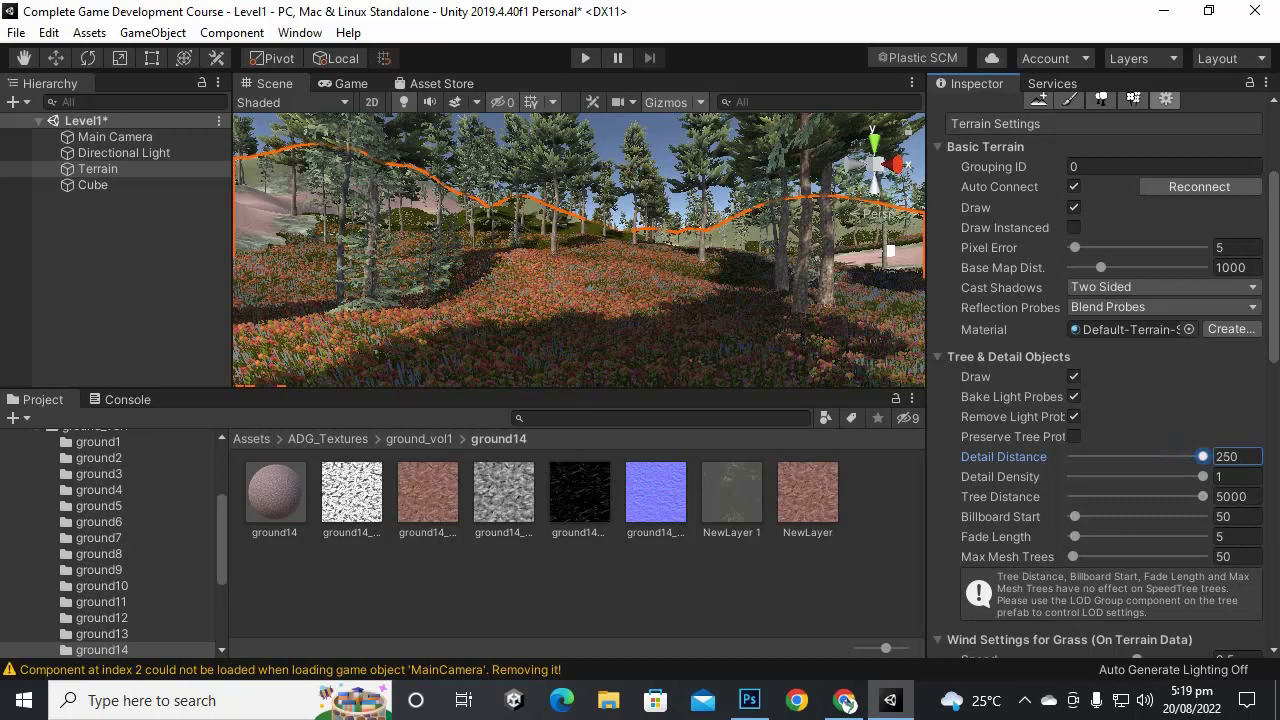
Step: Set the terrain's Billboard Start to 827, Fade Length to 83 and Max Mesh Trees to 3180
{"action": "left_click_drag", "start_coordinate": [1075, 516], "coordinate": [1113, 556]}
{"action": "left_click", "coordinate": [1075, 536]}
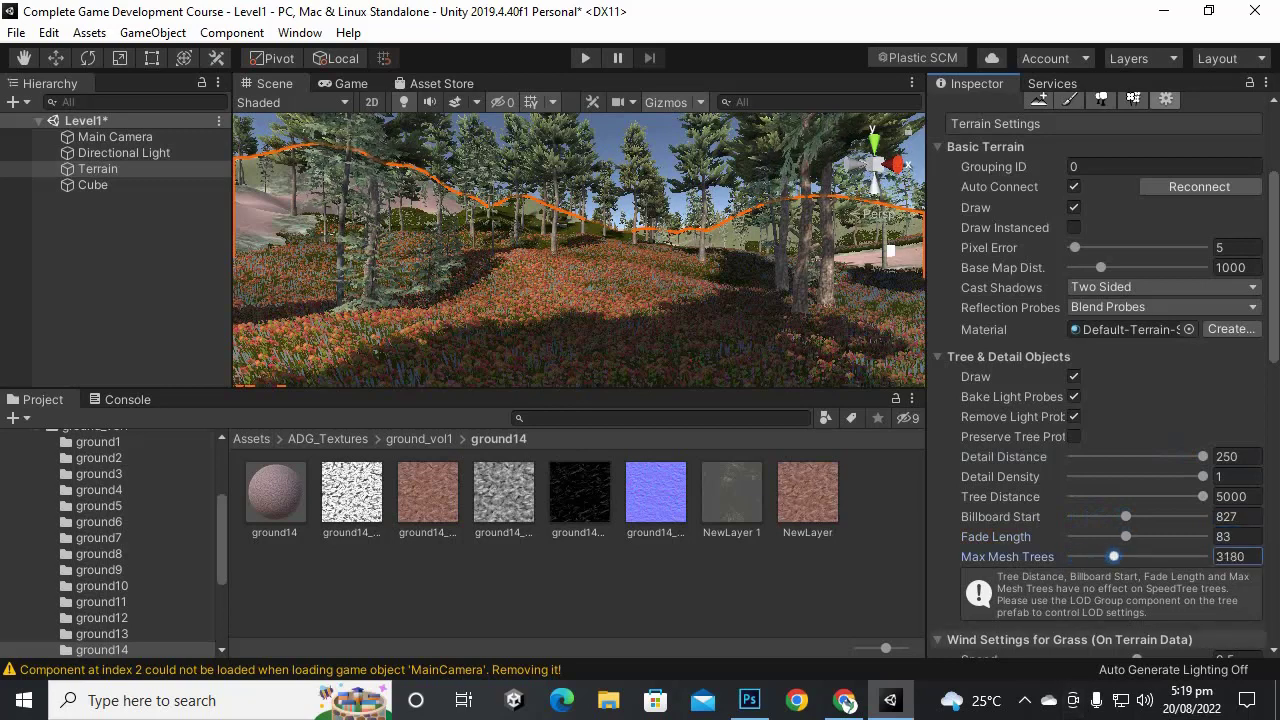
{"action": "scroll", "coordinate": [1100, 450], "scroll_direction": "down", "scroll_amount": 3}
{"action": "scroll", "coordinate": [1100, 400], "scroll_direction": "down", "scroll_amount": 6}
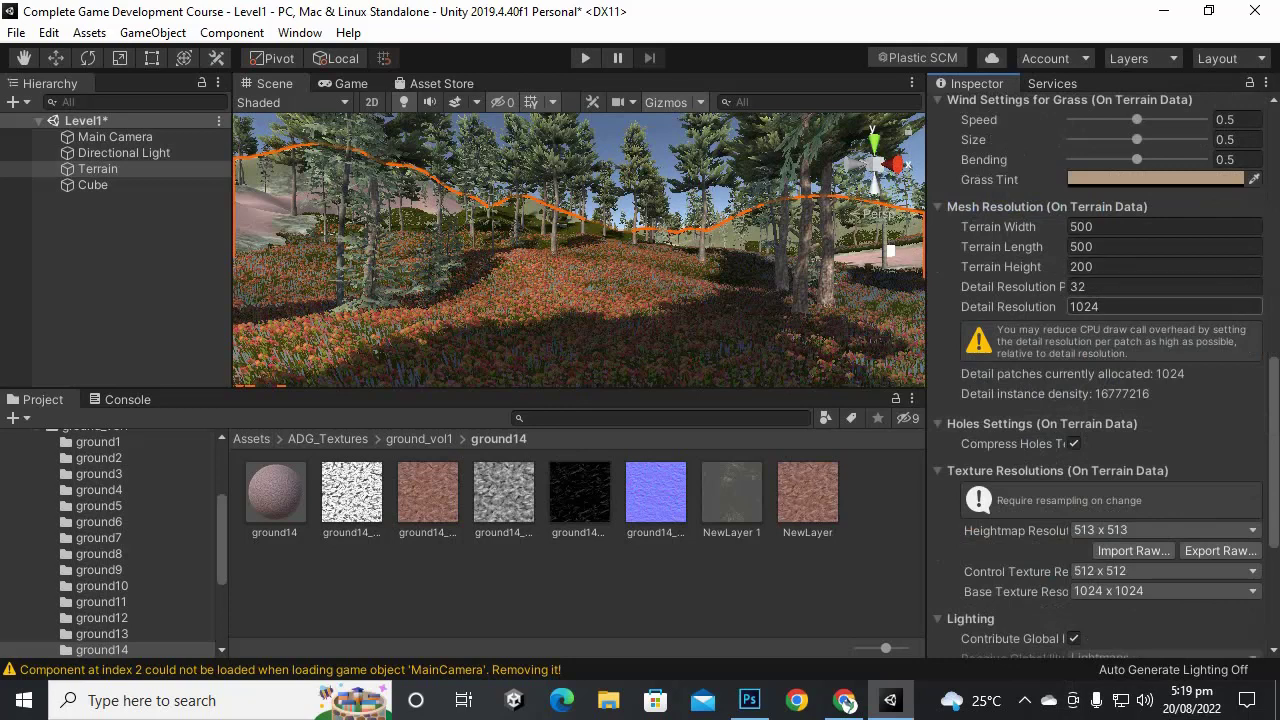
{"action": "scroll", "coordinate": [1100, 380], "scroll_direction": "up", "scroll_amount": 10}
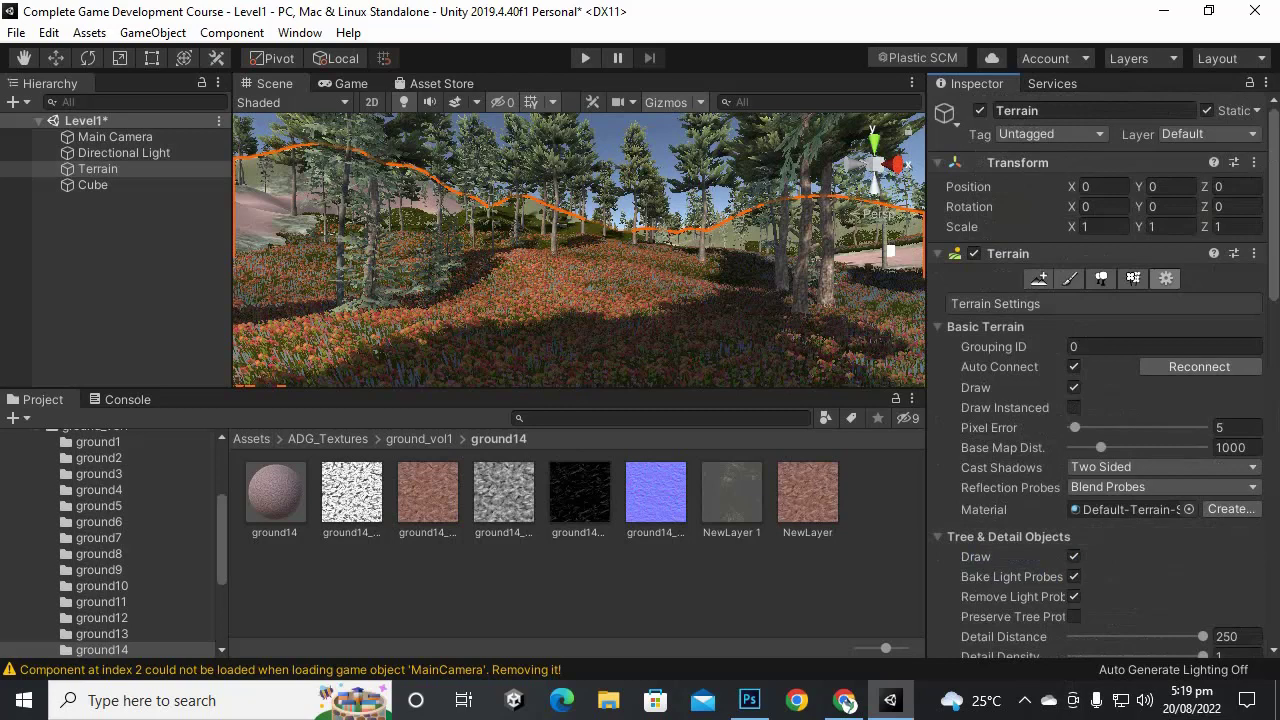
{"action": "scroll", "coordinate": [1010, 380], "scroll_direction": "down", "scroll_amount": 6}
{"action": "scroll", "coordinate": [1010, 380], "scroll_direction": "up", "scroll_amount": 6}
Step: Go to the project's top-level Assets folder and open the scene's Lighting settings
{"action": "left_click", "coordinate": [251, 438]}
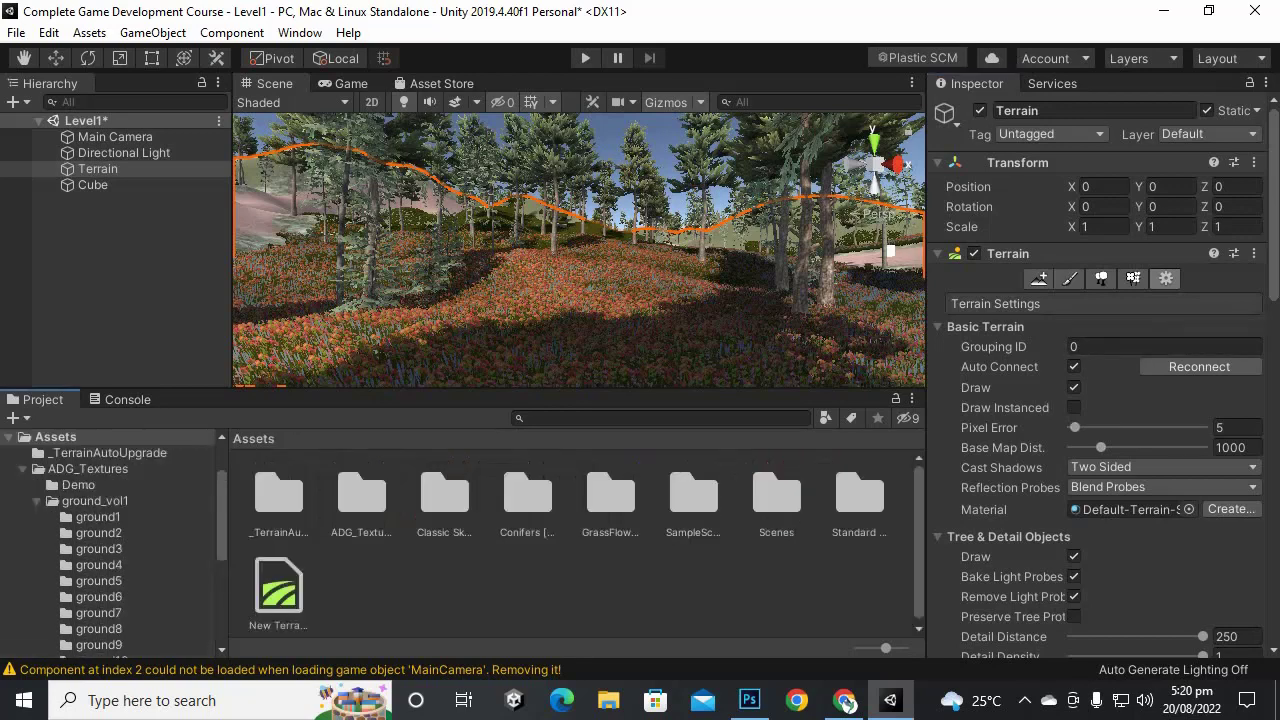
{"action": "left_click", "coordinate": [300, 32]}
{"action": "mouse_move", "coordinate": [410, 302]}
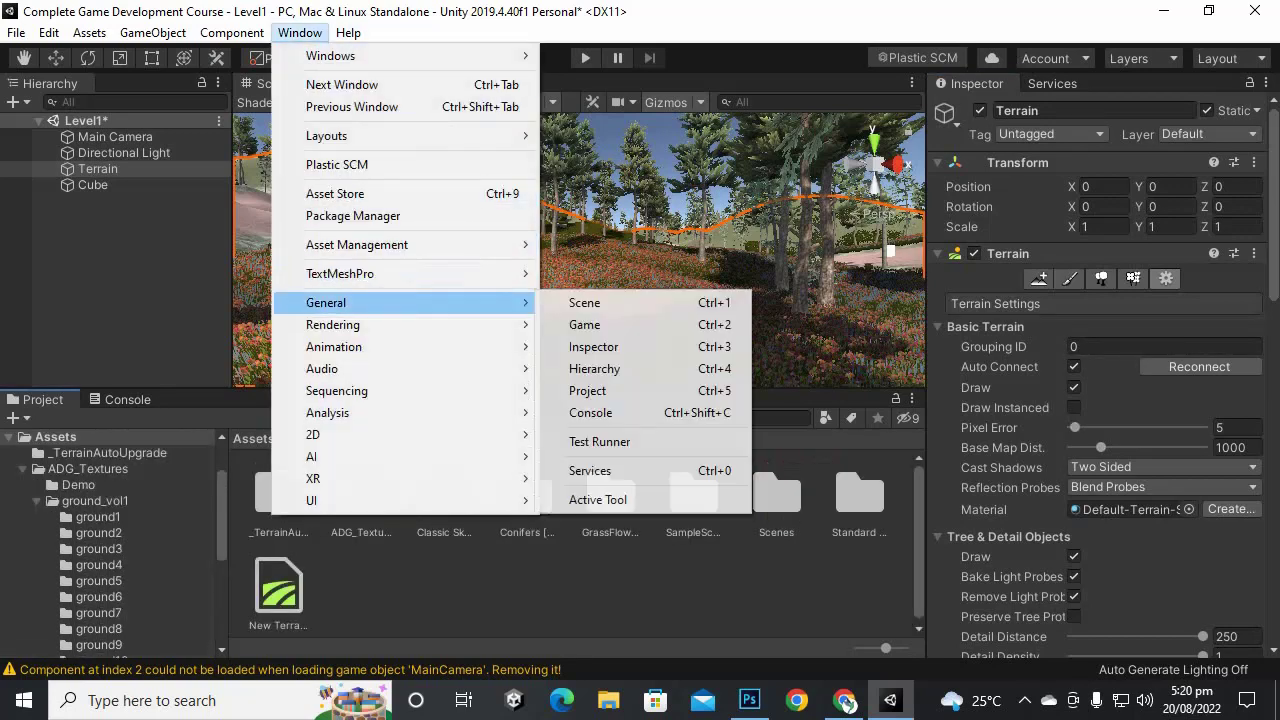
{"action": "mouse_move", "coordinate": [332, 324]}
{"action": "left_click", "coordinate": [613, 324]}
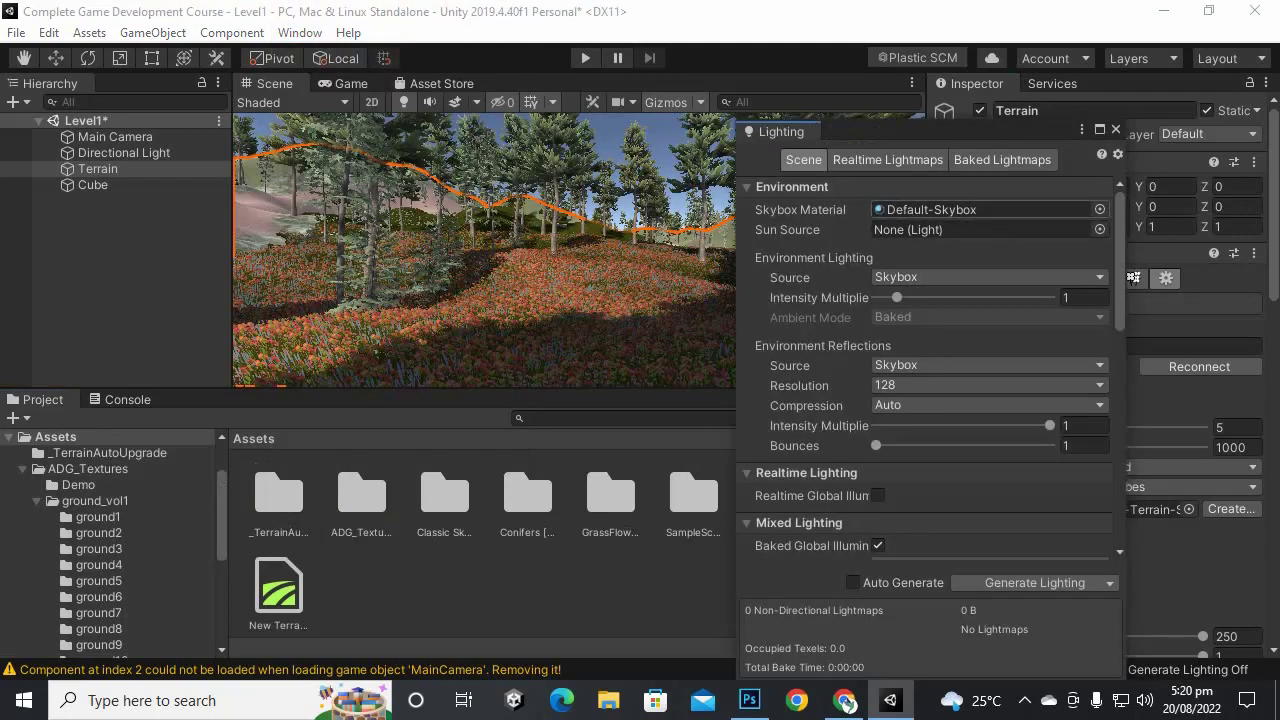
Step: Browse the available sky materials and try sky14 as the scene's skybox
{"action": "left_click", "coordinate": [1099, 209]}
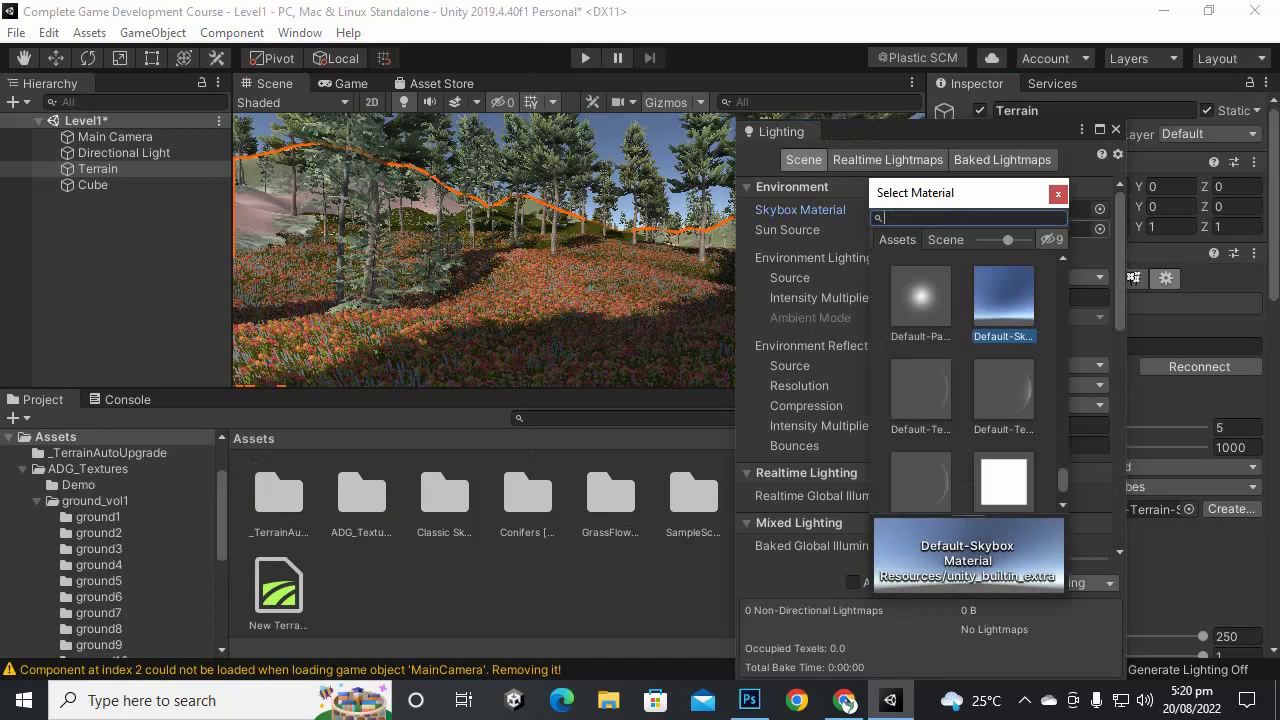
{"action": "scroll", "coordinate": [961, 380], "scroll_direction": "down", "scroll_amount": 10}
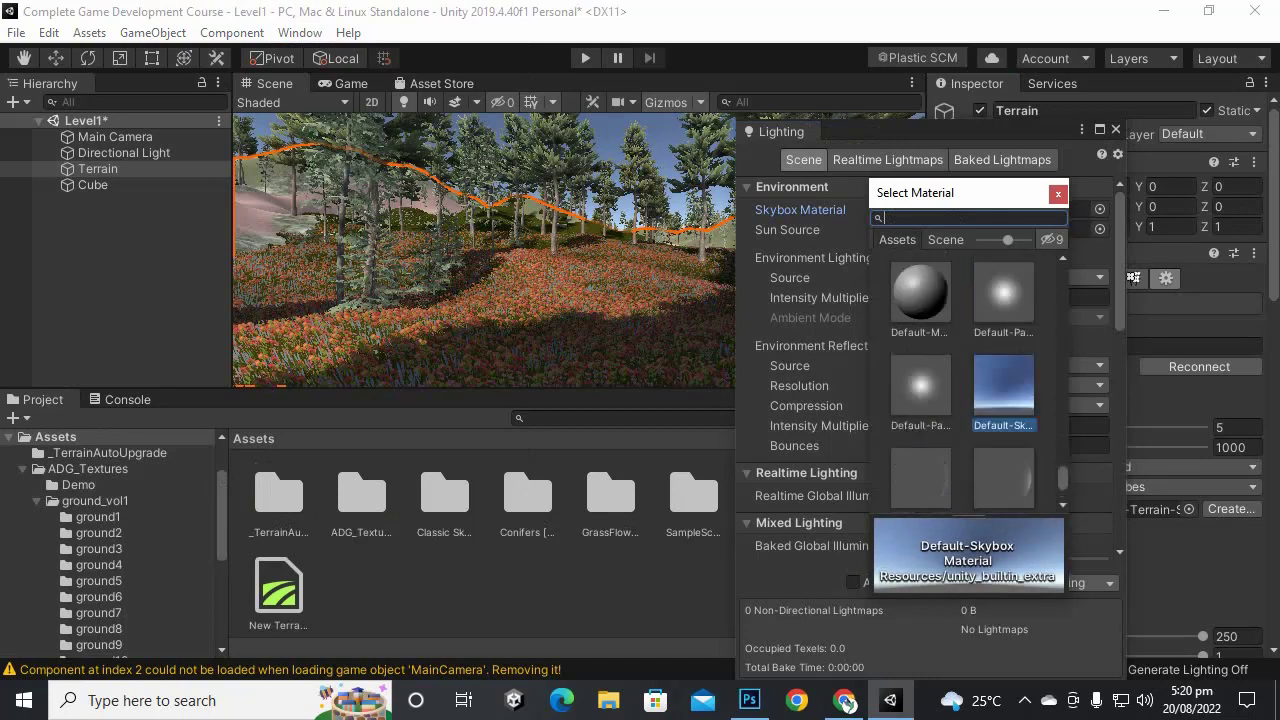
{"action": "scroll", "coordinate": [961, 380], "scroll_direction": "up", "scroll_amount": 15}
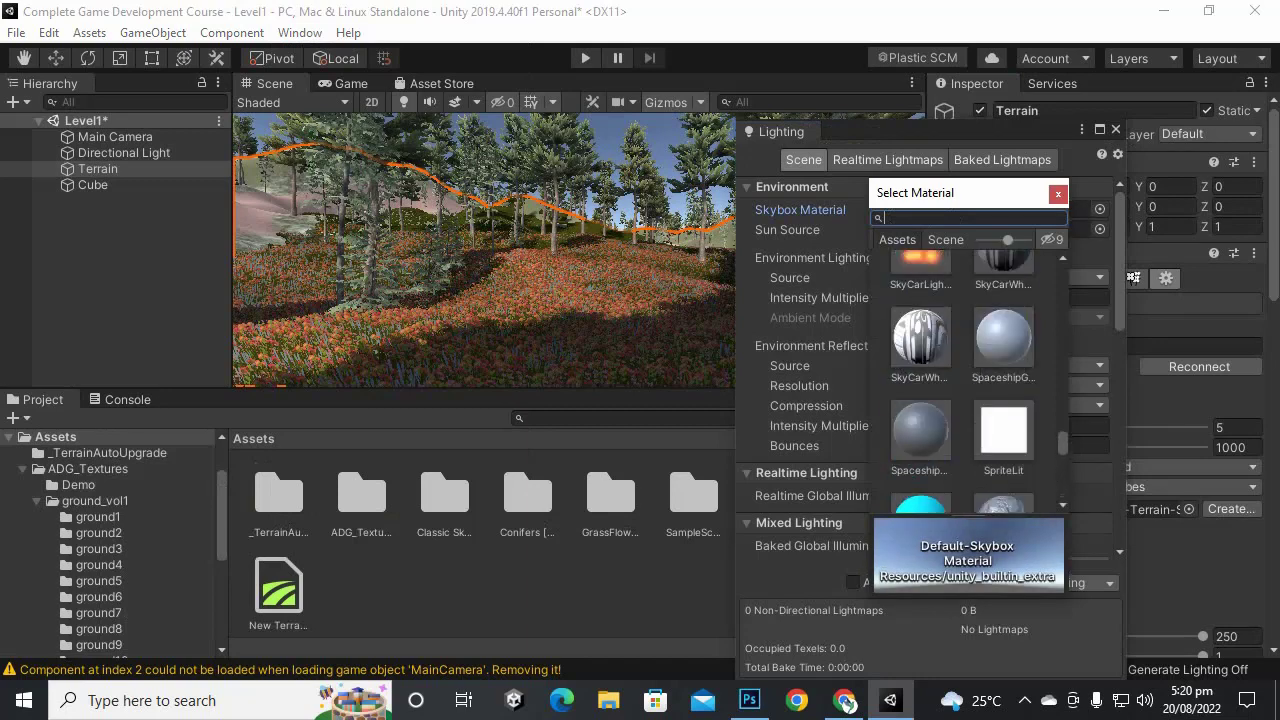
{"action": "scroll", "coordinate": [963, 382], "scroll_direction": "up", "scroll_amount": 5}
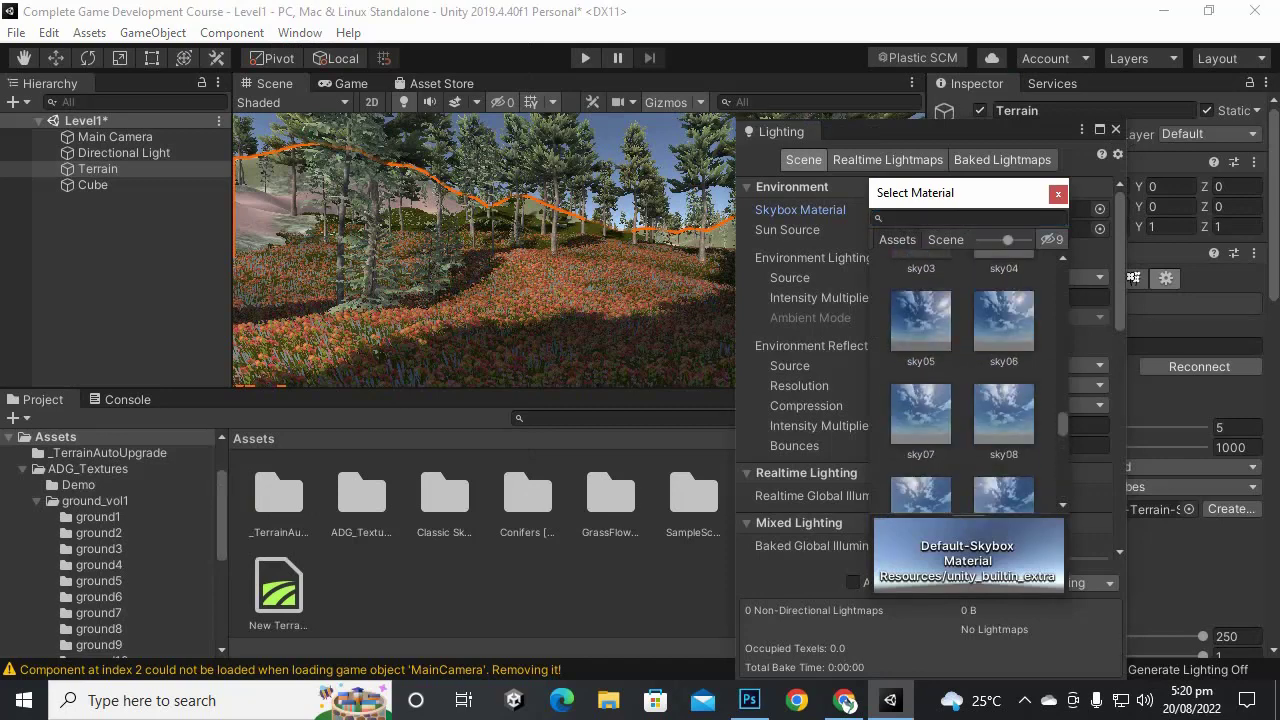
{"action": "scroll", "coordinate": [961, 380], "scroll_direction": "up", "scroll_amount": 1}
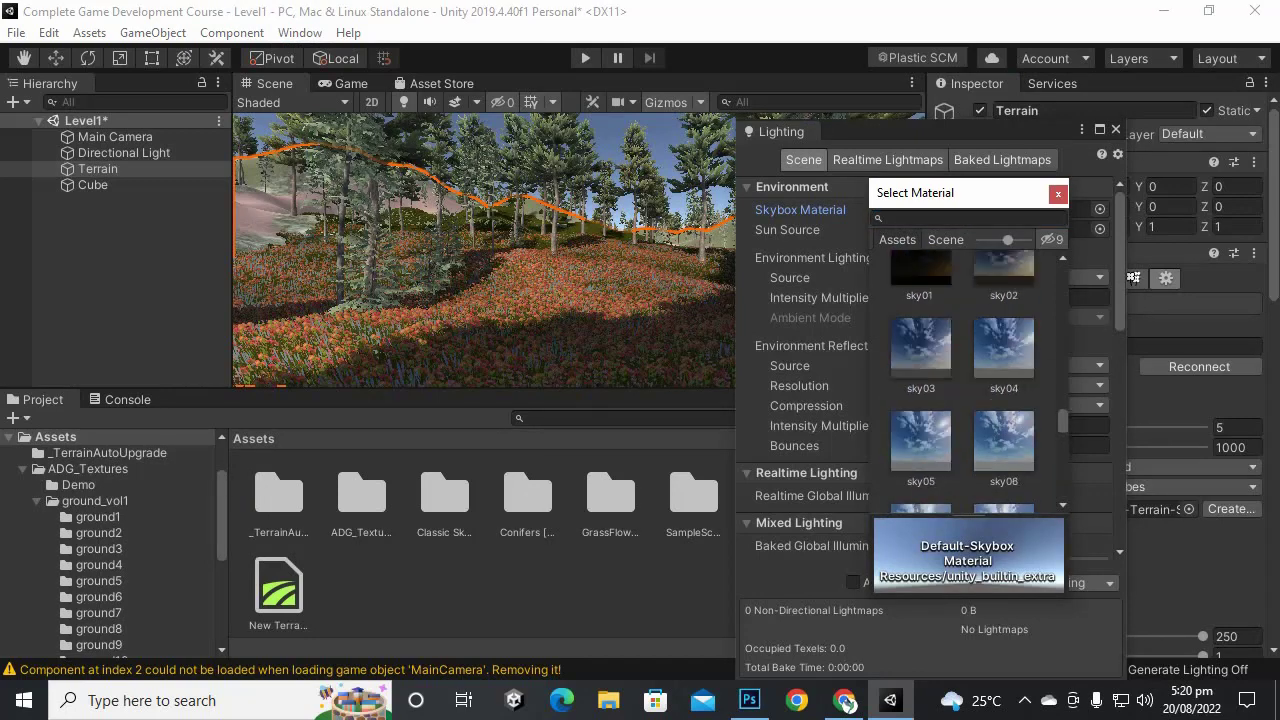
{"action": "scroll", "coordinate": [961, 380], "scroll_direction": "up", "scroll_amount": 1}
{"action": "scroll", "coordinate": [963, 382], "scroll_direction": "up", "scroll_amount": 3}
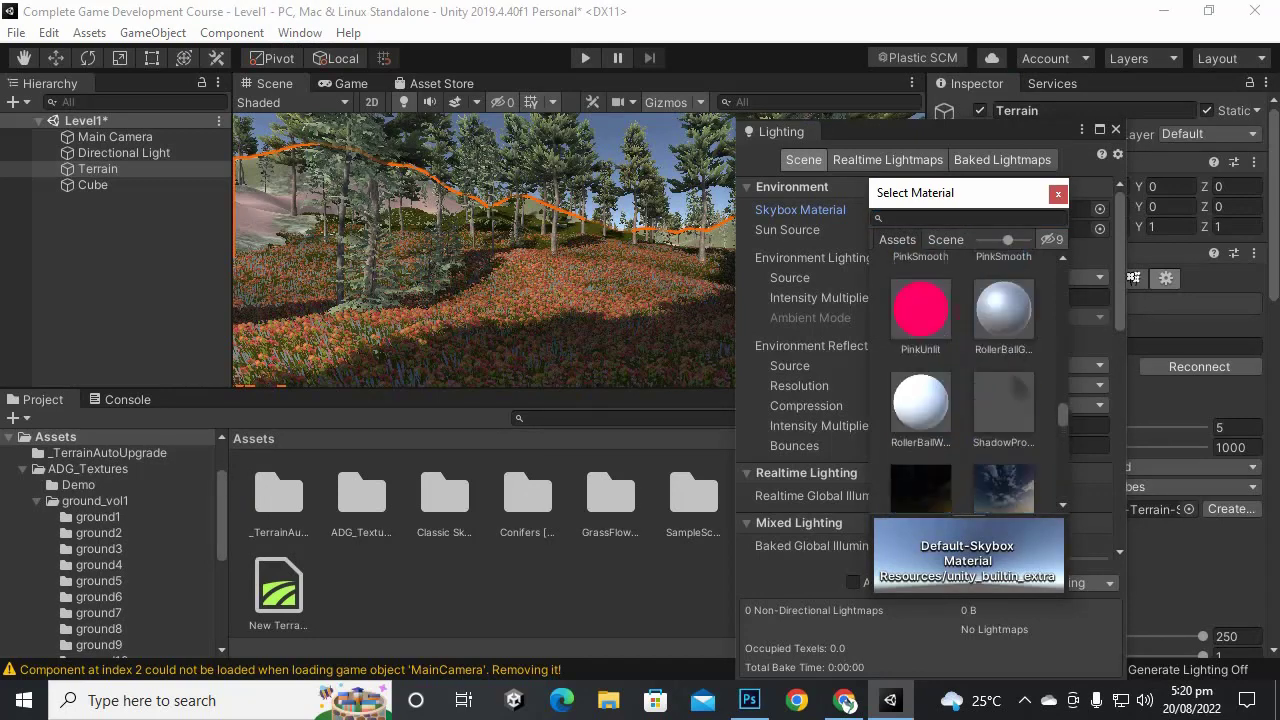
{"action": "scroll", "coordinate": [963, 382], "scroll_direction": "down", "scroll_amount": 10}
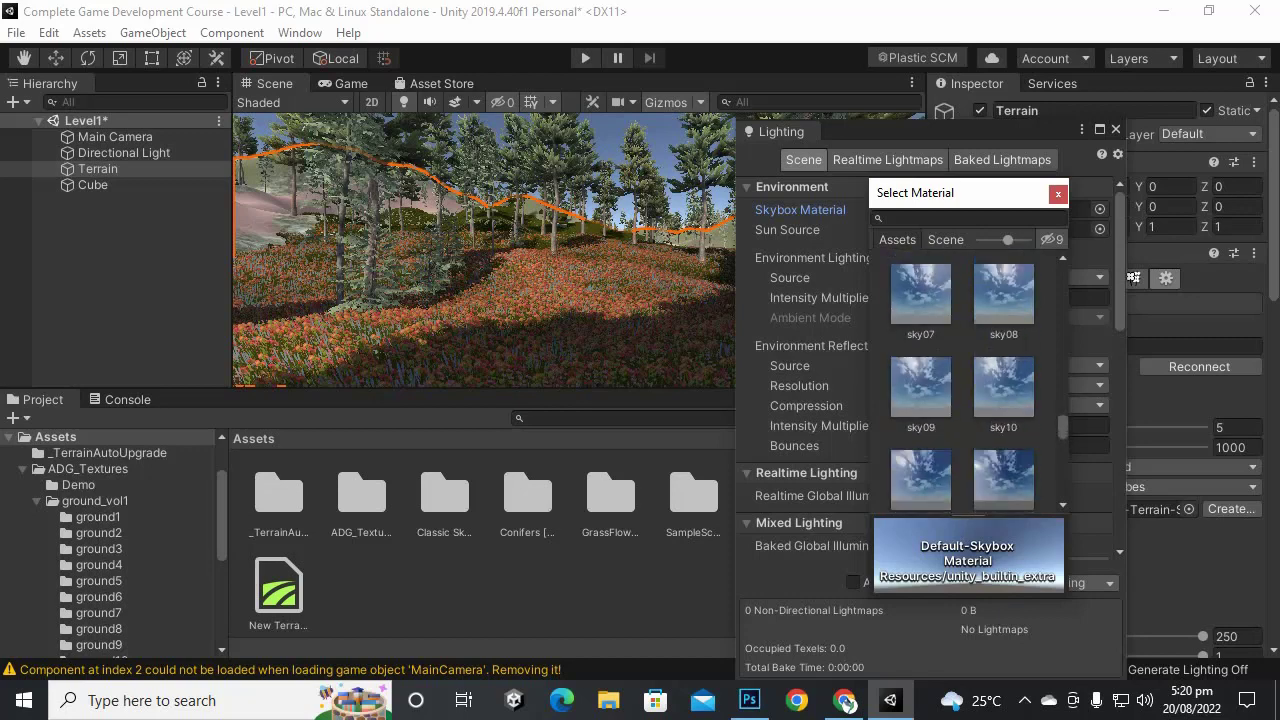
{"action": "scroll", "coordinate": [963, 382], "scroll_direction": "down", "scroll_amount": 2}
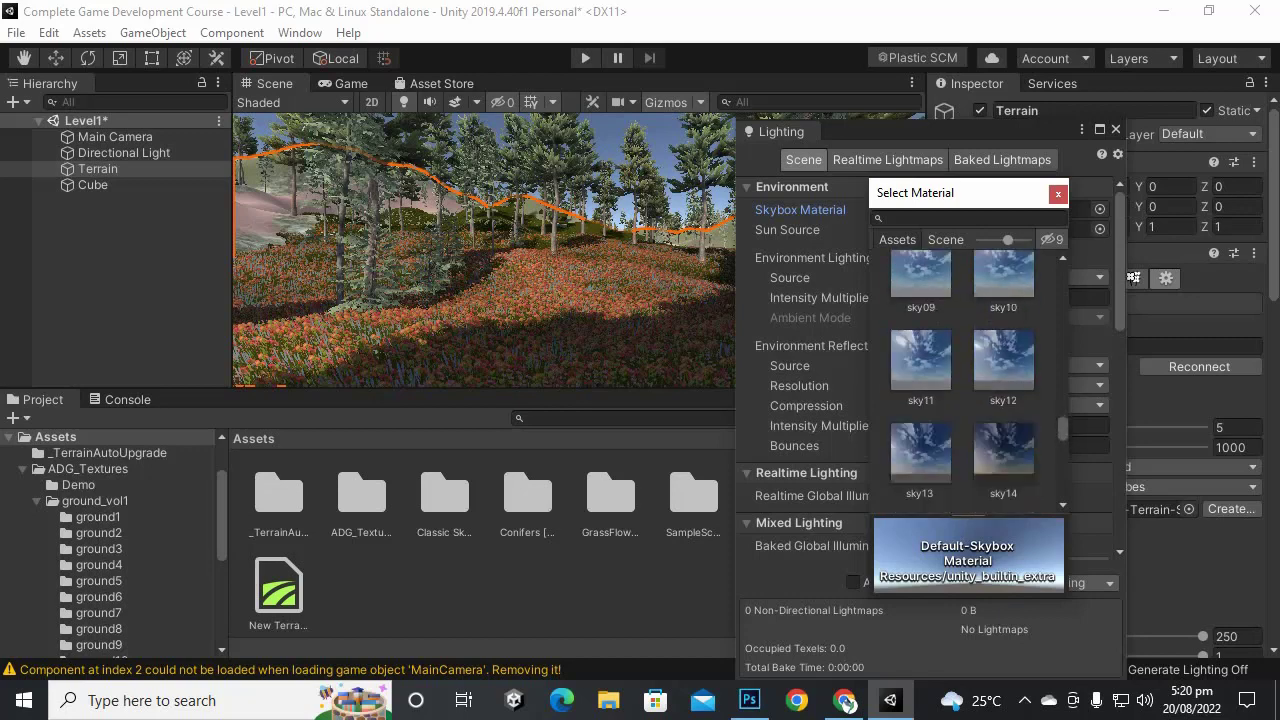
{"action": "left_click", "coordinate": [1003, 452]}
{"action": "double_click", "coordinate": [1003, 452]}
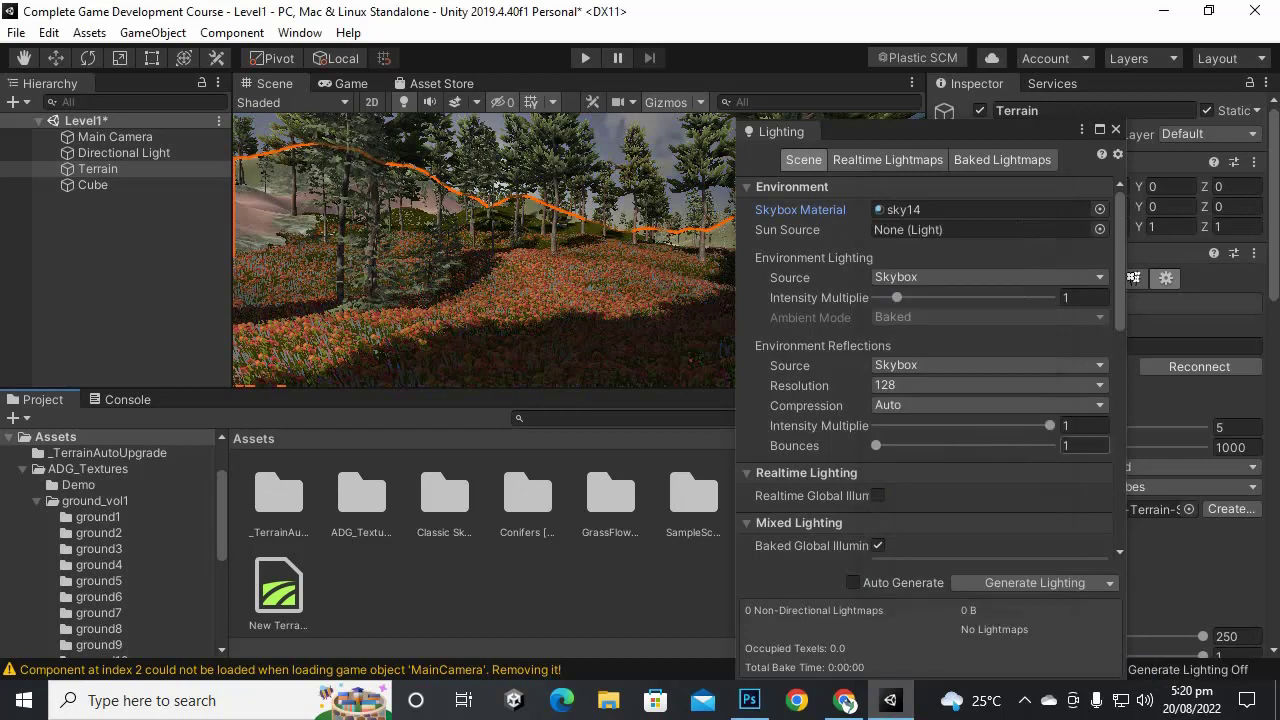
Step: Move the Lighting window clear of the scene view and set the skybox material to sky12
{"action": "left_click_drag", "start_coordinate": [990, 131], "coordinate": [1158, 188]}
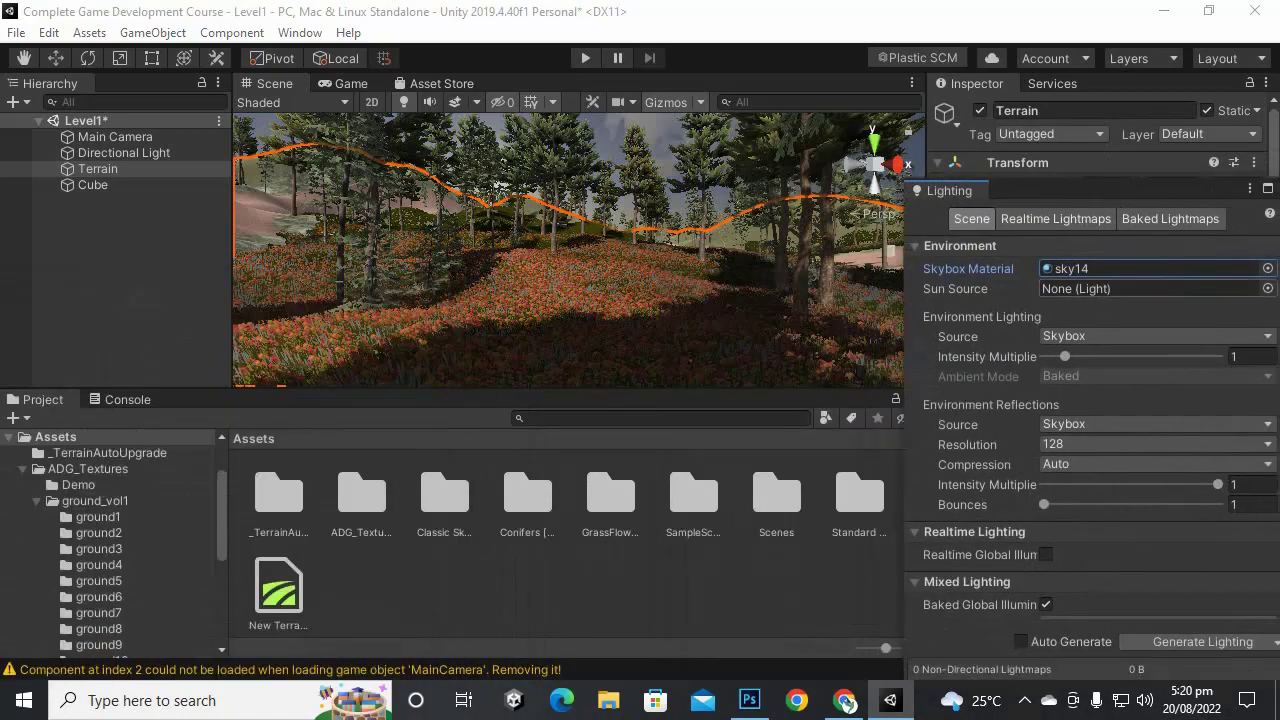
{"action": "left_click", "coordinate": [1267, 268]}
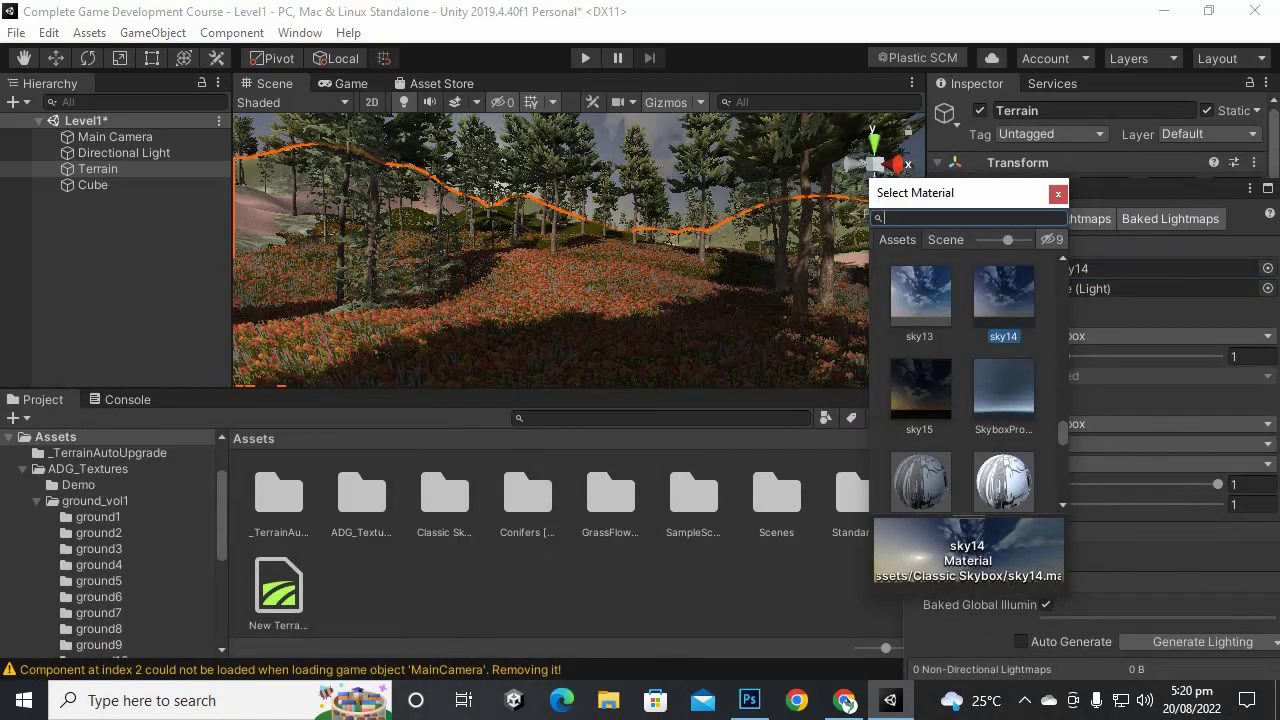
{"action": "scroll", "coordinate": [962, 385], "scroll_direction": "up", "scroll_amount": 3}
{"action": "left_click", "coordinate": [1003, 270]}
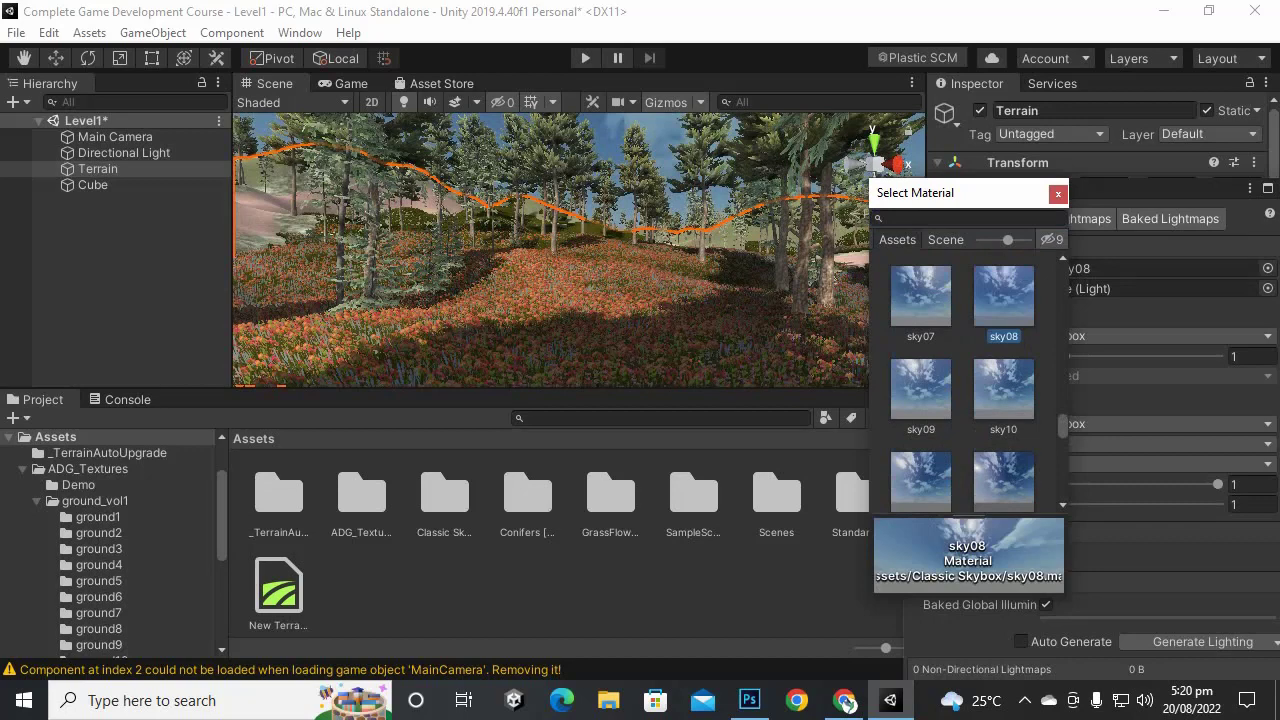
{"action": "double_click", "coordinate": [1003, 482]}
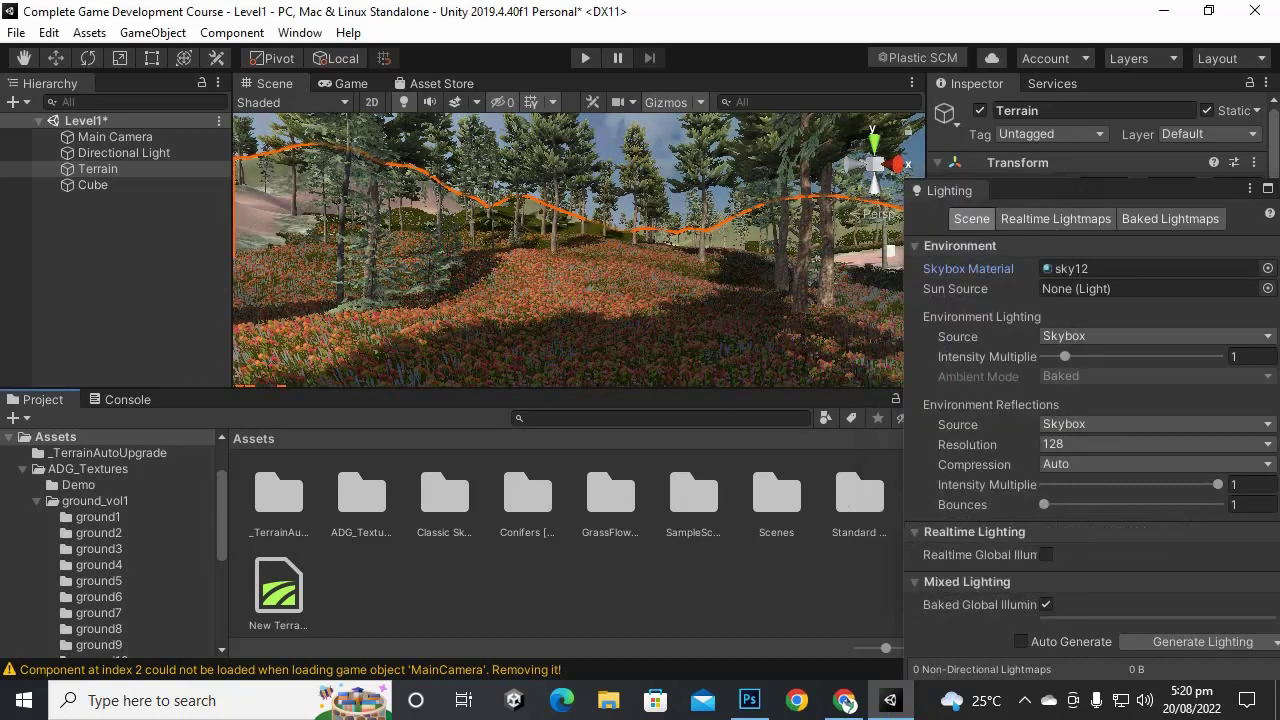
Step: Set the environment lighting source to Color with a light blue-grey ambient color of RGB 163, 172, 191
{"action": "left_click", "coordinate": [1105, 336]}
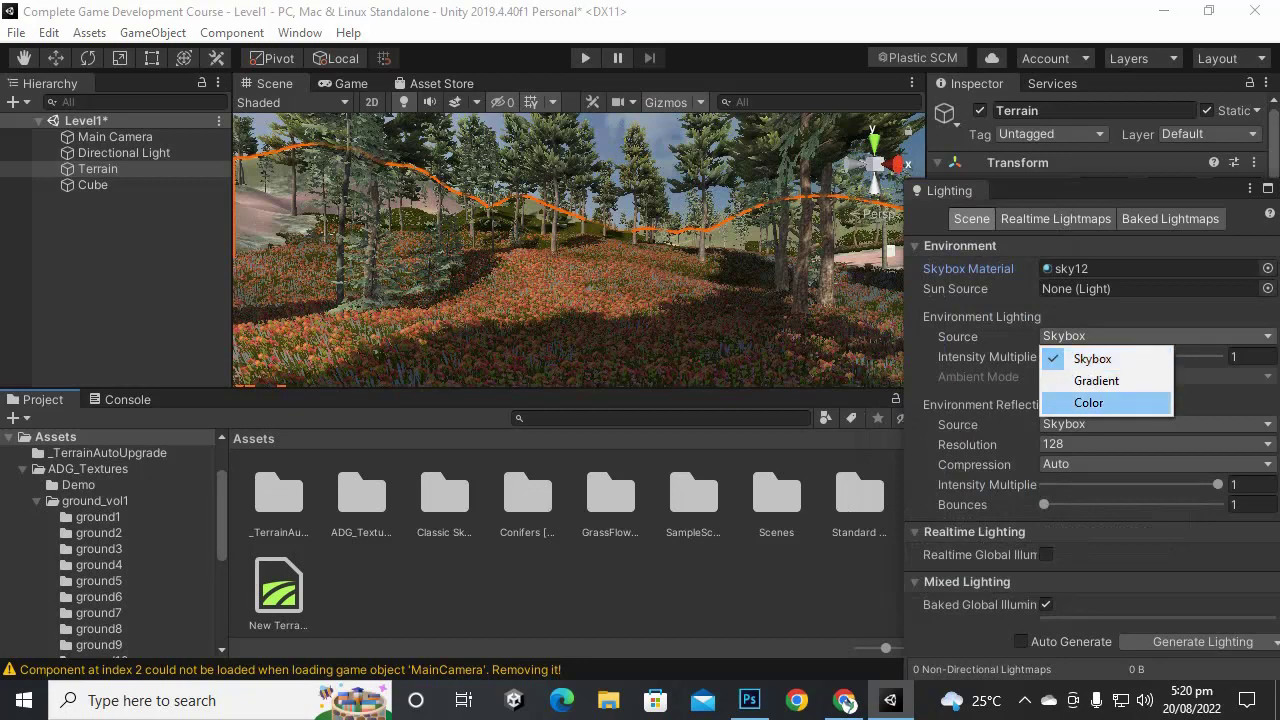
{"action": "left_click", "coordinate": [1088, 402]}
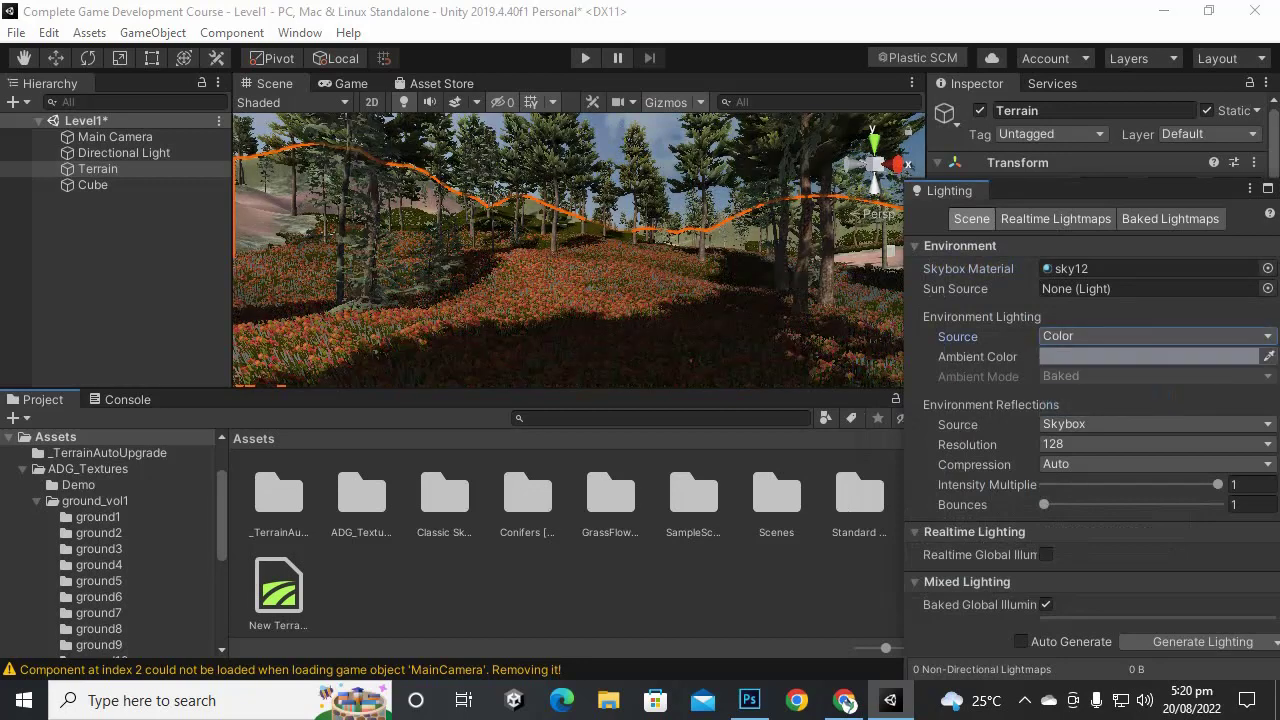
{"action": "left_click", "coordinate": [1150, 356]}
{"action": "left_click", "coordinate": [1103, 299]}
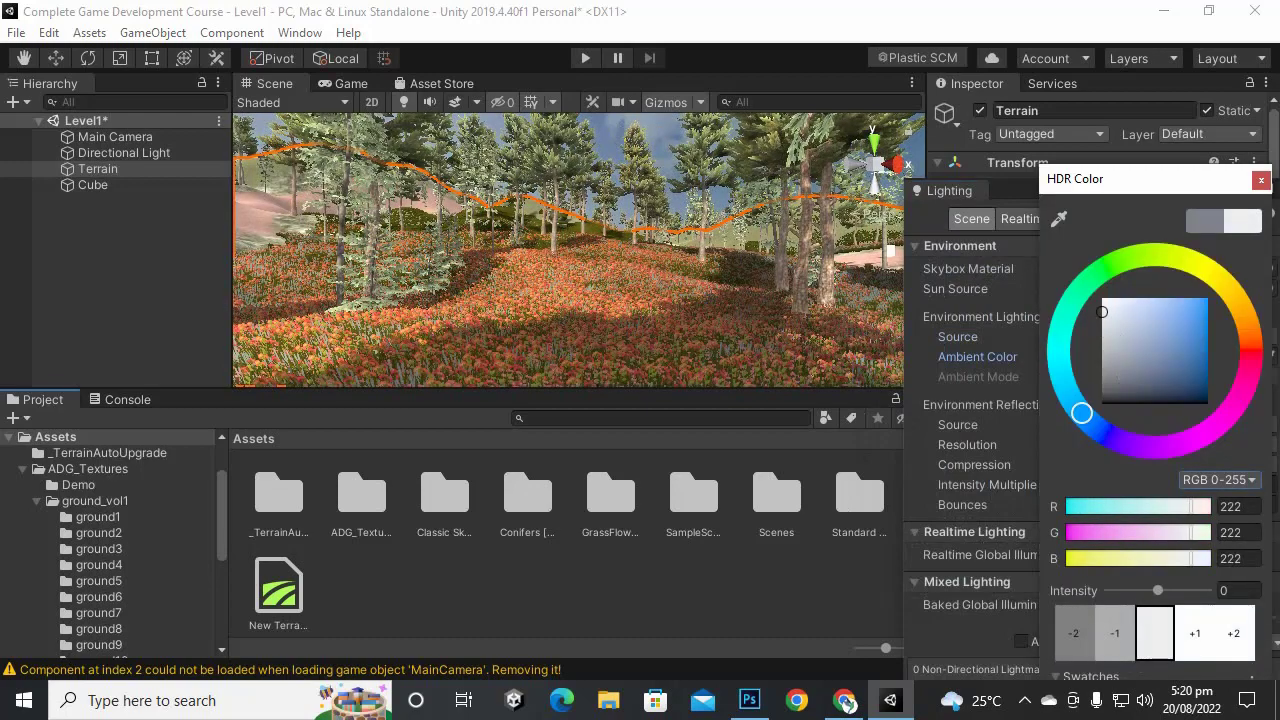
{"action": "mouse_move", "coordinate": [1103, 299]}
{"action": "left_mouse_down"}
{"action": "mouse_move", "coordinate": [1101, 342]}
{"action": "mouse_move", "coordinate": [1119, 325]}
{"action": "left_mouse_up"}
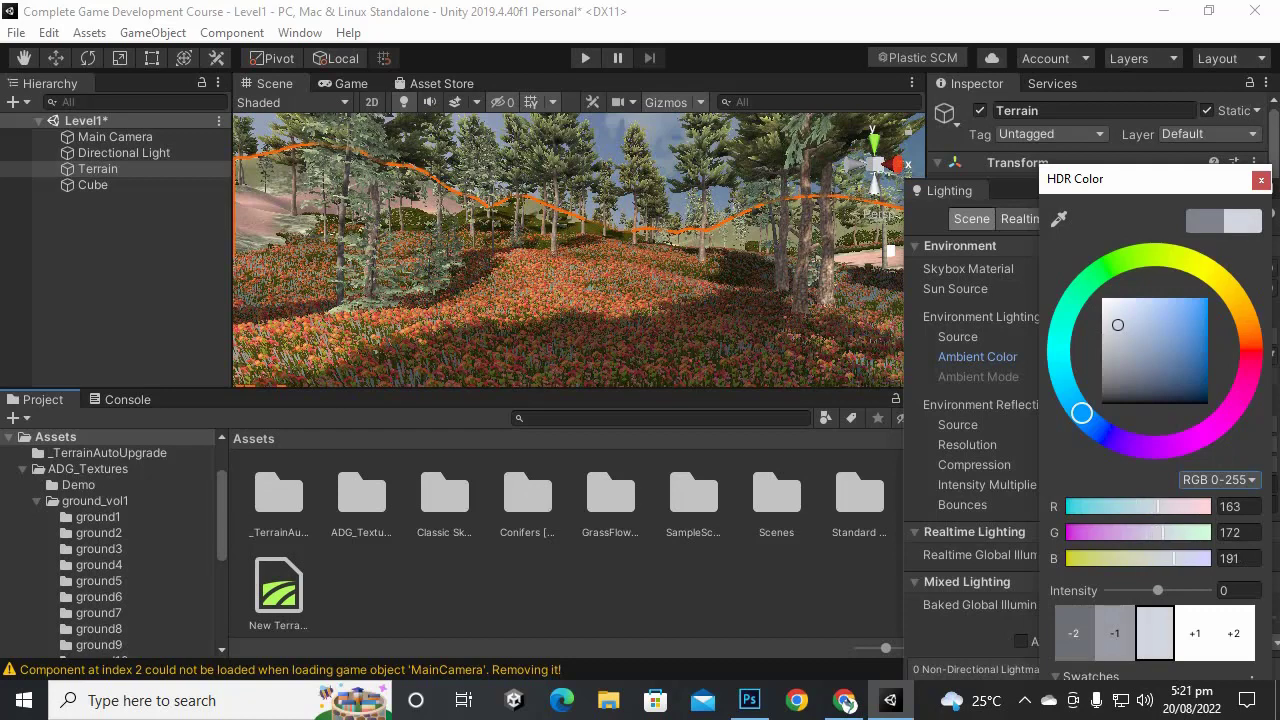
{"action": "left_click", "coordinate": [1261, 180]}
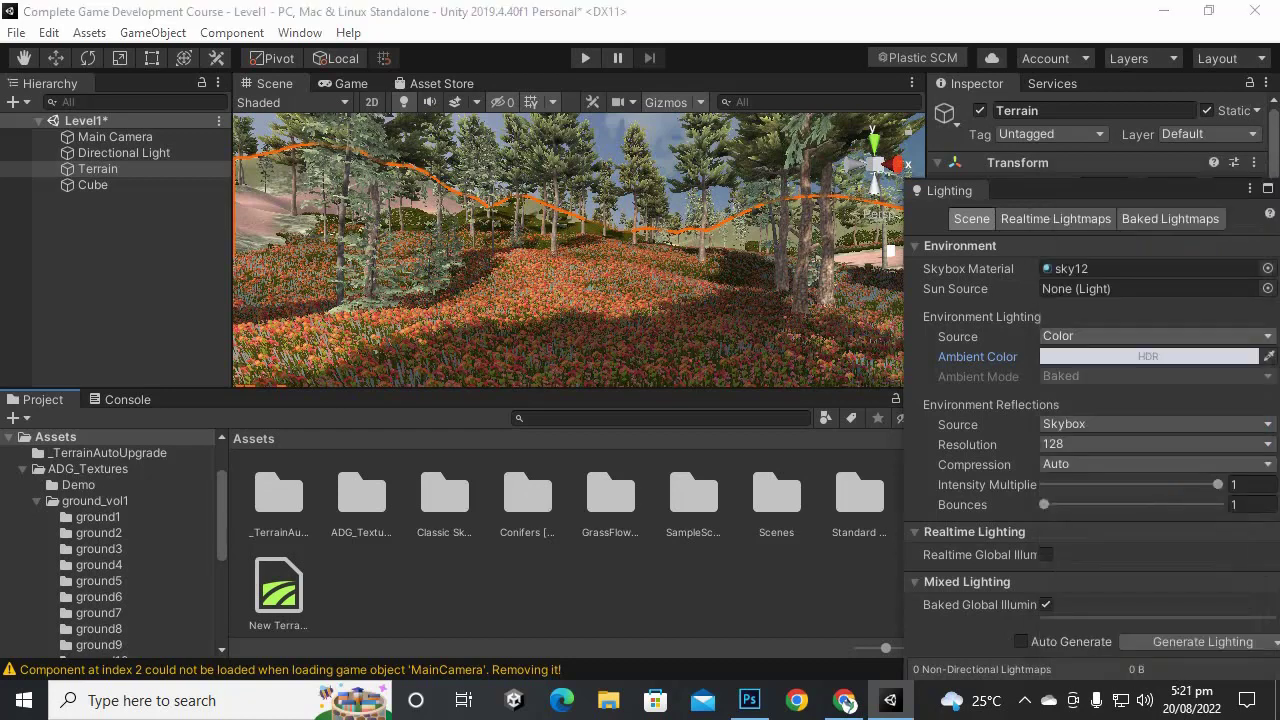
Step: Switch the environment lighting source to Gradient and tilt the scene view up to show the sky above the trees
{"action": "left_click", "coordinate": [1150, 336]}
{"action": "left_click", "coordinate": [1090, 357]}
{"action": "left_click", "coordinate": [1150, 336]}
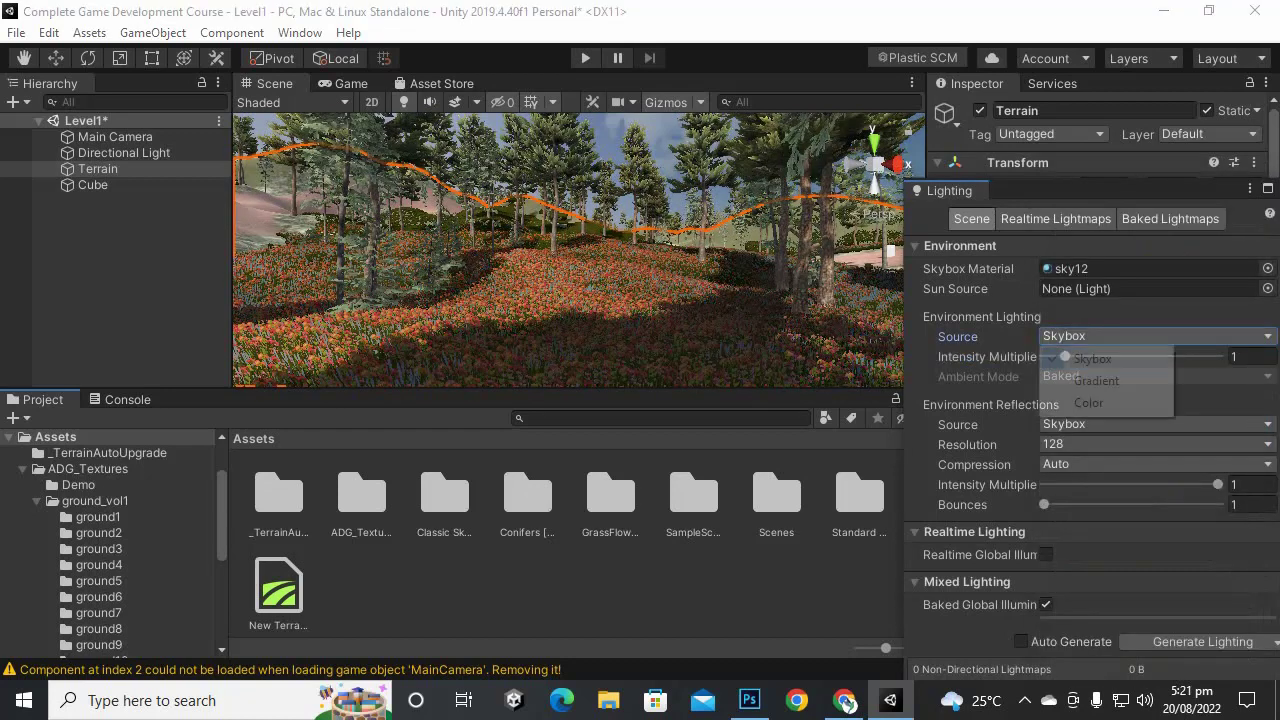
{"action": "left_click", "coordinate": [1090, 380]}
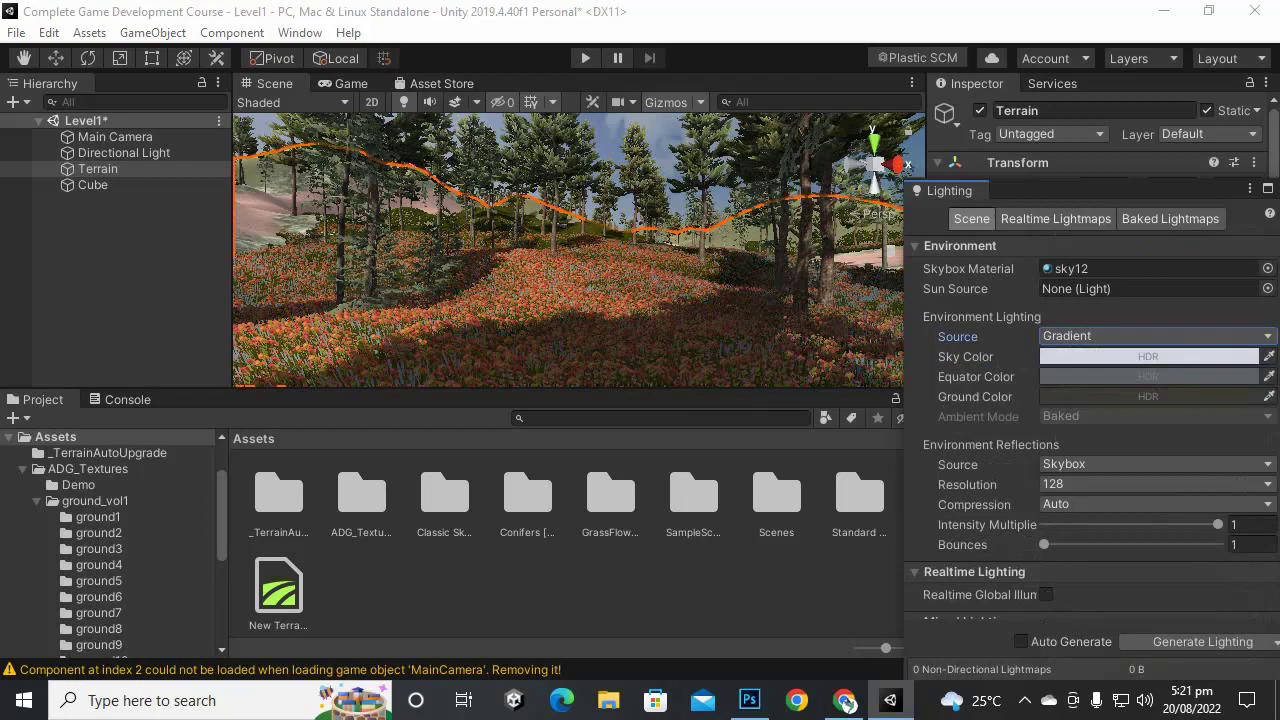
{"action": "mouse_move", "coordinate": [568, 250]}
{"action": "left_mouse_down", "text": "alt"}
{"action": "mouse_move", "coordinate": [590, 245]}
{"action": "mouse_move", "coordinate": [580, 240]}
{"action": "left_mouse_up", "text": "alt"}
{"action": "middle_click_drag", "start_coordinate": [568, 240], "coordinate": [568, 310]}
{"action": "left_click_drag", "start_coordinate": [568, 310], "coordinate": [560, 238], "text": "alt"}
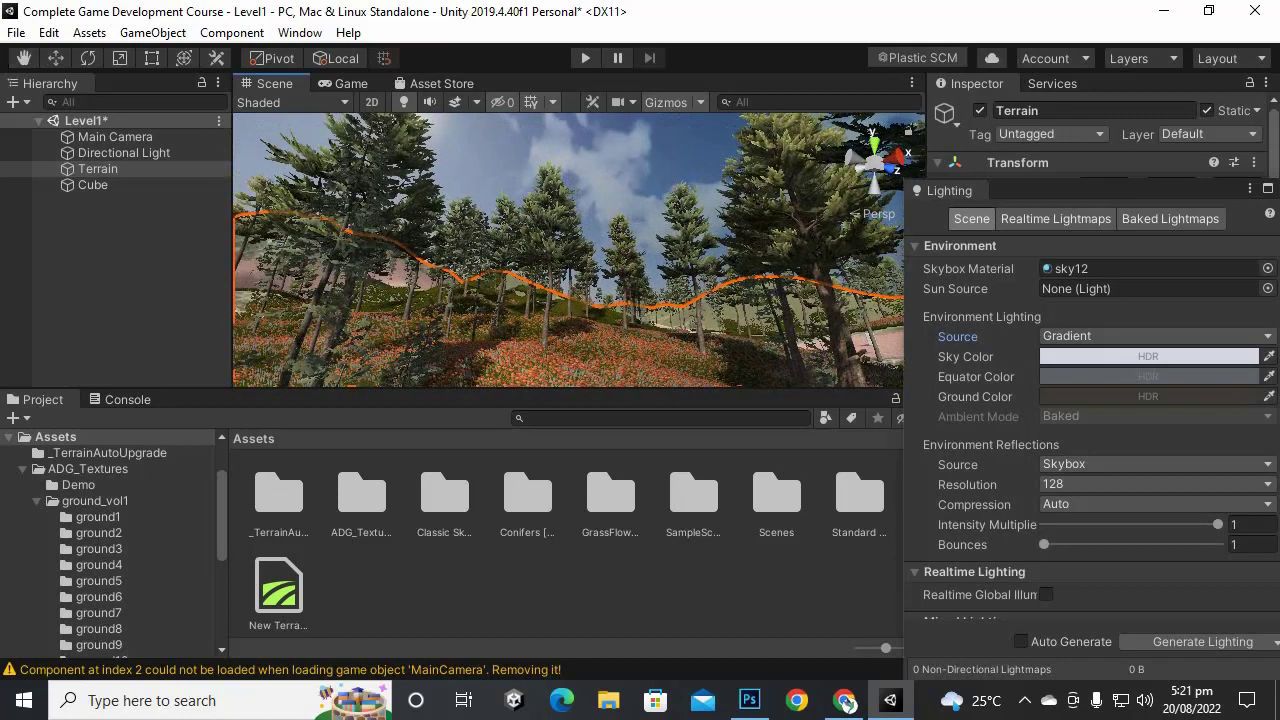
Step: Select the Main Camera to bring up its preview and enable fog in the scene's lighting settings
{"action": "left_click", "coordinate": [115, 137]}
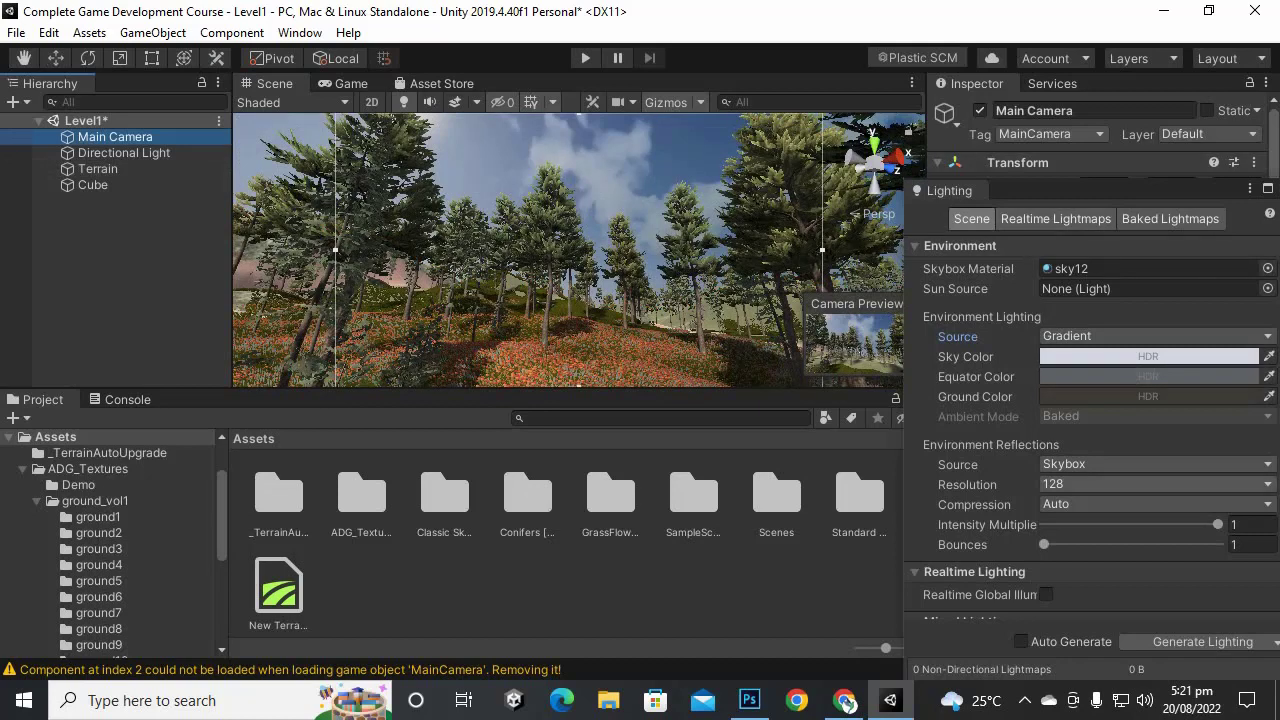
{"action": "scroll", "coordinate": [1090, 420], "scroll_direction": "down", "scroll_amount": 3}
{"action": "scroll", "coordinate": [1090, 430], "scroll_direction": "down", "scroll_amount": 3}
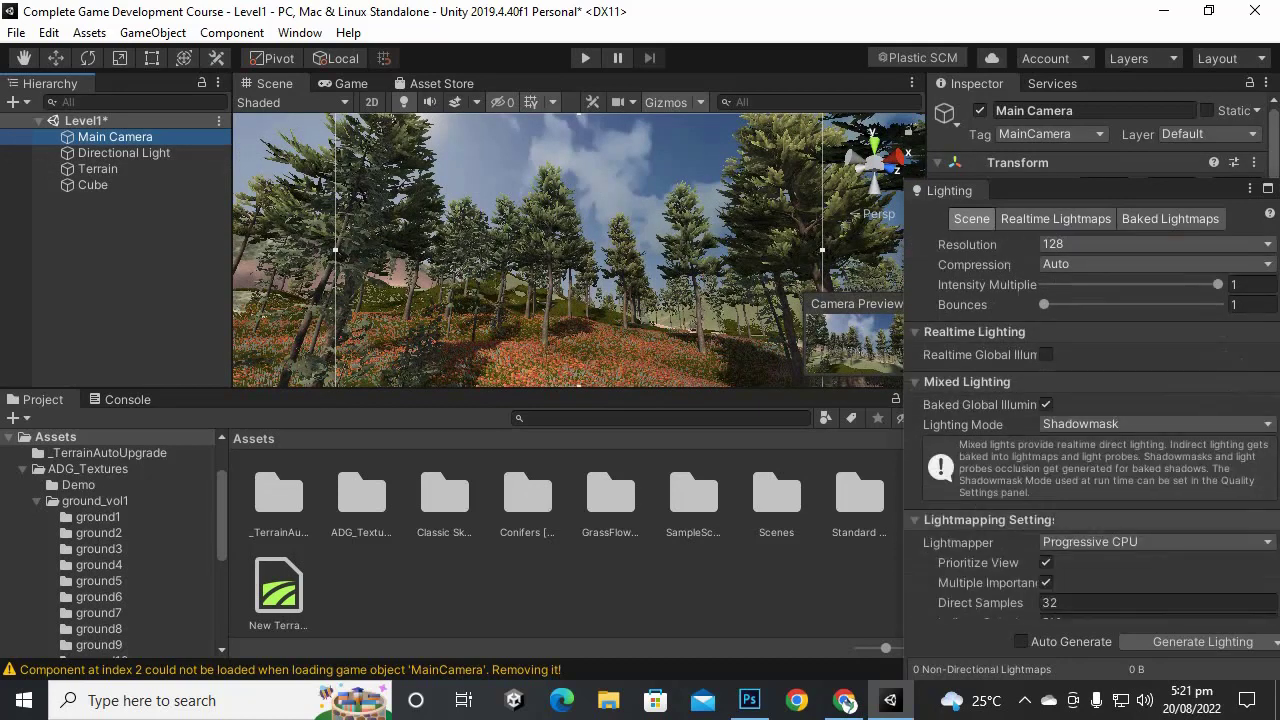
{"action": "scroll", "coordinate": [1090, 430], "scroll_direction": "down", "scroll_amount": 1}
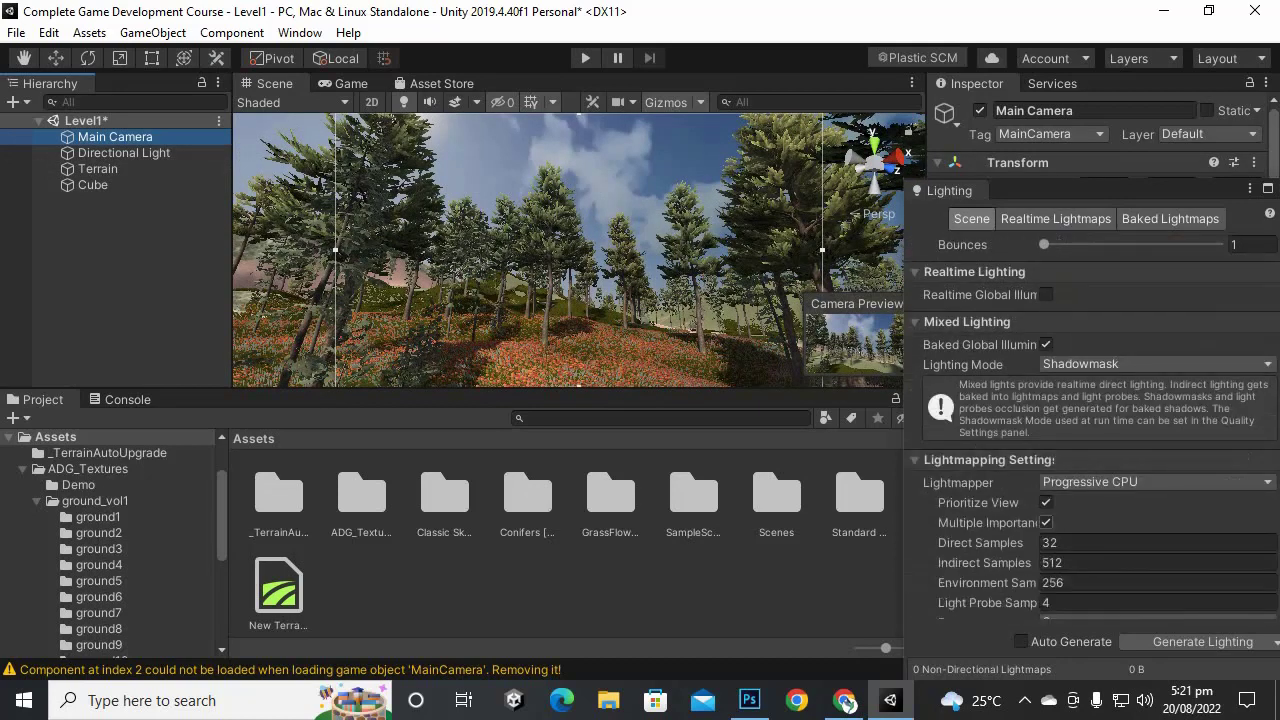
{"action": "scroll", "coordinate": [1090, 430], "scroll_direction": "down", "scroll_amount": 3}
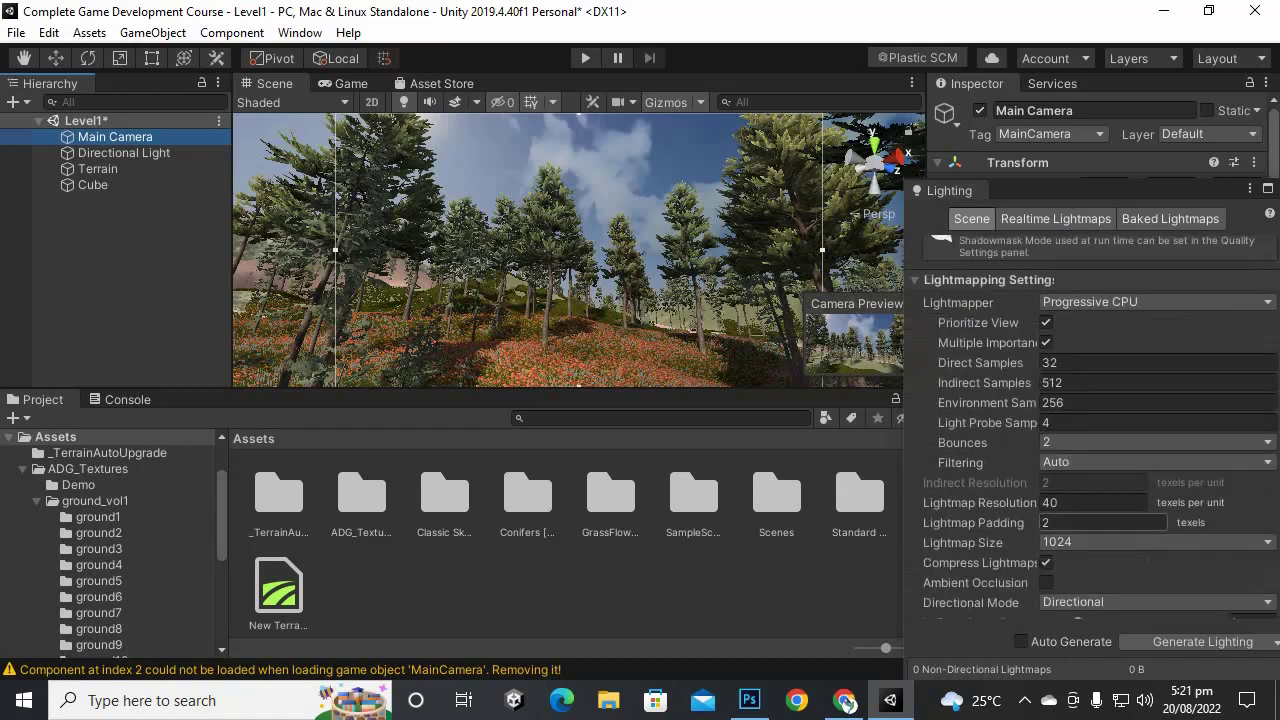
{"action": "scroll", "coordinate": [1090, 430], "scroll_direction": "down", "scroll_amount": 3}
{"action": "scroll", "coordinate": [1090, 430], "scroll_direction": "down", "scroll_amount": 1}
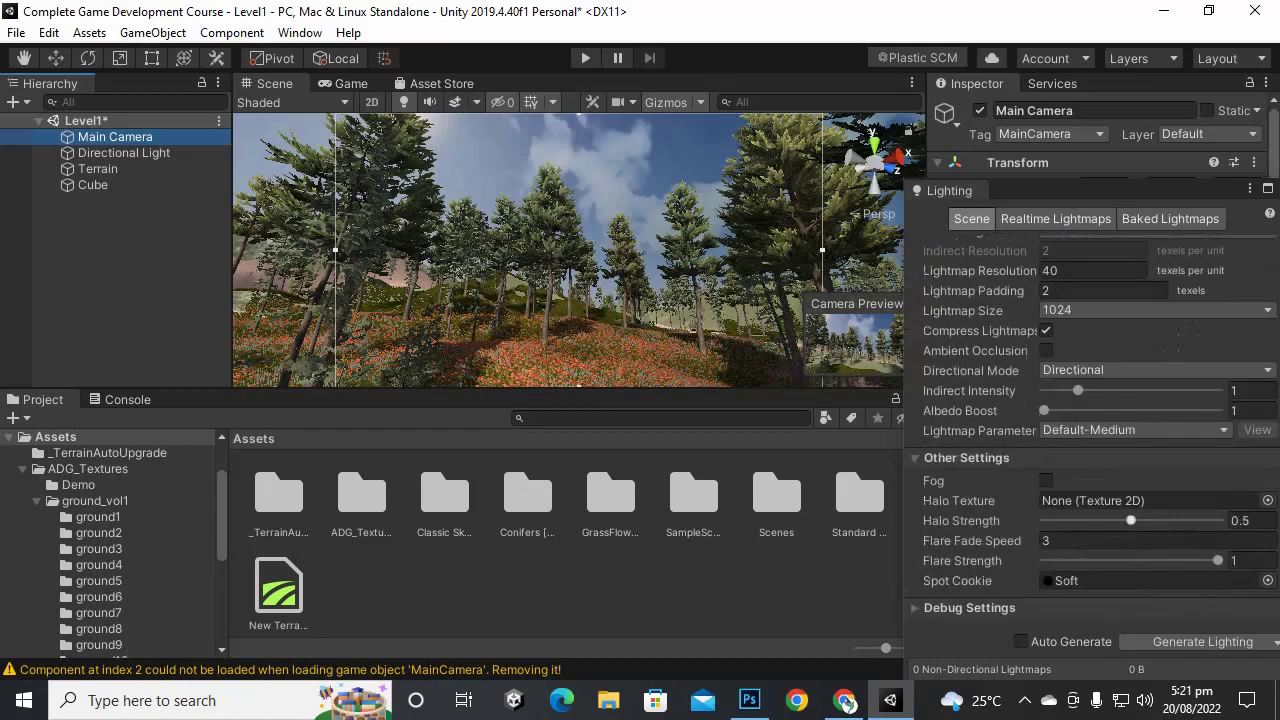
{"action": "left_click", "coordinate": [1045, 480]}
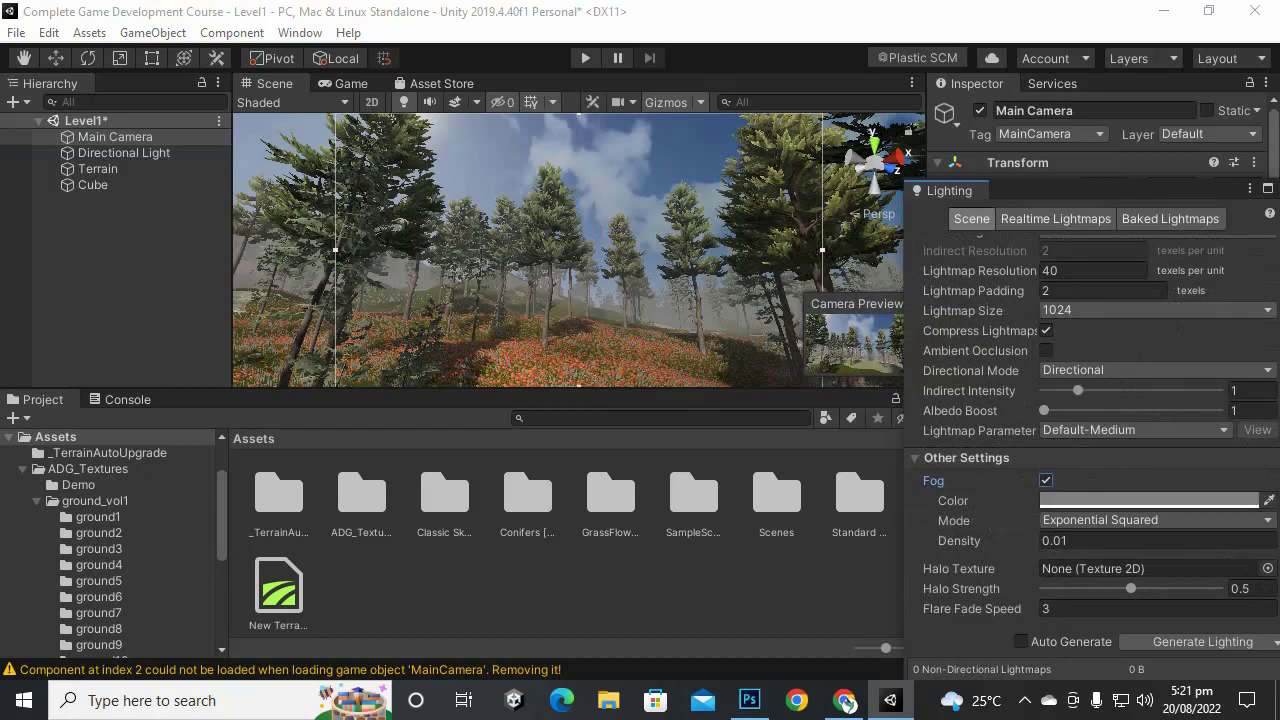
Step: Try fog densities of 0, 0.01 and 0.005, and settle on a density of 0.009
{"action": "mouse_move", "coordinate": [958, 540]}
{"action": "left_mouse_down"}
{"action": "mouse_move", "coordinate": [940, 540]}
{"action": "mouse_move", "coordinate": [973, 540]}
{"action": "mouse_move", "coordinate": [938, 540]}
{"action": "left_mouse_up"}
{"action": "left_click", "coordinate": [1100, 540]}
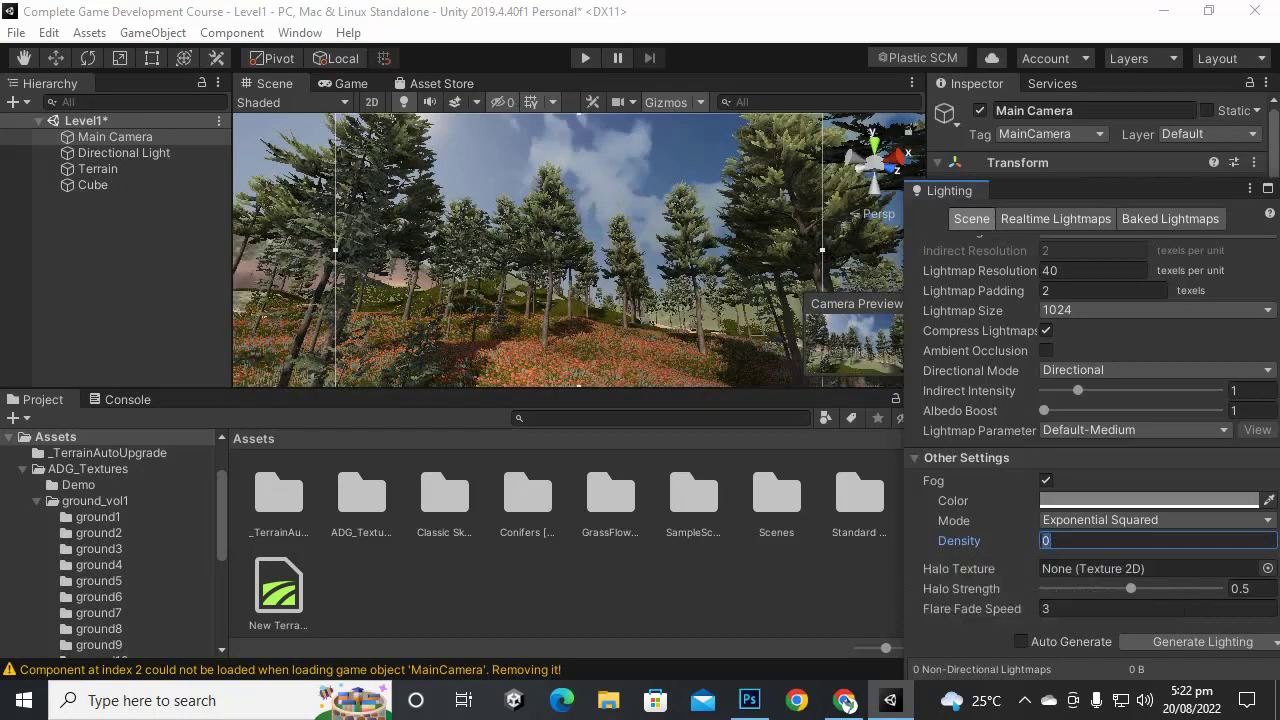
{"action": "type", "text": "0.01"}
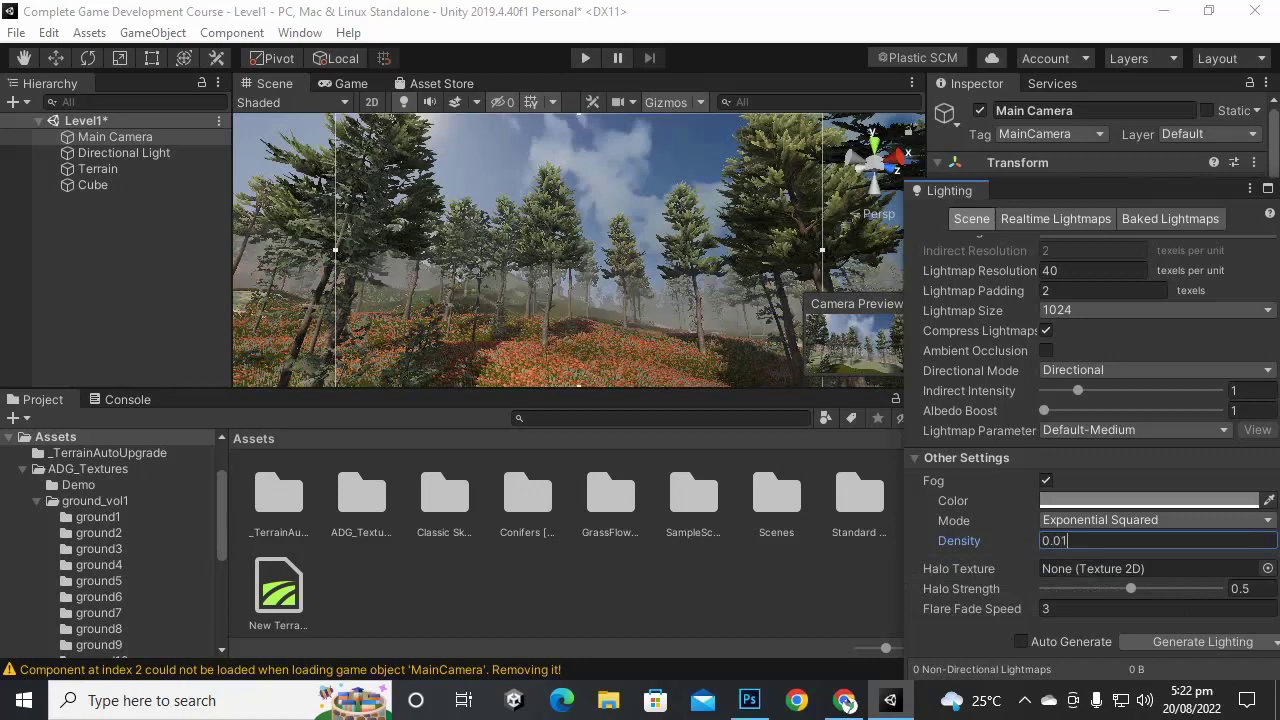
{"action": "key", "text": "BackSpace"}
{"action": "type", "text": "05"}
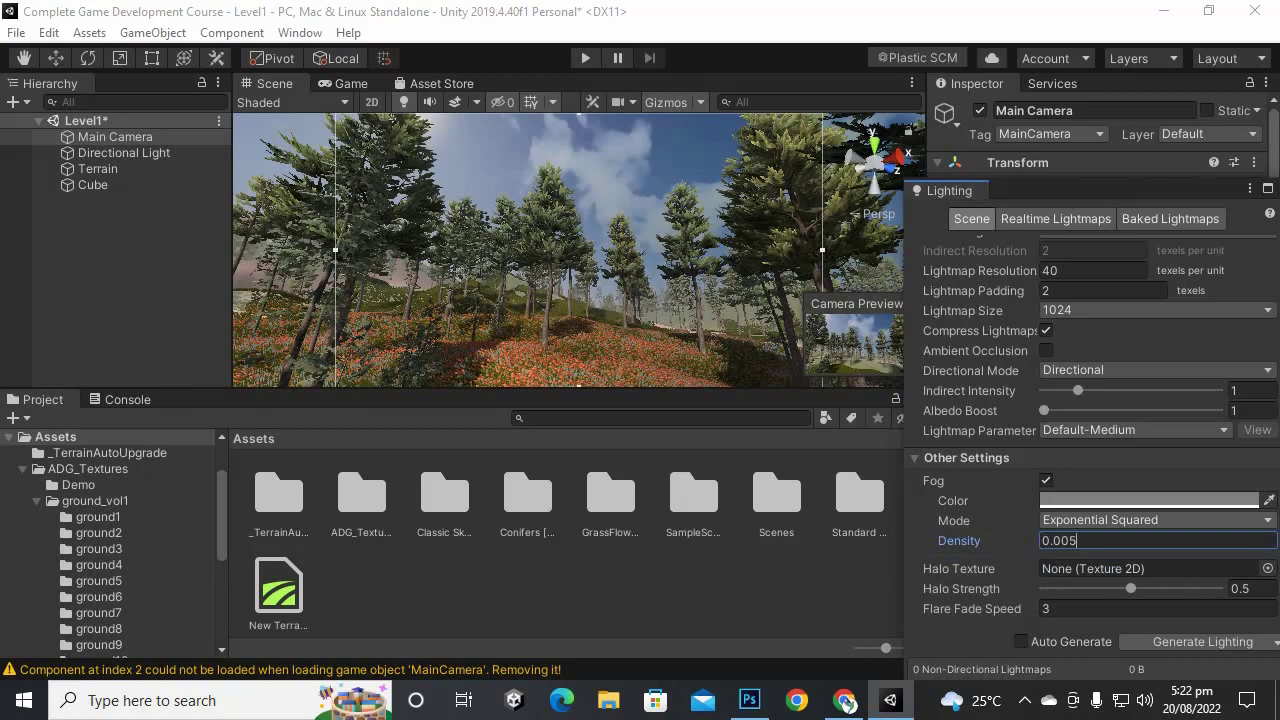
{"action": "key", "text": "BackSpace"}
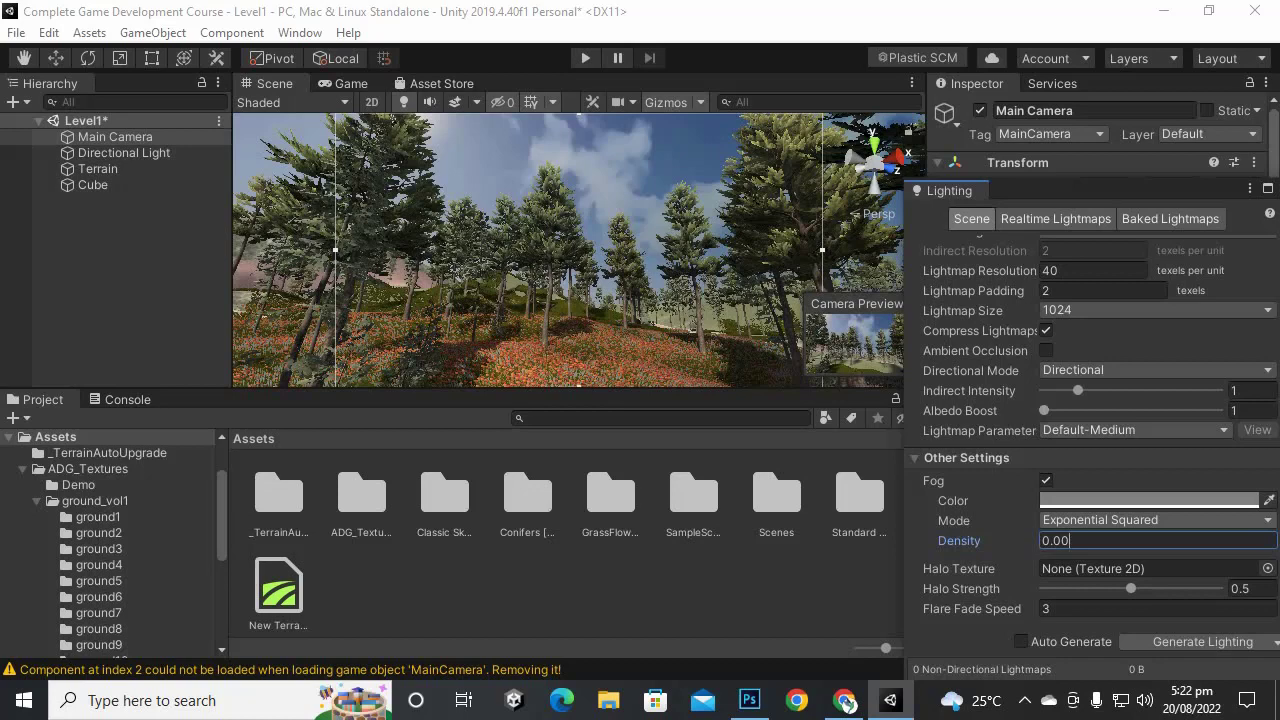
{"action": "type", "text": "9"}
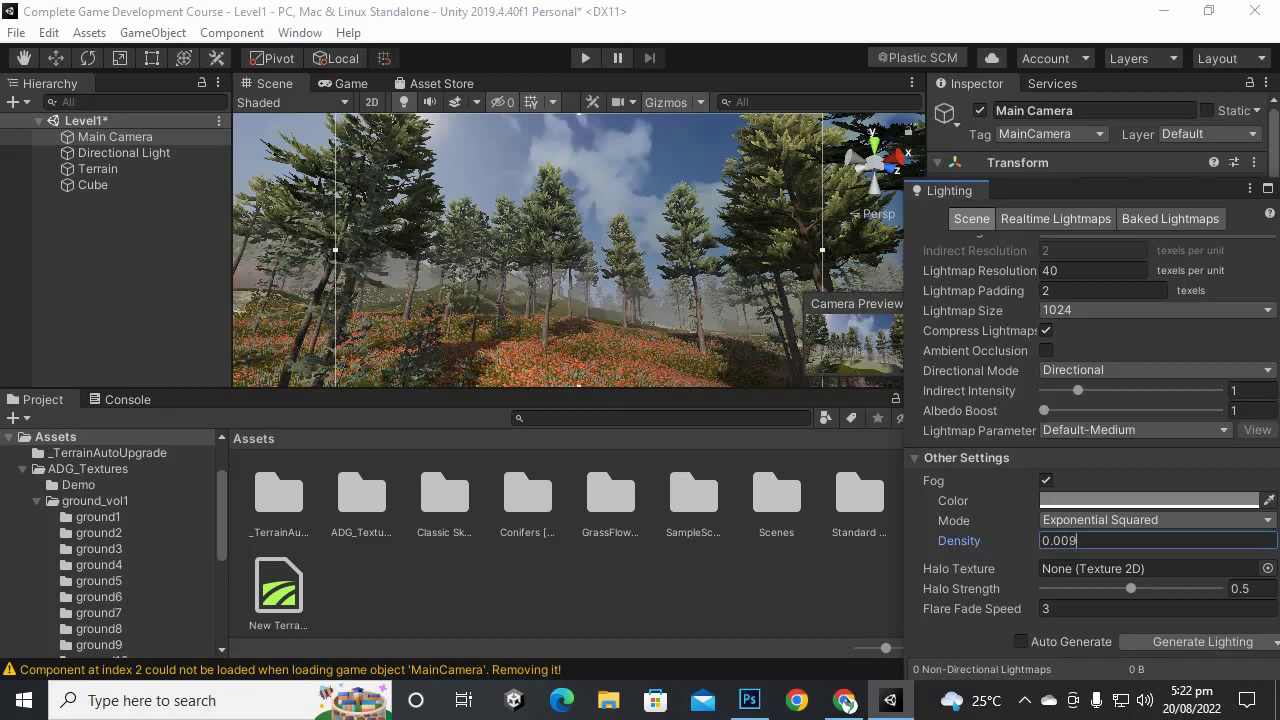
Step: Set the fog color to a dark teal of RGB 33, 57, 61 and close the color picker
{"action": "left_click", "coordinate": [1148, 500]}
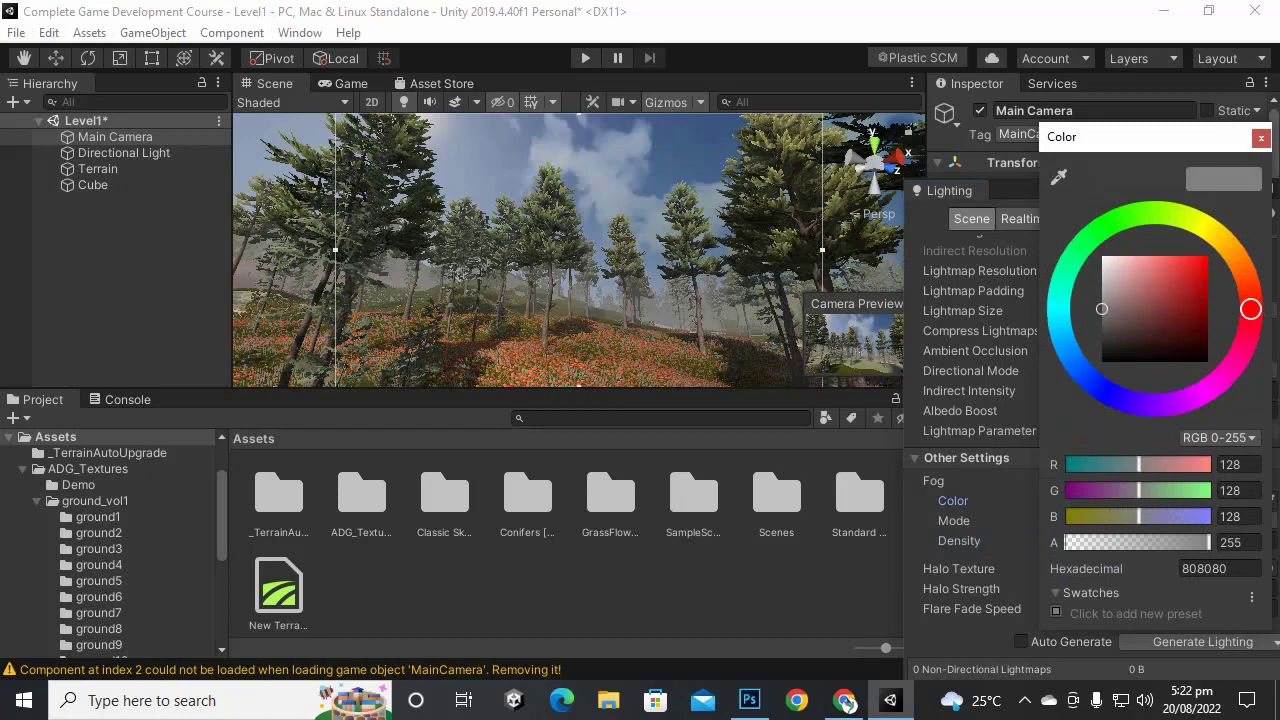
{"action": "mouse_move", "coordinate": [1140, 290]}
{"action": "left_mouse_down"}
{"action": "mouse_move", "coordinate": [1188, 266]}
{"action": "mouse_move", "coordinate": [1101, 286]}
{"action": "mouse_move", "coordinate": [1104, 362]}
{"action": "mouse_move", "coordinate": [1102, 315]}
{"action": "mouse_move", "coordinate": [1101, 332]}
{"action": "mouse_move", "coordinate": [1166, 318]}
{"action": "mouse_move", "coordinate": [1140, 326]}
{"action": "mouse_move", "coordinate": [1150, 337]}
{"action": "left_mouse_up"}
{"action": "left_click", "coordinate": [1059, 322]}
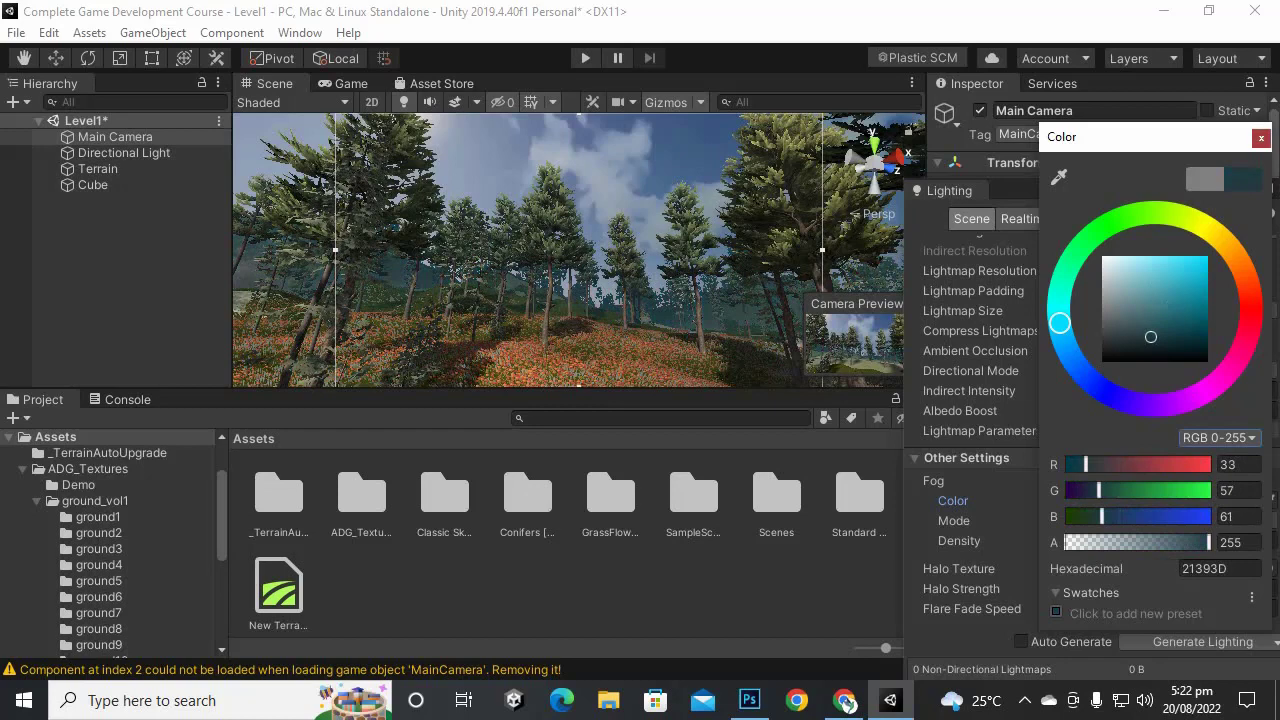
{"action": "left_click", "coordinate": [1261, 137]}
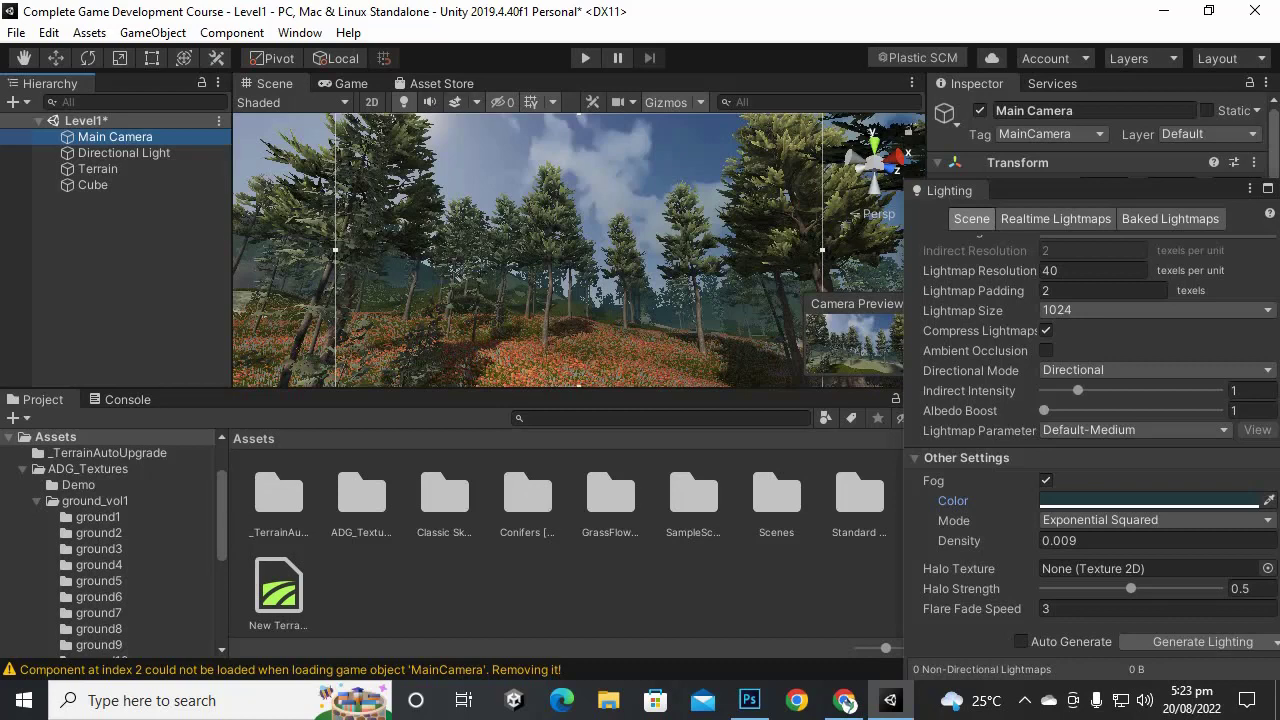
Step: Try to run the scene in play mode and inspect the SimpleActivatorMenu.cs GUIText error in the Console
{"action": "key", "text": "ctrl+p"}
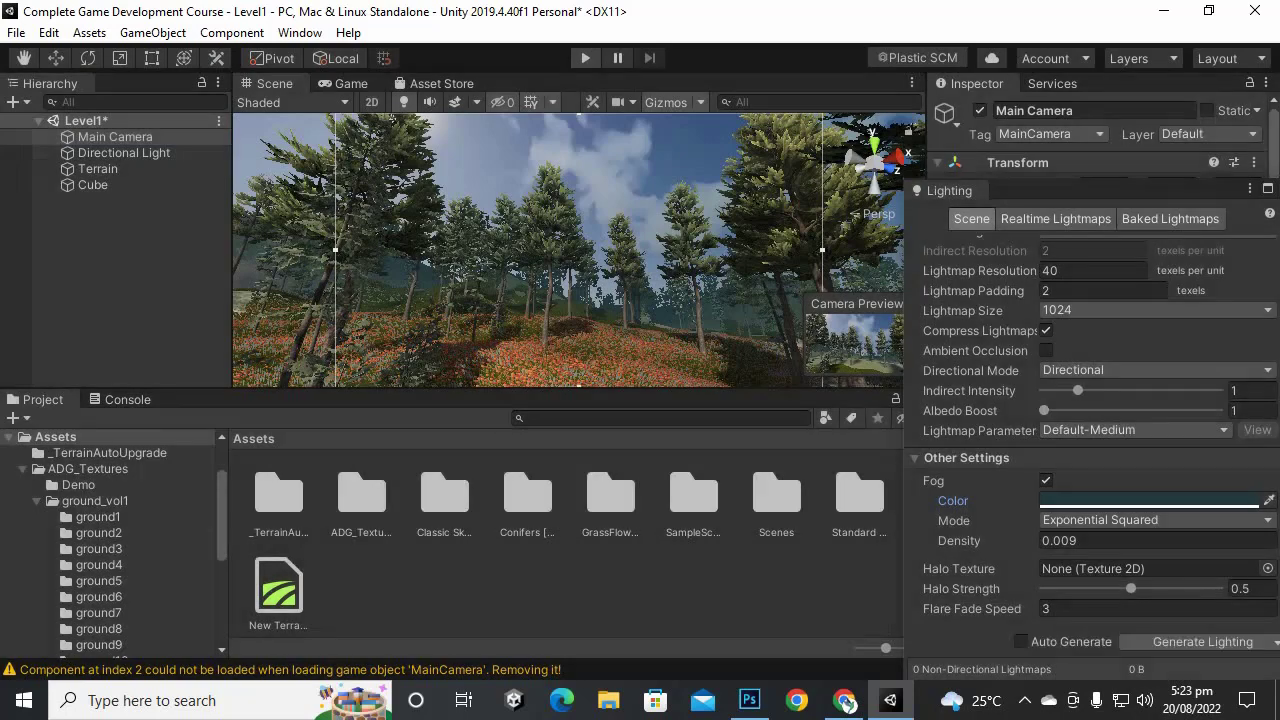
{"action": "key", "text": "ctrl+p"}
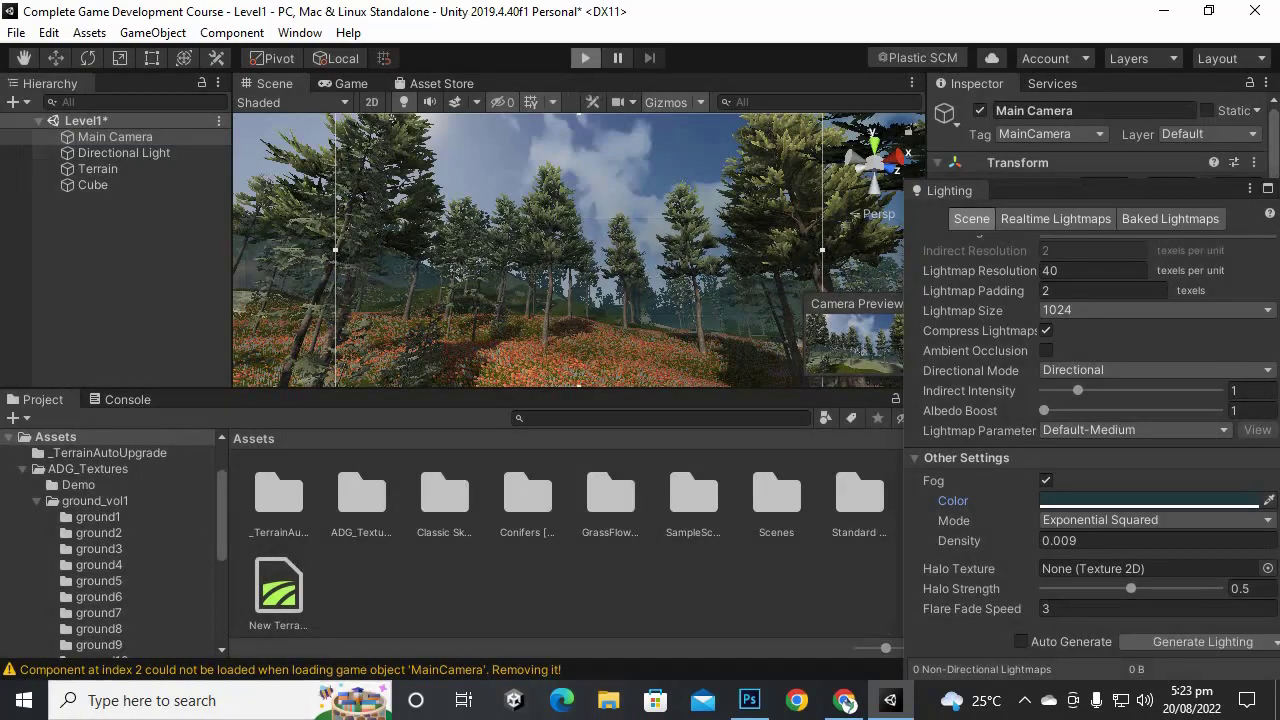
{"action": "left_click", "coordinate": [585, 58]}
{"action": "left_click", "coordinate": [585, 58]}
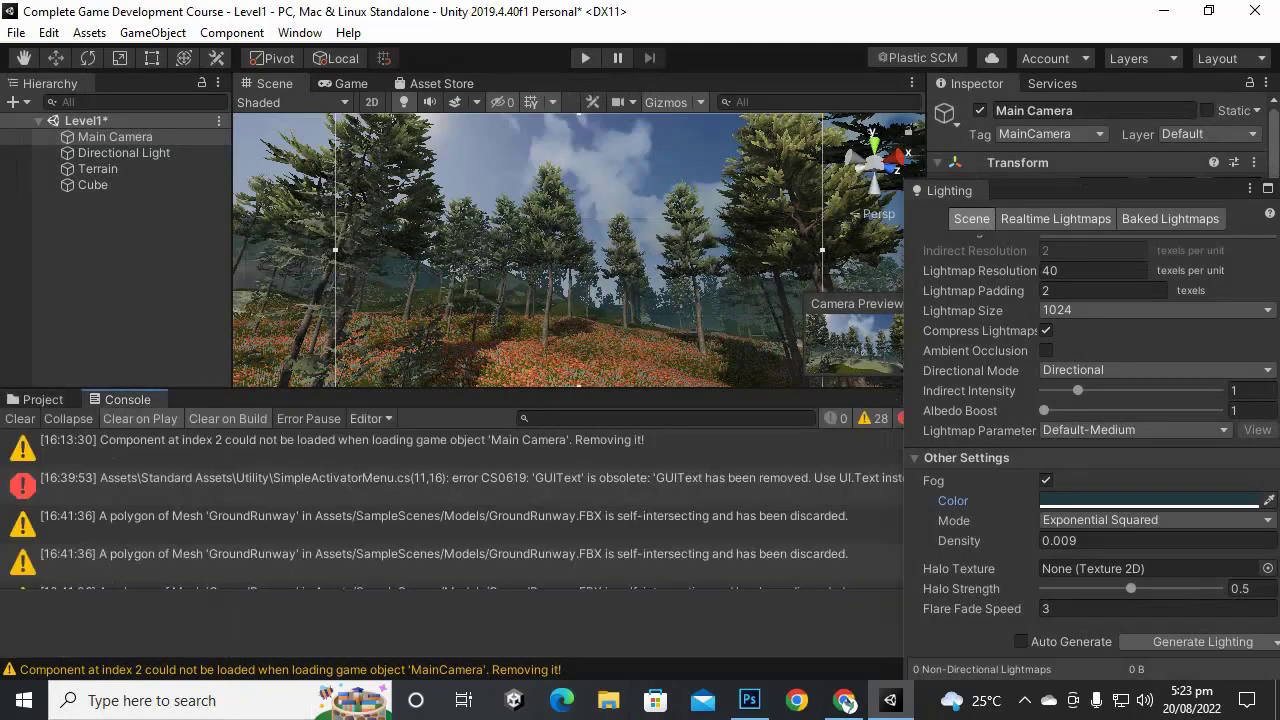
{"action": "left_click", "coordinate": [450, 485]}
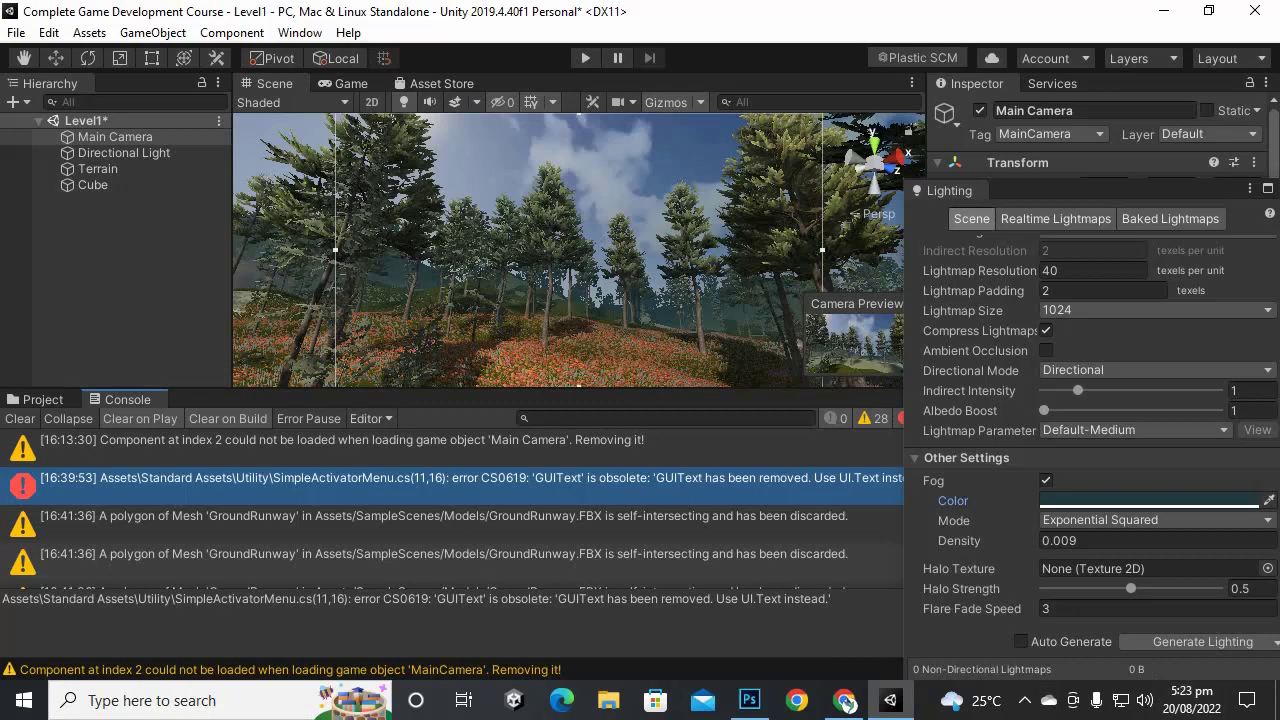
{"action": "left_click", "coordinate": [1024, 700]}
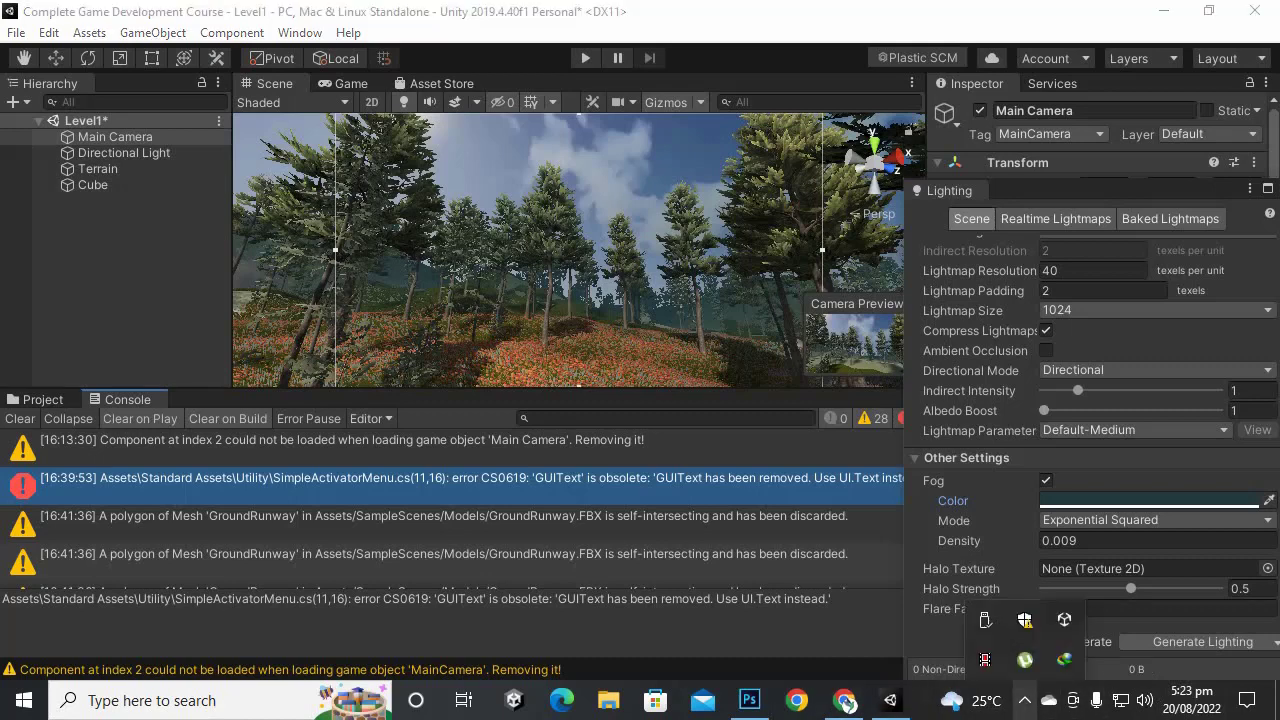